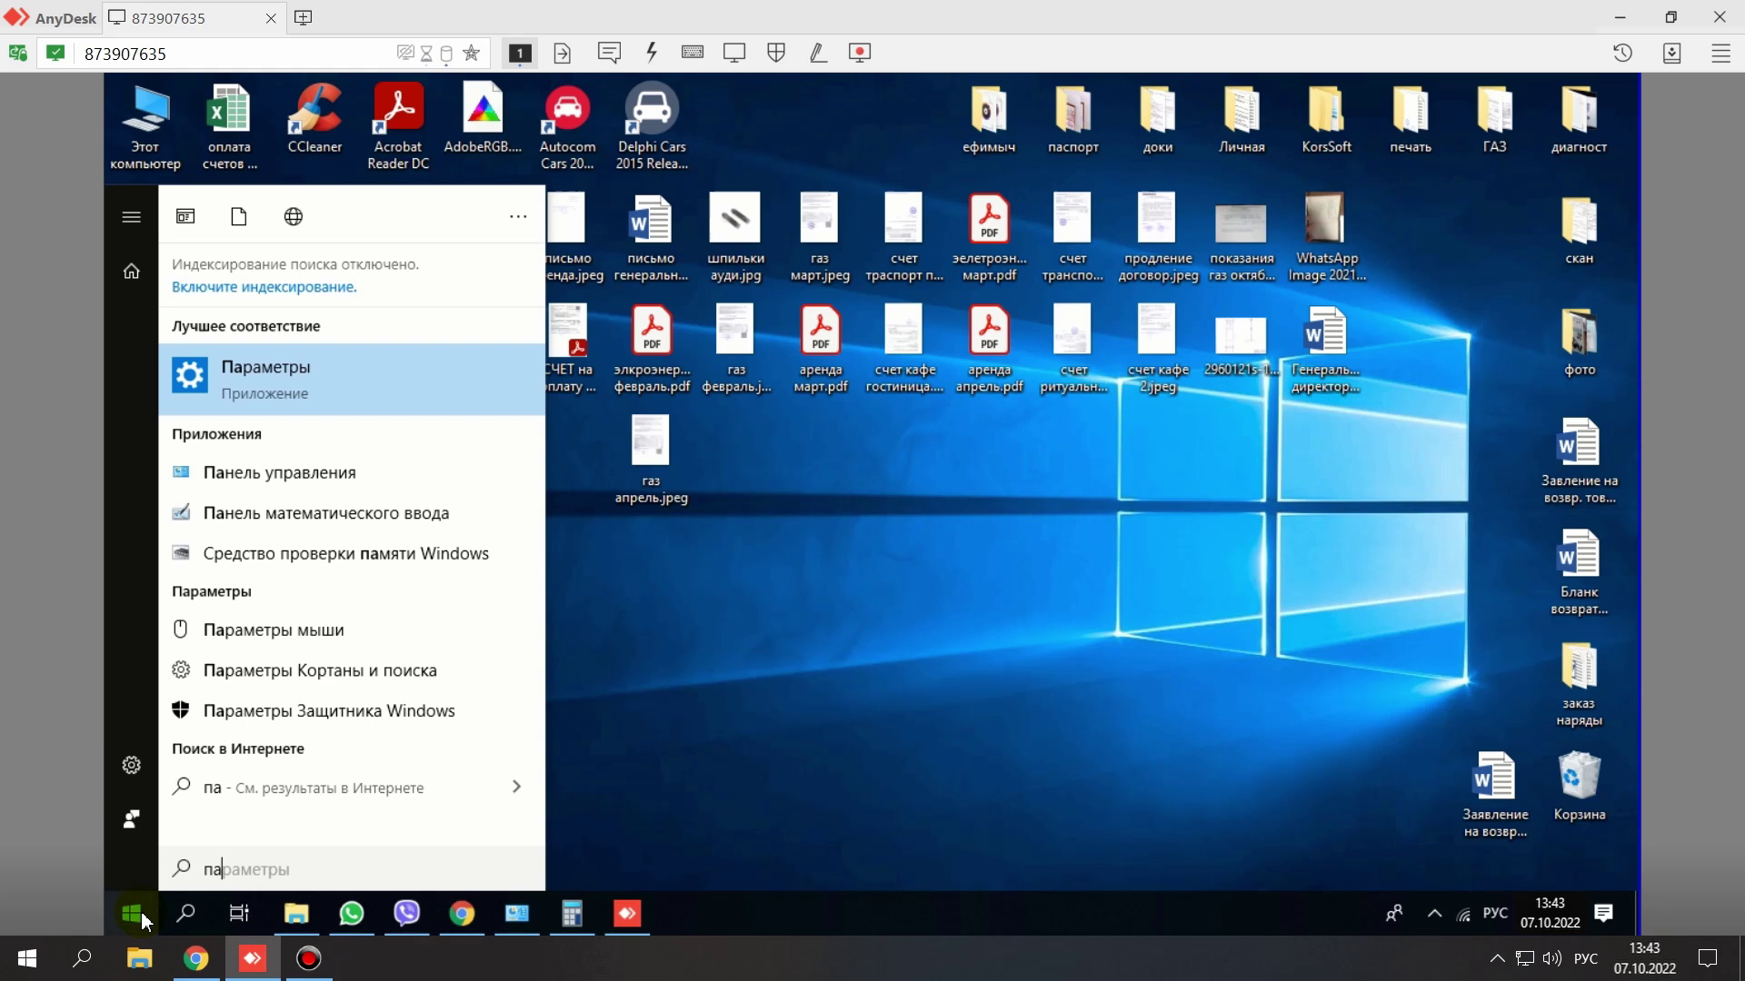
Open Control Panel's Programs and Features list of installed programs.
click(351, 471)
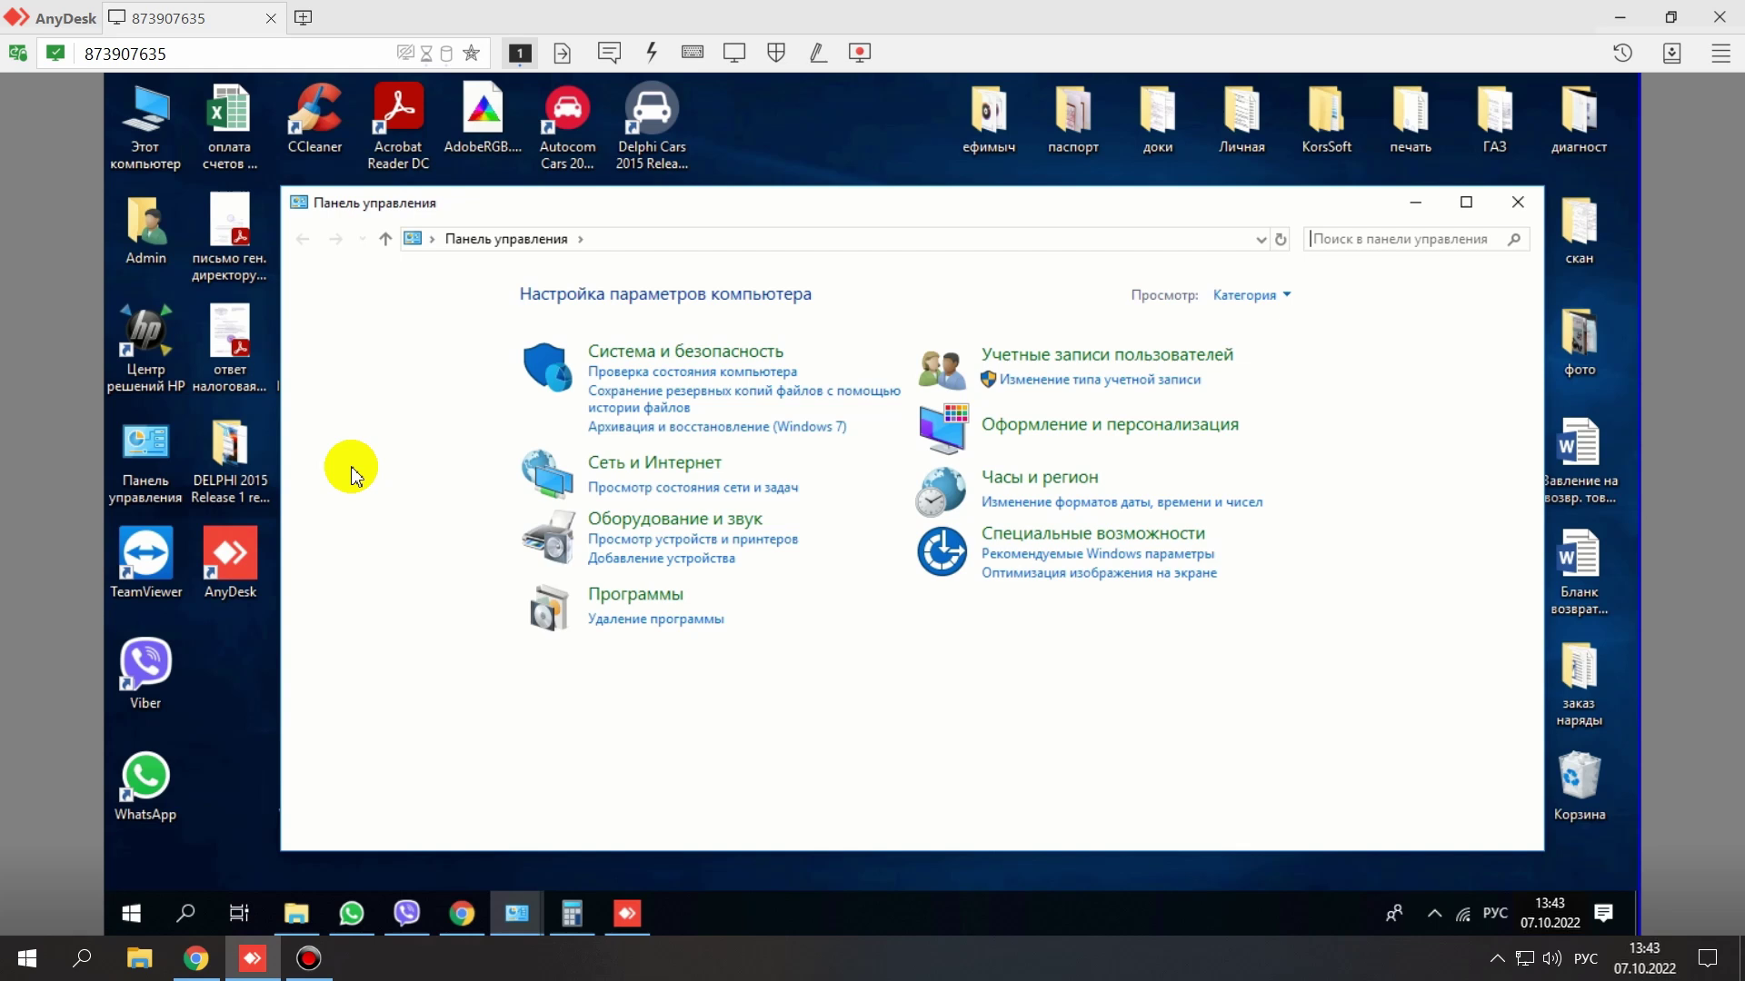
click(669, 592)
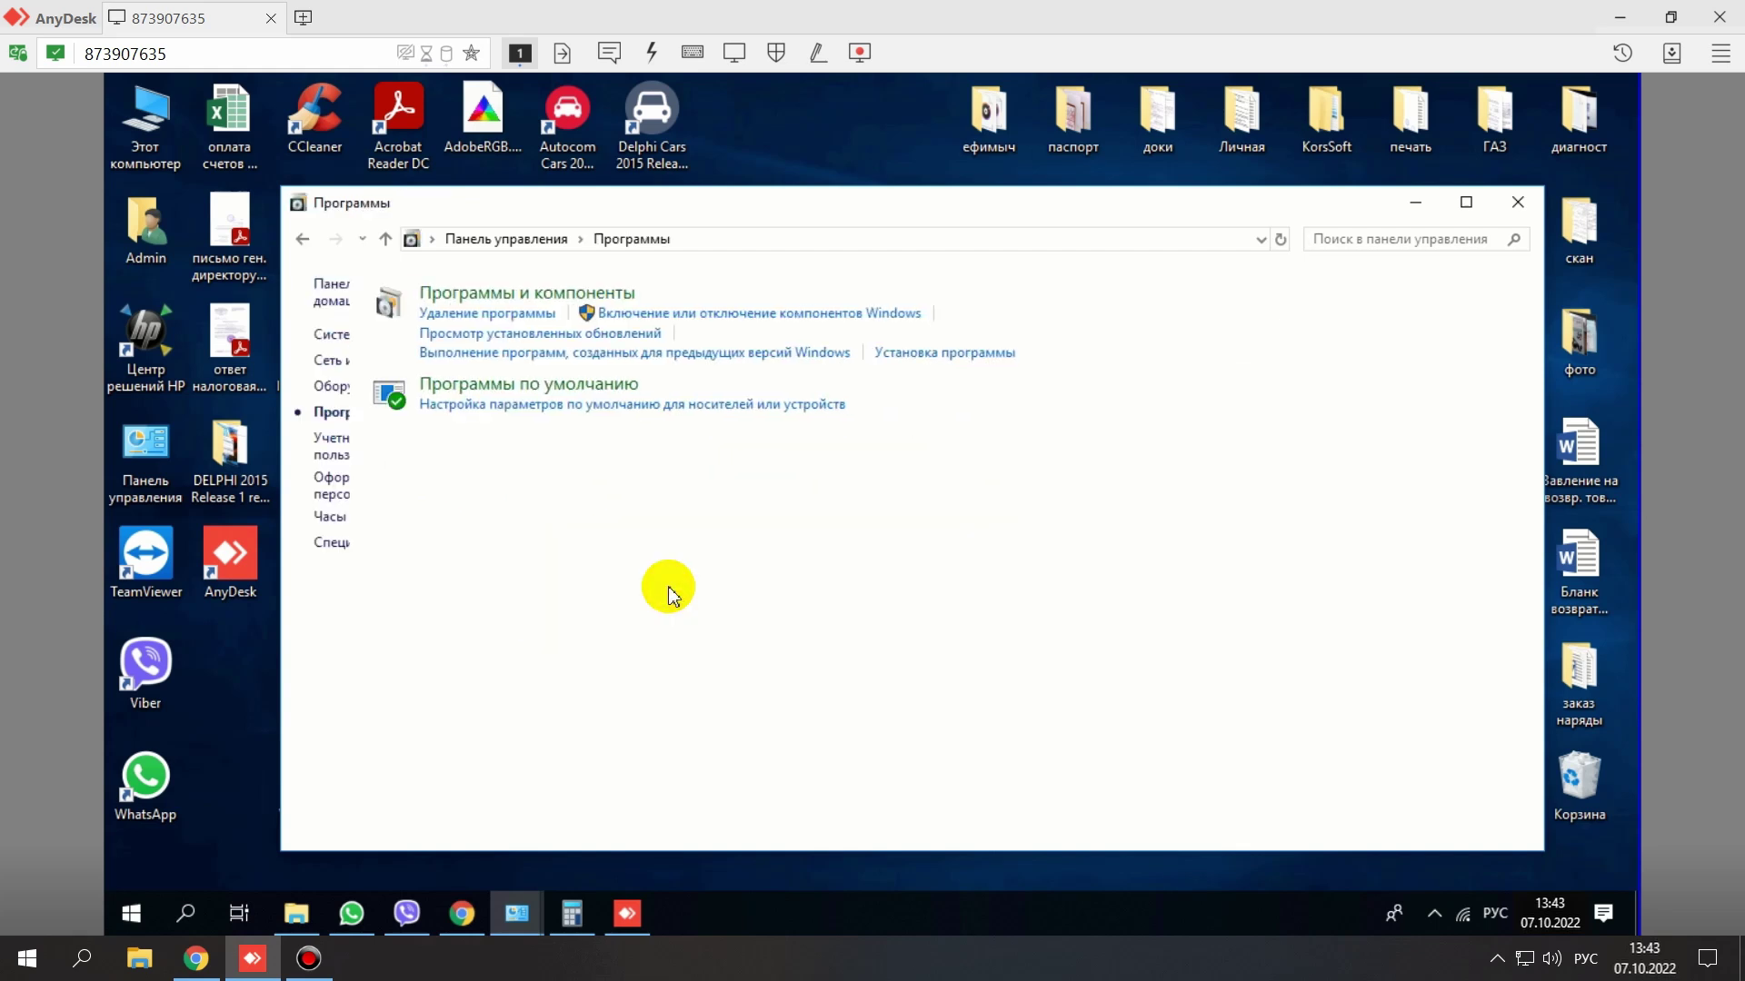
click(622, 293)
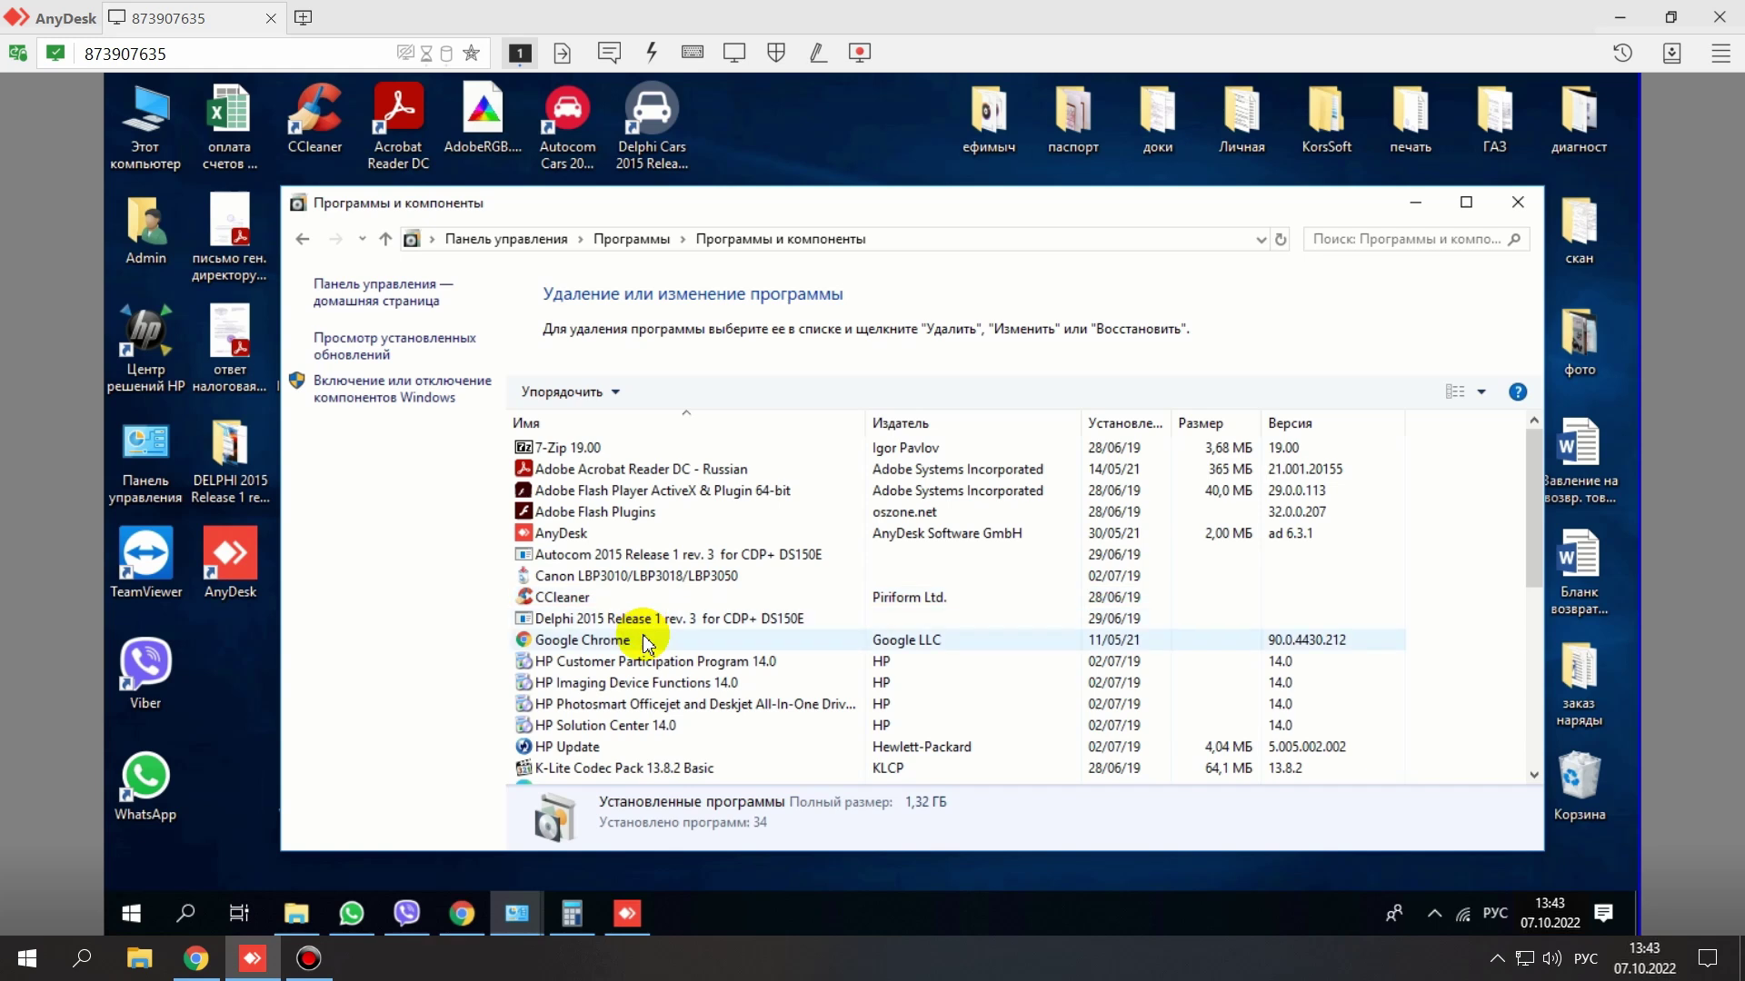
Scroll through the 34 installed programs, close the window, and check the hidden tray icons.
scroll(658, 670, down, 3)
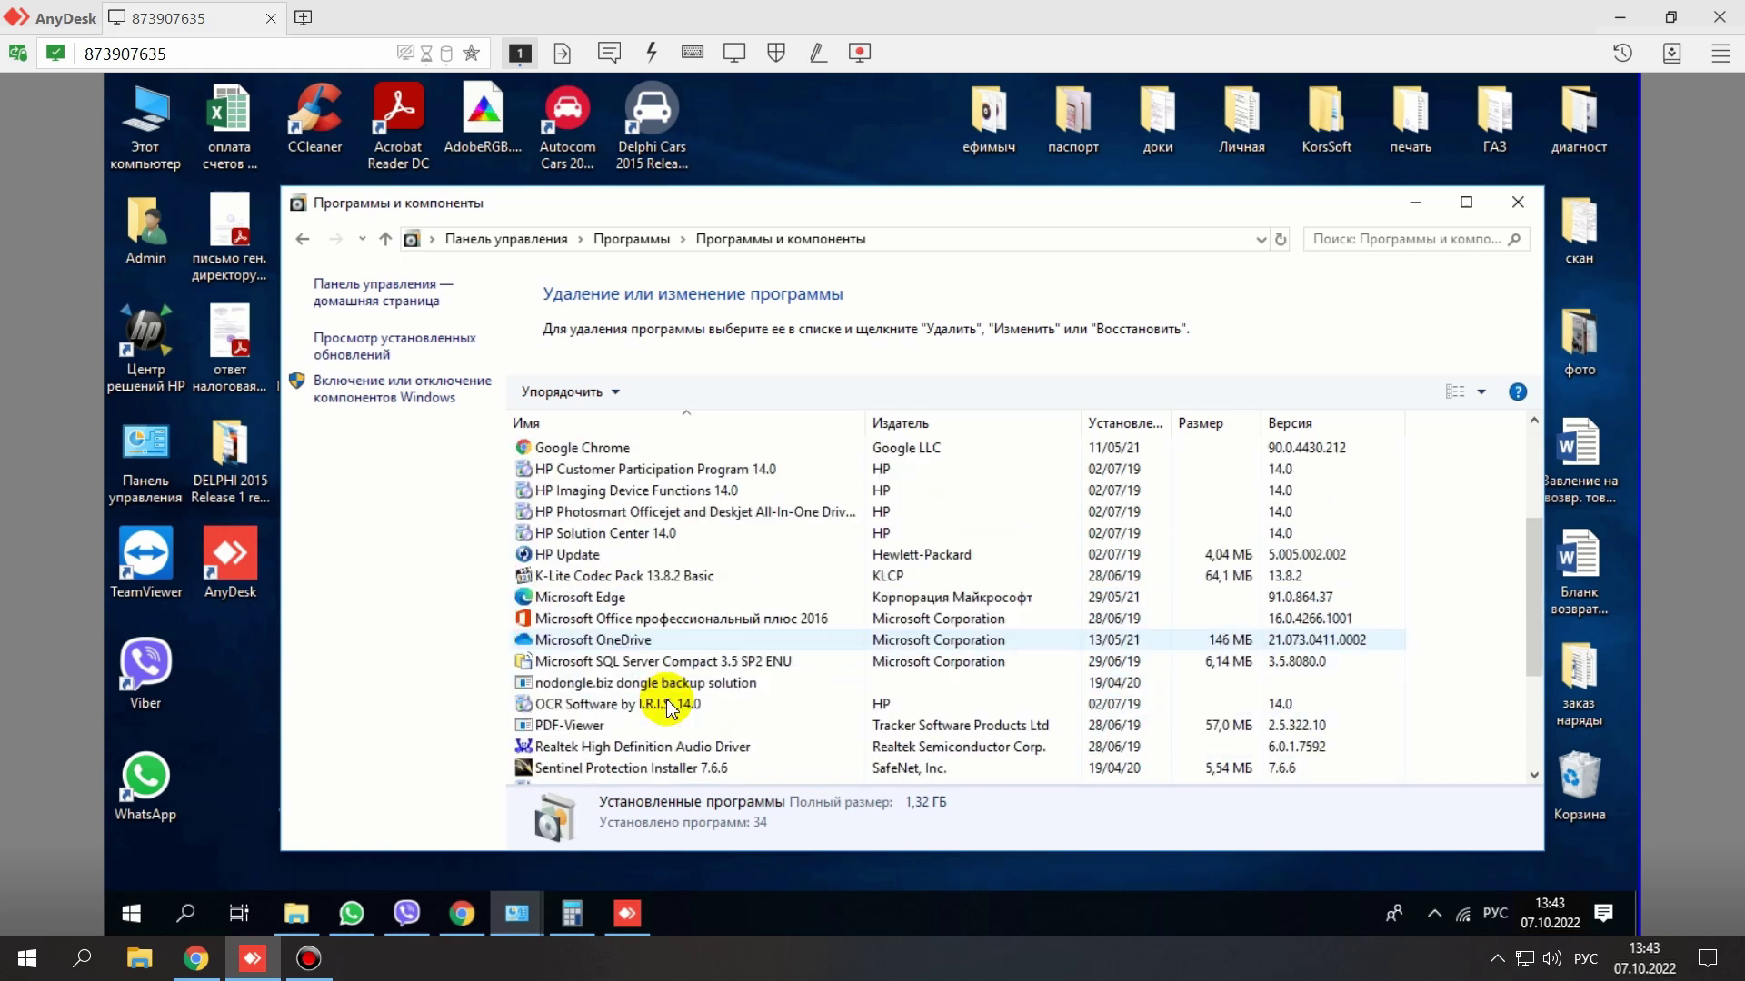
scroll(668, 707, down, 2)
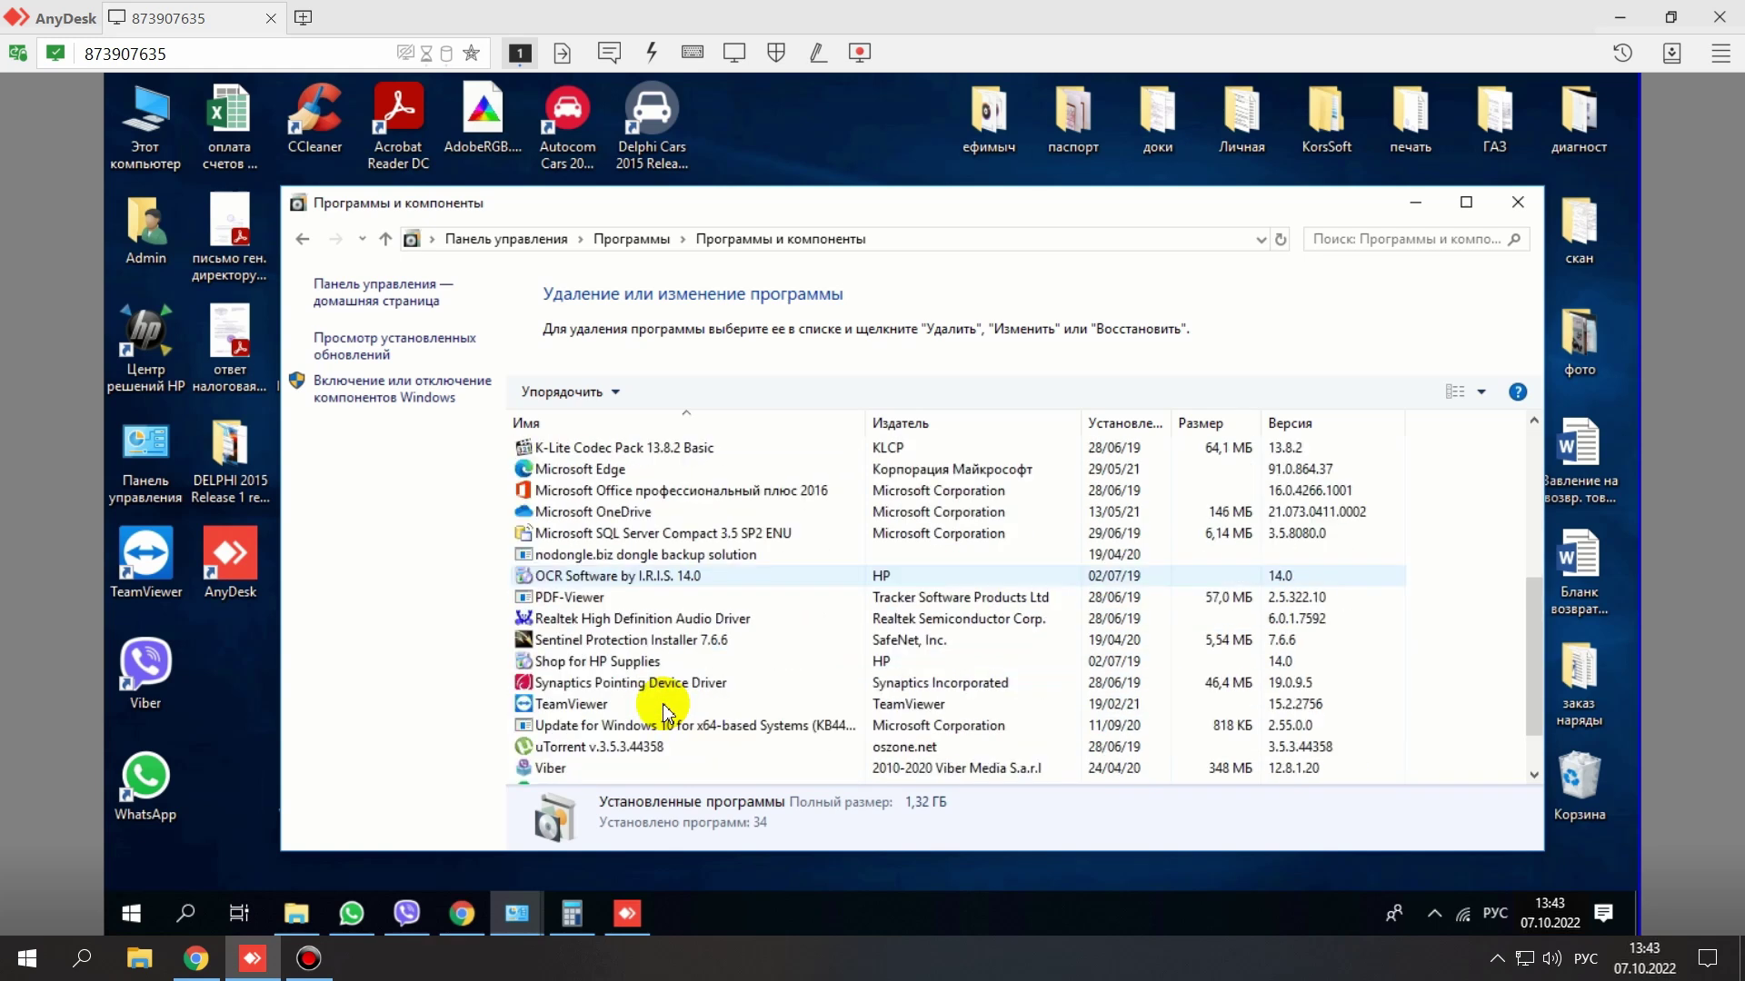
scroll(668, 707, down, 1)
scroll(668, 709, up, 6)
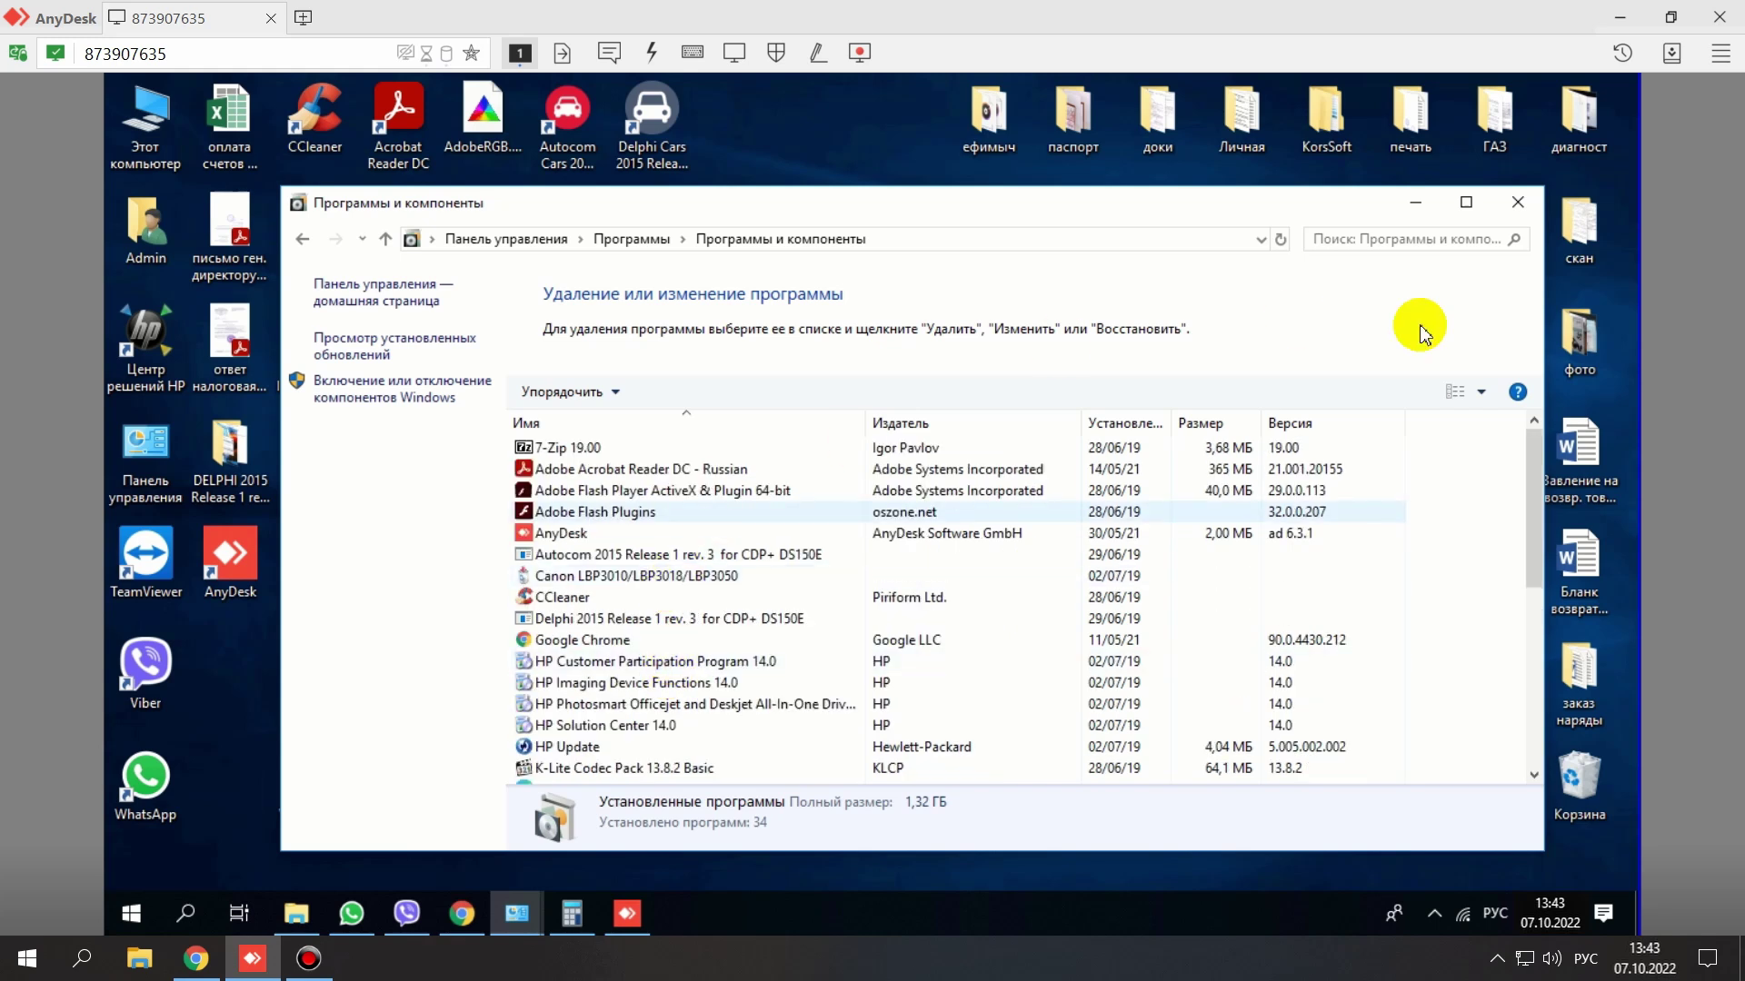
click(1520, 206)
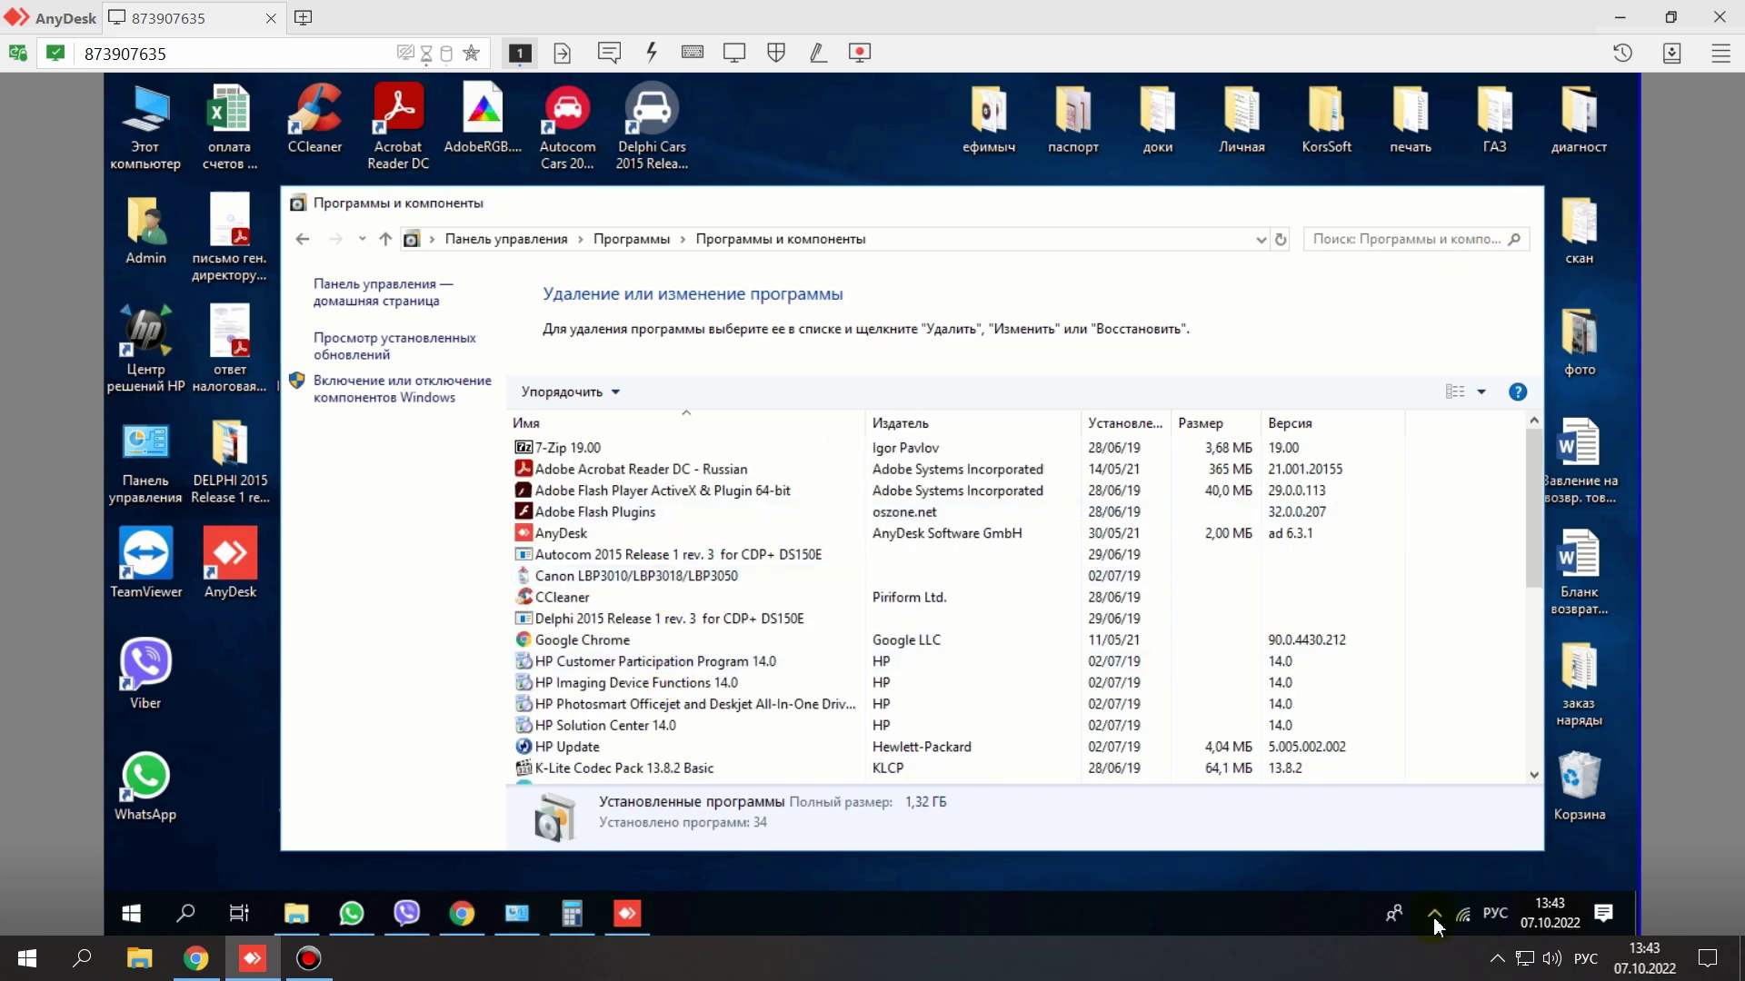
click(1432, 914)
click(882, 769)
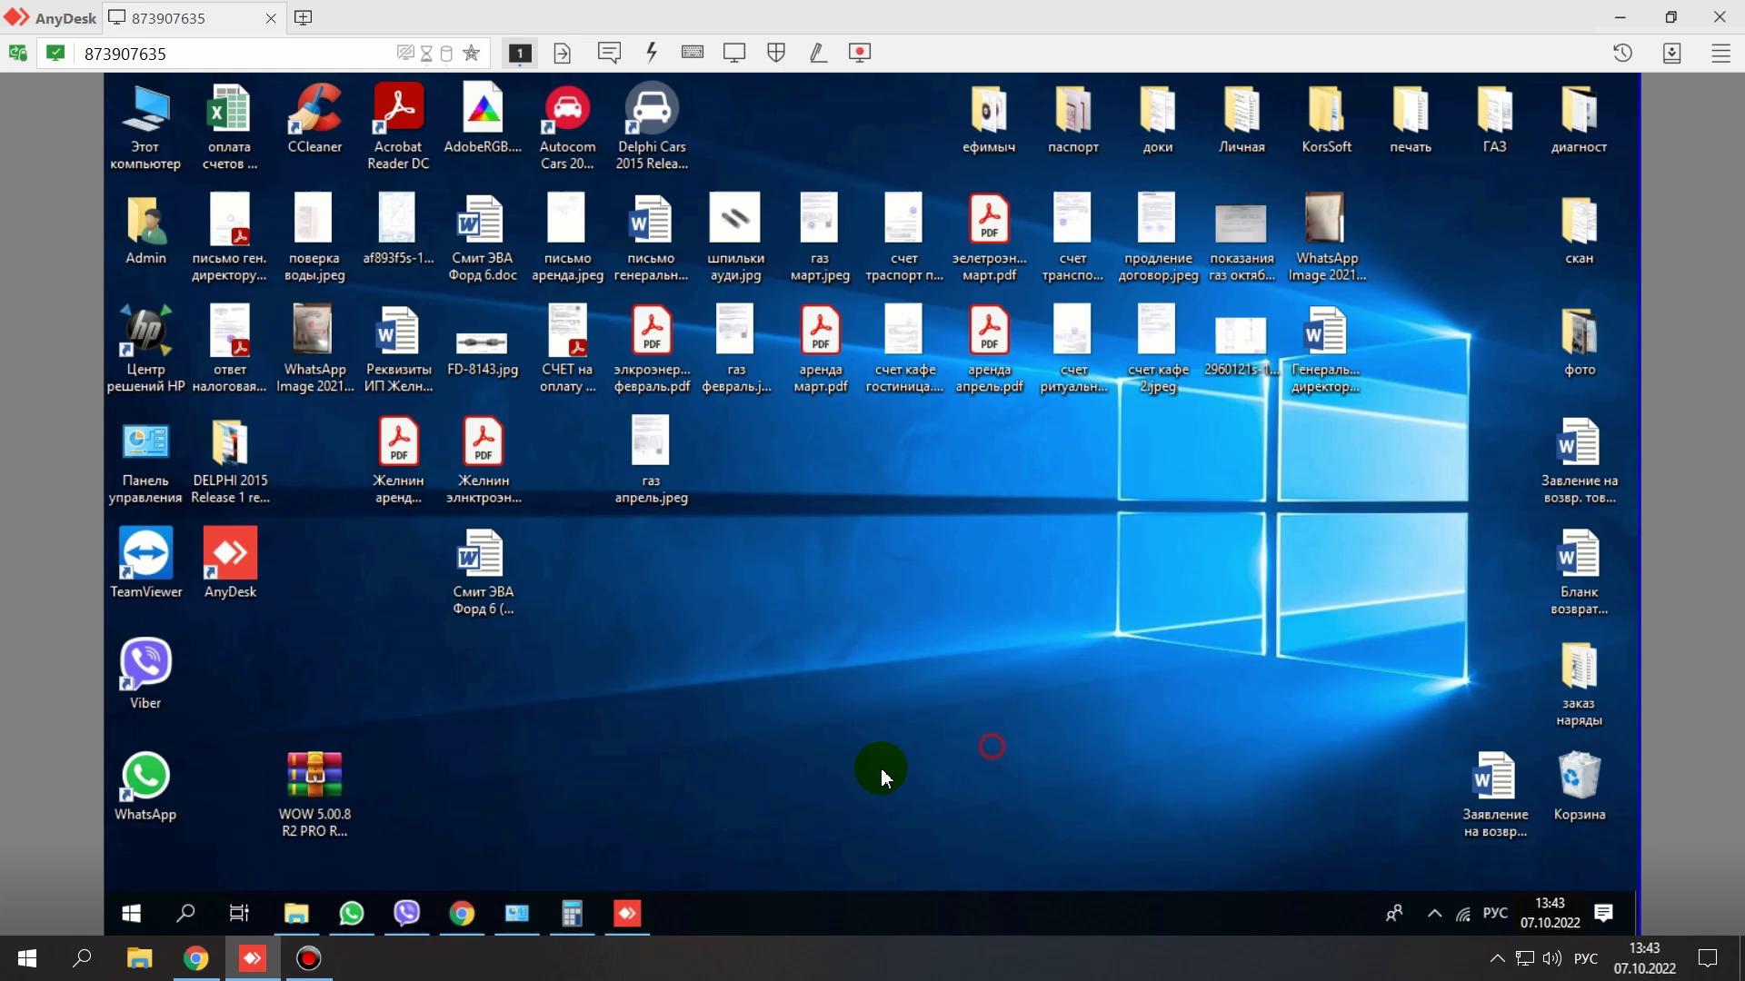
Find Defender Firewall via the 'бранд' search, switch it off for private and public networks, then close it.
click(144, 909)
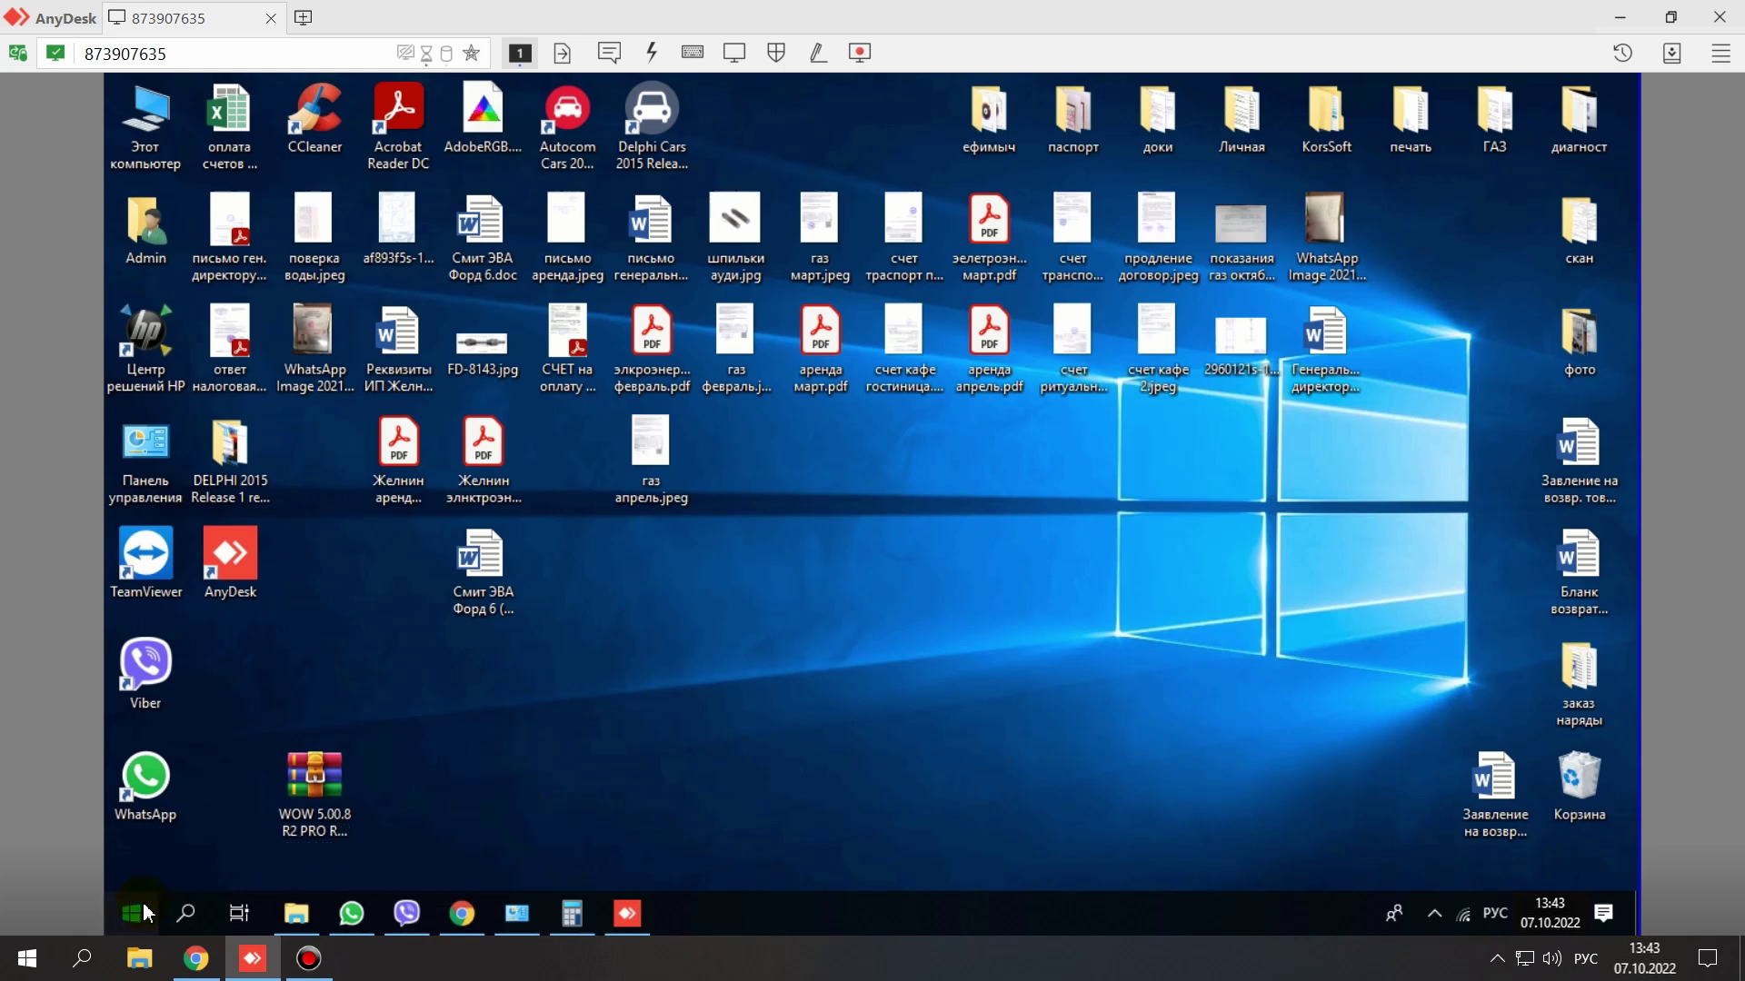
text(бранд)
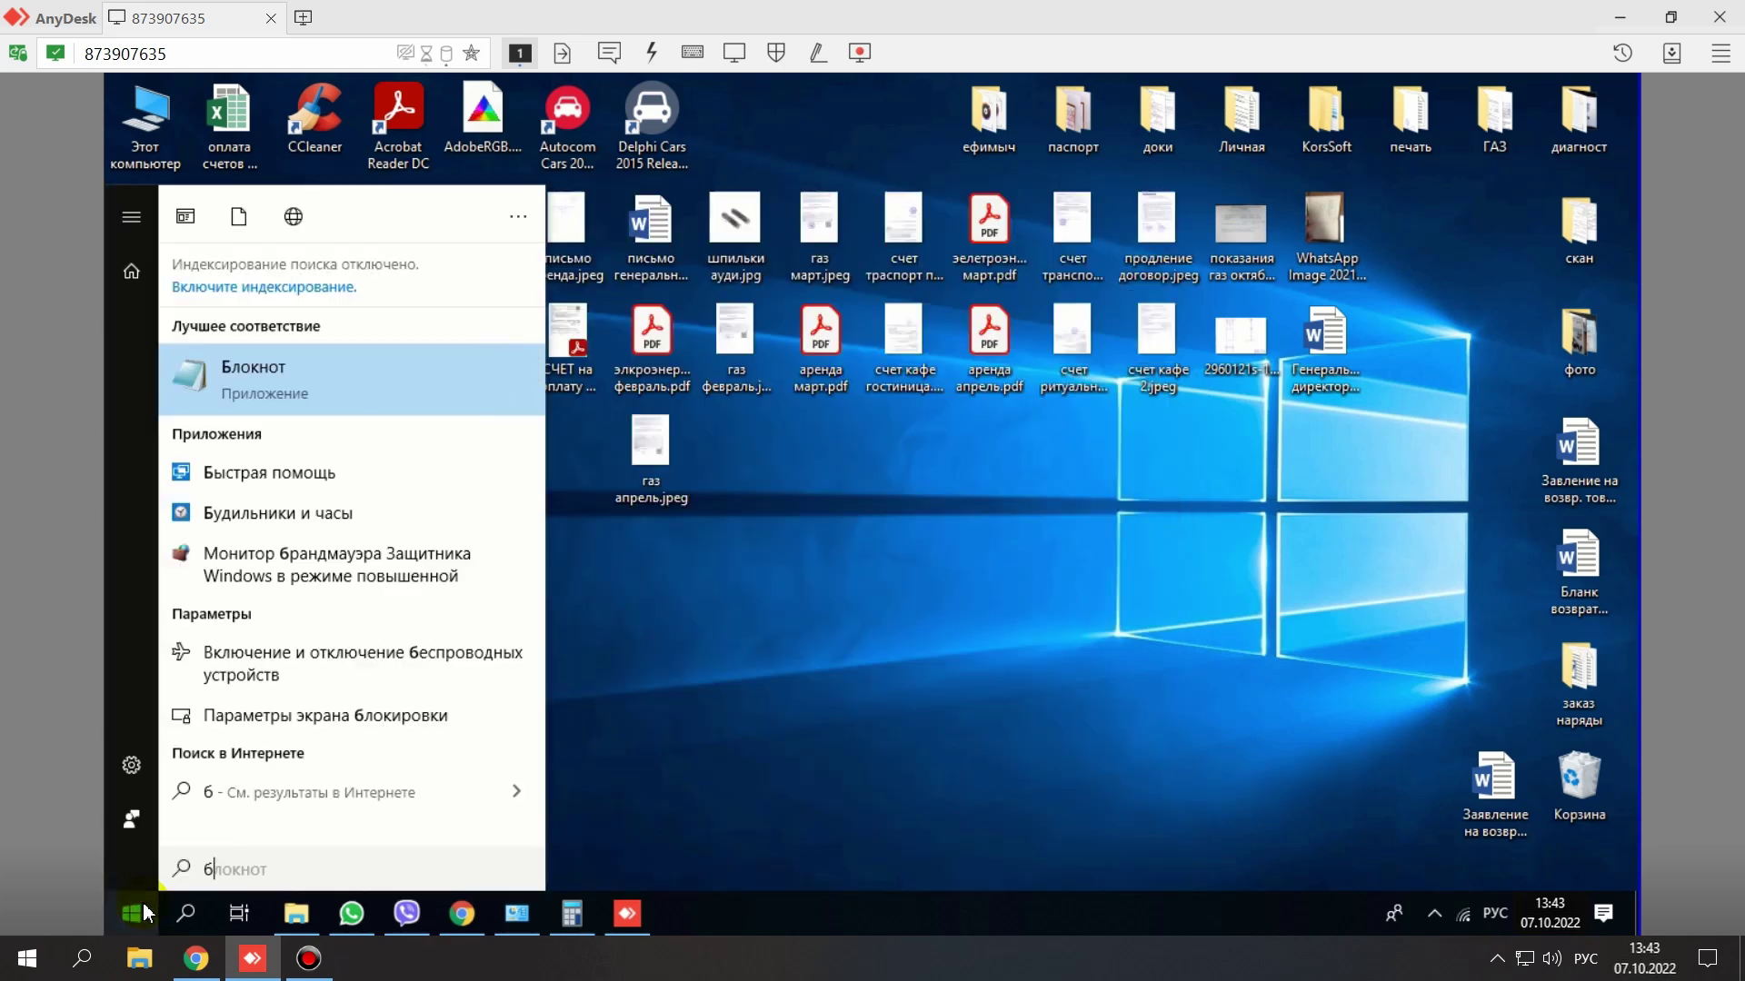
click(273, 399)
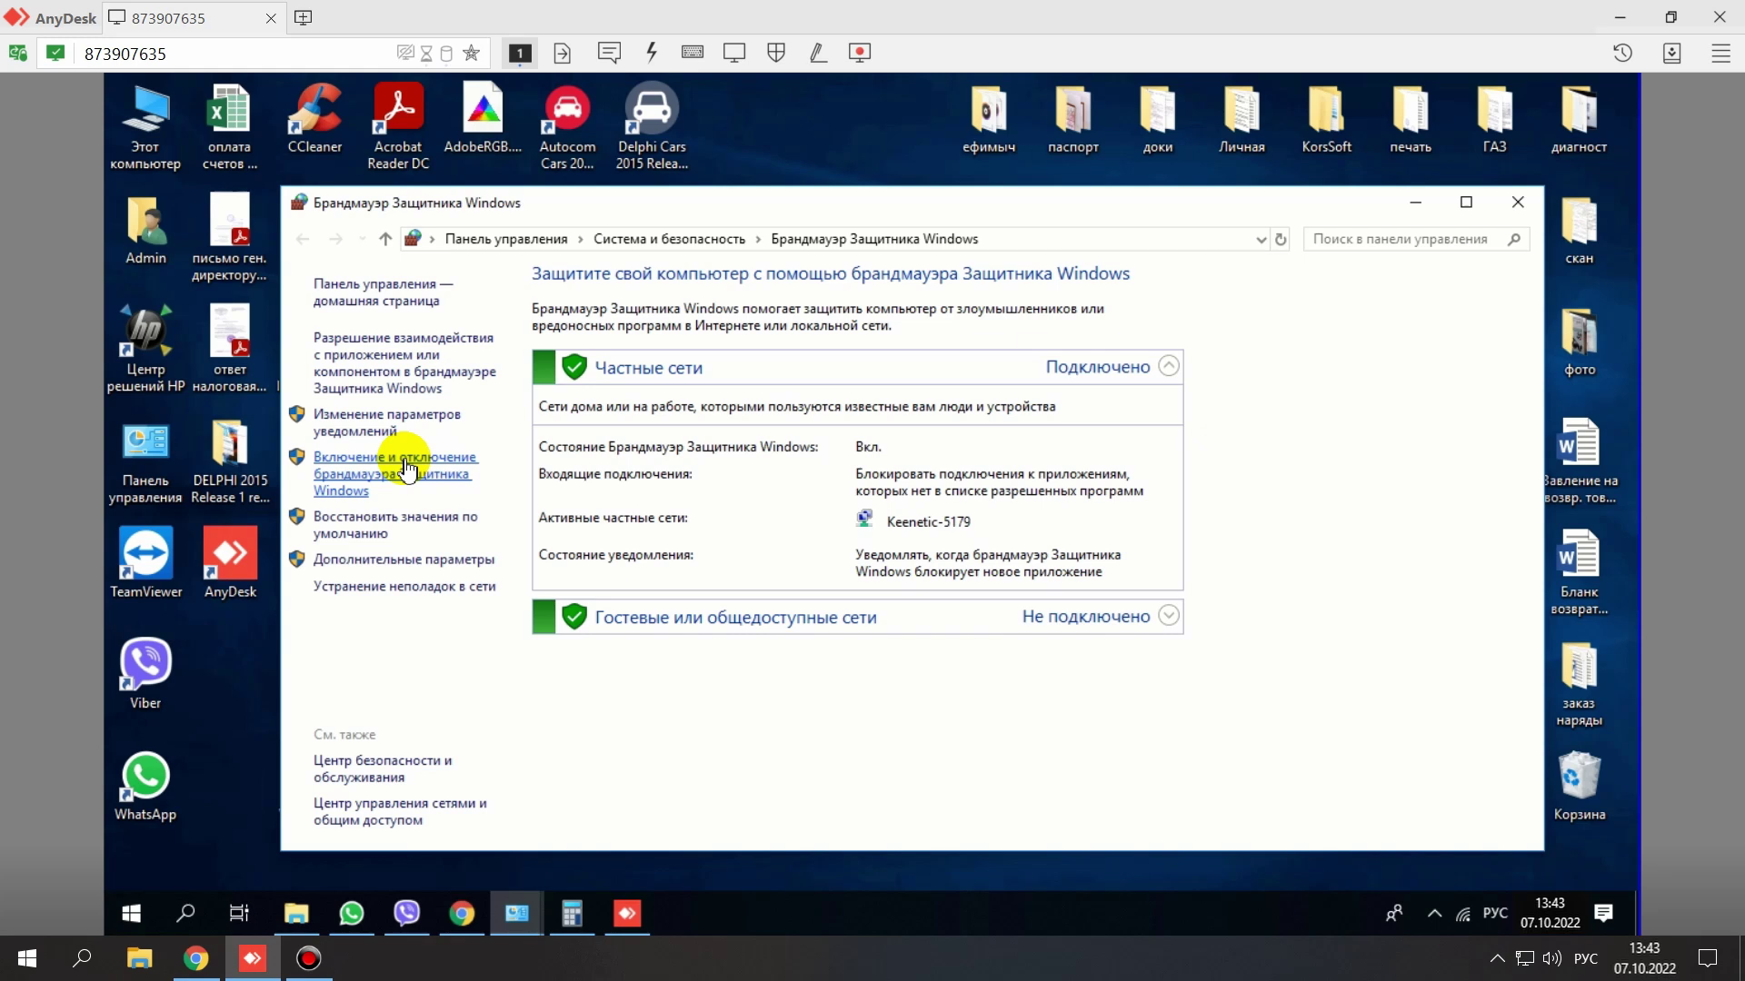
click(404, 468)
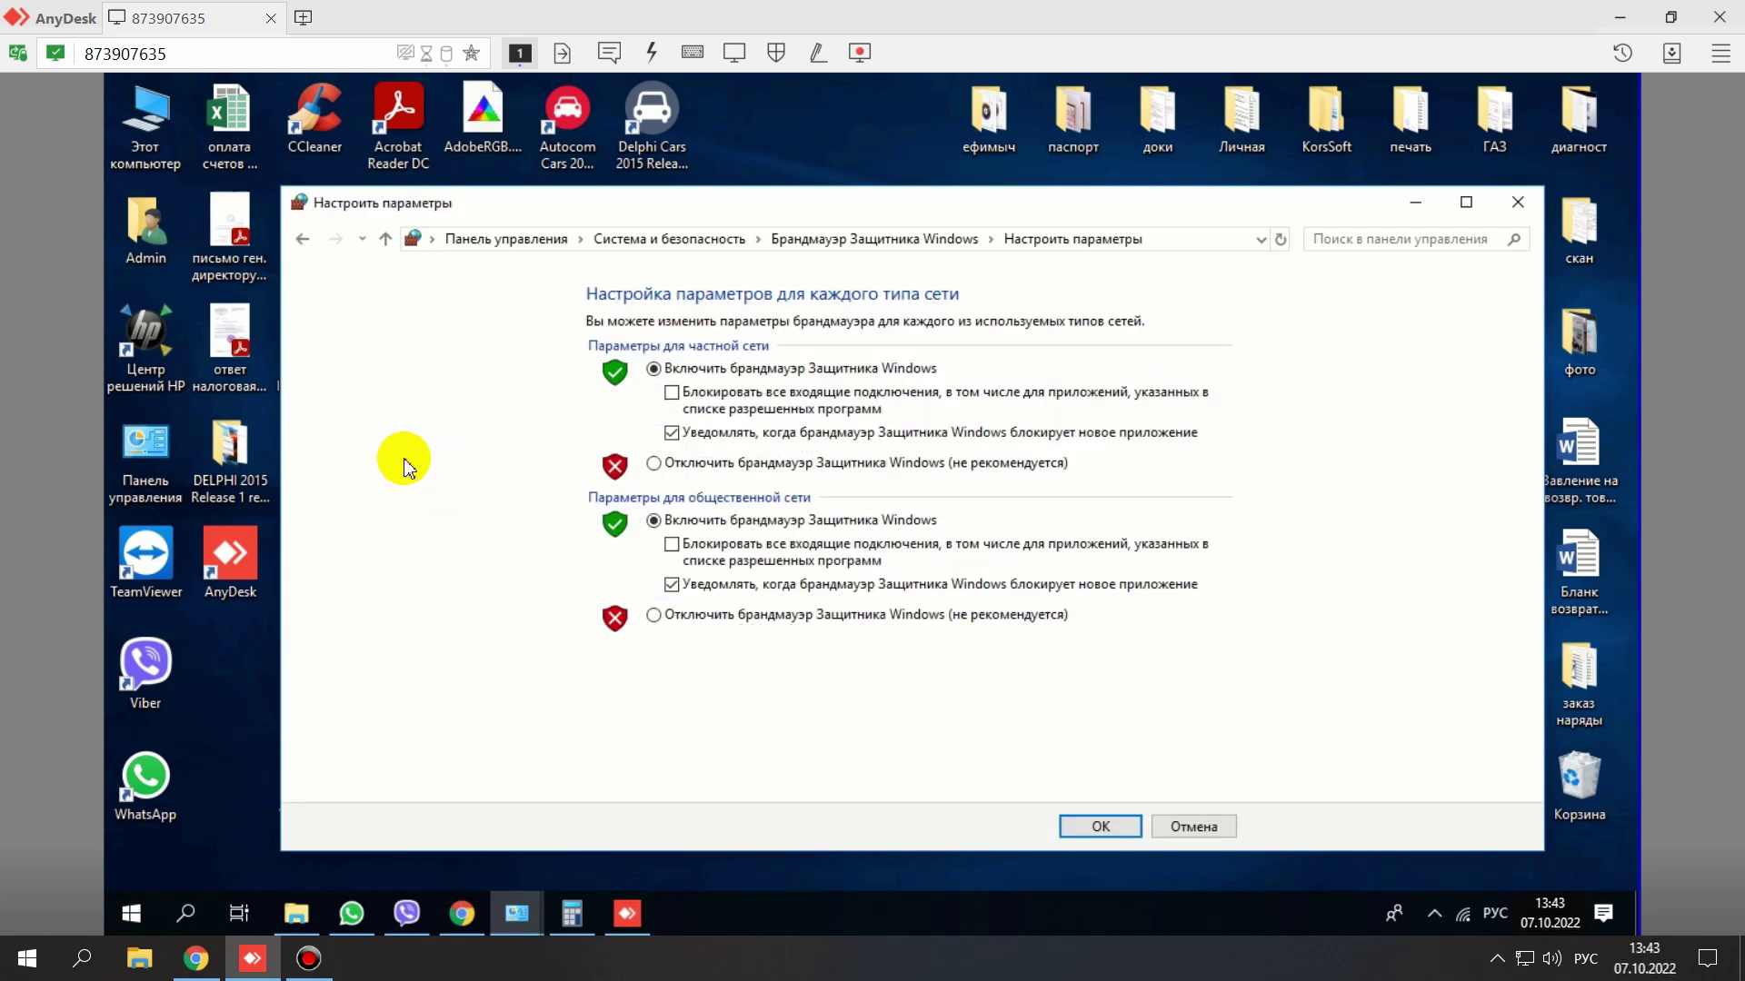
click(655, 463)
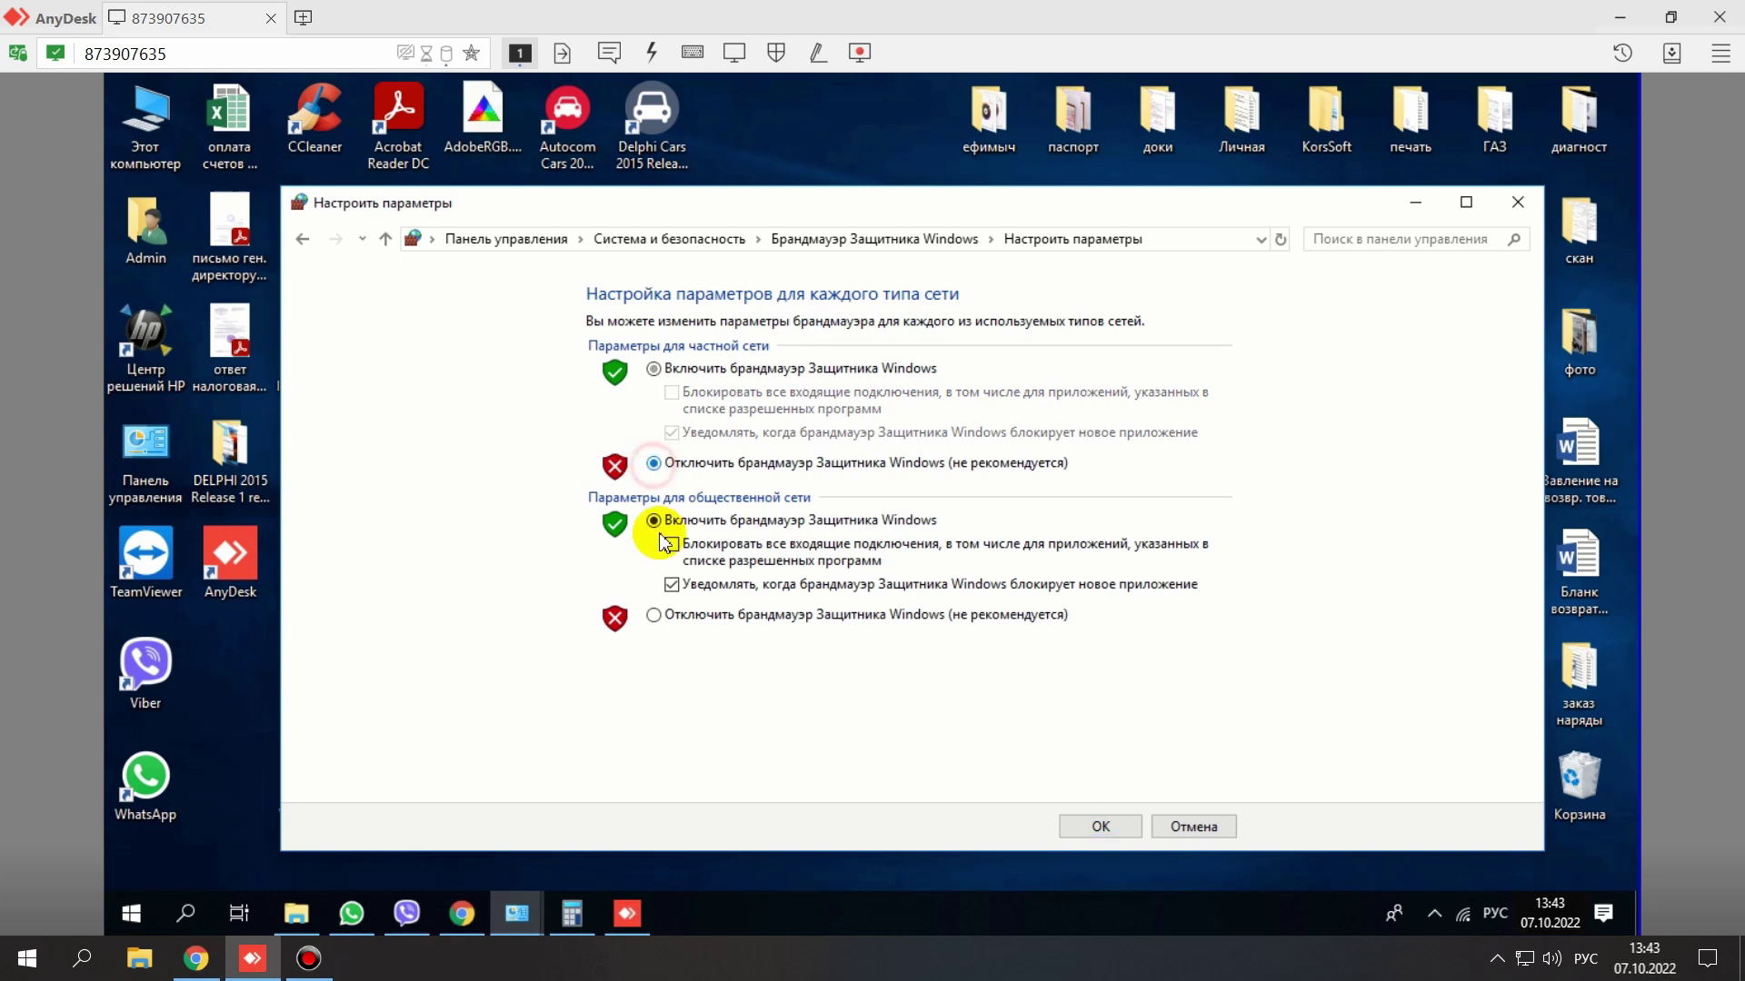
click(655, 615)
click(1103, 828)
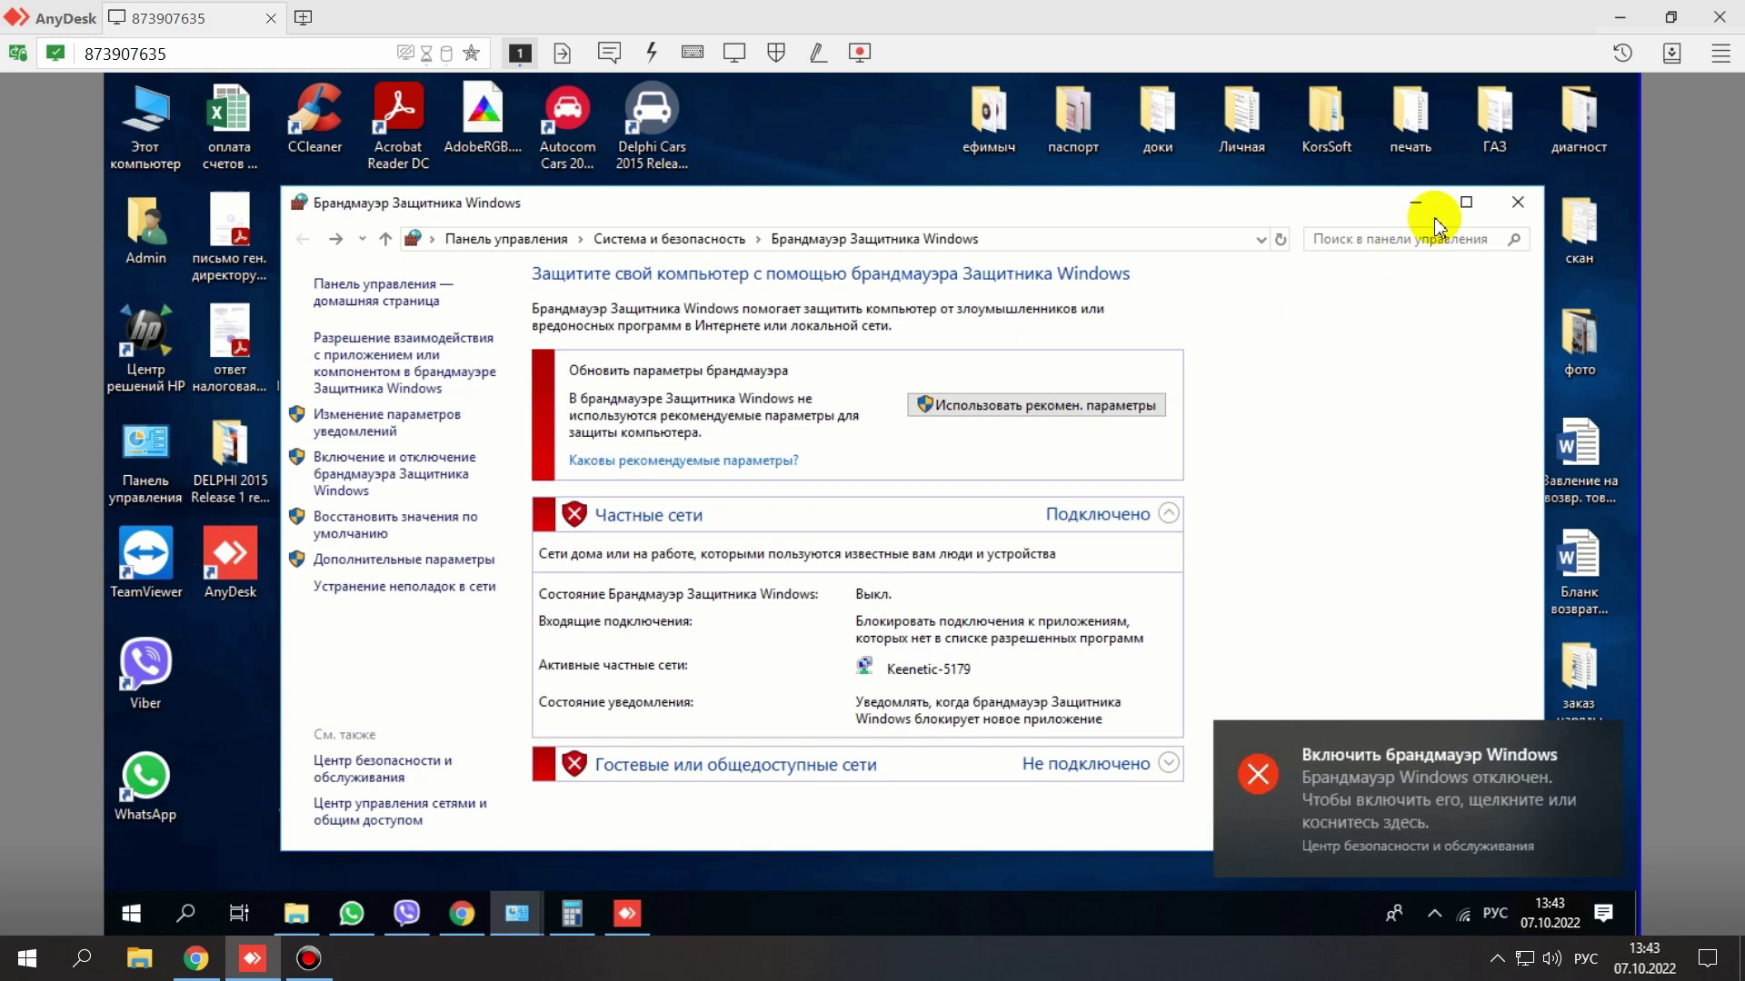
click(1516, 203)
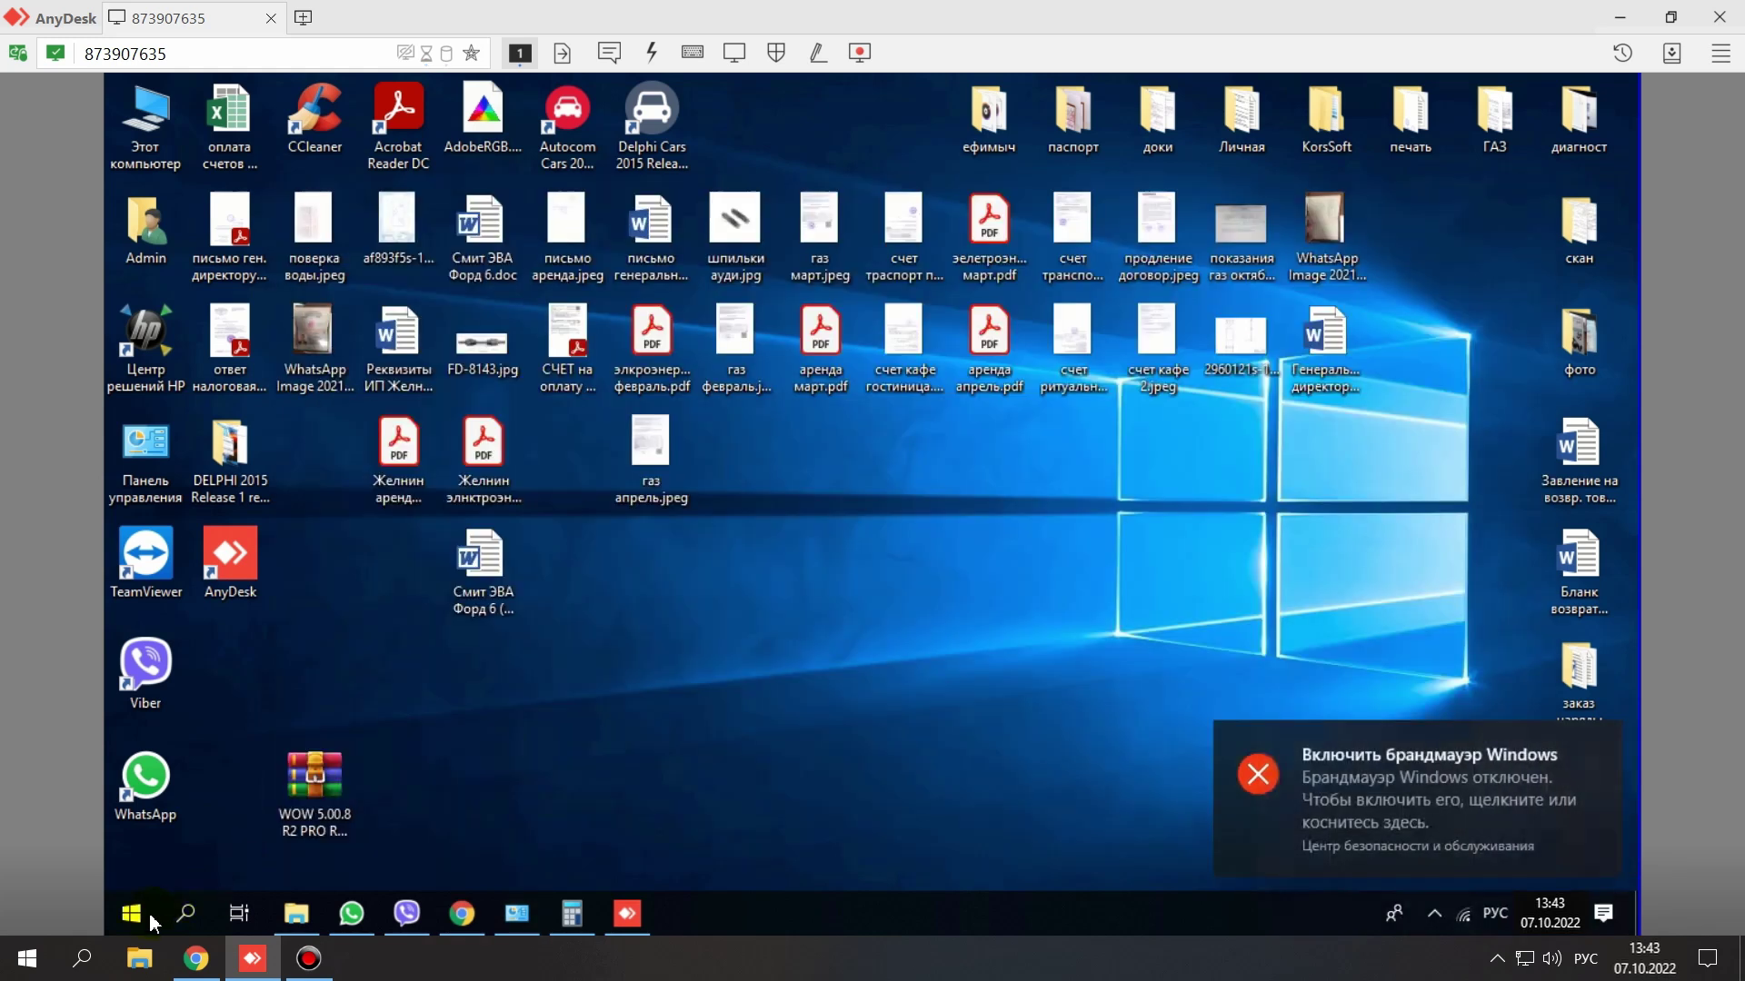
Search 'защита' and open Virus & threat protection, showing 42544 files scanned and 0 threats.
click(134, 914)
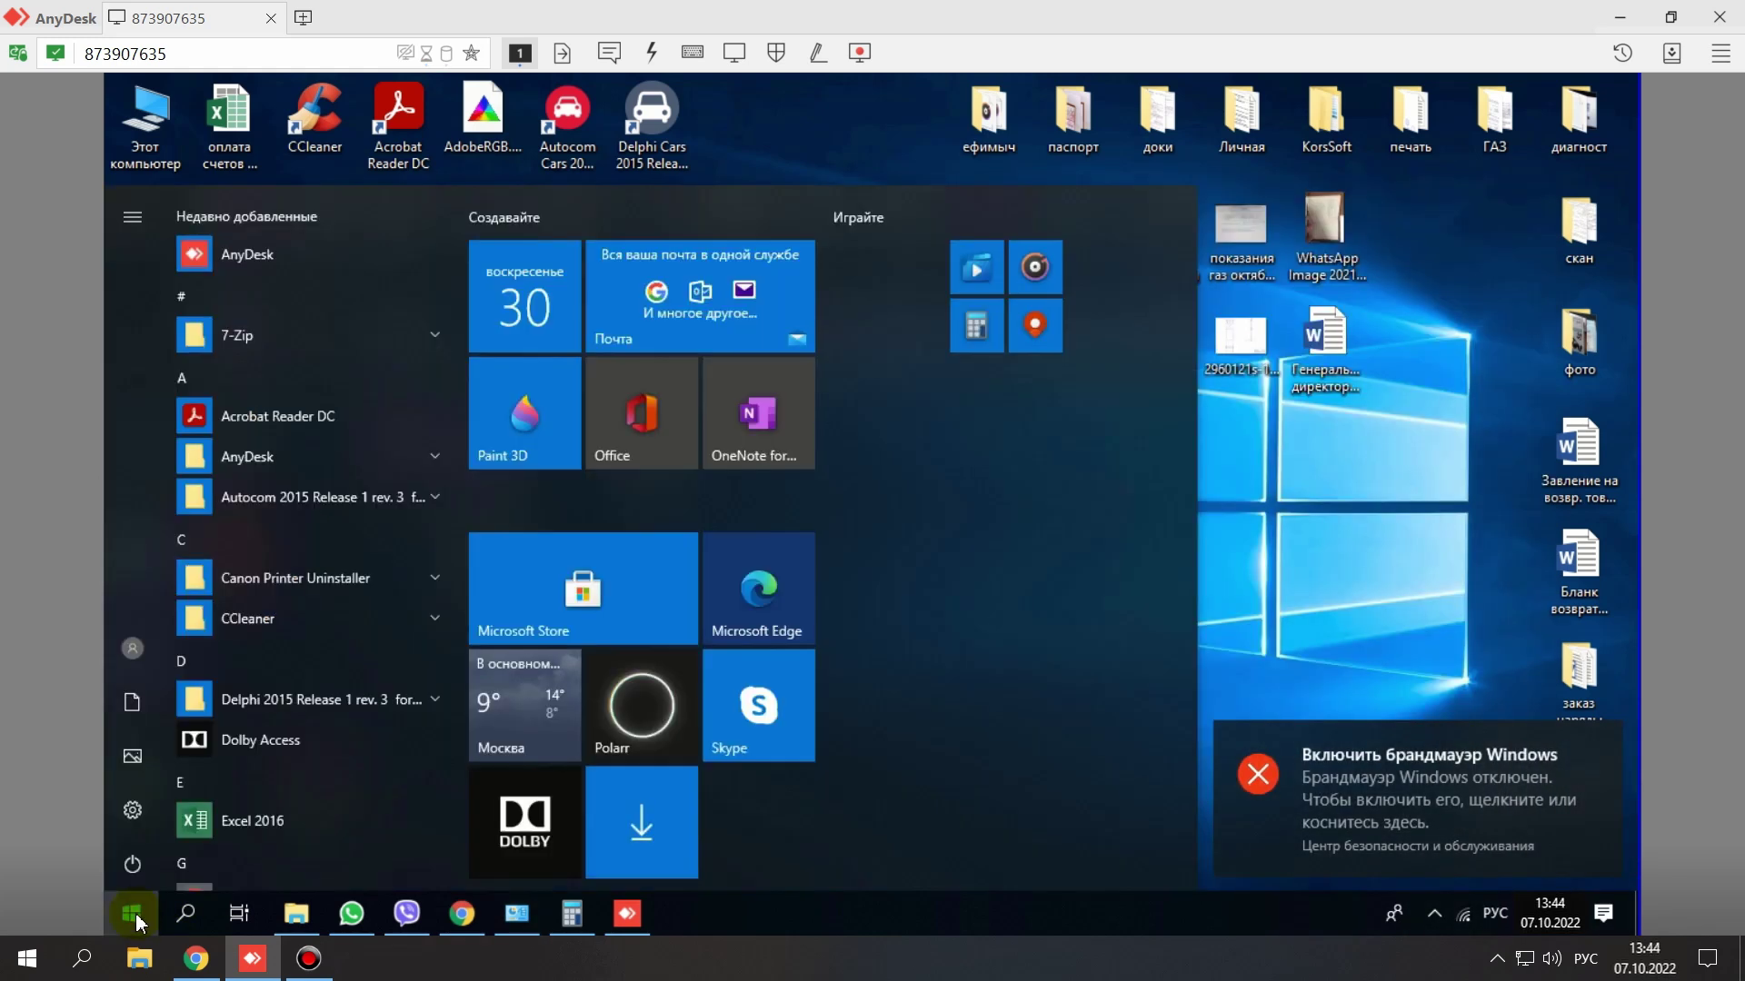
text(защита)
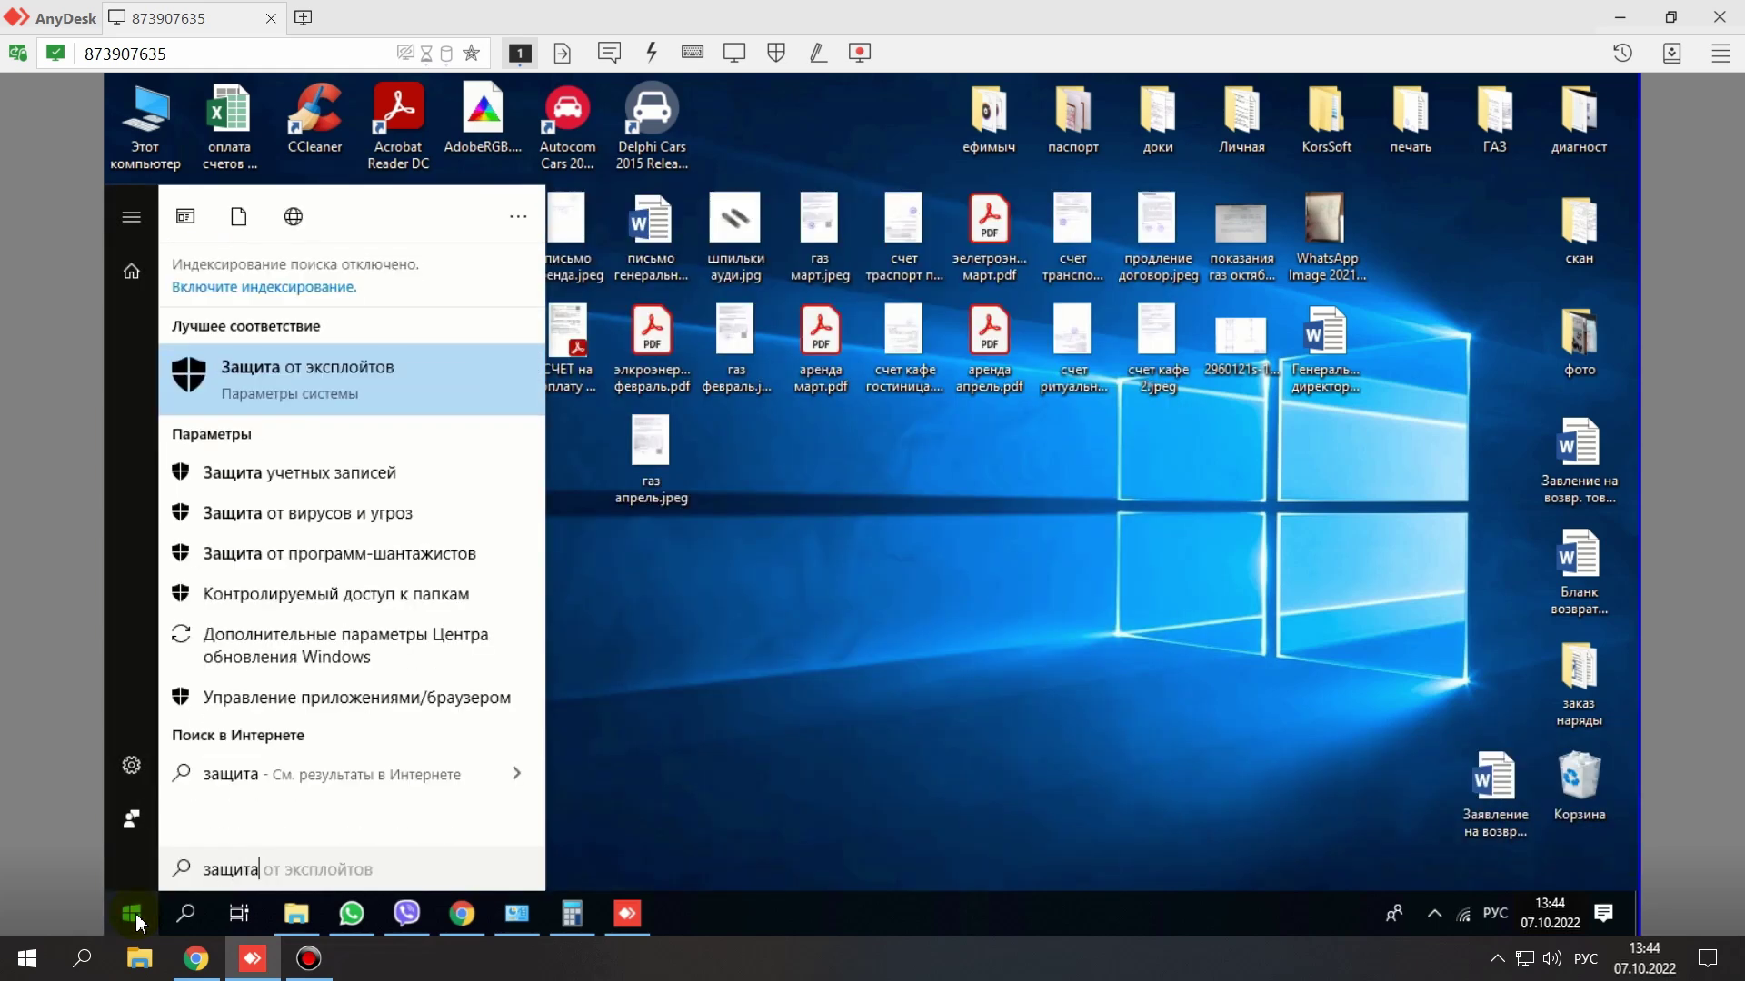
key(Down)
key(Down)
key(Down)
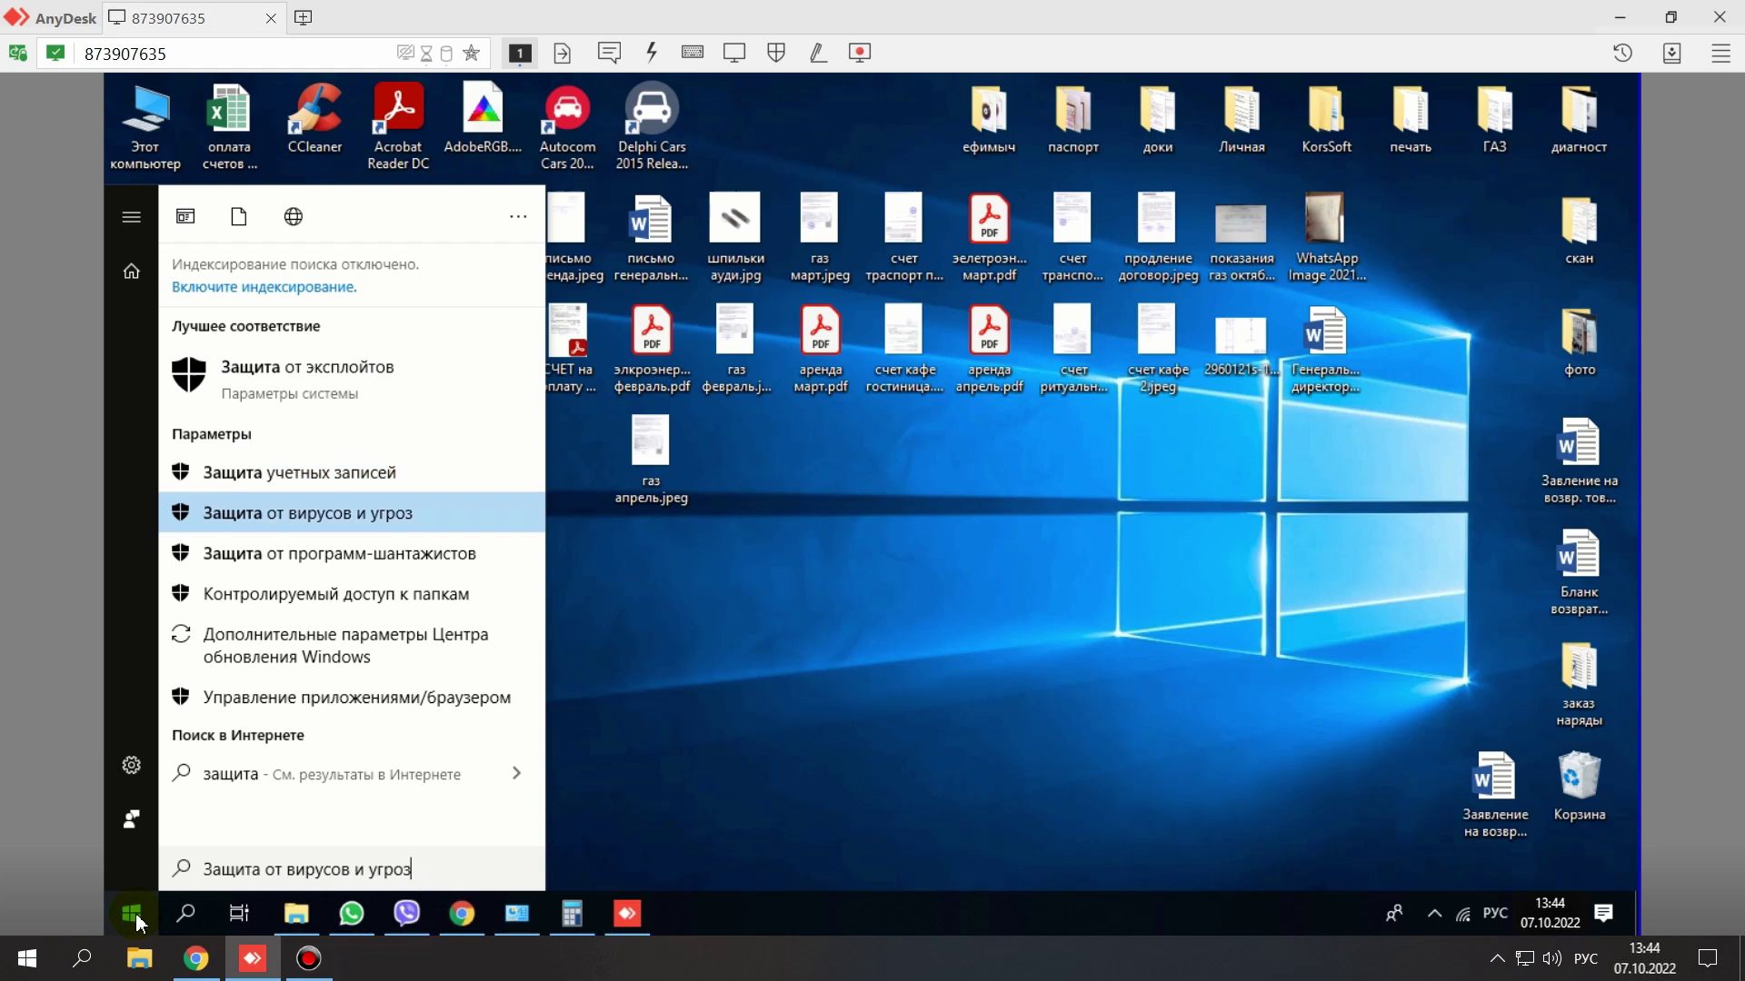
key(Return)
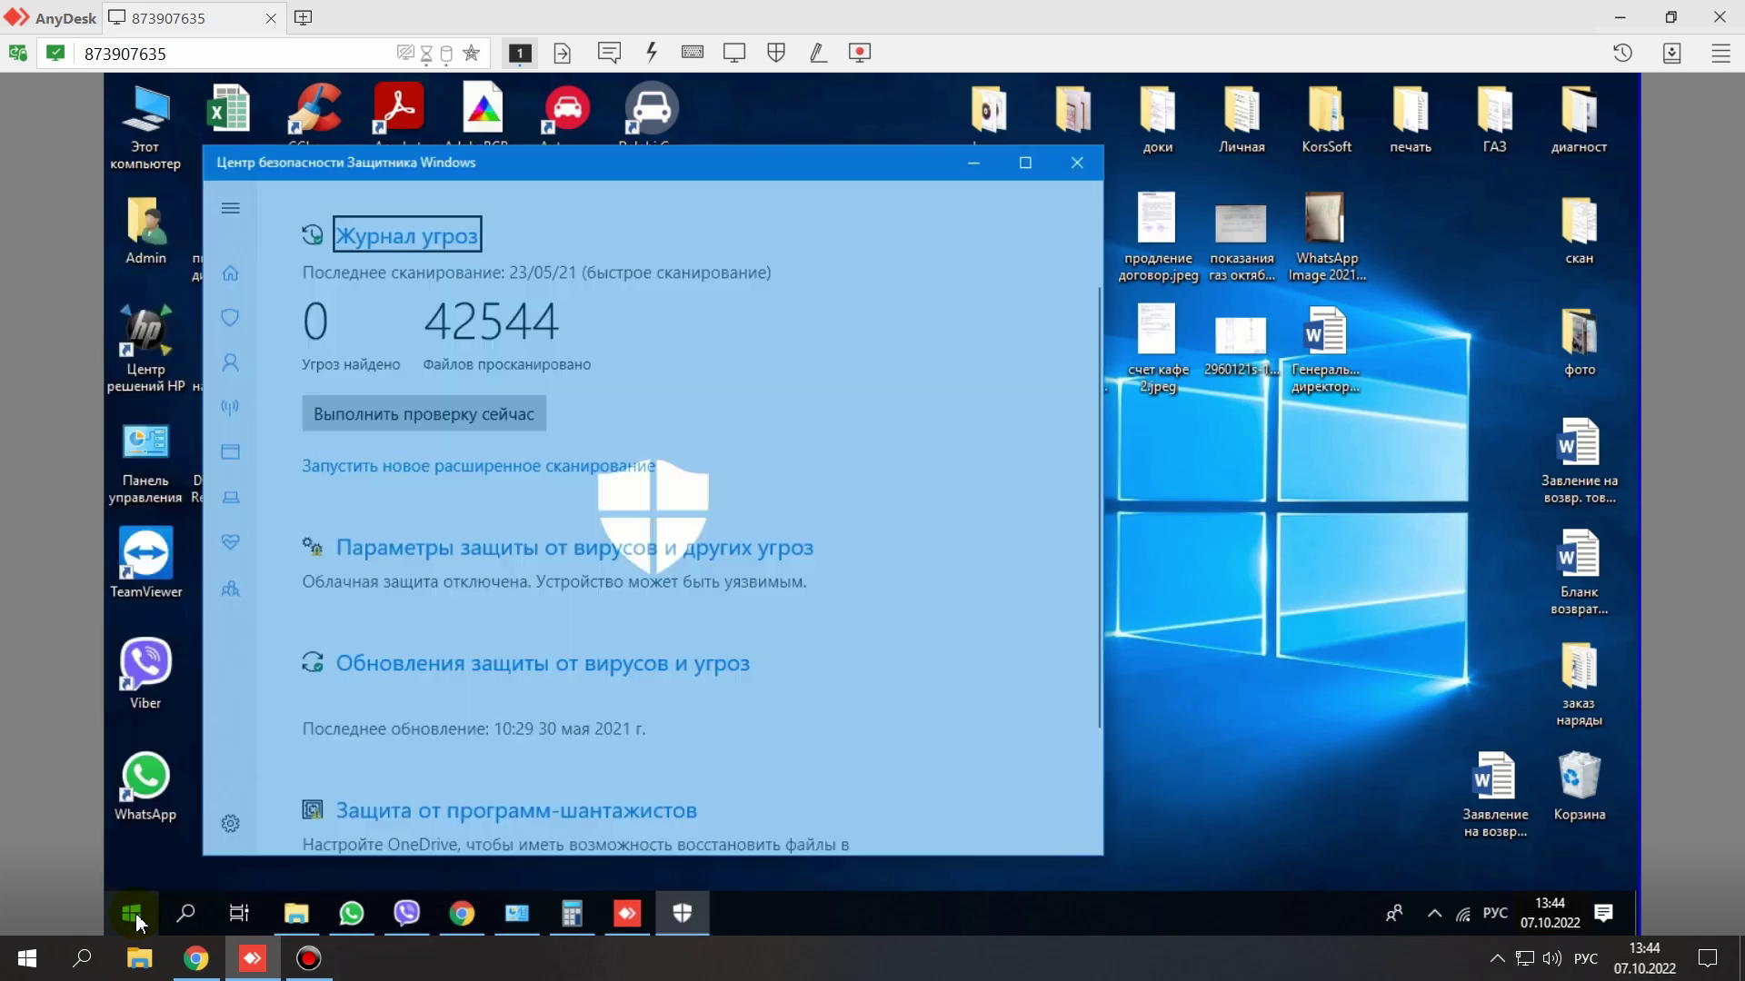
click(318, 730)
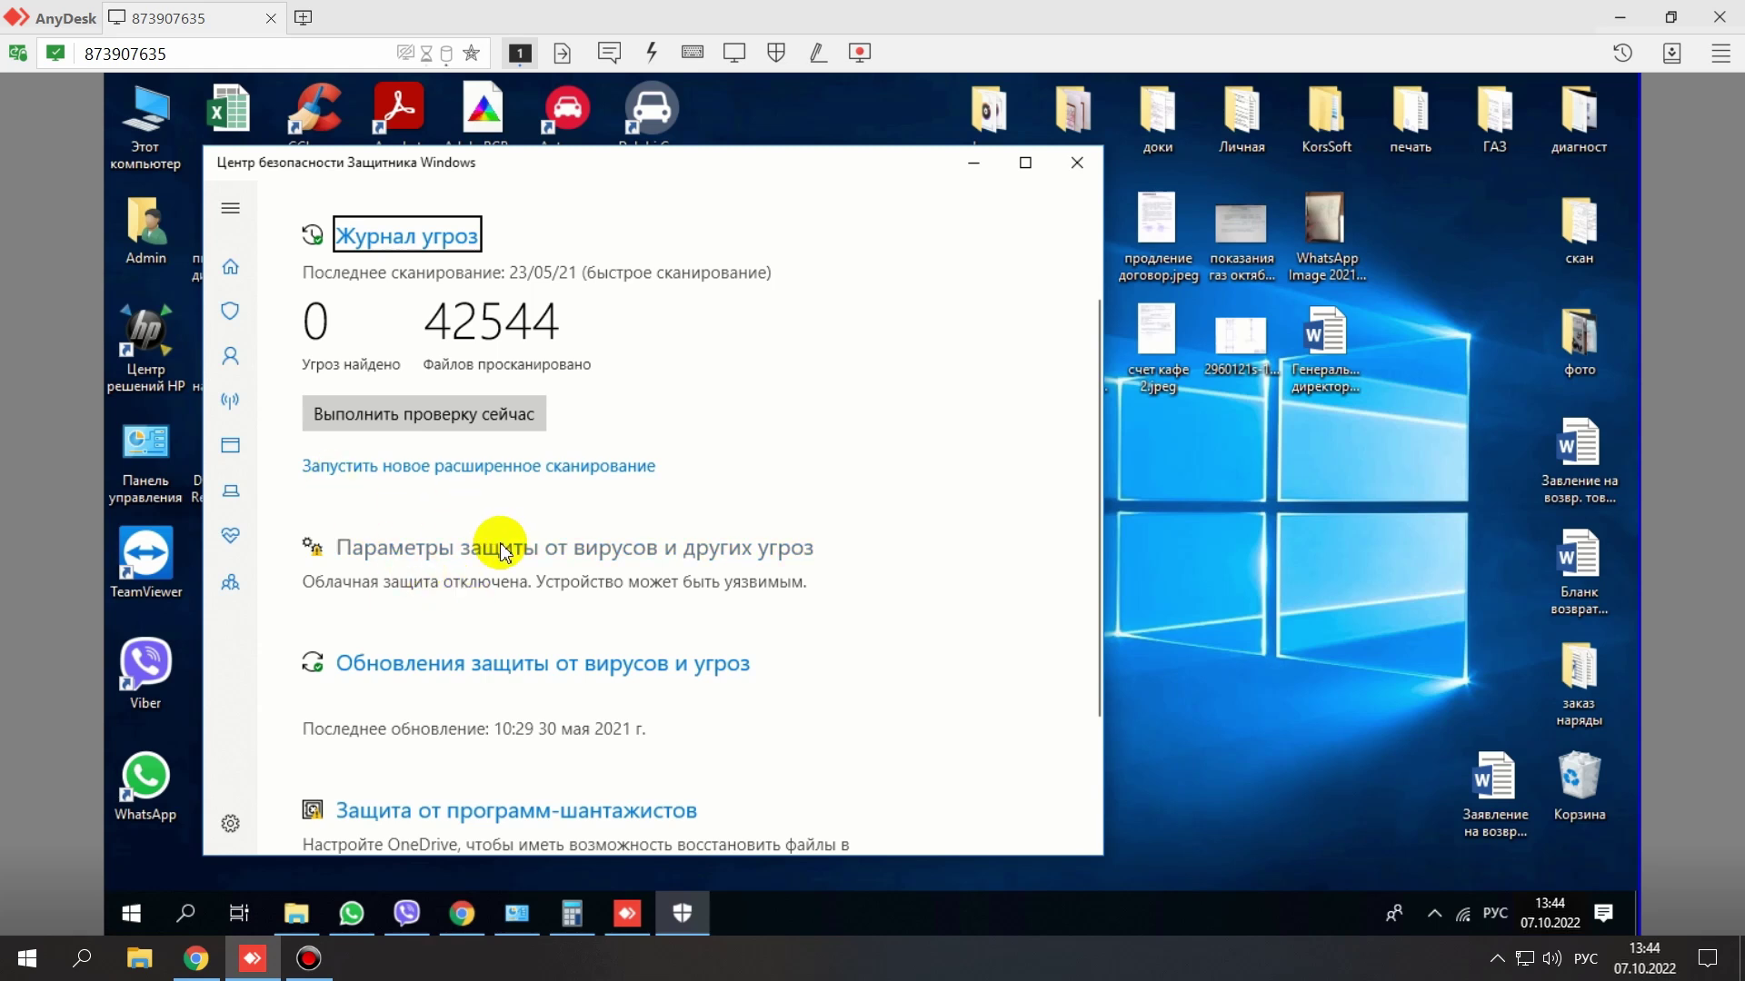
scroll(916, 563, down, 3)
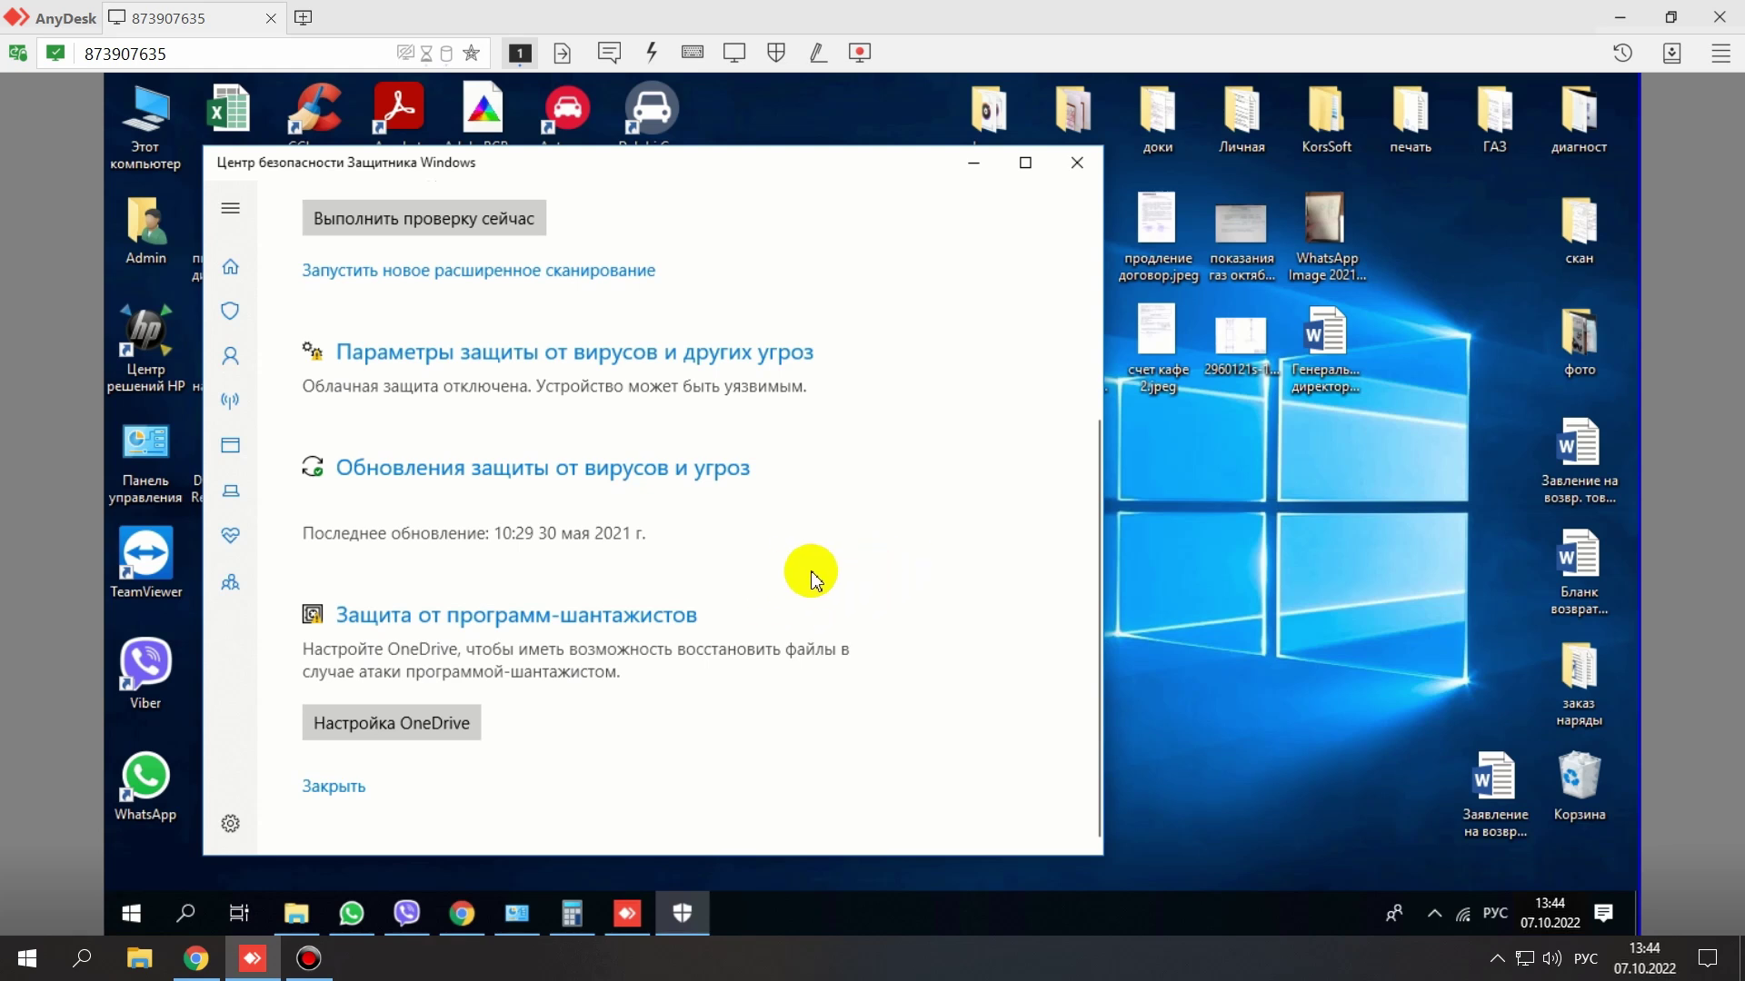
scroll(811, 578, up, 6)
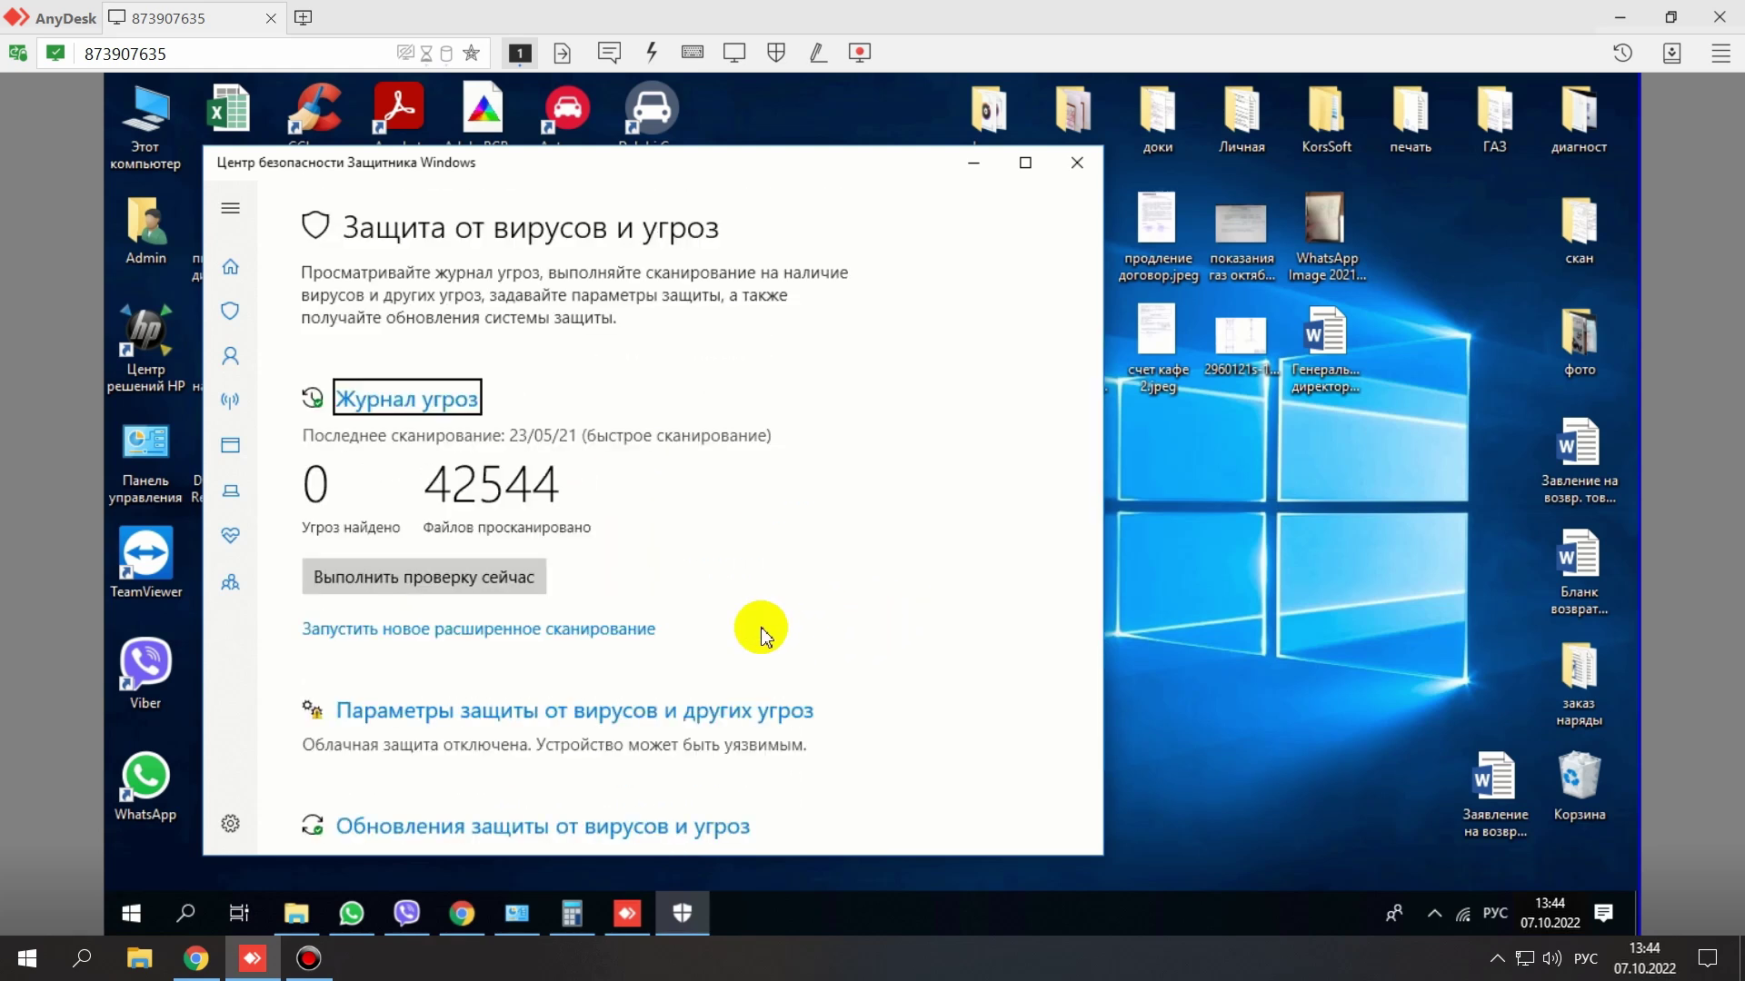
Switch real-time protection off, then open Exclusions and choose to add a Folder exclusion.
click(670, 708)
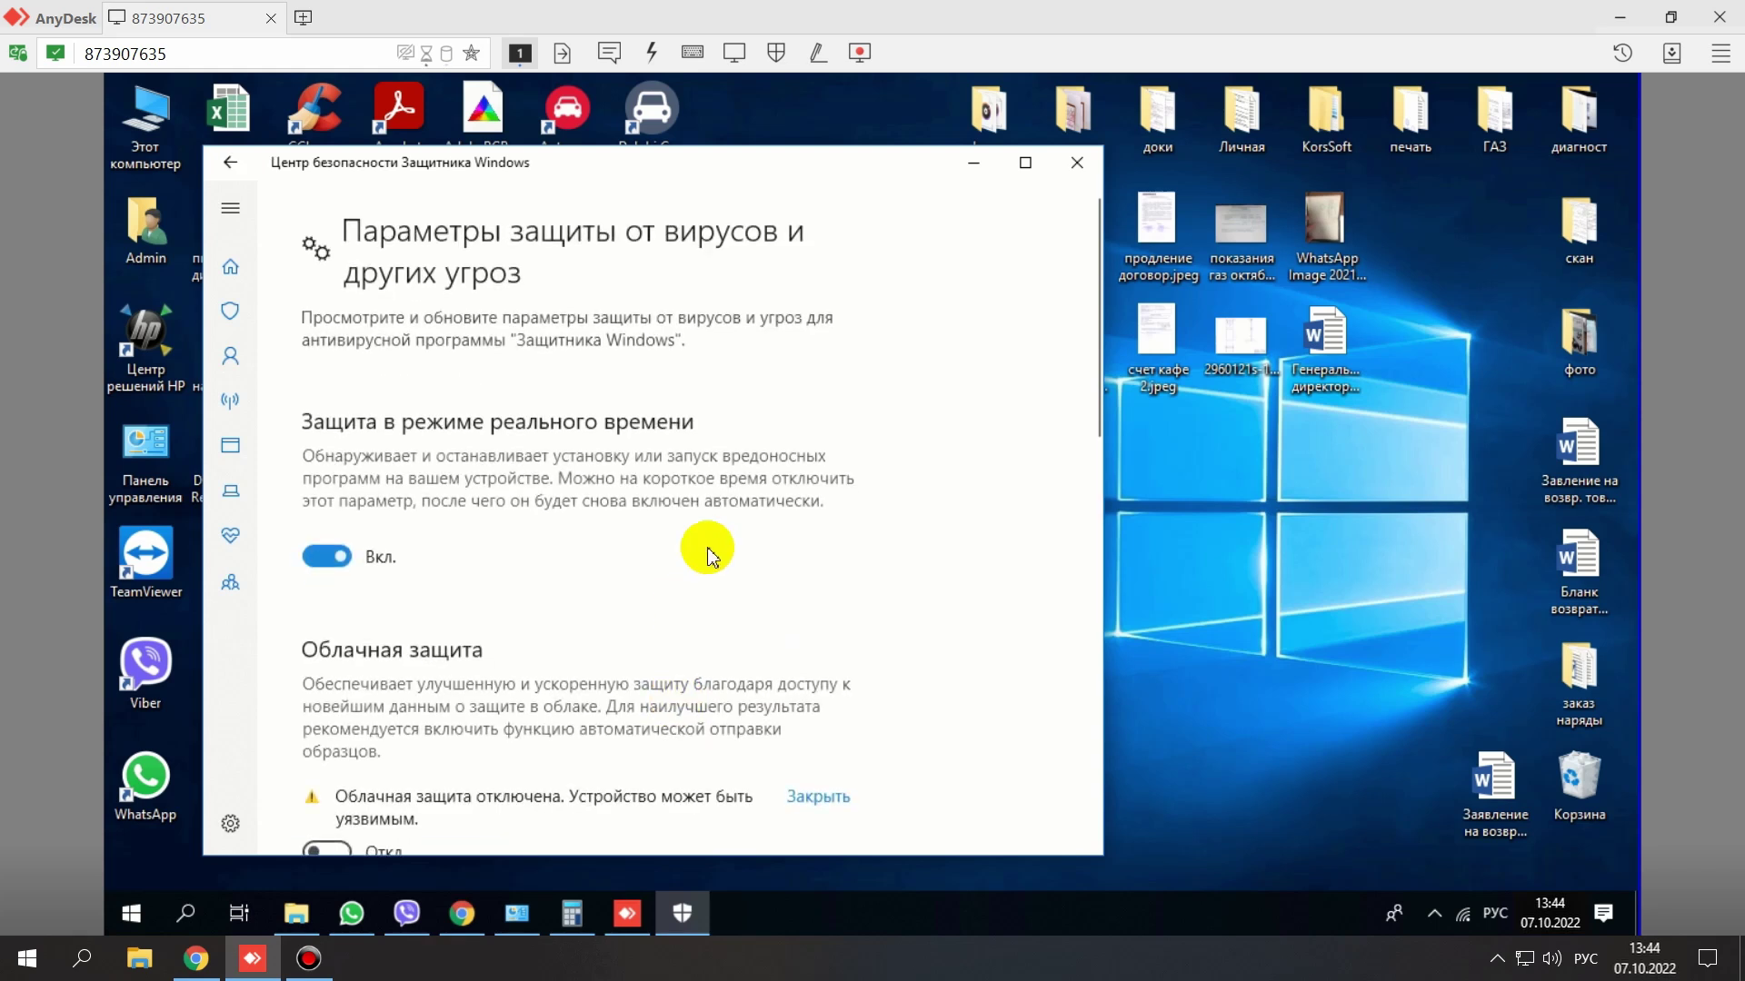
click(320, 555)
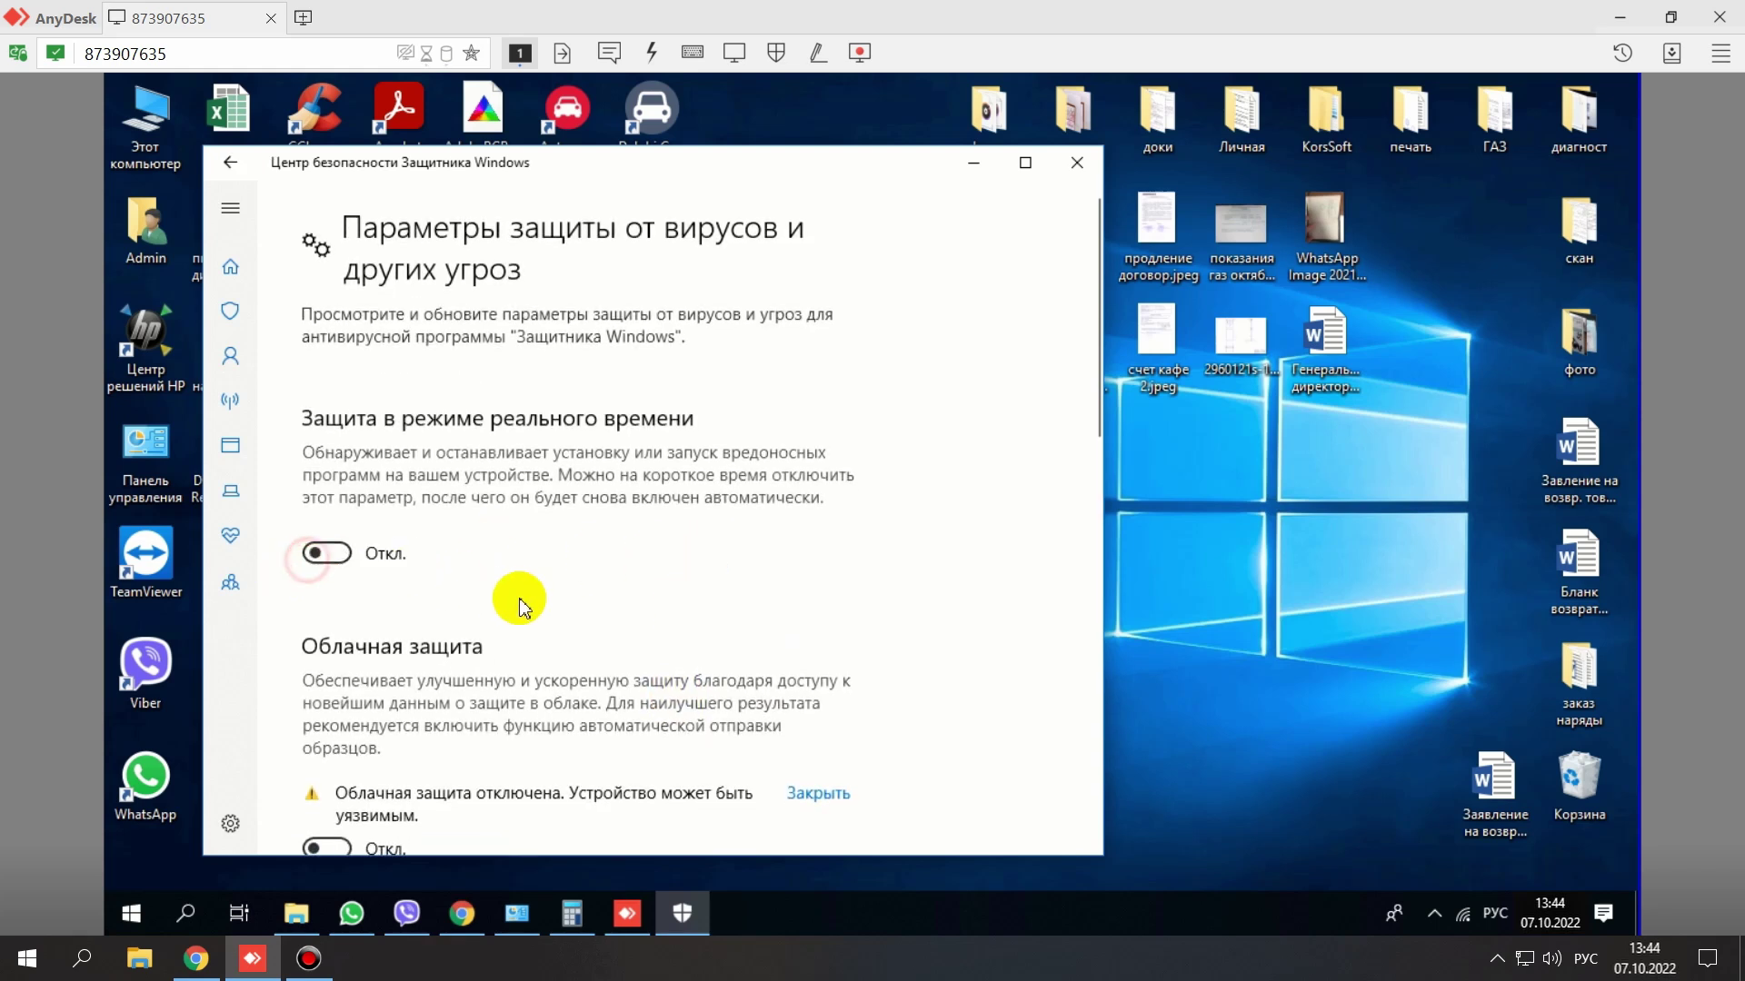
scroll(521, 607, down, 8)
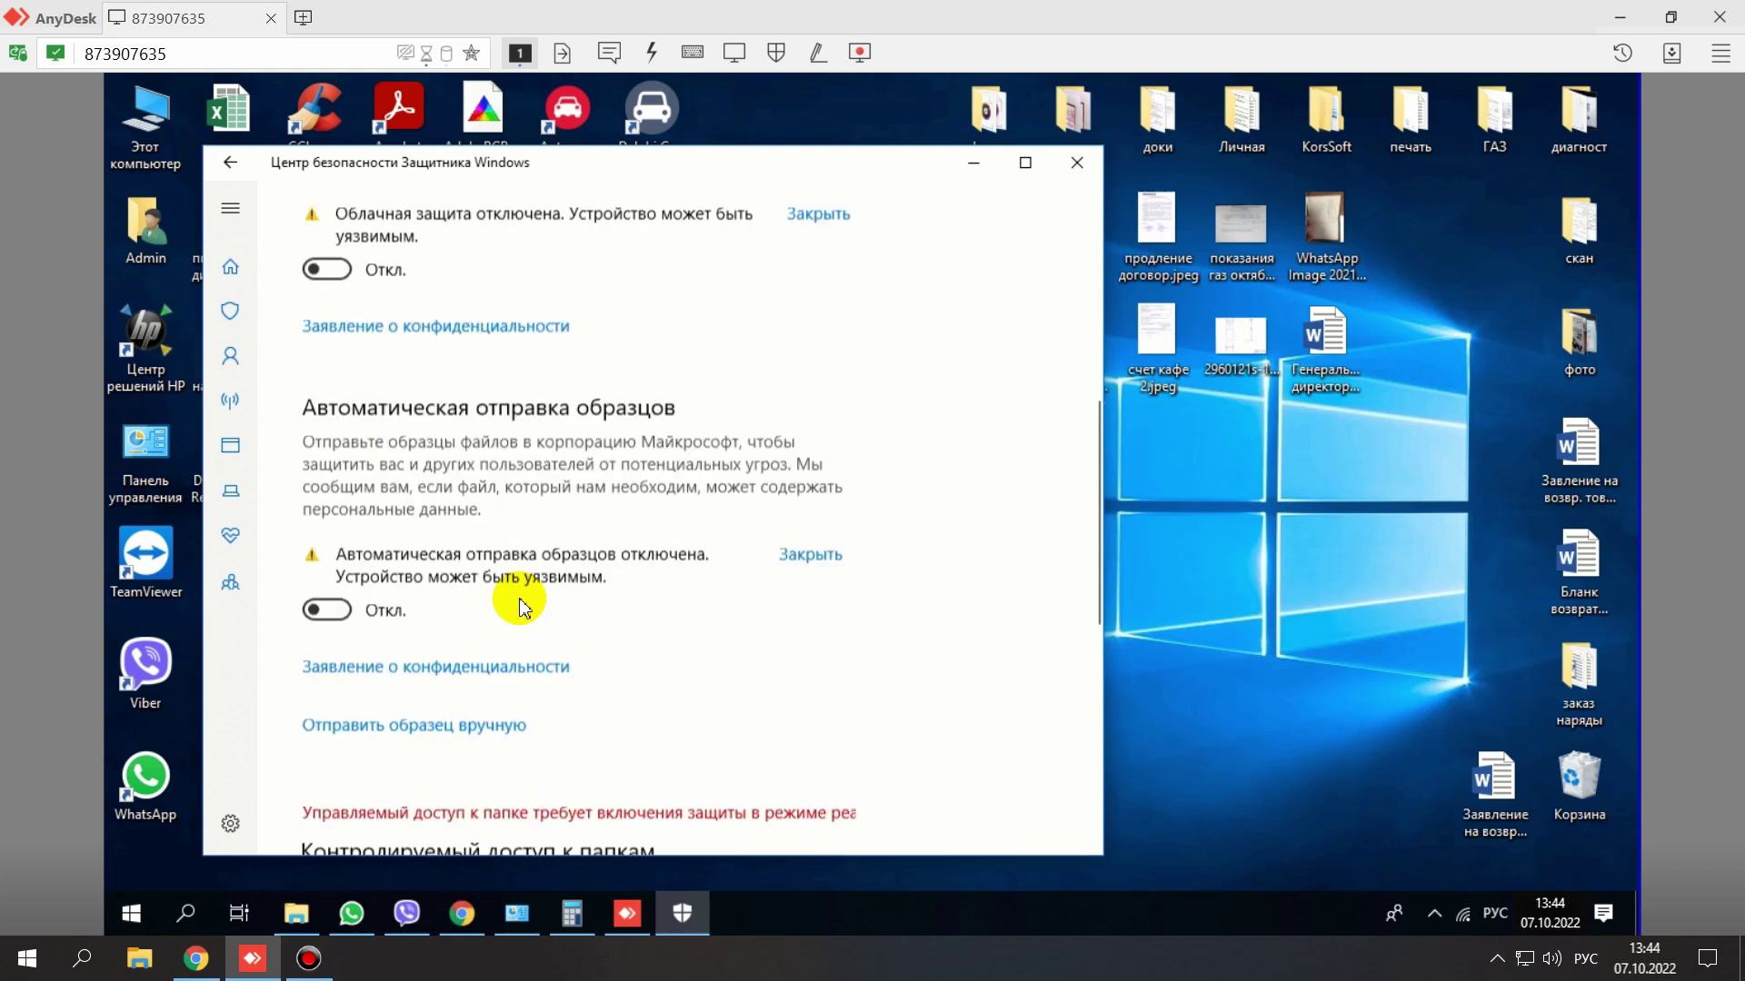
scroll(521, 607, down, 8)
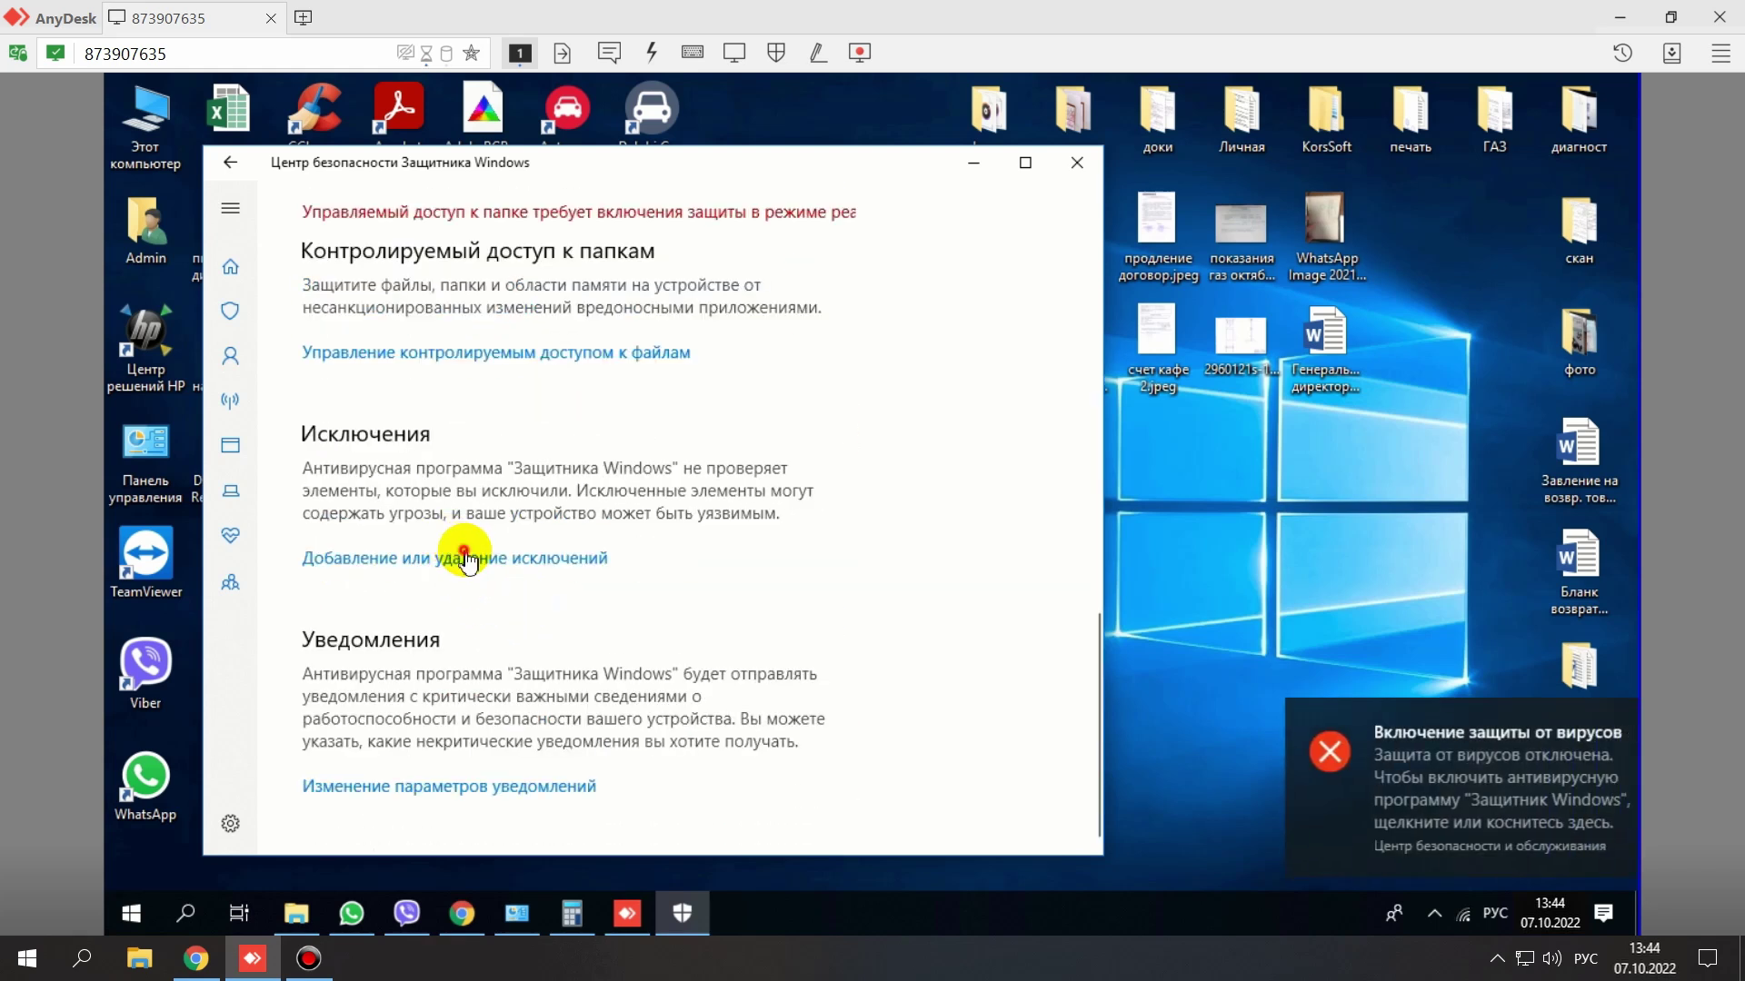
click(467, 558)
click(423, 391)
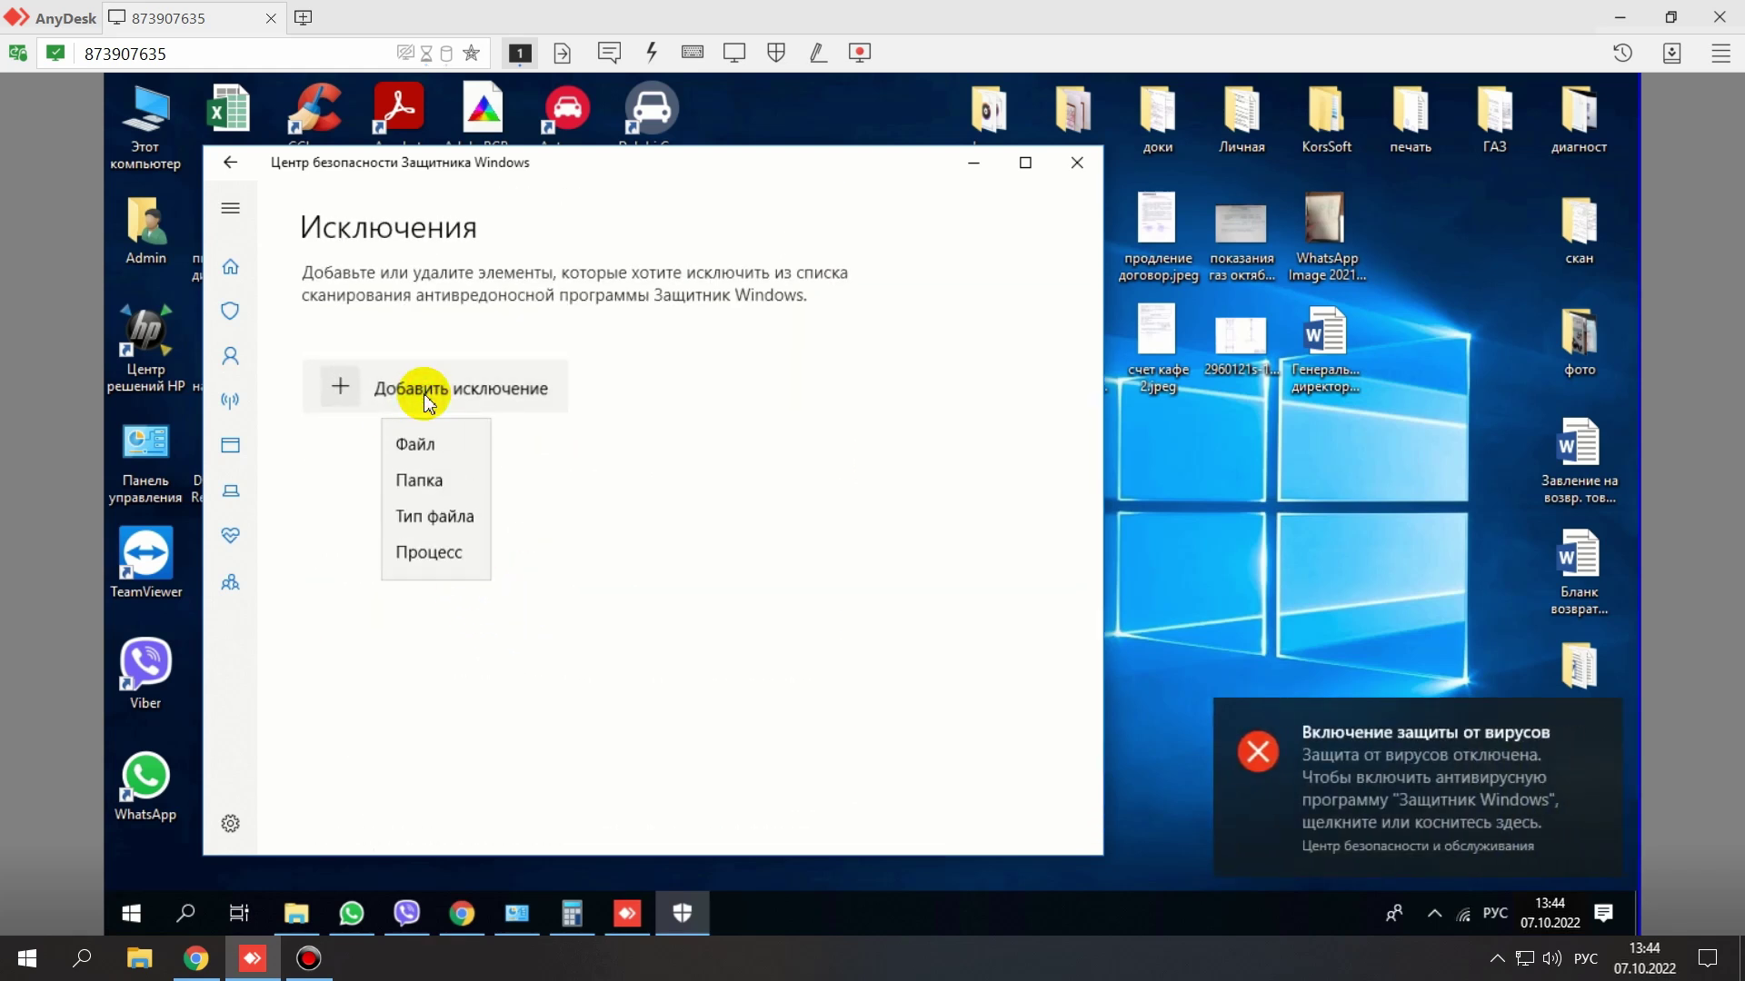
click(423, 481)
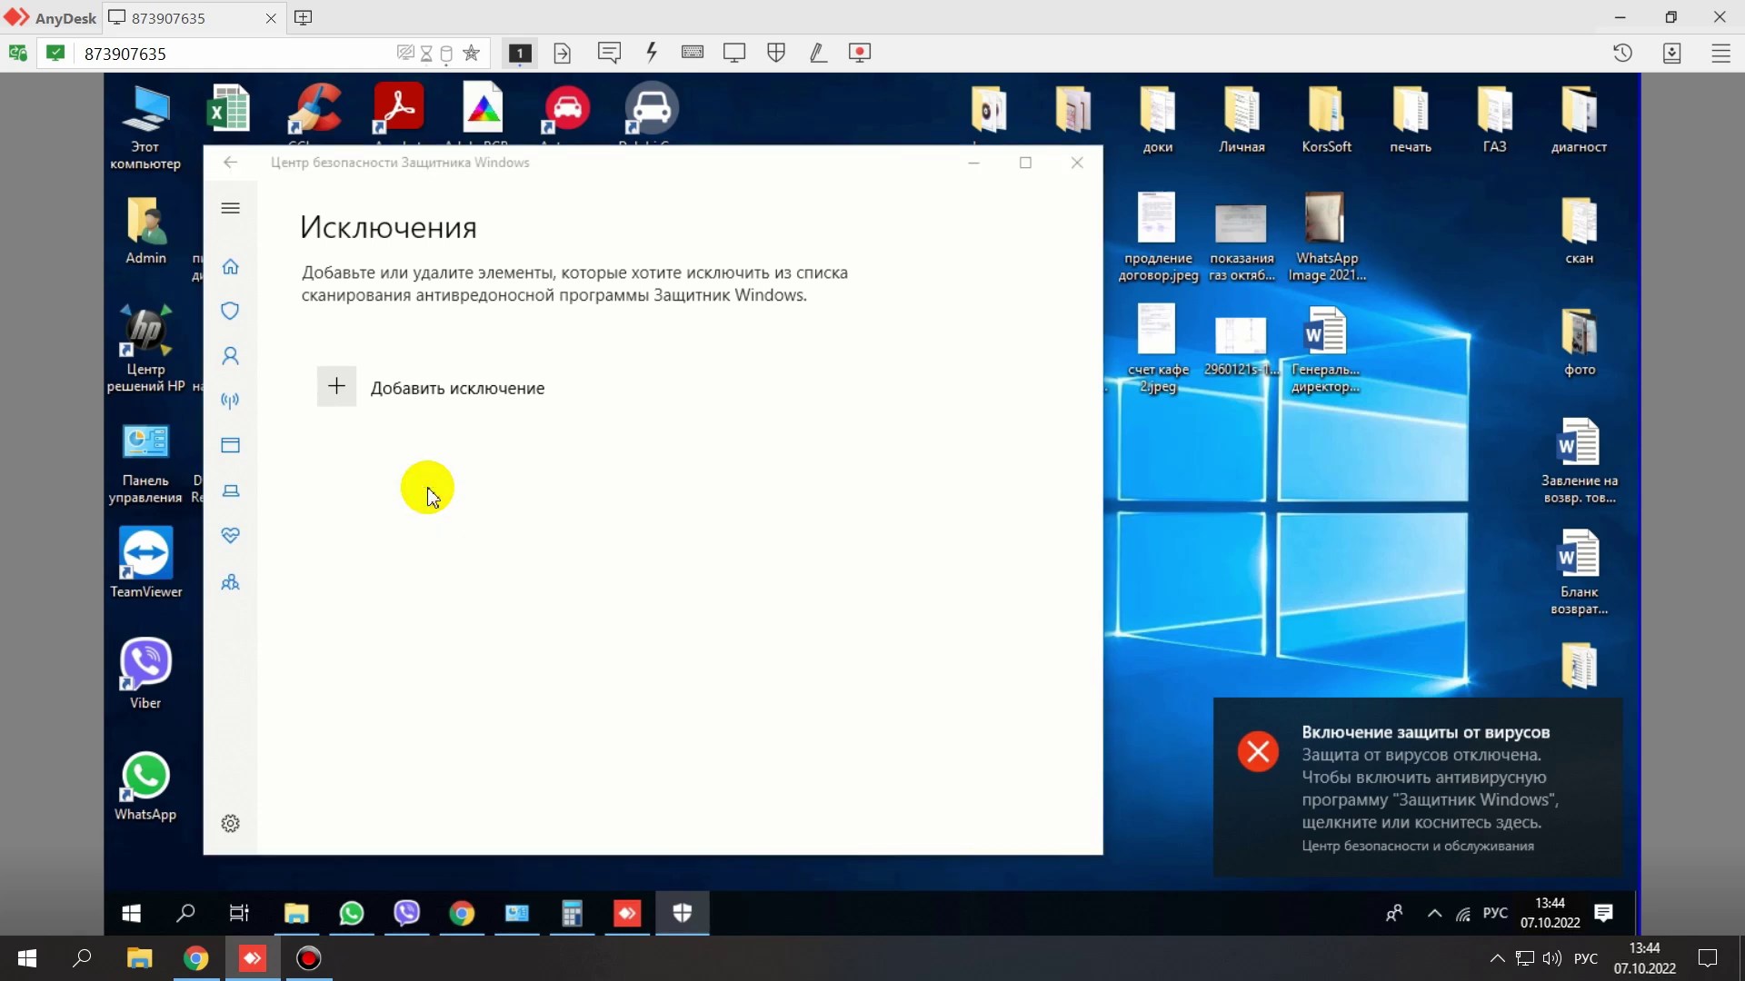
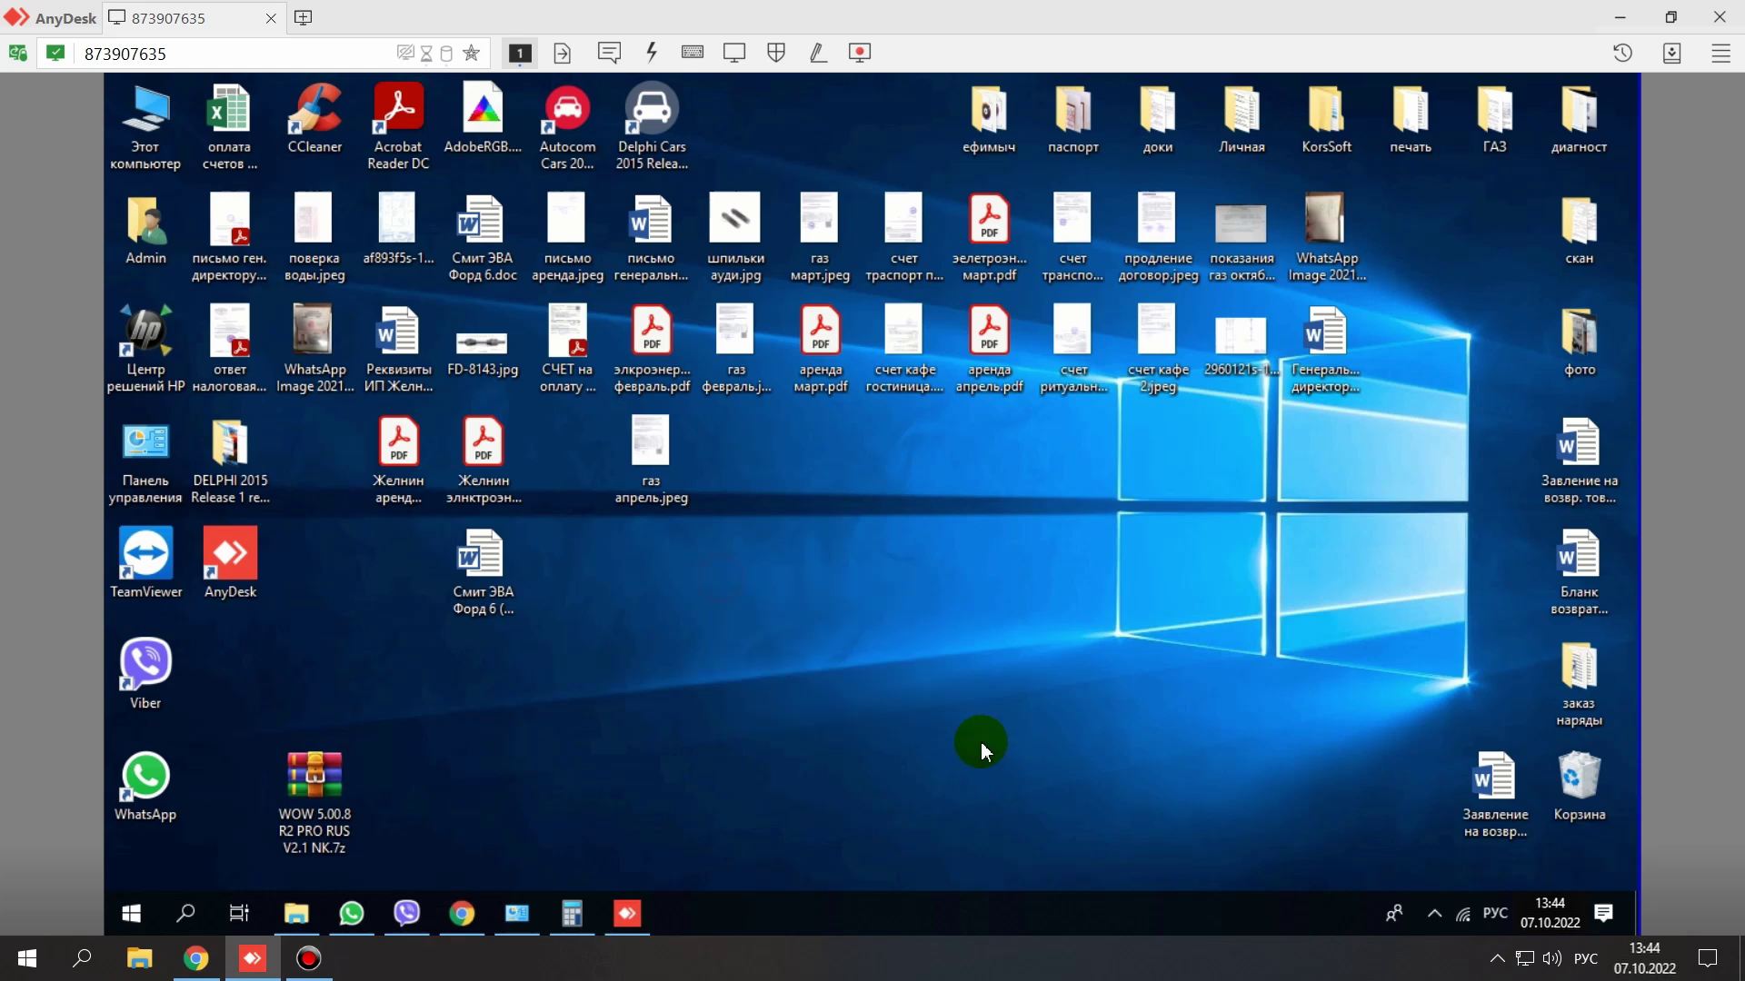
Search Start for Этот компьютер, view the computer's system properties, then close them.
click(152, 925)
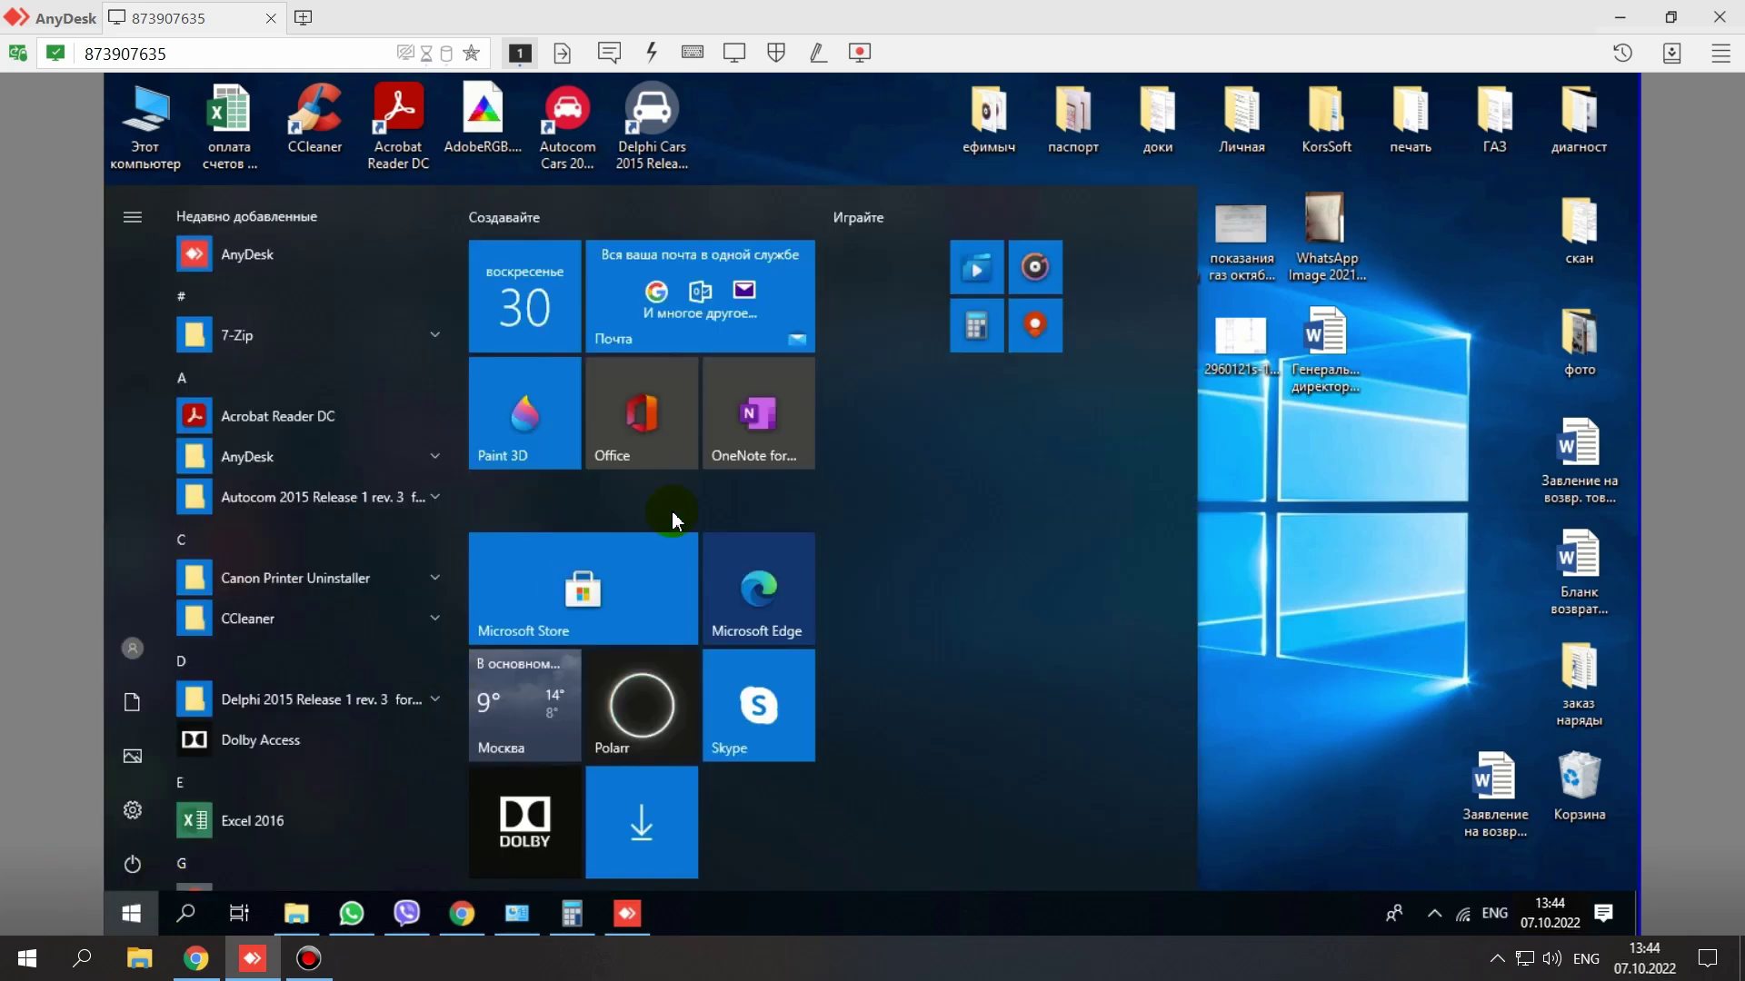
click(561, 417)
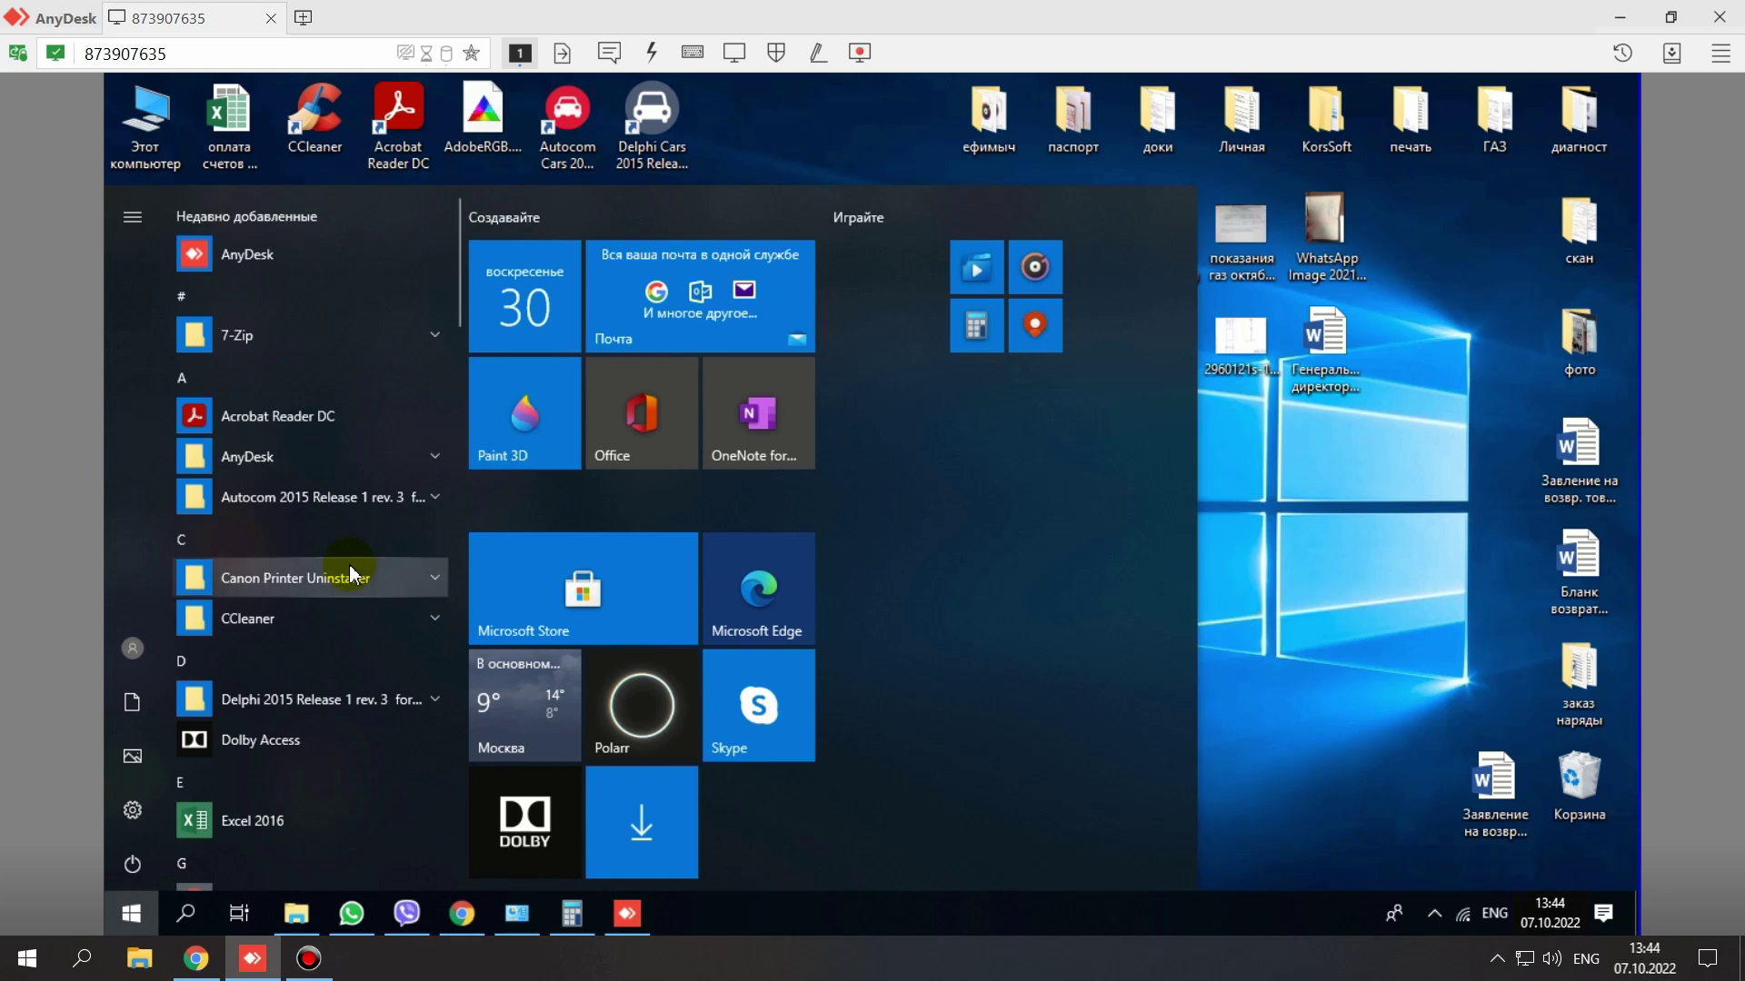
text(')
key(BackSpace)
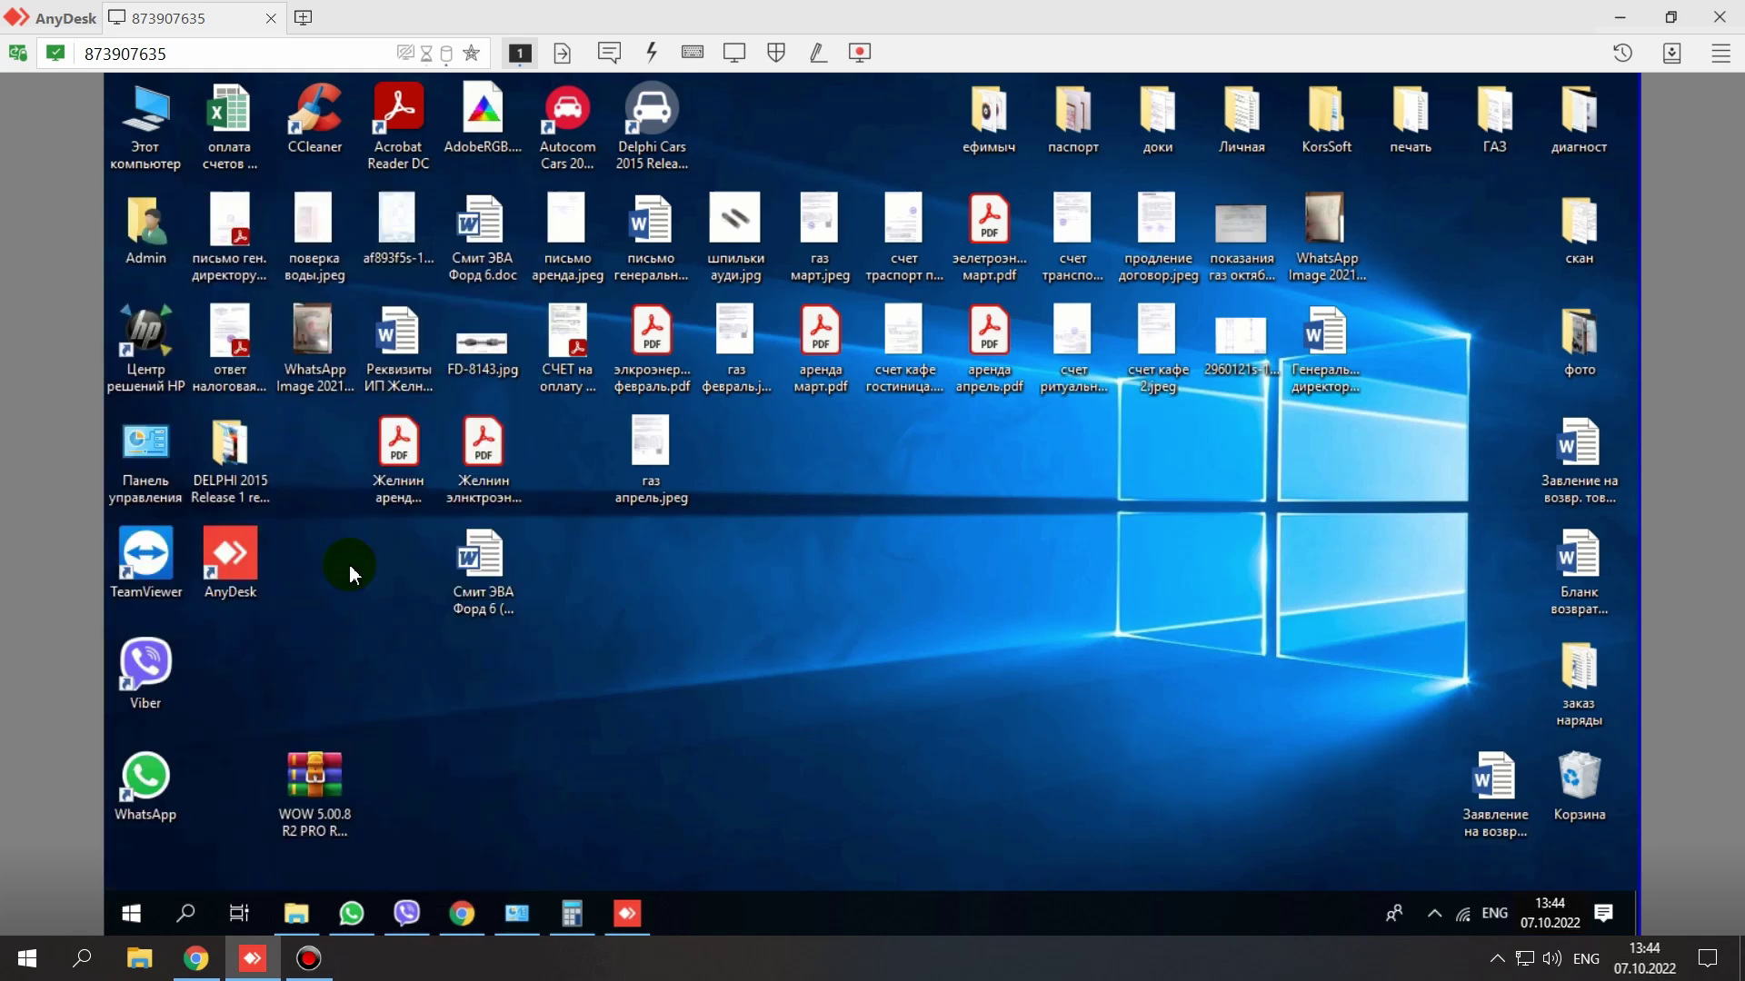
key(alt+shift)
text(э)
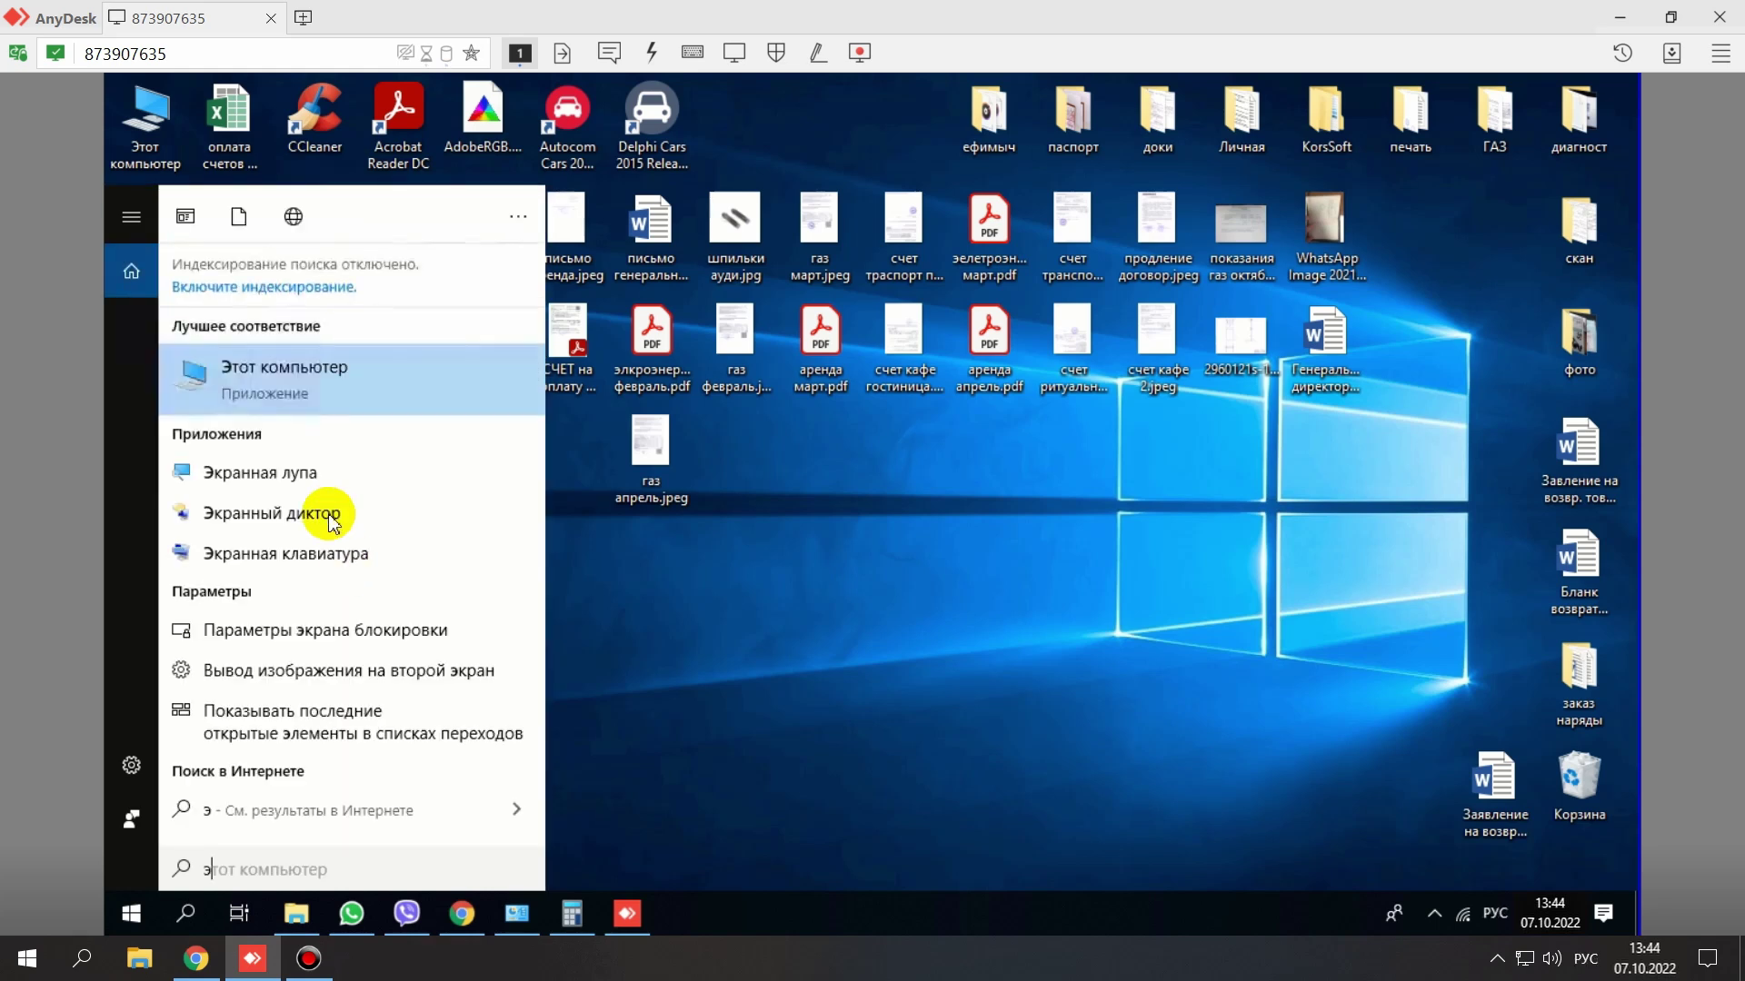
right_click(291, 377)
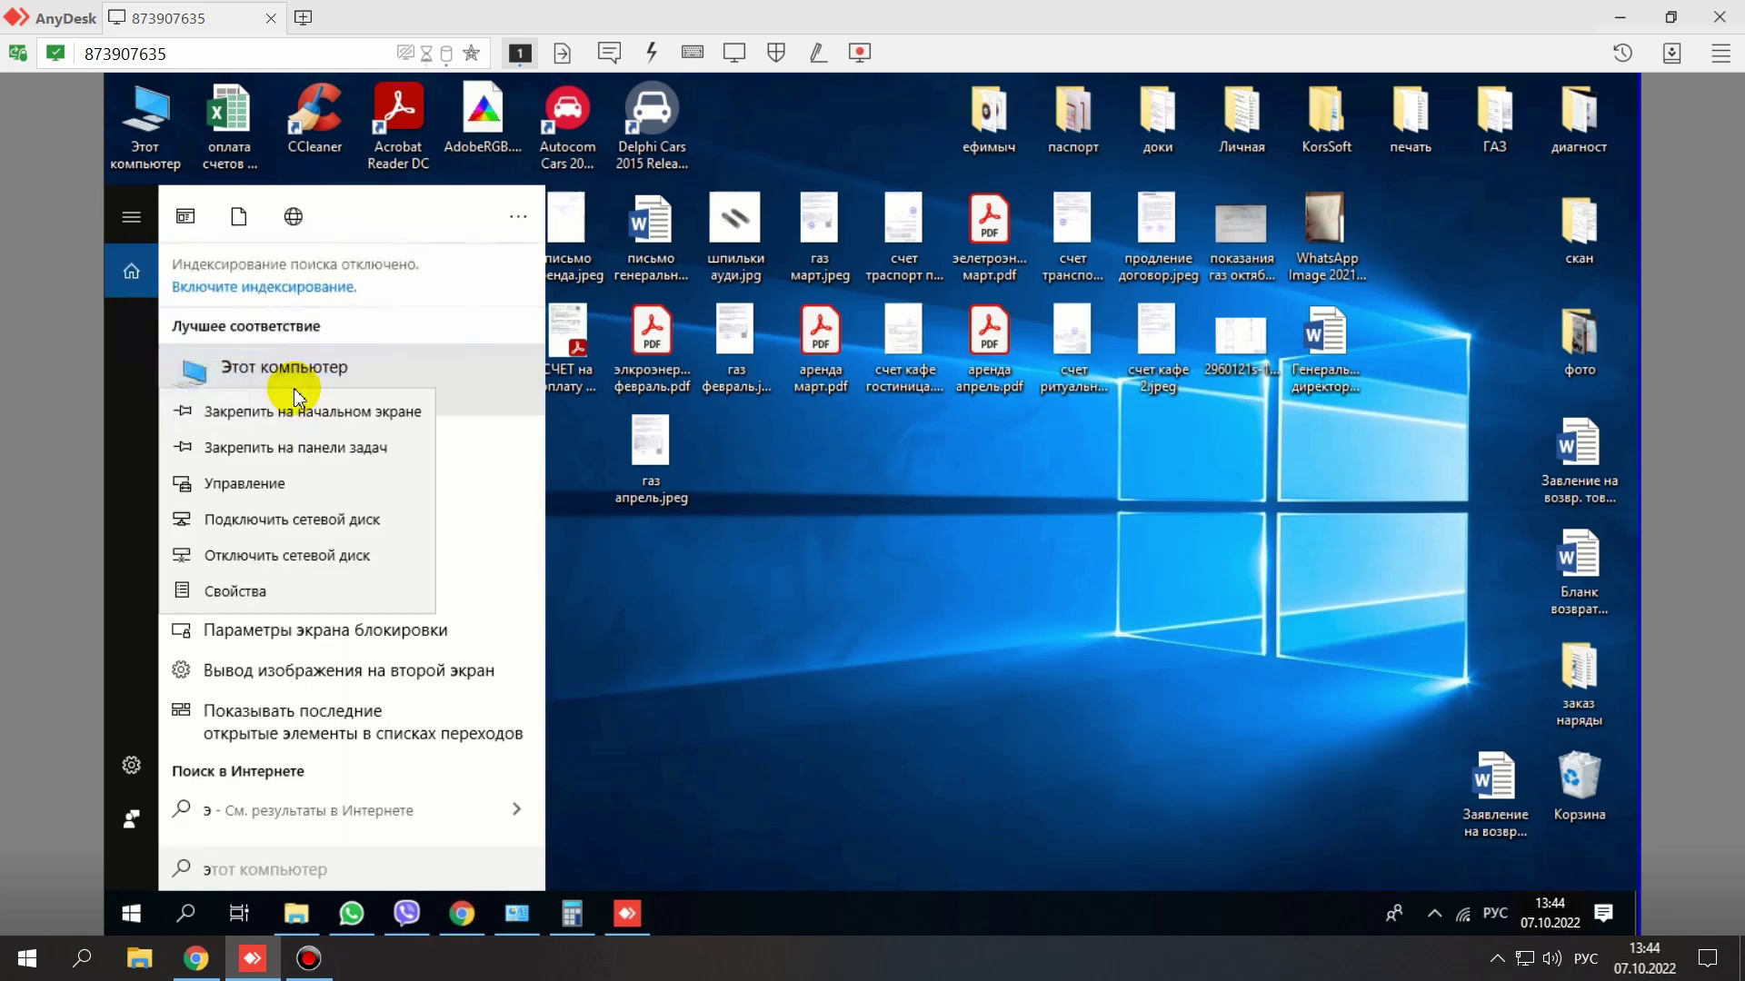
click(308, 593)
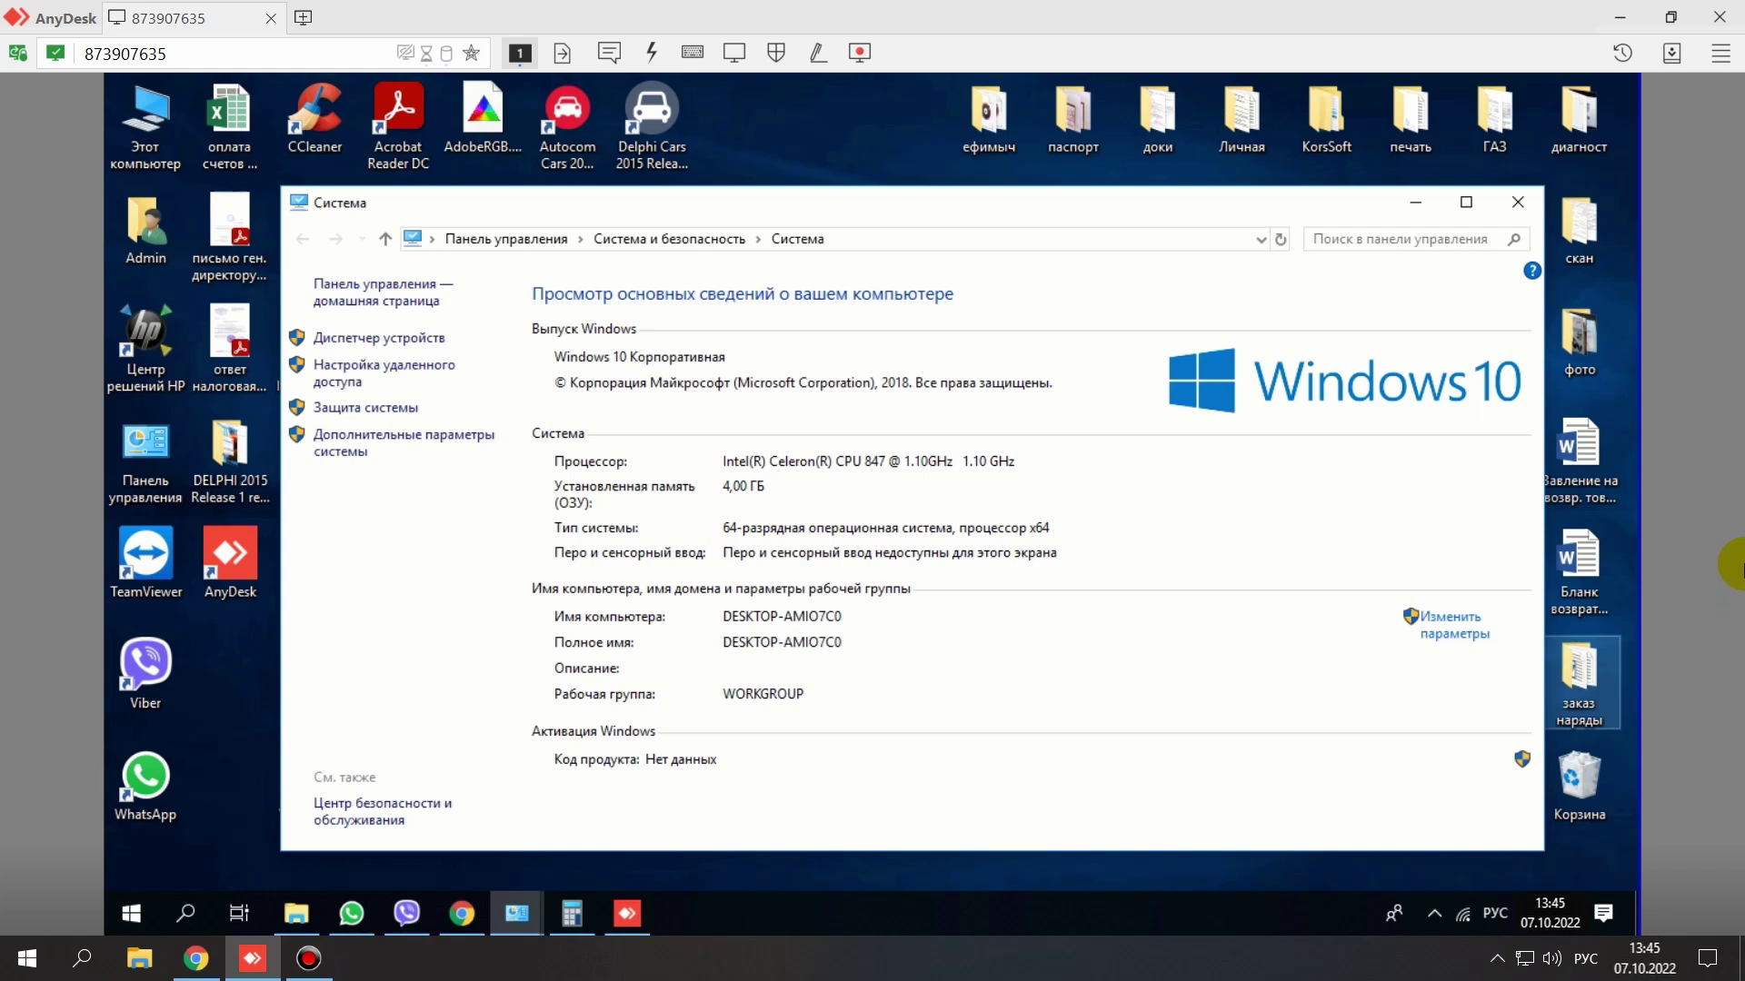
click(1527, 206)
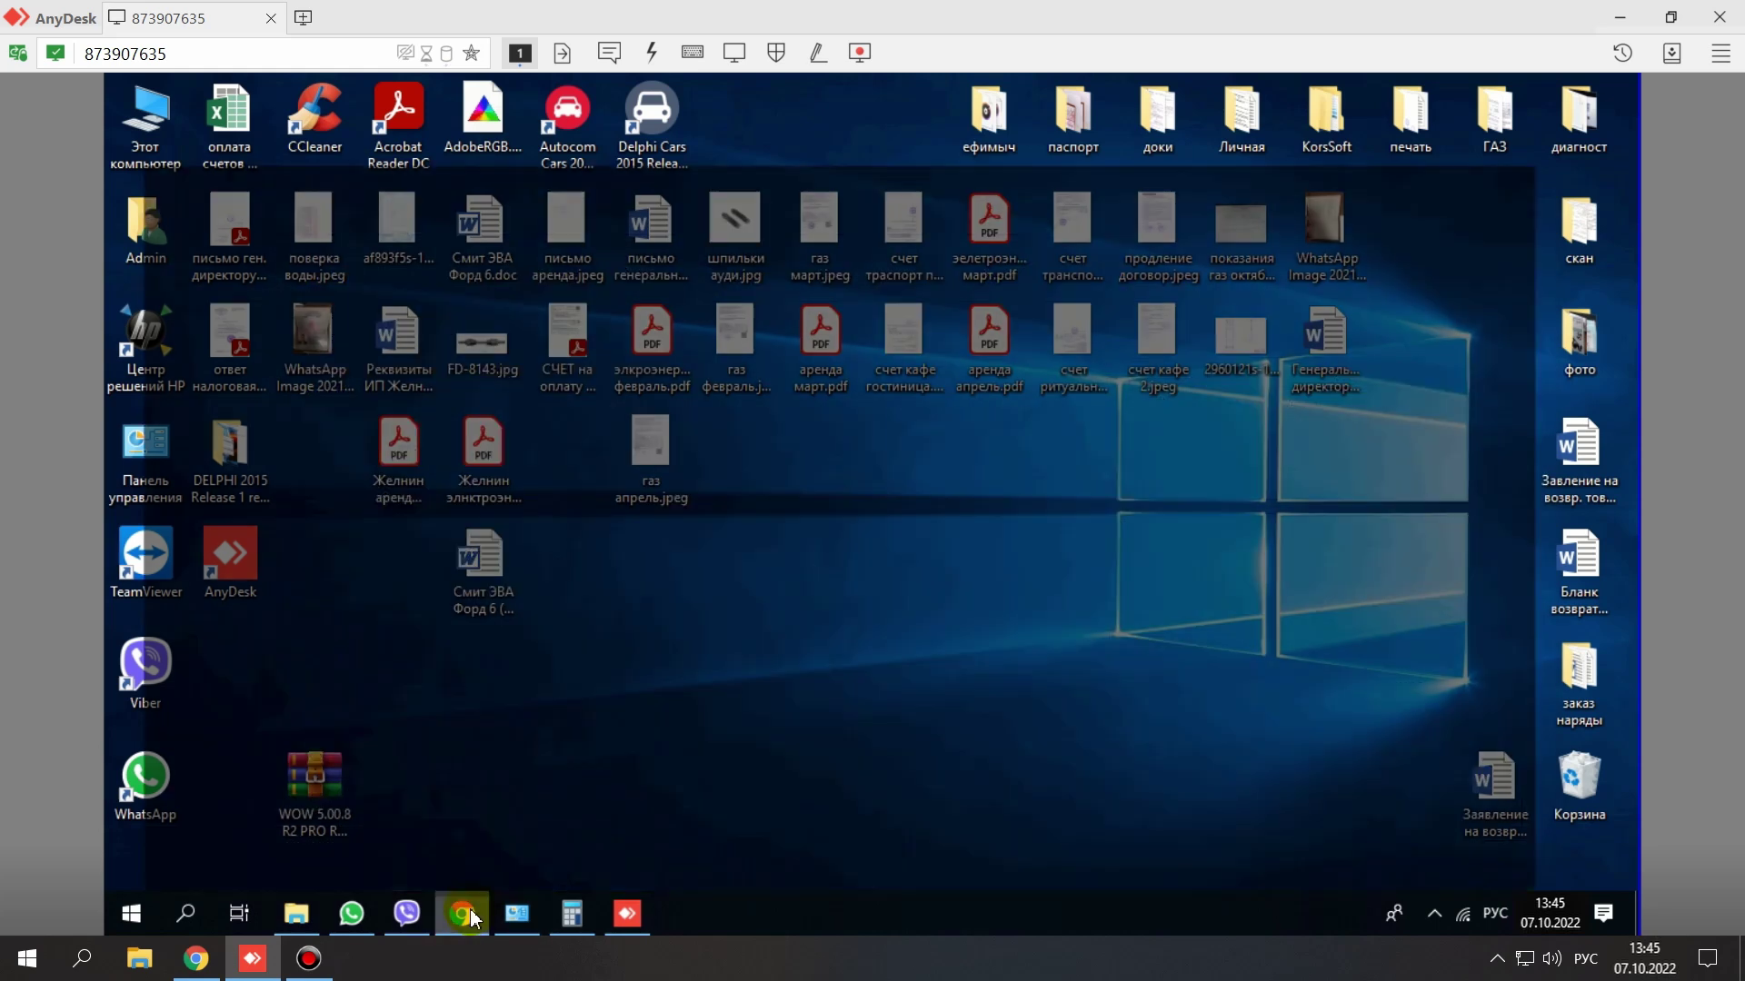
Go from the Google results to 7-zip.org and download the 64-bit 7-Zip 19.00 installer.
click(471, 908)
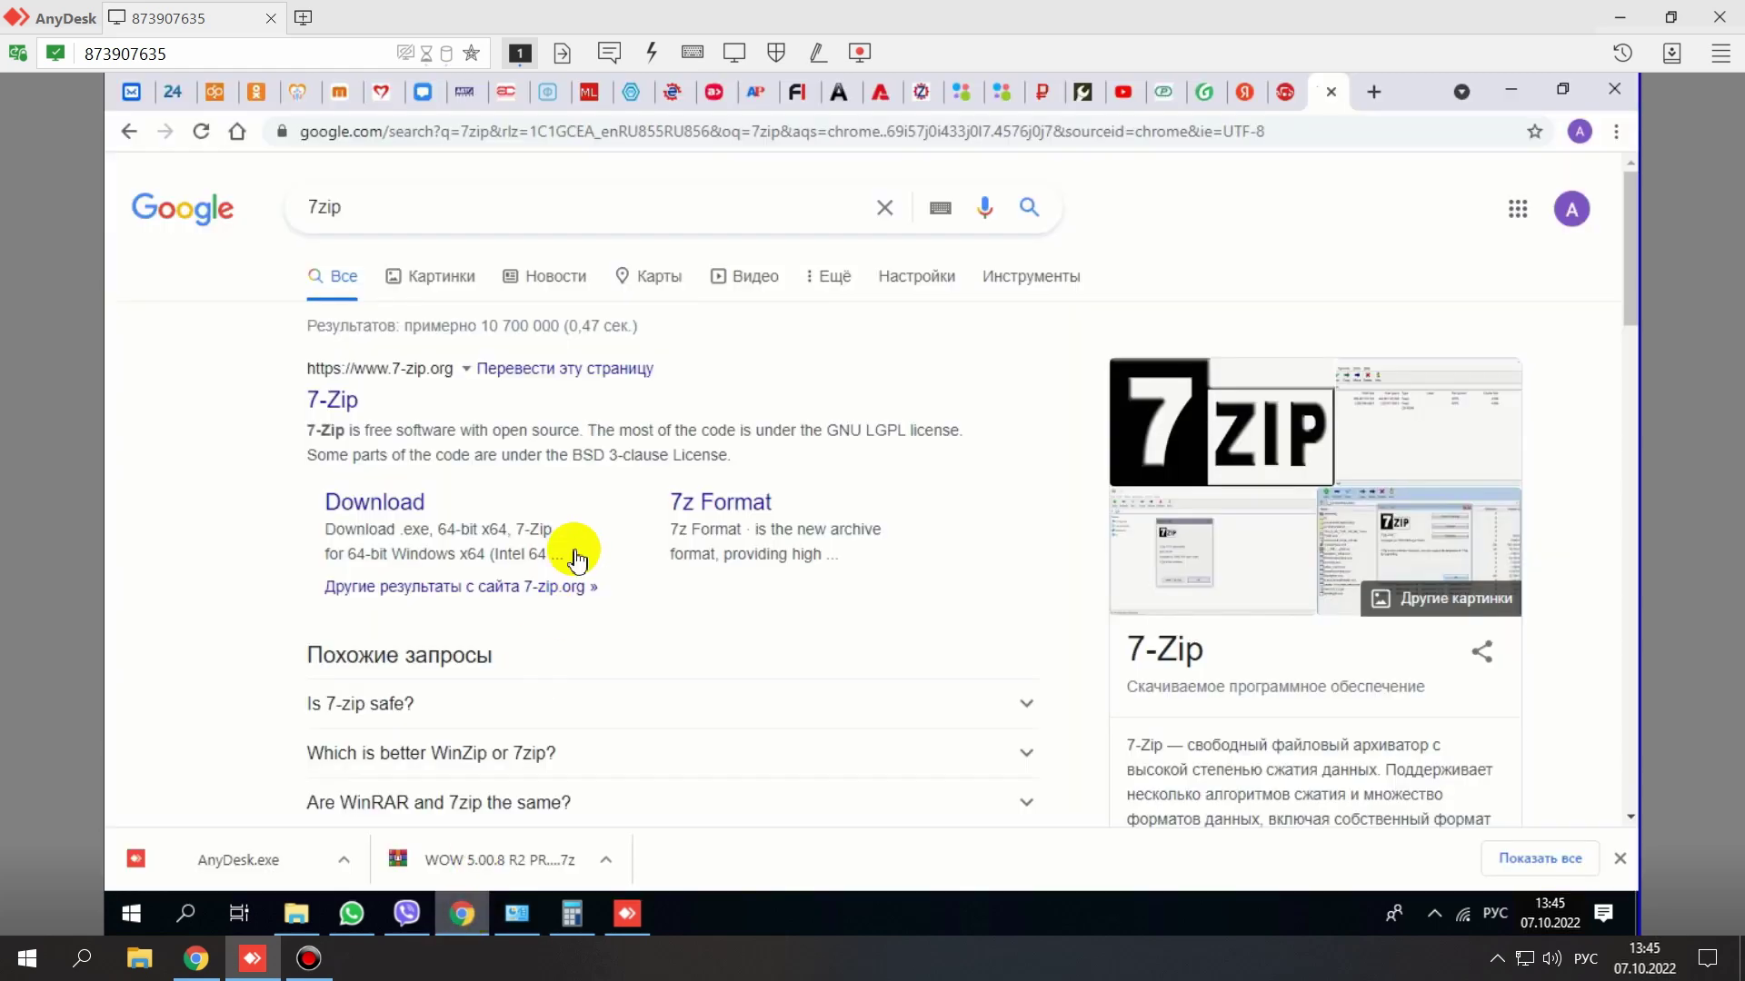
click(333, 403)
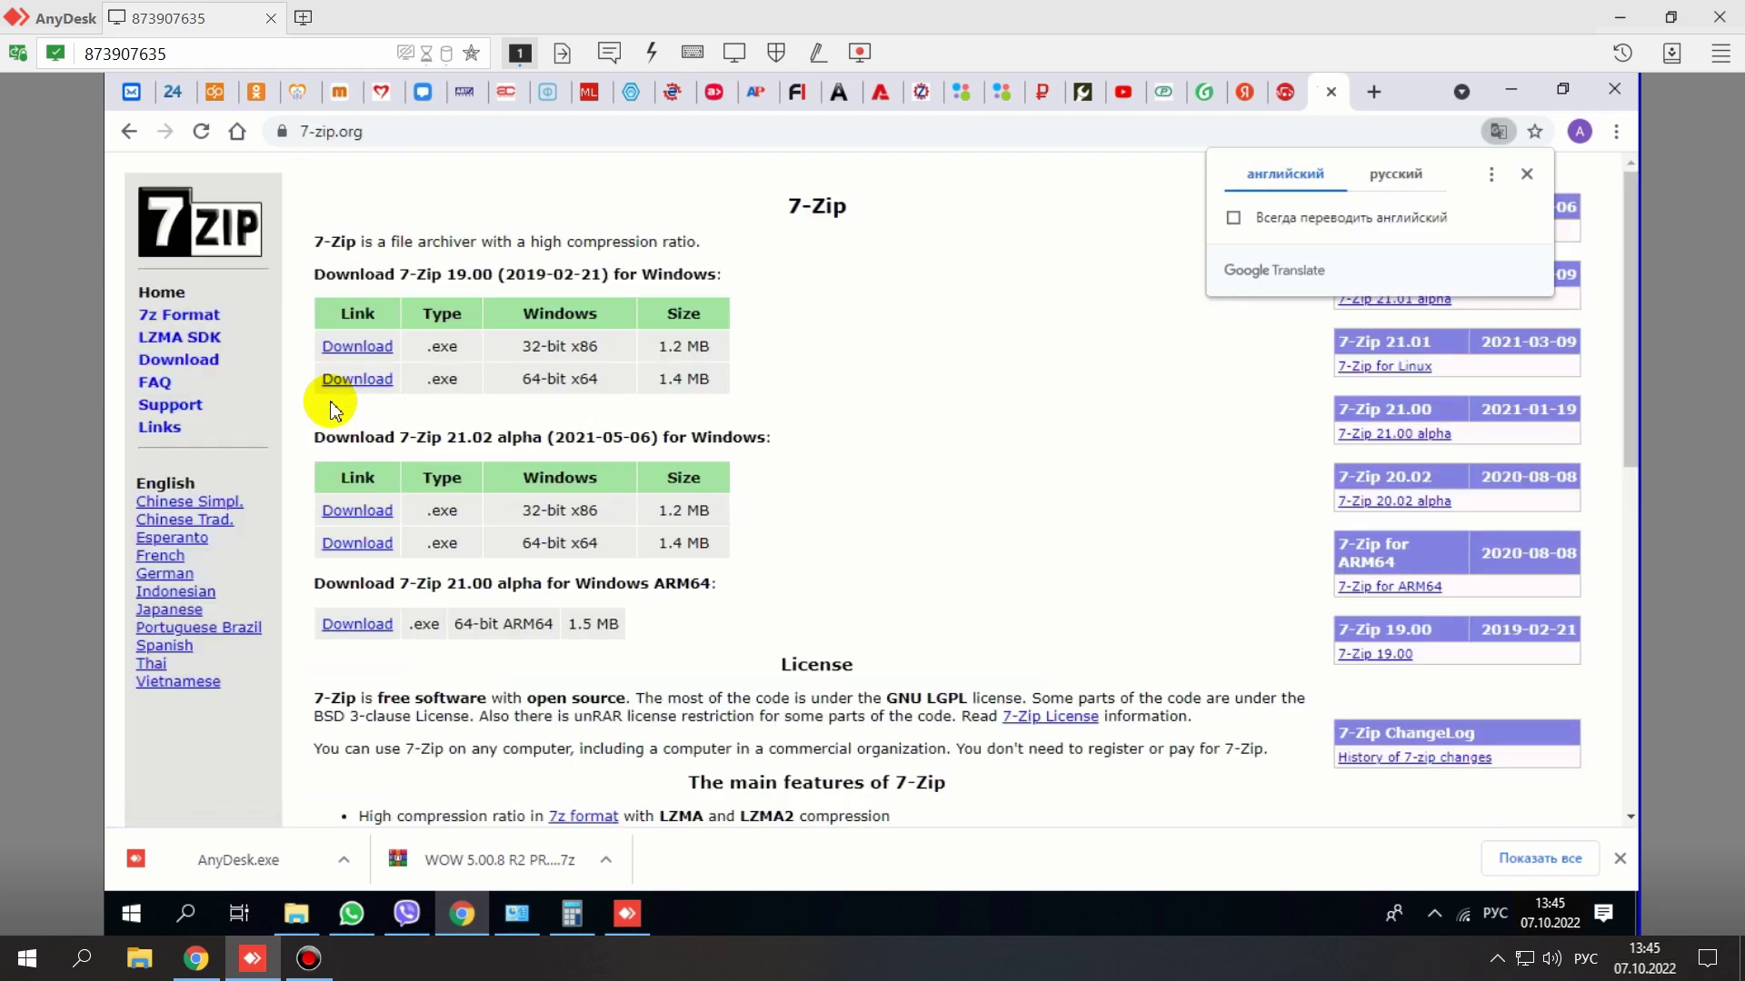
click(361, 386)
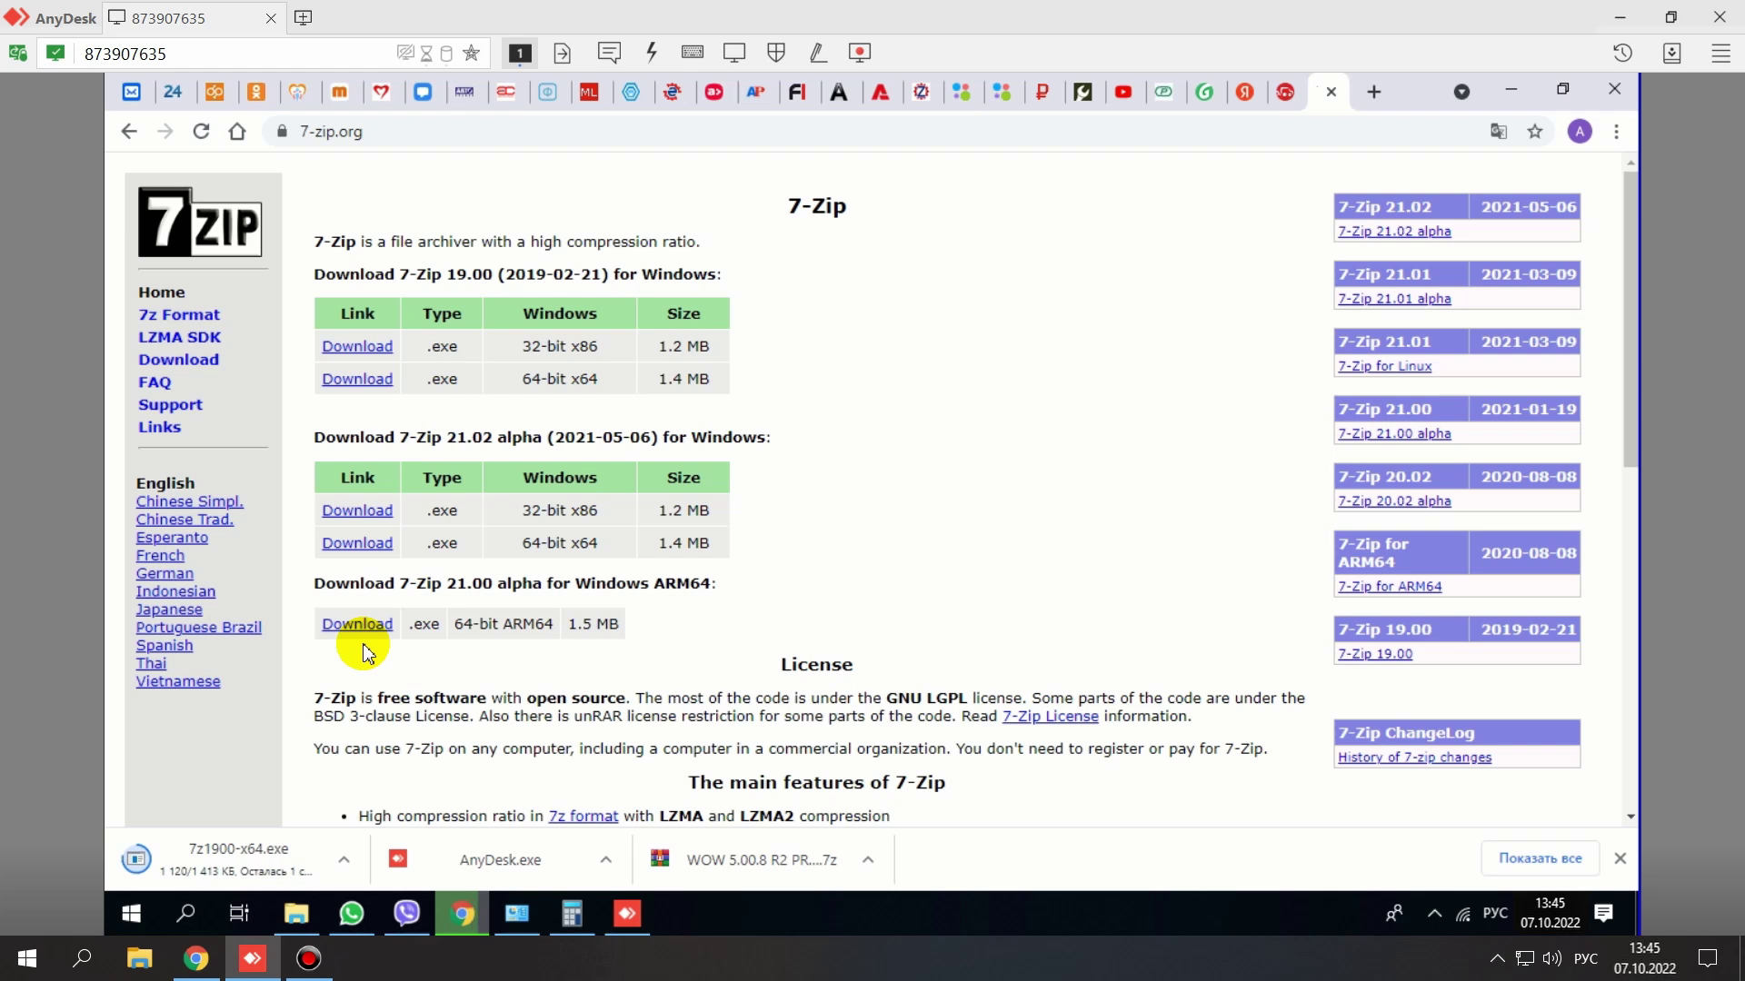
Install 7z1900-x64.exe into the default folder, then show the desktop.
click(232, 858)
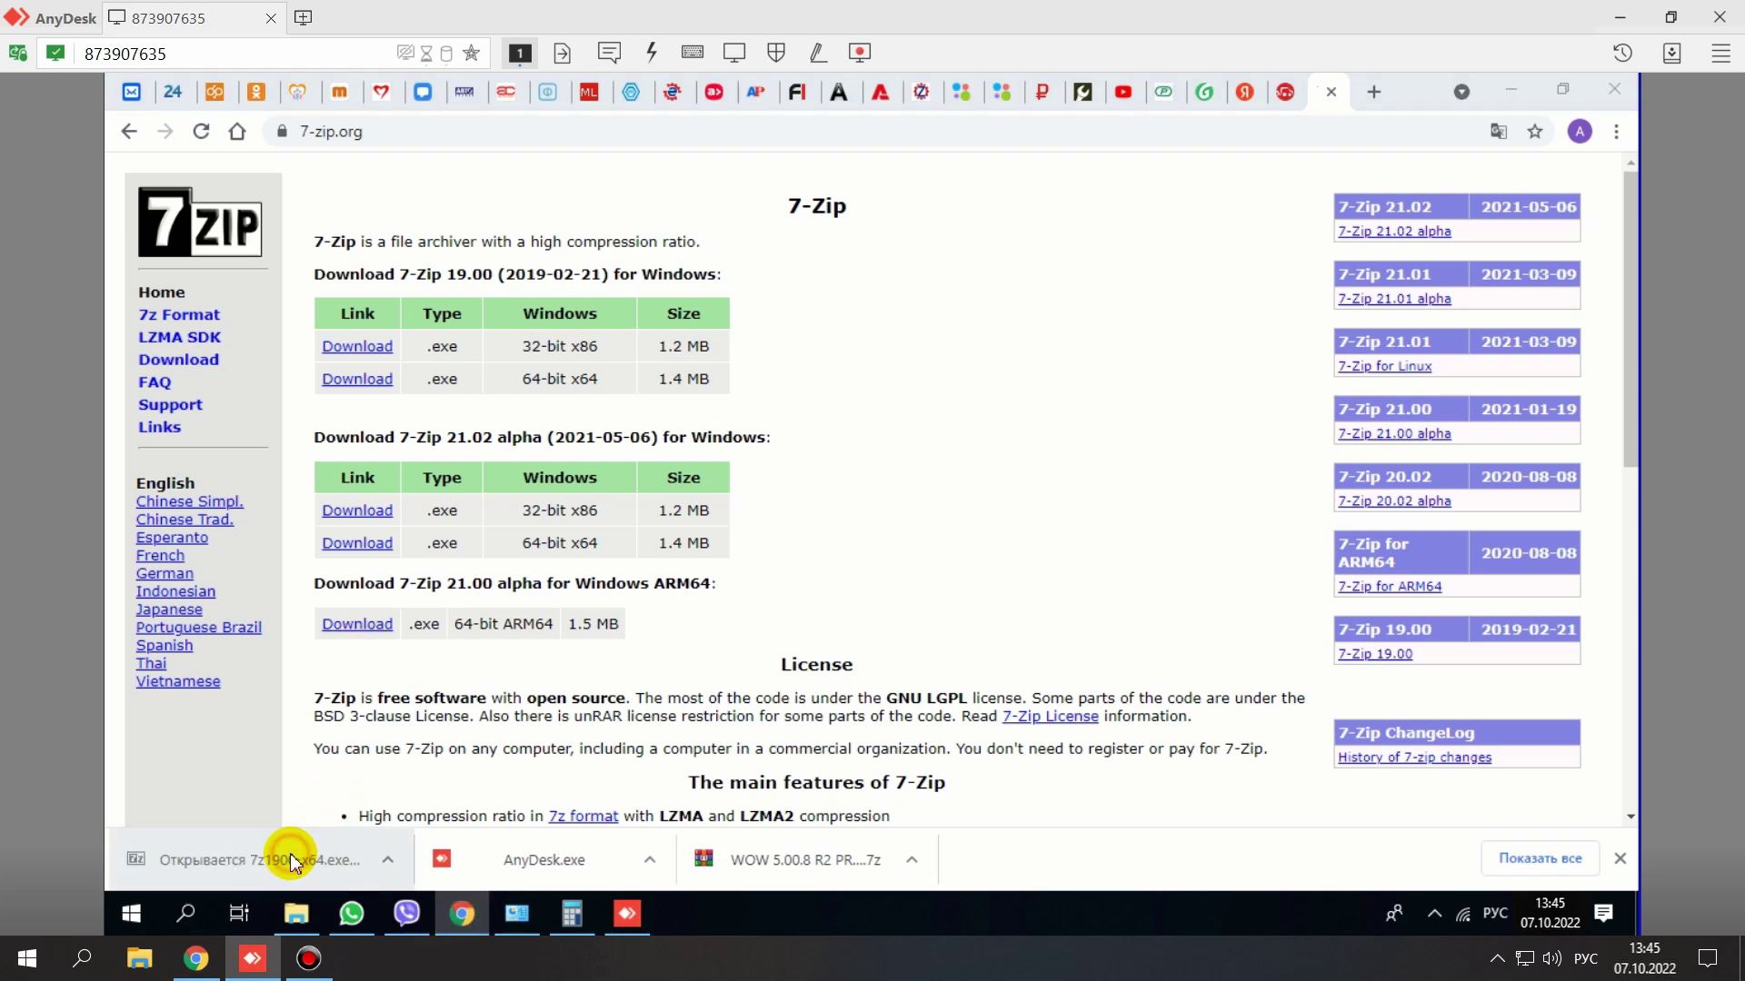
click(945, 505)
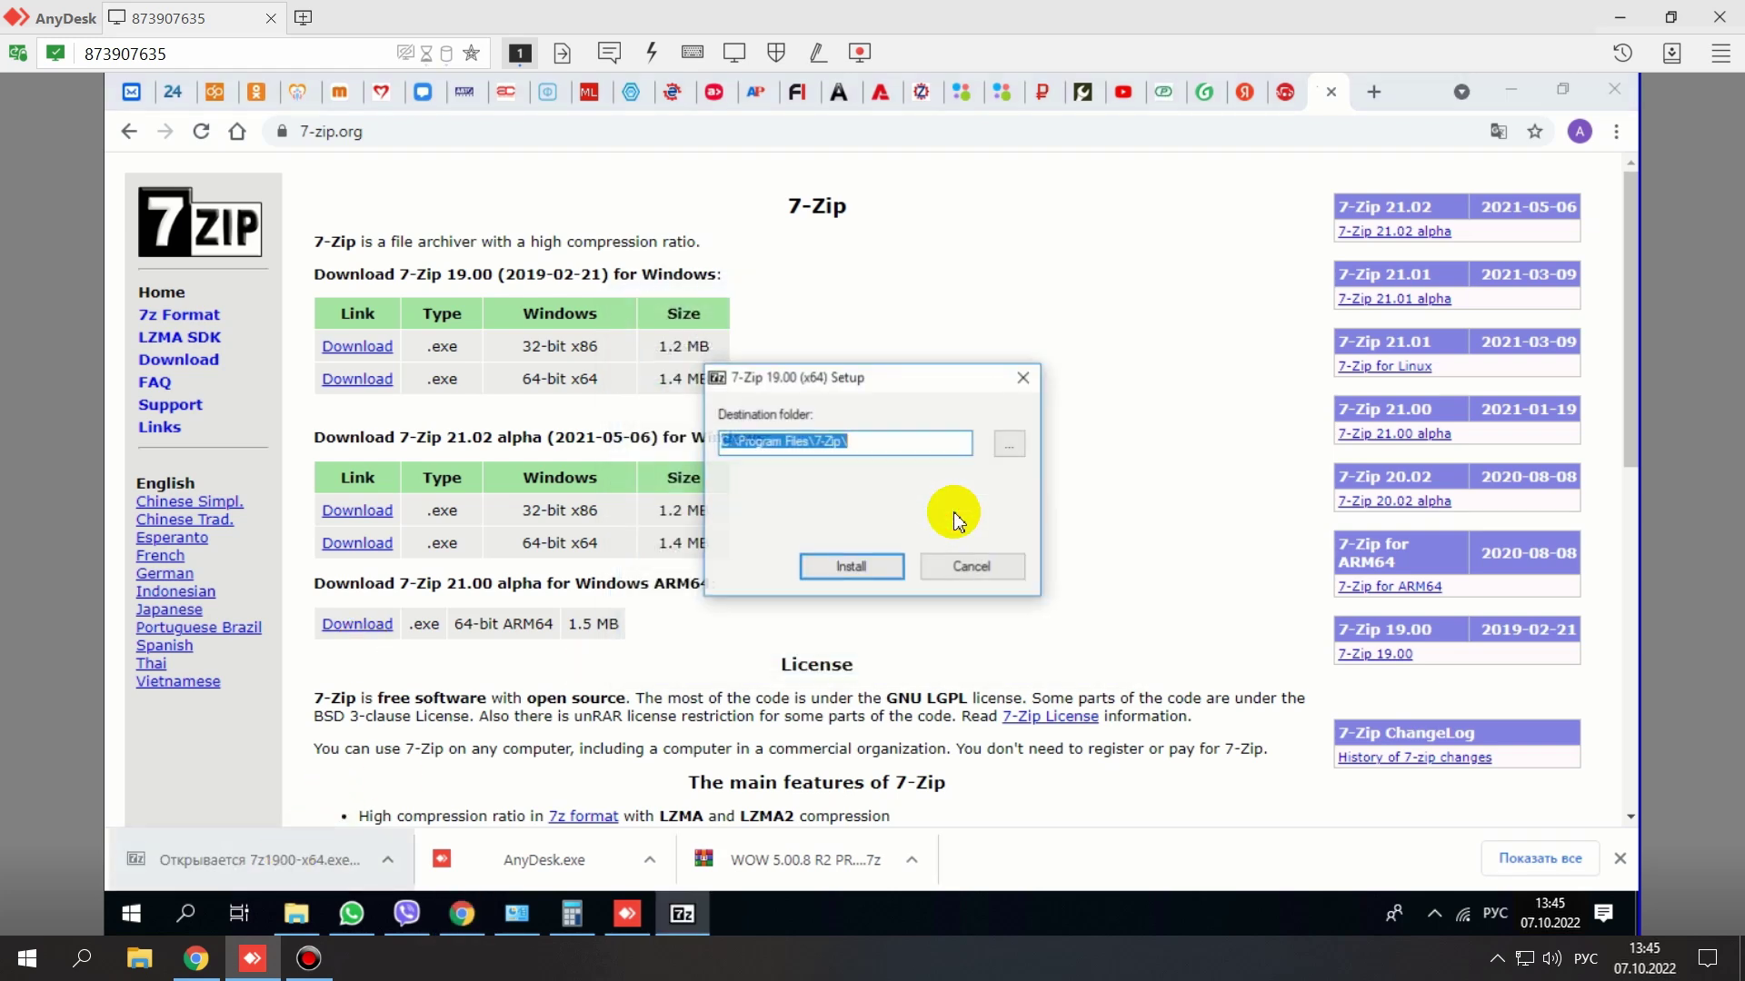
click(879, 568)
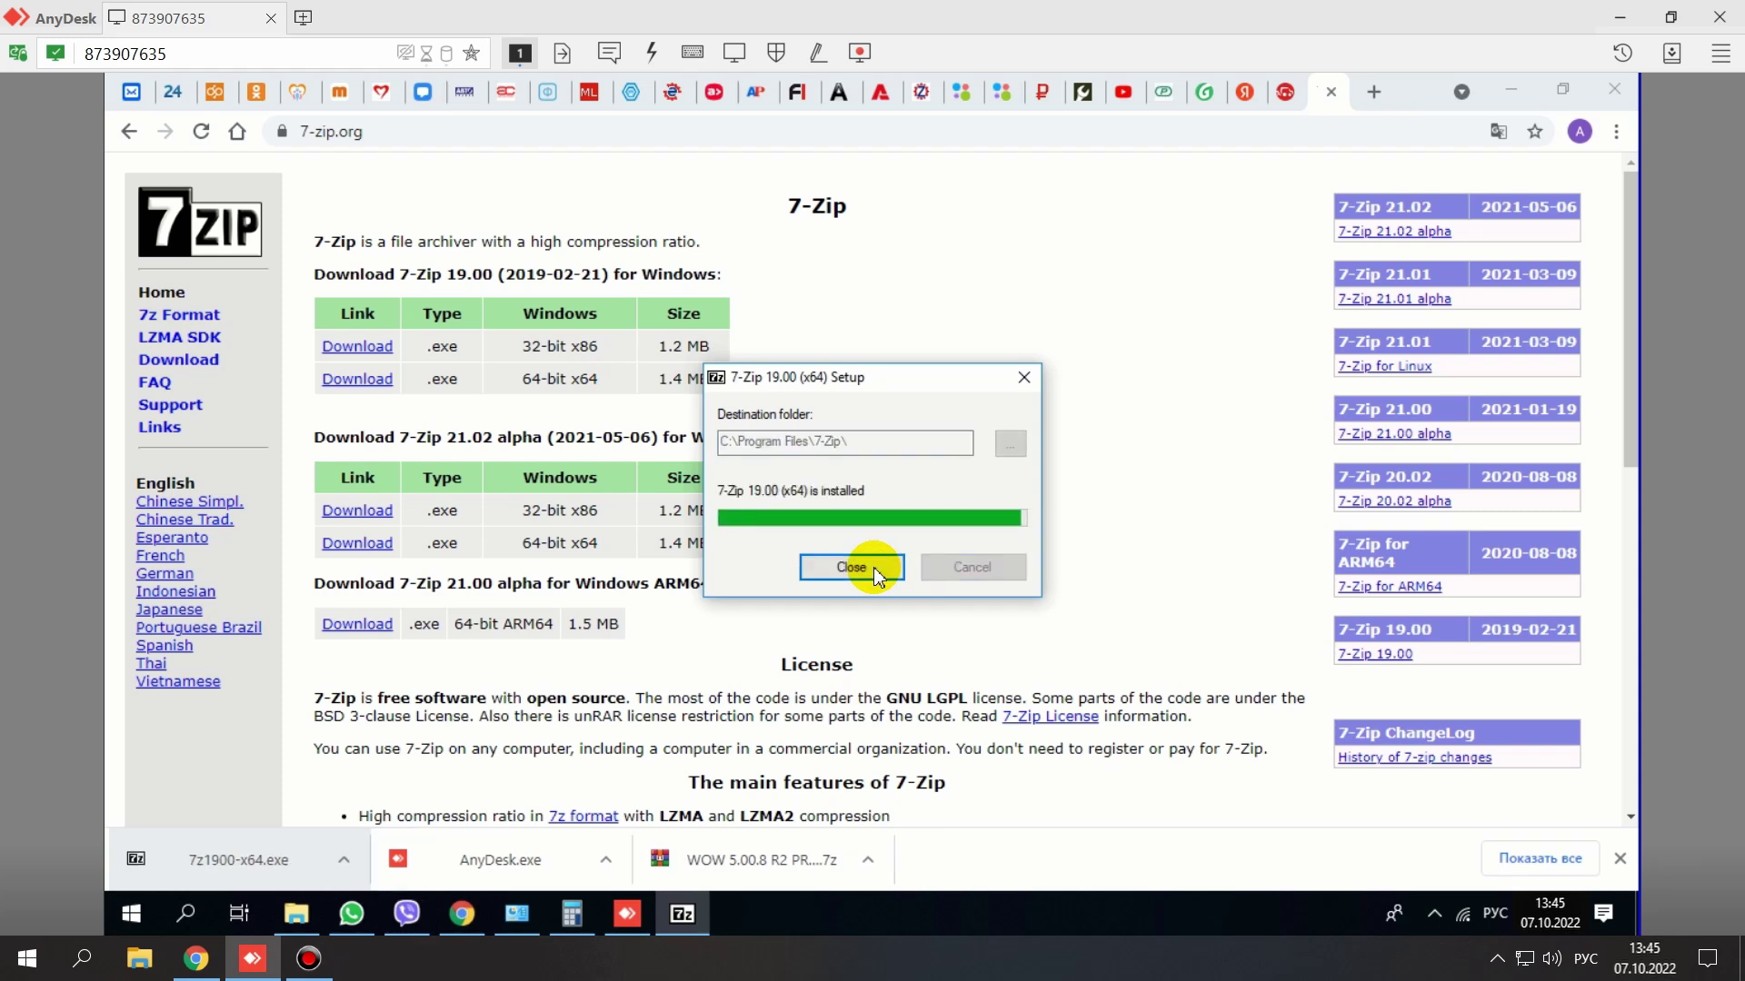
click(875, 568)
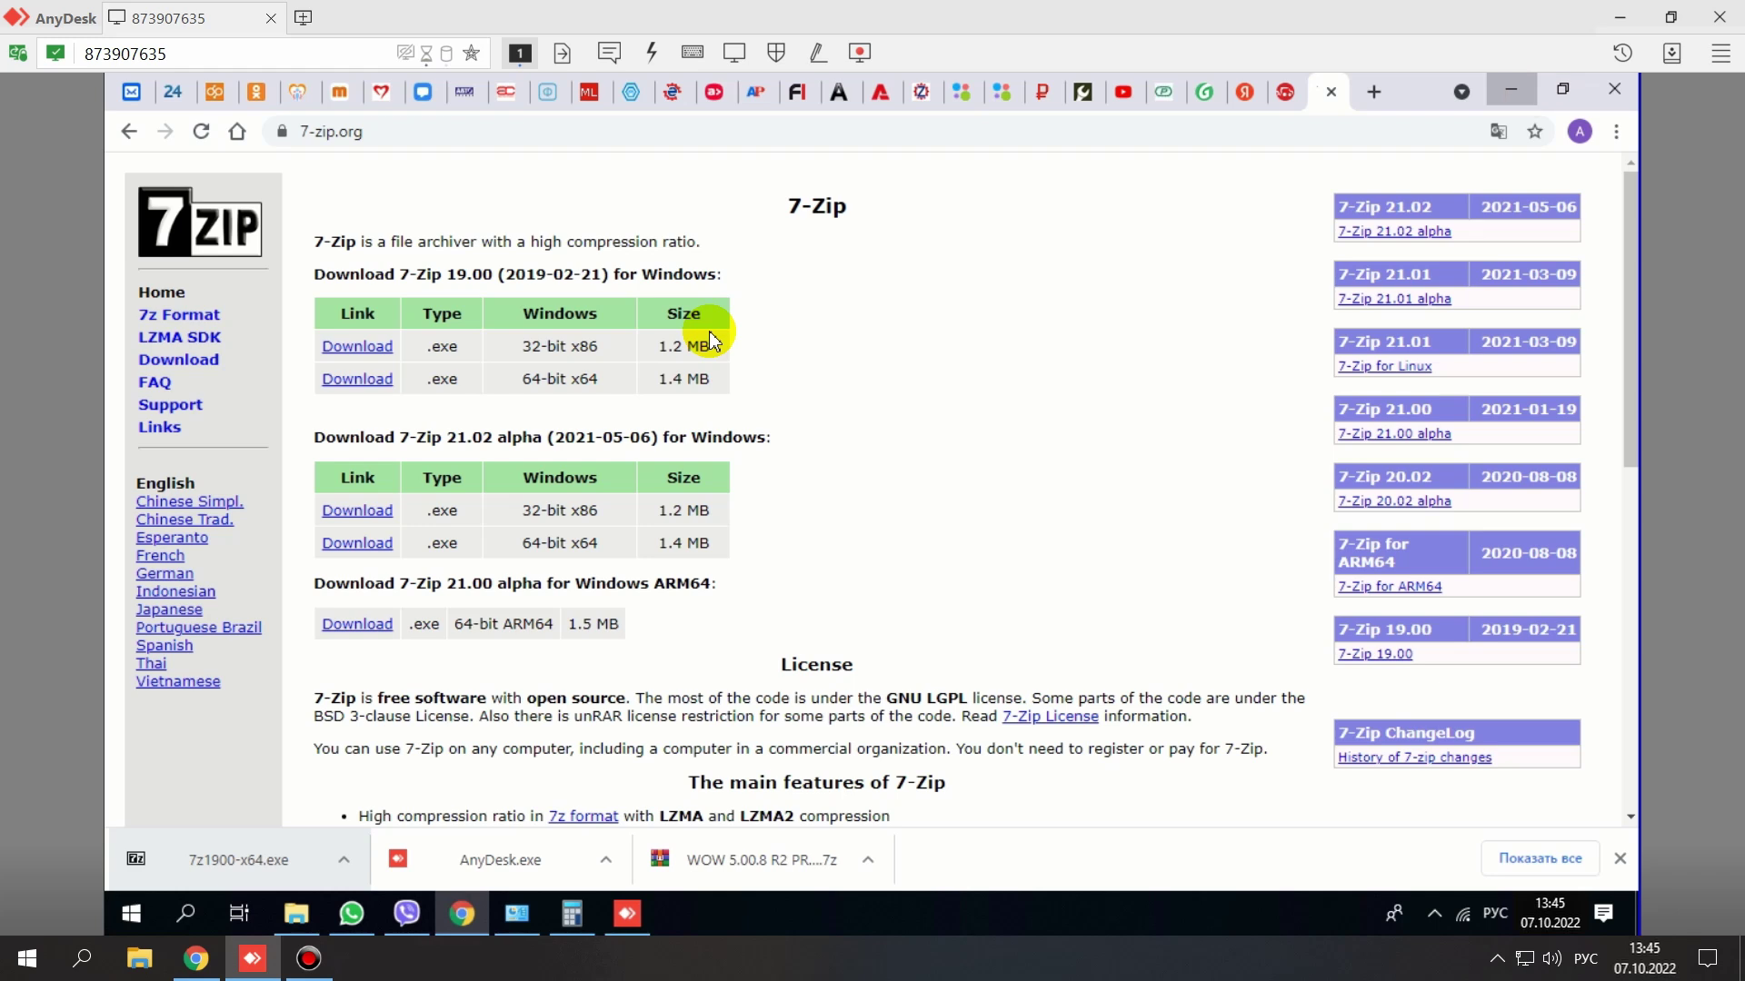
key(super+d)
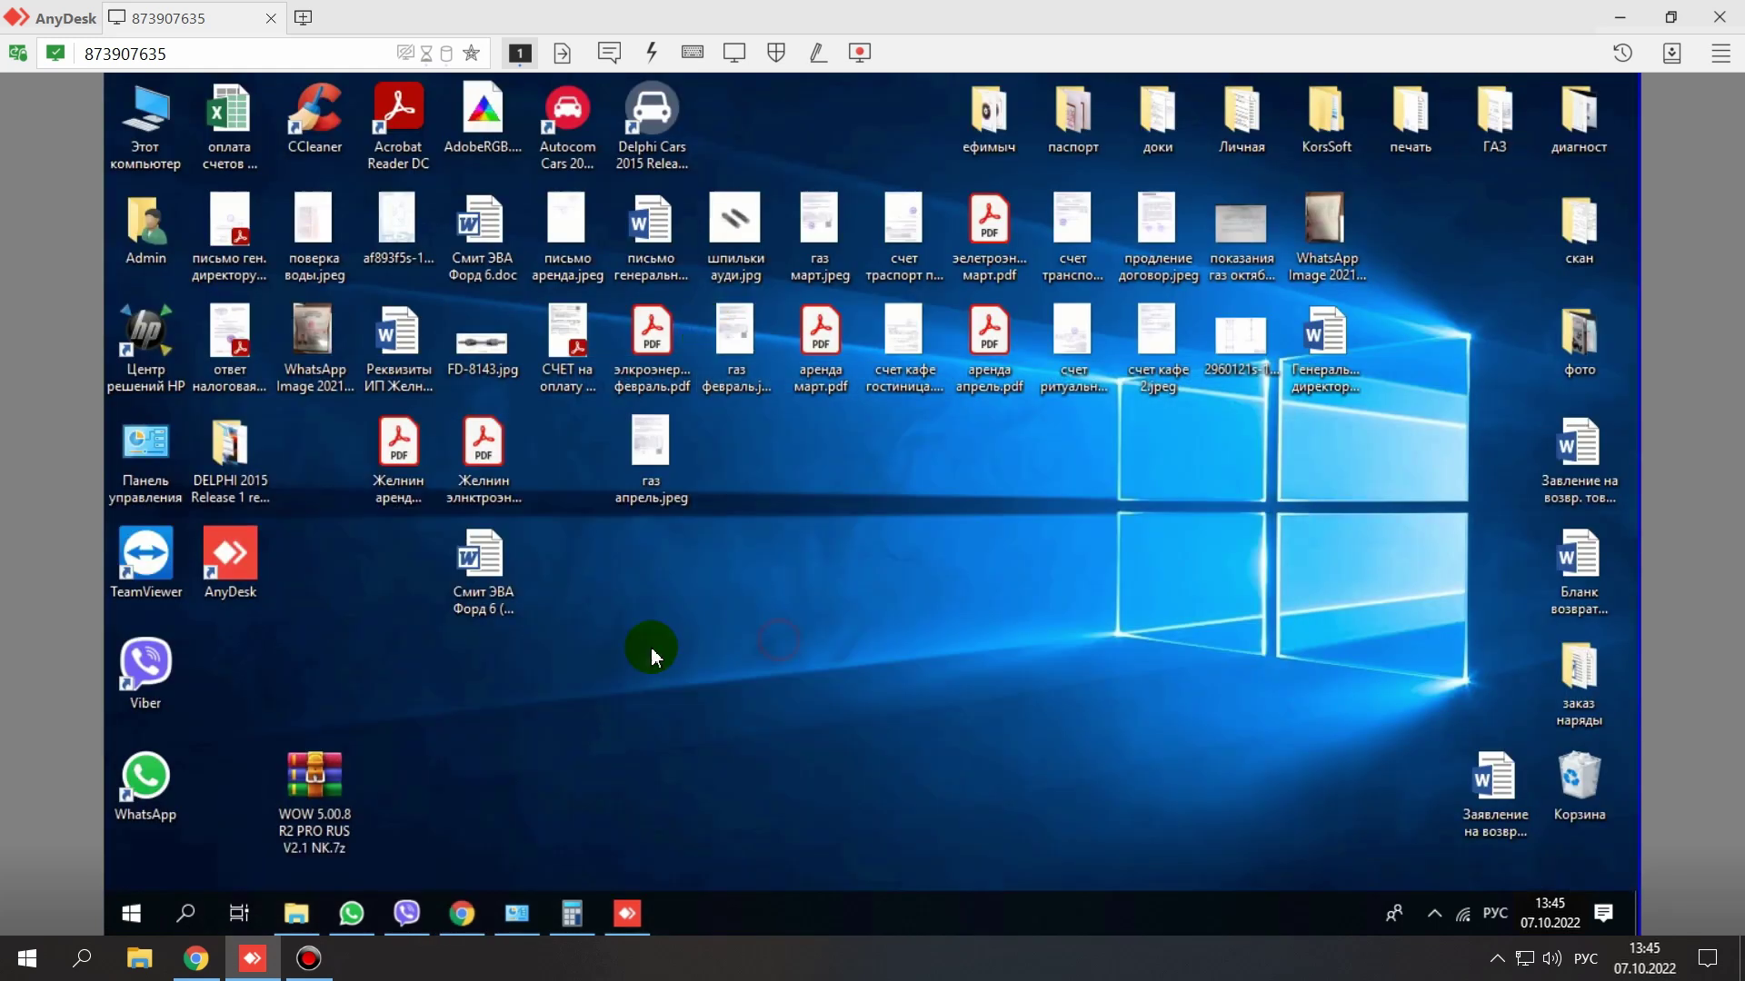
Unpack WOW 5.00.8 R2 PRO RUS V2.1 NK.7z with 7-Zip, entering the archive password.
right_click(313, 767)
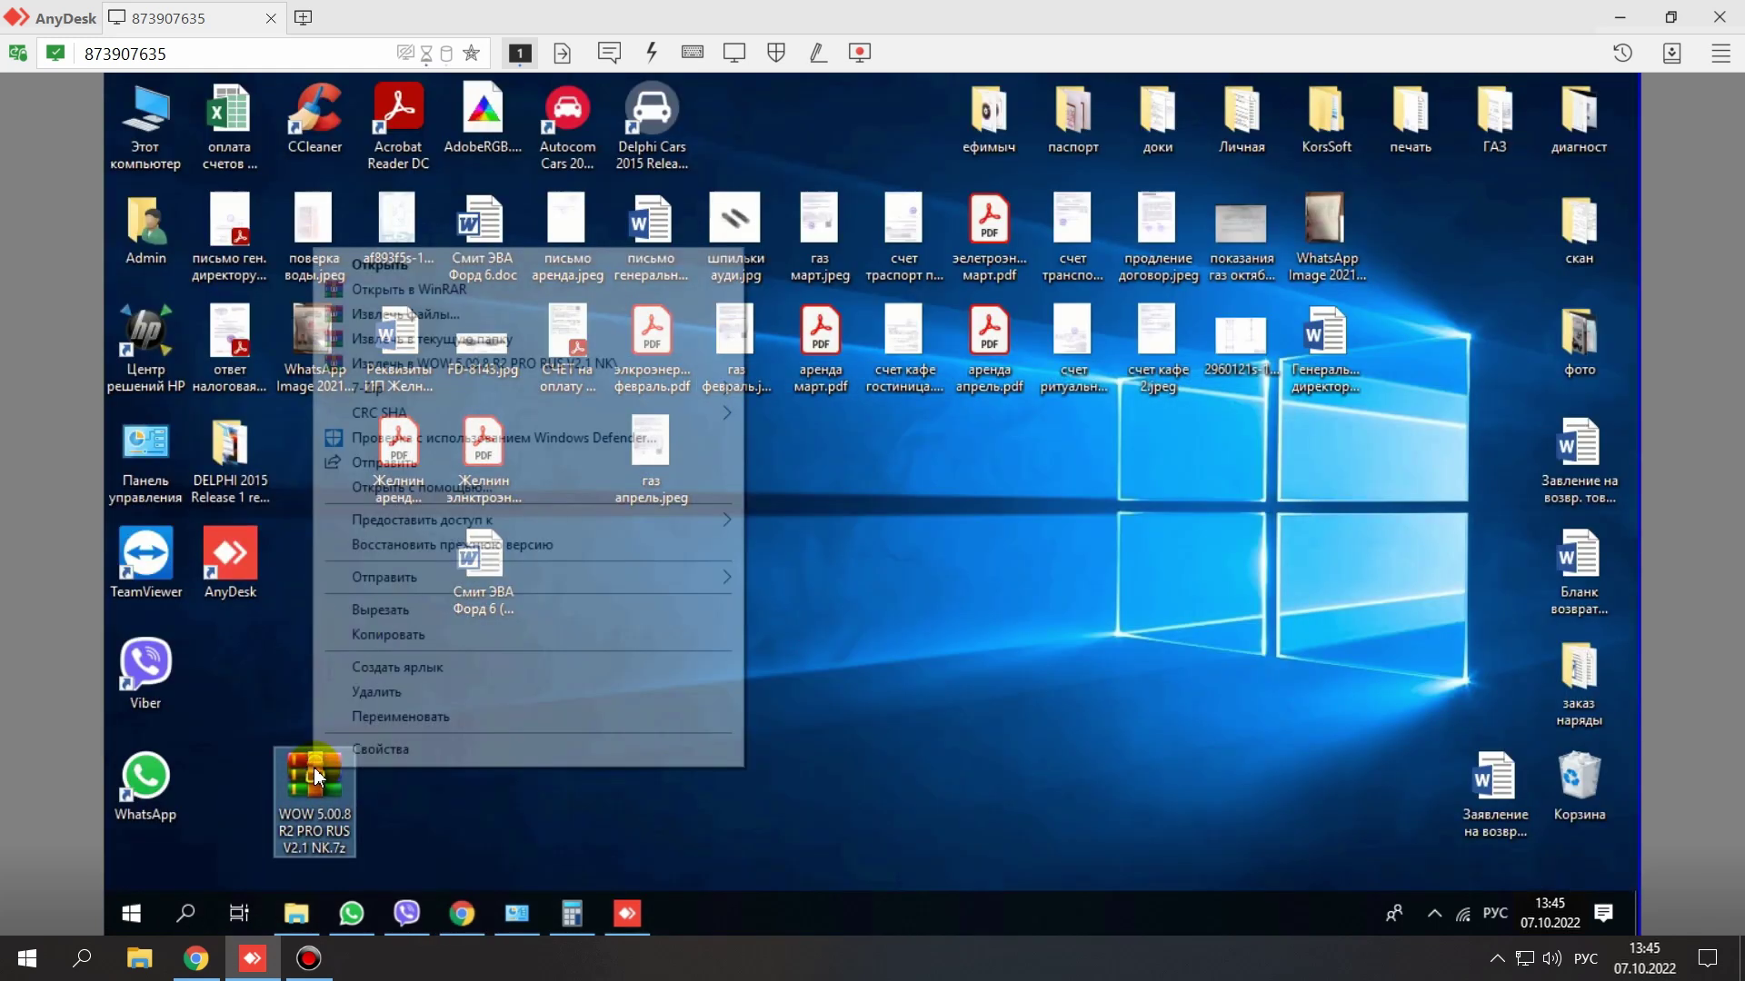
mouse_move(723, 389)
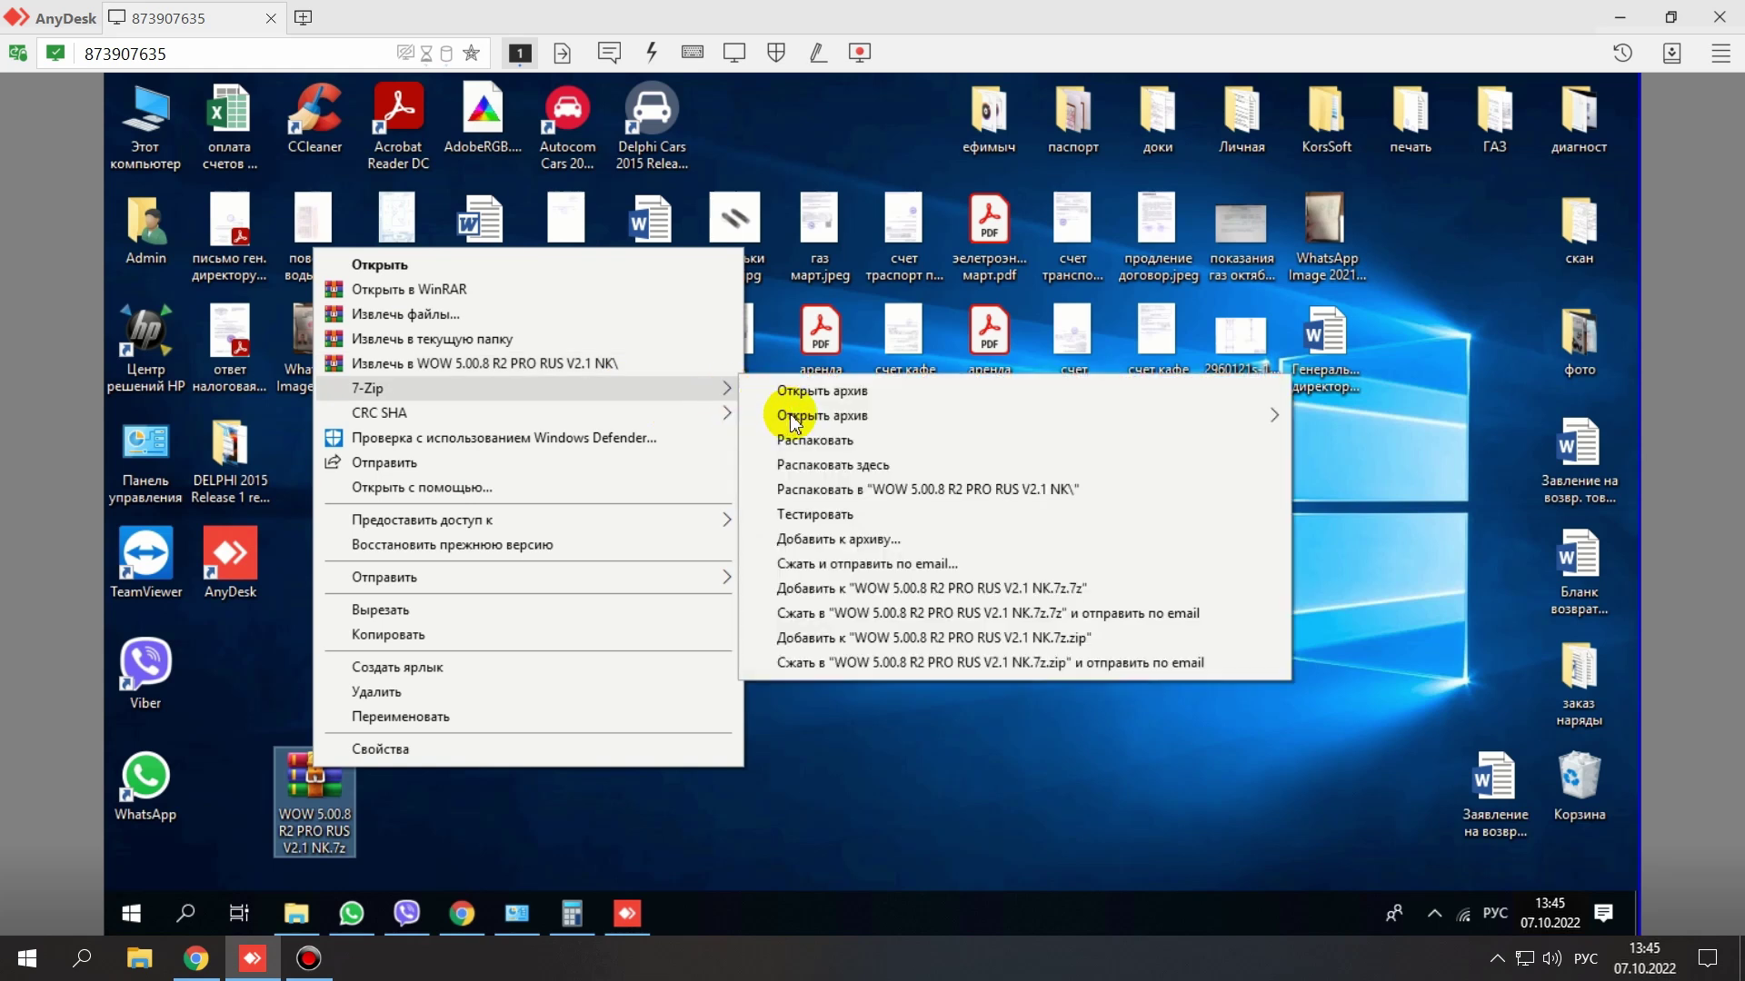
click(816, 441)
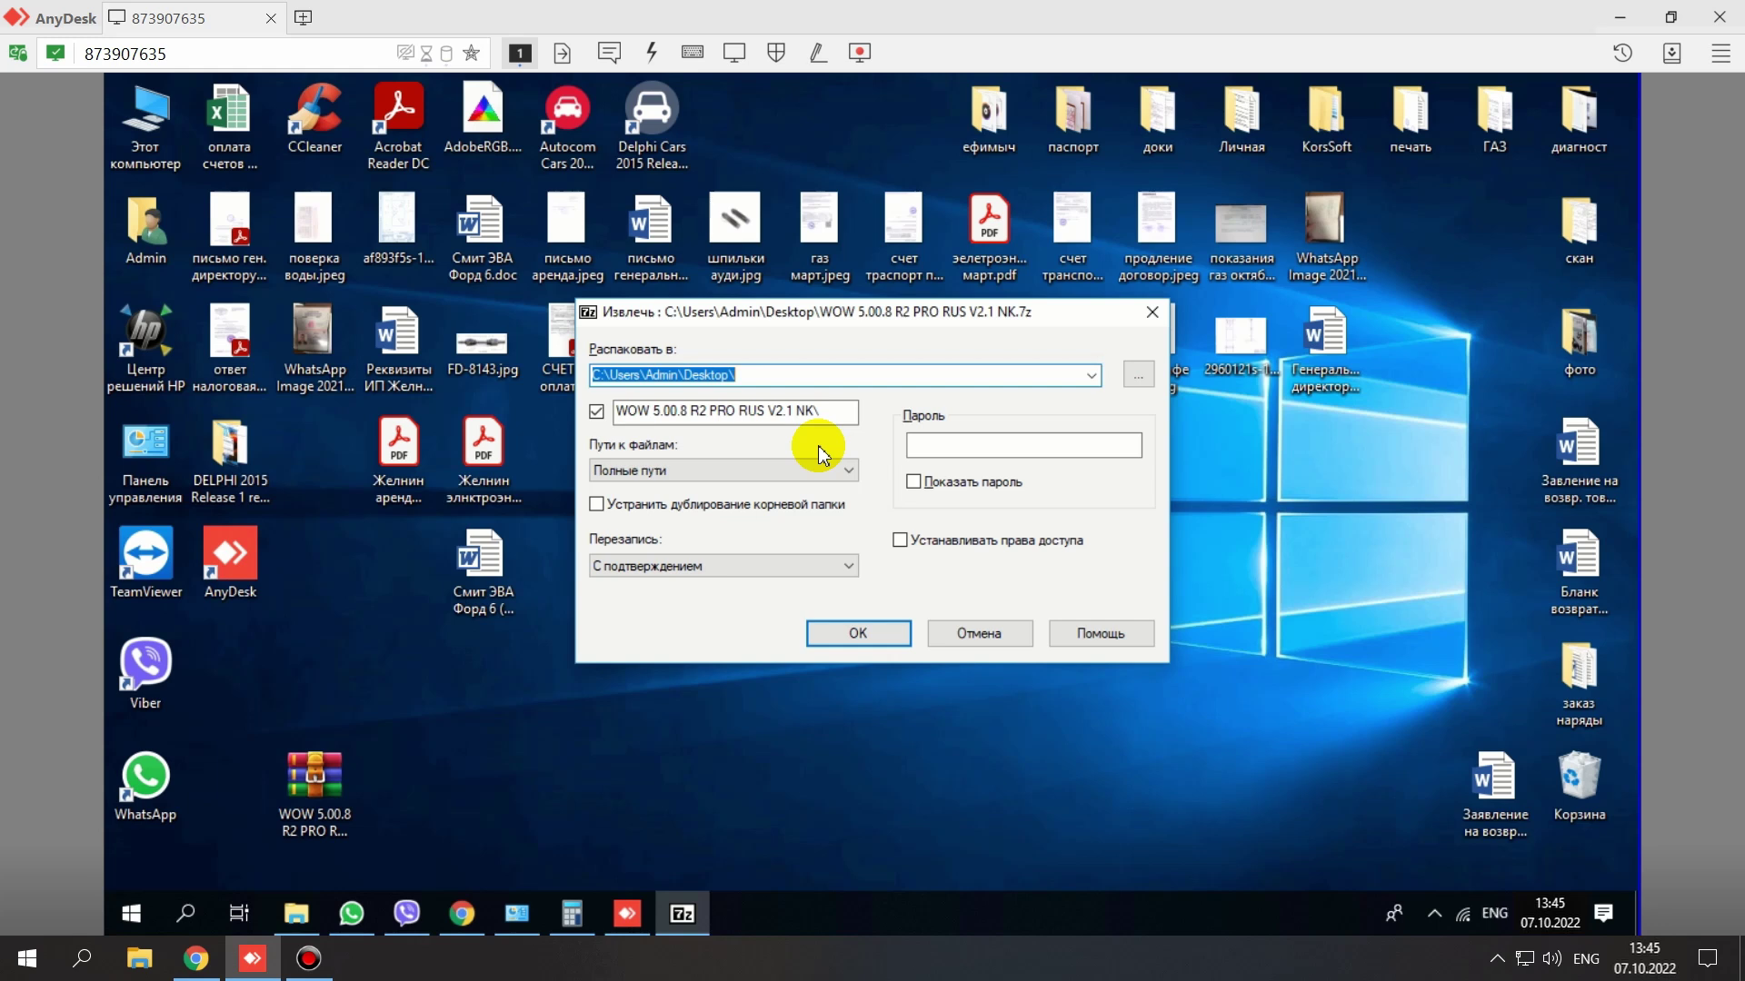
click(894, 375)
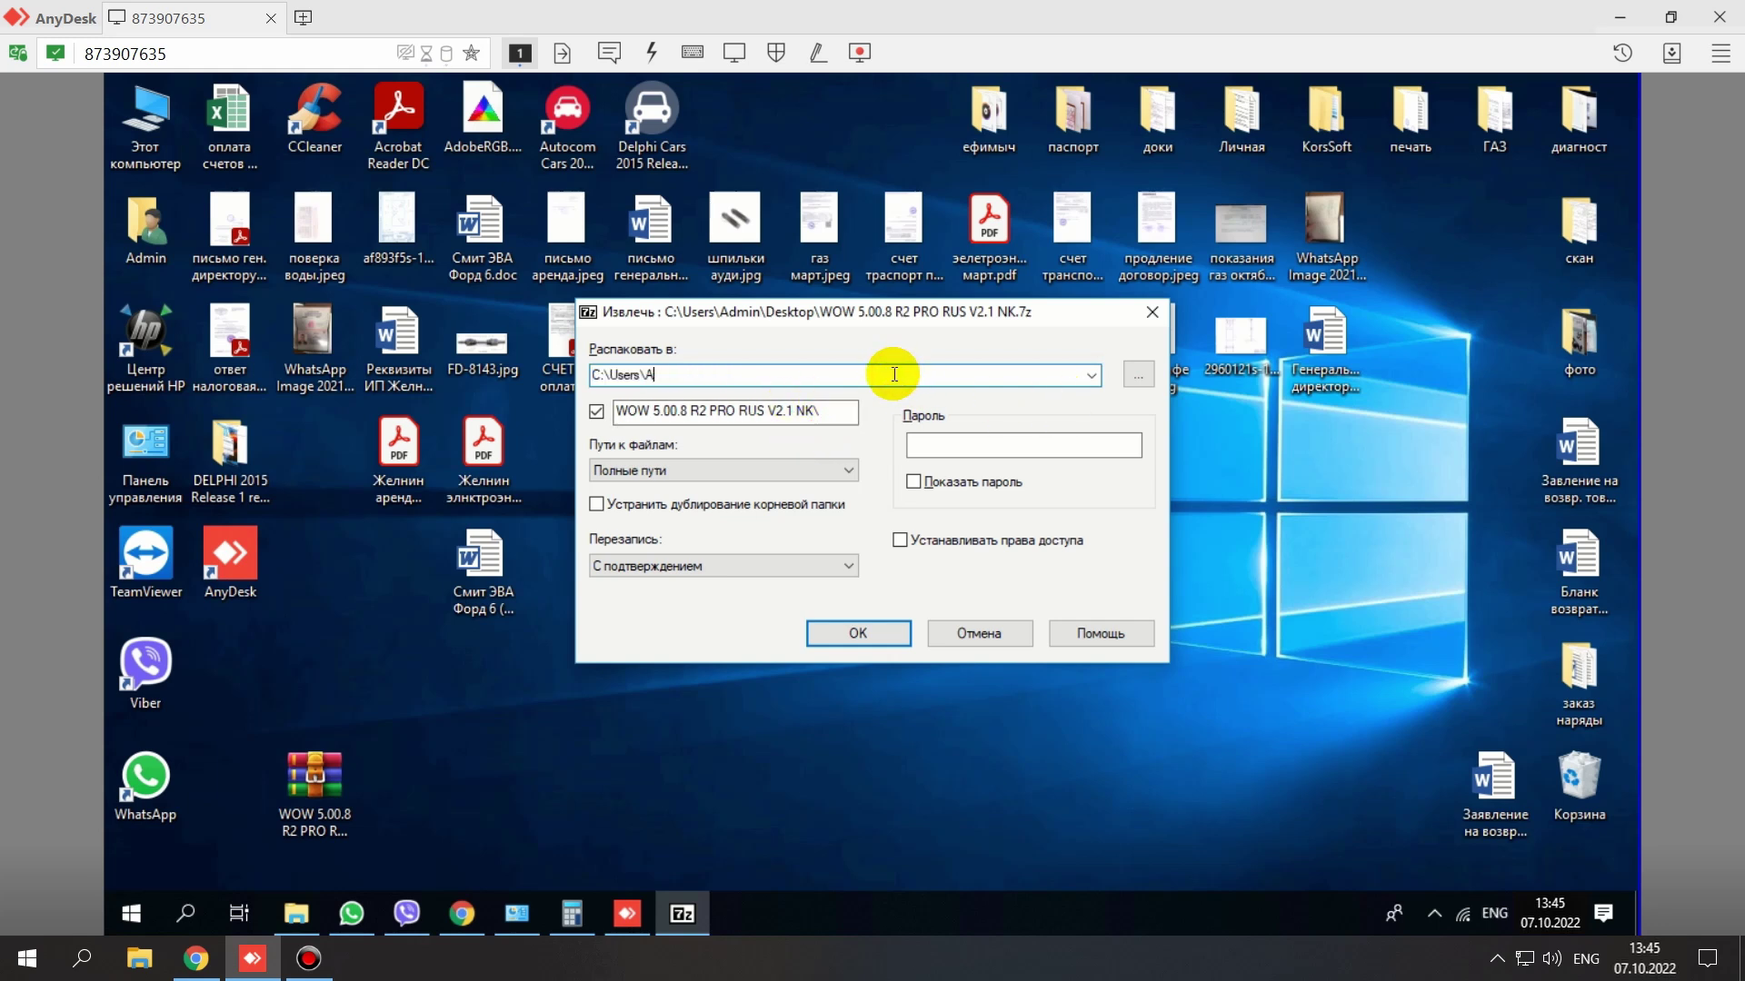
click(865, 630)
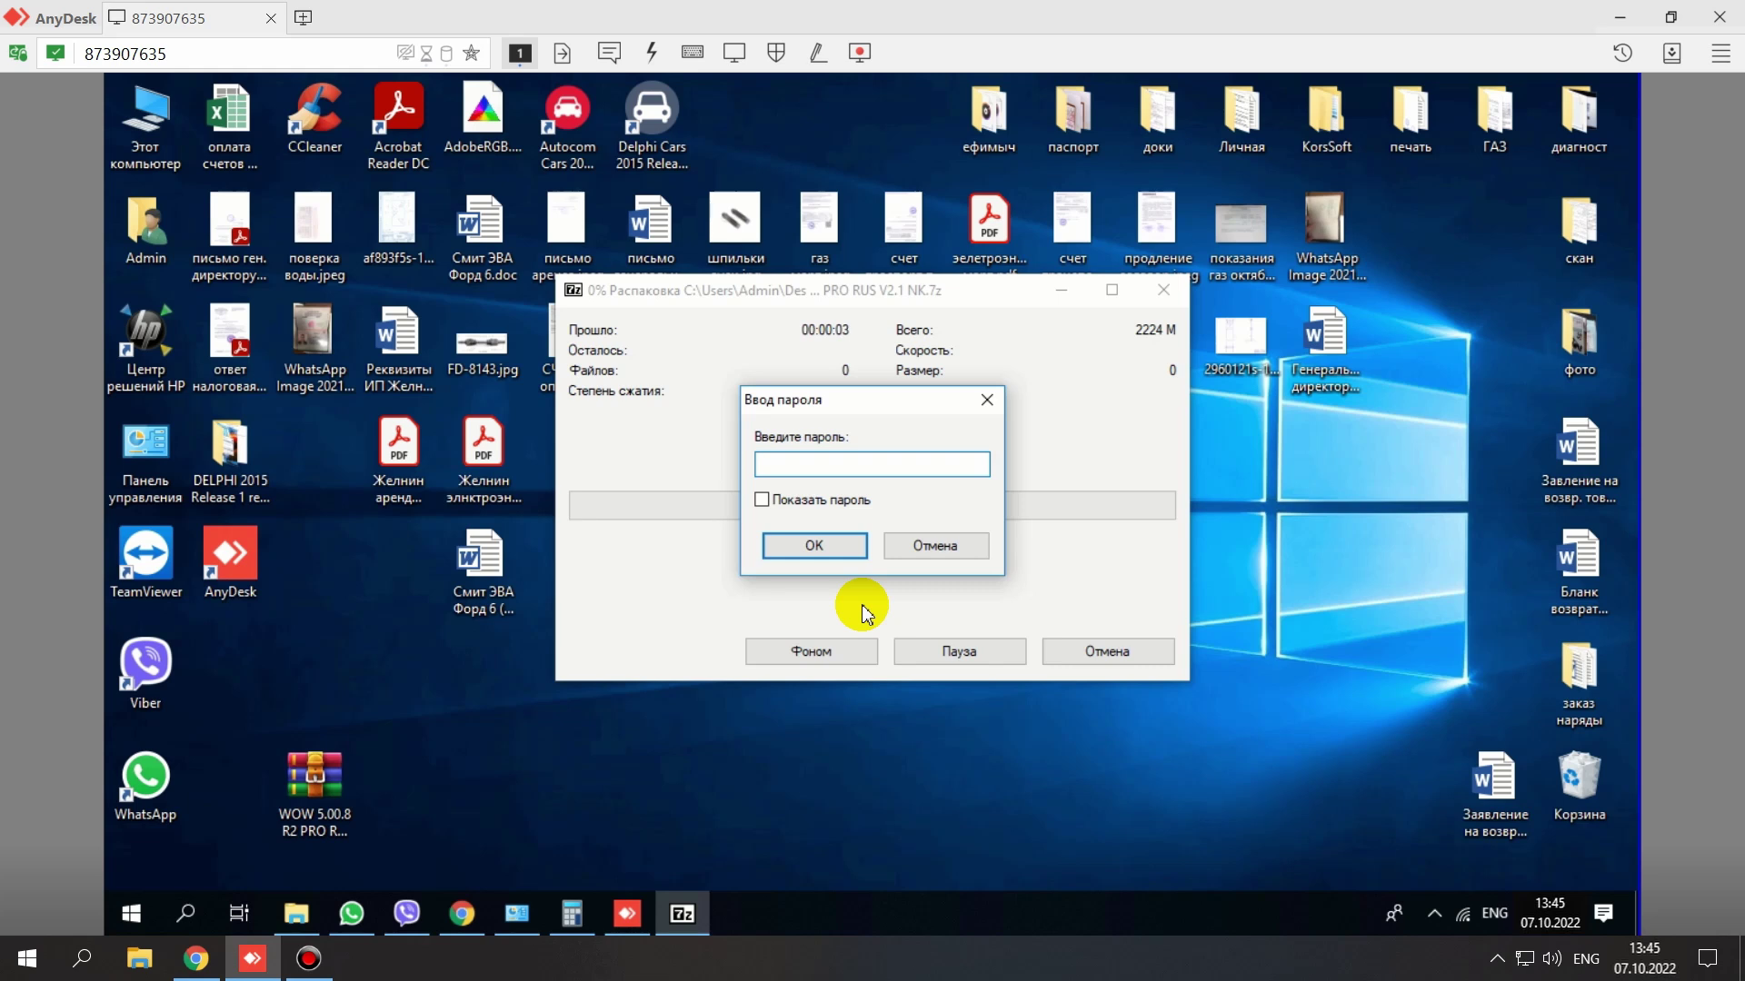
click(761, 499)
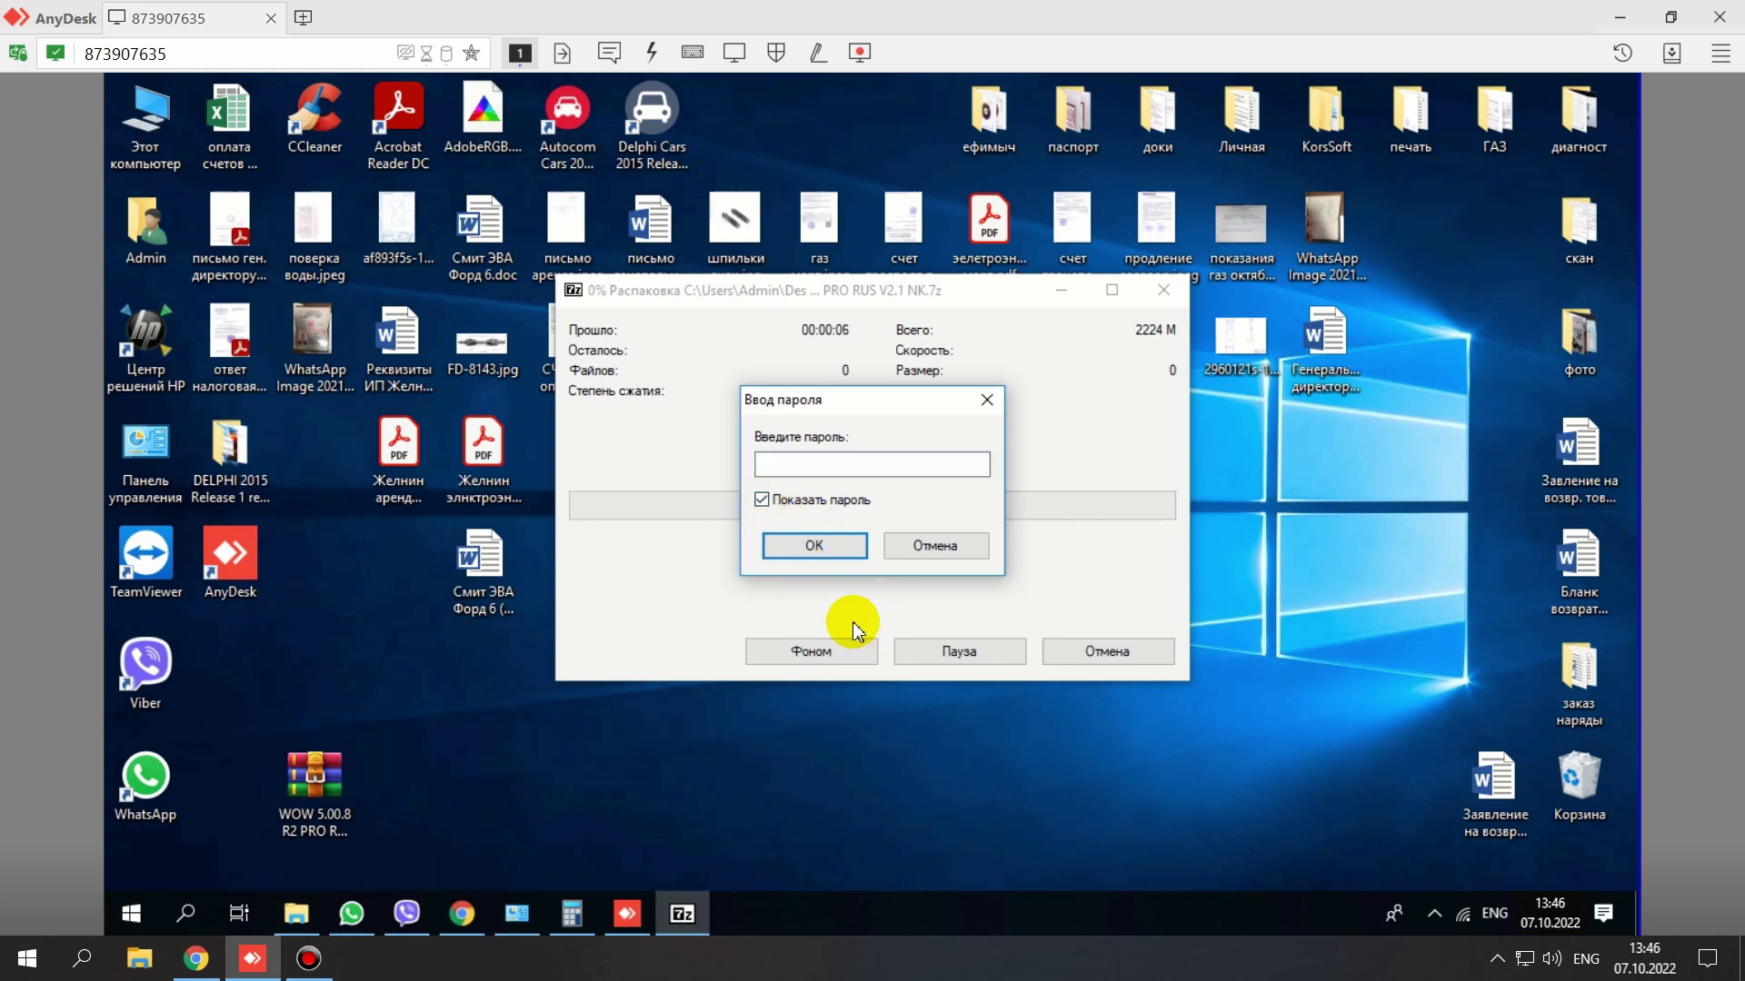
click(778, 463)
key(Return)
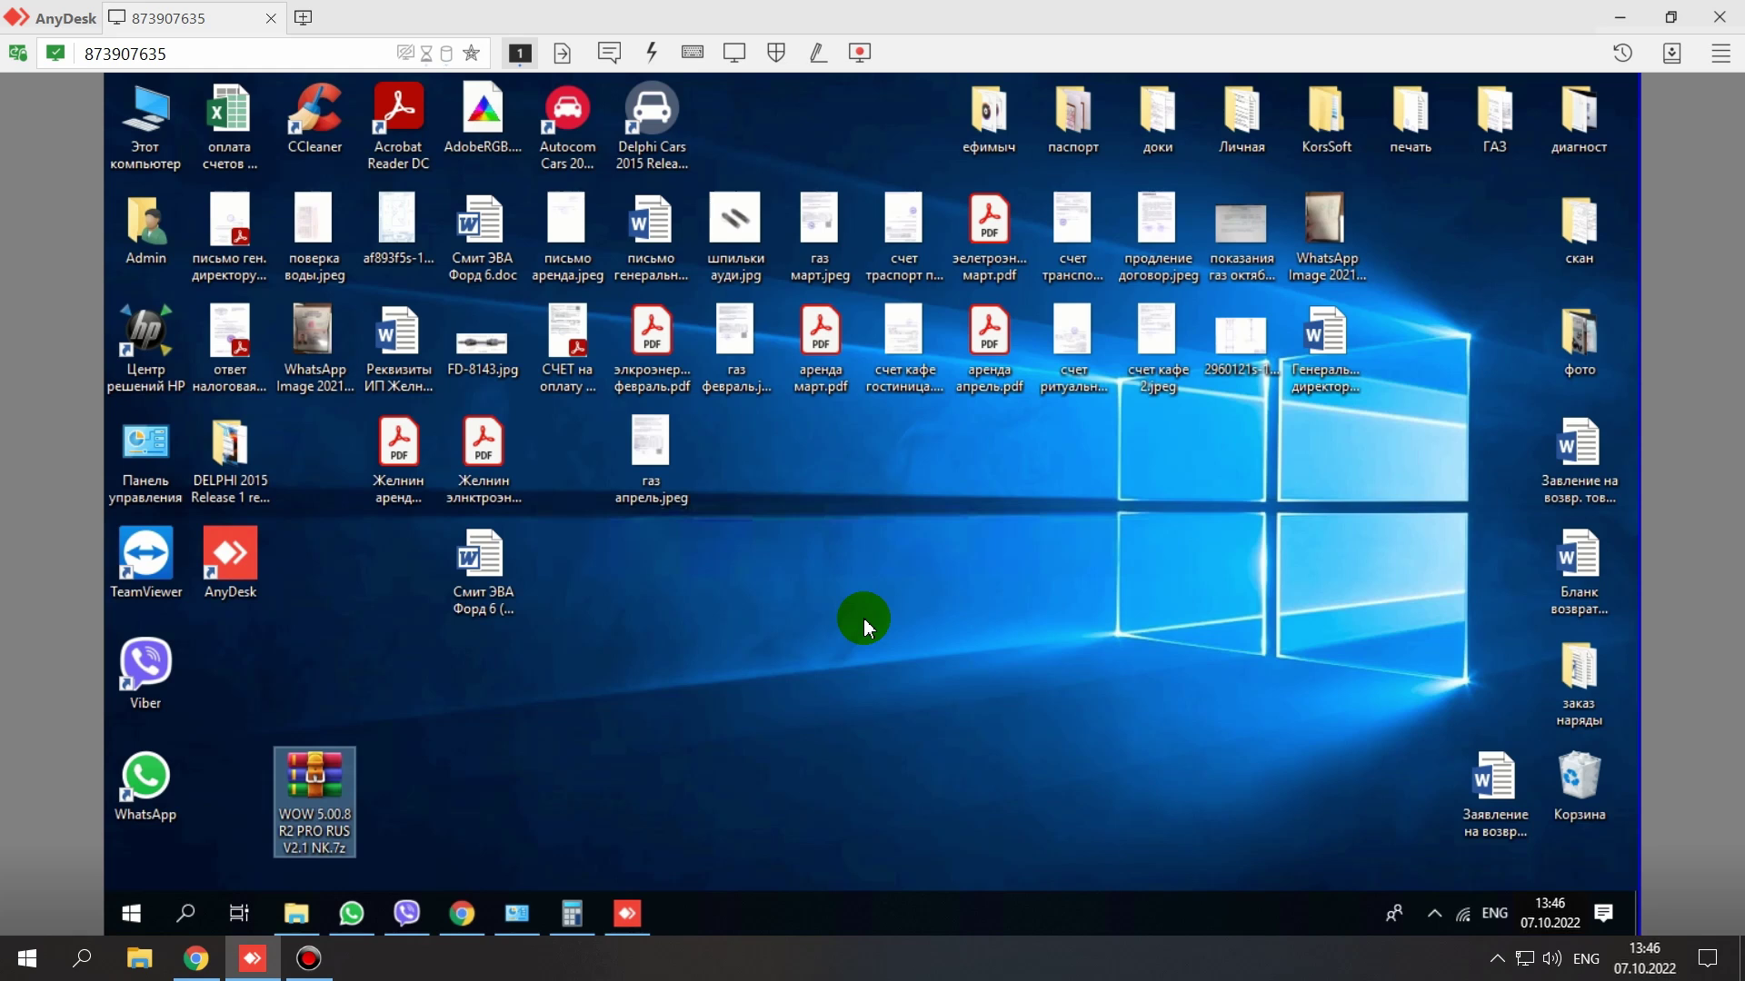
Browse from Этот компьютер through drive C: into the inner WOW 5.00.8 folder and select wowR2rus.exe.
click(865, 589)
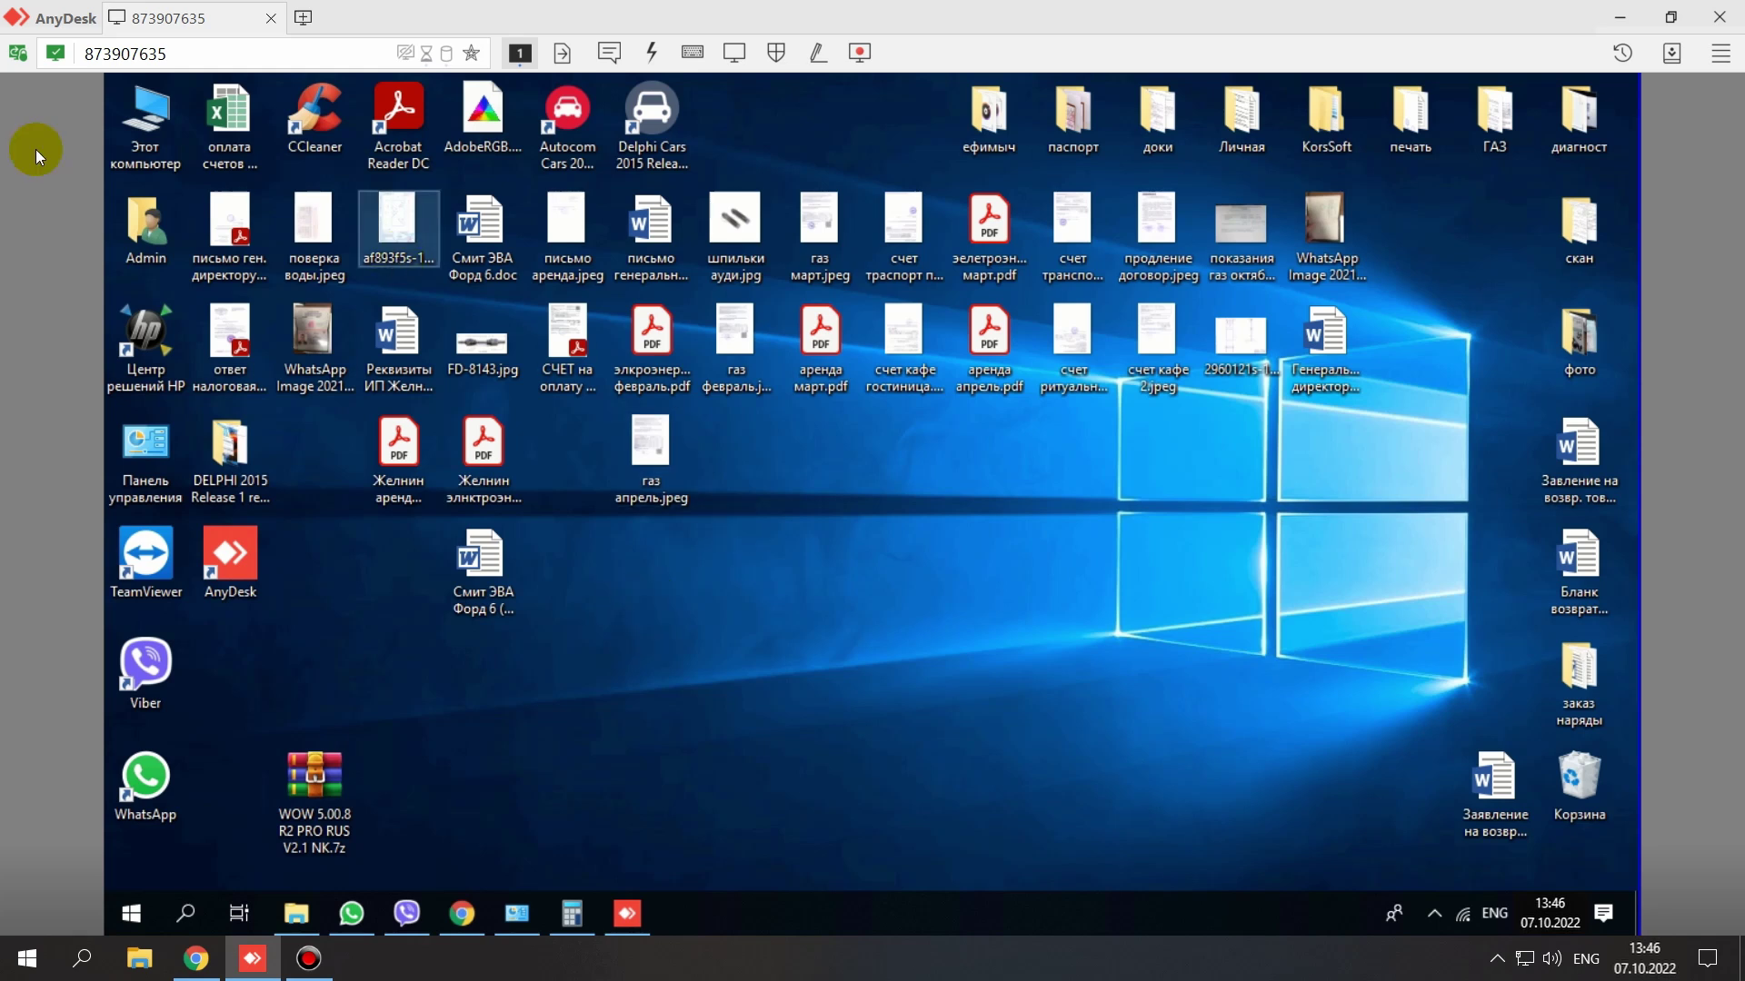
click(159, 118)
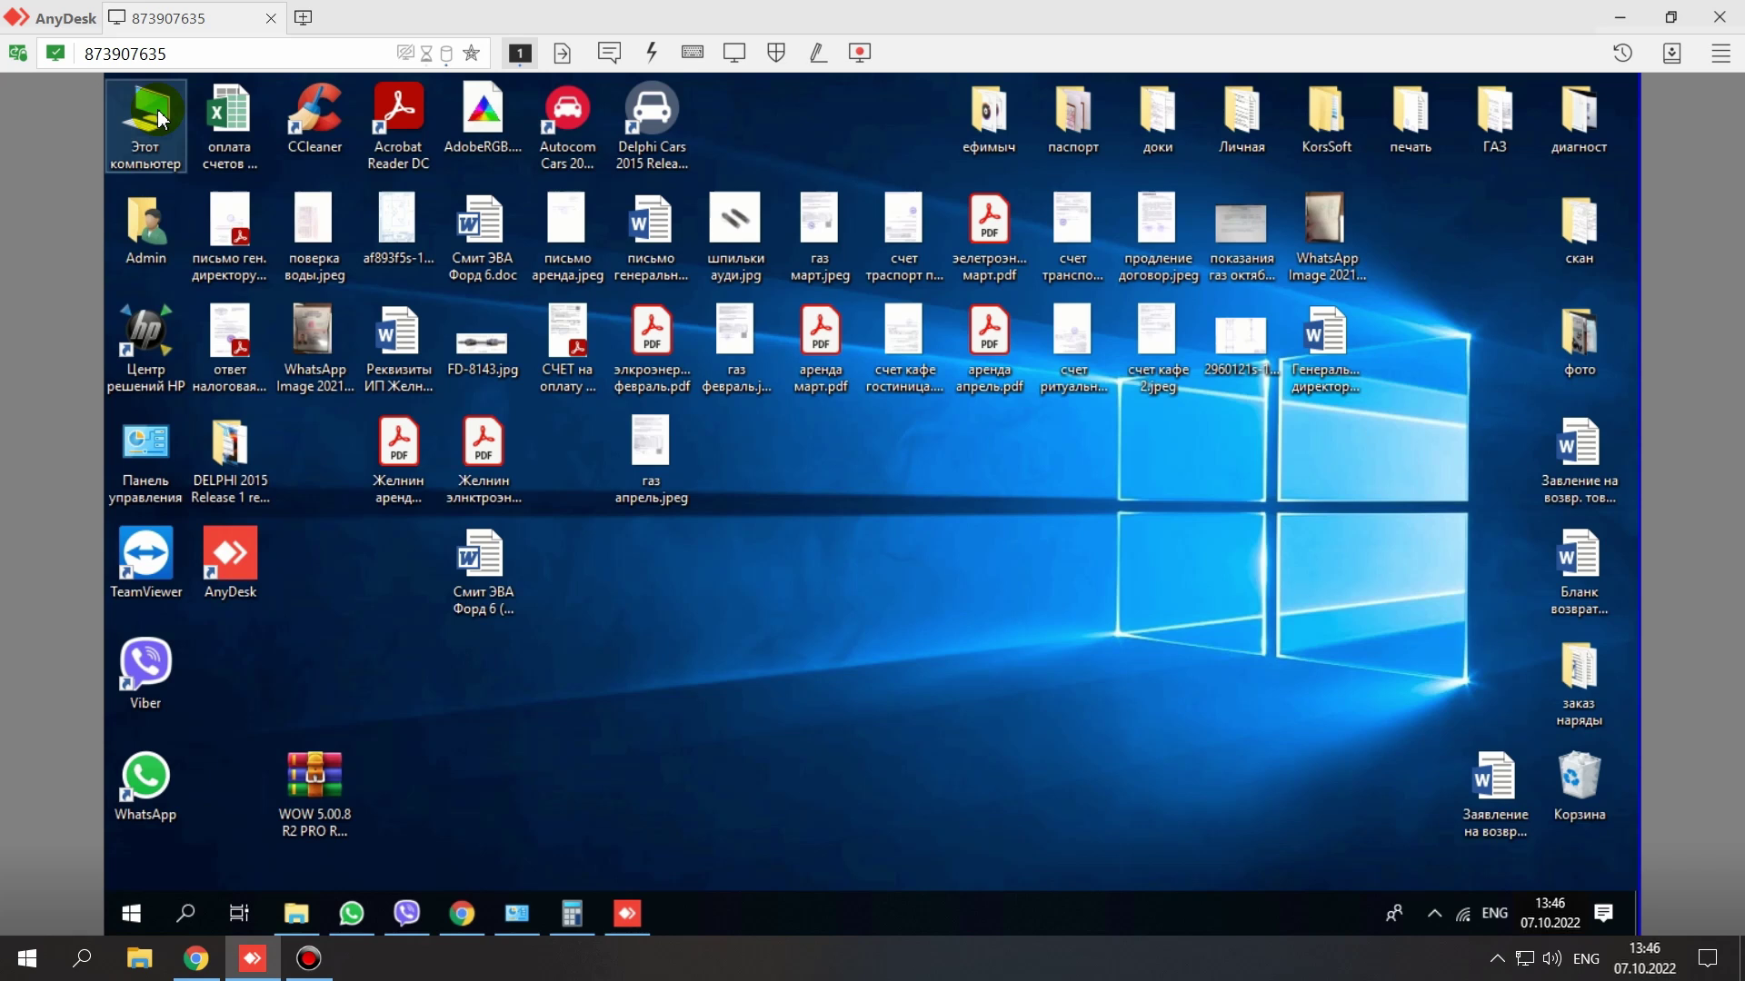
double_click(159, 119)
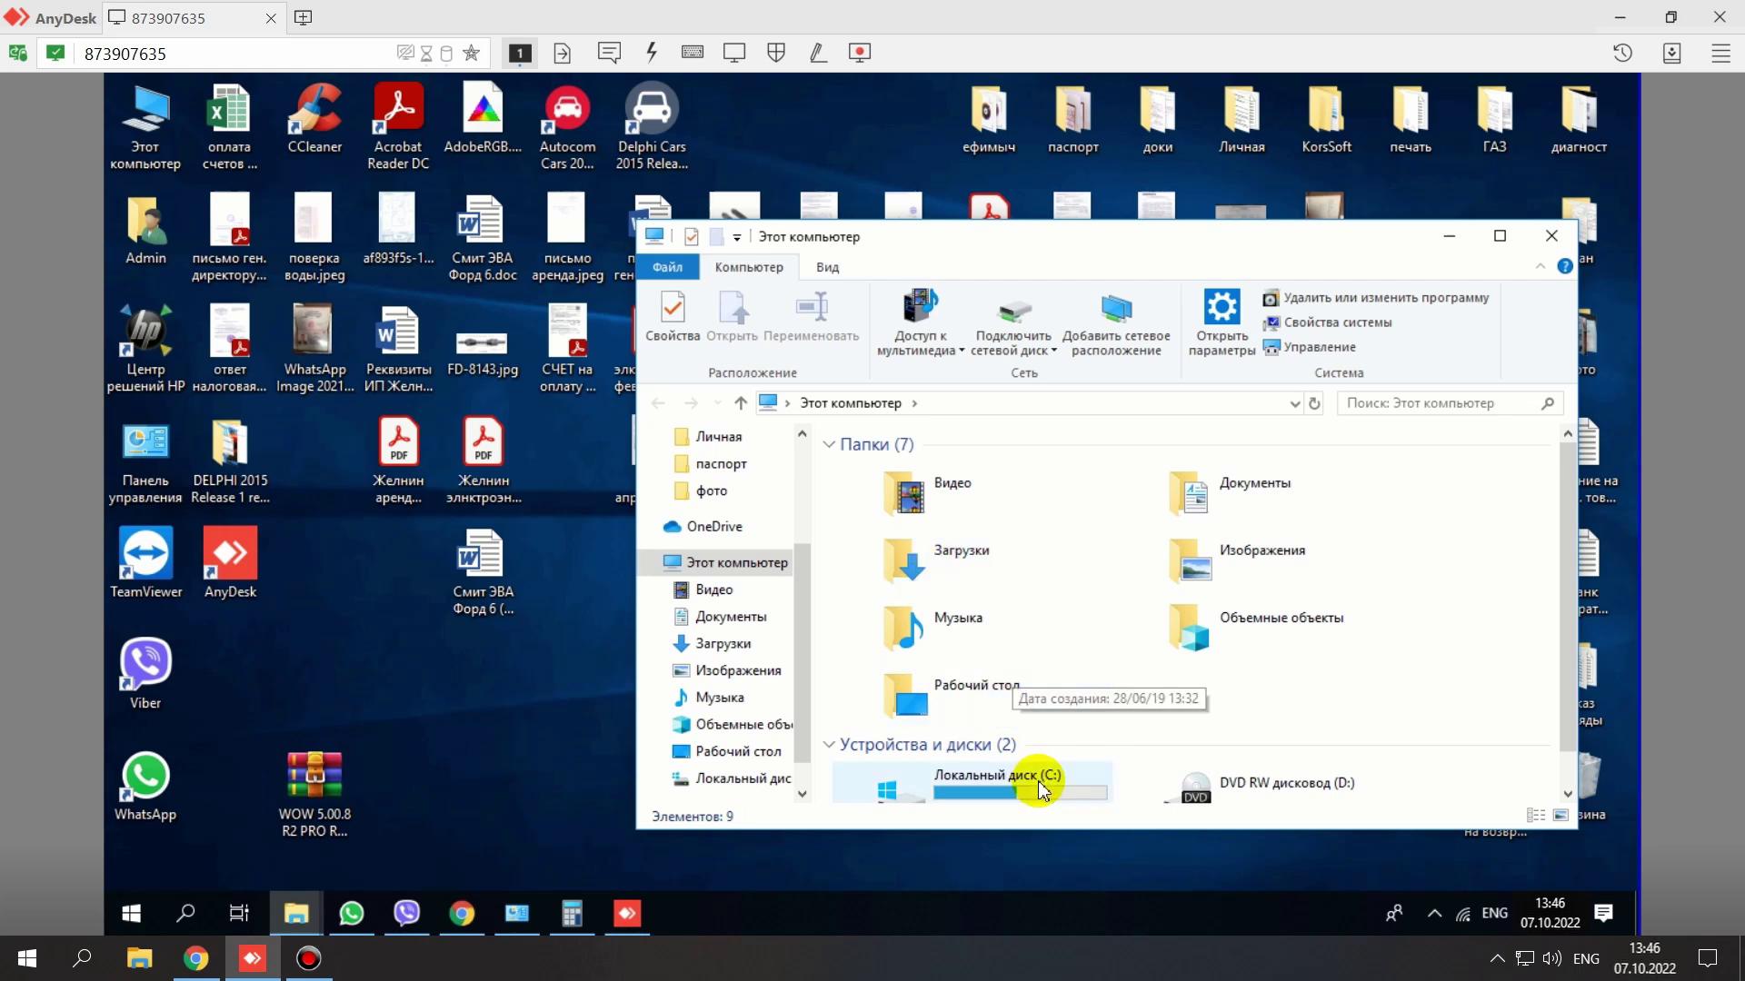
scroll(1550, 655, down, 1)
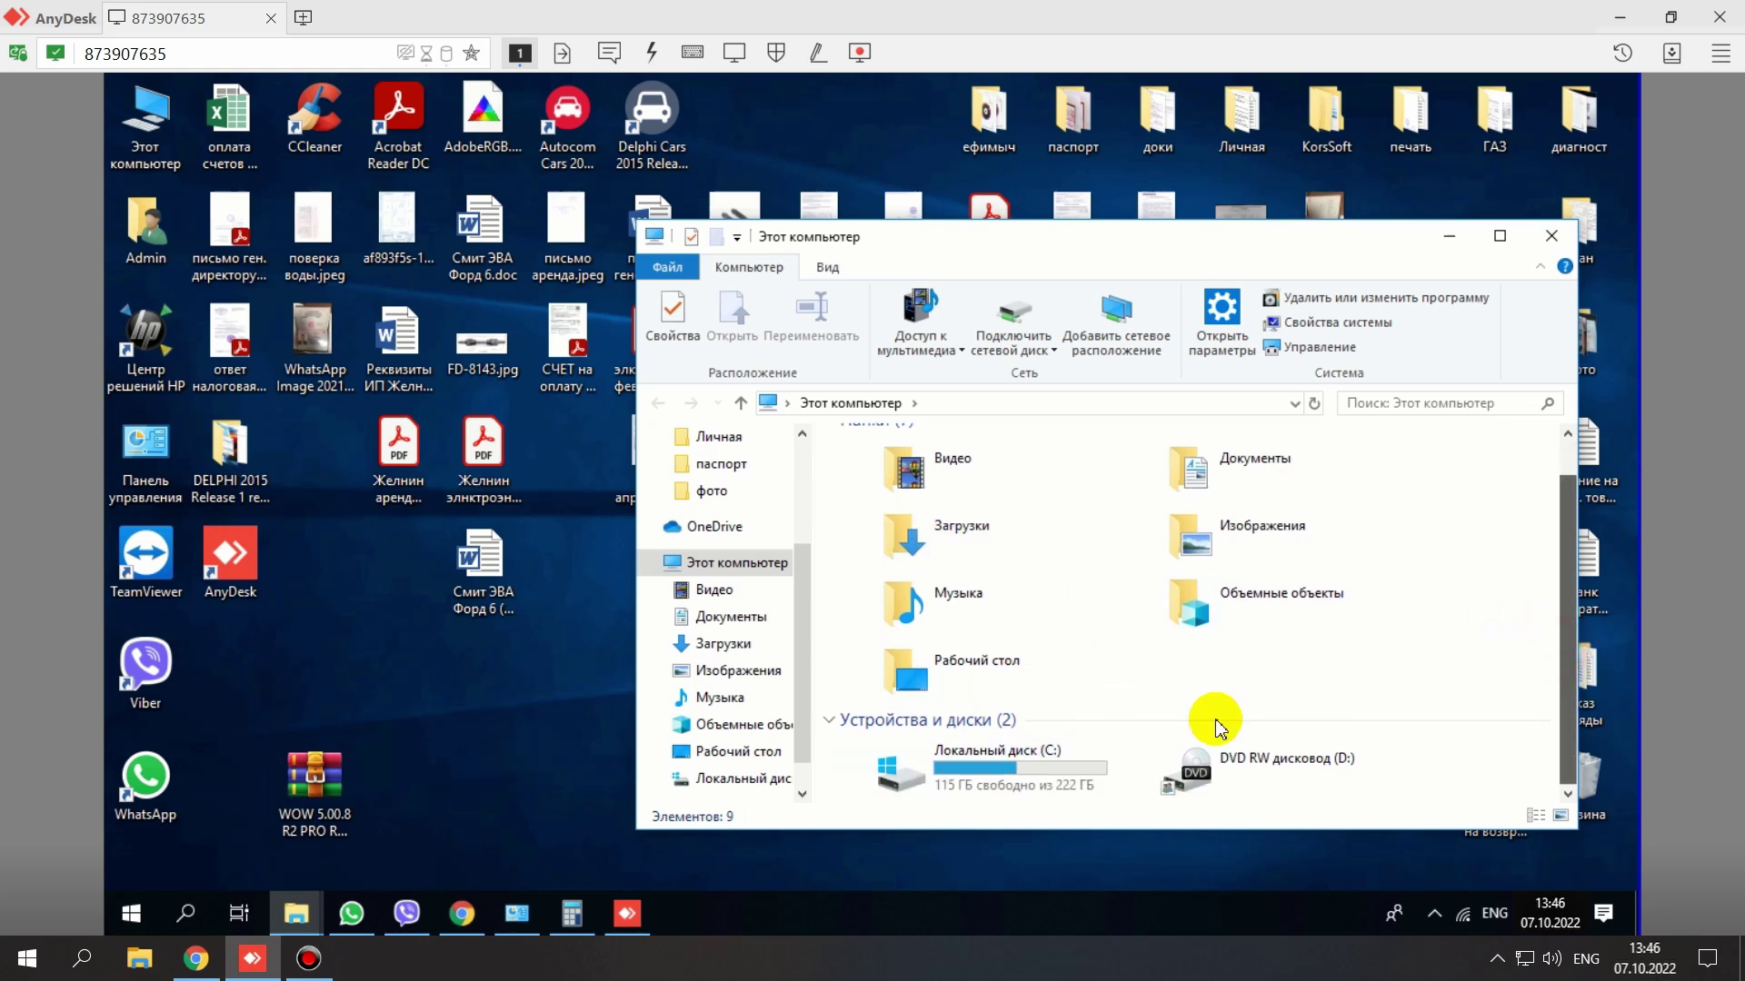
click(1025, 767)
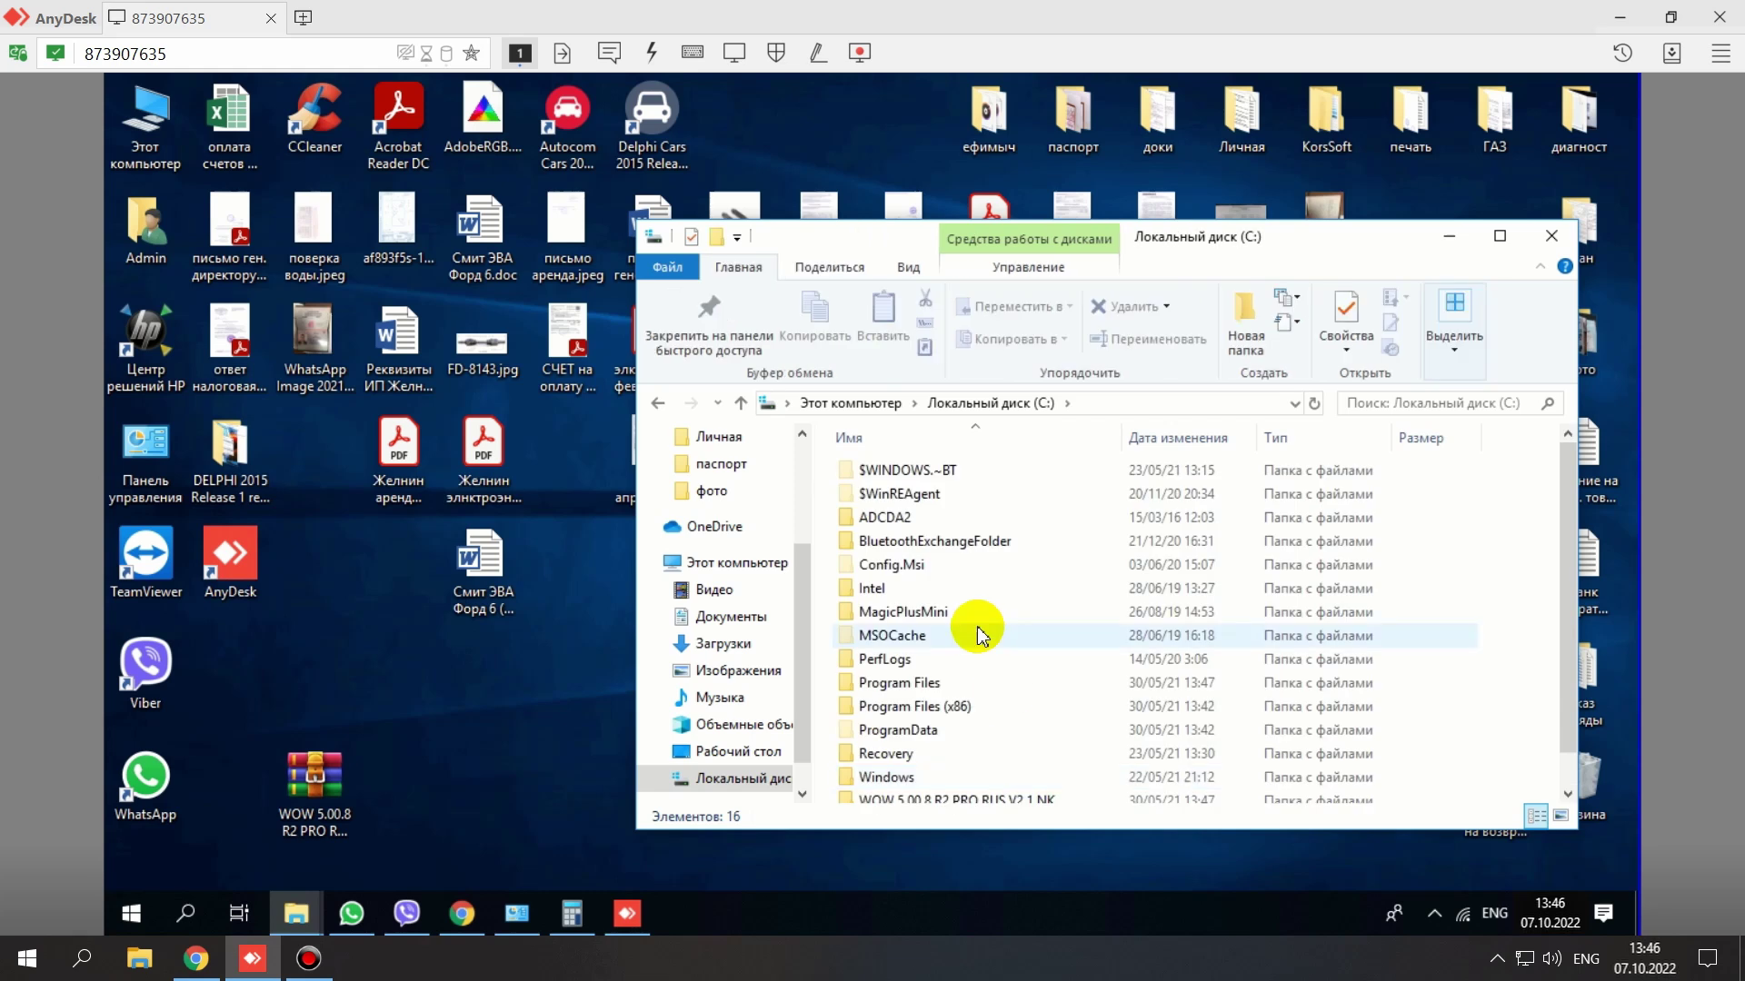
click(909, 604)
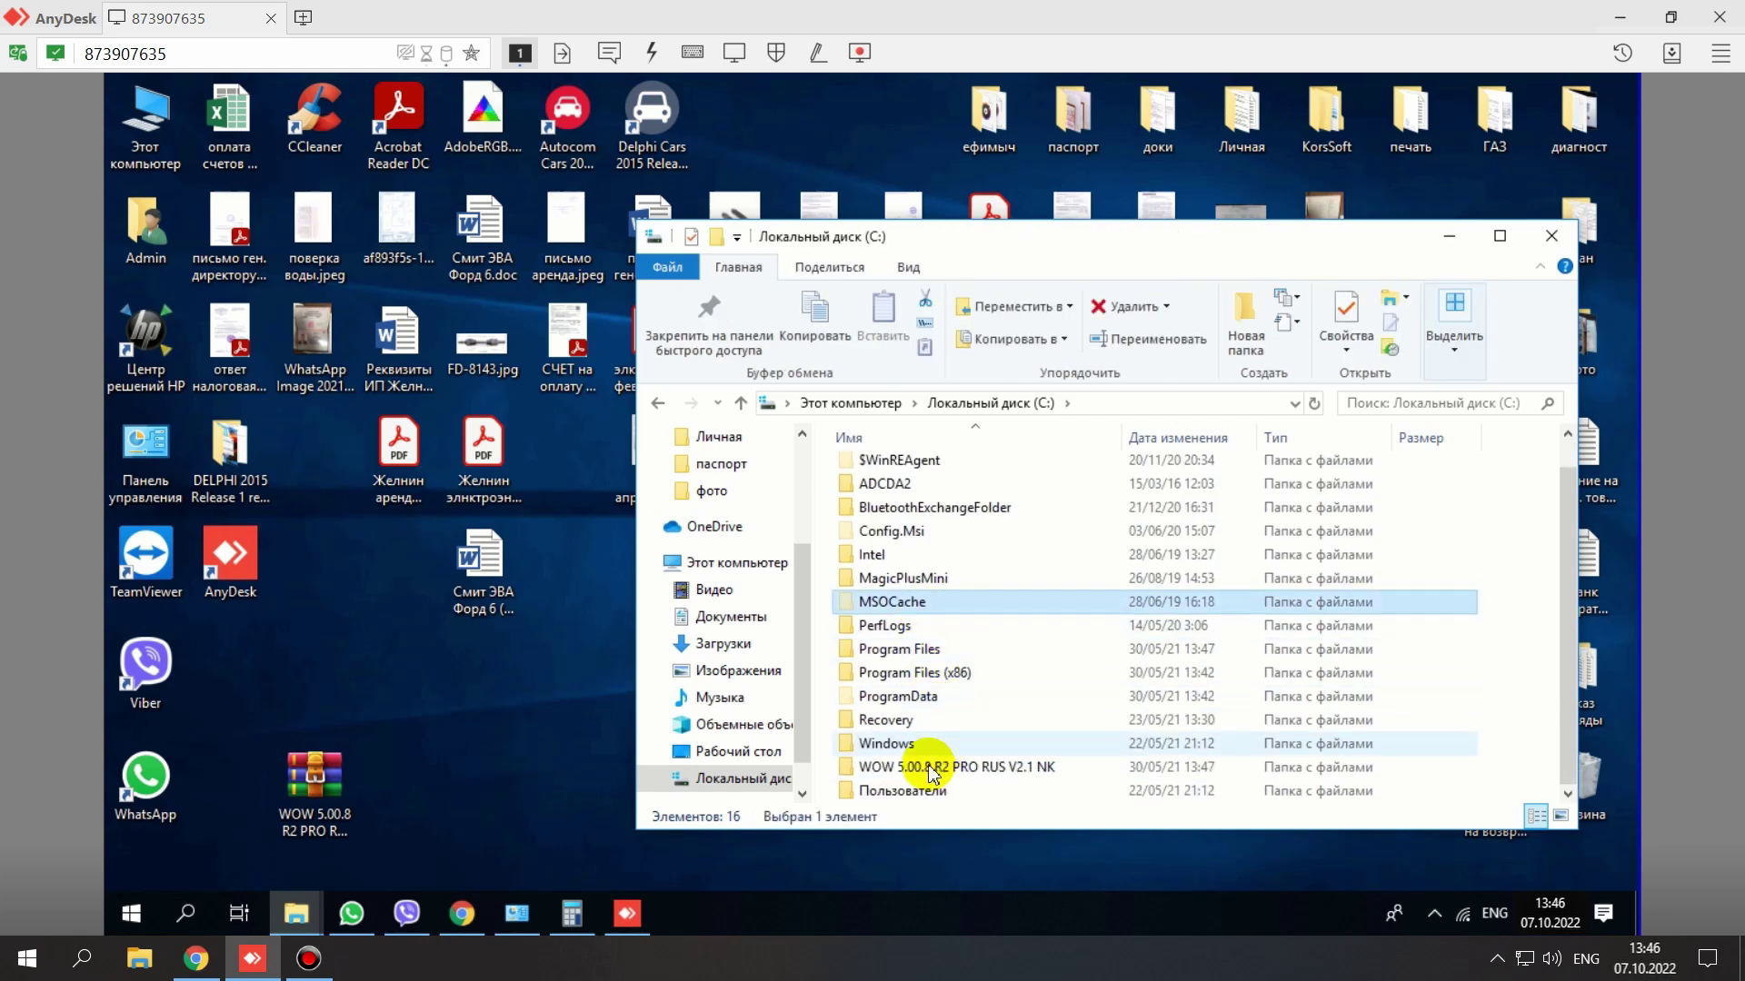
double_click(927, 767)
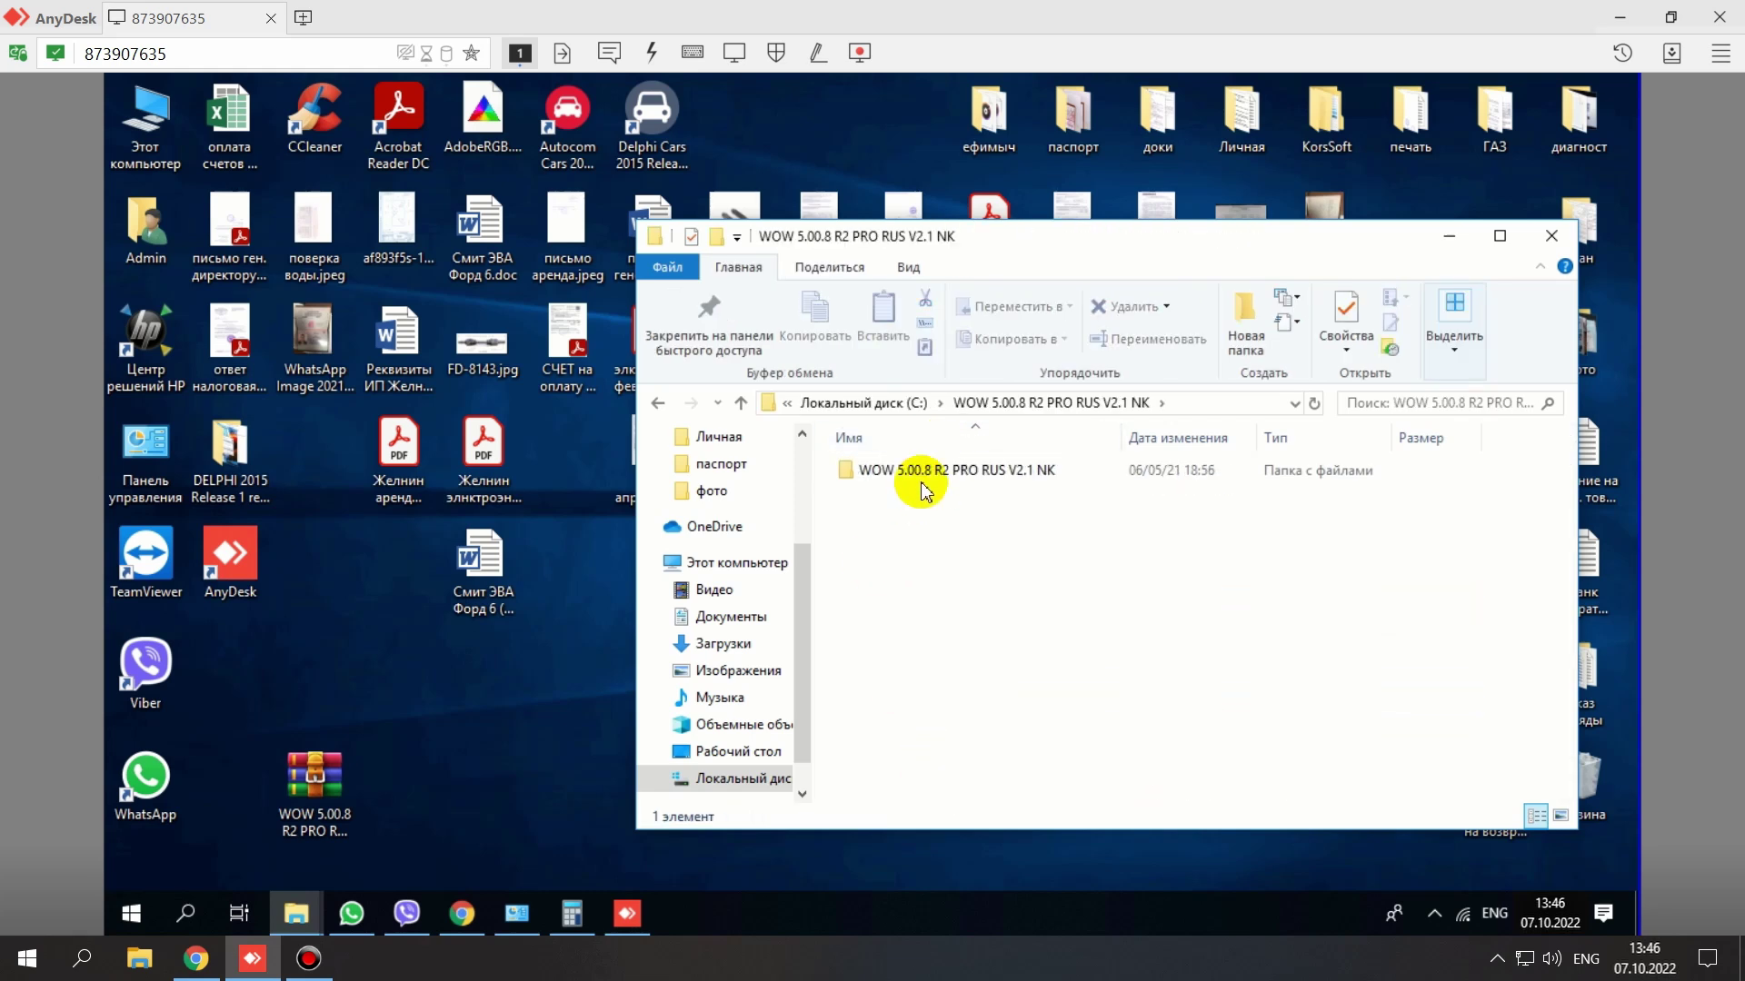
double_click(922, 471)
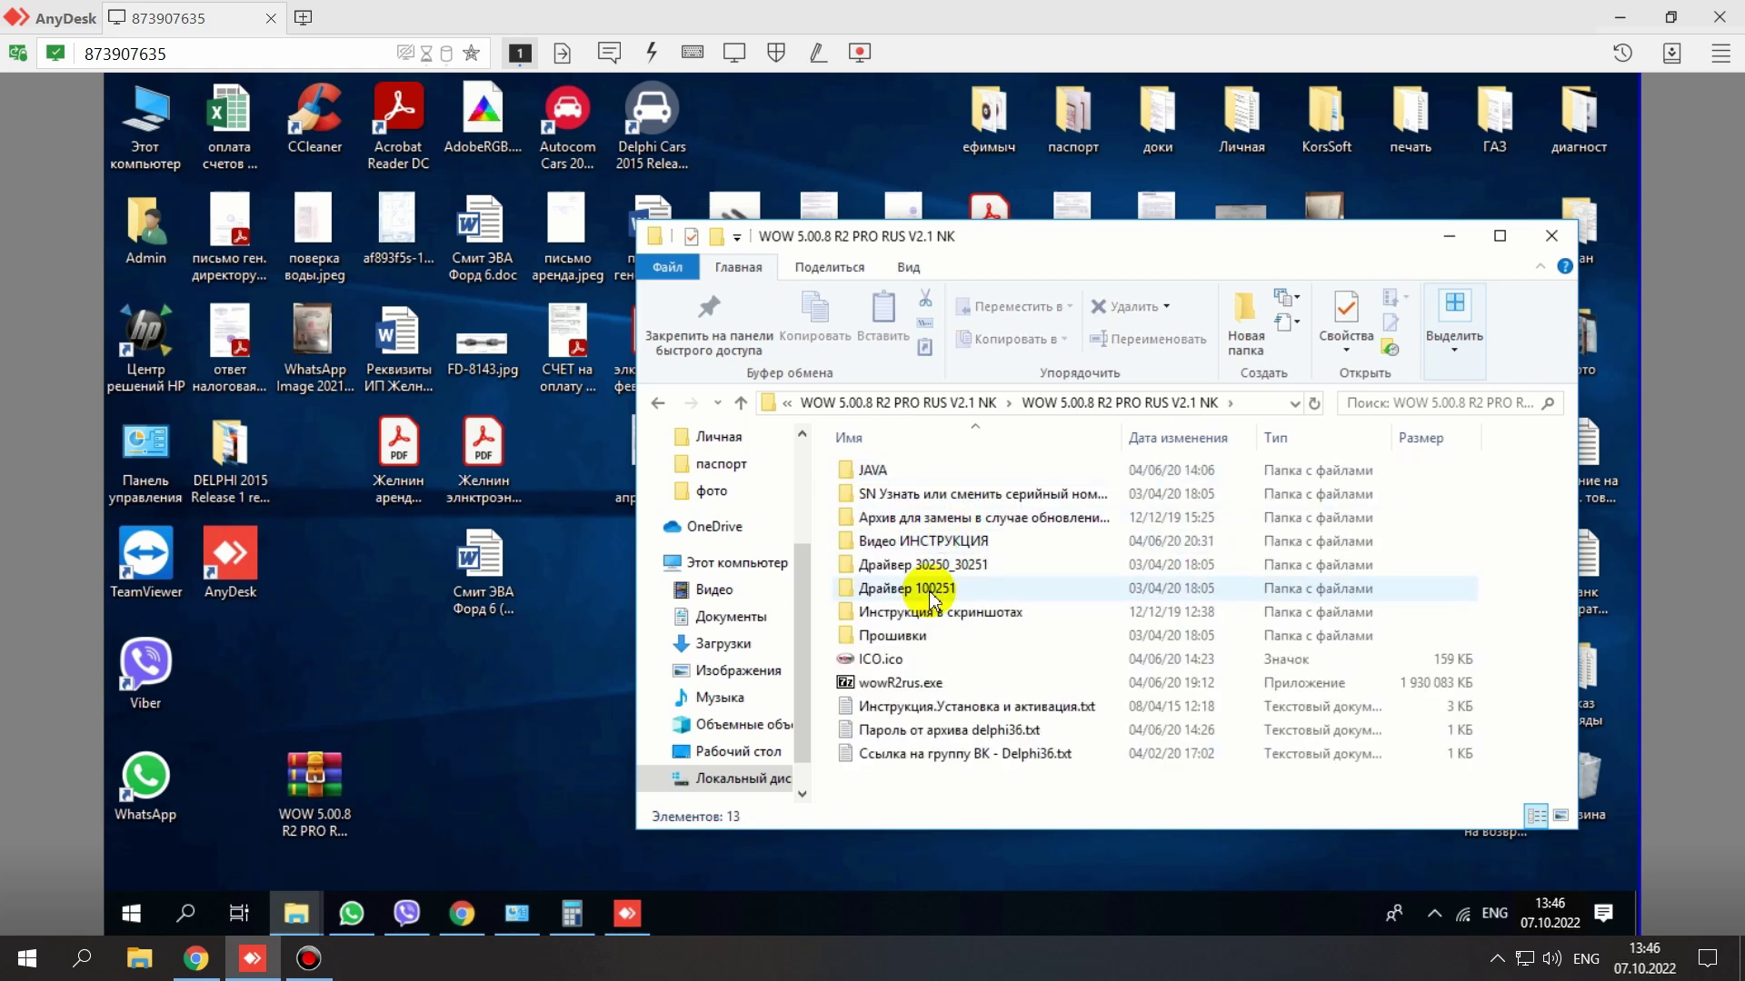
mouse_move(931, 600)
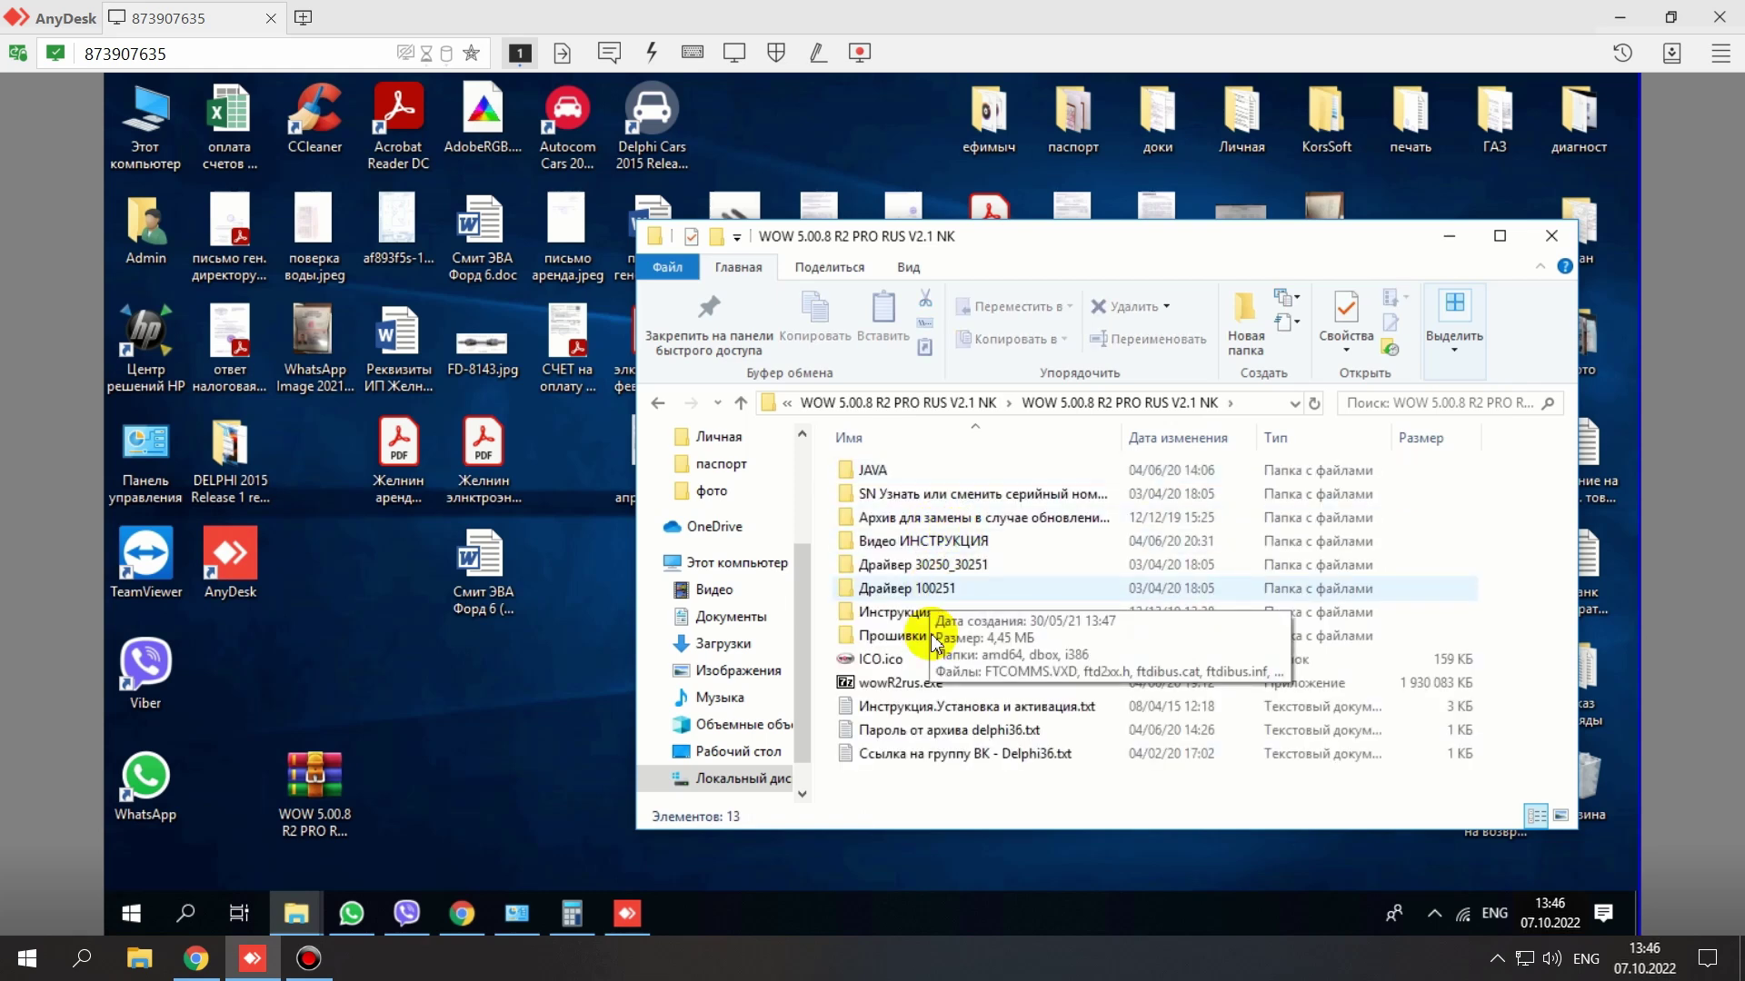
click(893, 682)
Extract wowR2rus.exe with 7-Zip into C:\wowR2rus, entering the archive password.
right_click(893, 682)
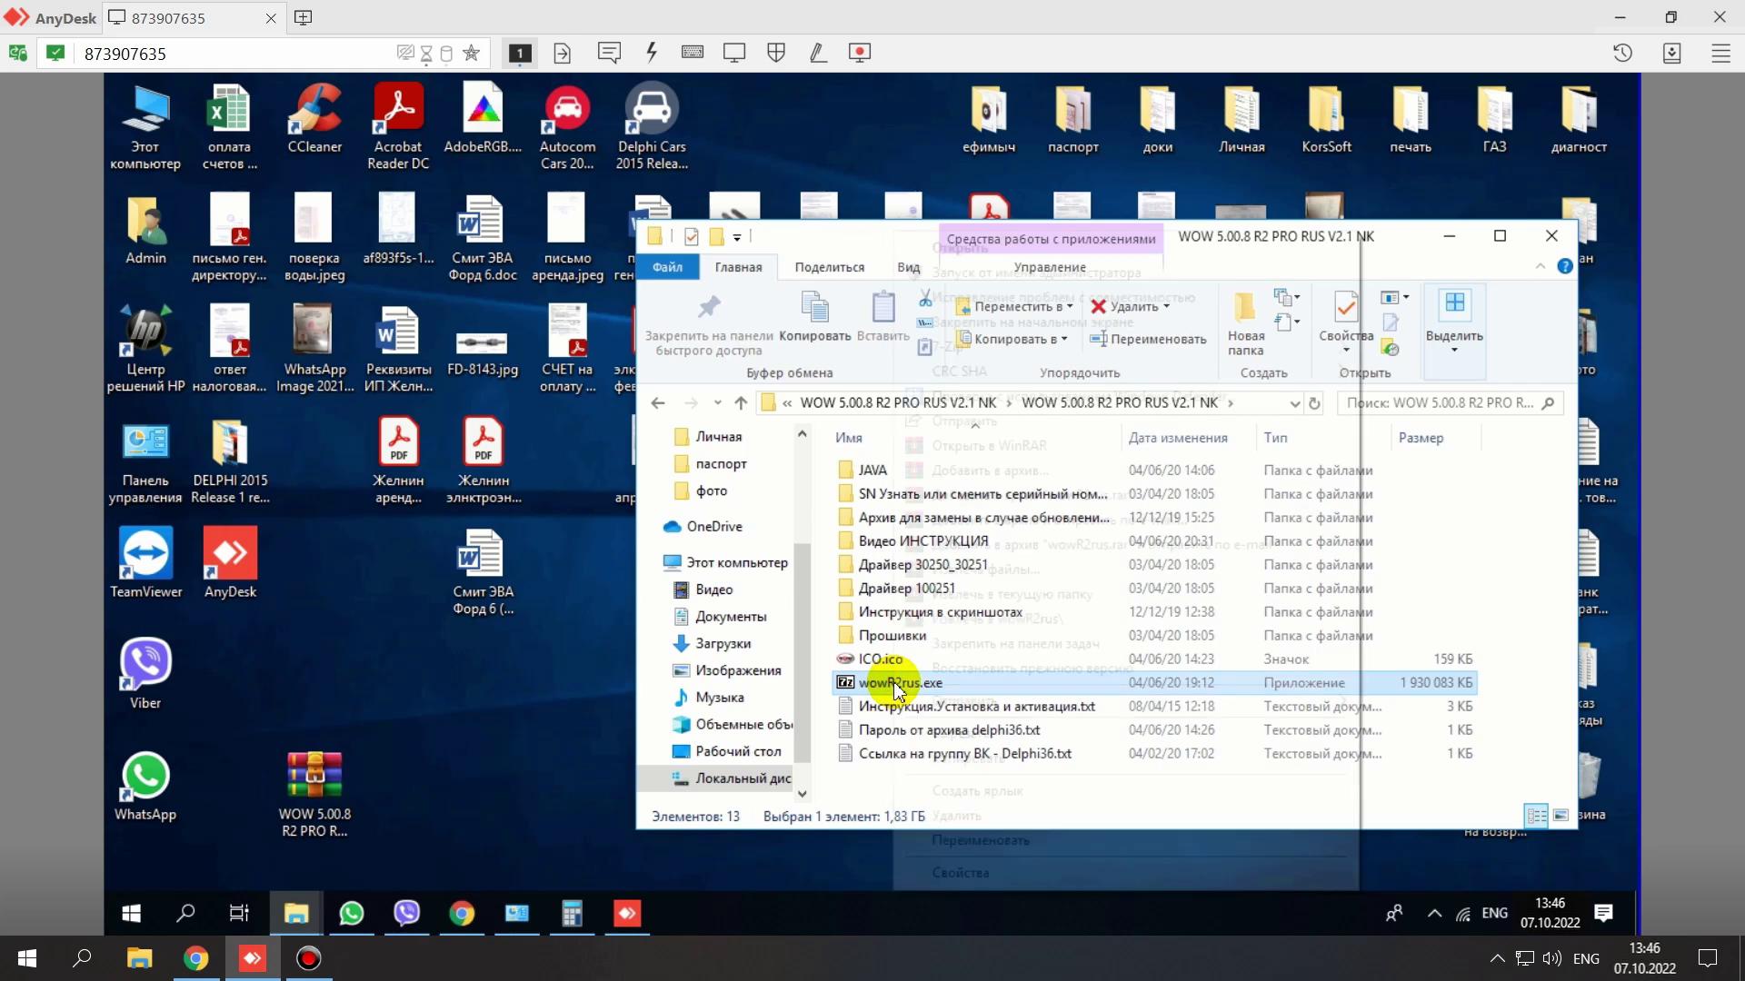
mouse_move(1344, 336)
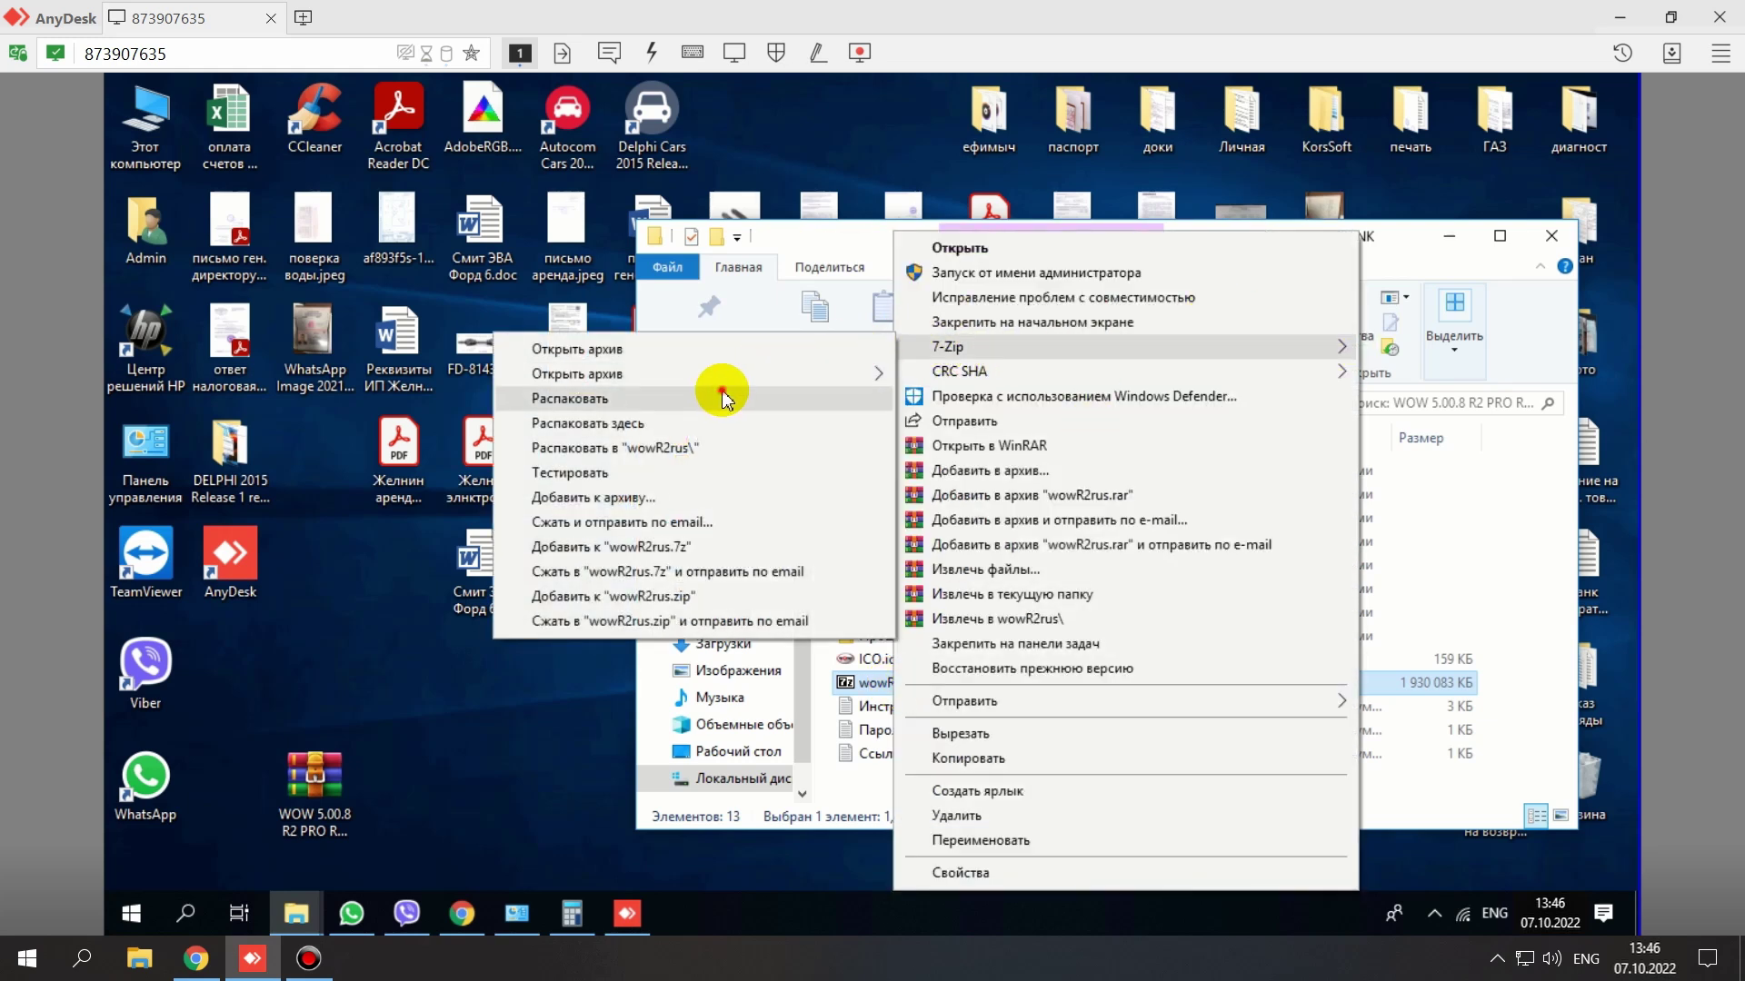
click(722, 397)
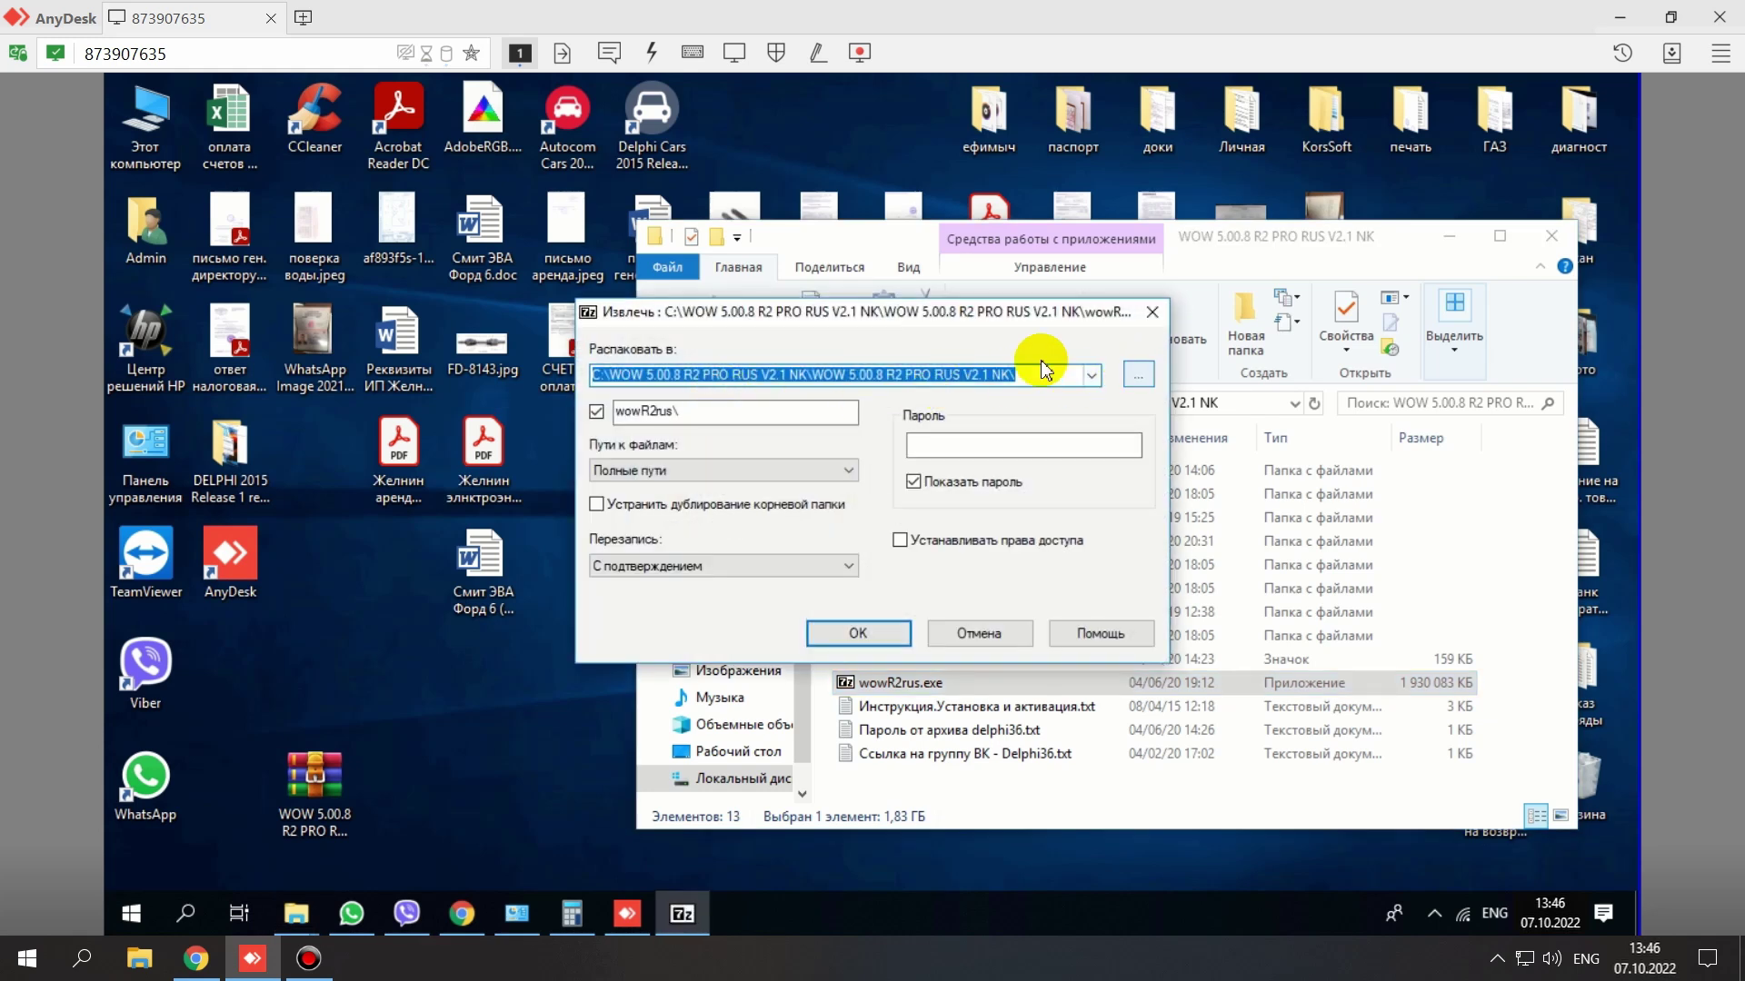
click(597, 412)
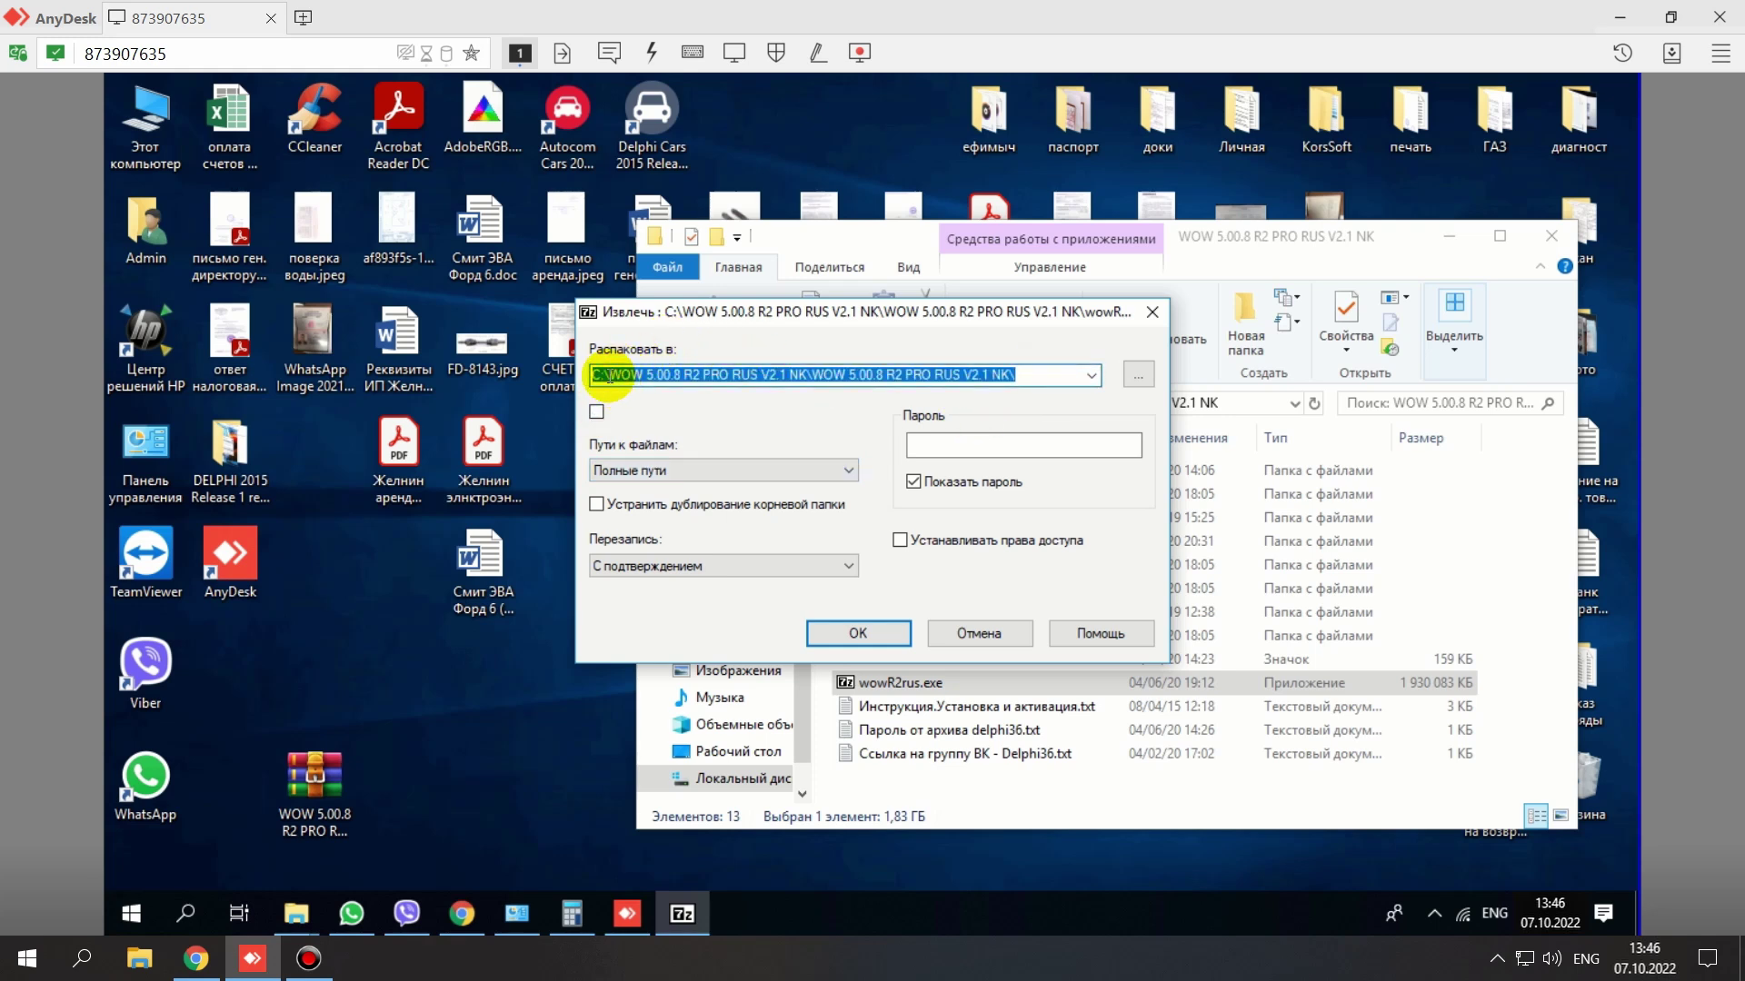
drag(609, 374, 1034, 370)
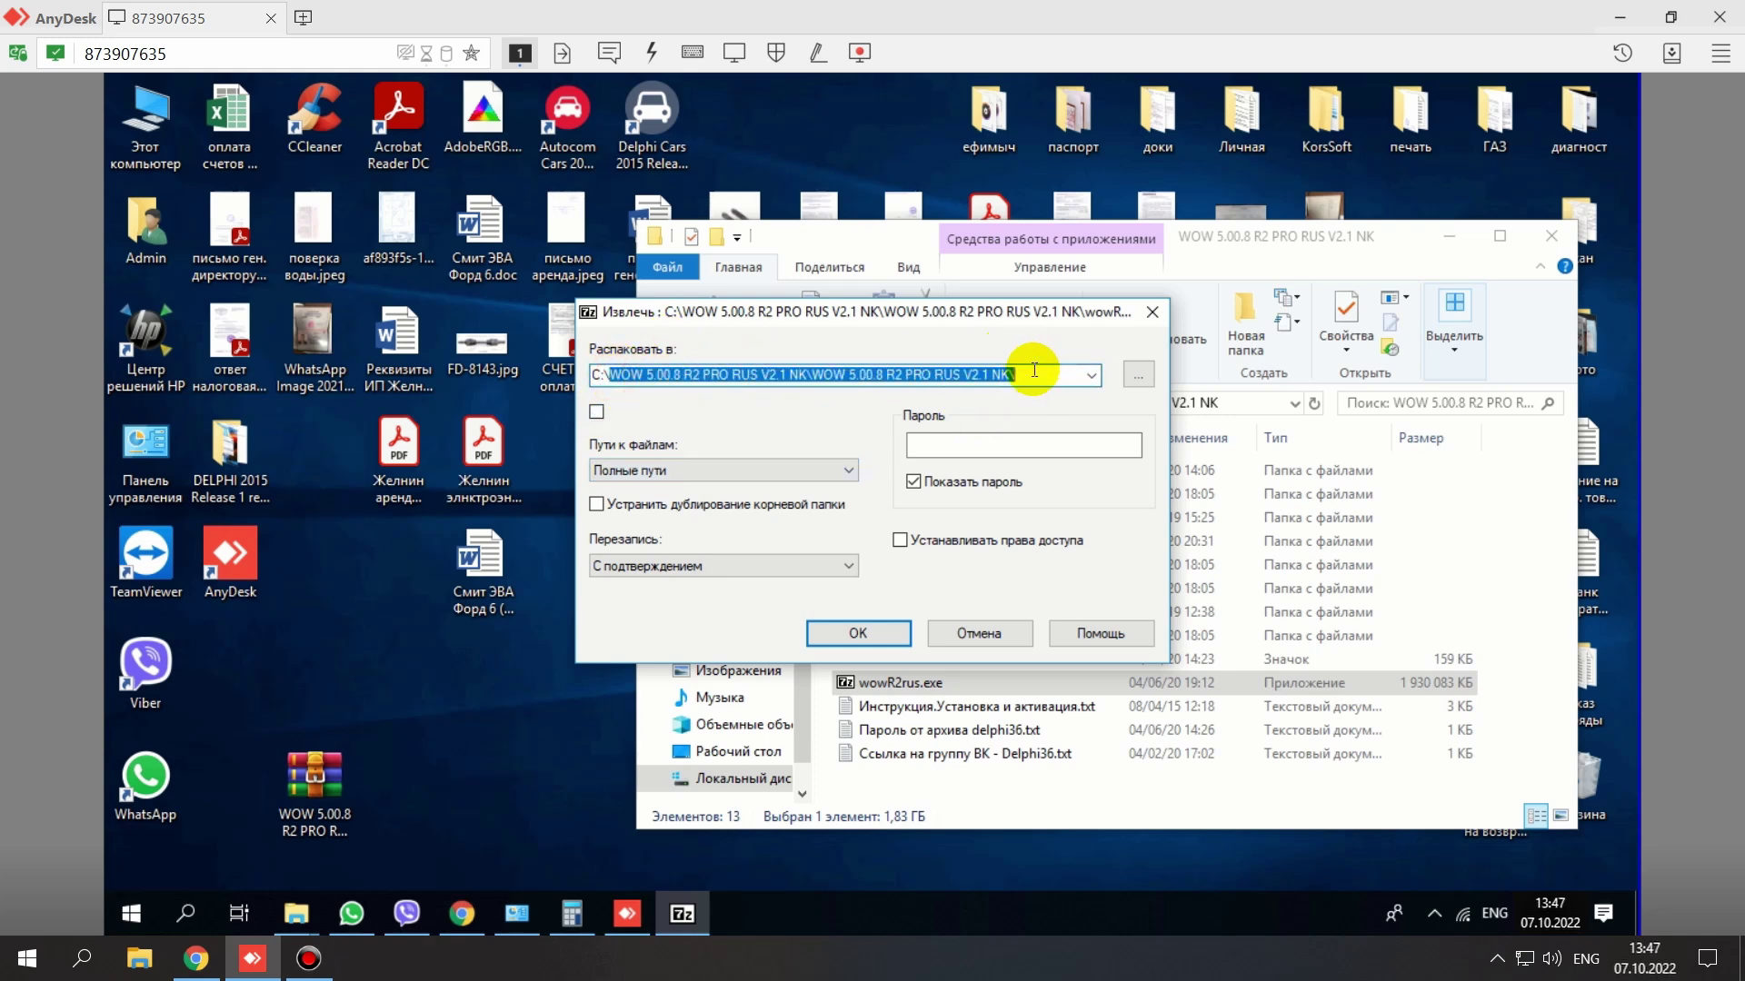
key(BackSpace)
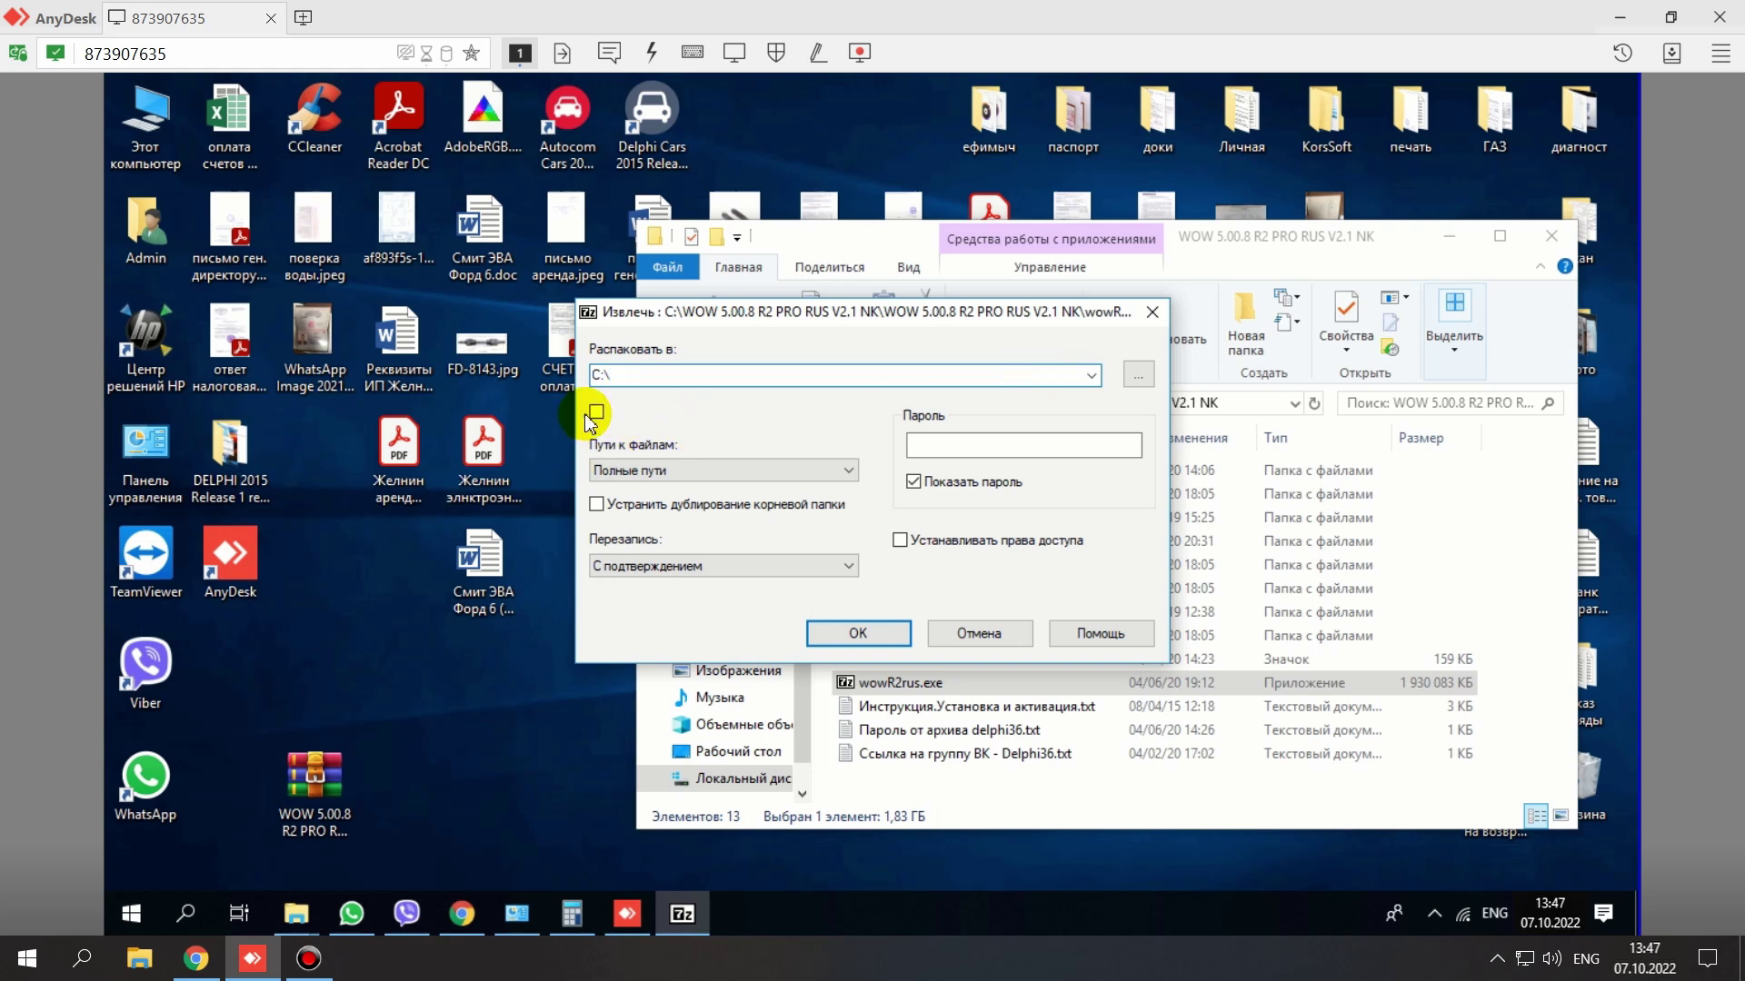
click(596, 413)
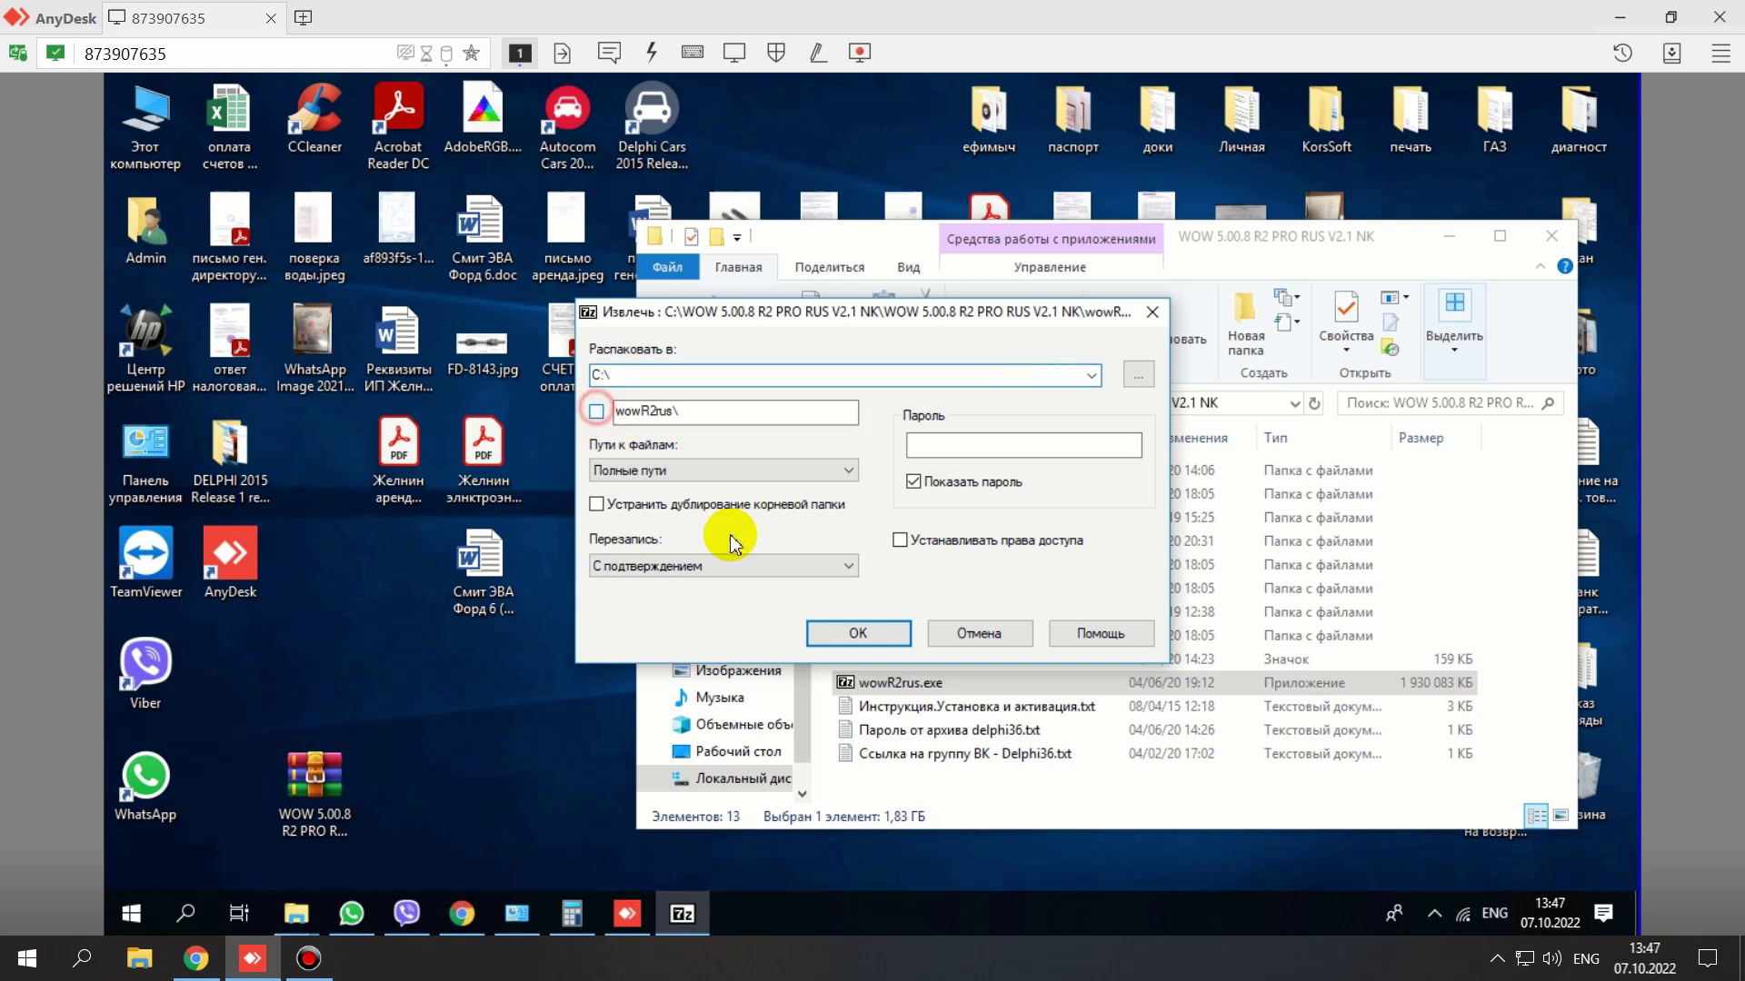
click(876, 641)
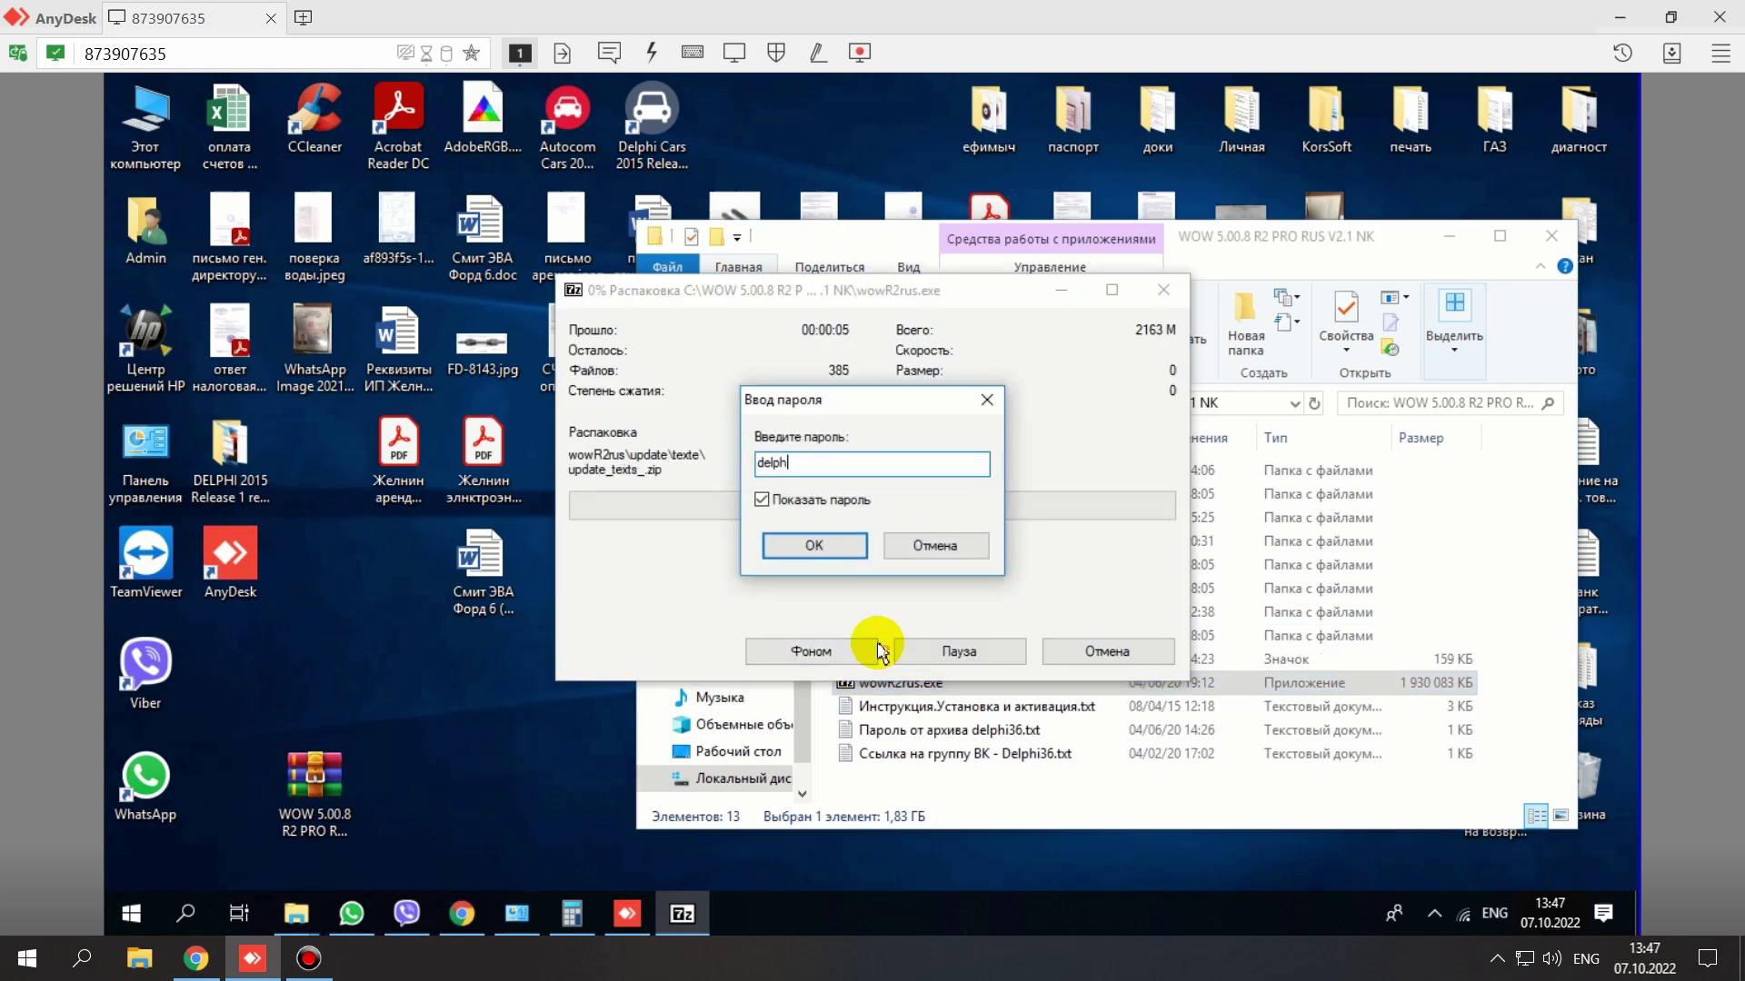
key(Return)
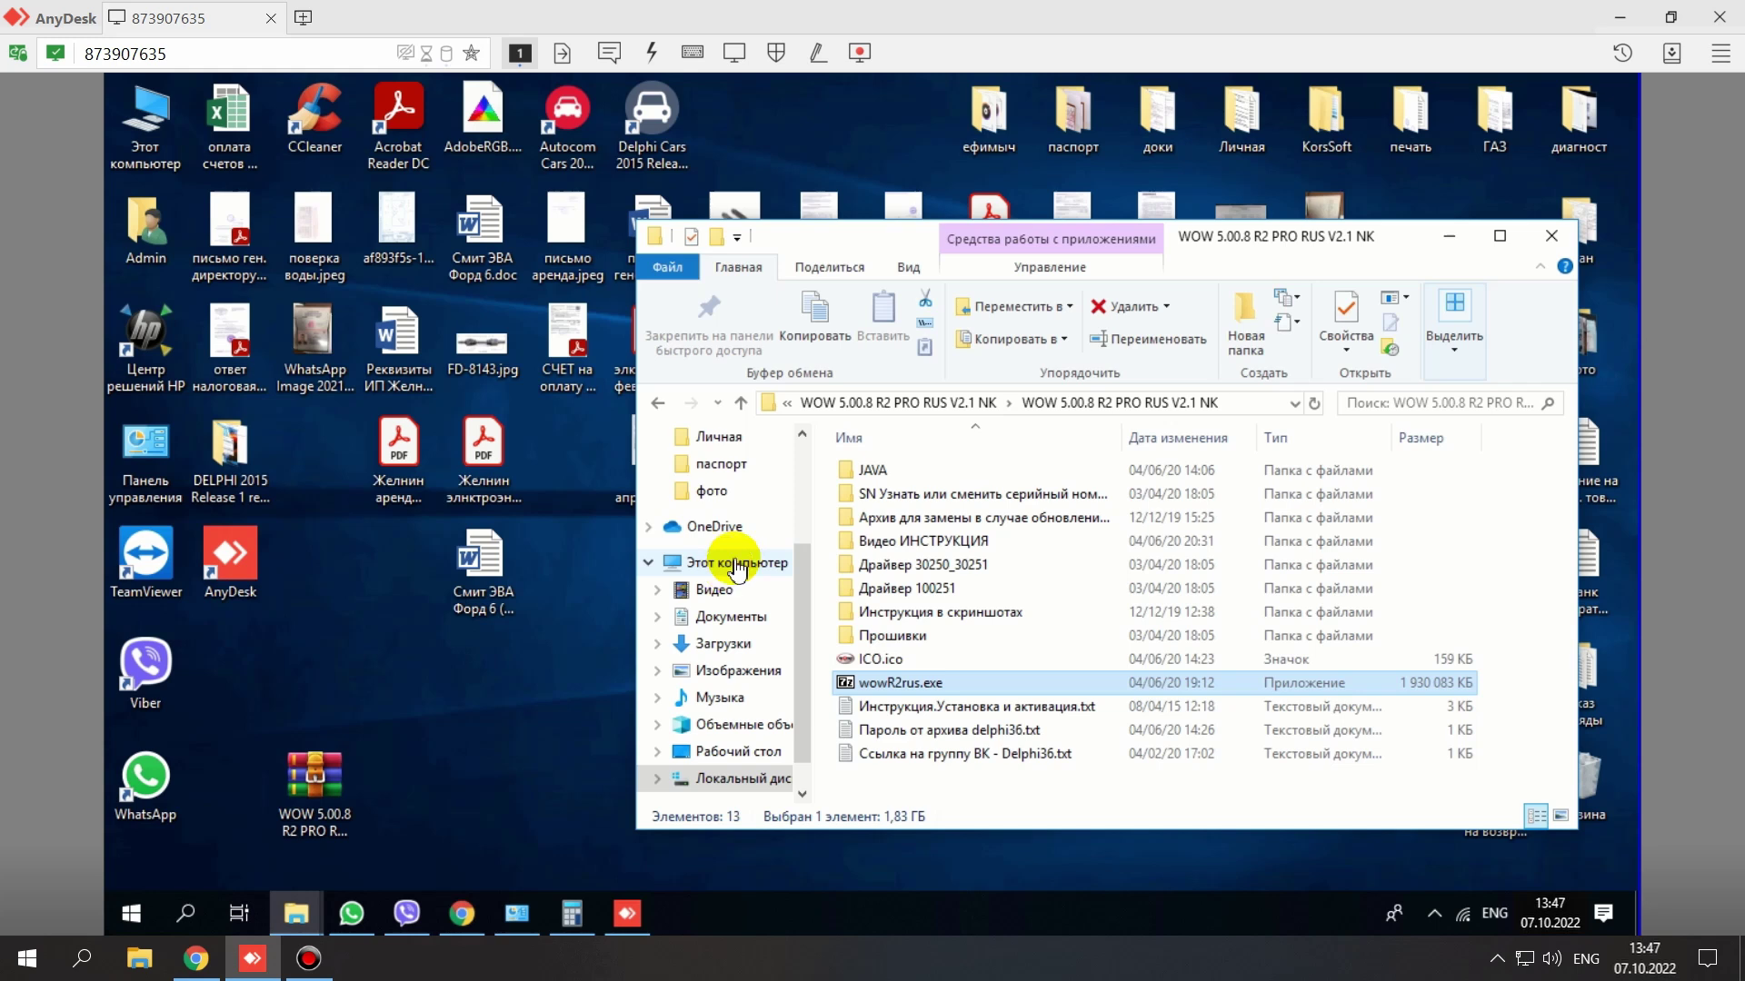
Open the extracted C:\wowR2rus folder and scroll to start_wow.exe.
click(658, 406)
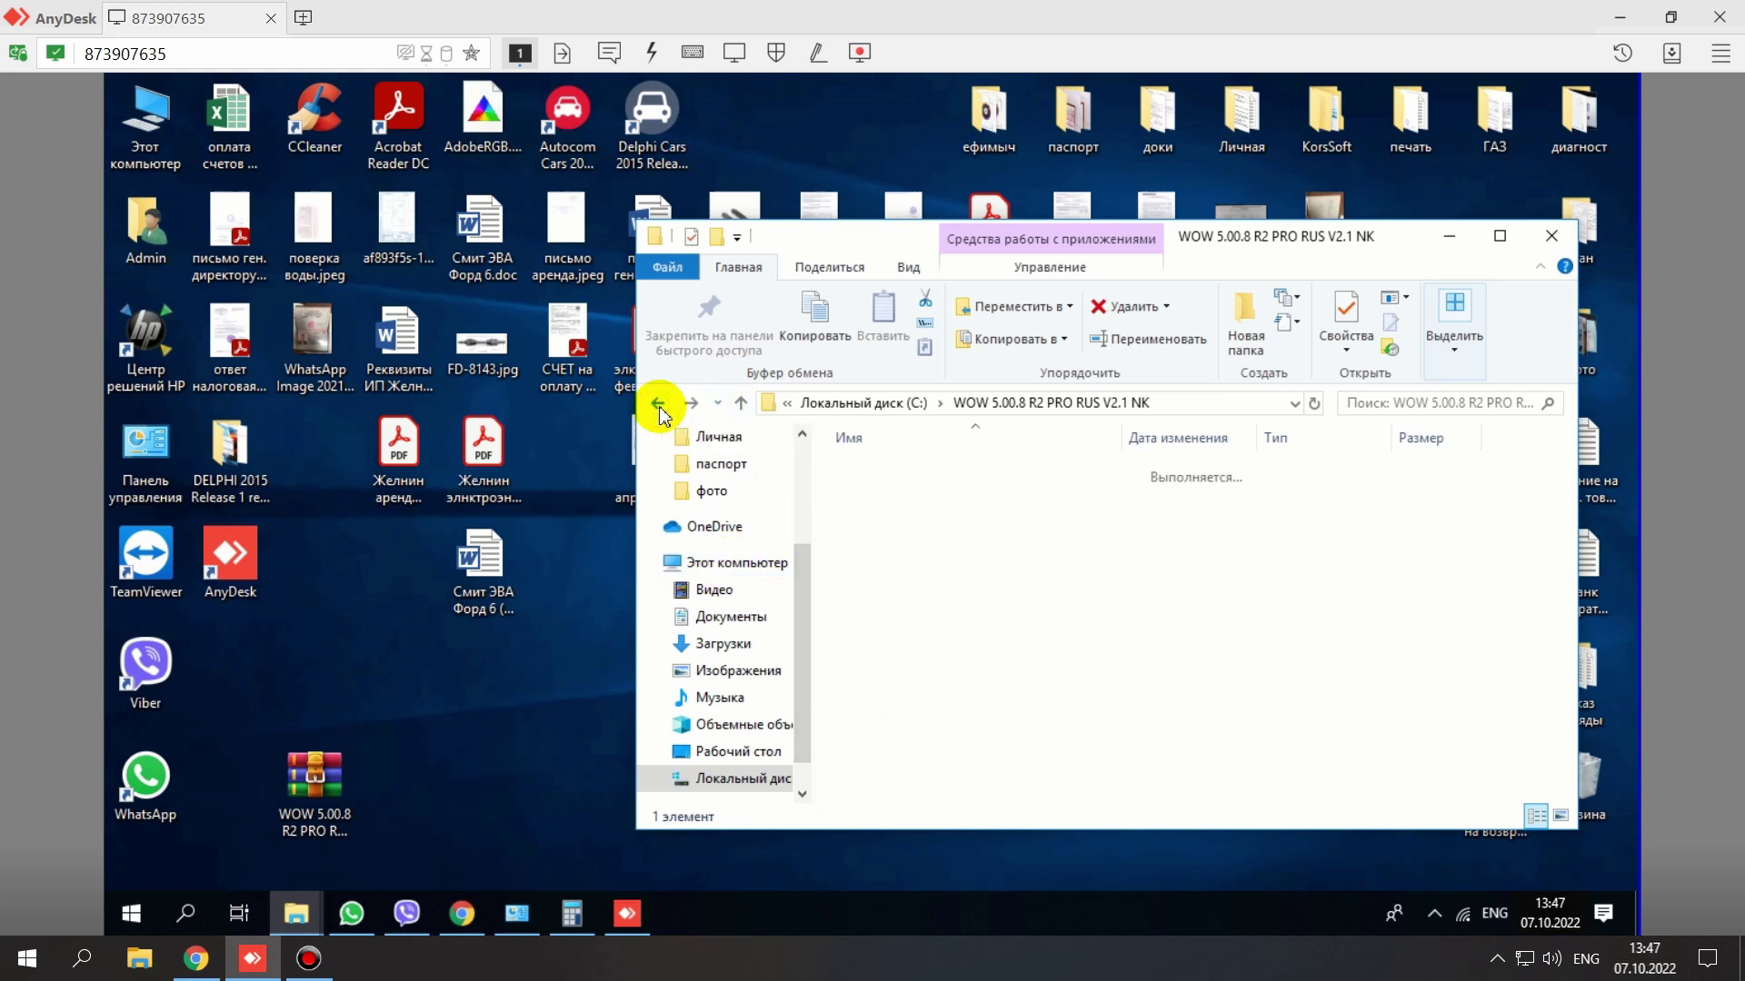
click(900, 409)
scroll(896, 768, down, 1)
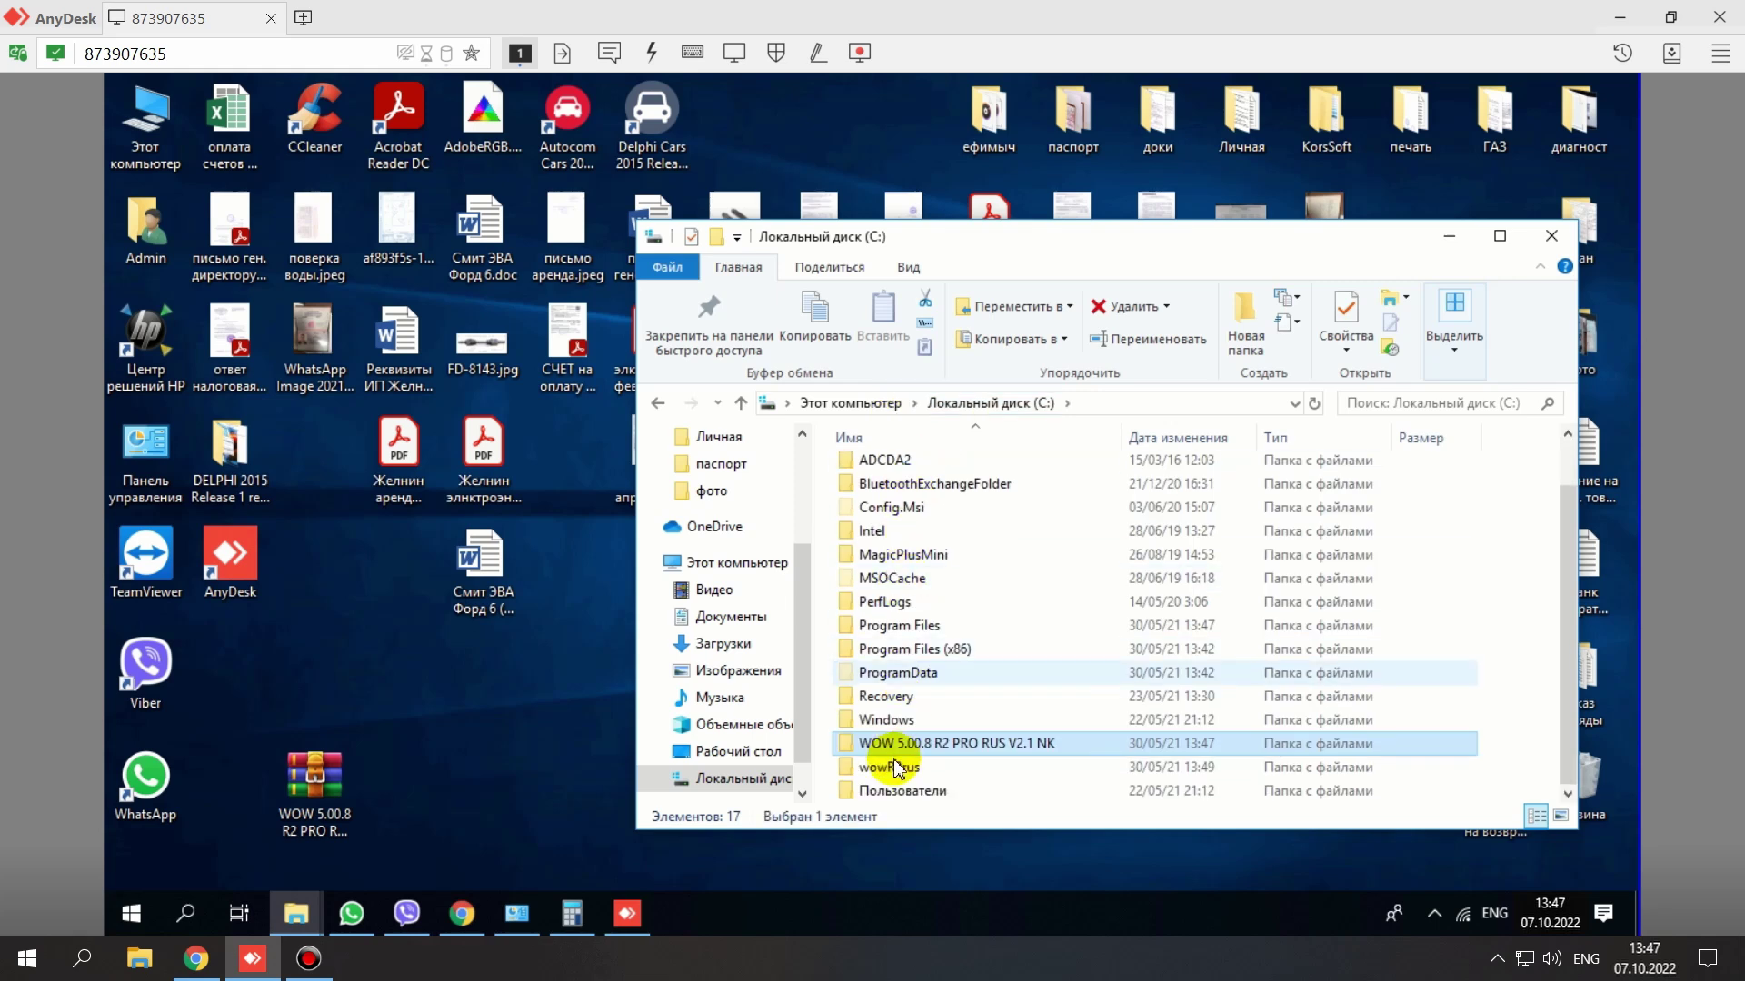
double_click(895, 767)
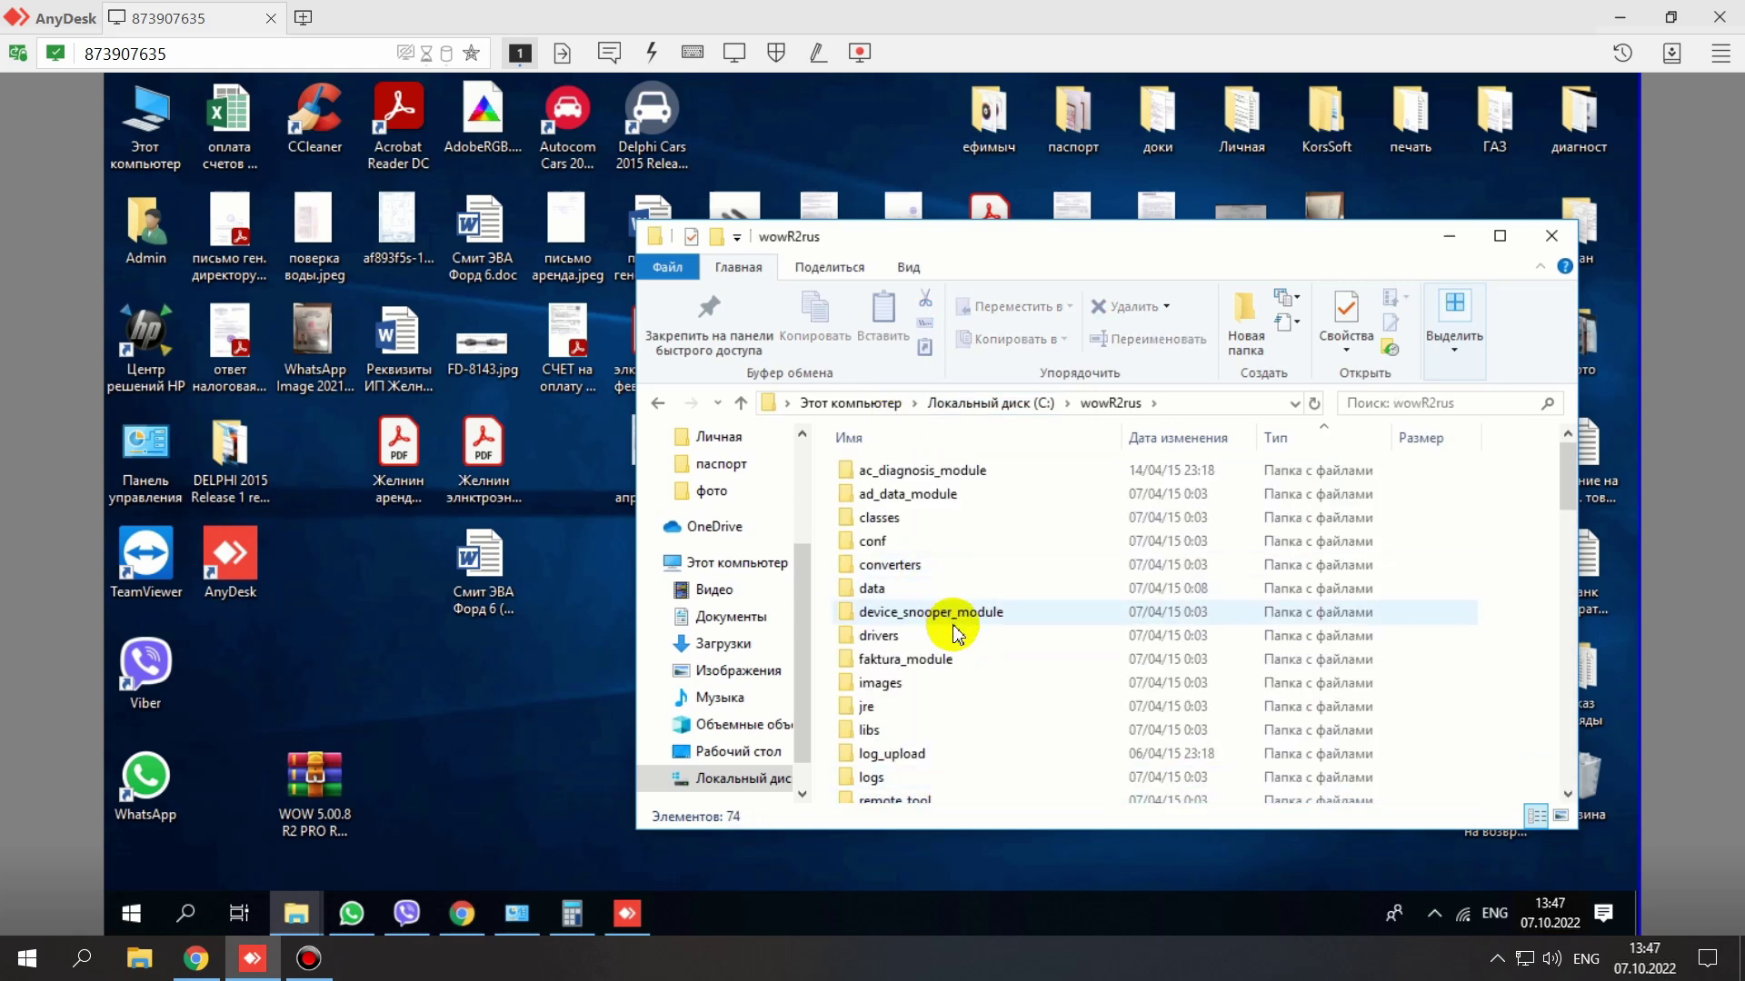
scroll(956, 633, down, 6)
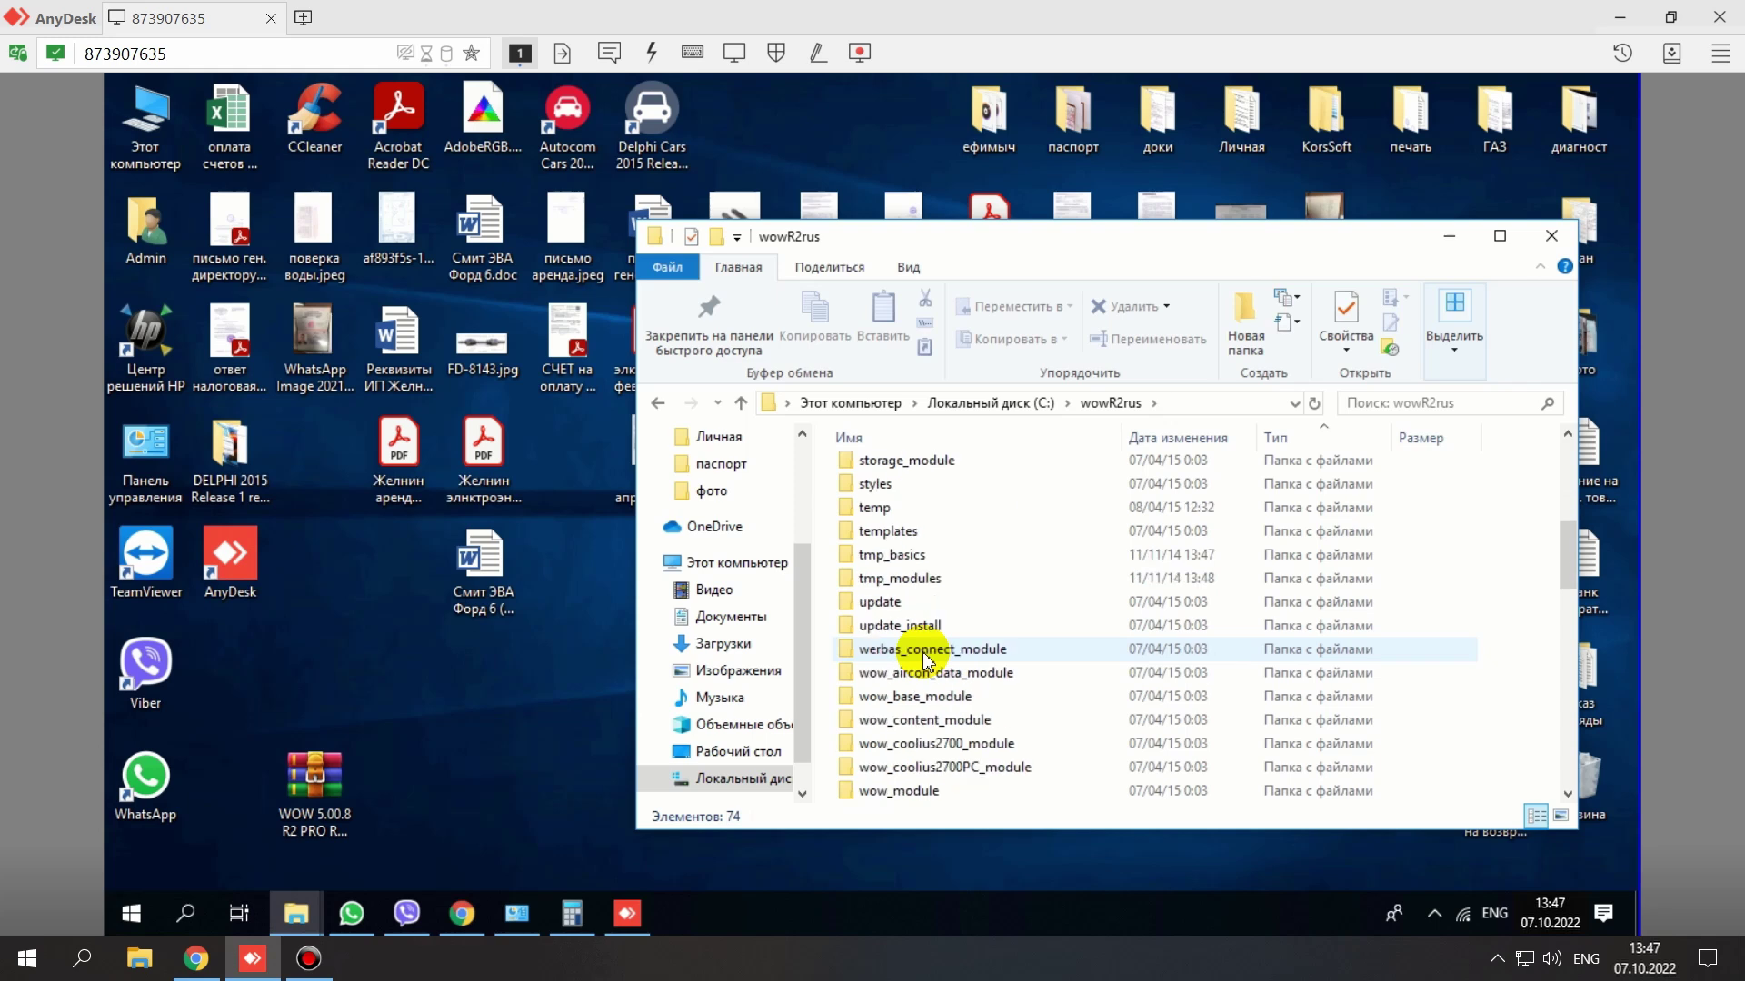
scroll(927, 661, down, 5)
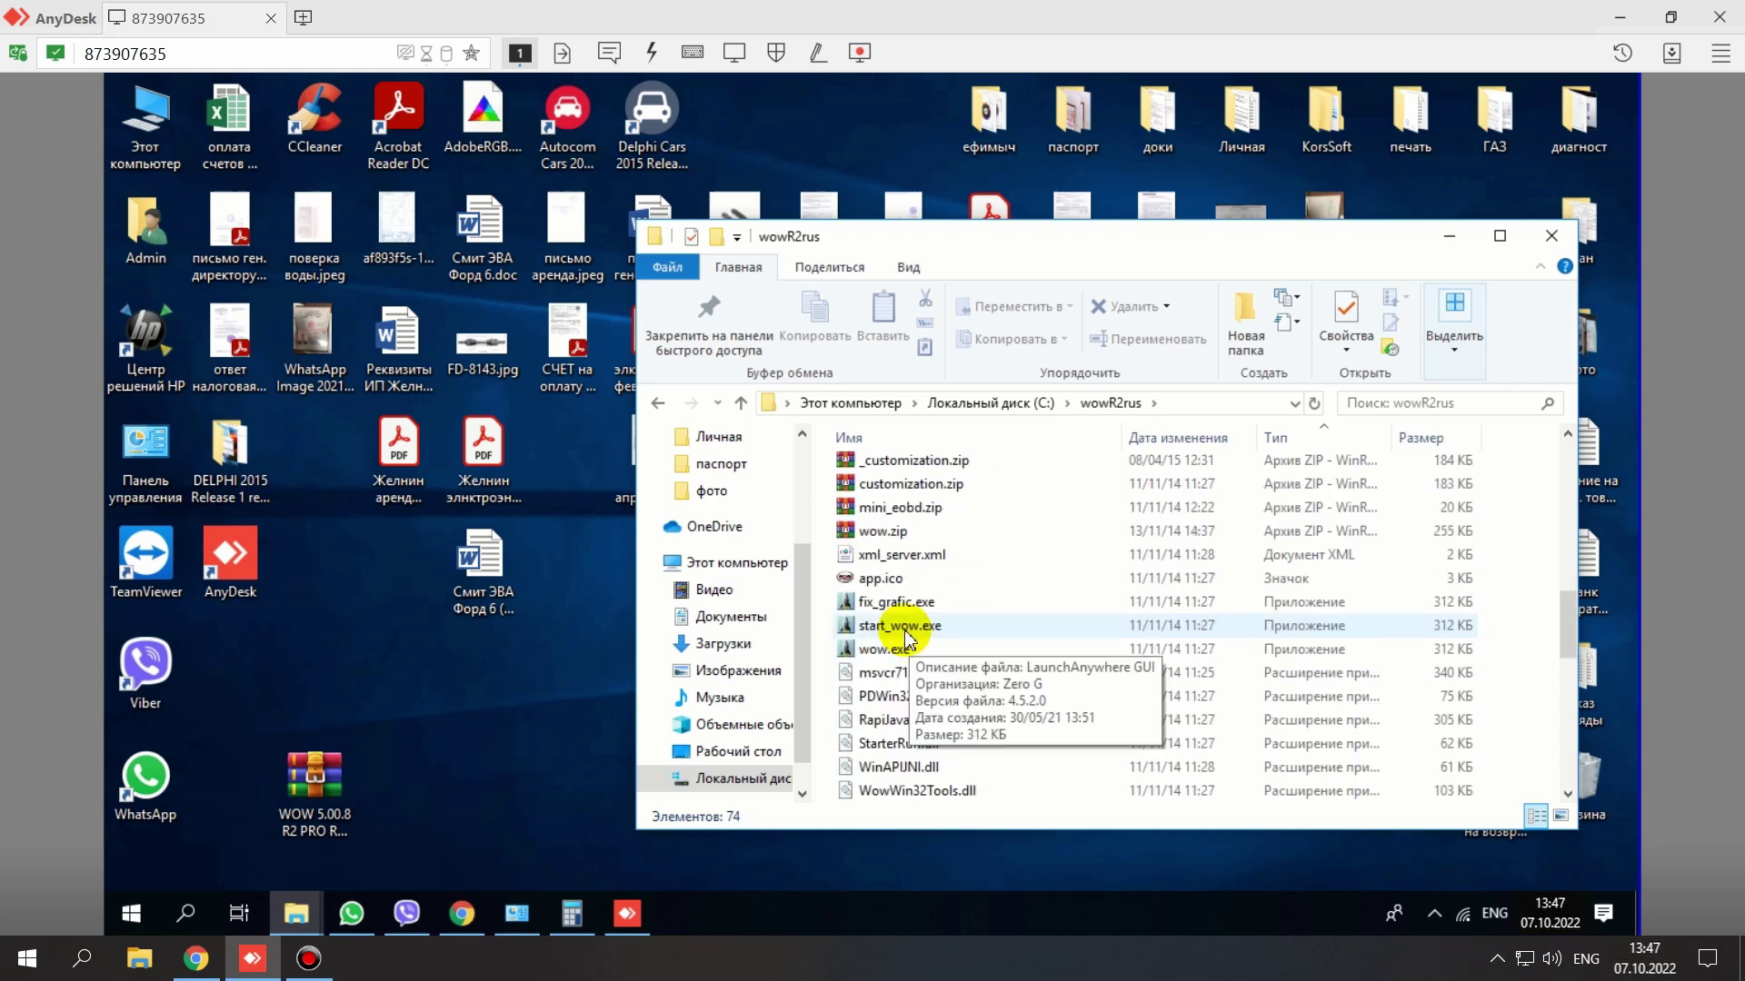
click(923, 652)
scroll(924, 656, down, 8)
scroll(923, 656, down, 2)
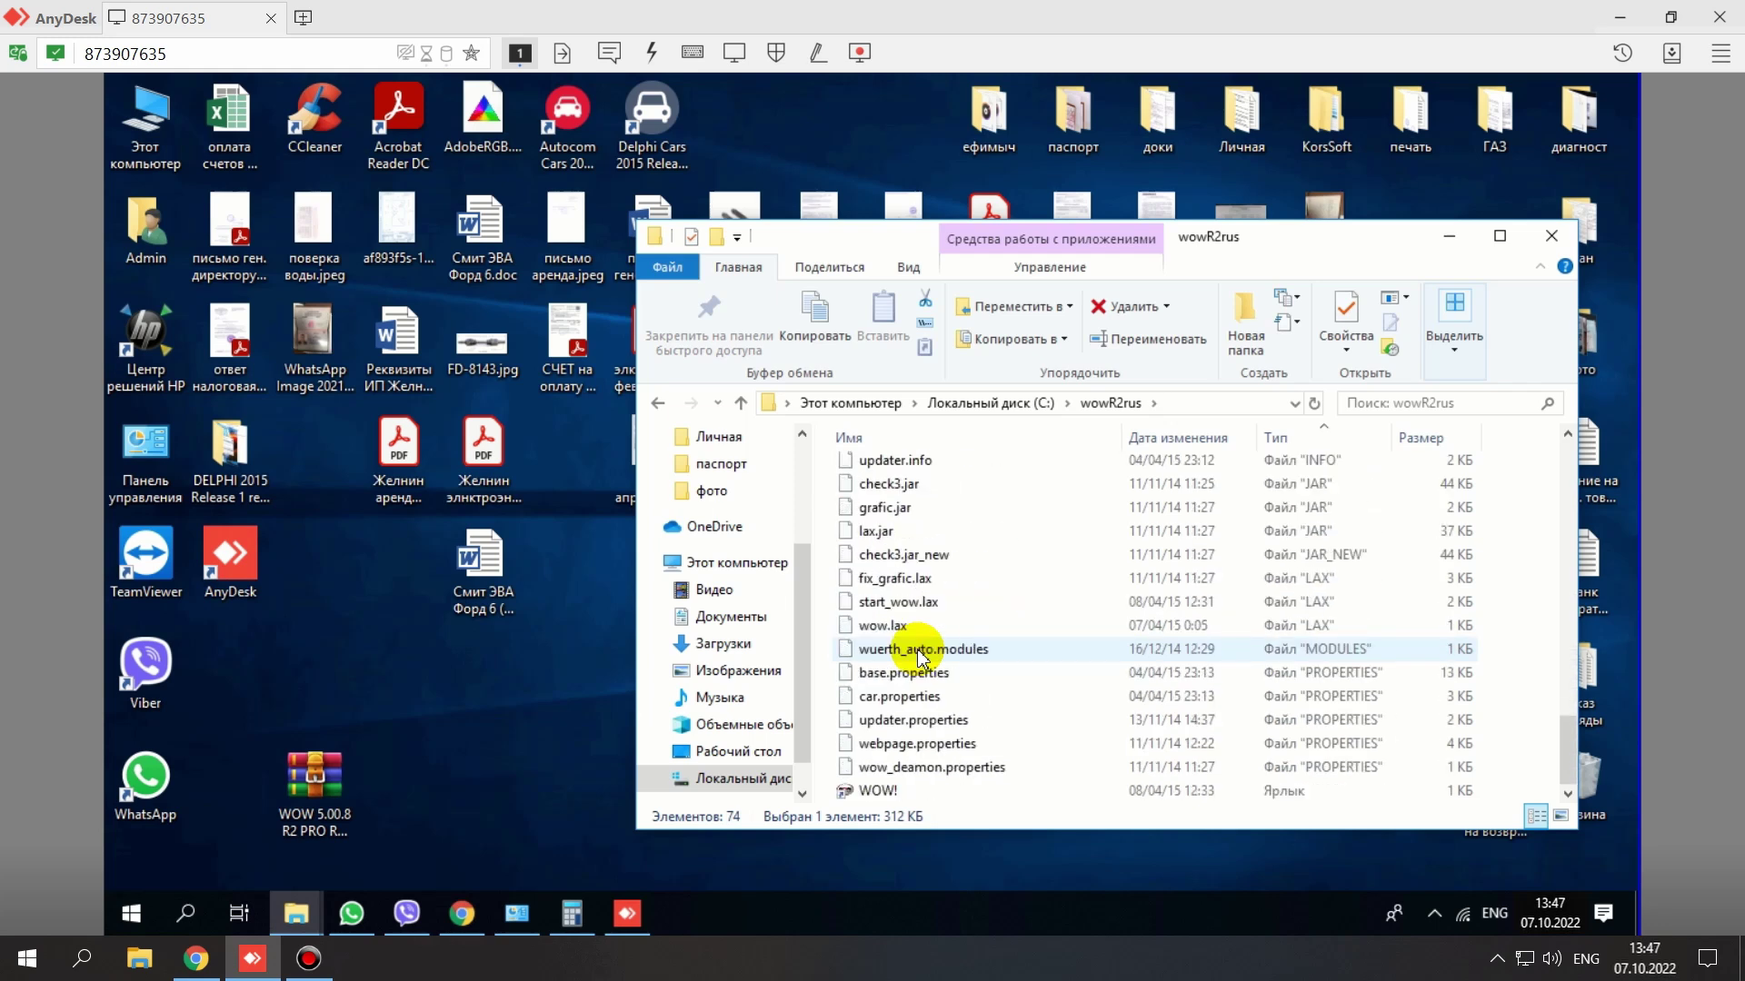
scroll(920, 656, up, 15)
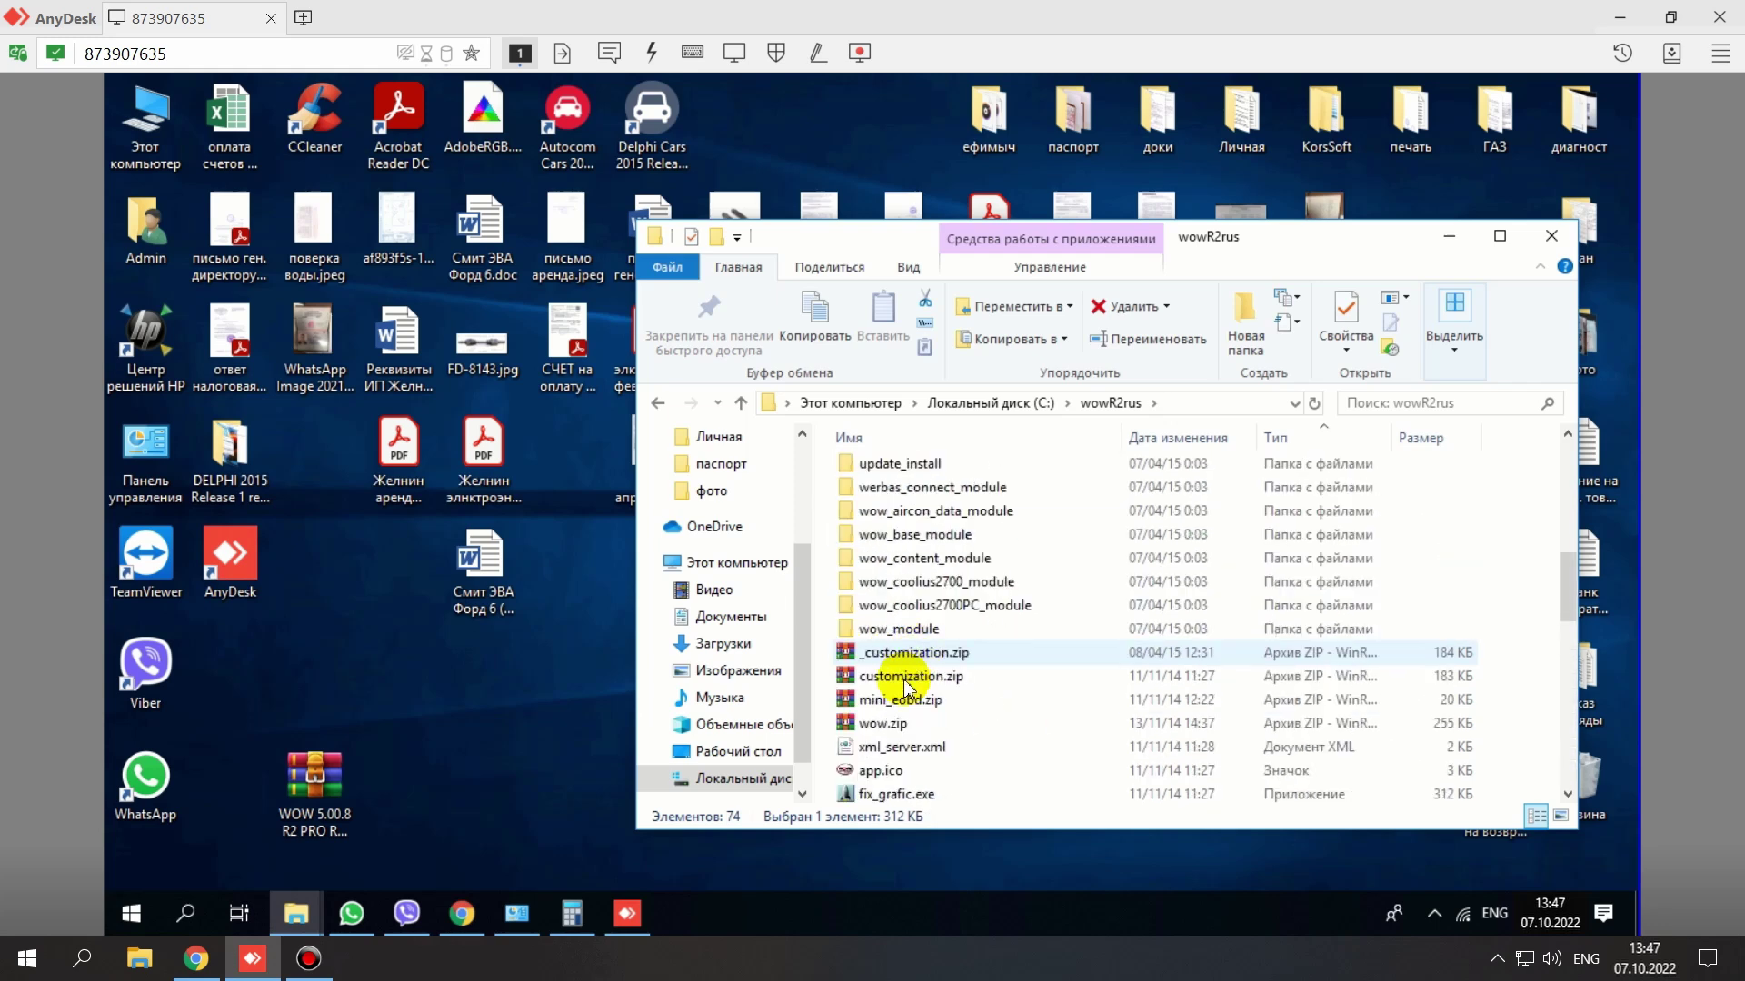
scroll(900, 714, down, 1)
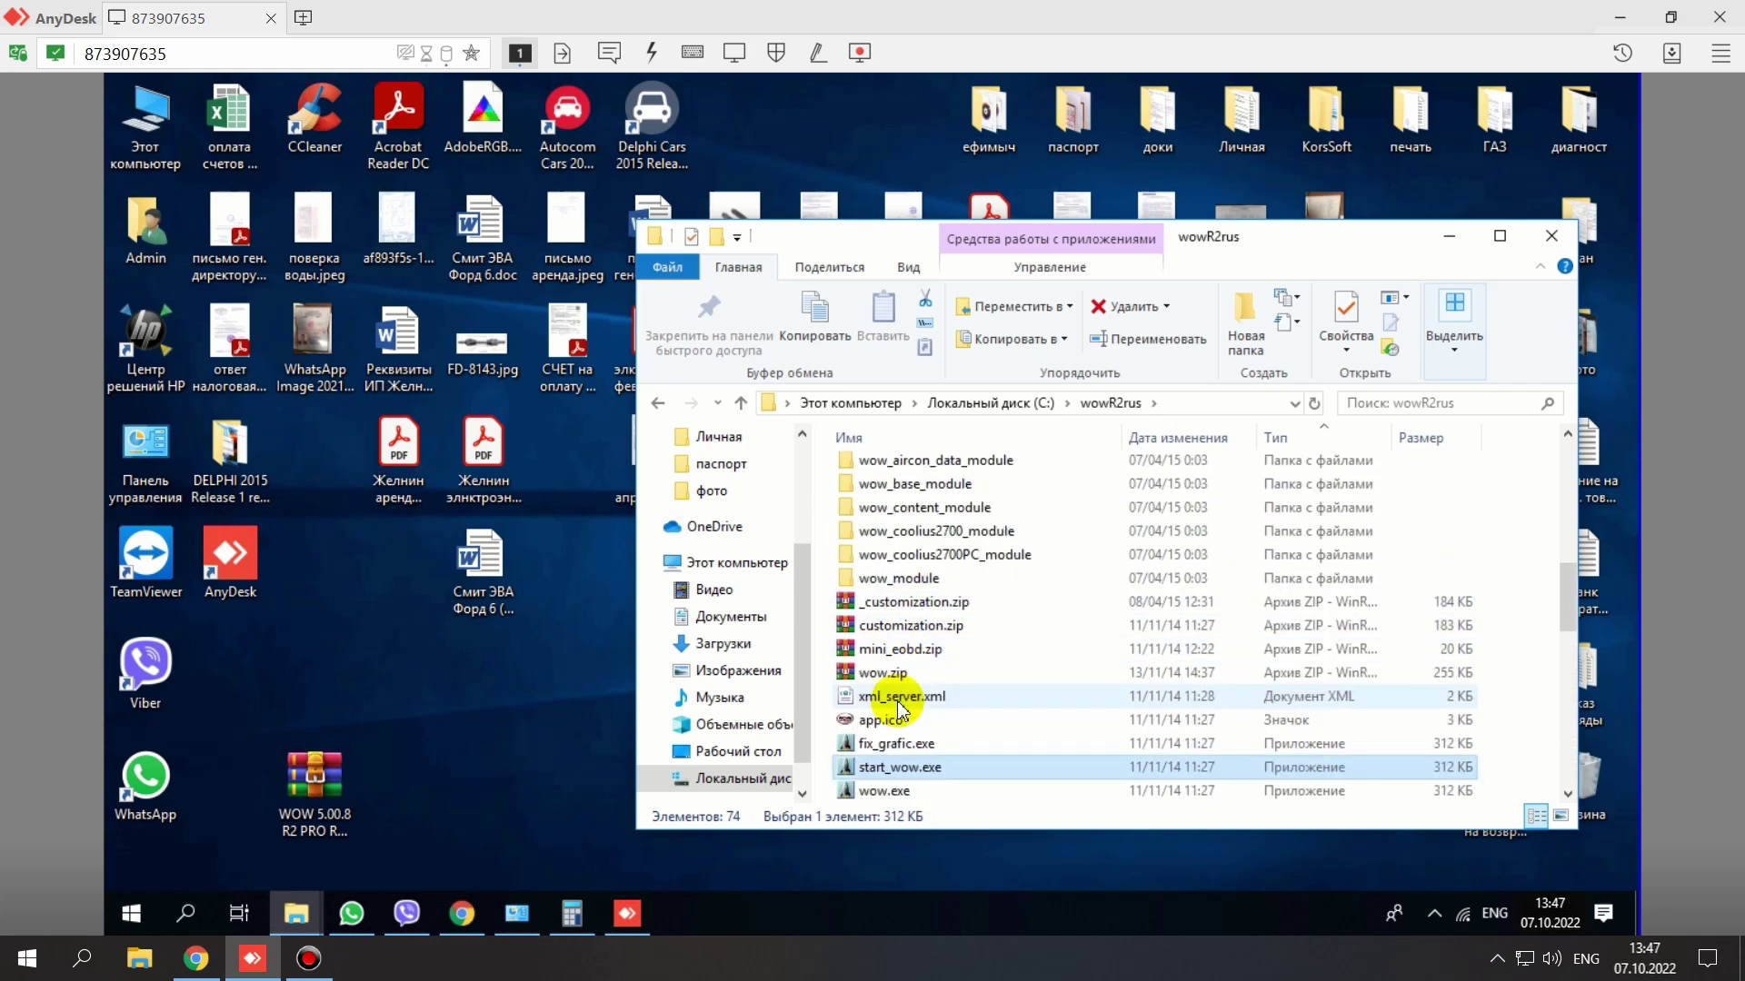
Send start_wow.exe to the desktop as a shortcut, then close the folder window.
right_click(900, 771)
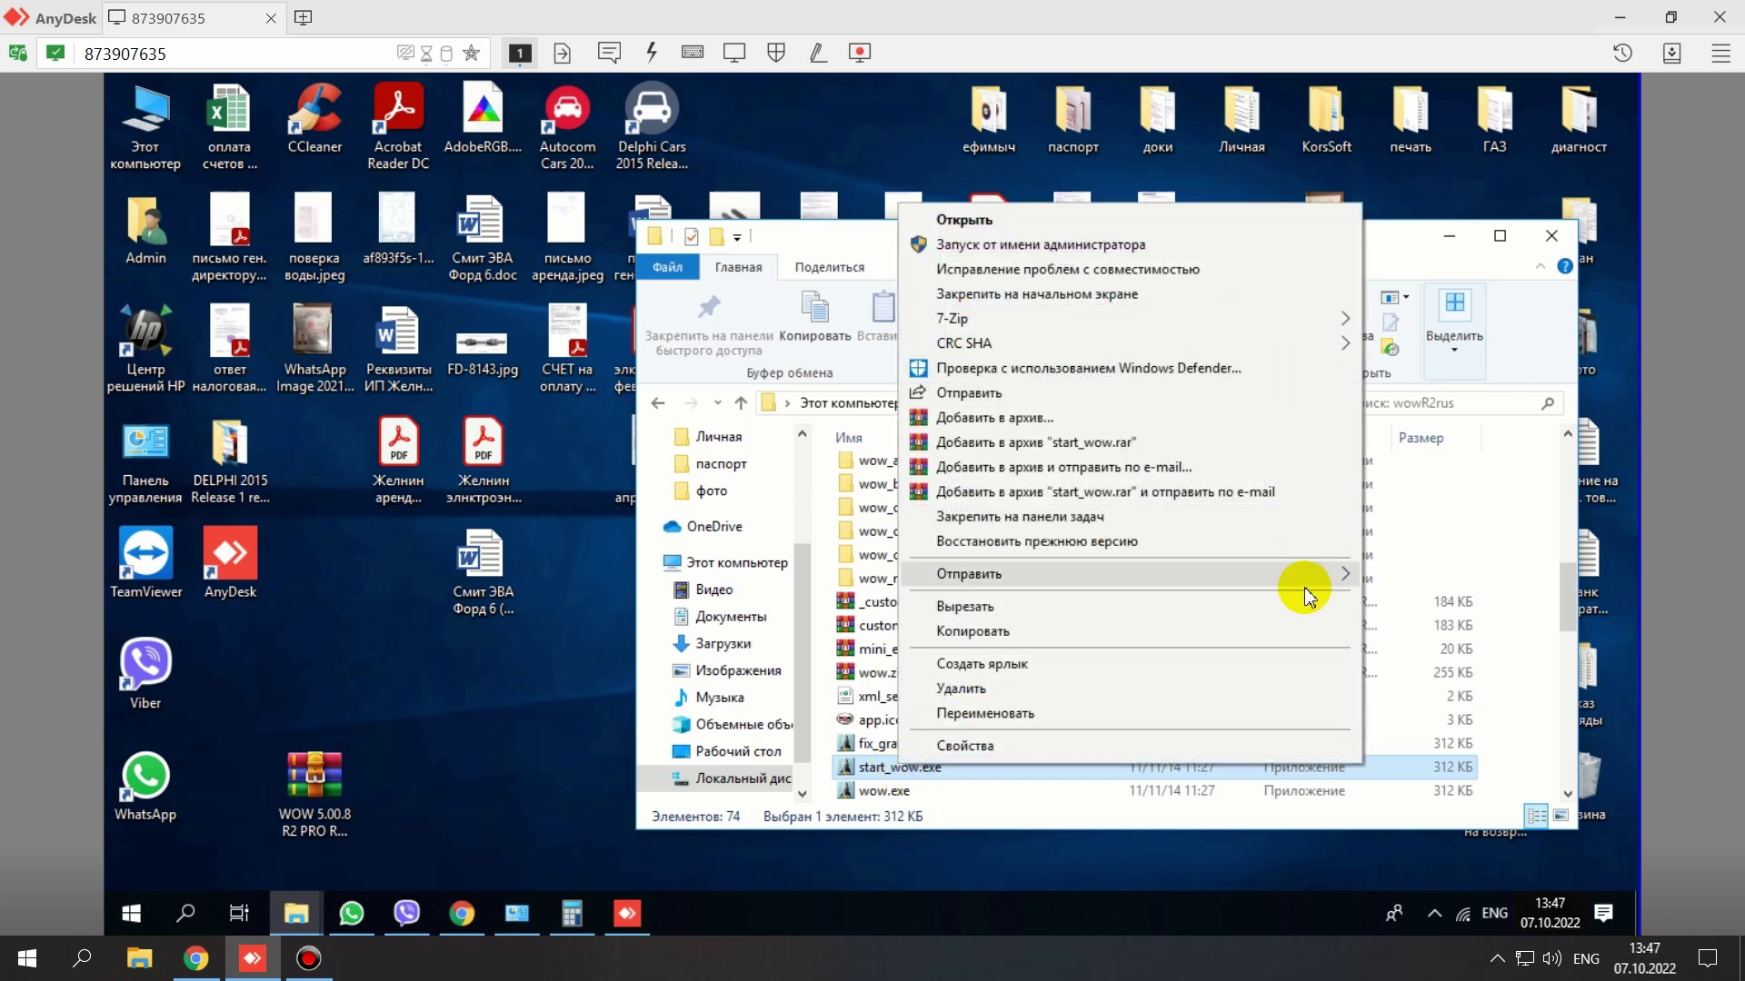
mouse_move(1172, 577)
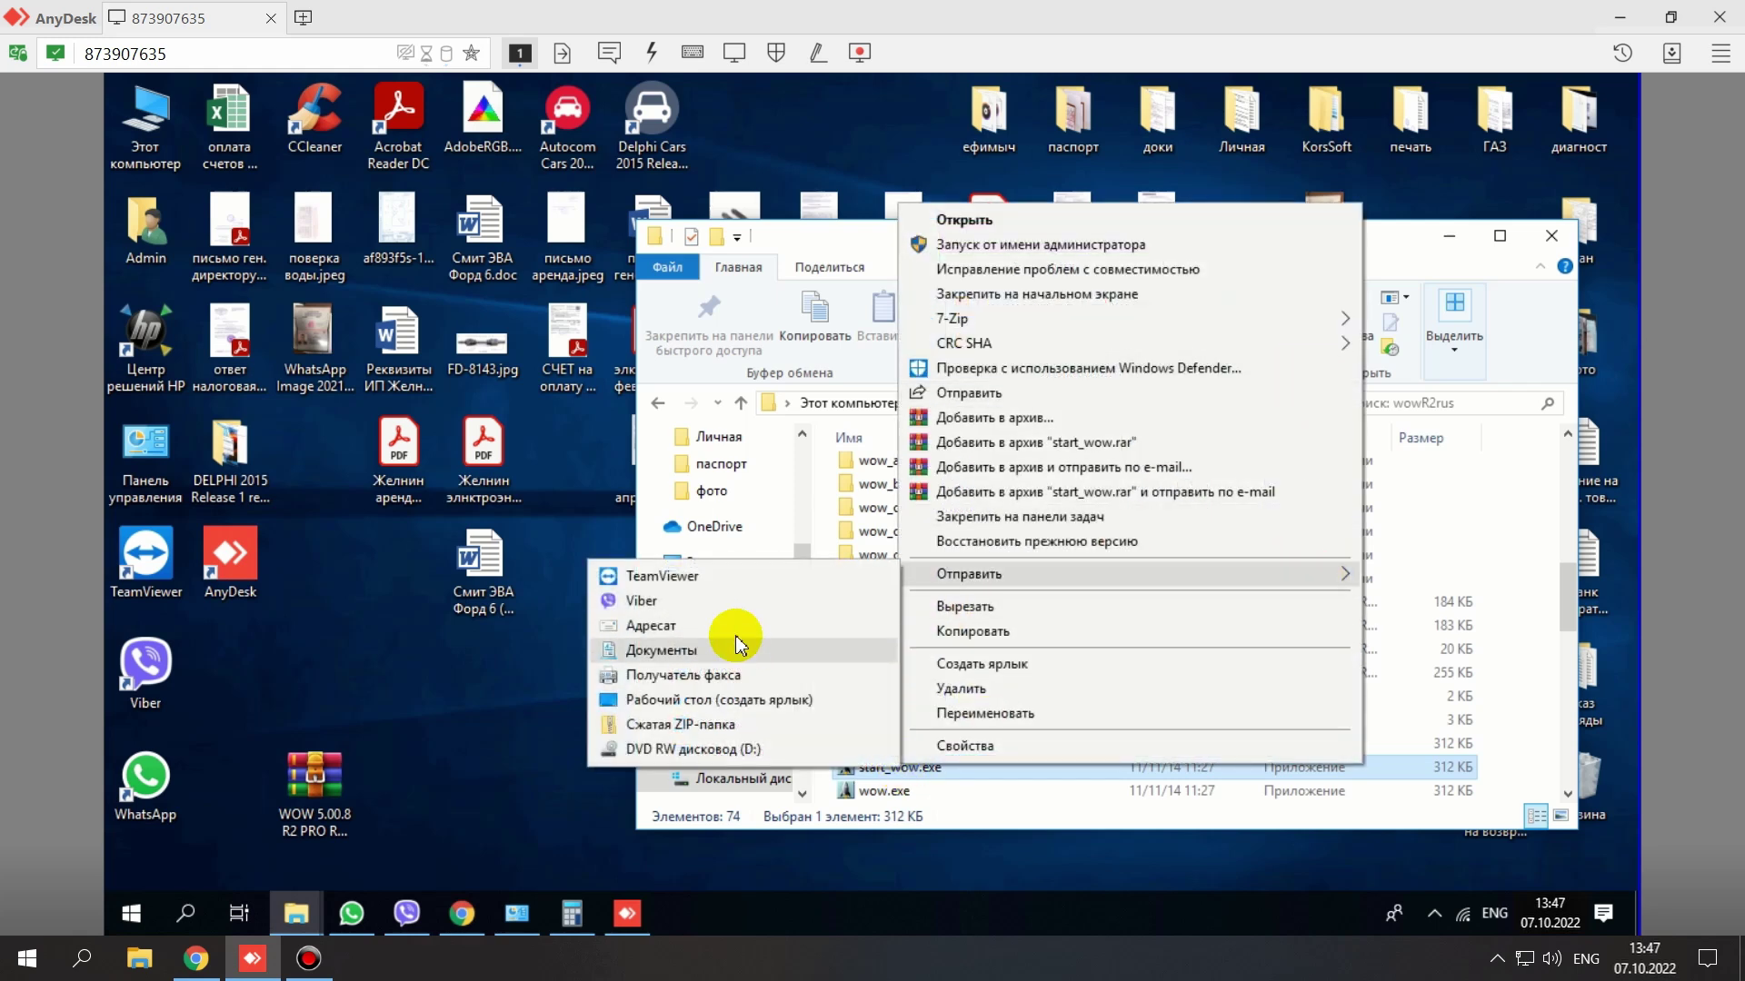
click(718, 699)
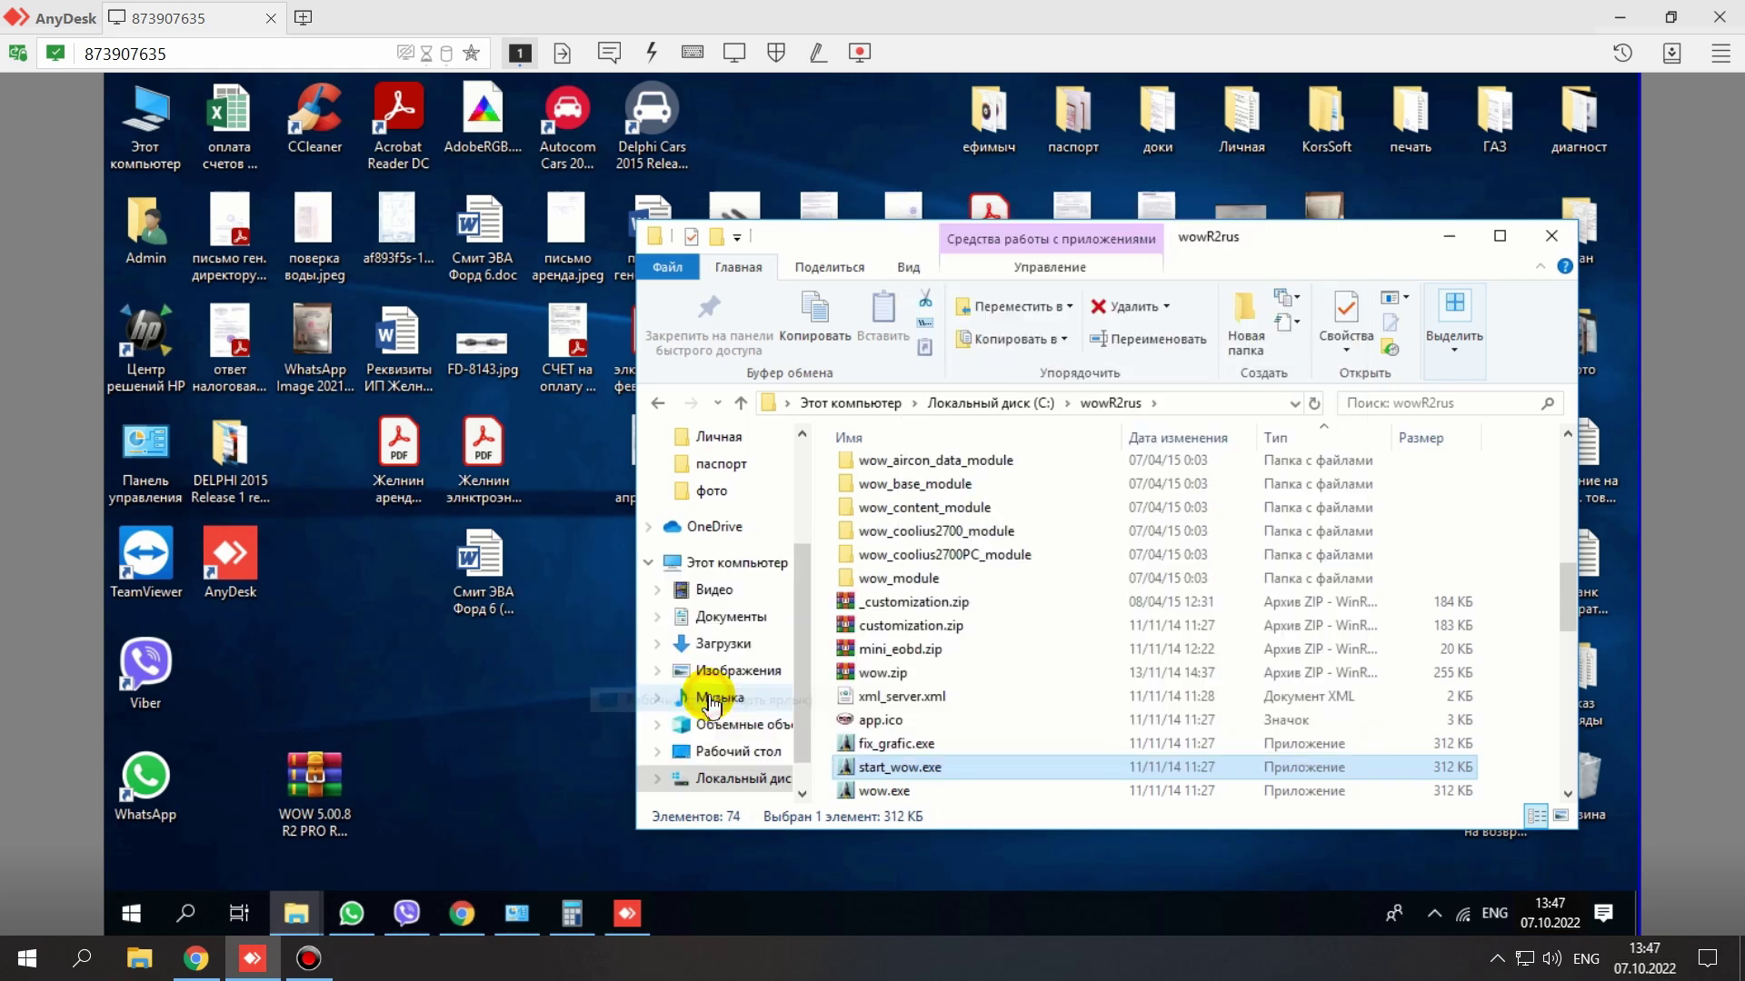
click(491, 728)
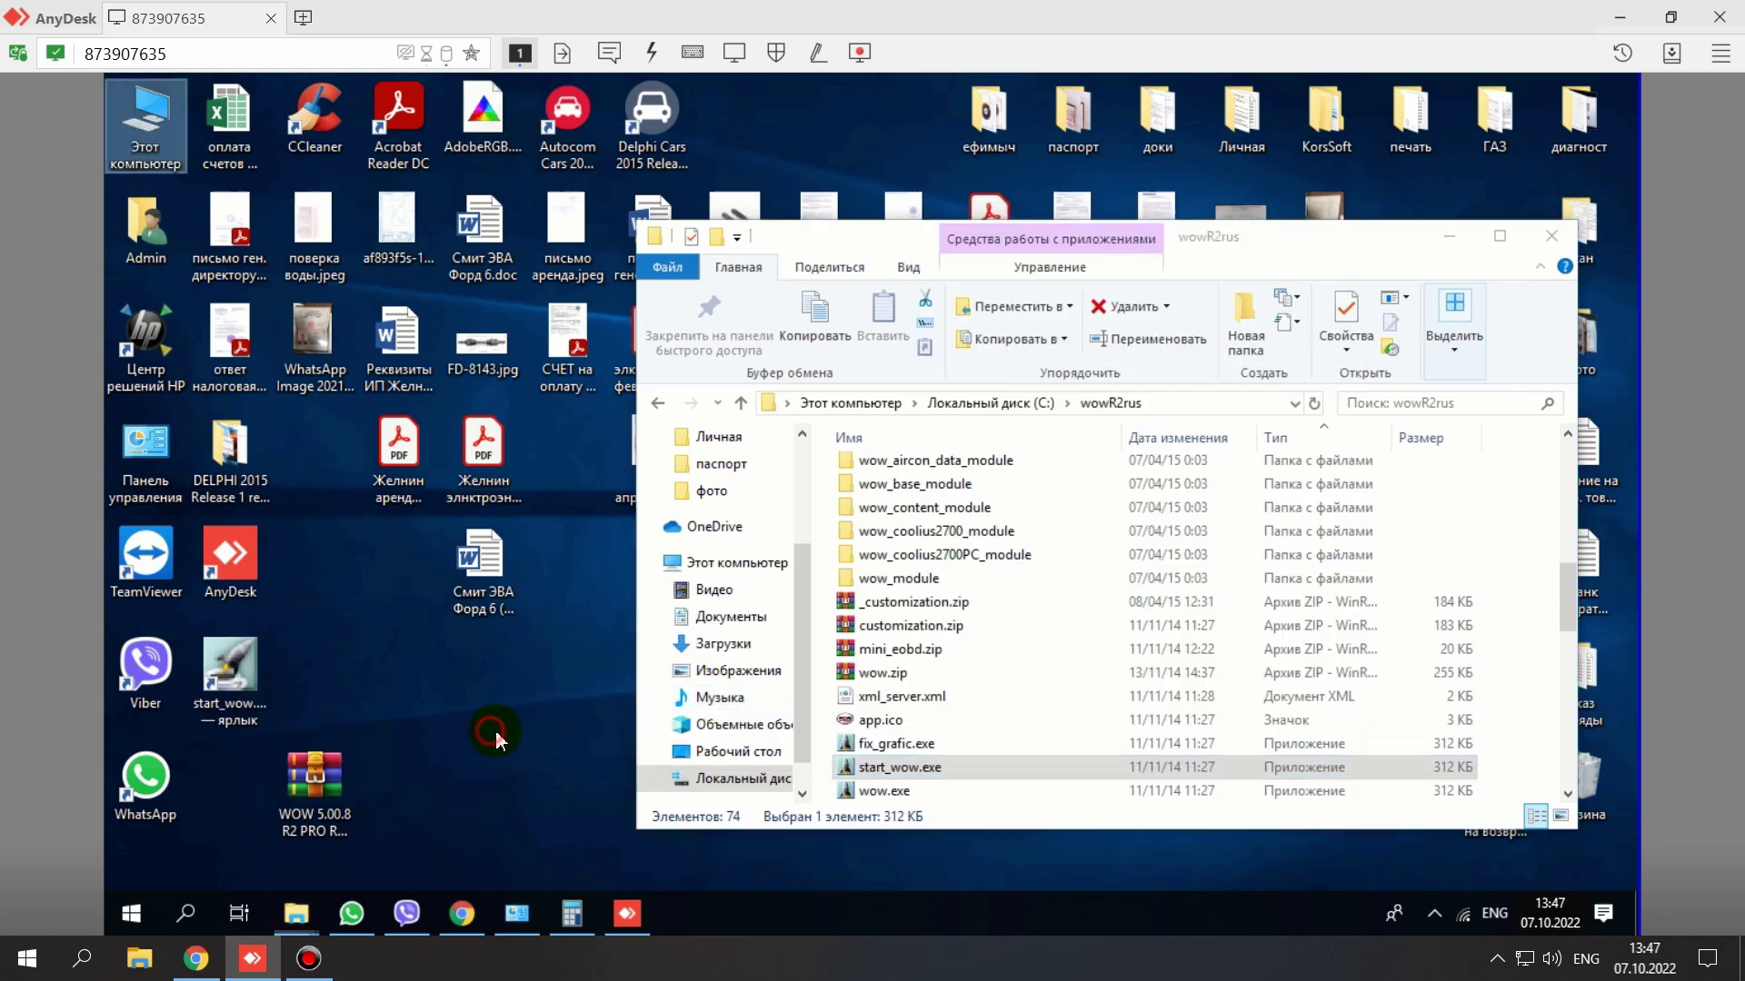
click(1551, 240)
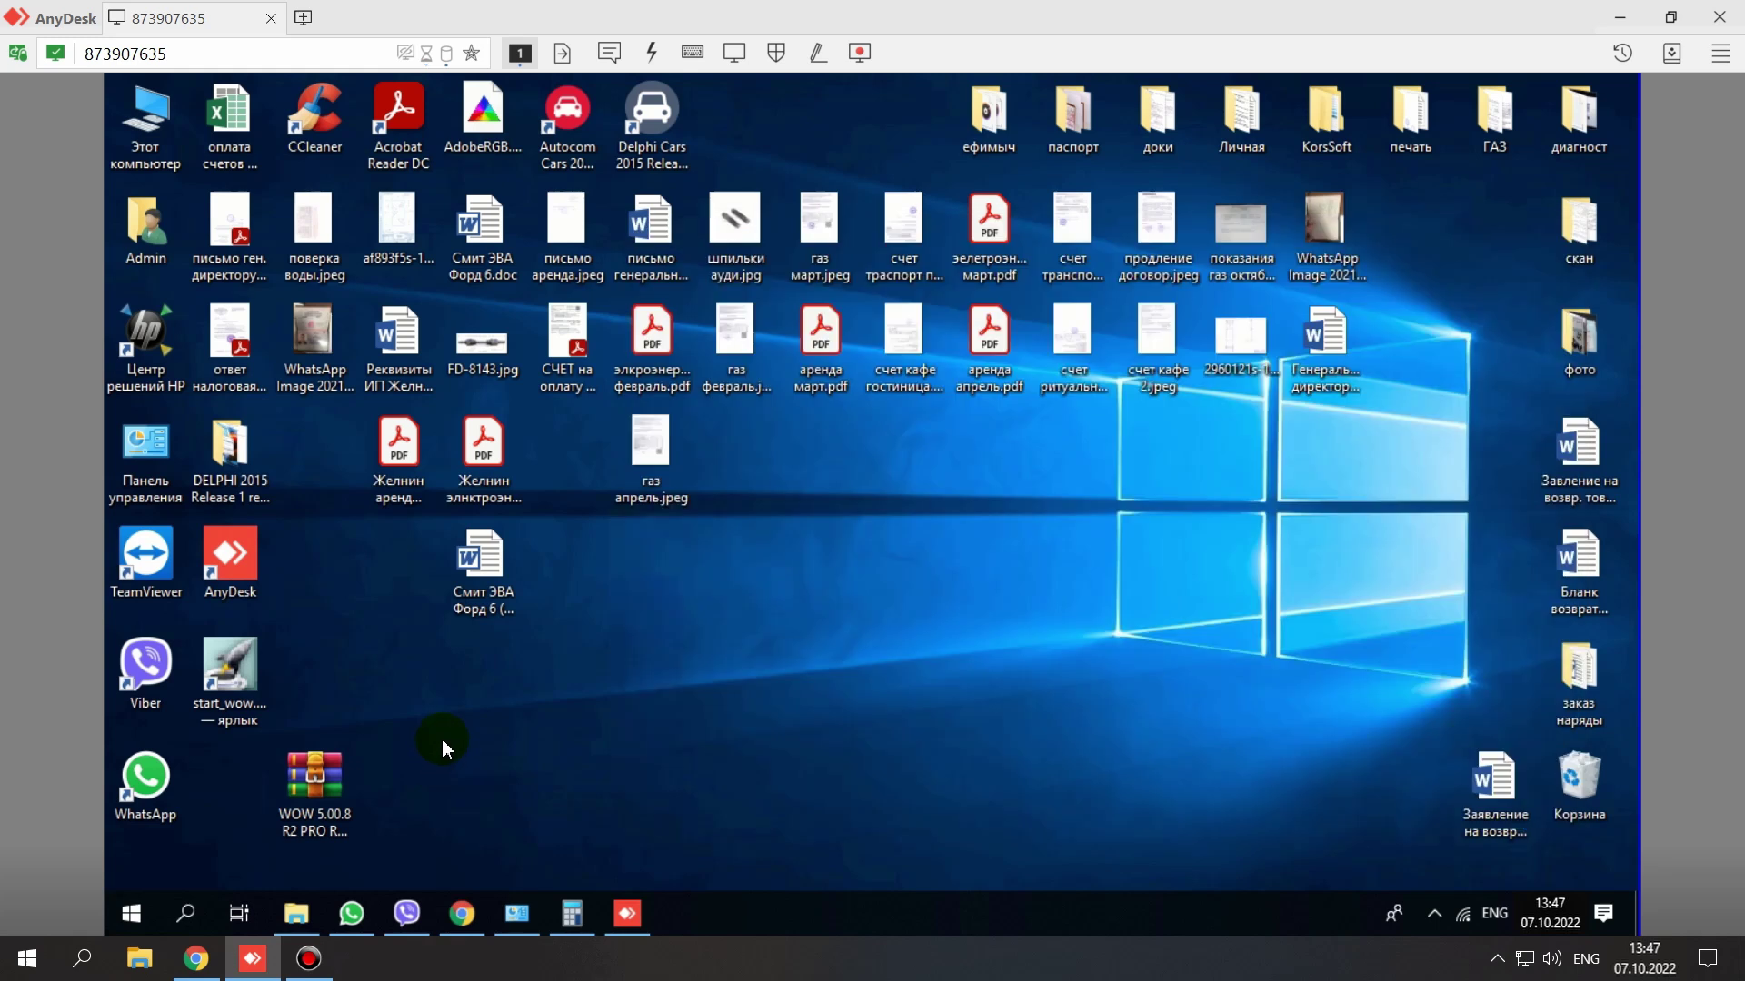
Rename the start_wow shortcut to 'WOW 5.00.8 R2 PRO RUS V2.1 NK', copying the archive's name.
click(222, 675)
click(308, 776)
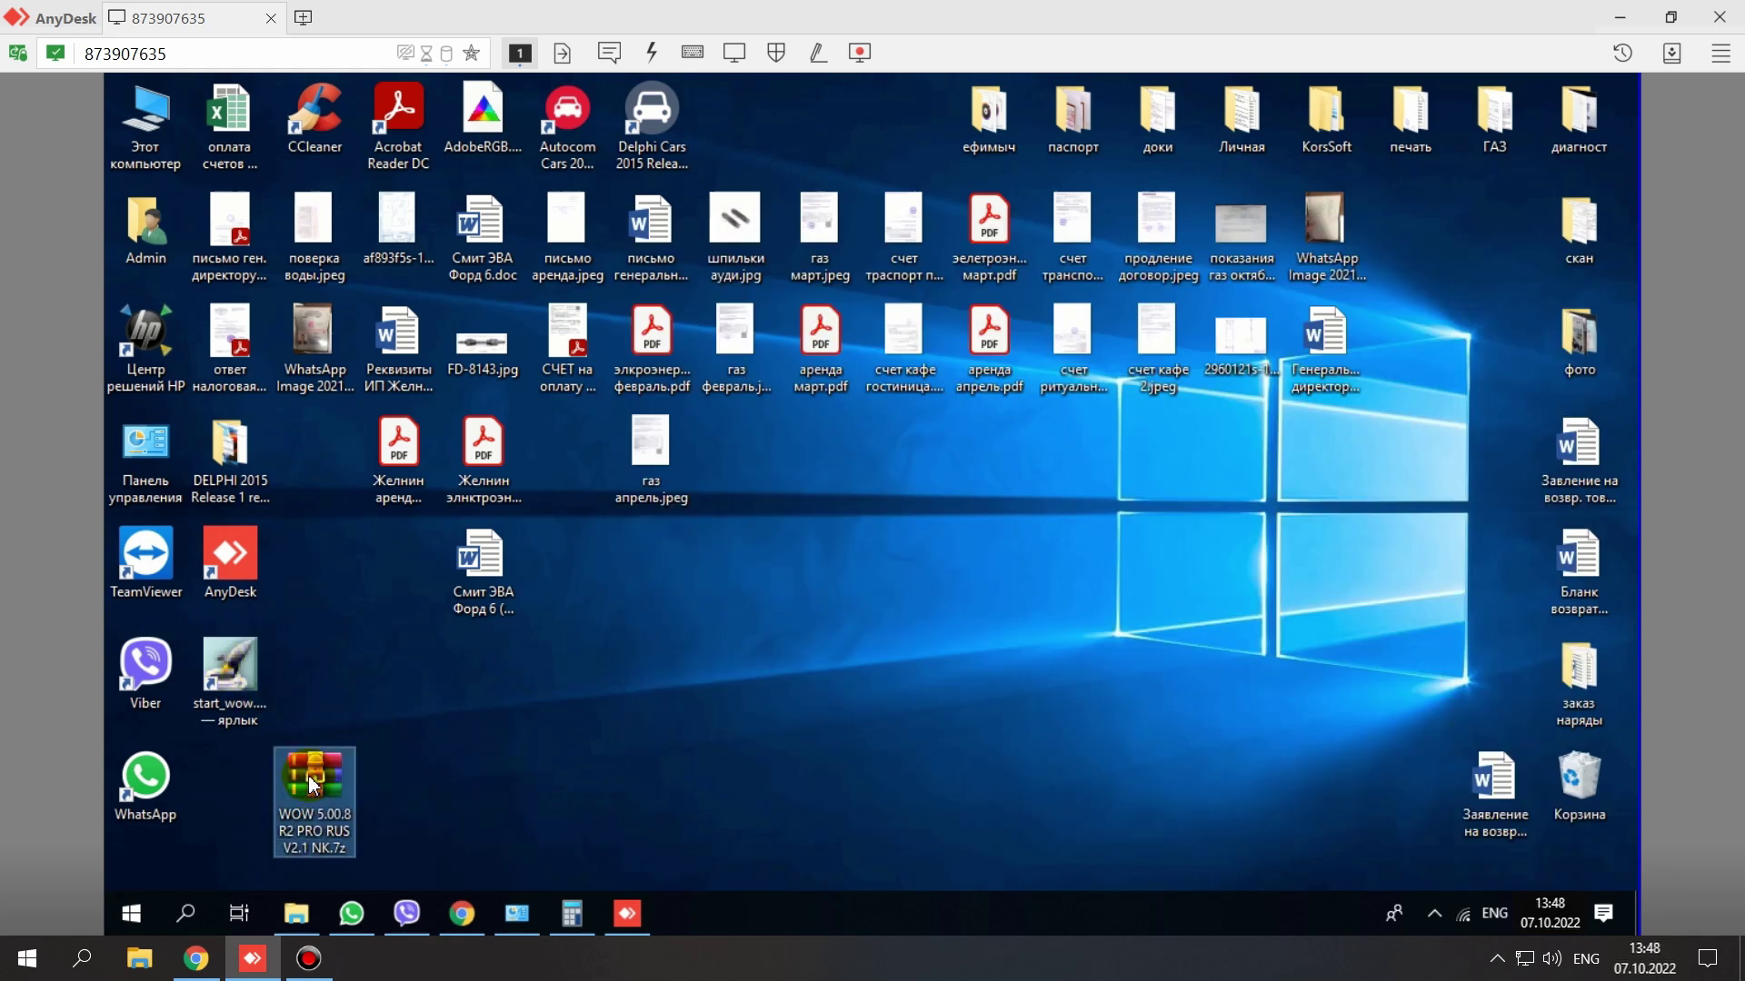
right_click(308, 776)
click(352, 729)
key(ctrl+c)
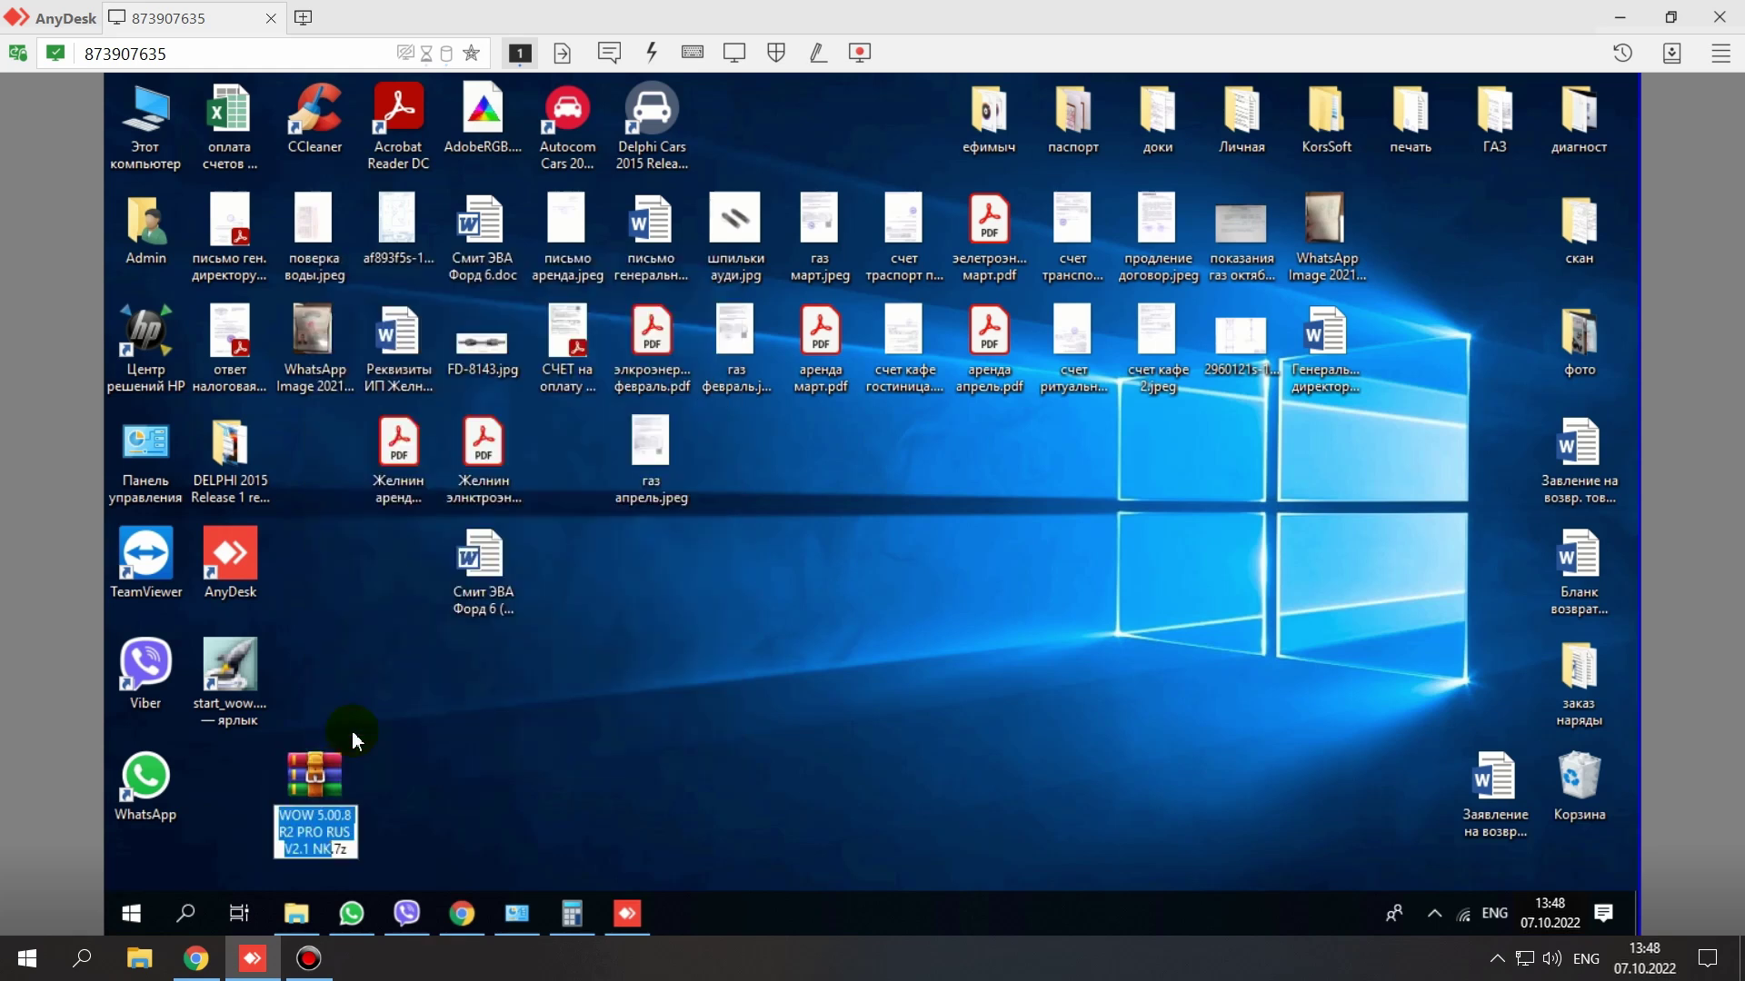
right_click(216, 689)
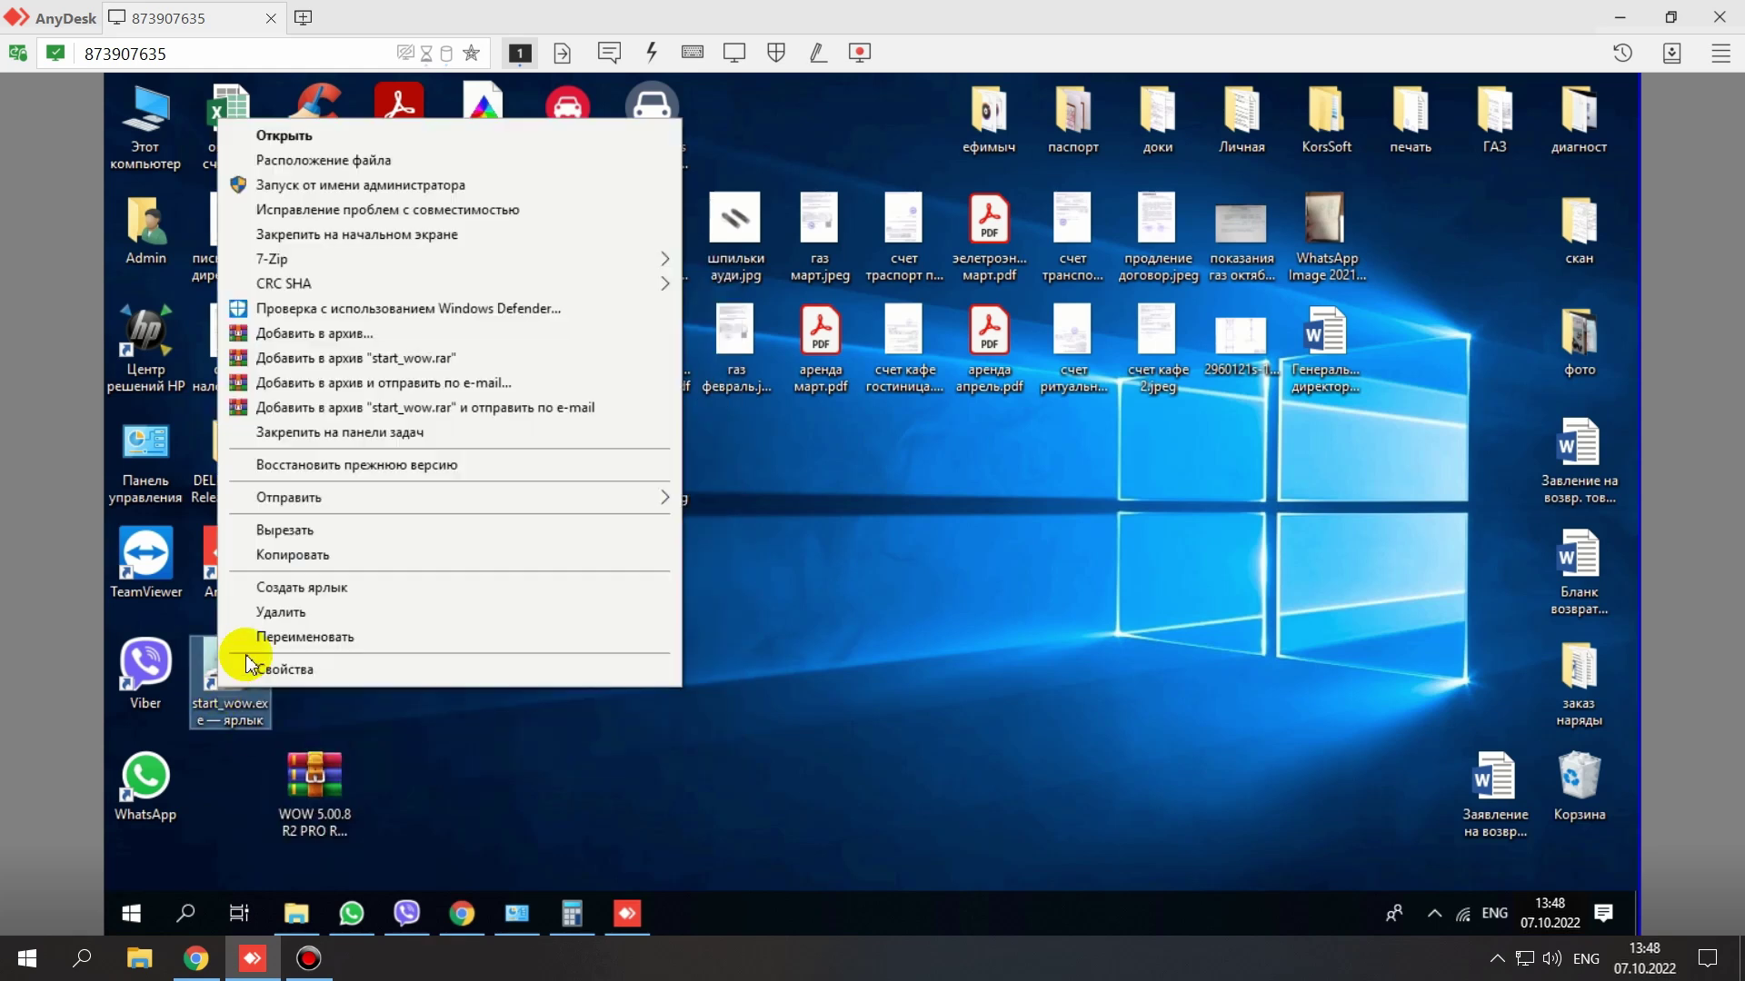
click(260, 638)
key(ctrl+v)
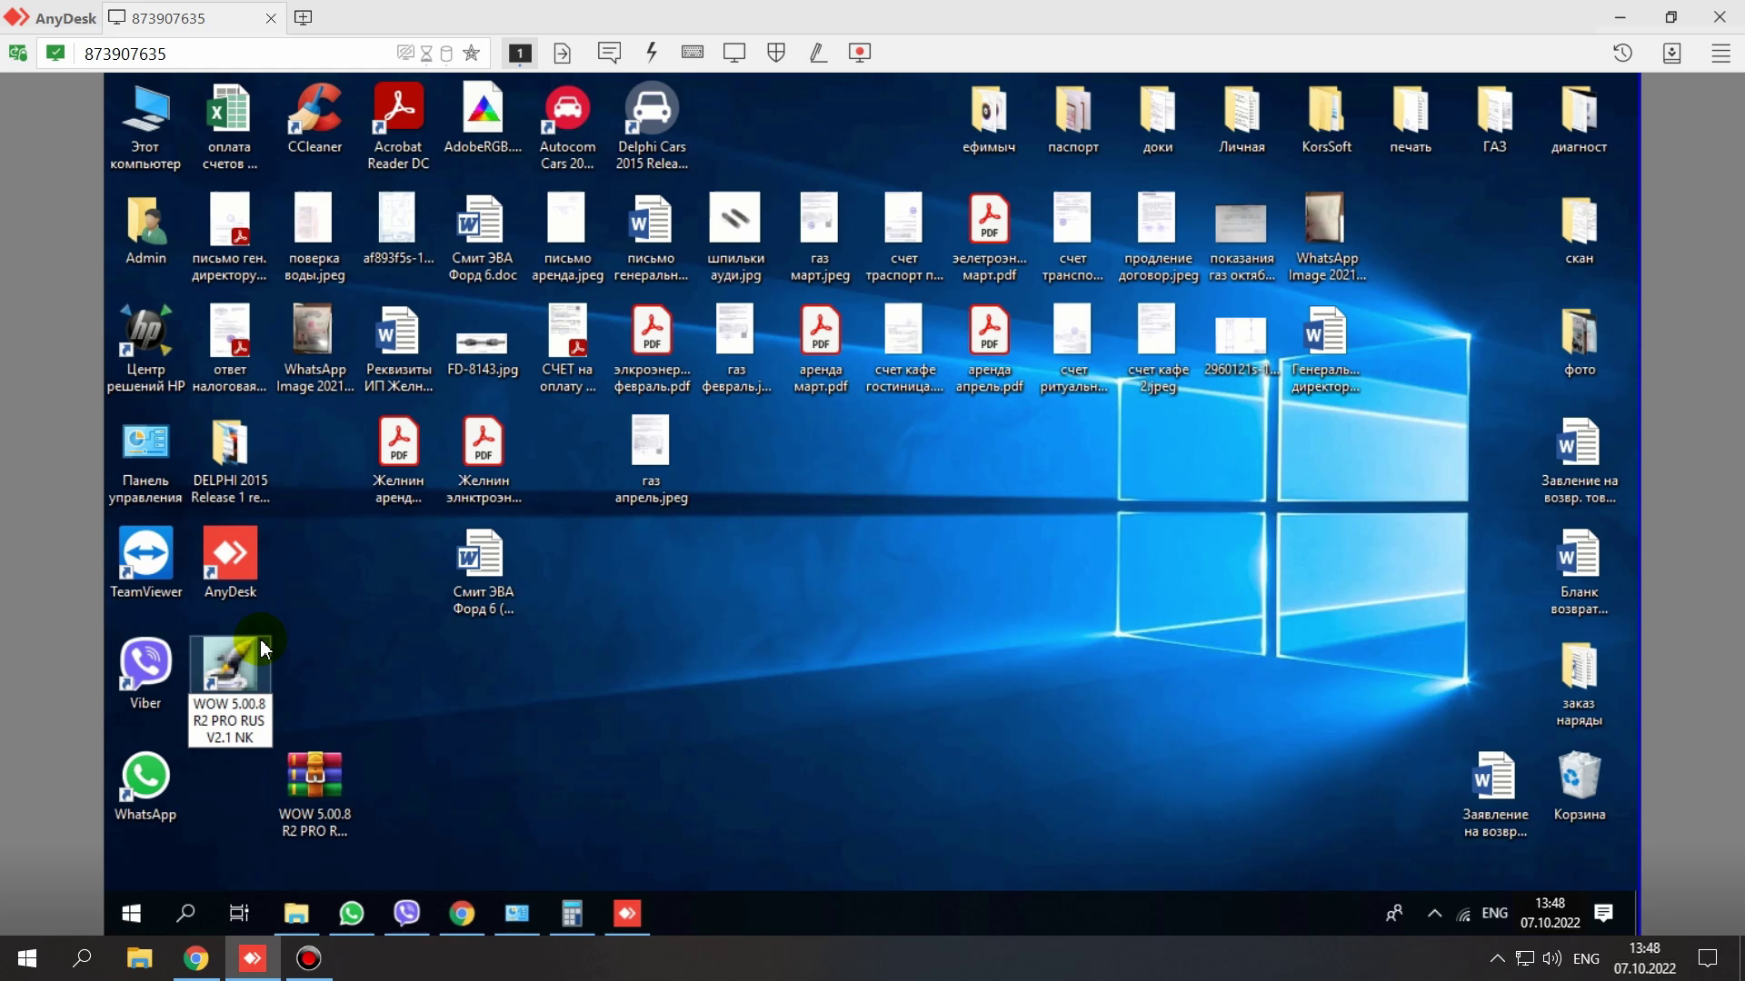
key(Return)
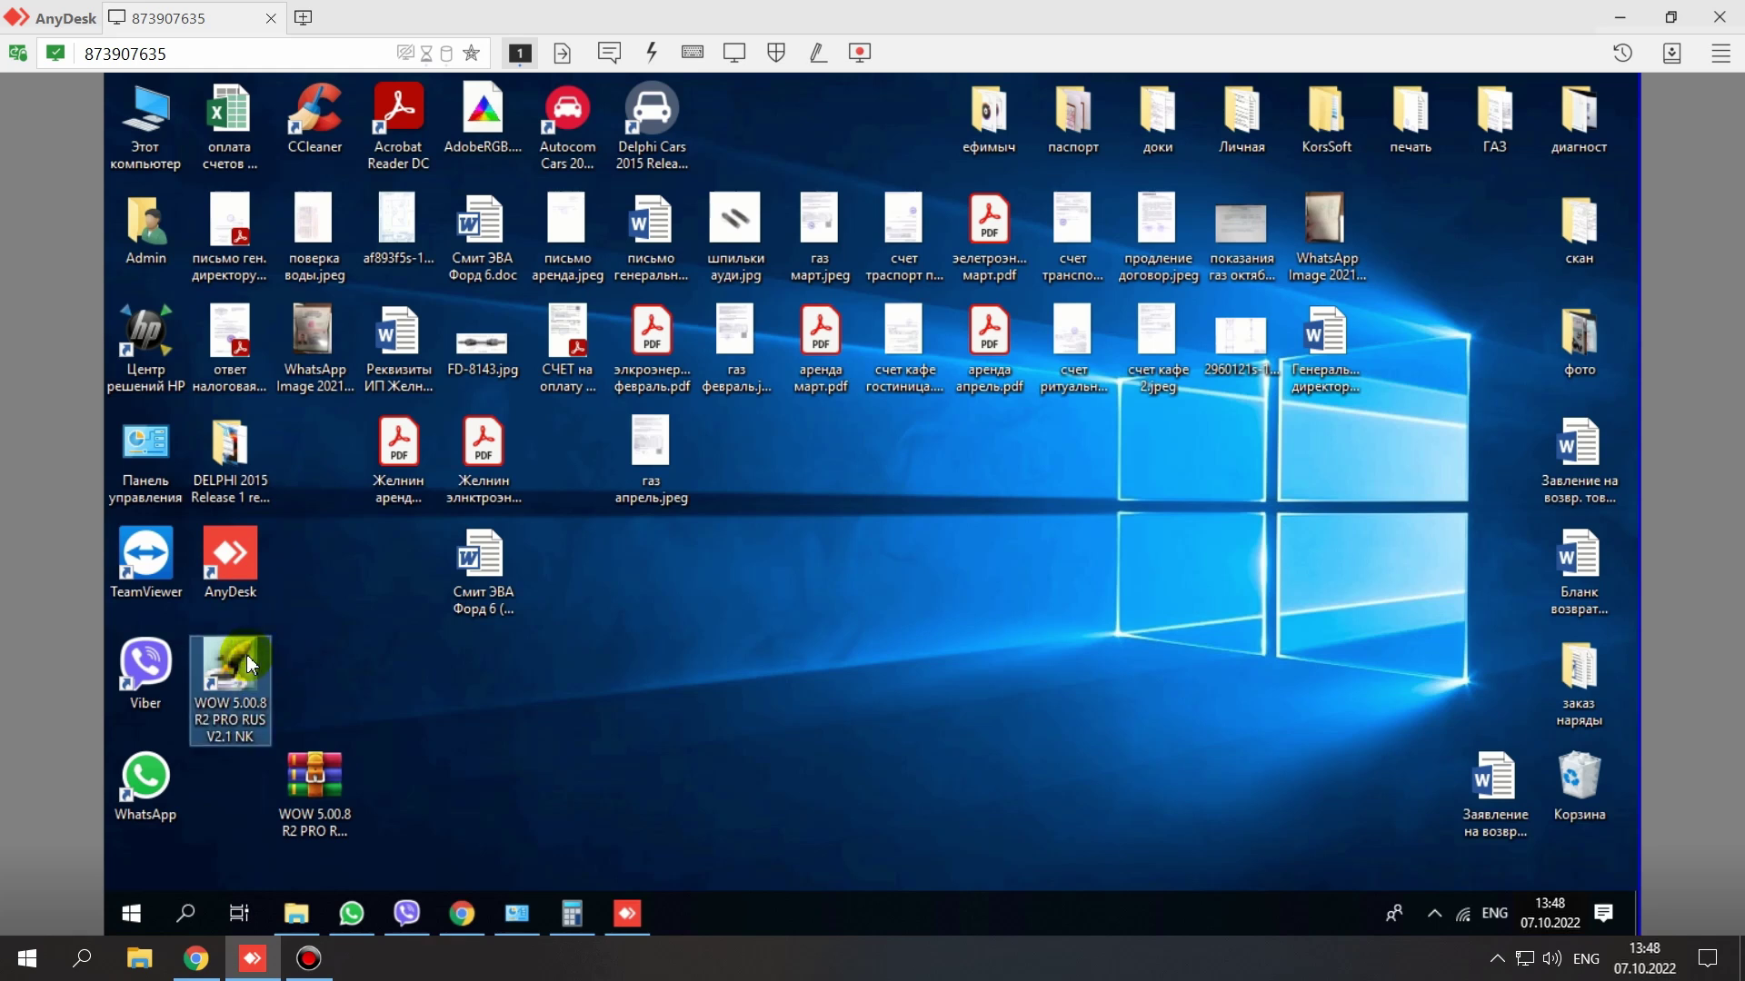
Set the shortcut's icon to C:\wowR2rus\app.ico in its Properties and apply it.
right_click(248, 655)
click(287, 641)
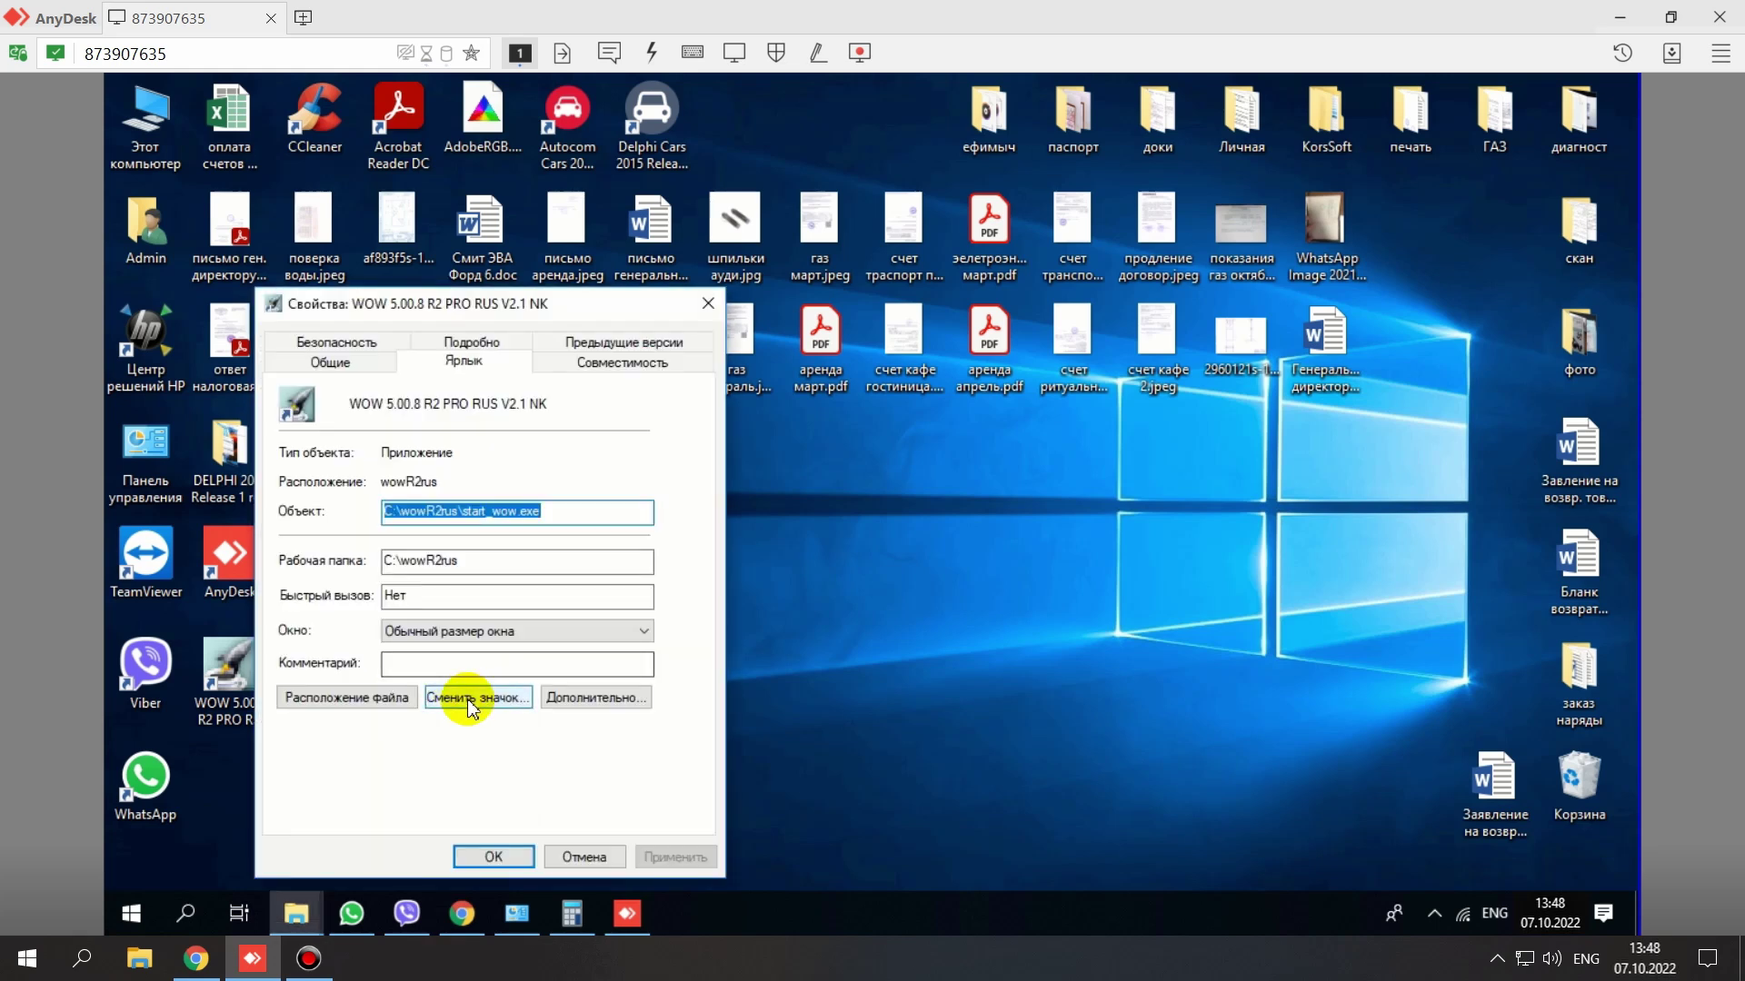
click(470, 698)
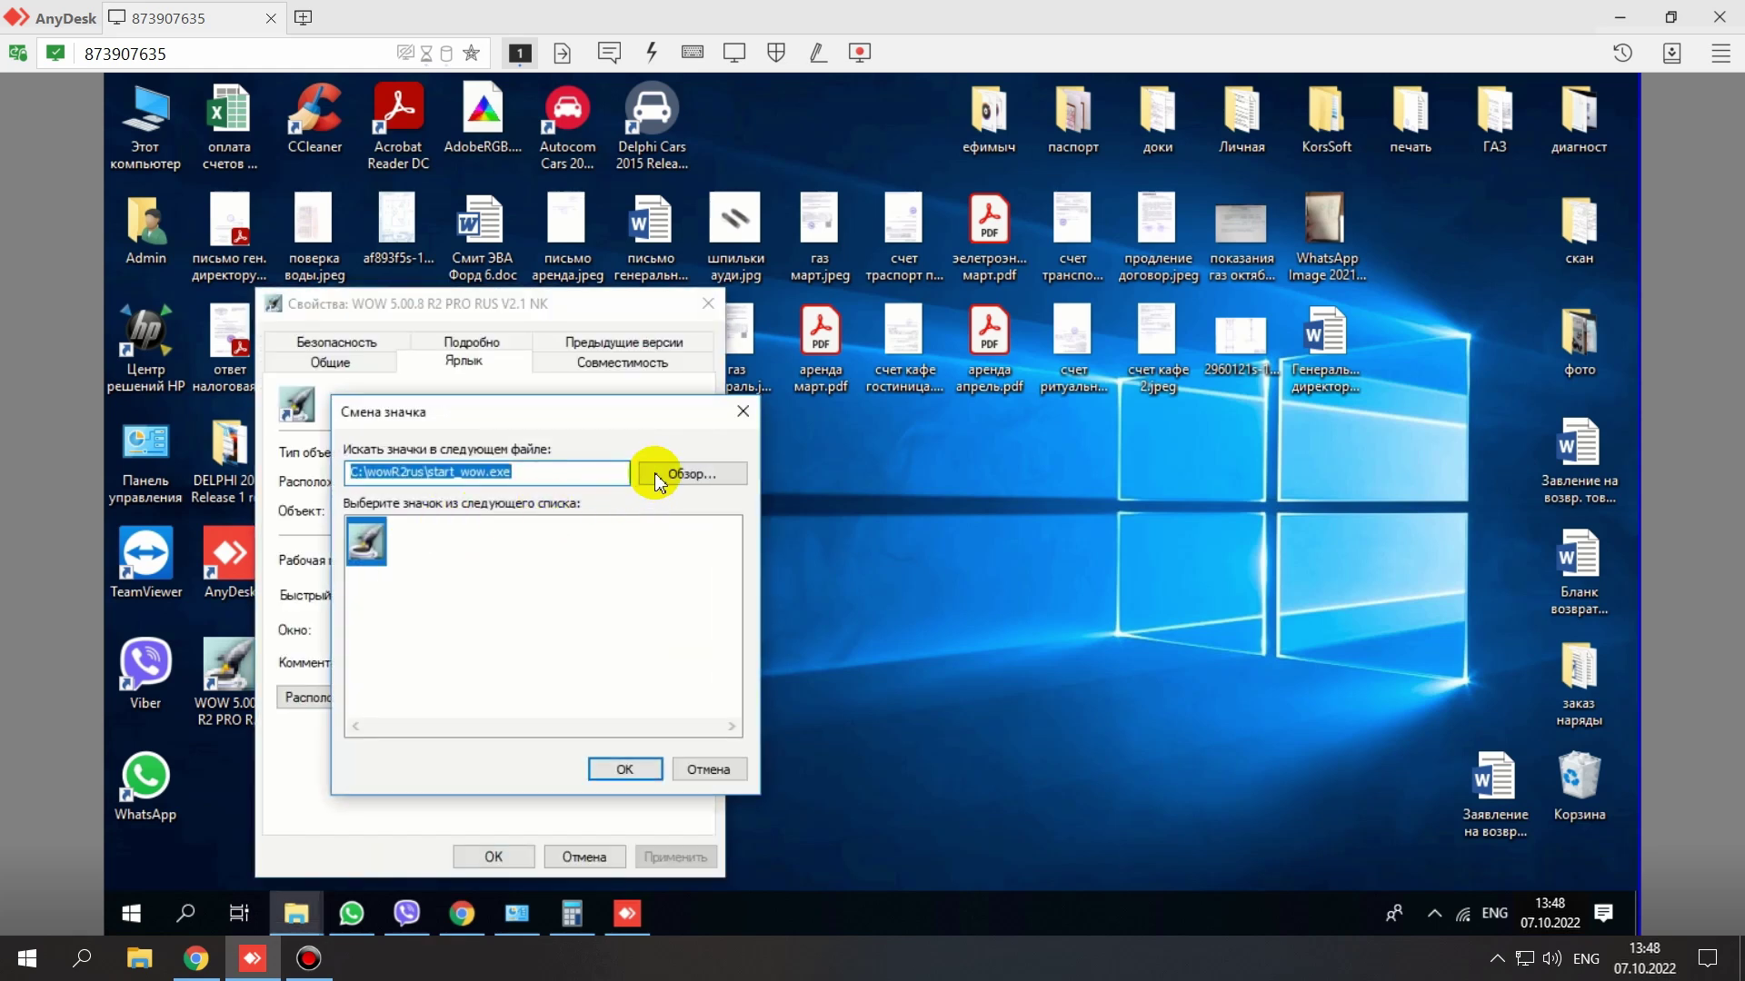
click(660, 480)
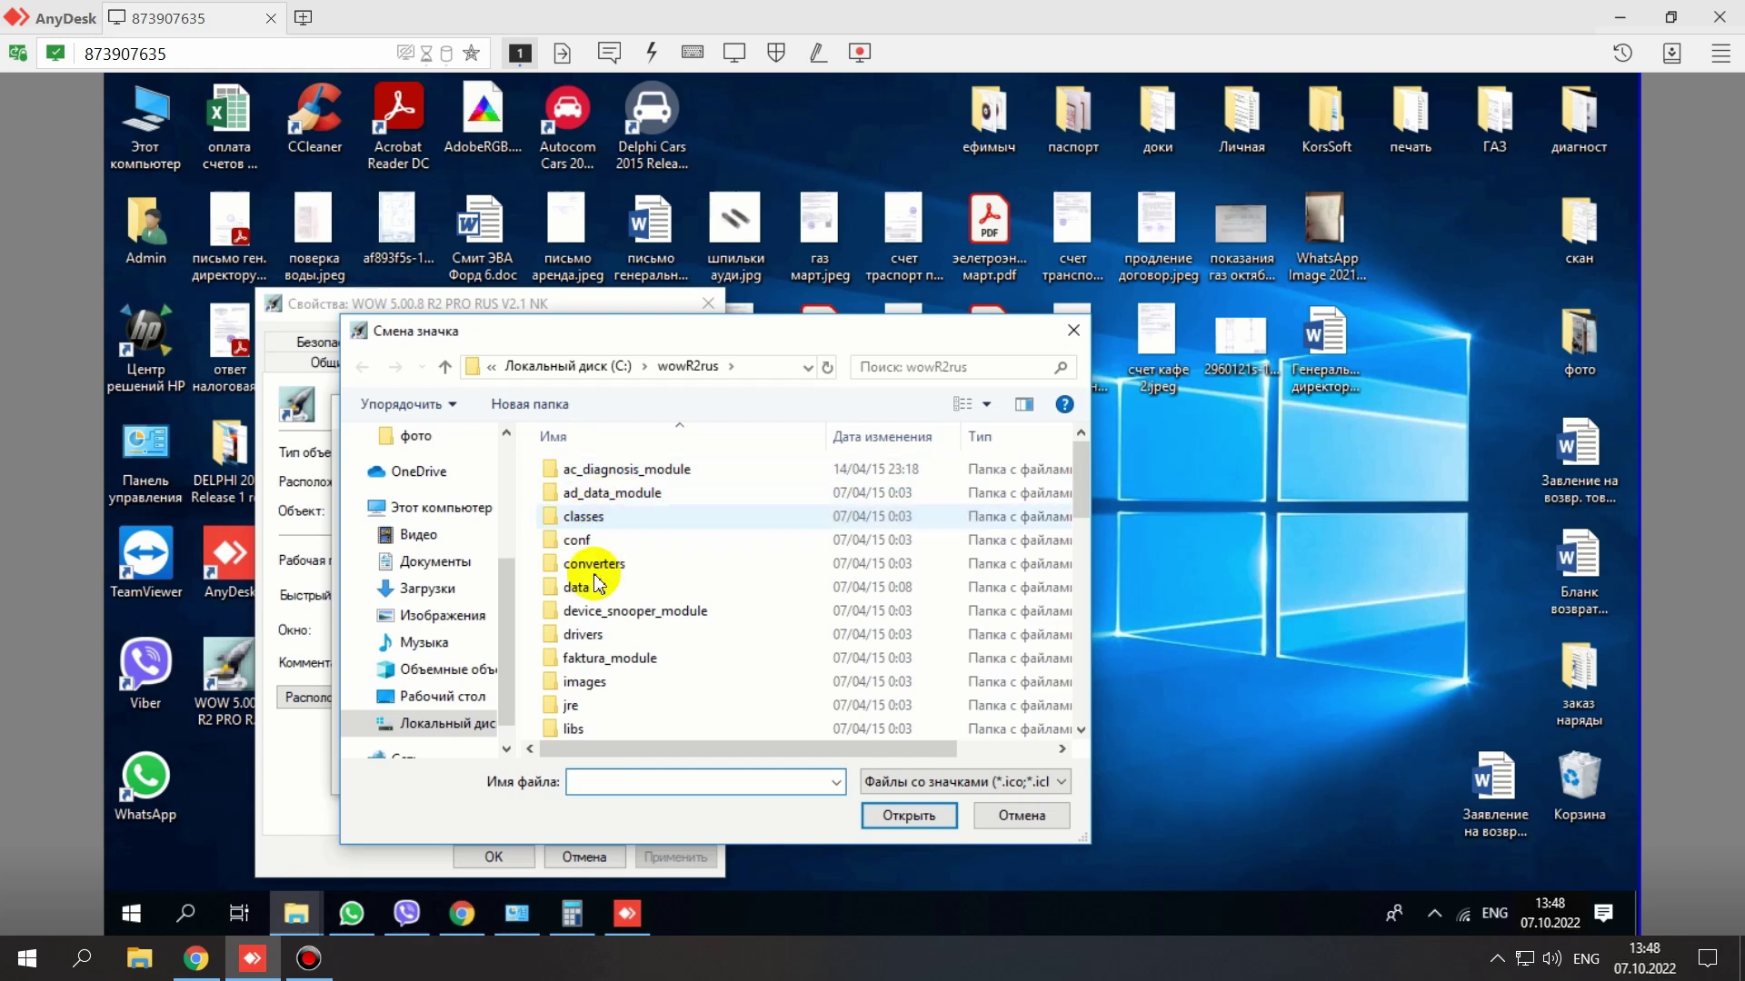
scroll(604, 659, down, 6)
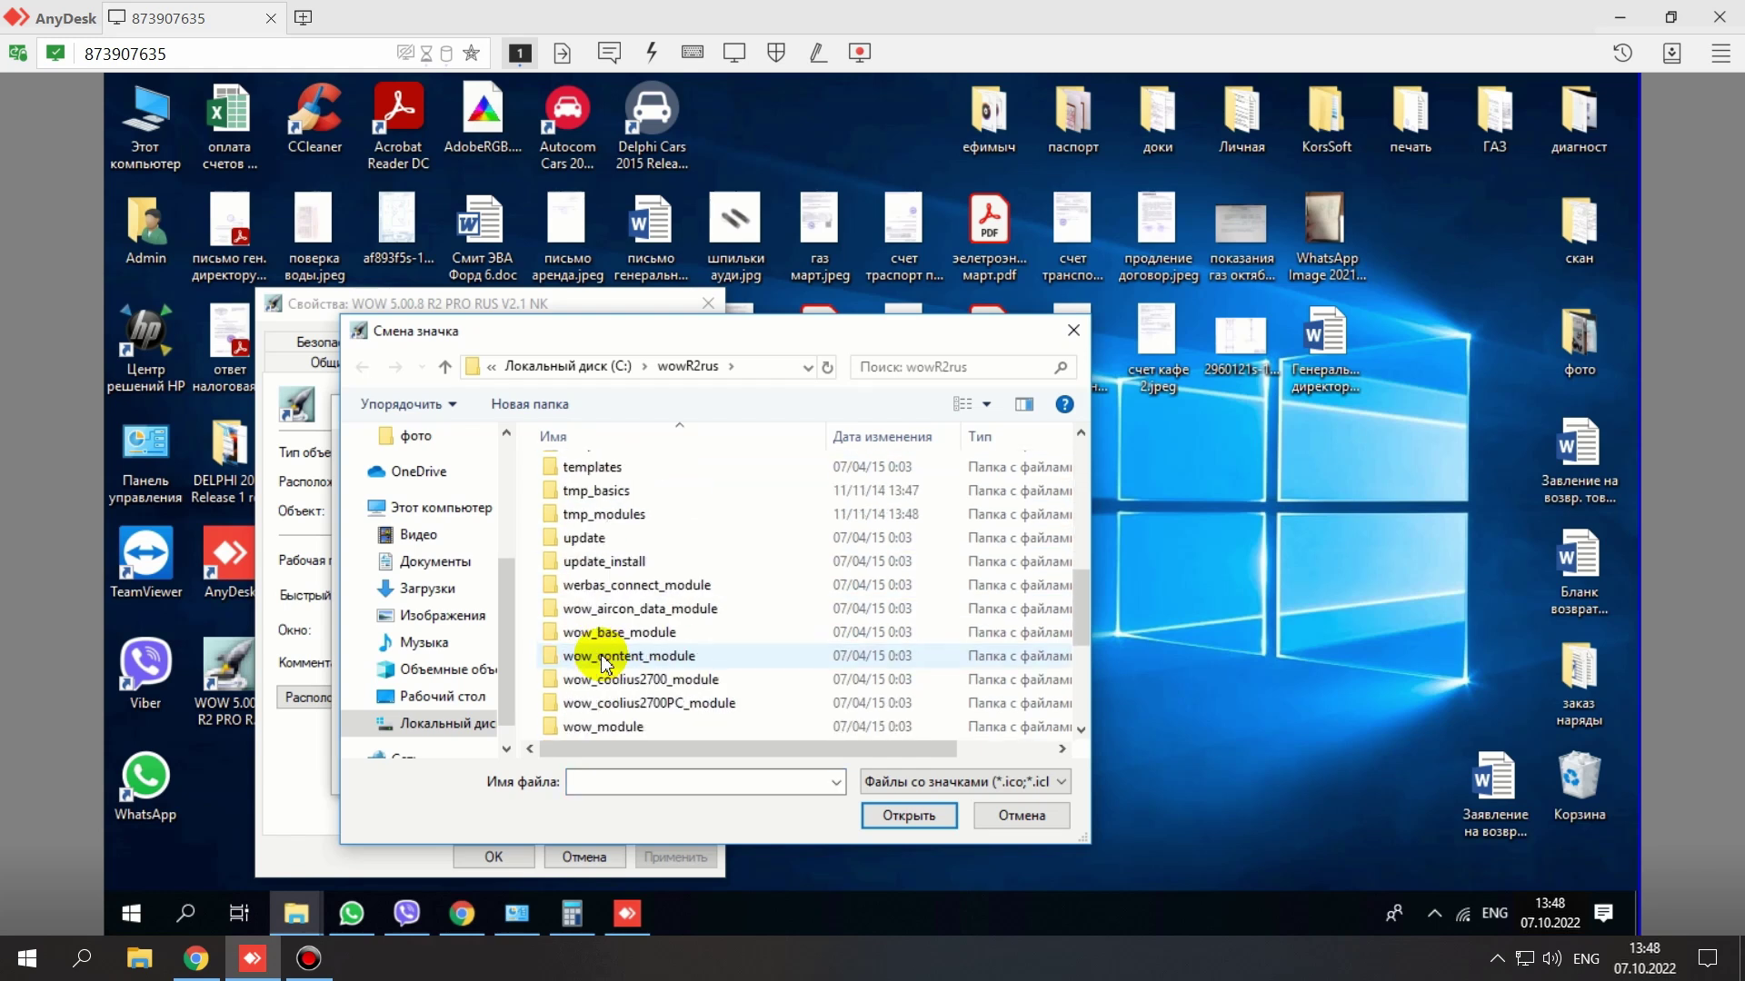
scroll(605, 658, down, 3)
click(586, 538)
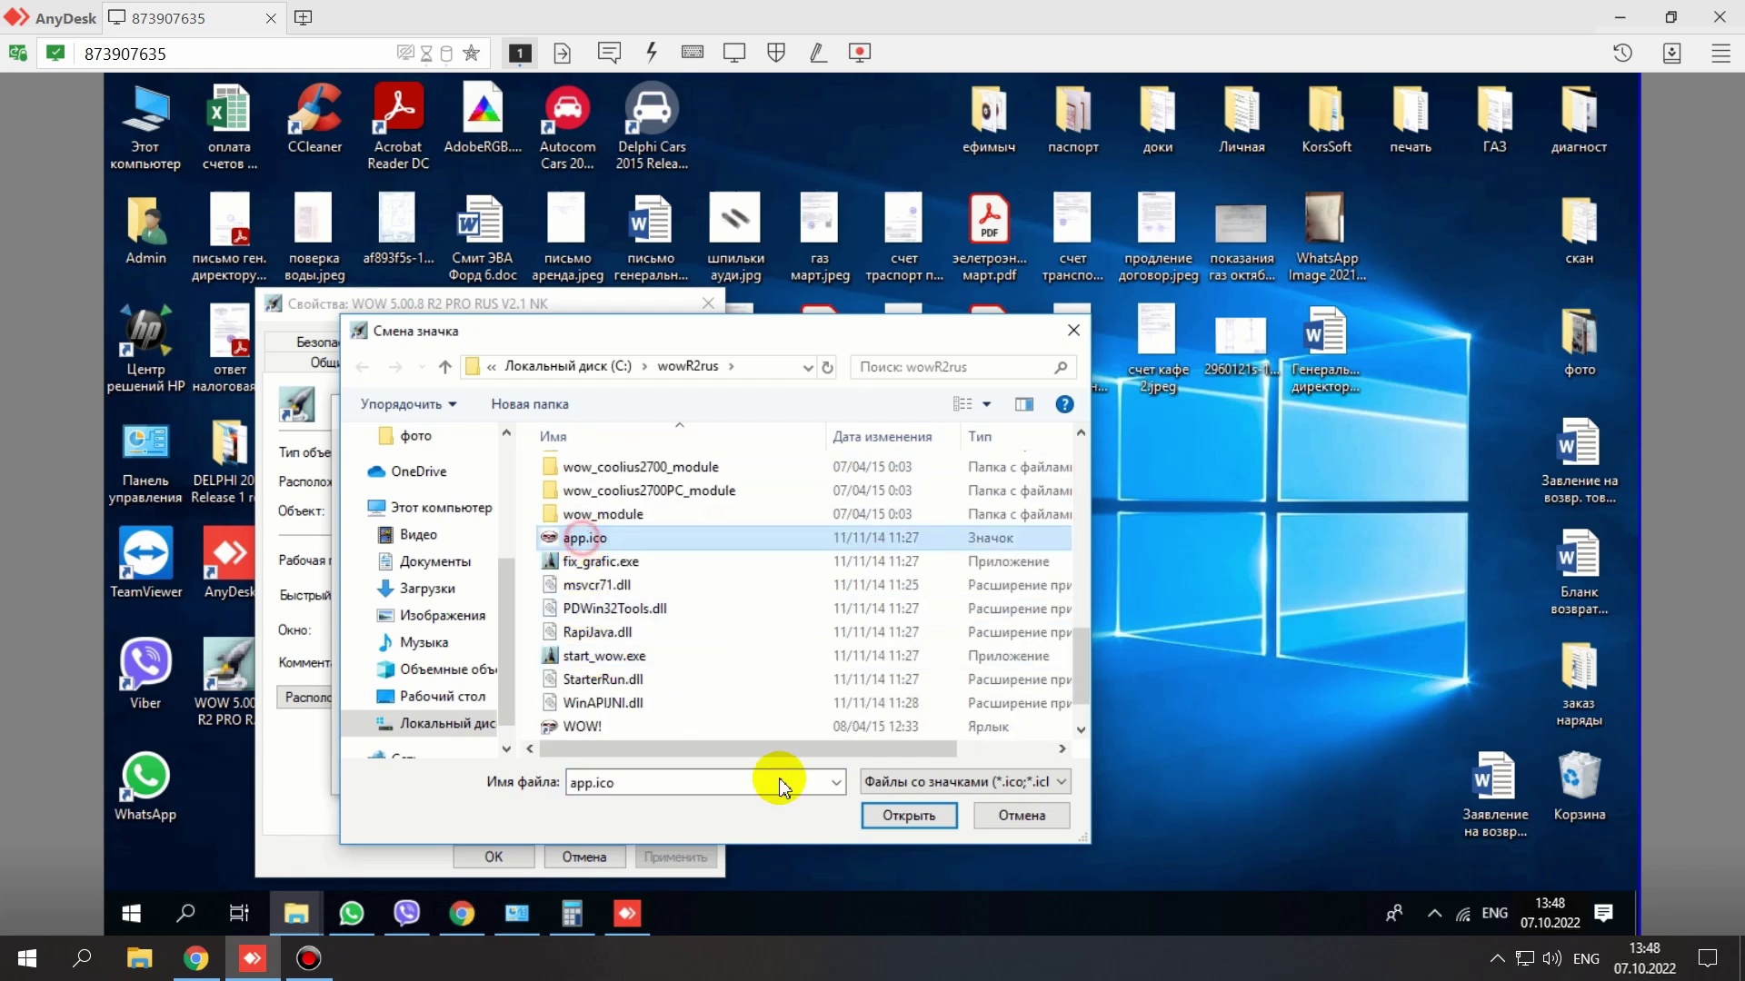
click(898, 816)
click(651, 768)
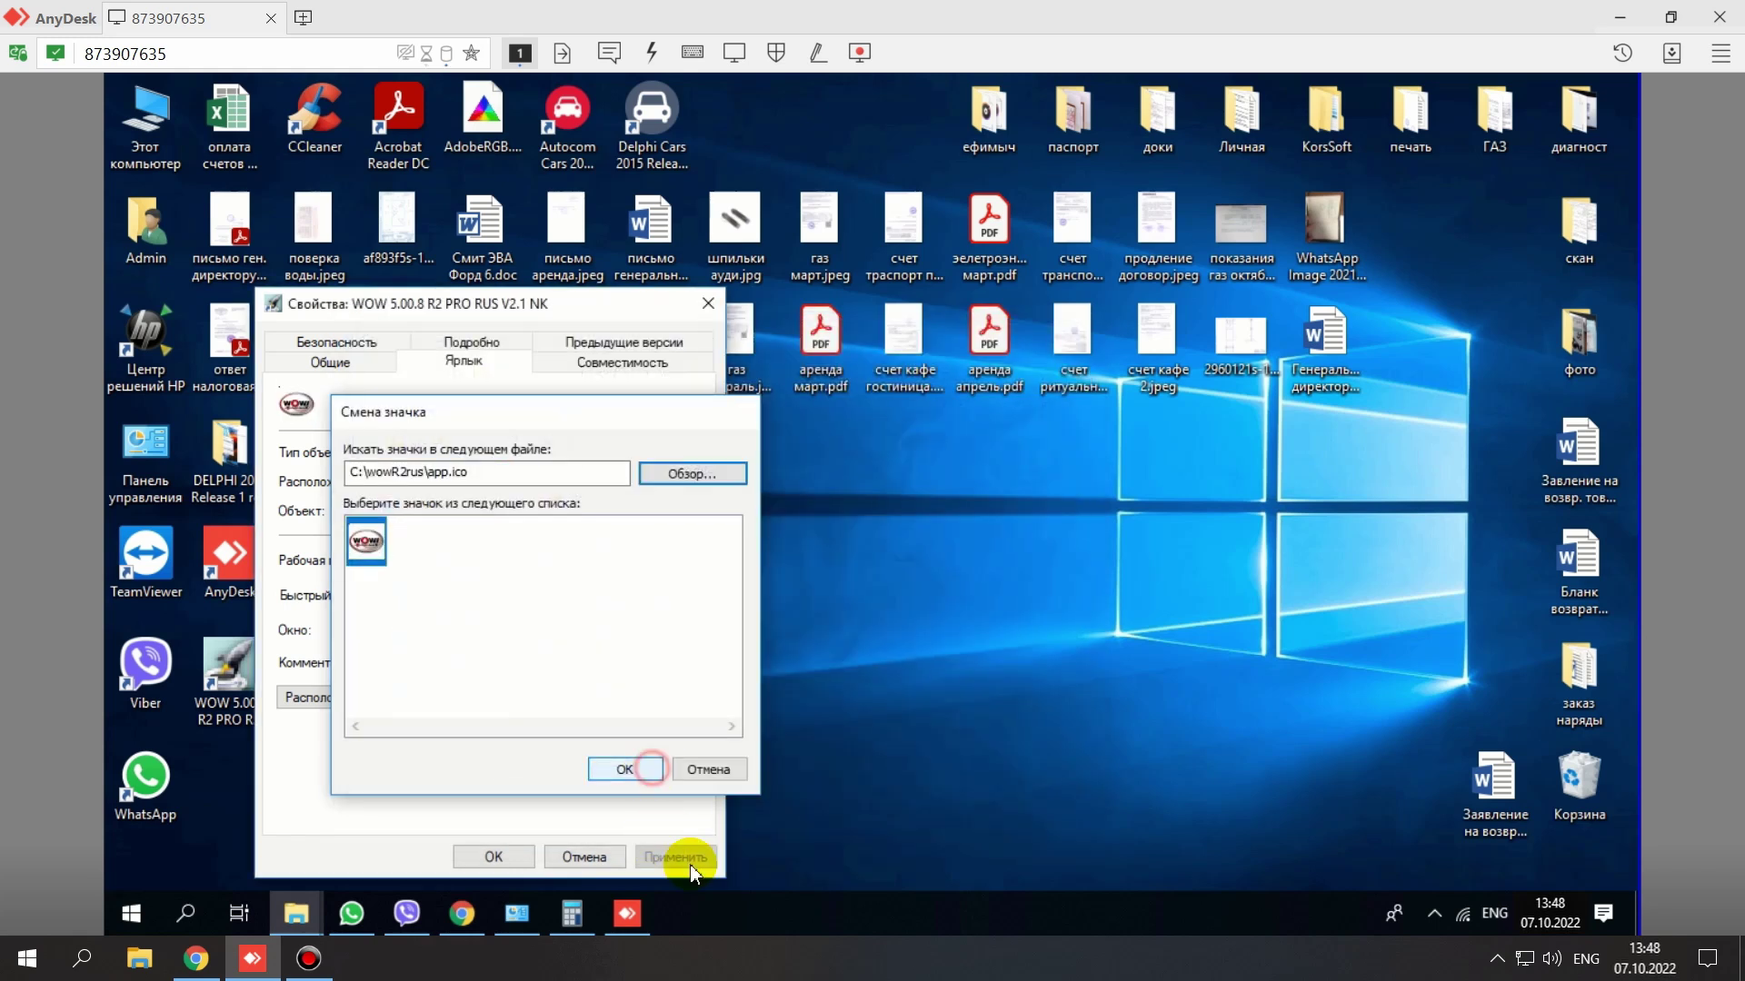
click(677, 857)
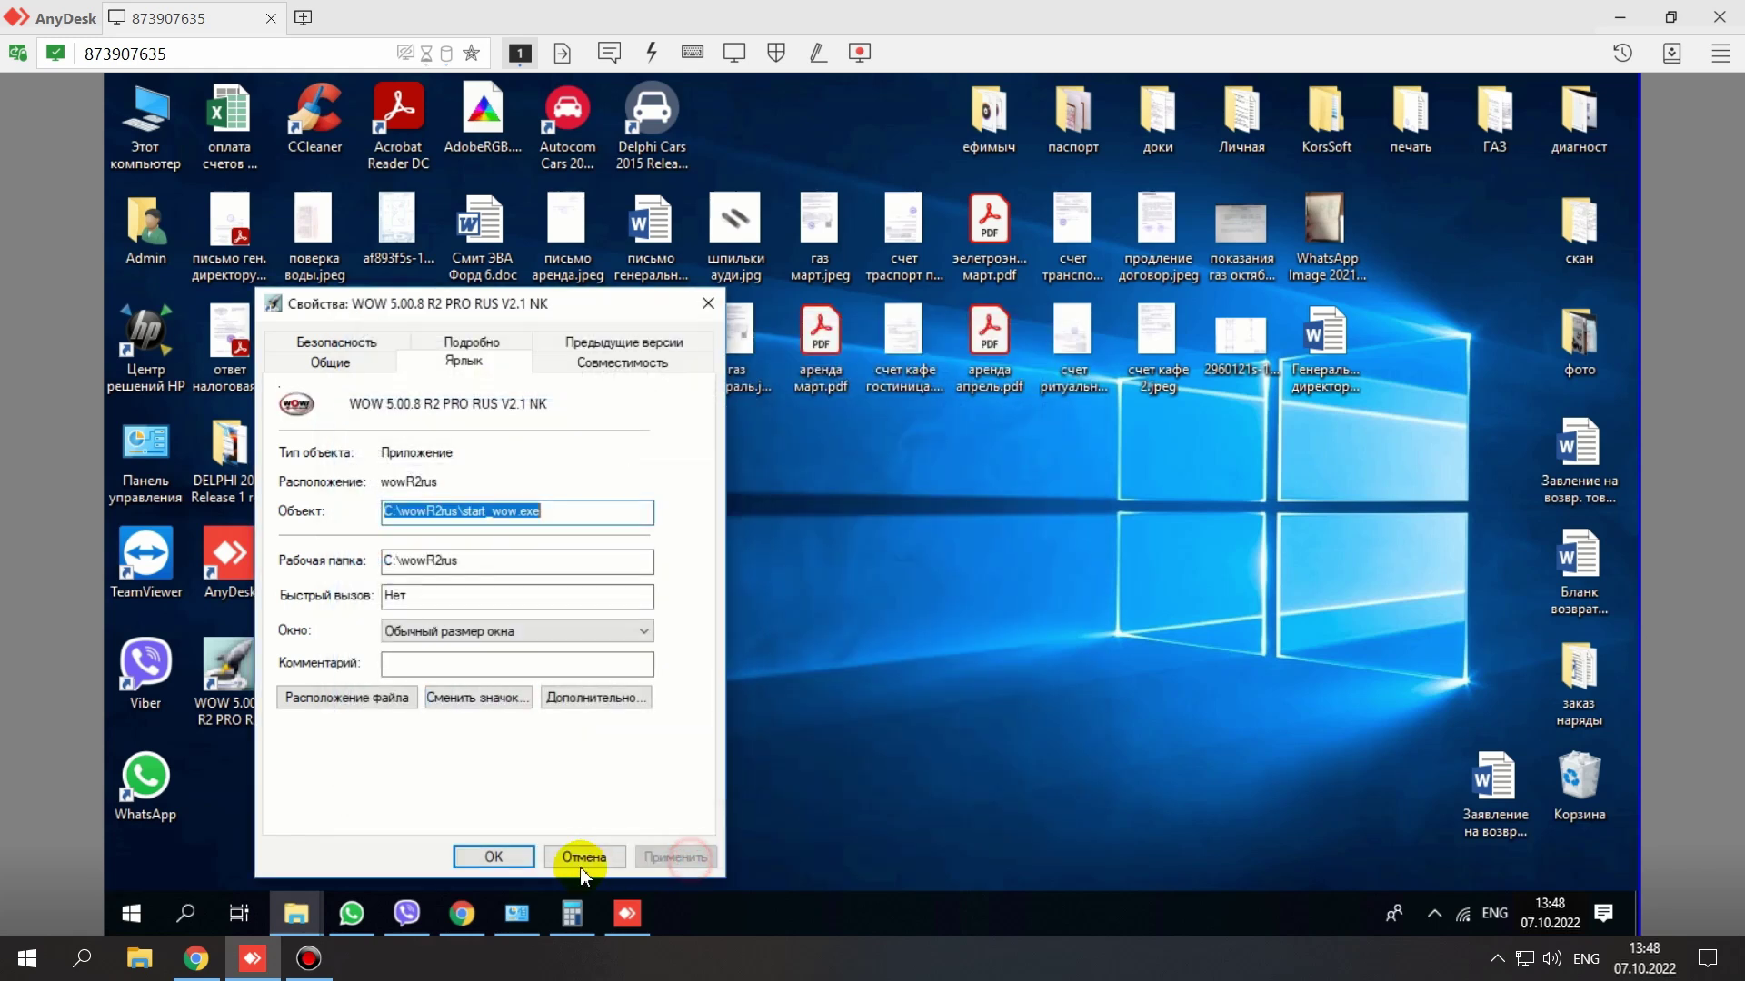
click(524, 861)
Create a new text document on the desktop named рег ключ.txt.
click(383, 647)
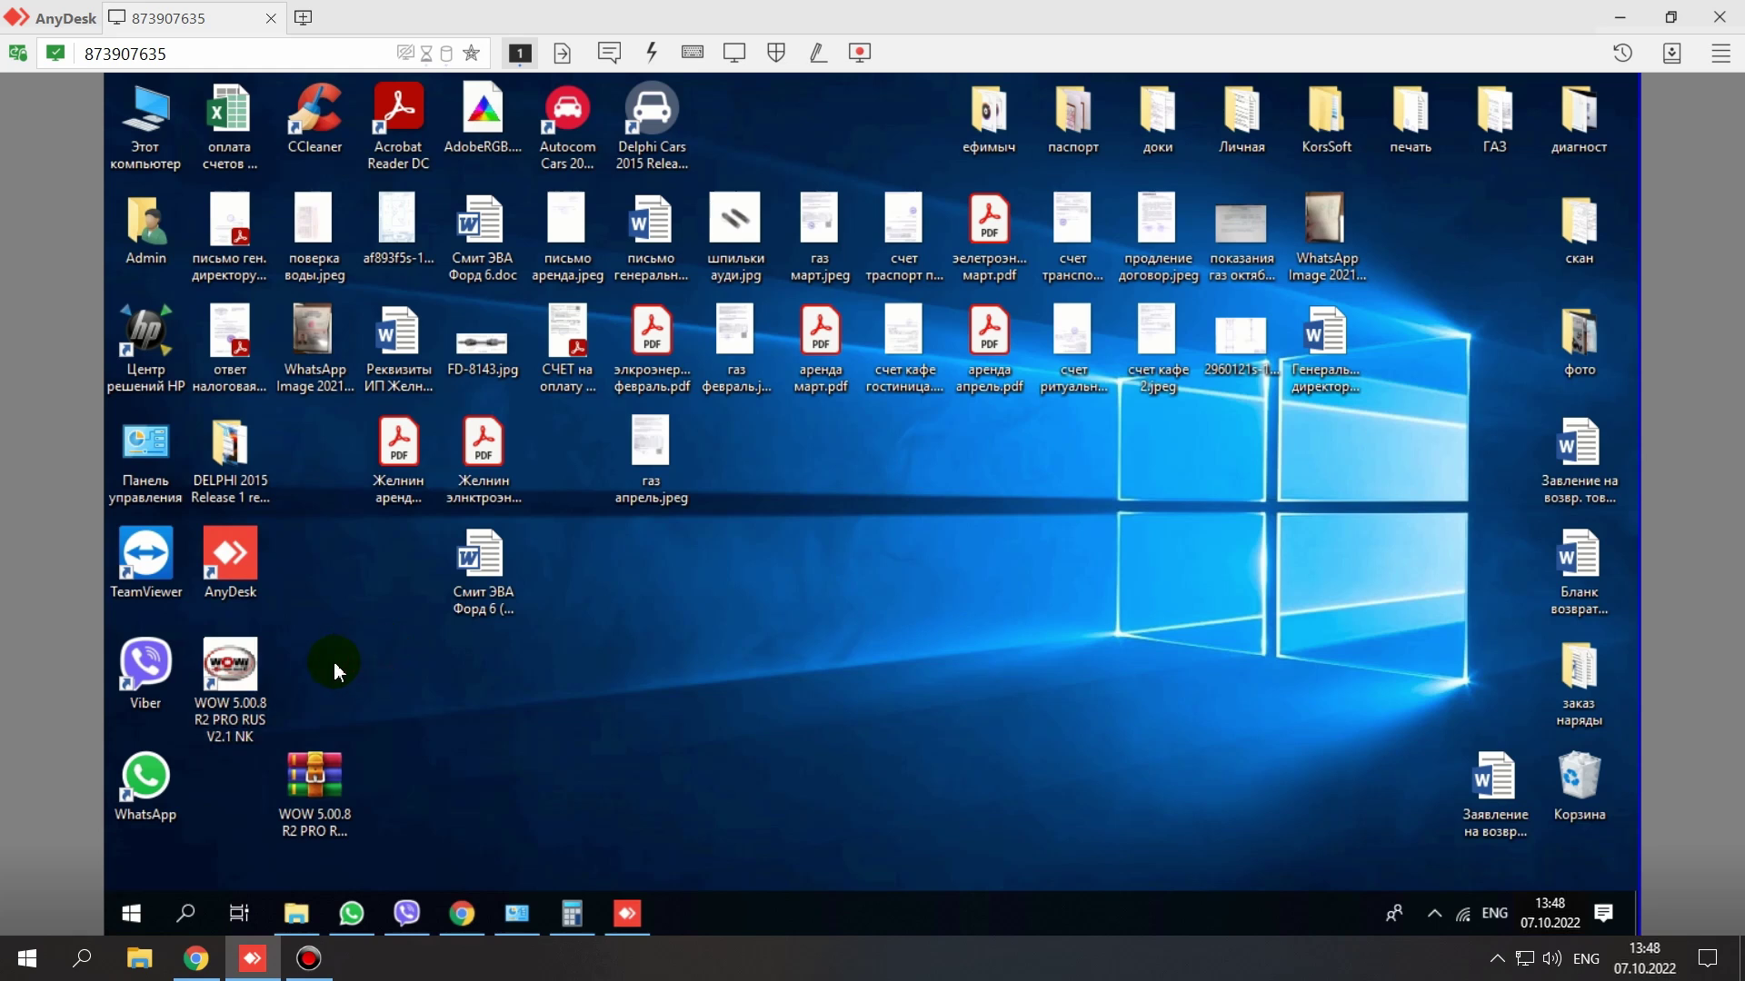
right_click(304, 651)
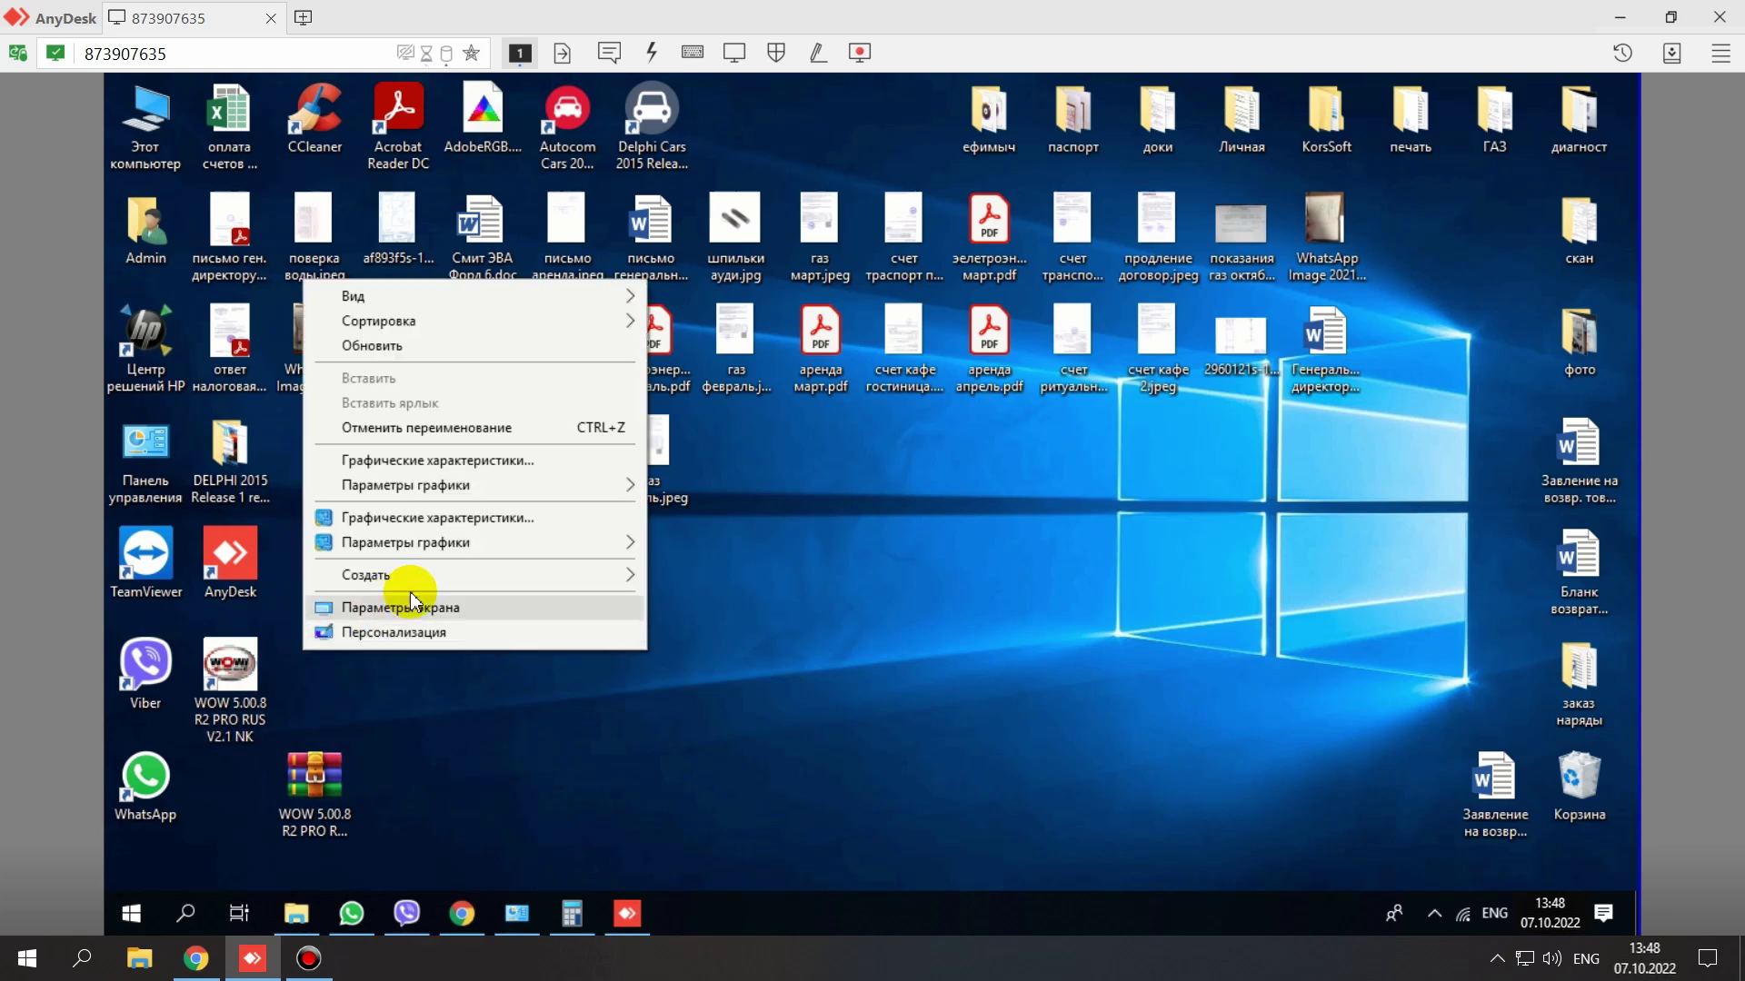
mouse_move(615, 576)
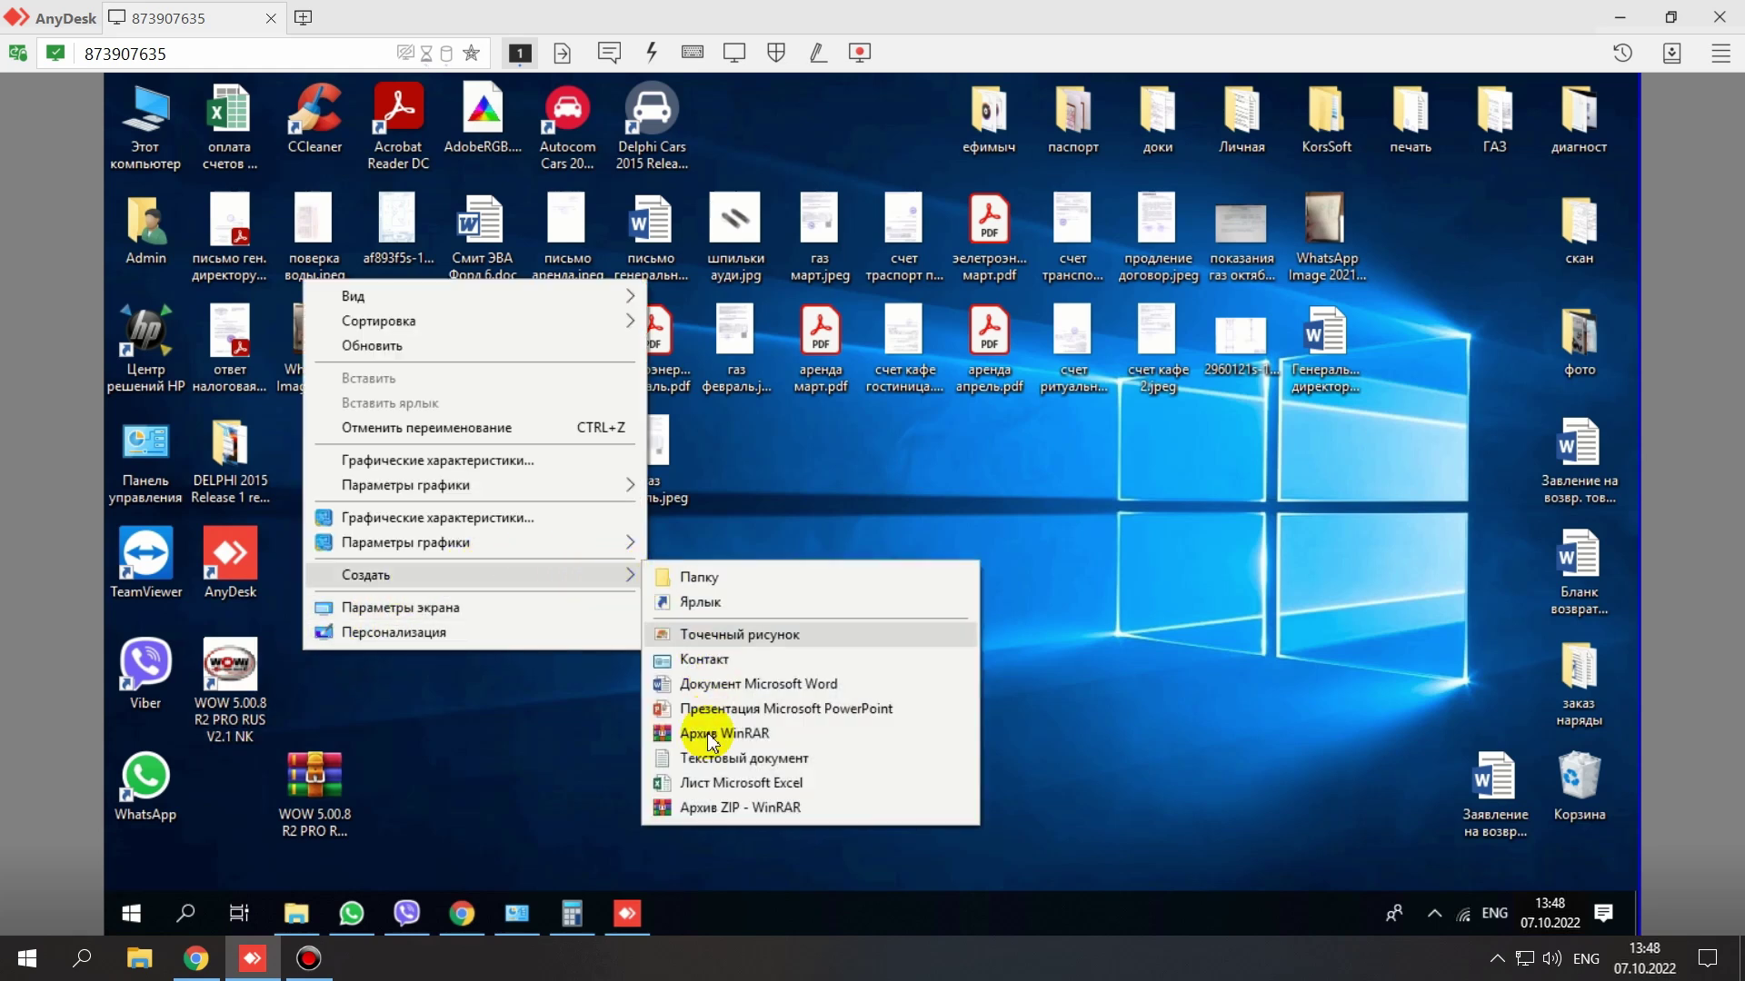
click(701, 759)
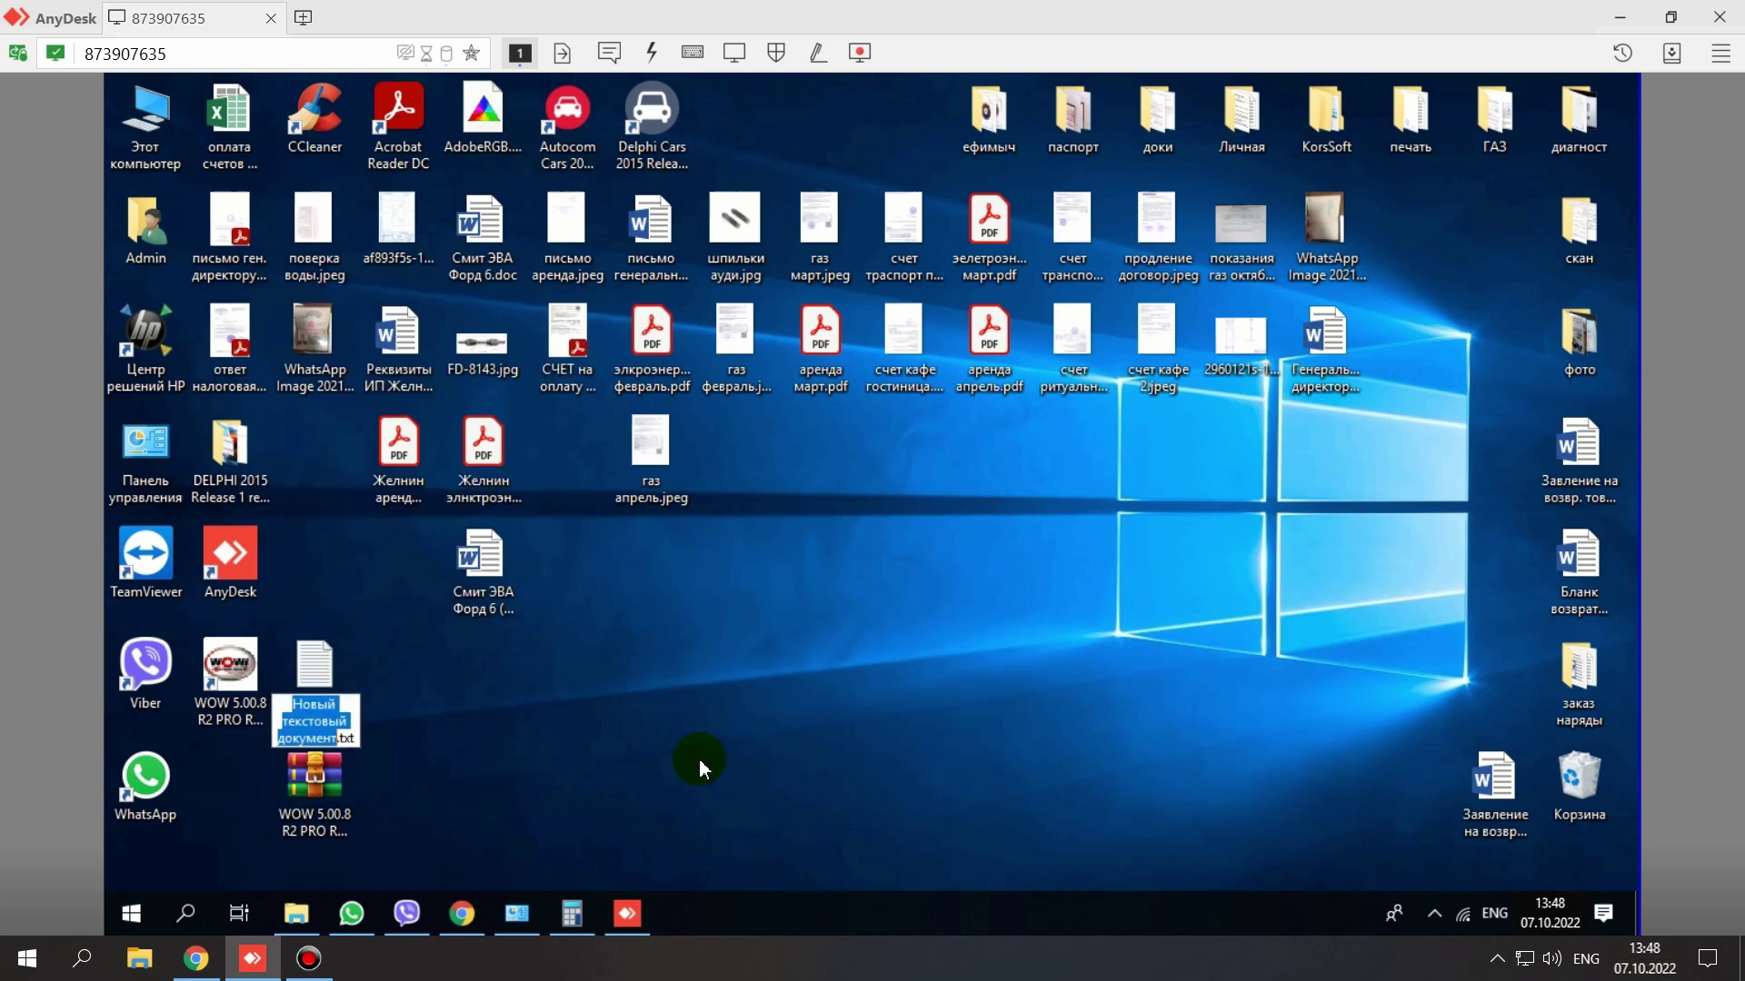
text(ht)
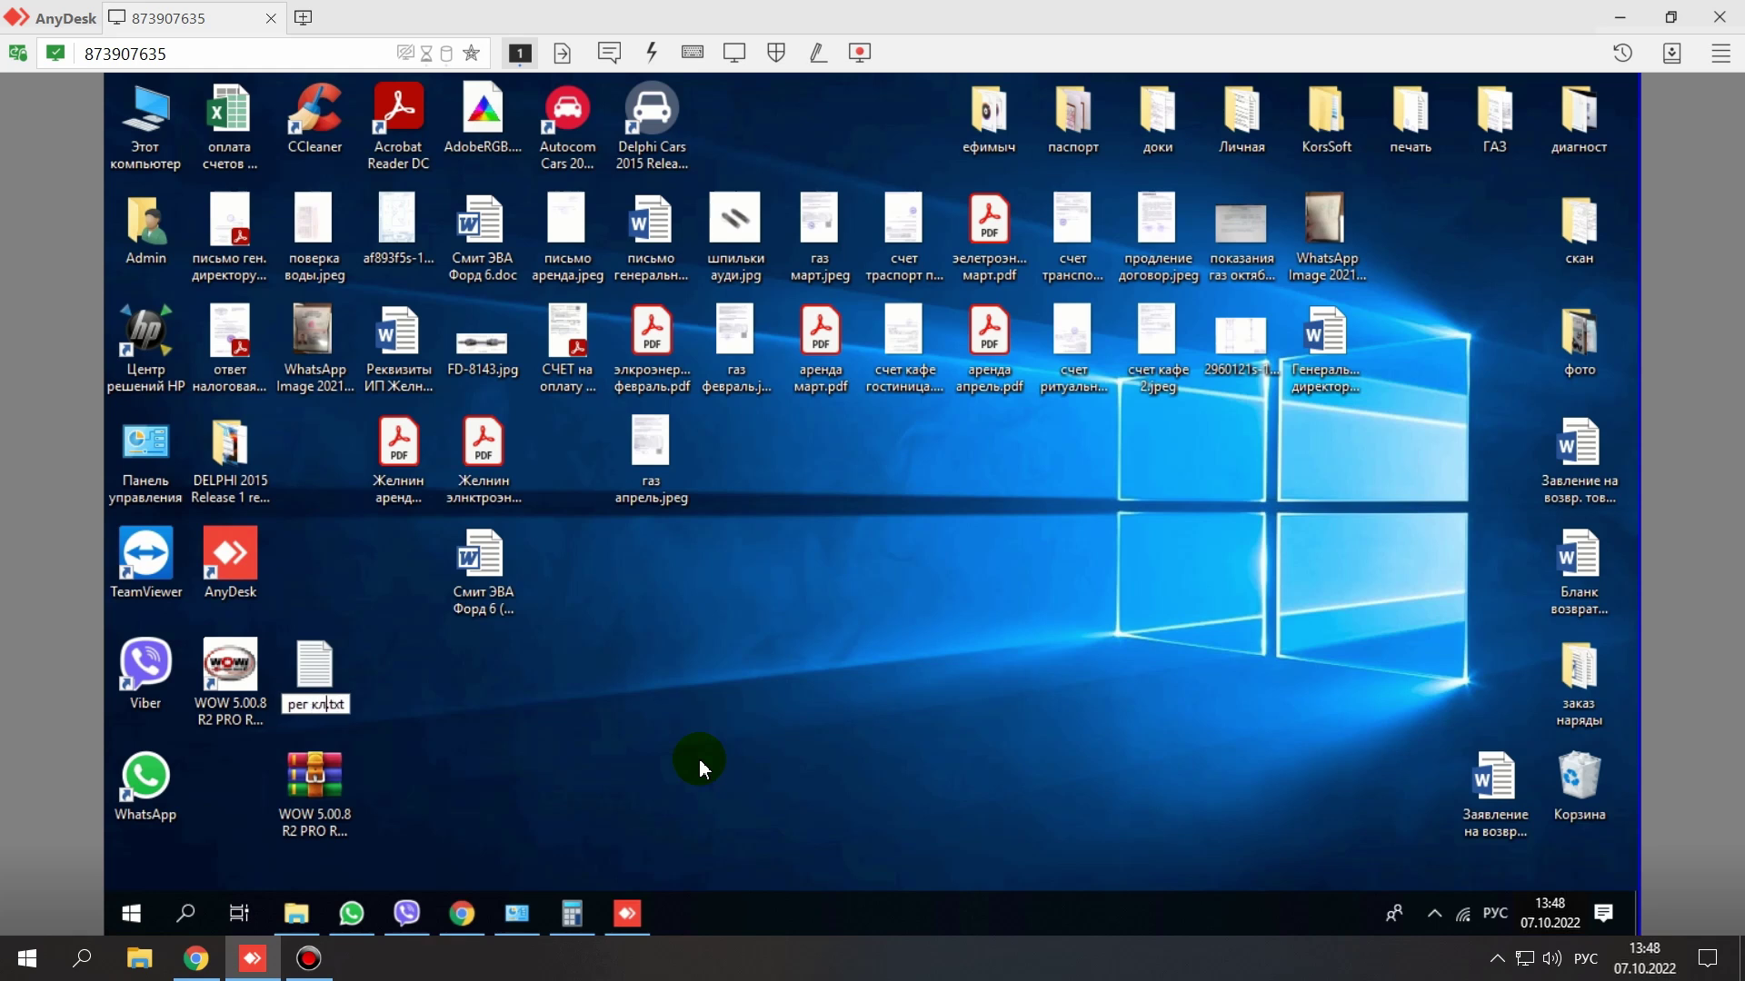
key(Return)
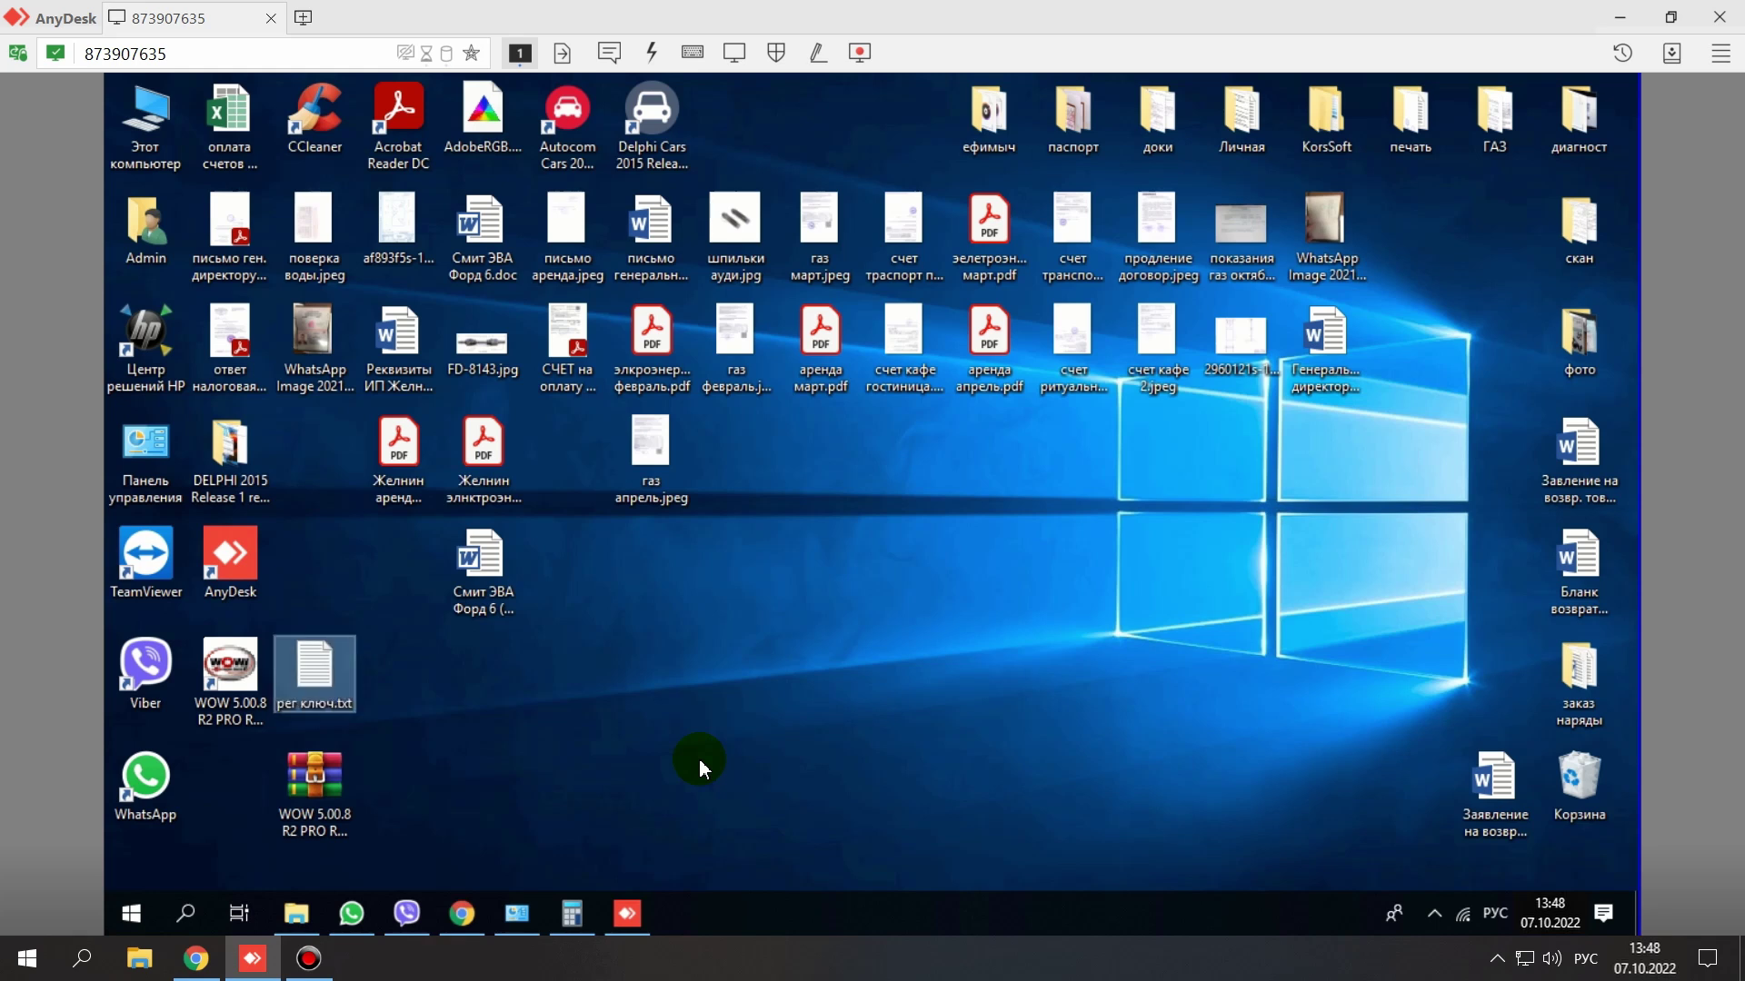
click(210, 671)
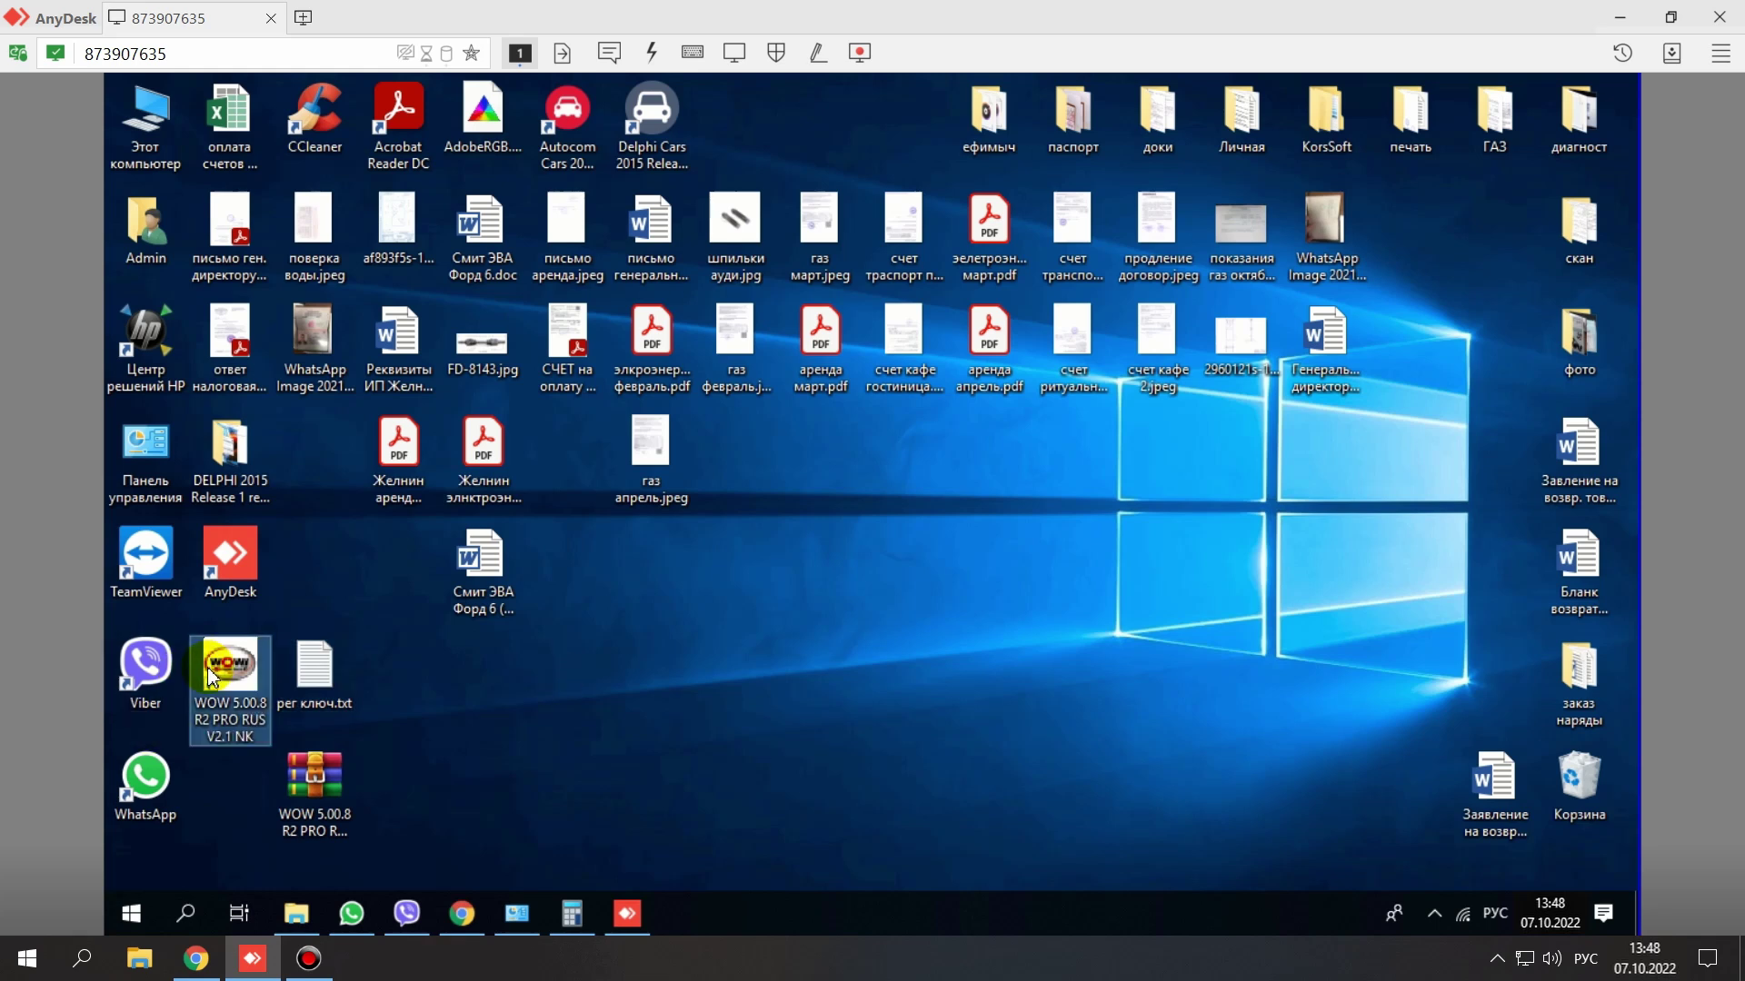
Run the WOW 5.00.8 shortcut with Запуск от имени администратора.
right_click(210, 673)
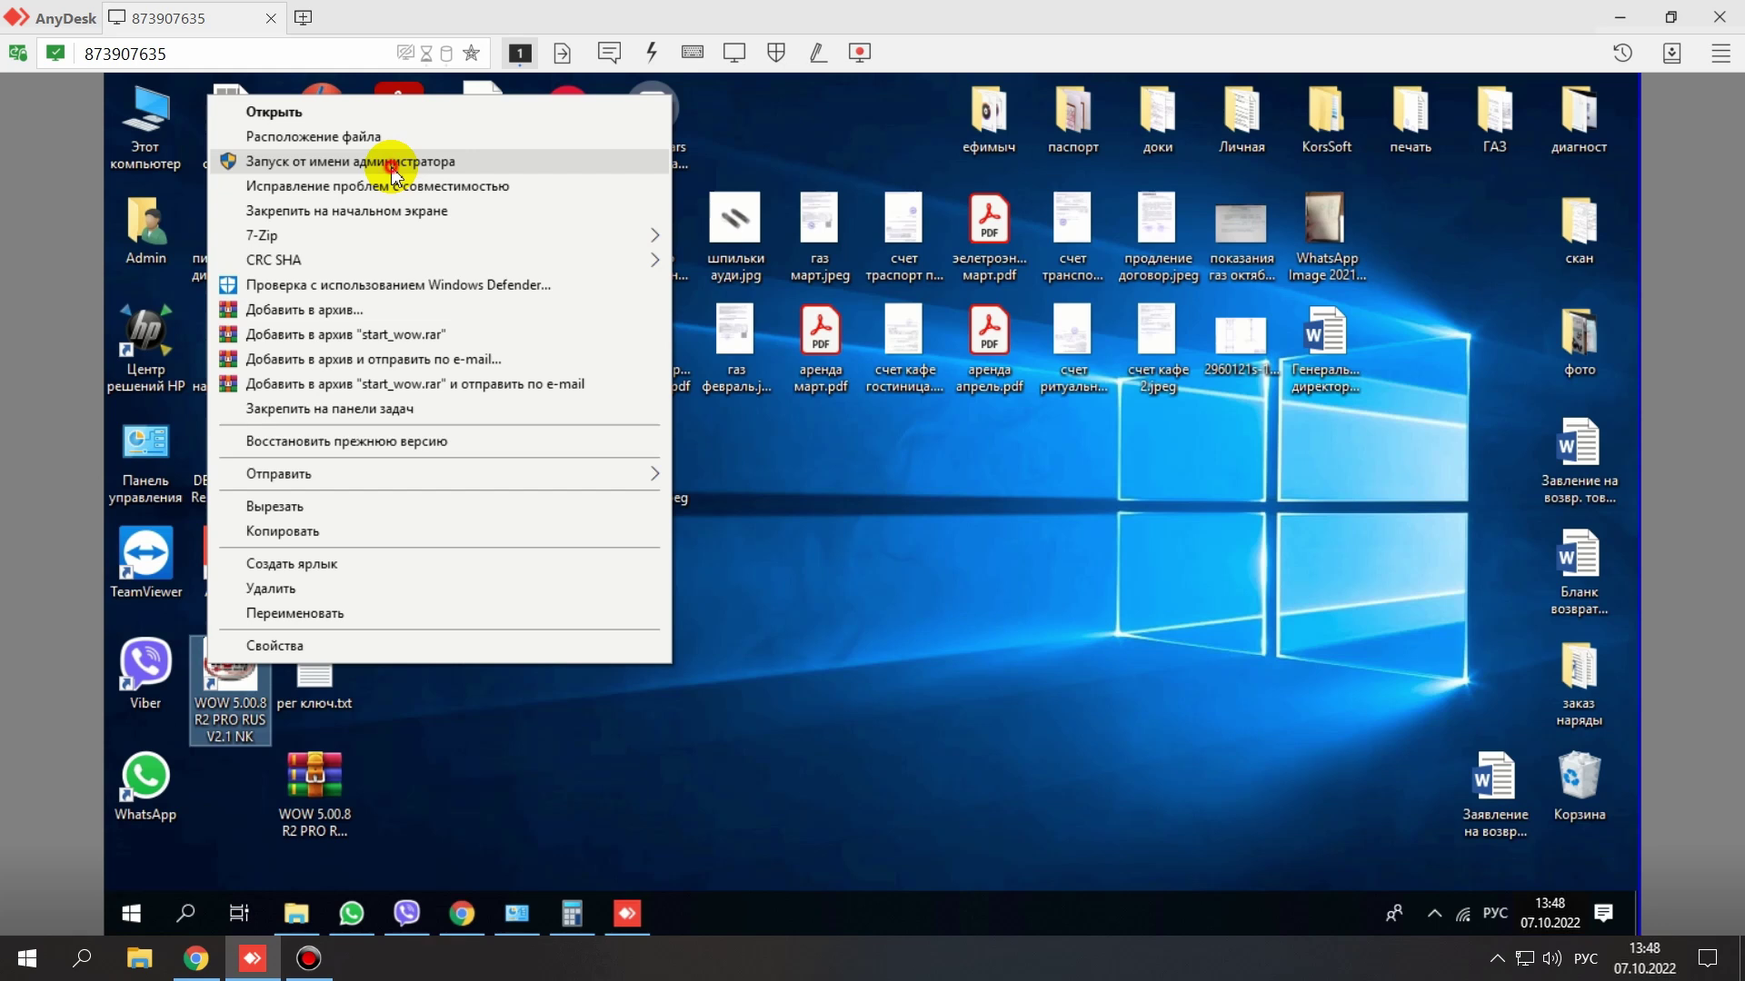
click(393, 162)
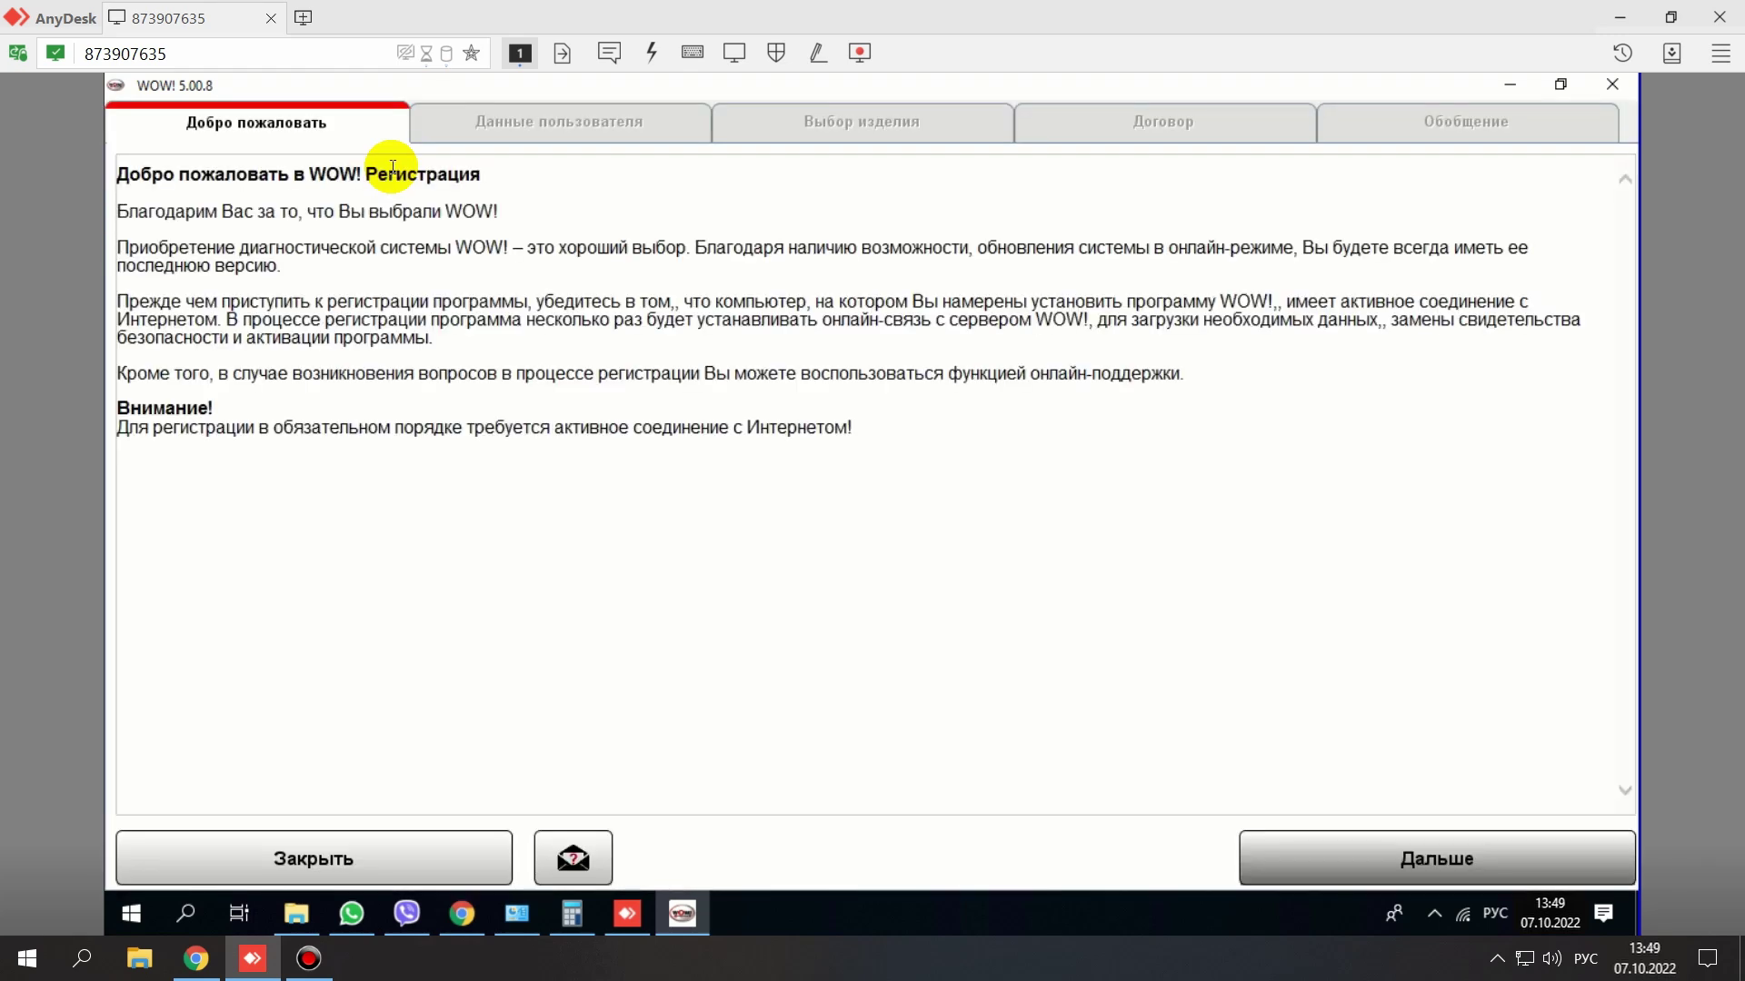
Enter the customer number, company, address and postal details in the registration form, then continue.
click(1348, 838)
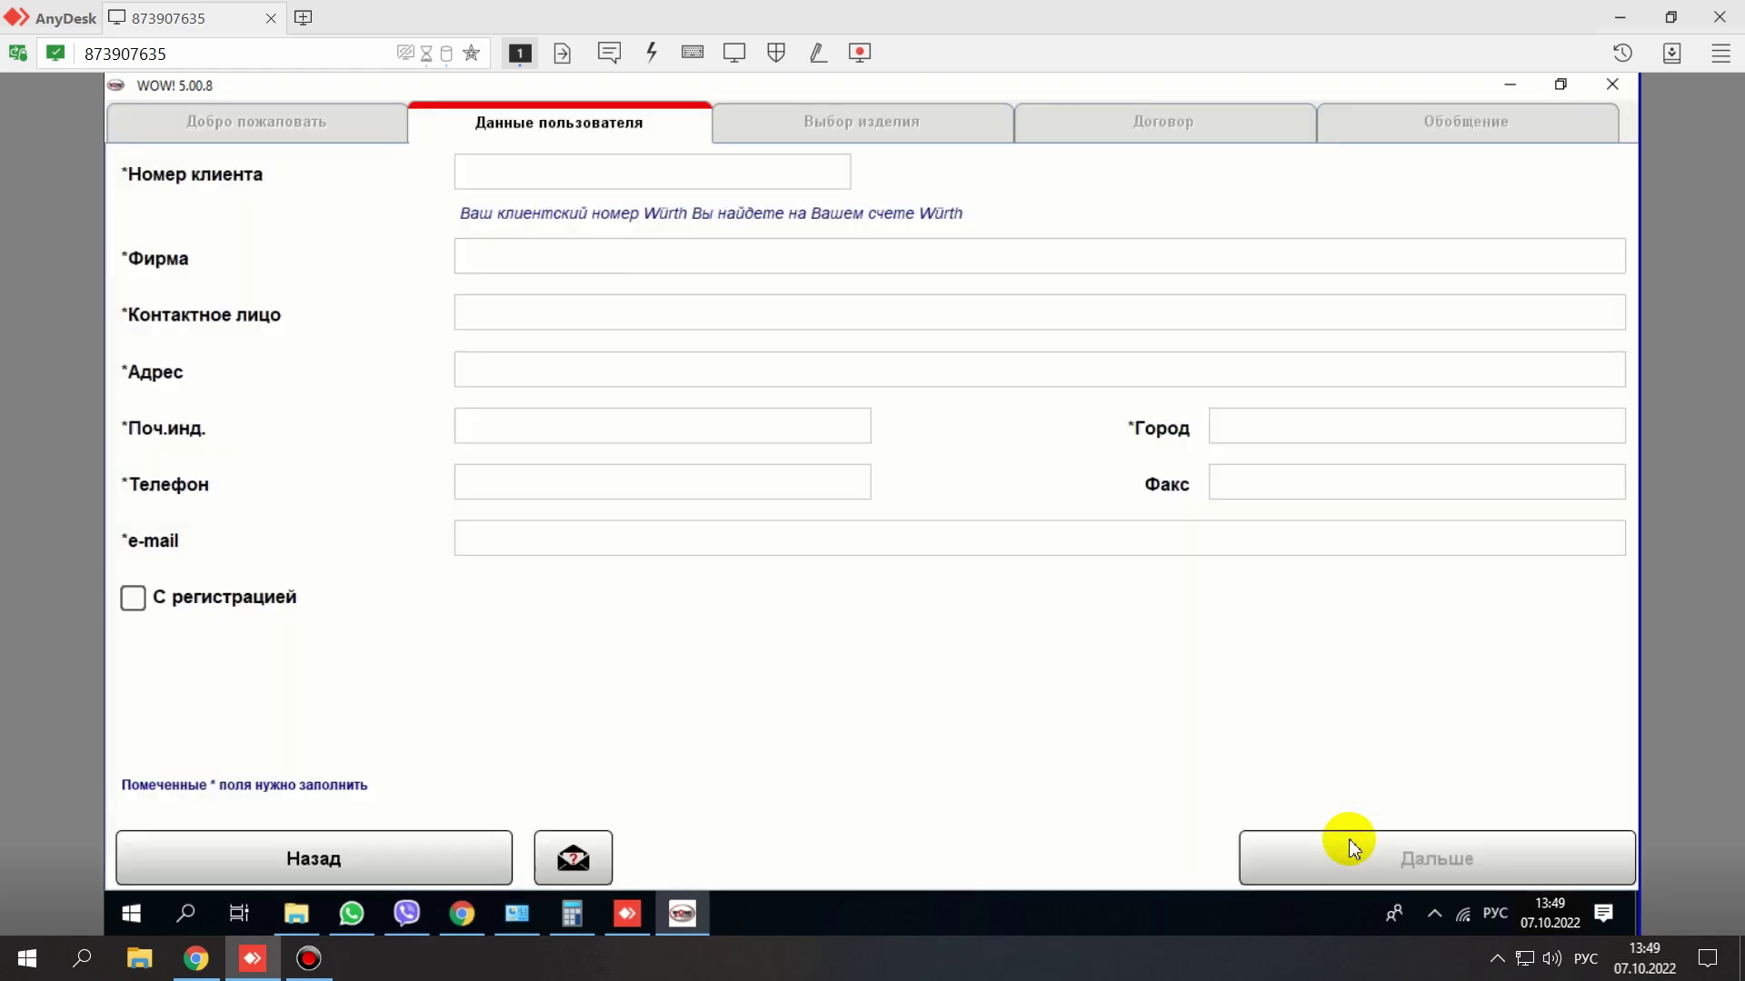
click(563, 160)
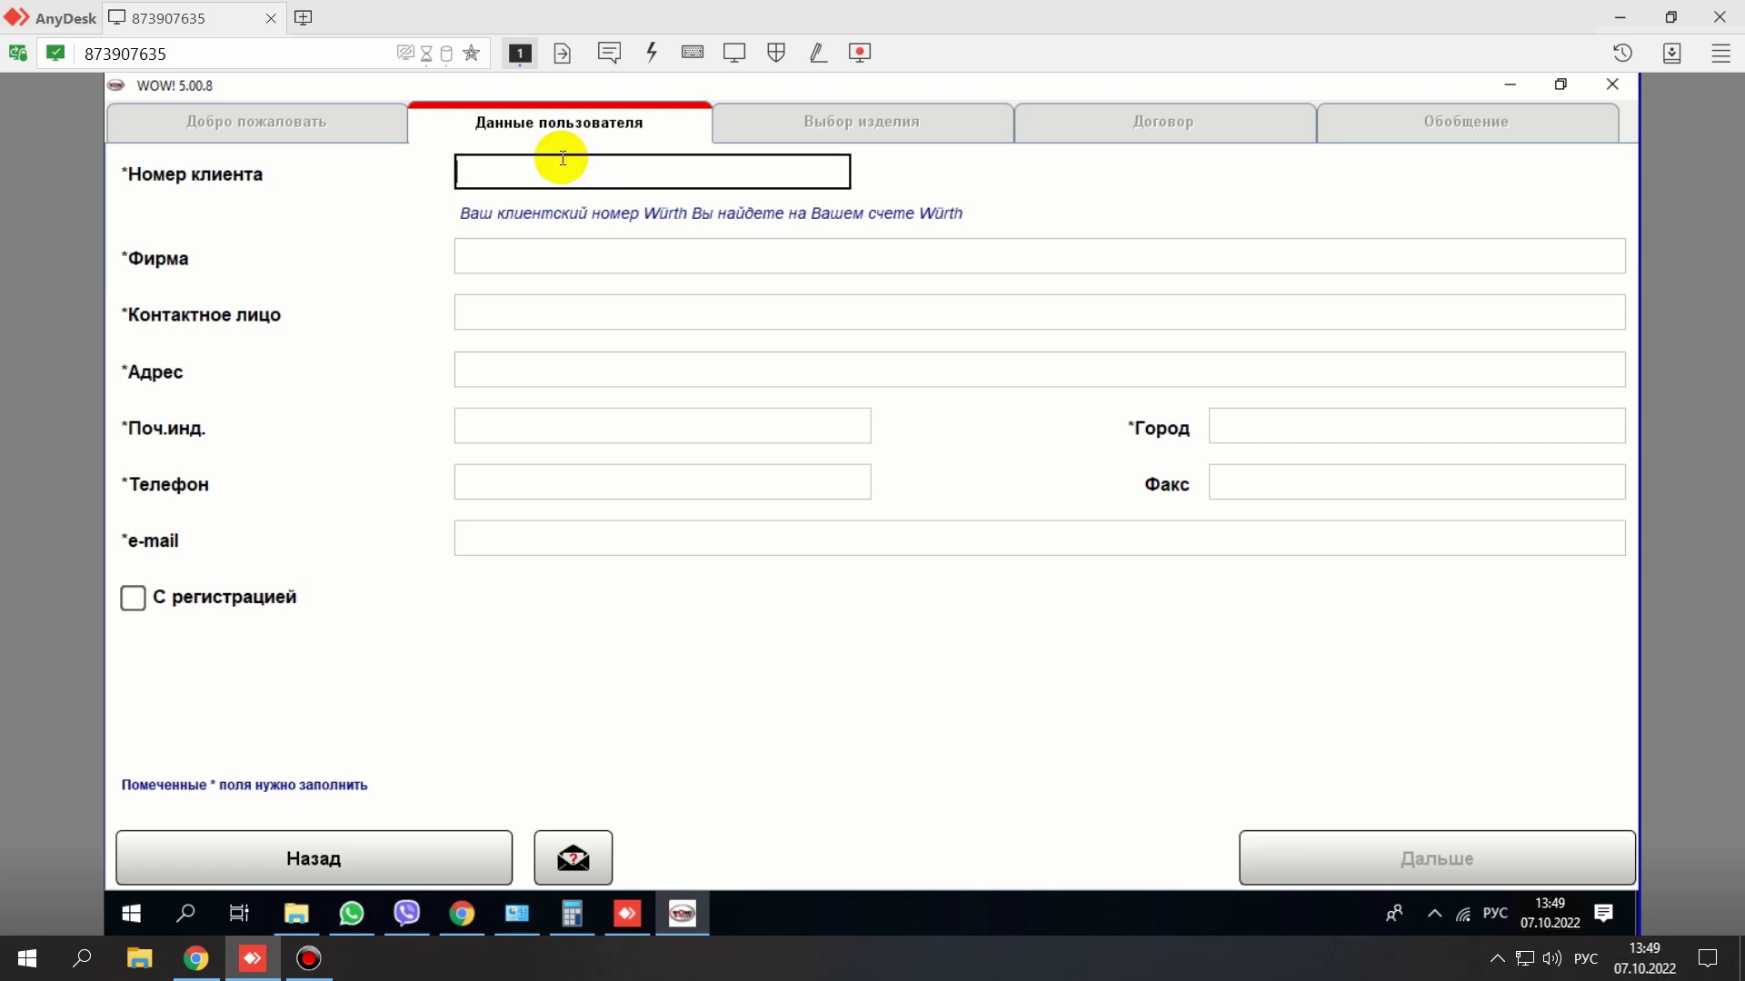
key(Tab)
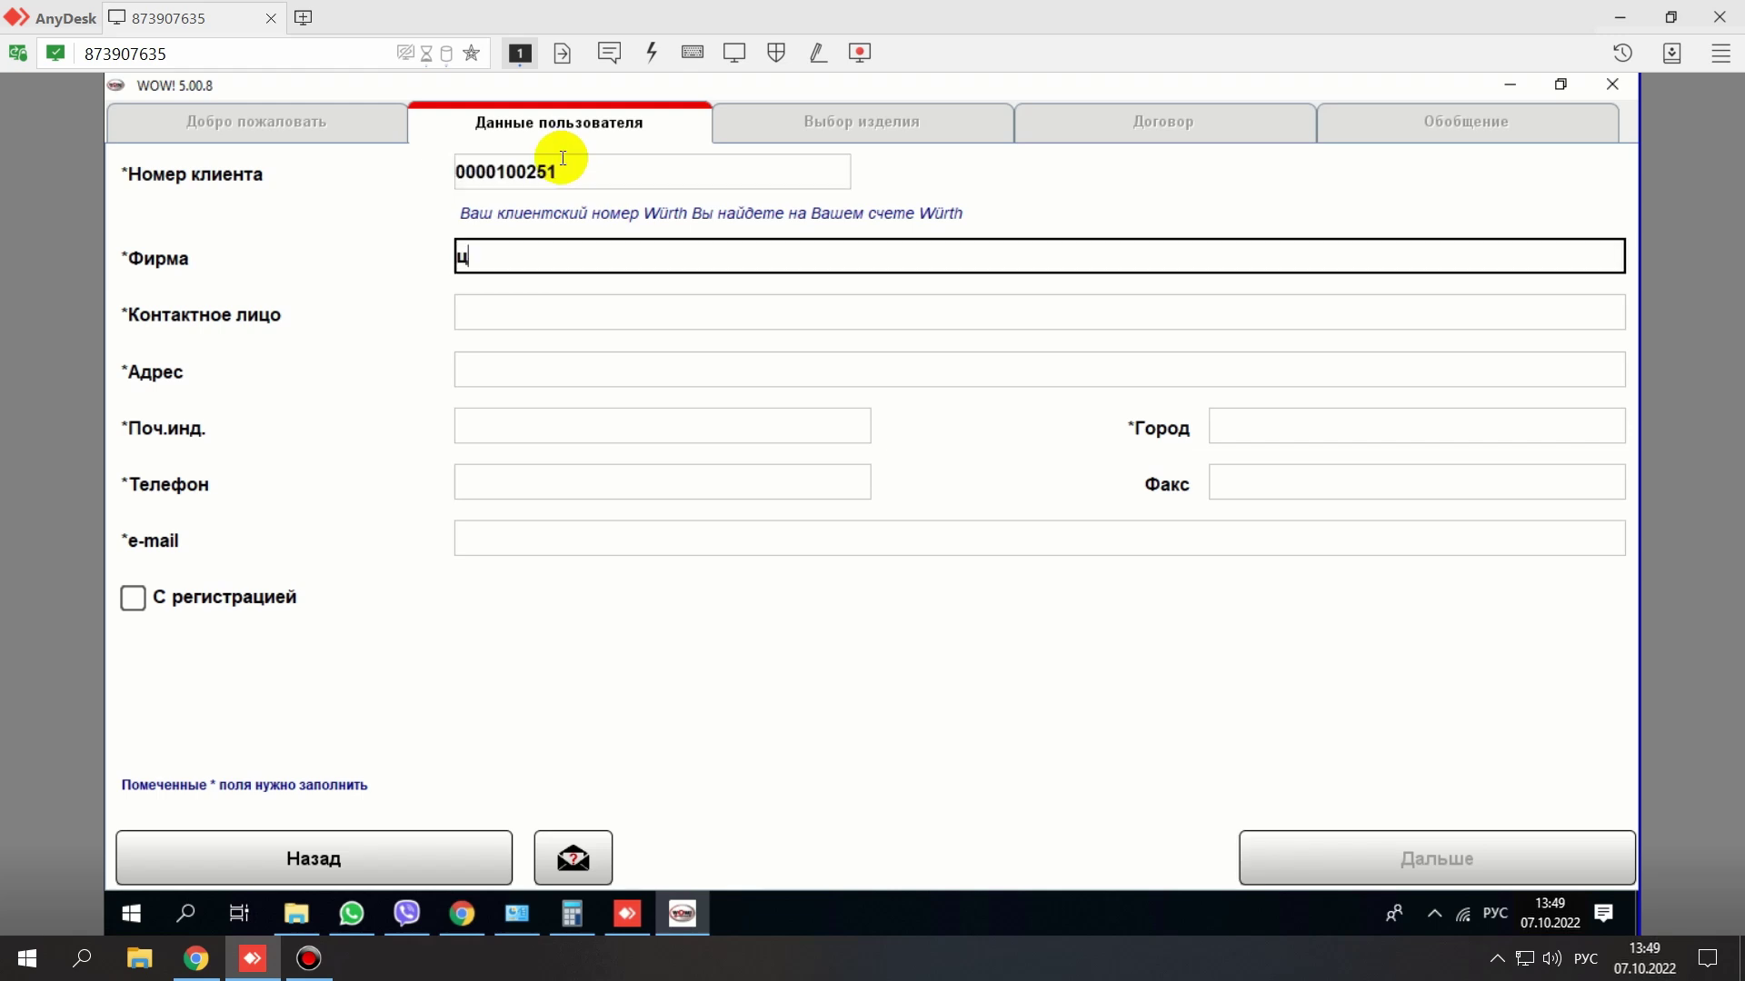
key(Tab)
key(Tab)
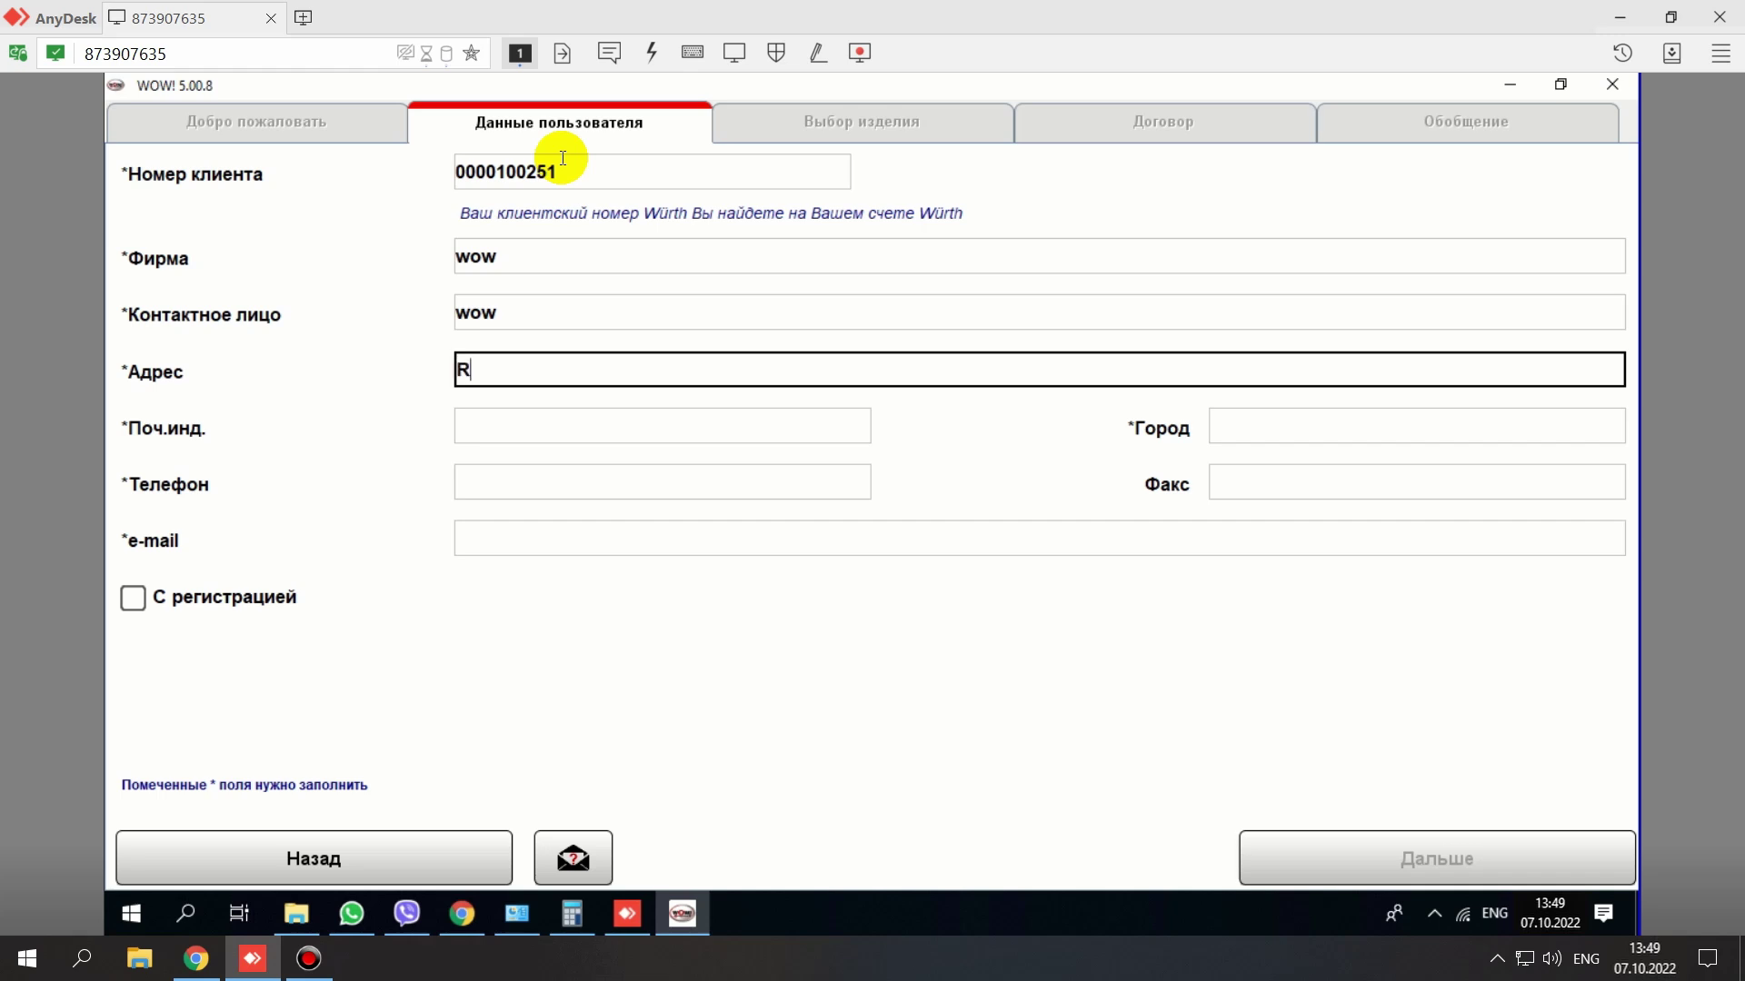
key(Tab)
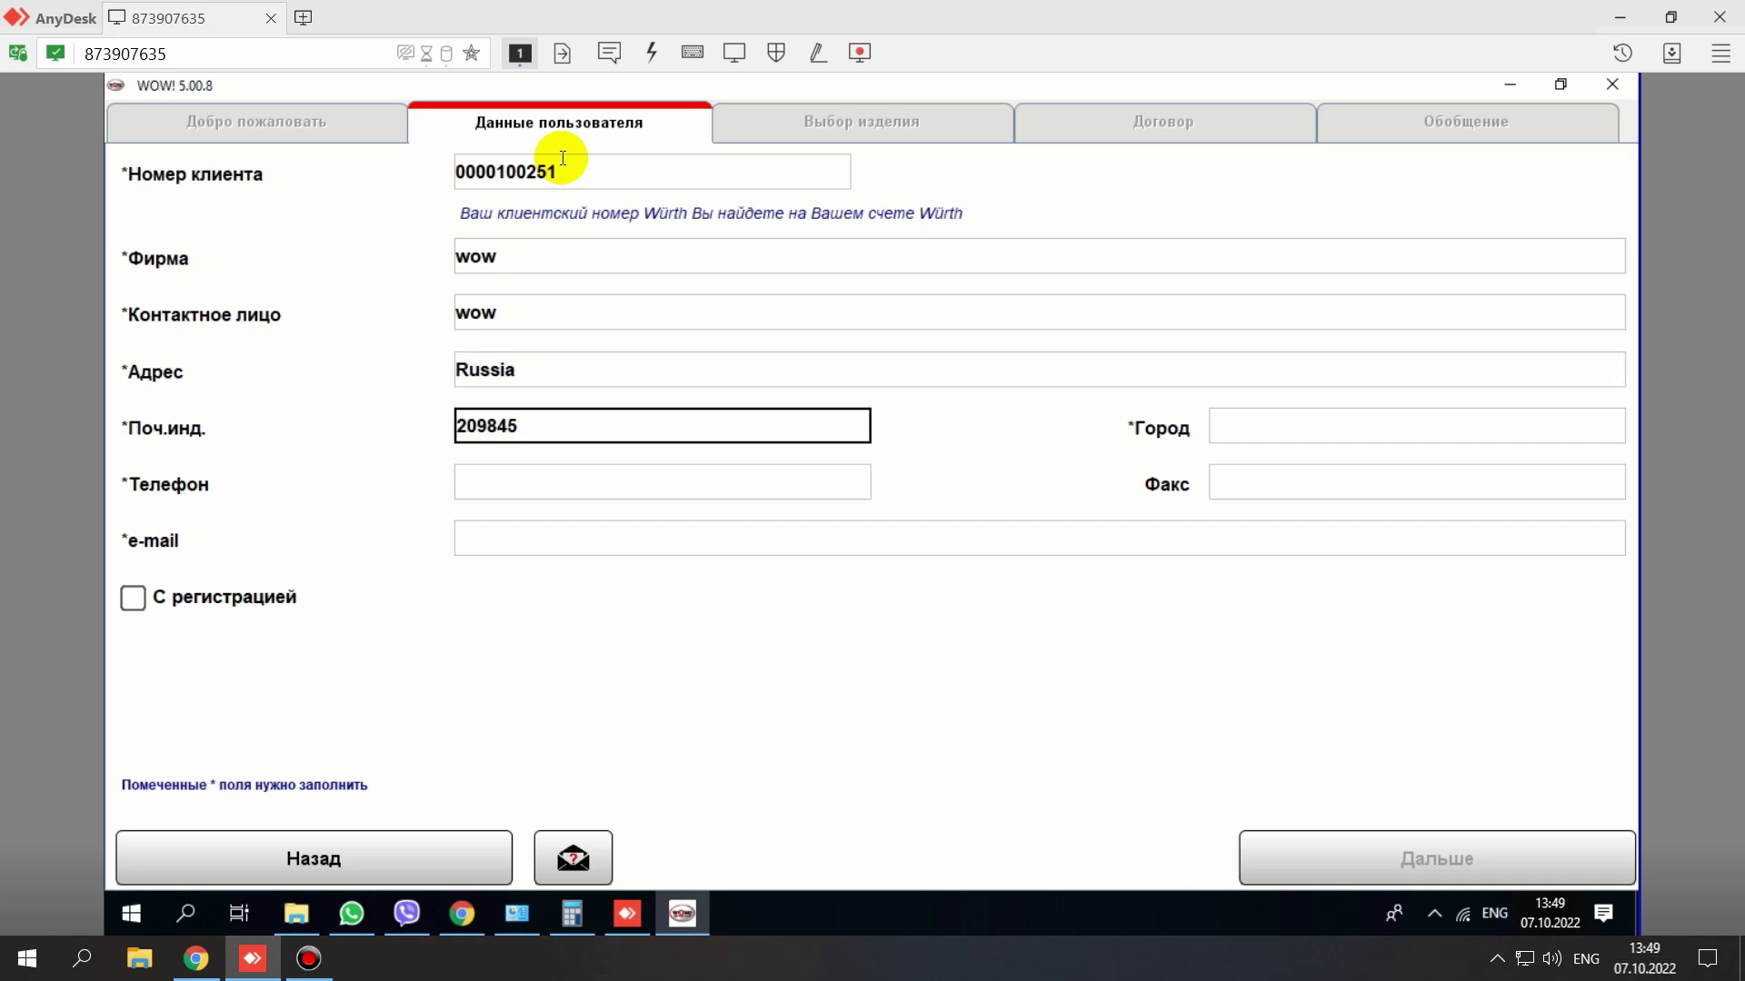
key(Tab)
key(Tab)
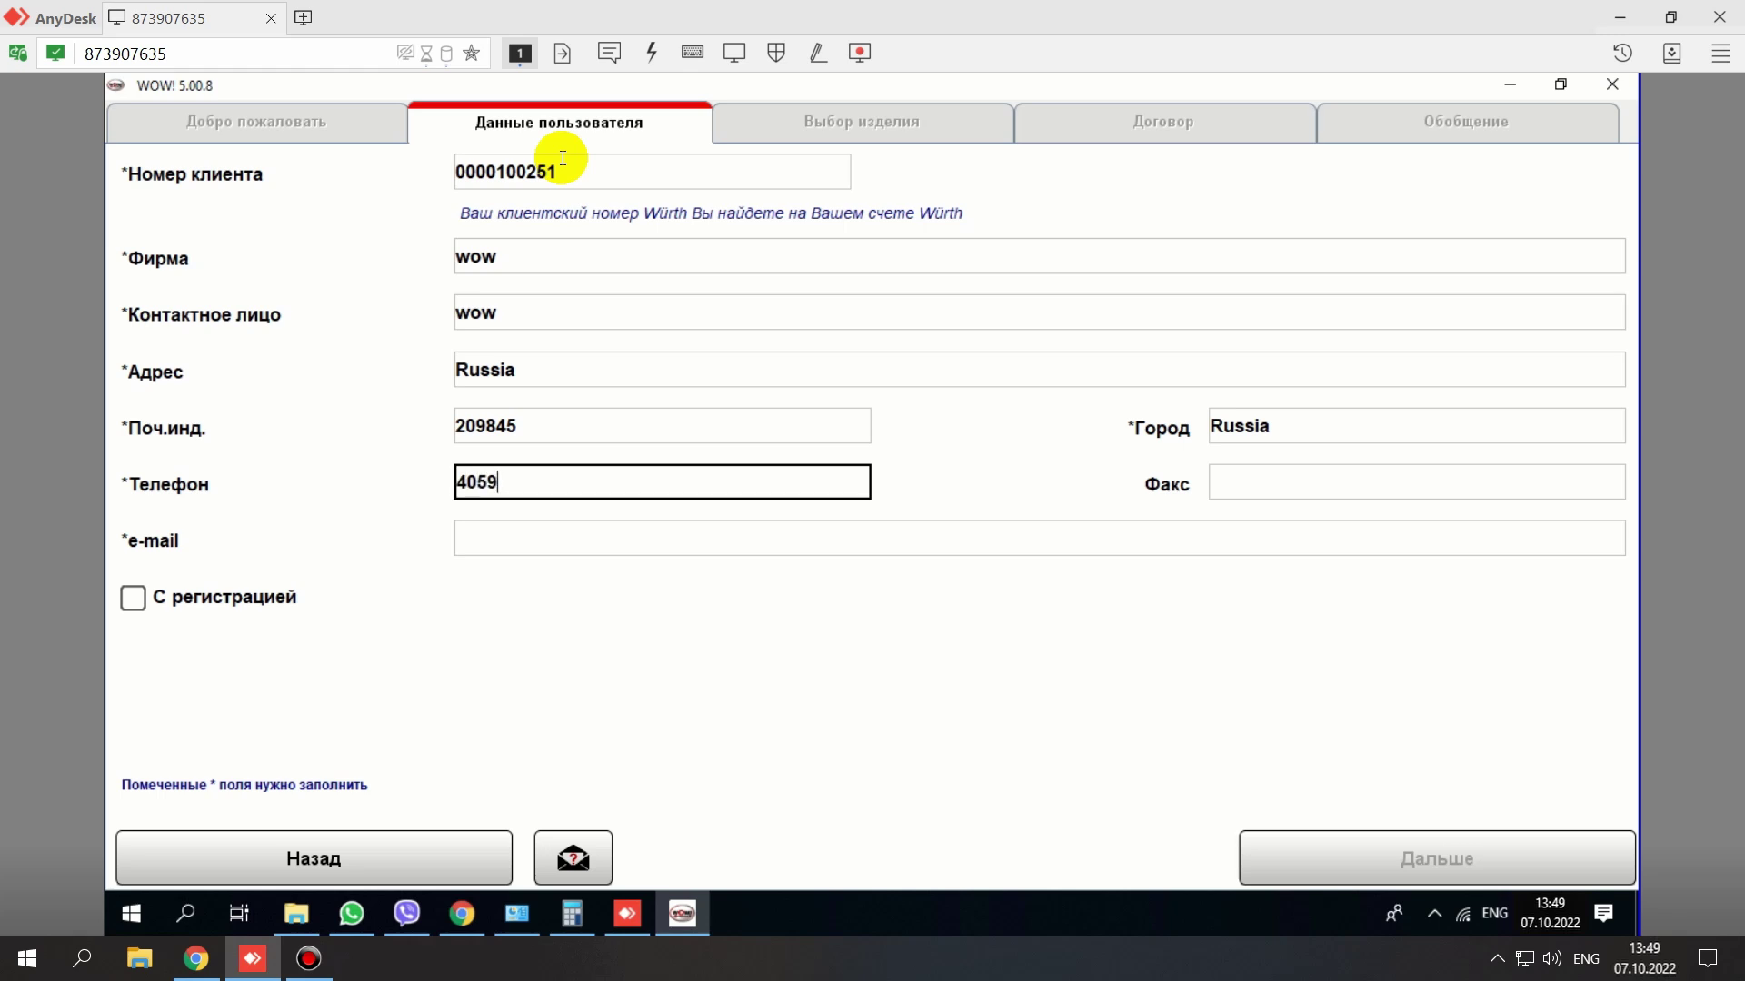
key(Tab)
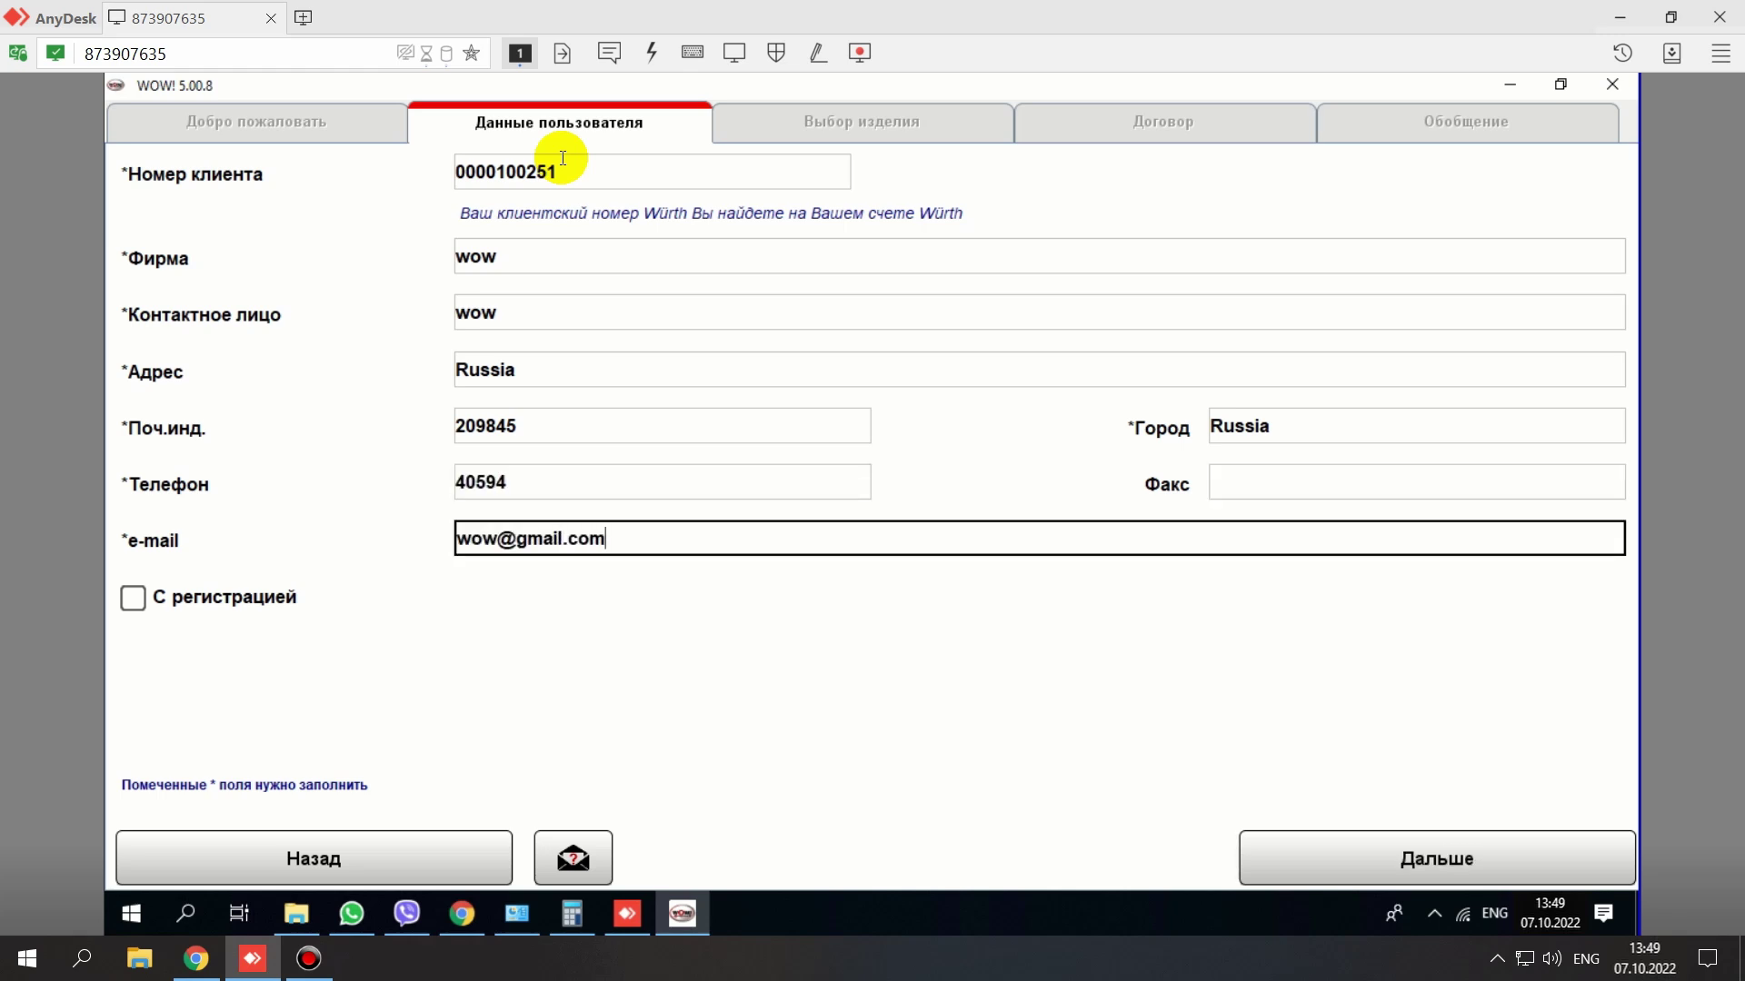
click(1374, 855)
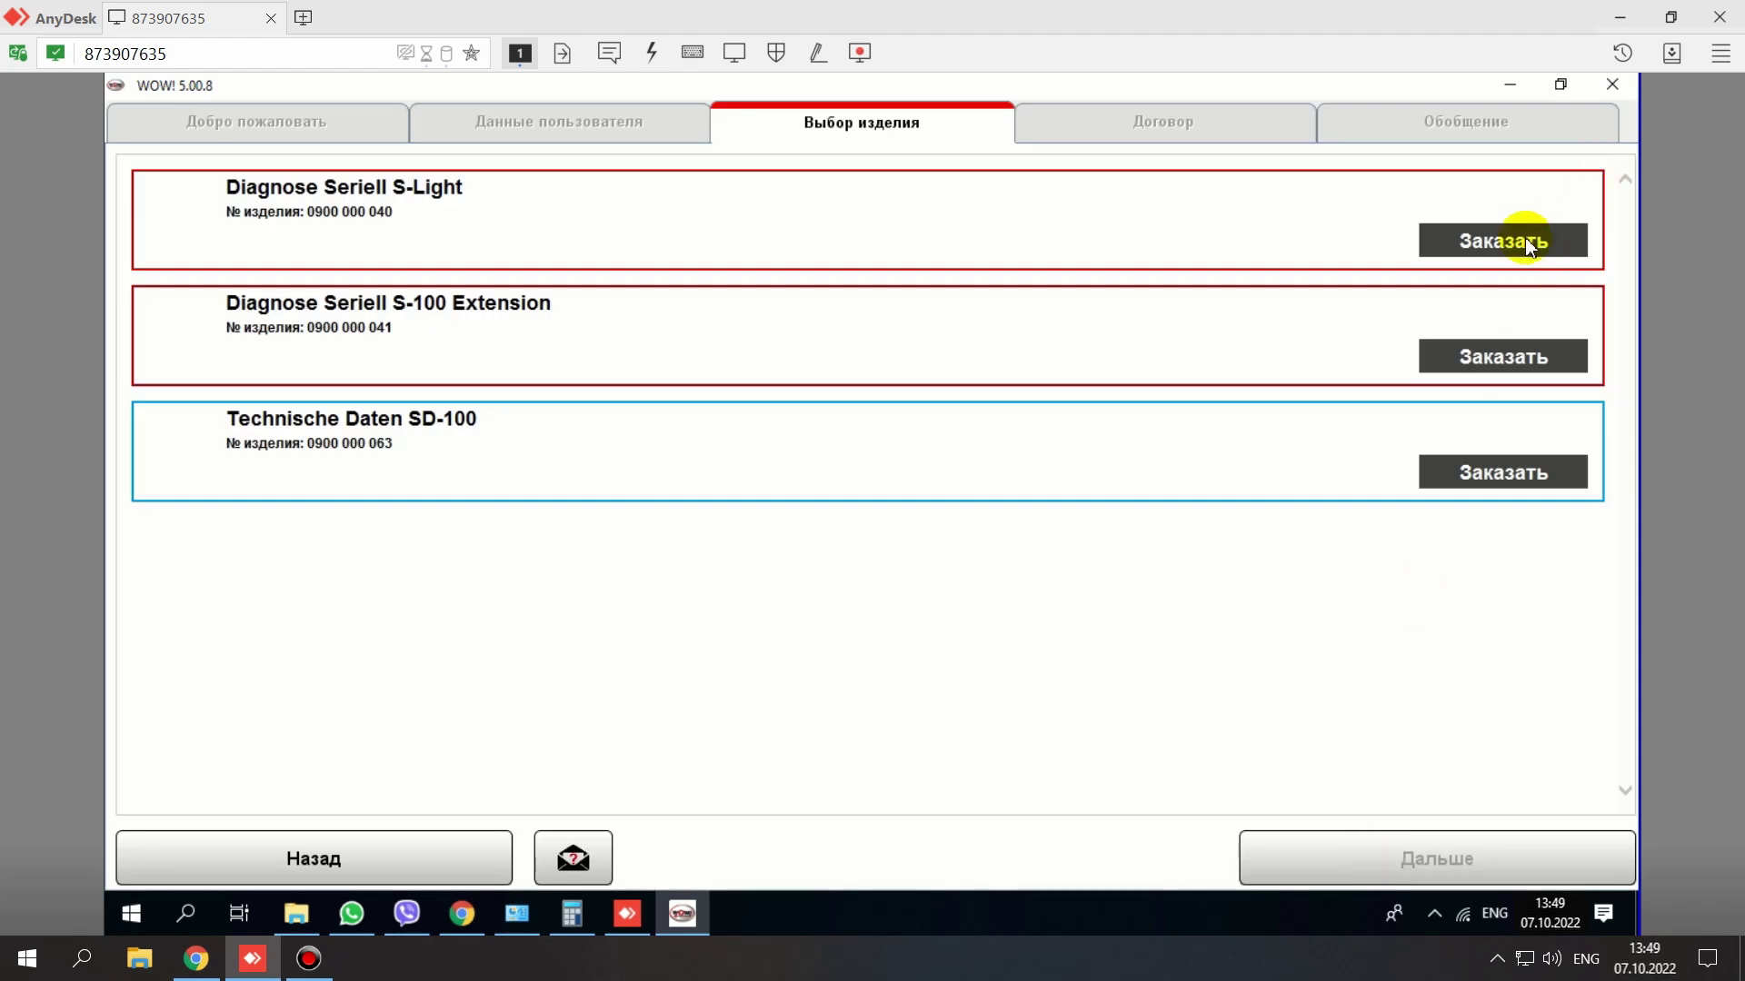
Order Diagnose Seriell S-Light, accept the contract, submit, and close the preview and thanks page.
click(1500, 241)
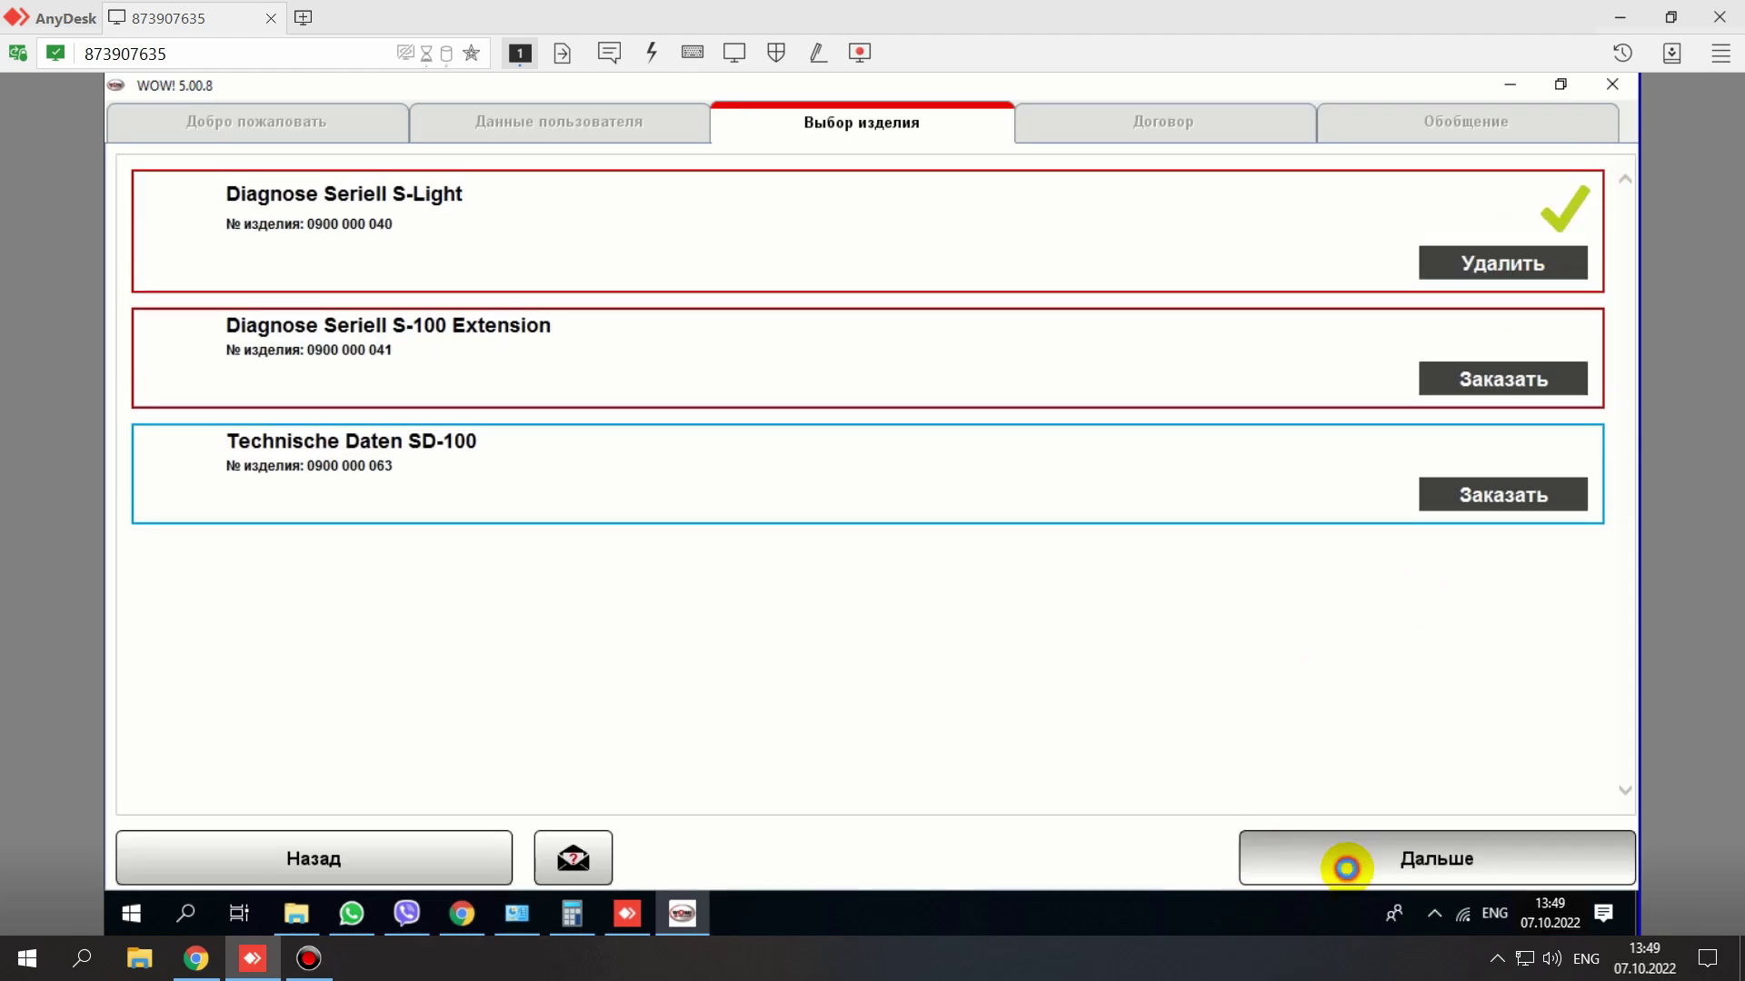
click(1344, 868)
click(232, 773)
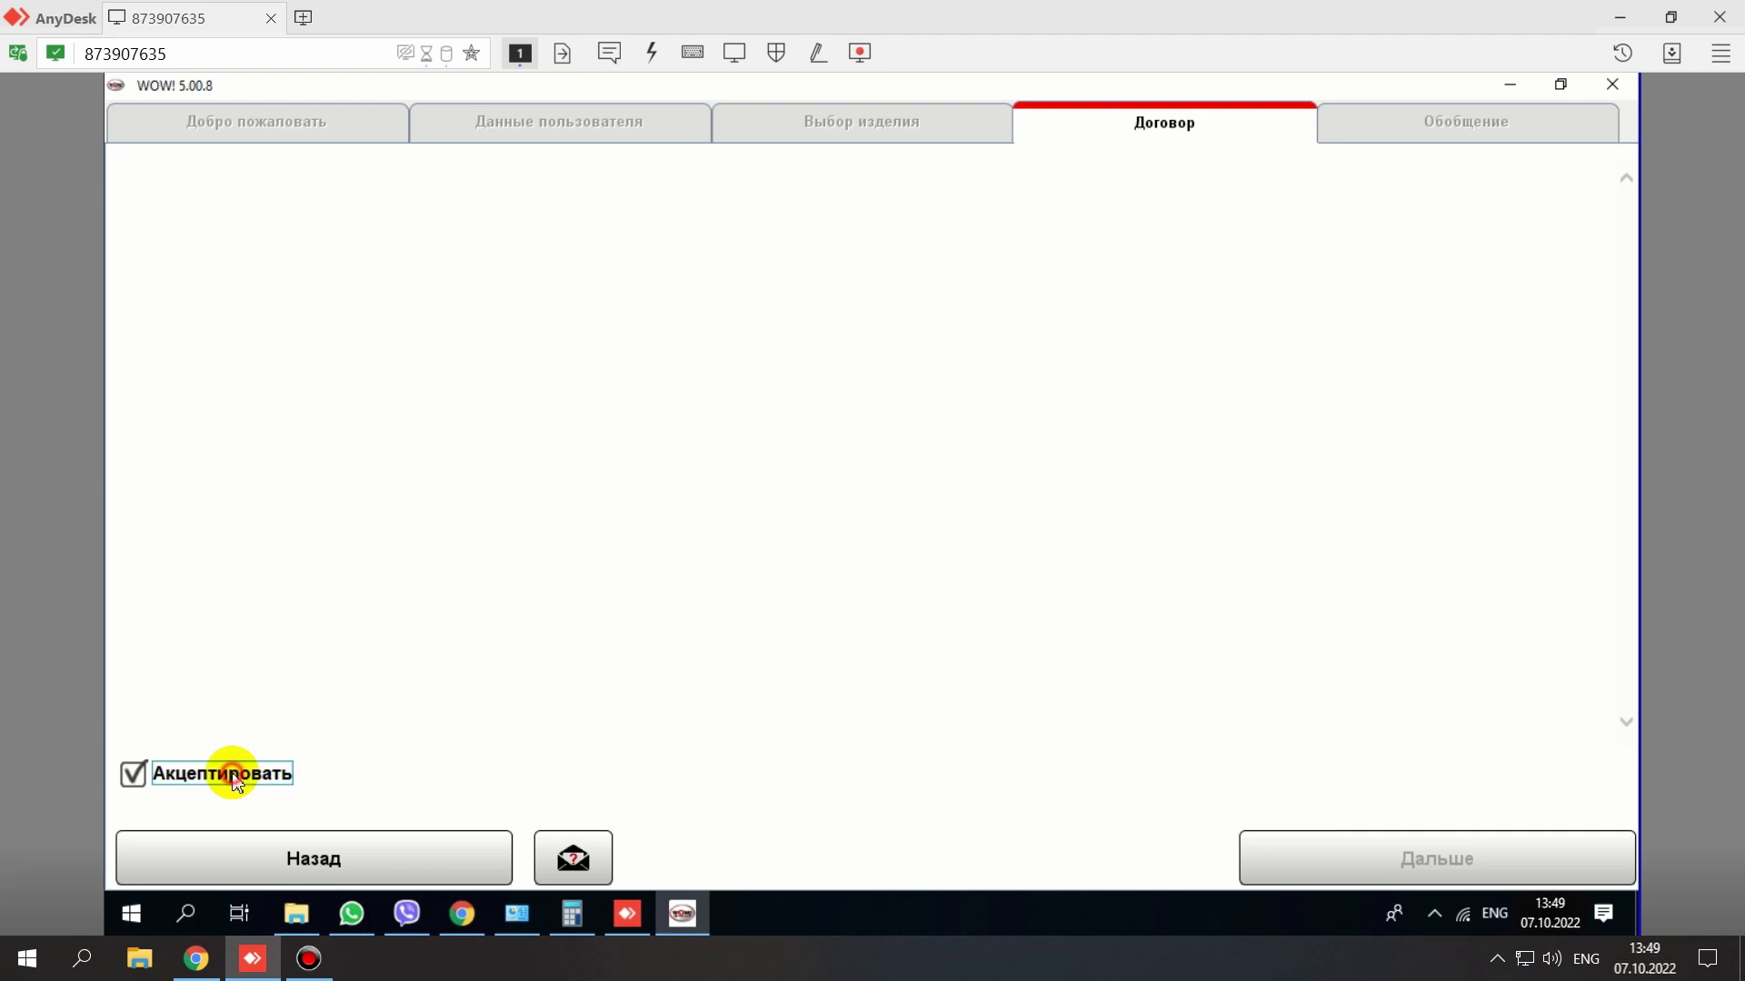
click(1372, 851)
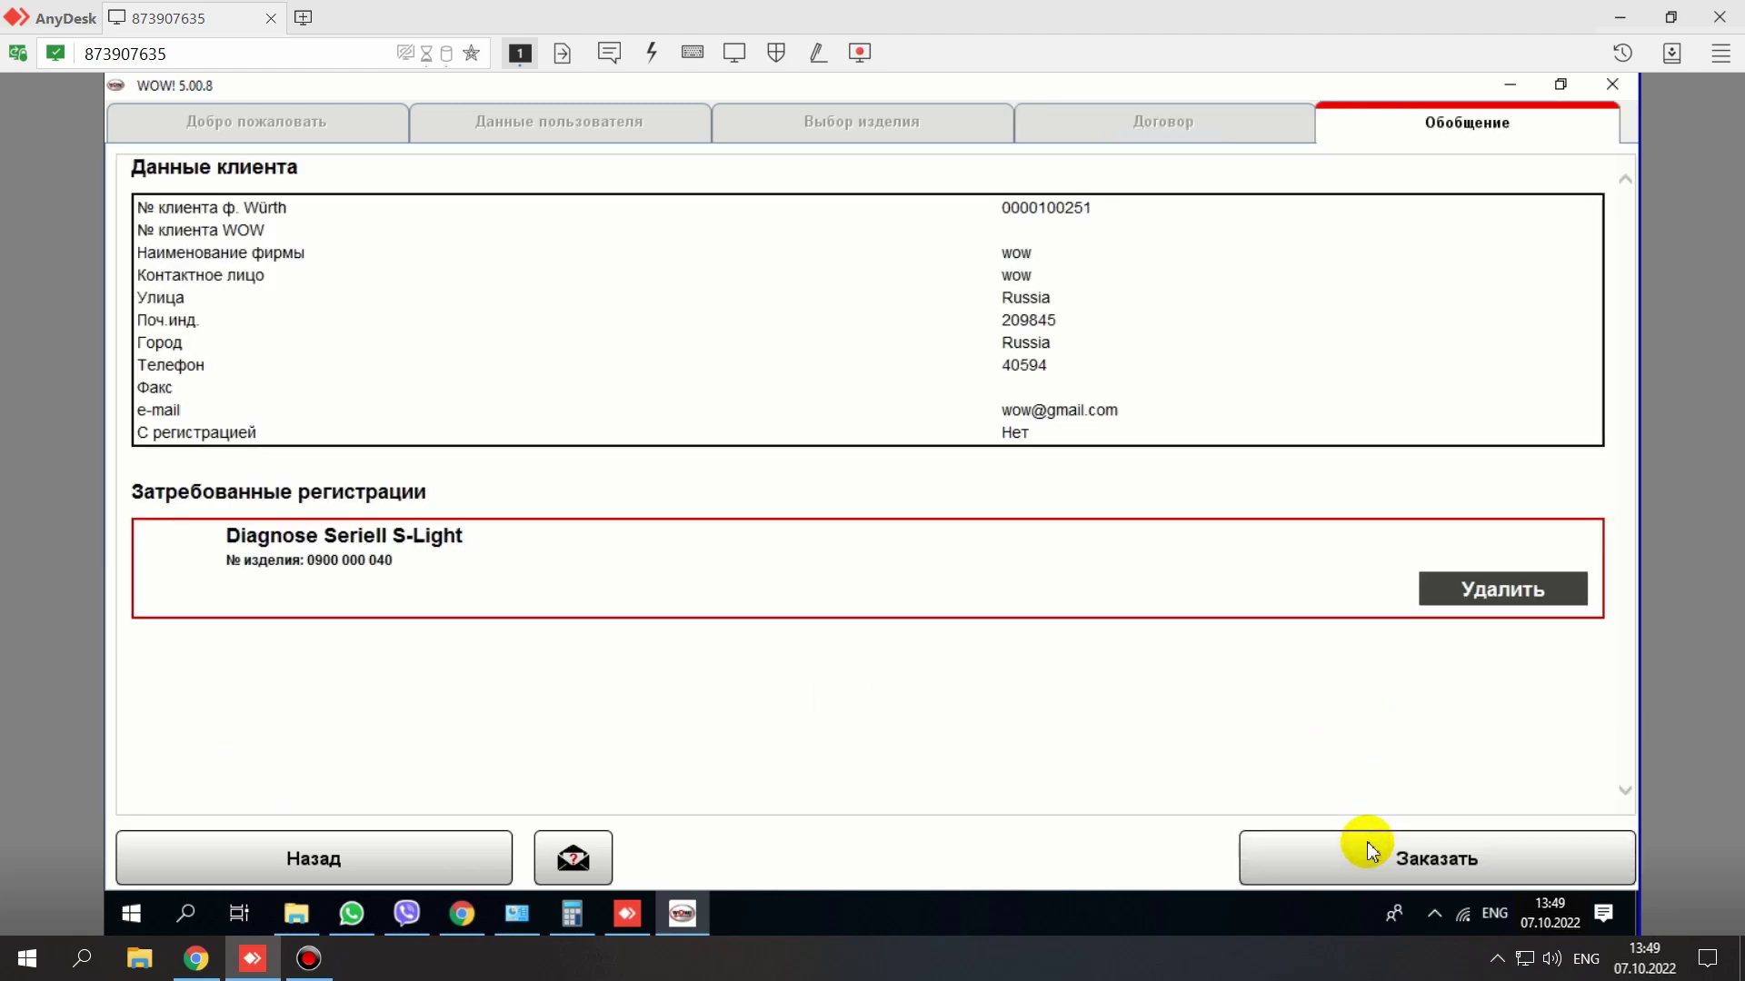
click(1380, 859)
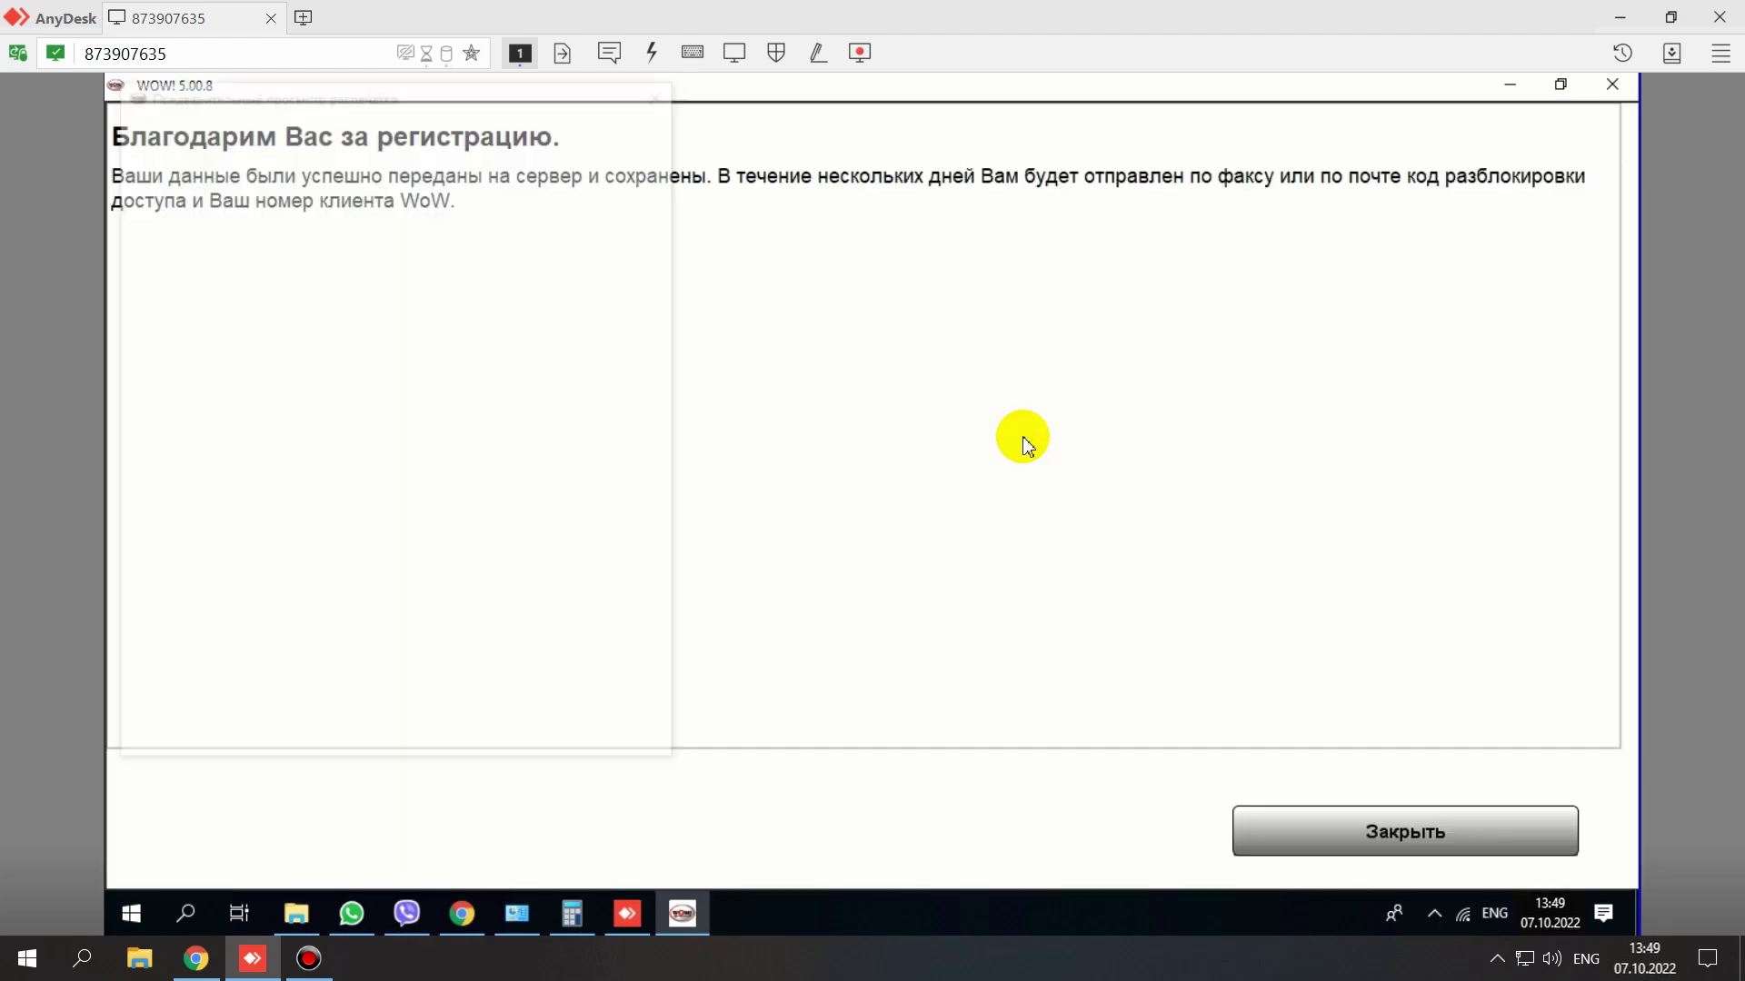
click(637, 125)
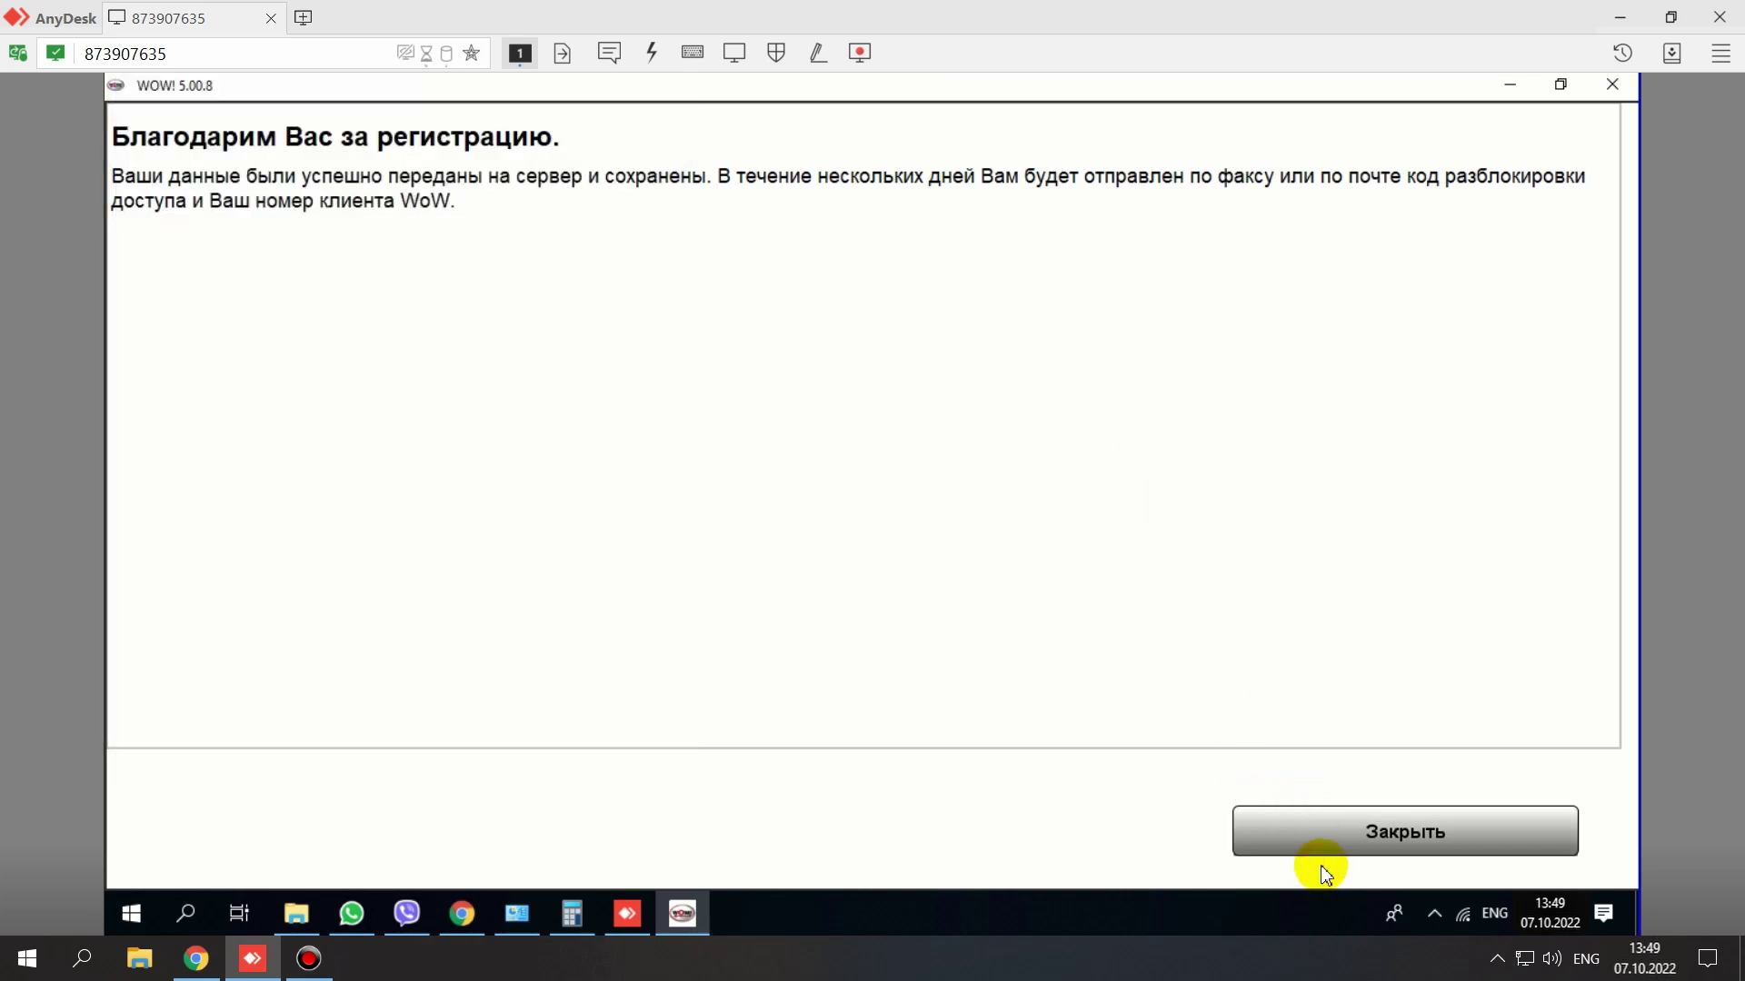
click(1353, 825)
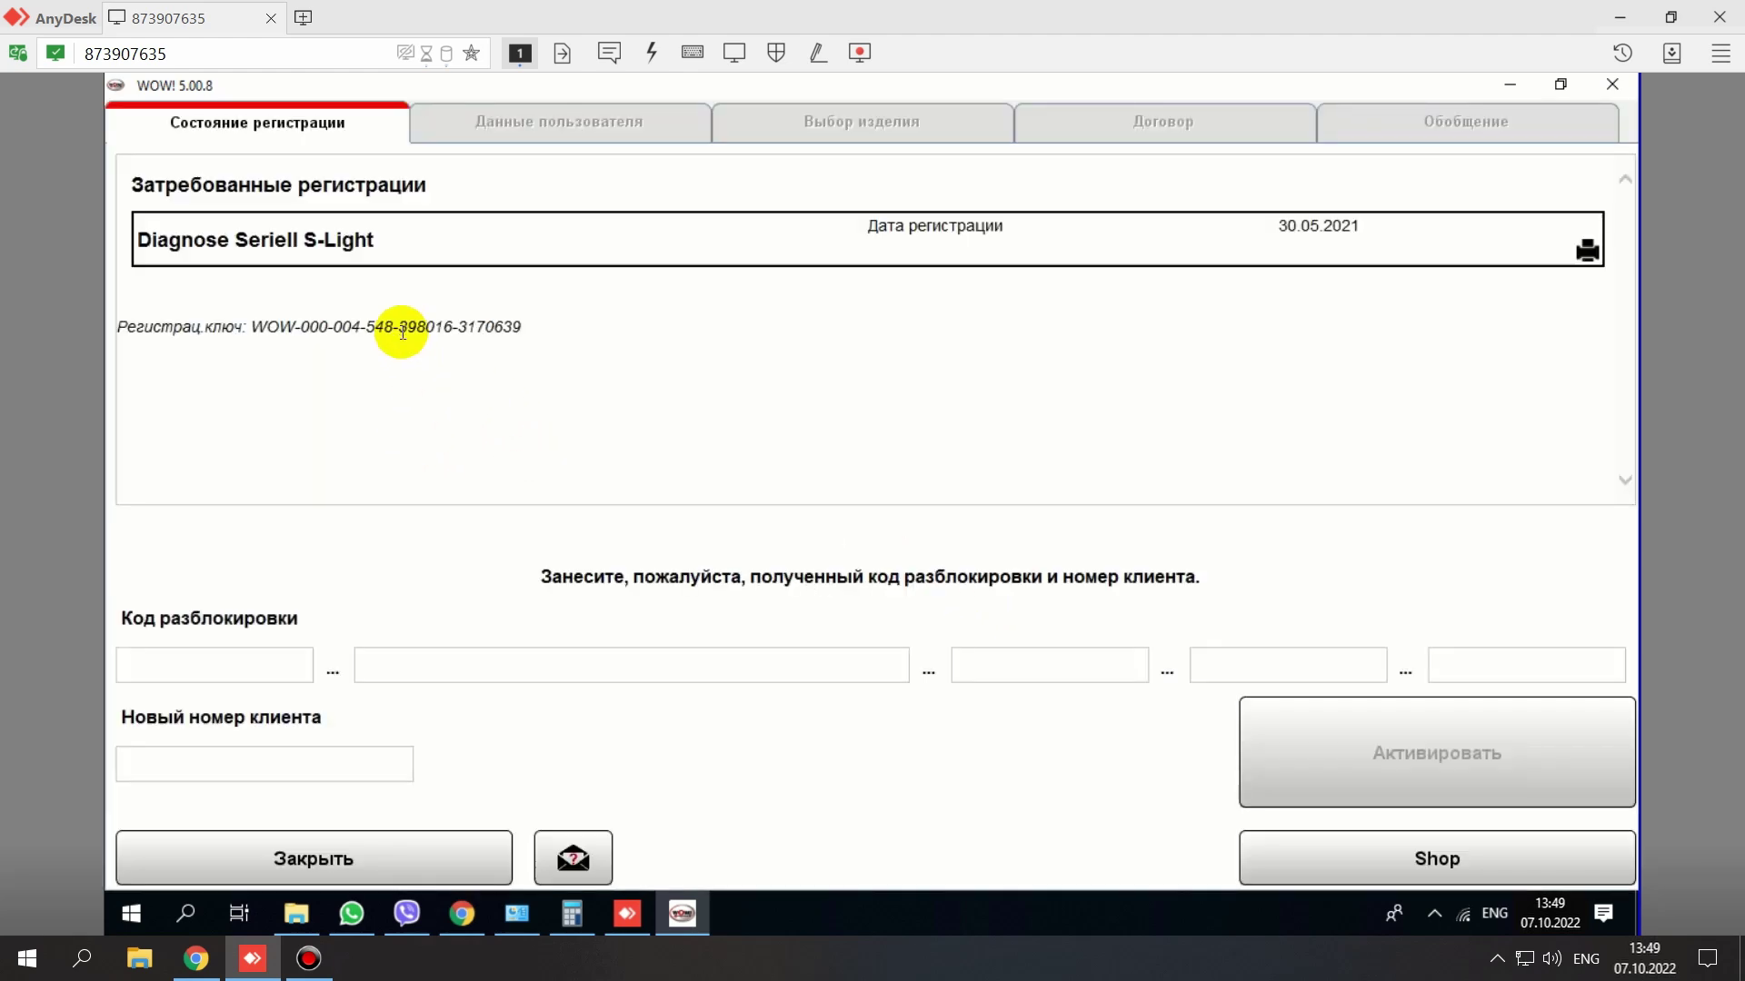
Select the registration key text and close the WOW window.
double_click(400, 327)
double_click(255, 327)
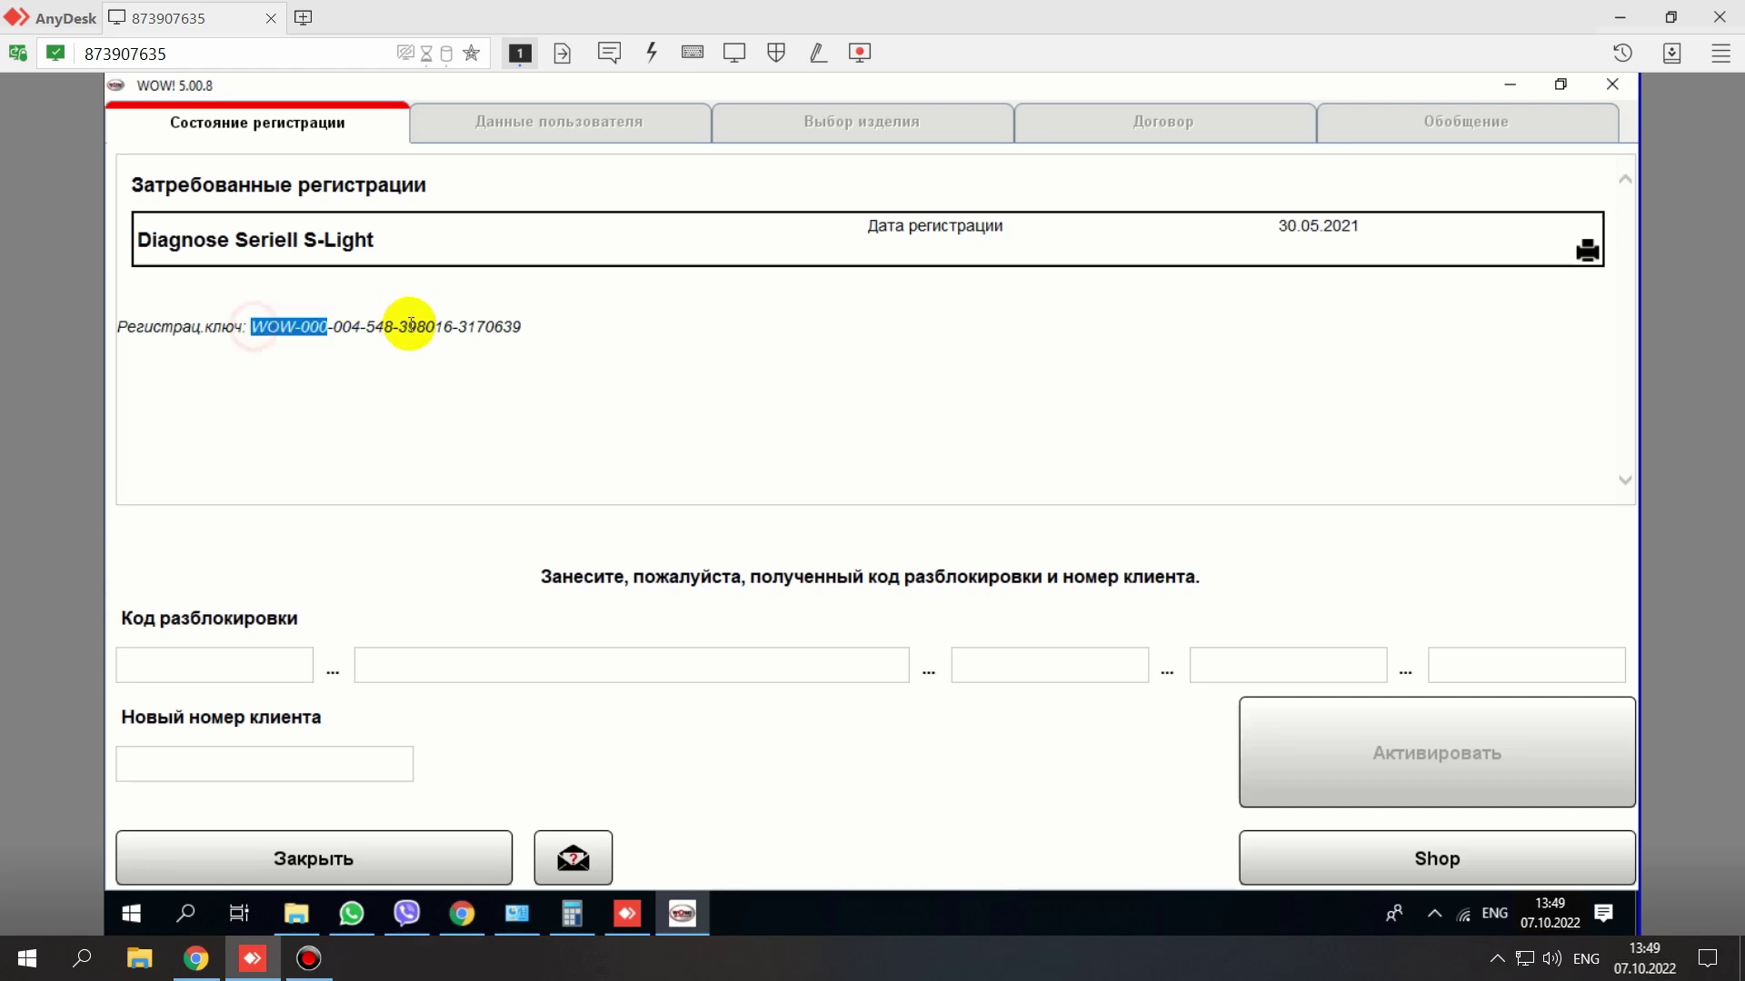
shift+click(519, 325)
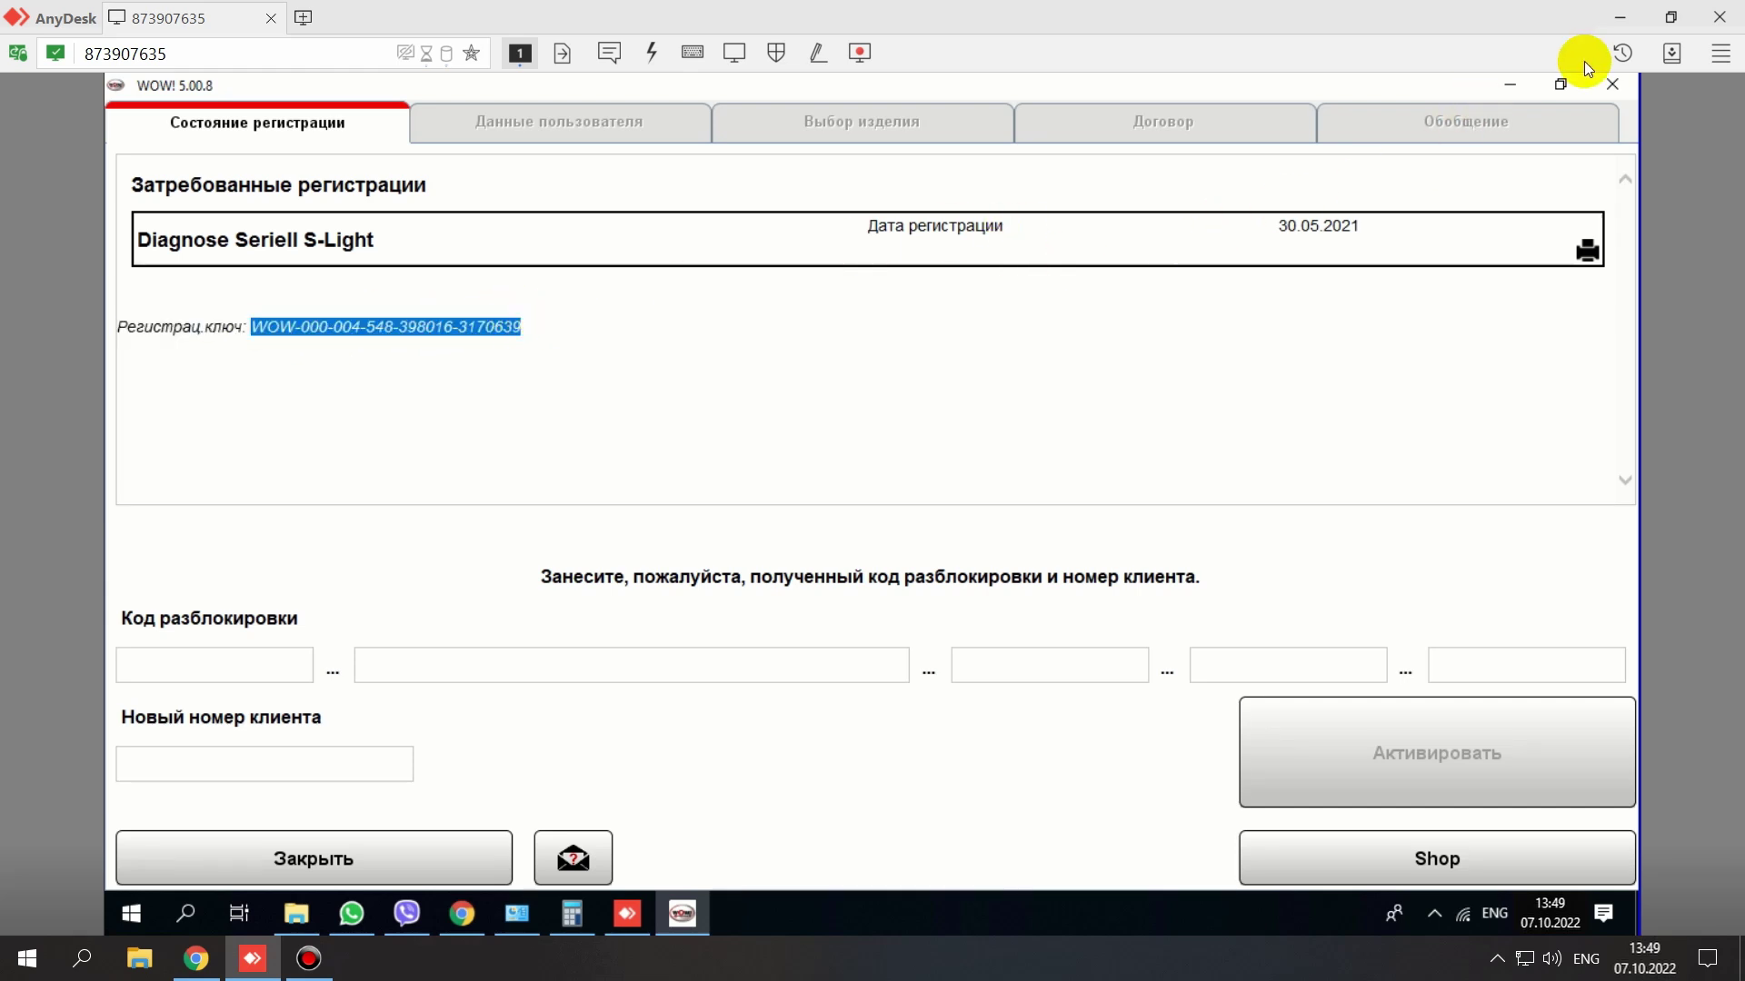
click(1609, 86)
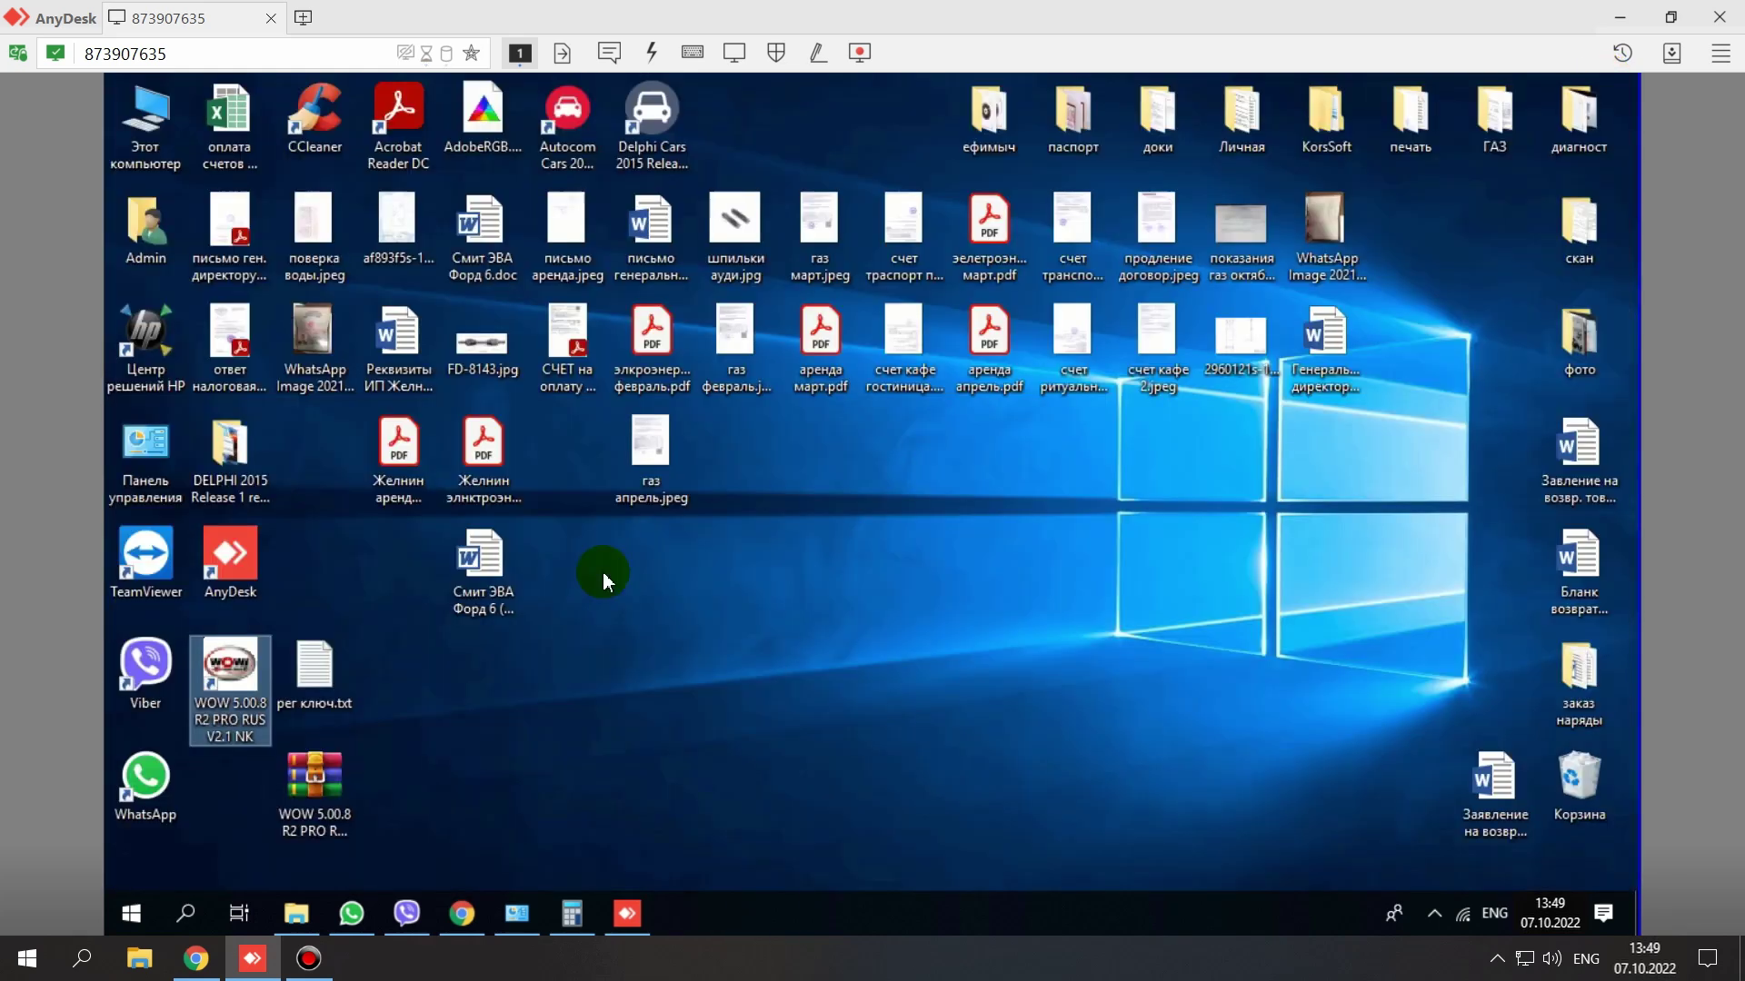
Open рег ключ.txt, then close Notepad, saving the changes.
click(316, 680)
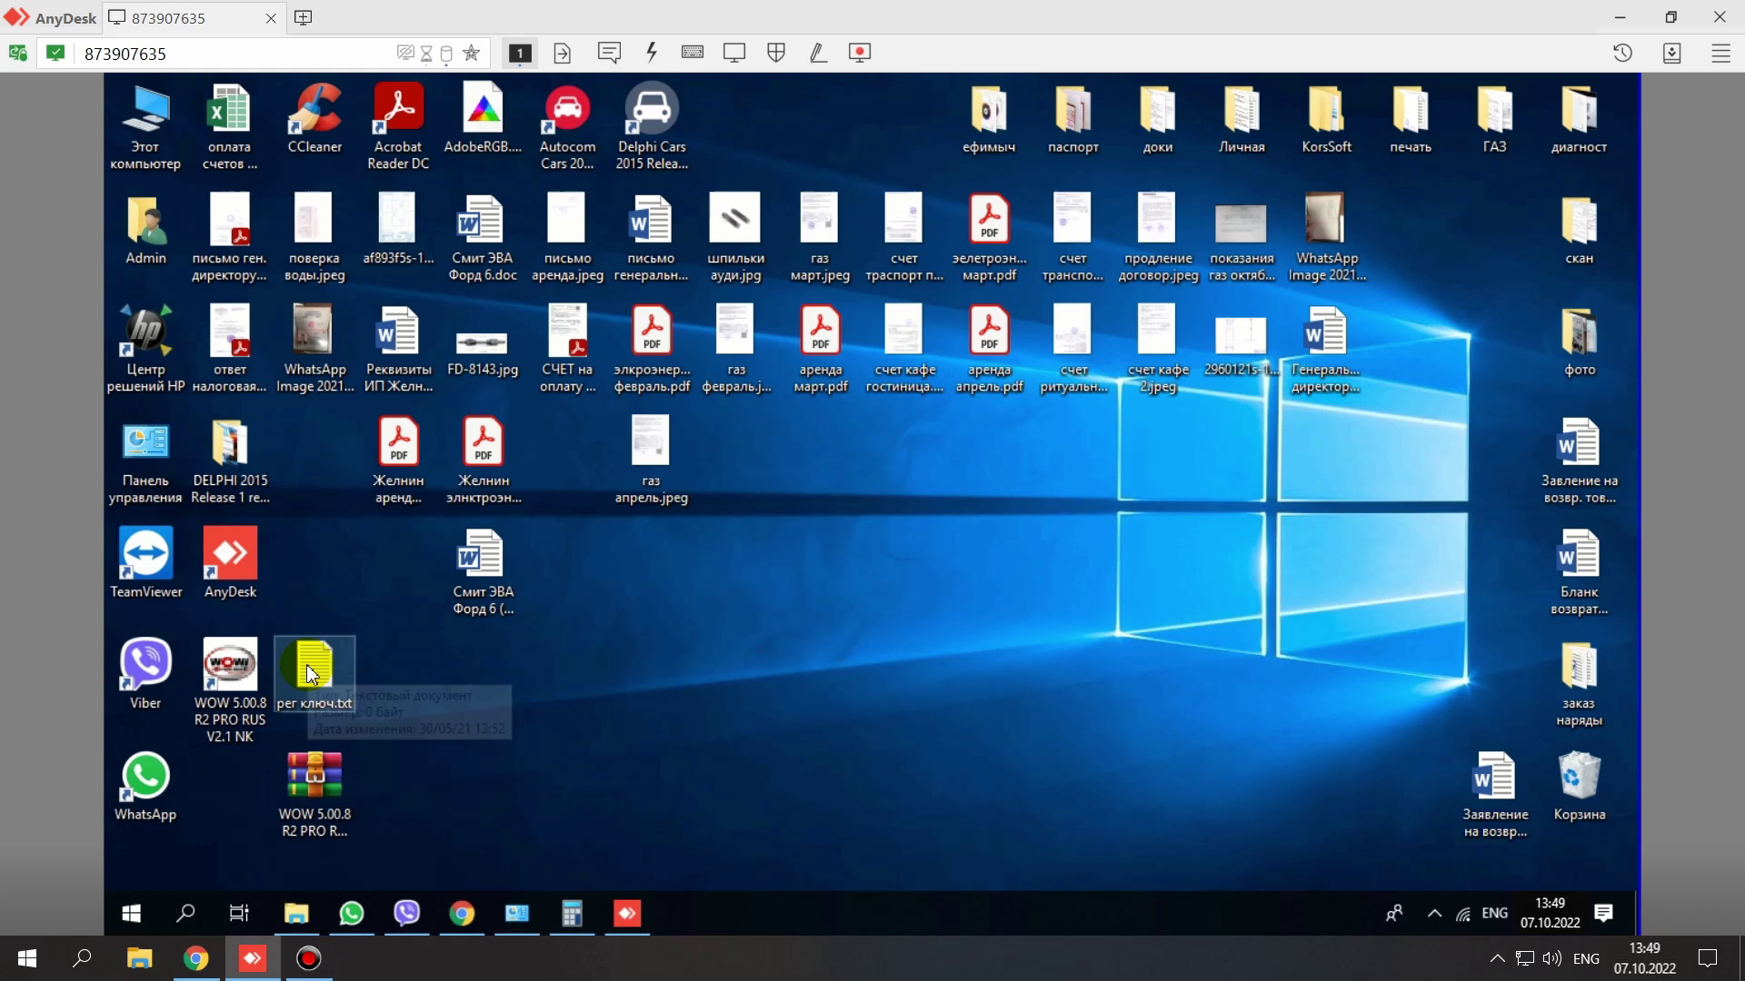
double_click(309, 673)
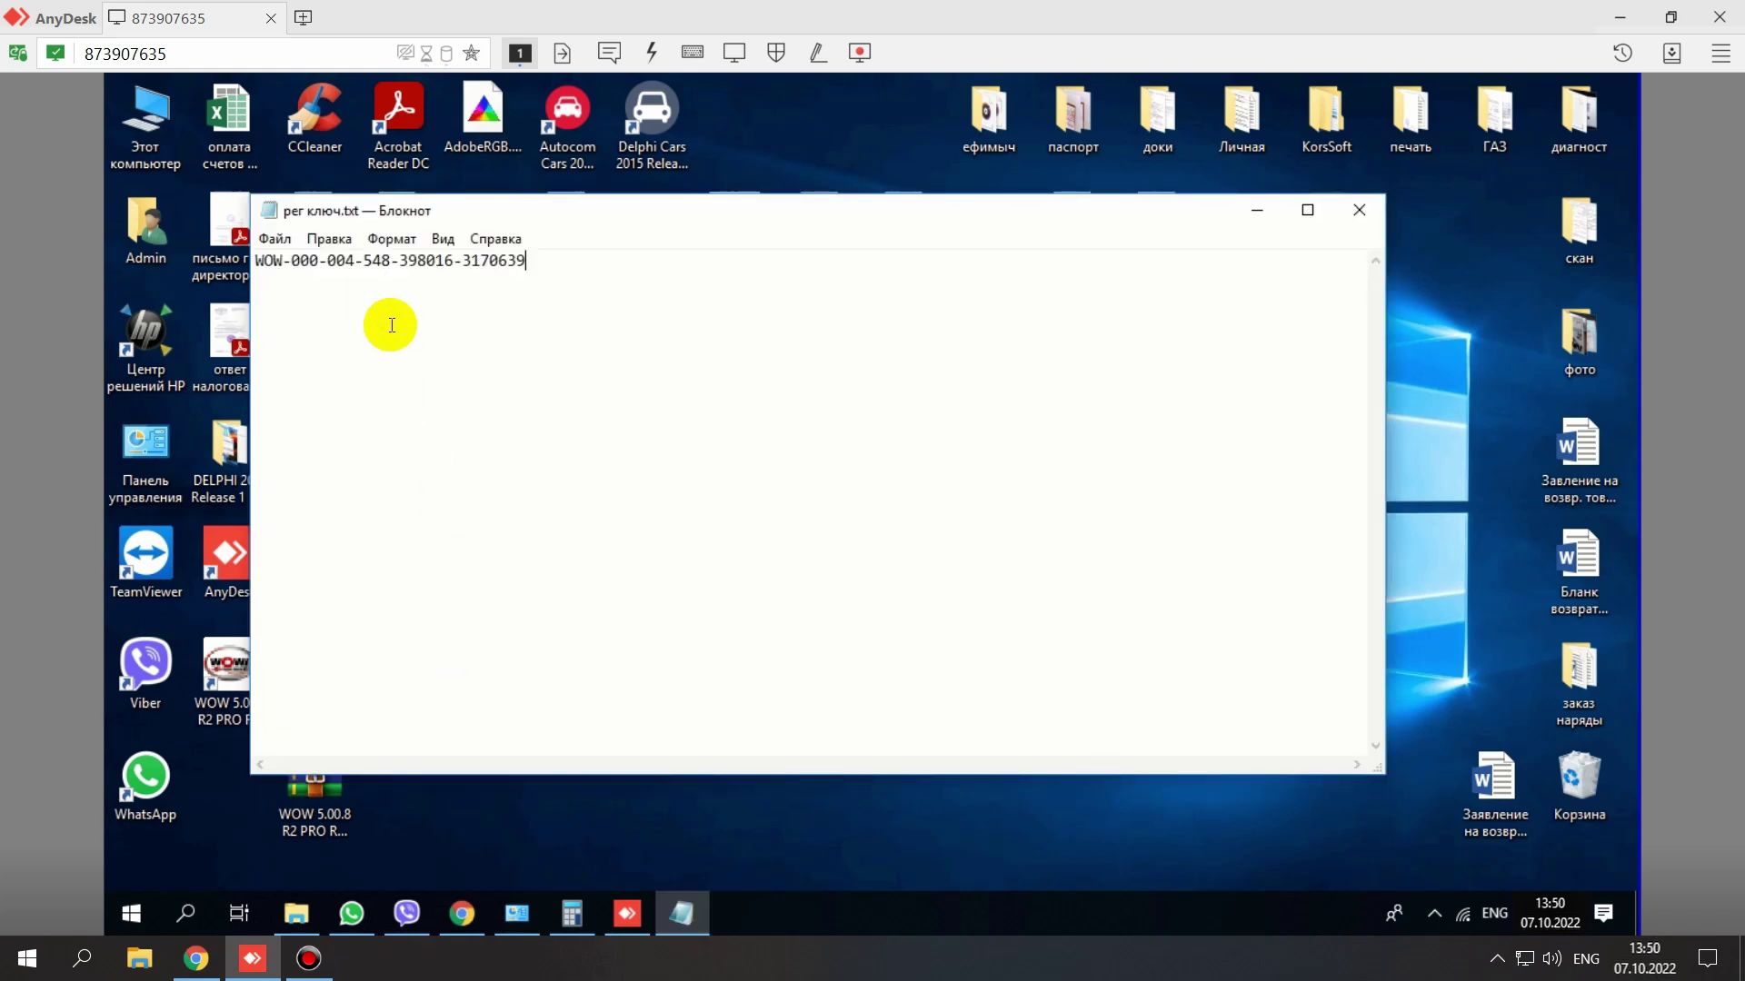
click(1374, 218)
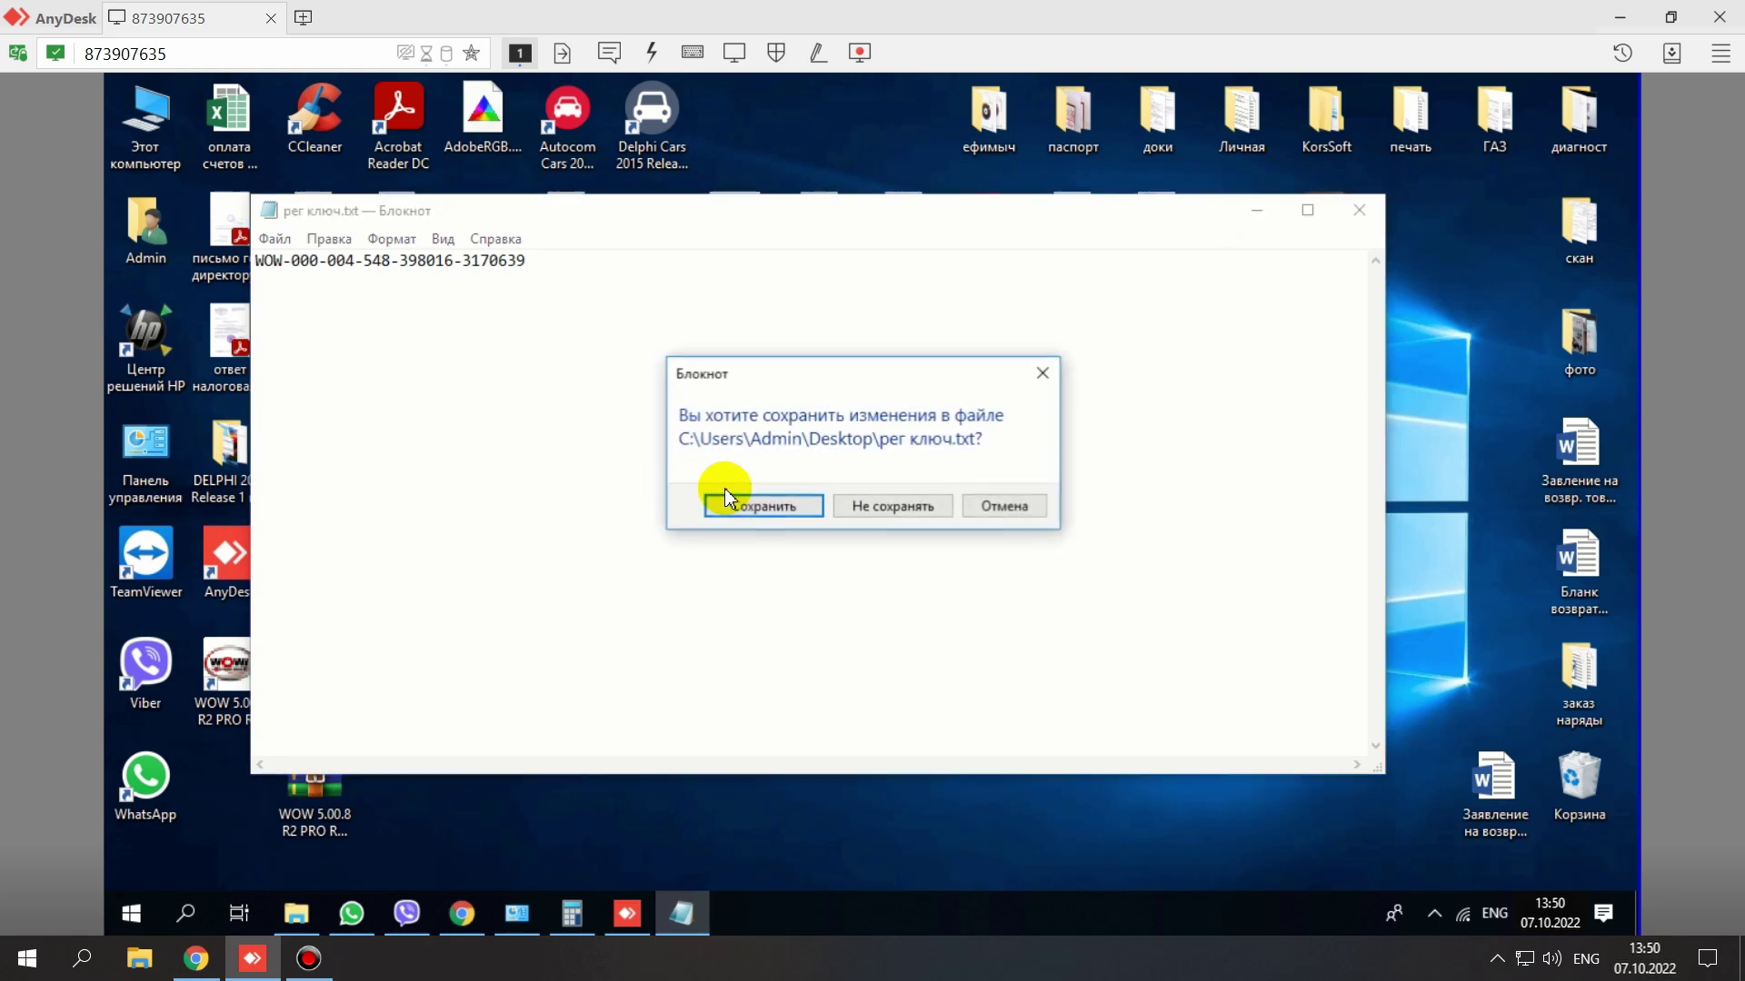
click(744, 505)
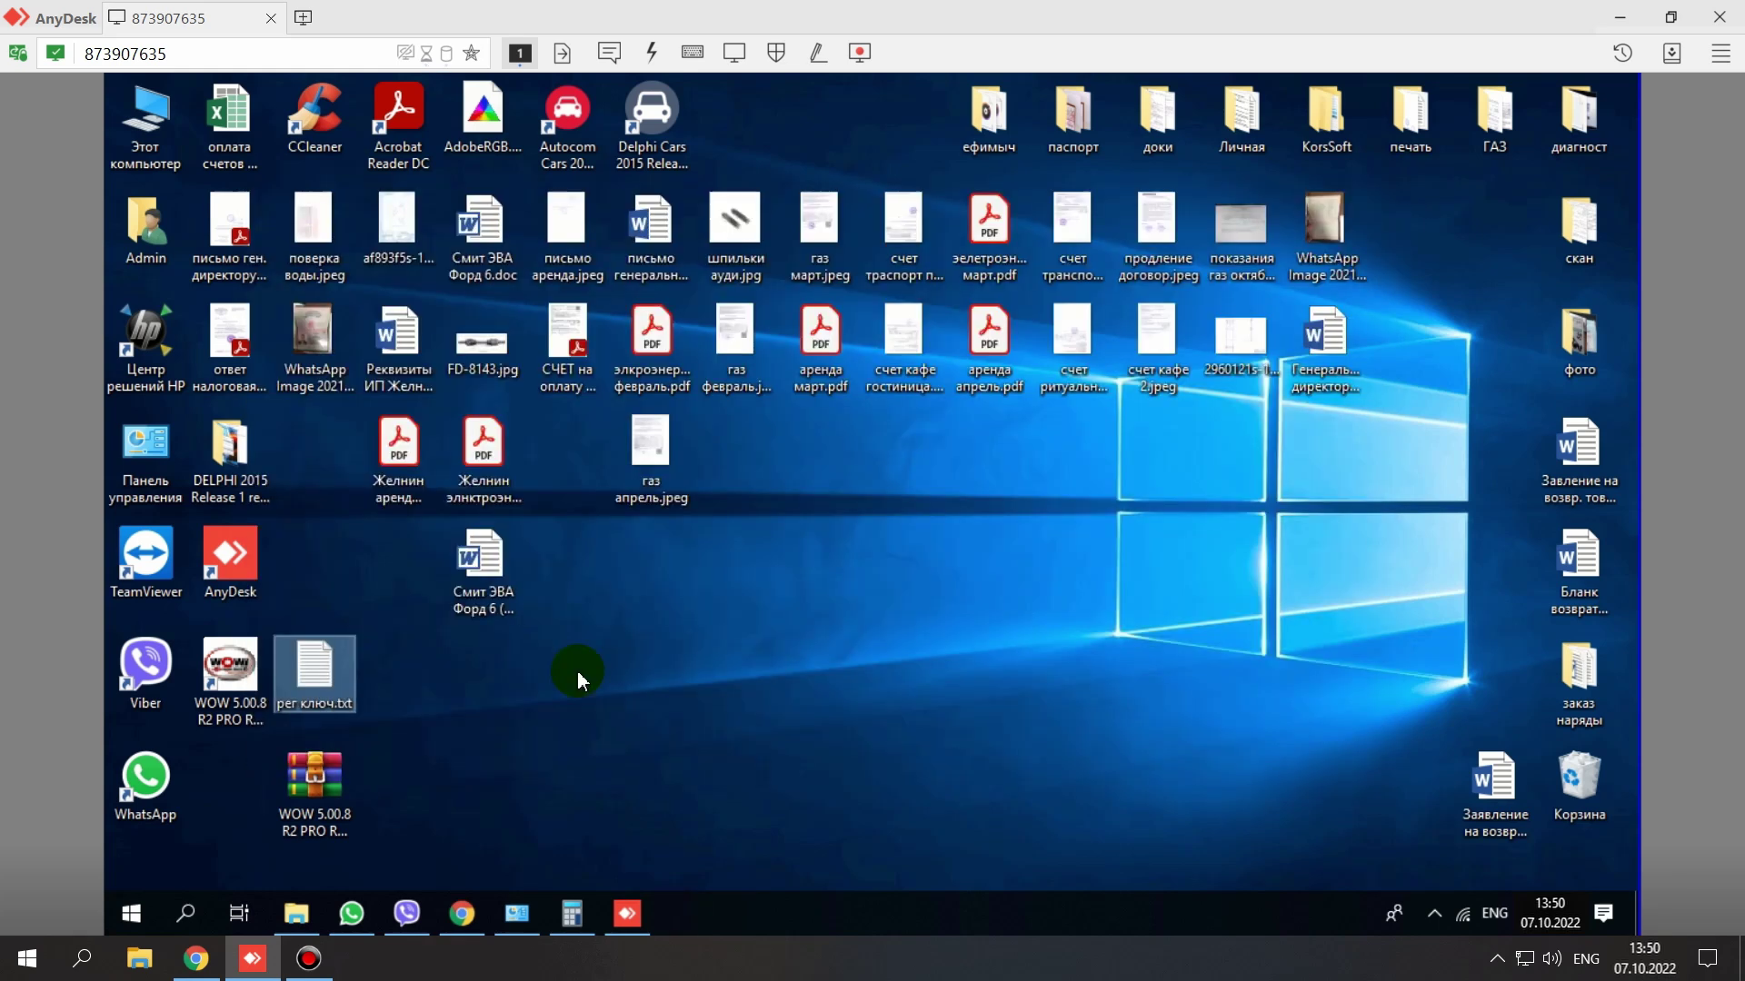
Pack рег ключ.txt into a рег ключ.7z archive with 7-Zip's Добавить к архиву.
right_click(319, 666)
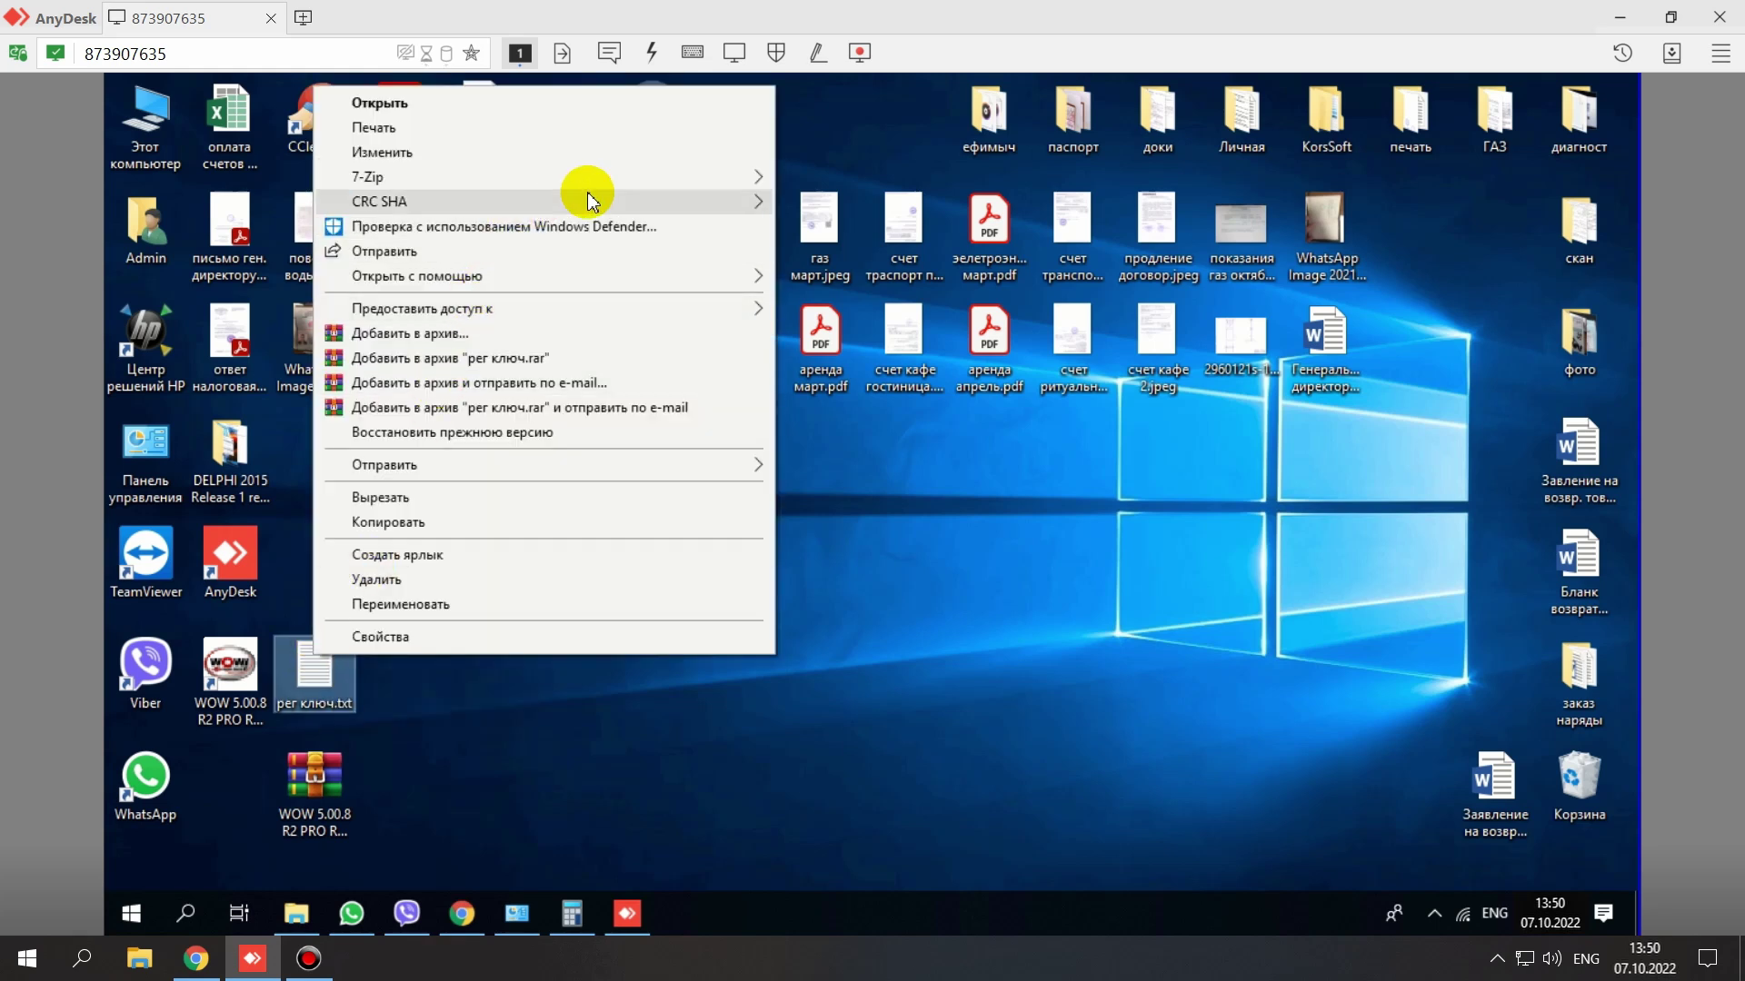
mouse_move(747, 177)
click(813, 175)
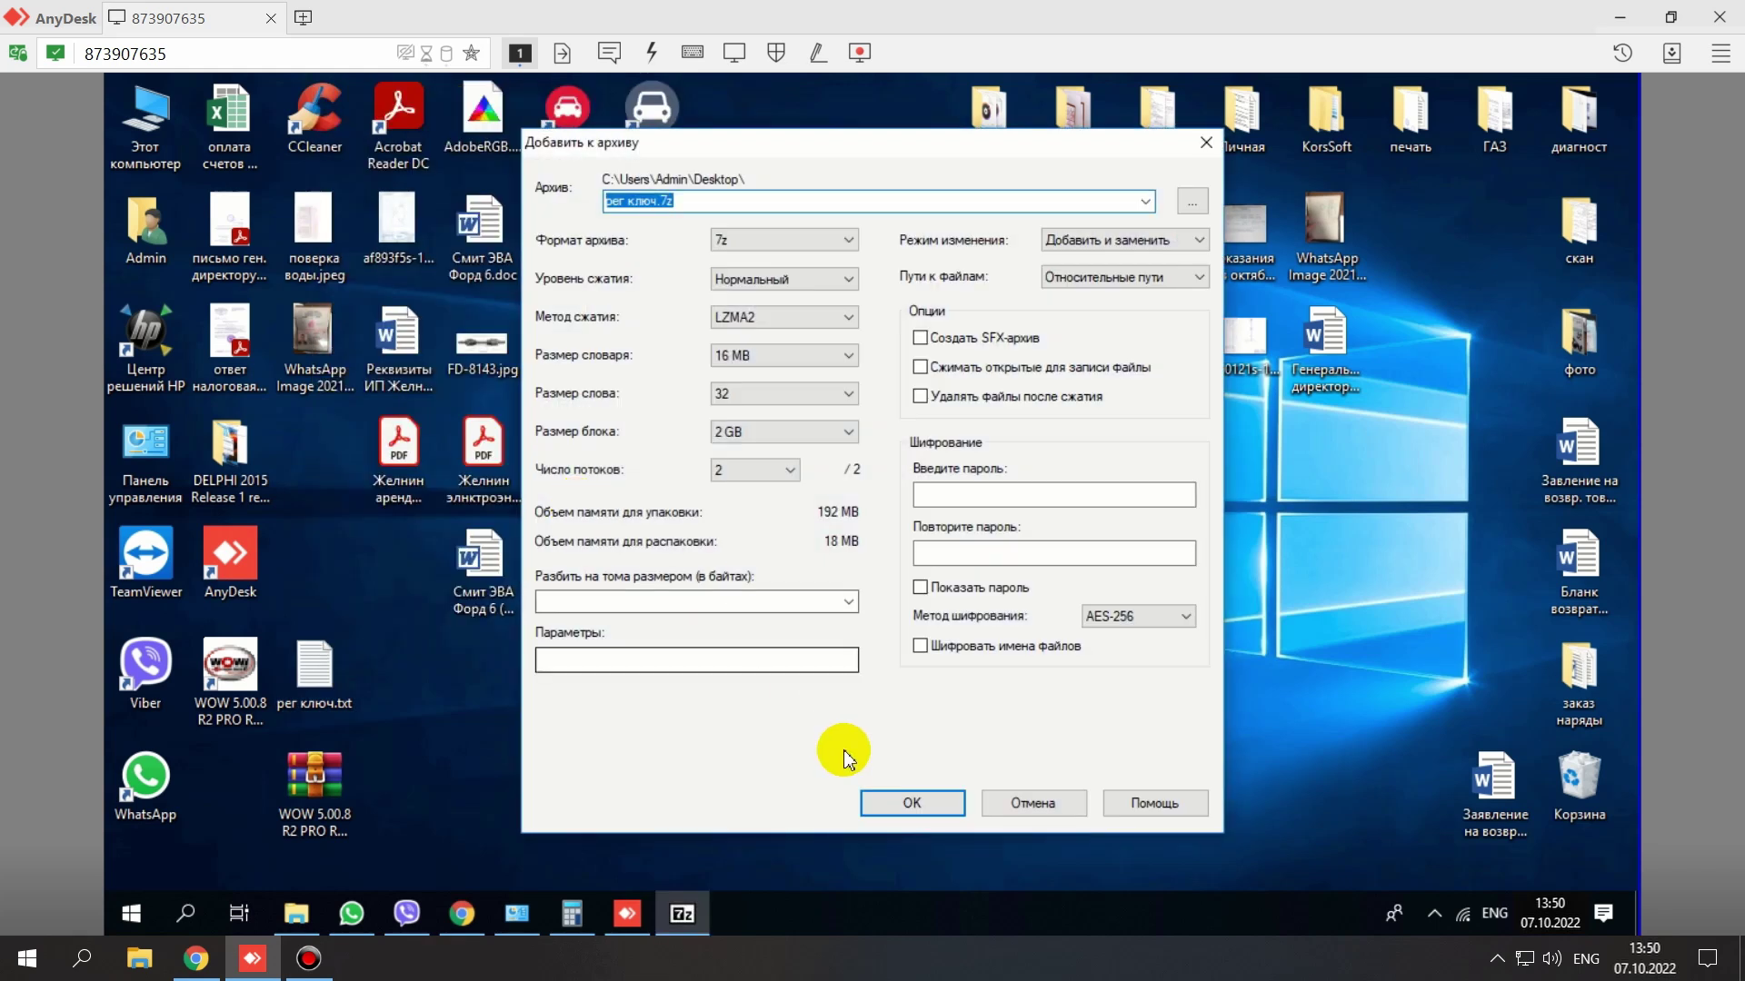
click(900, 804)
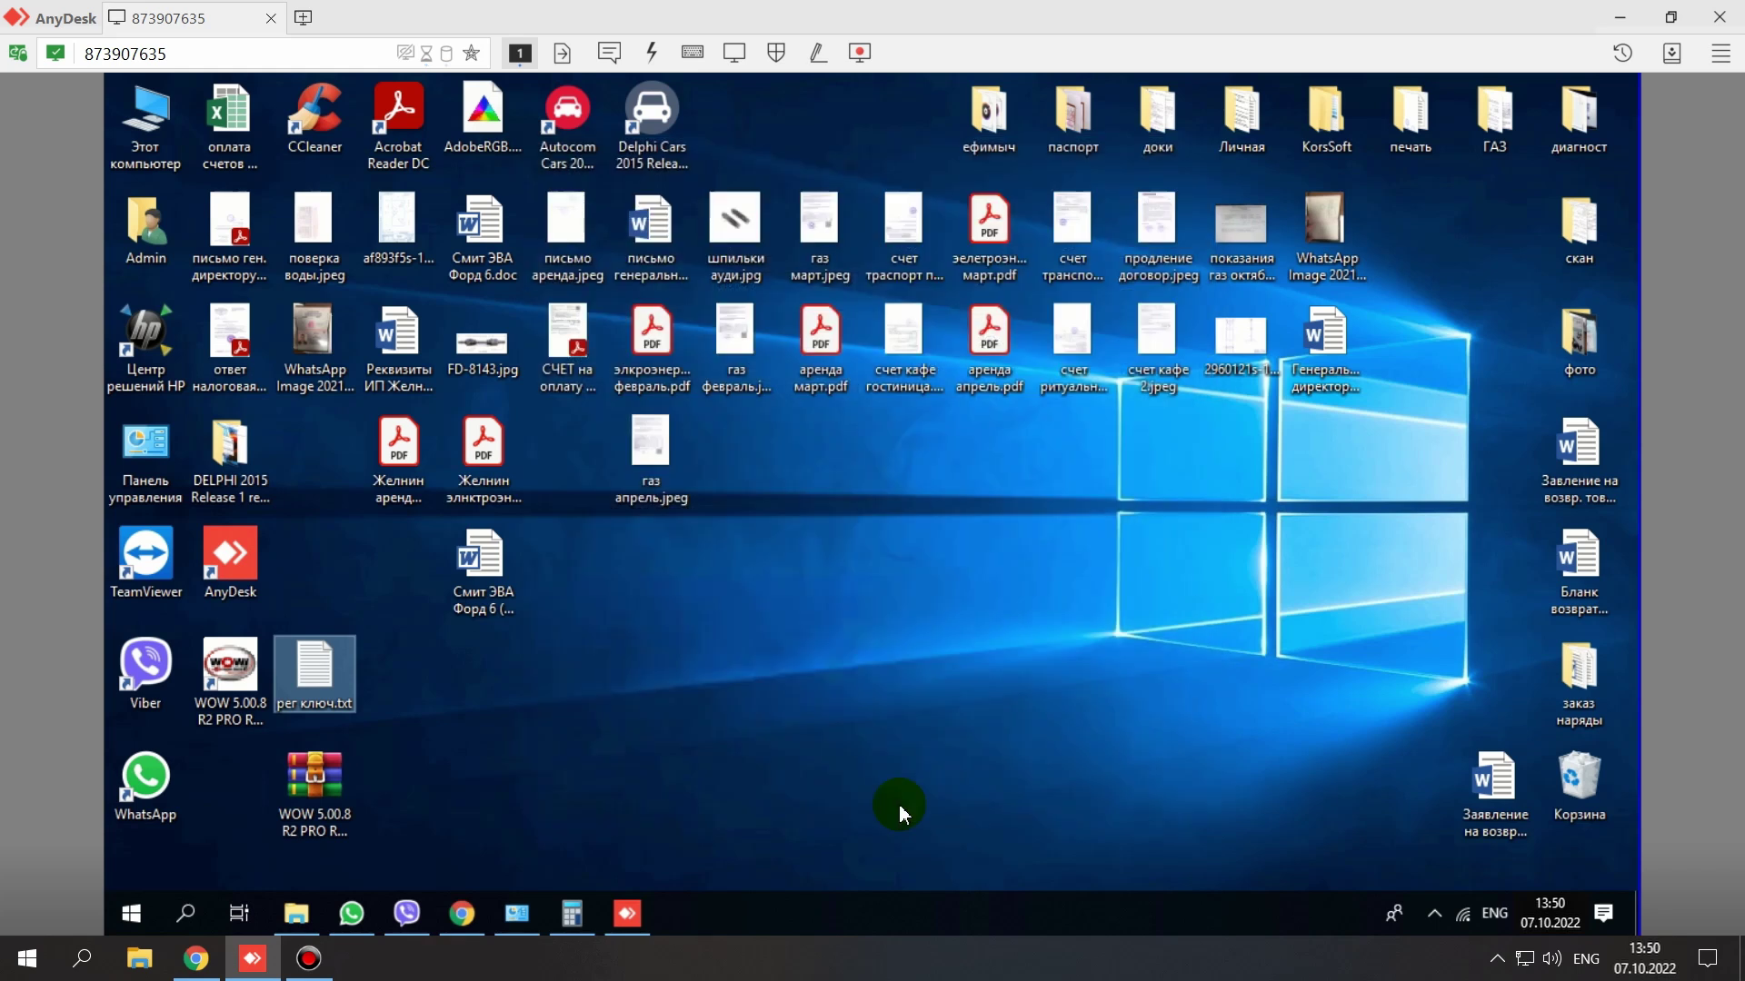
click(596, 817)
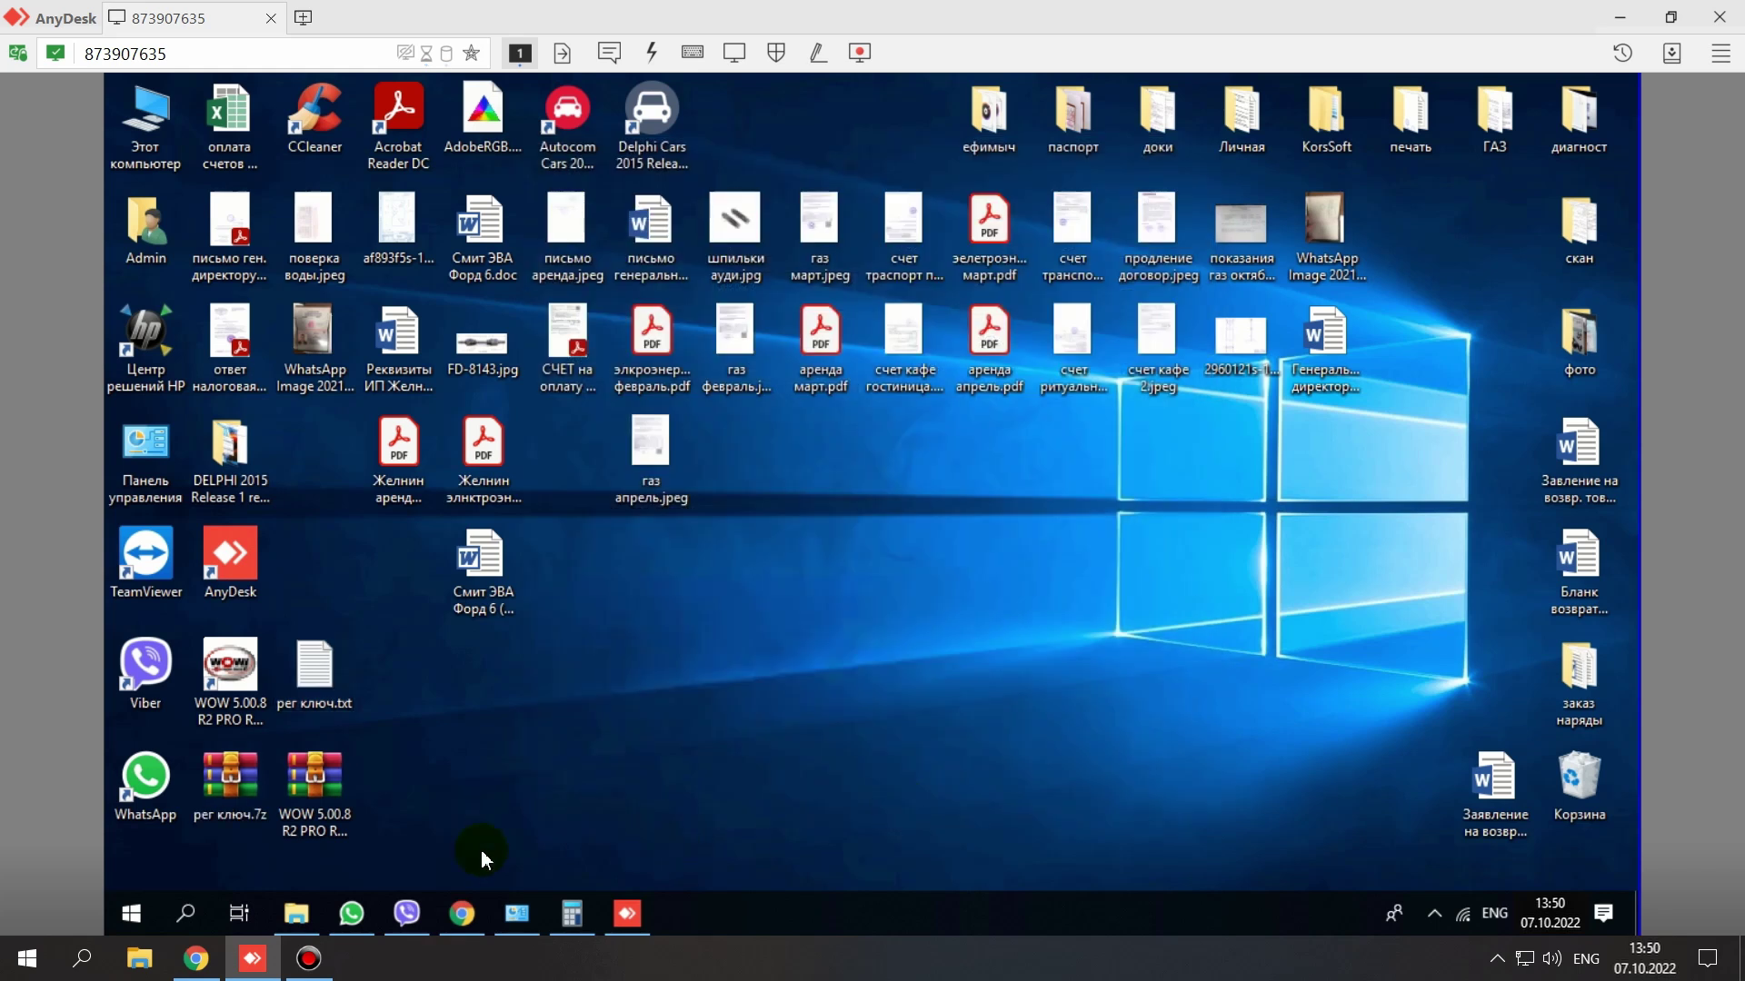
Open fex.net in a new Chrome tab and switch the site to Russian.
click(470, 914)
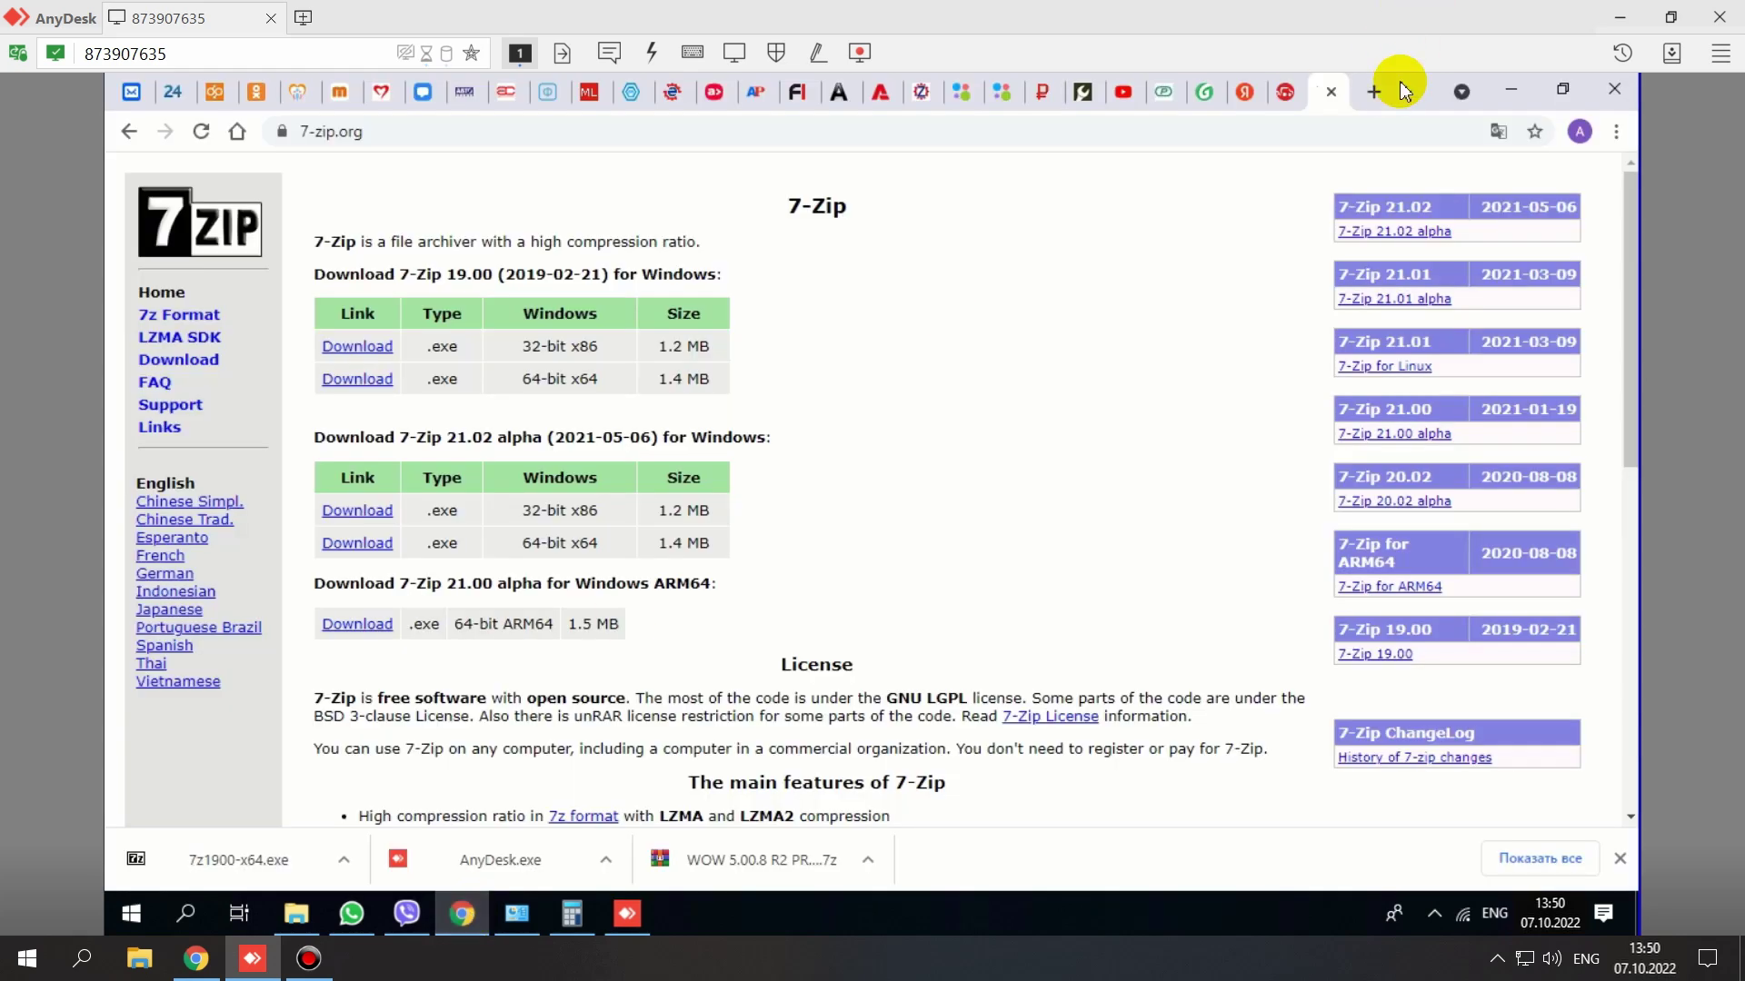
click(1370, 95)
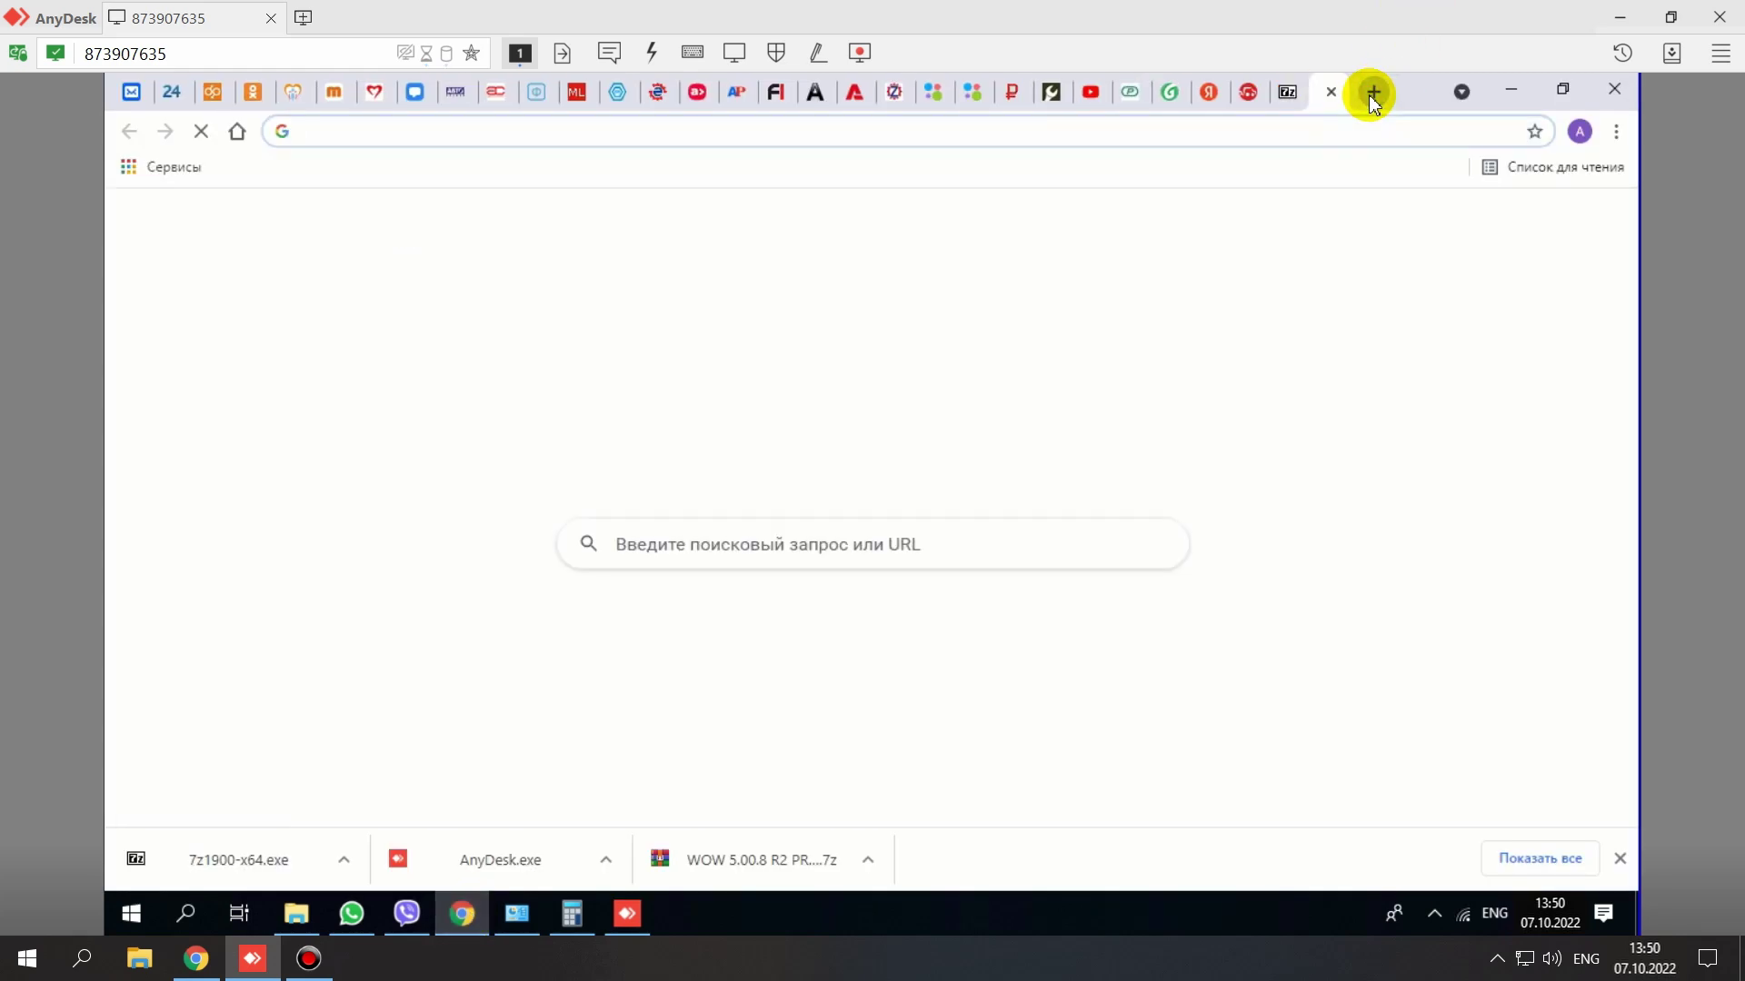
text(fex.net)
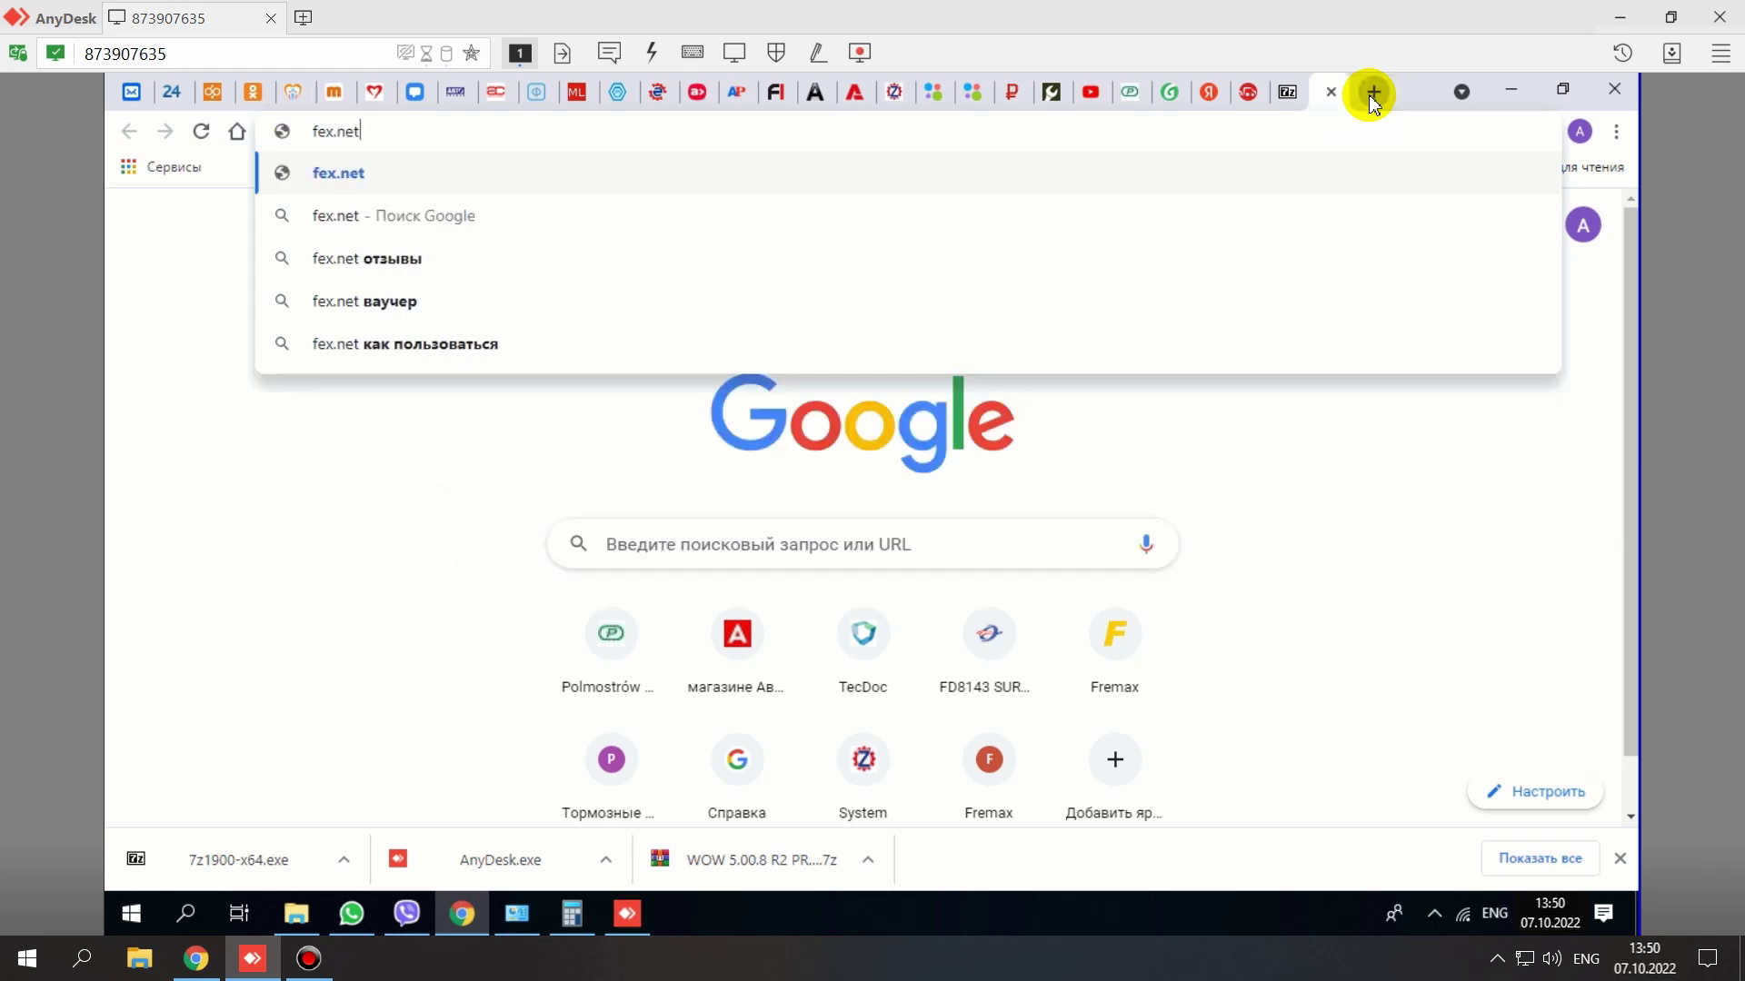
key(Return)
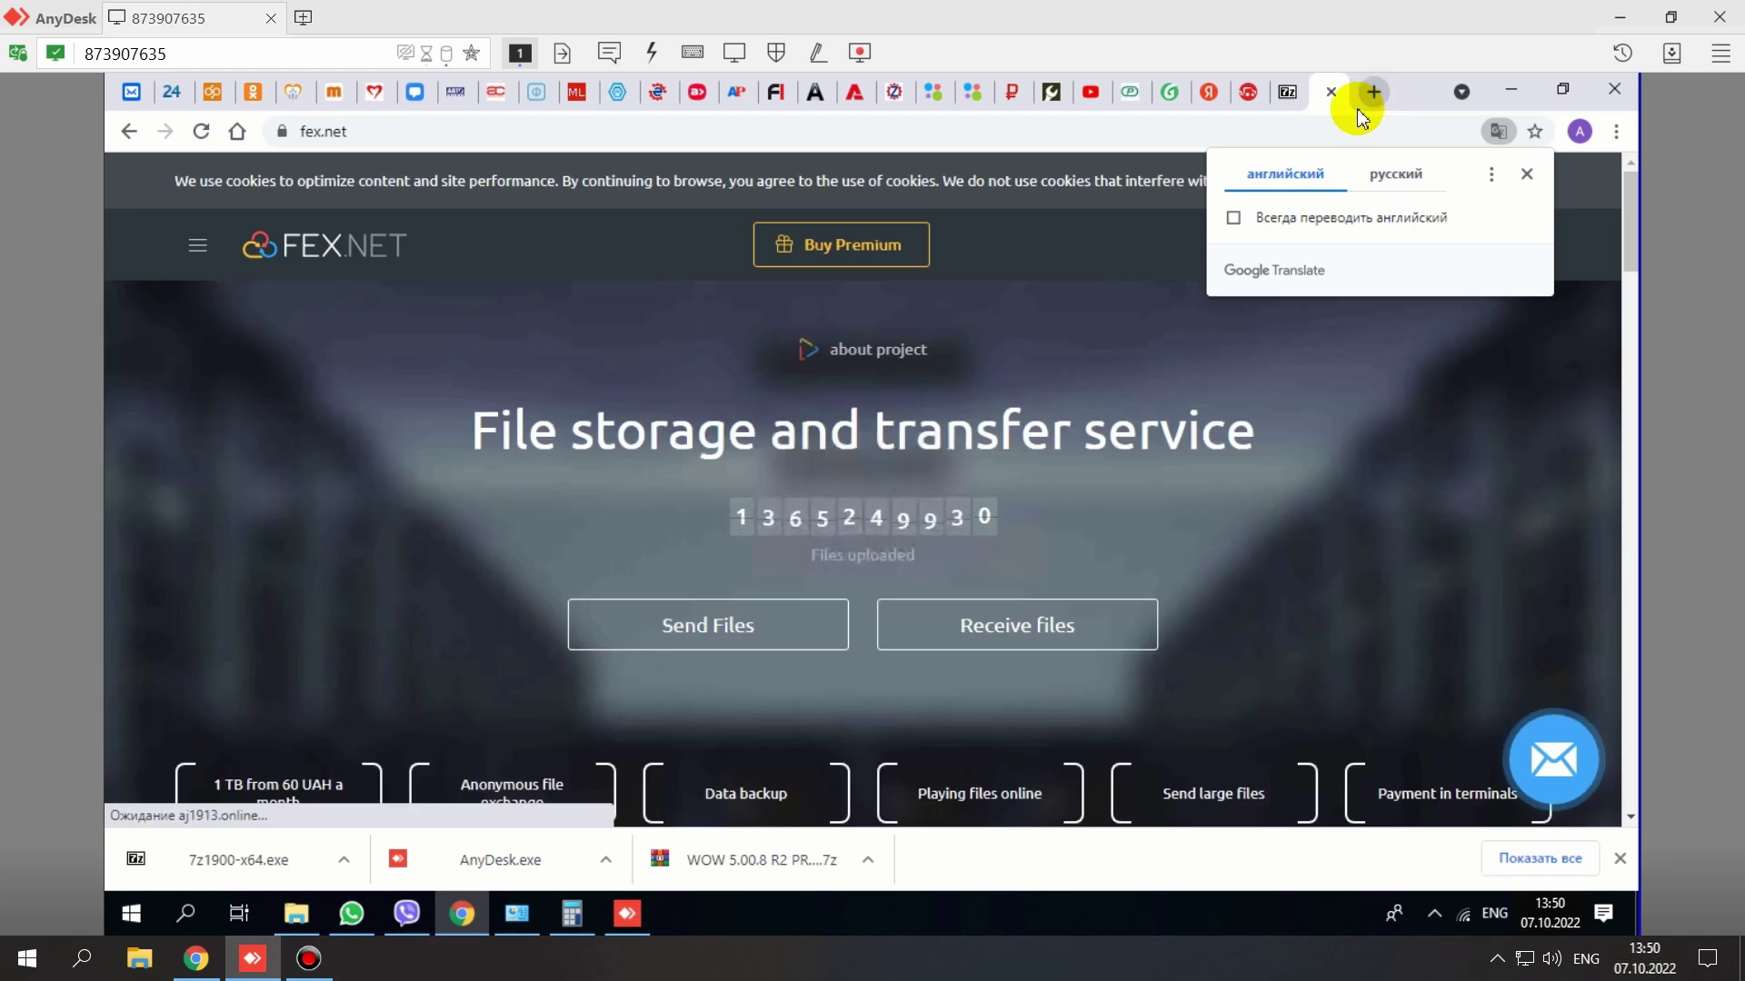
click(1527, 173)
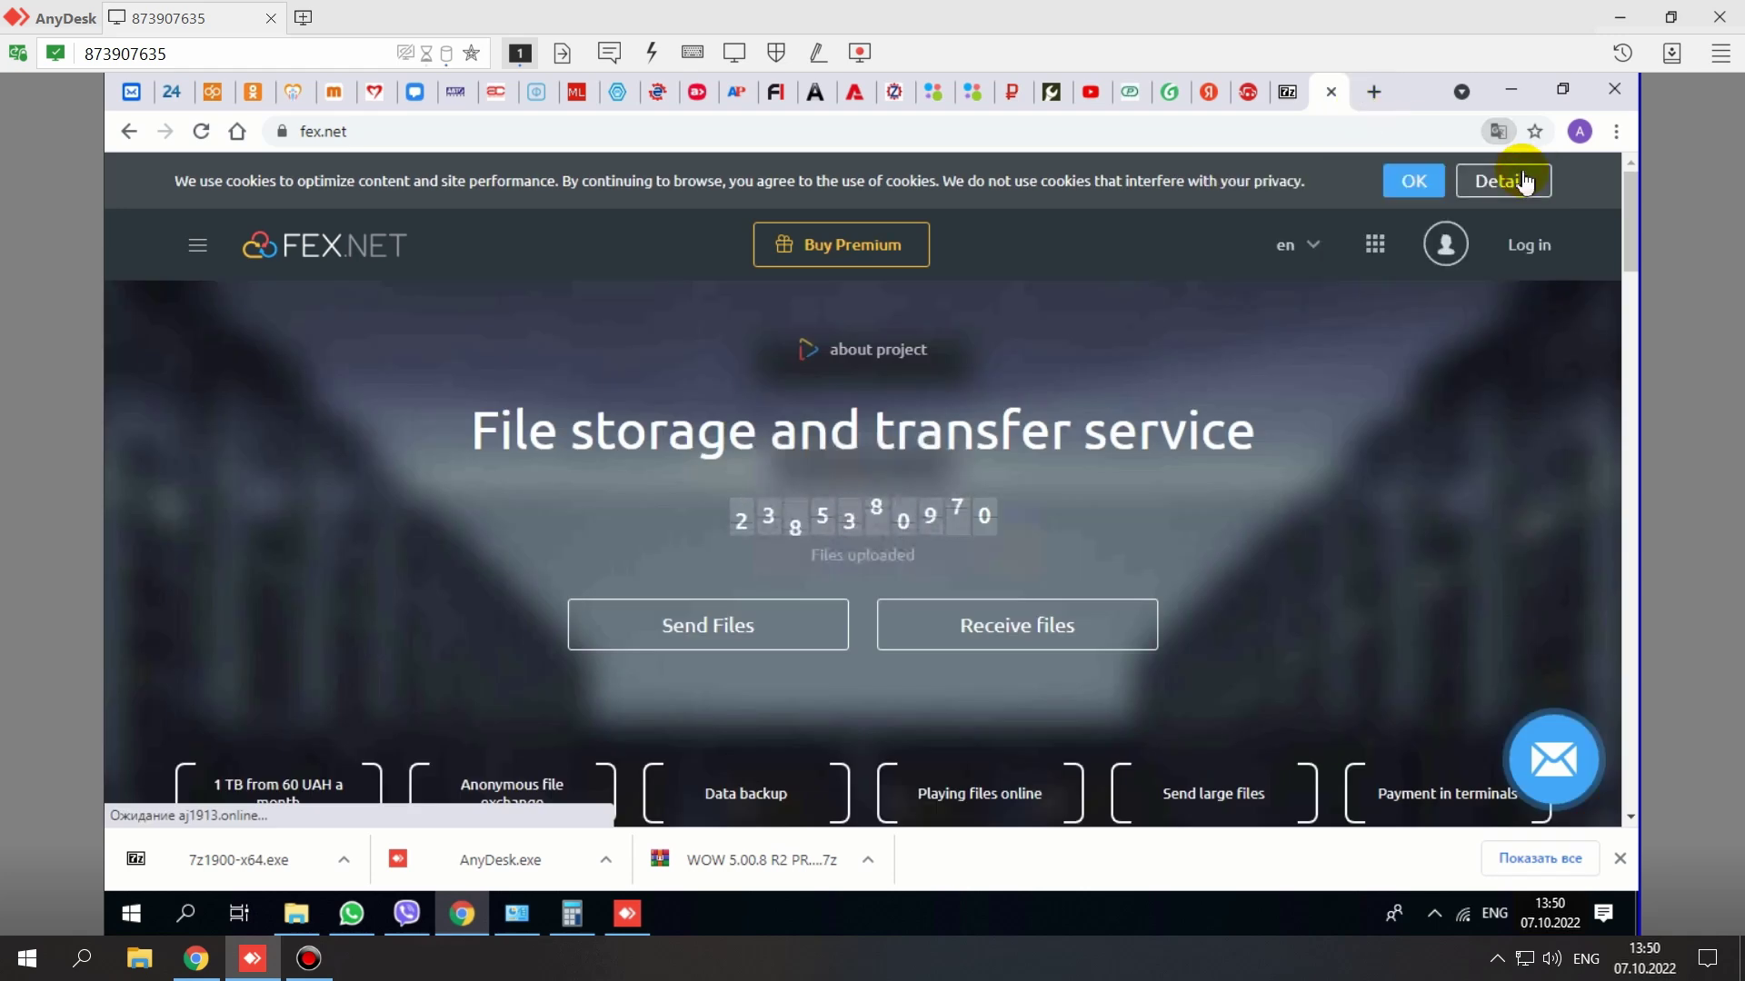
click(1287, 246)
click(1270, 394)
Send files anonymously, uploading the рег ключ.7z archive via Загрузить файлы.
click(701, 626)
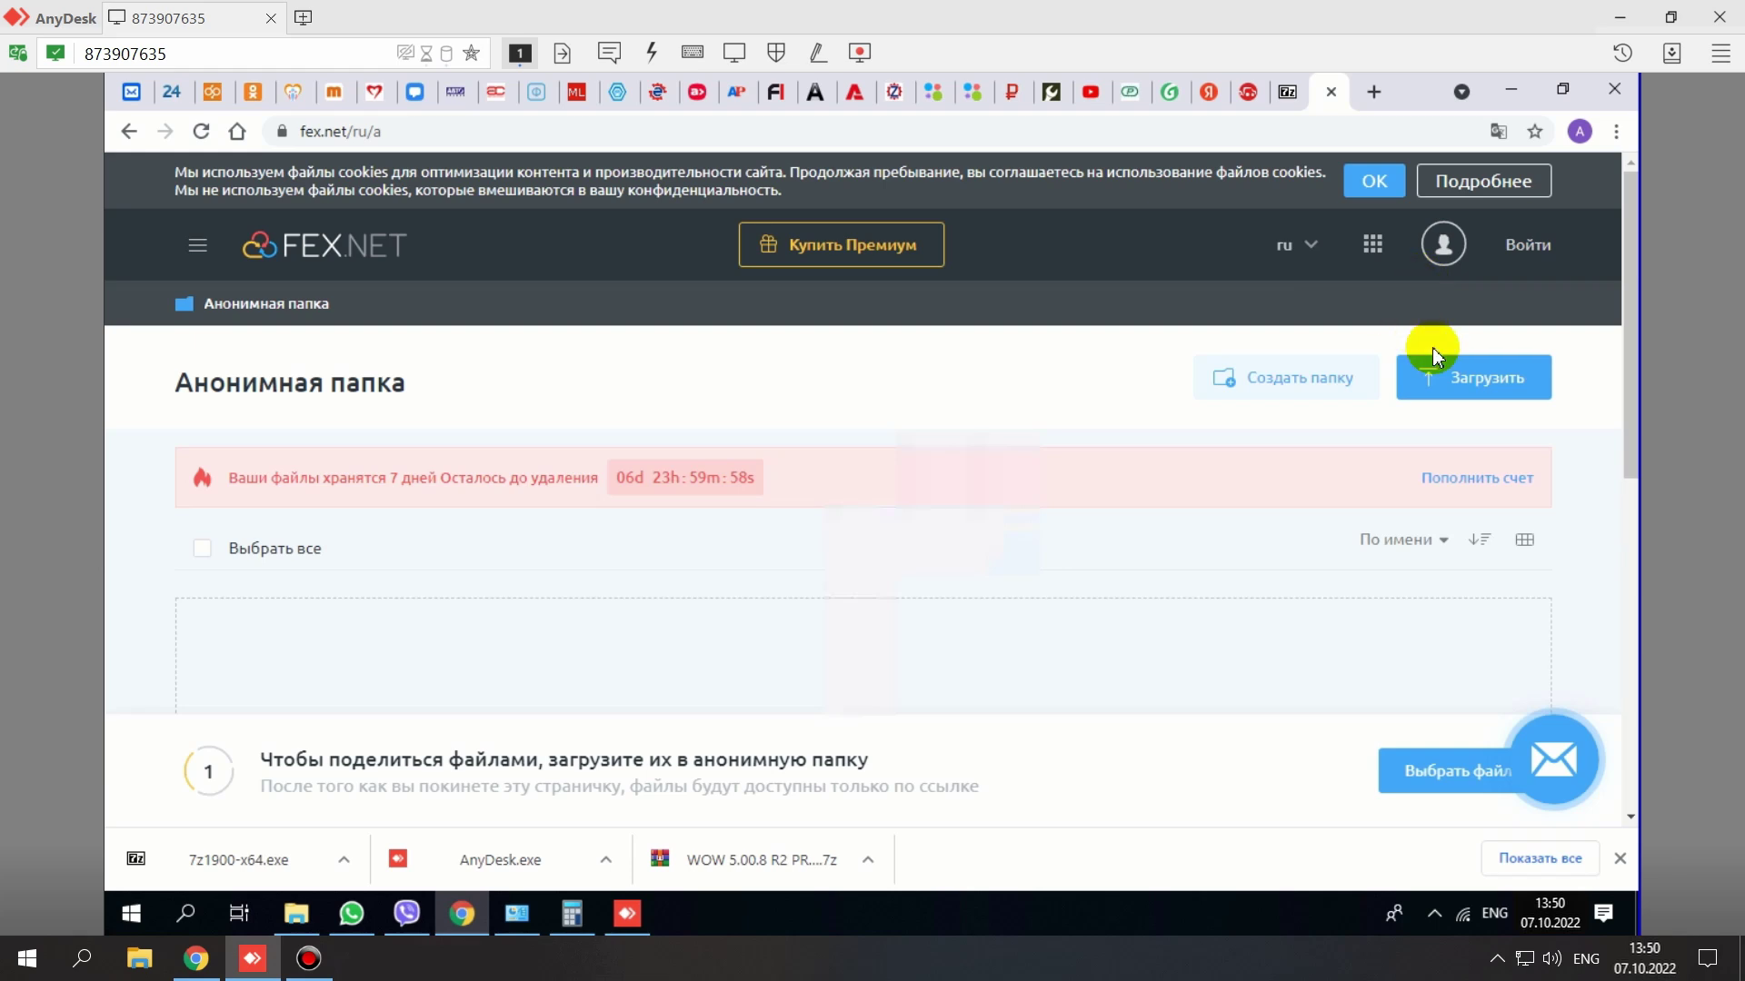
click(1461, 380)
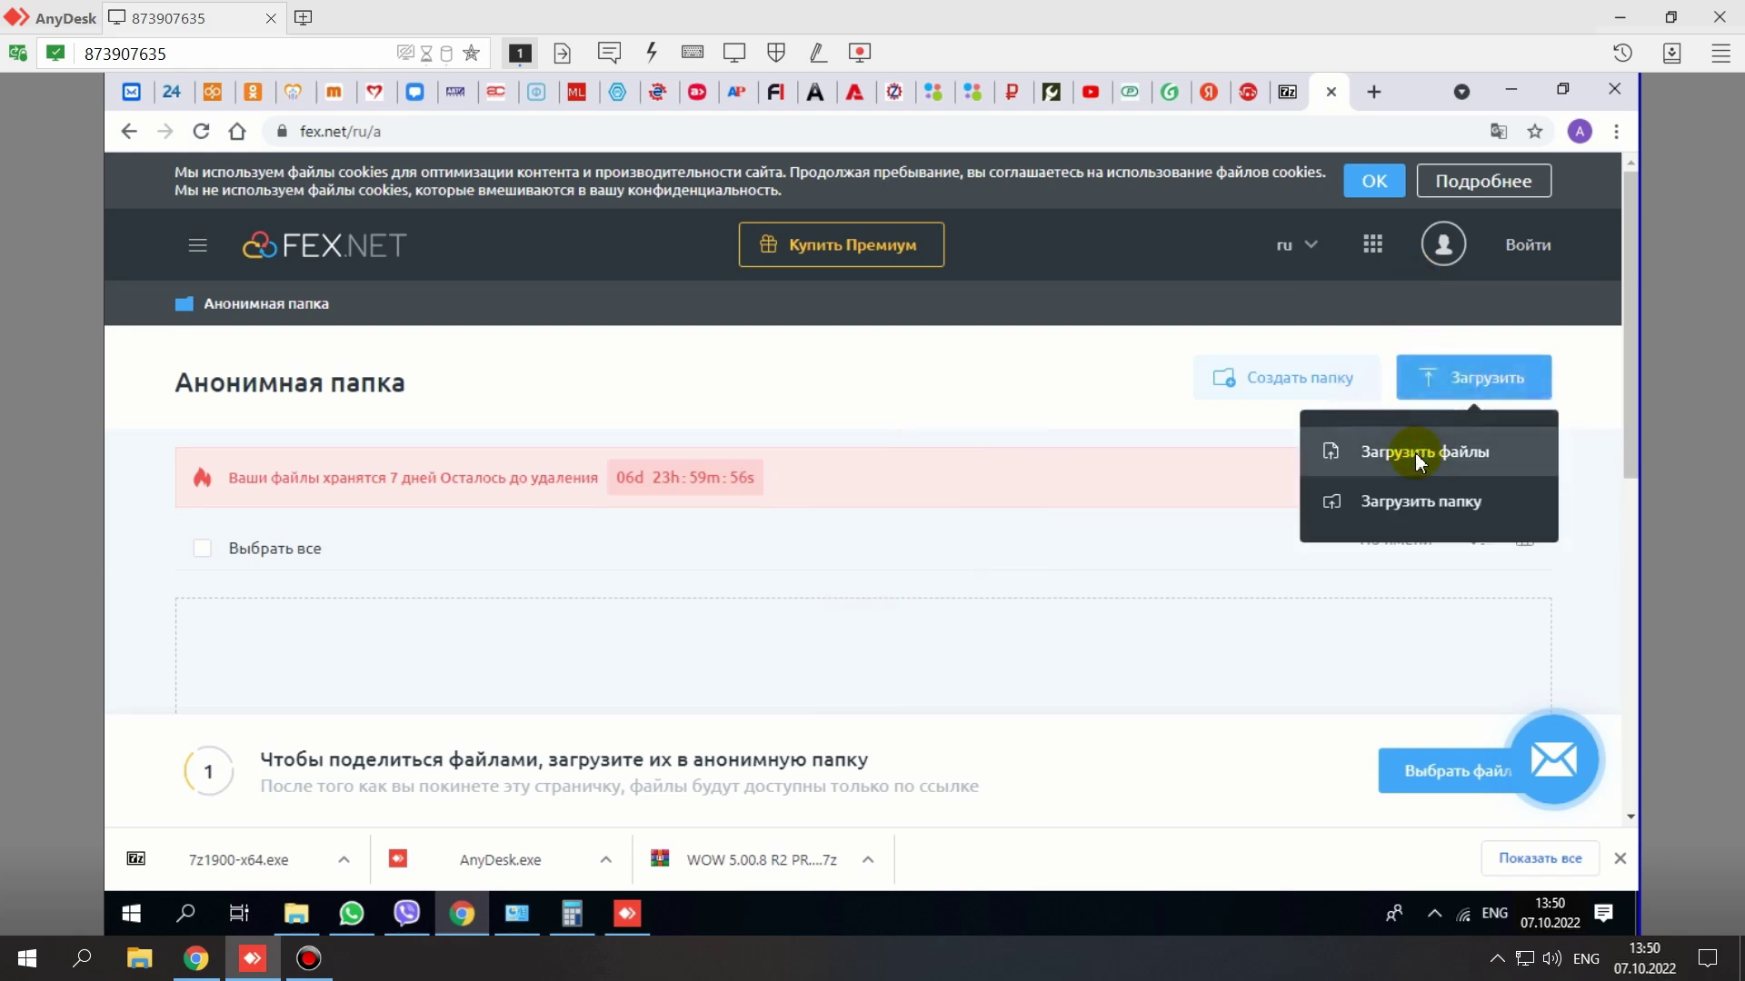
click(1420, 462)
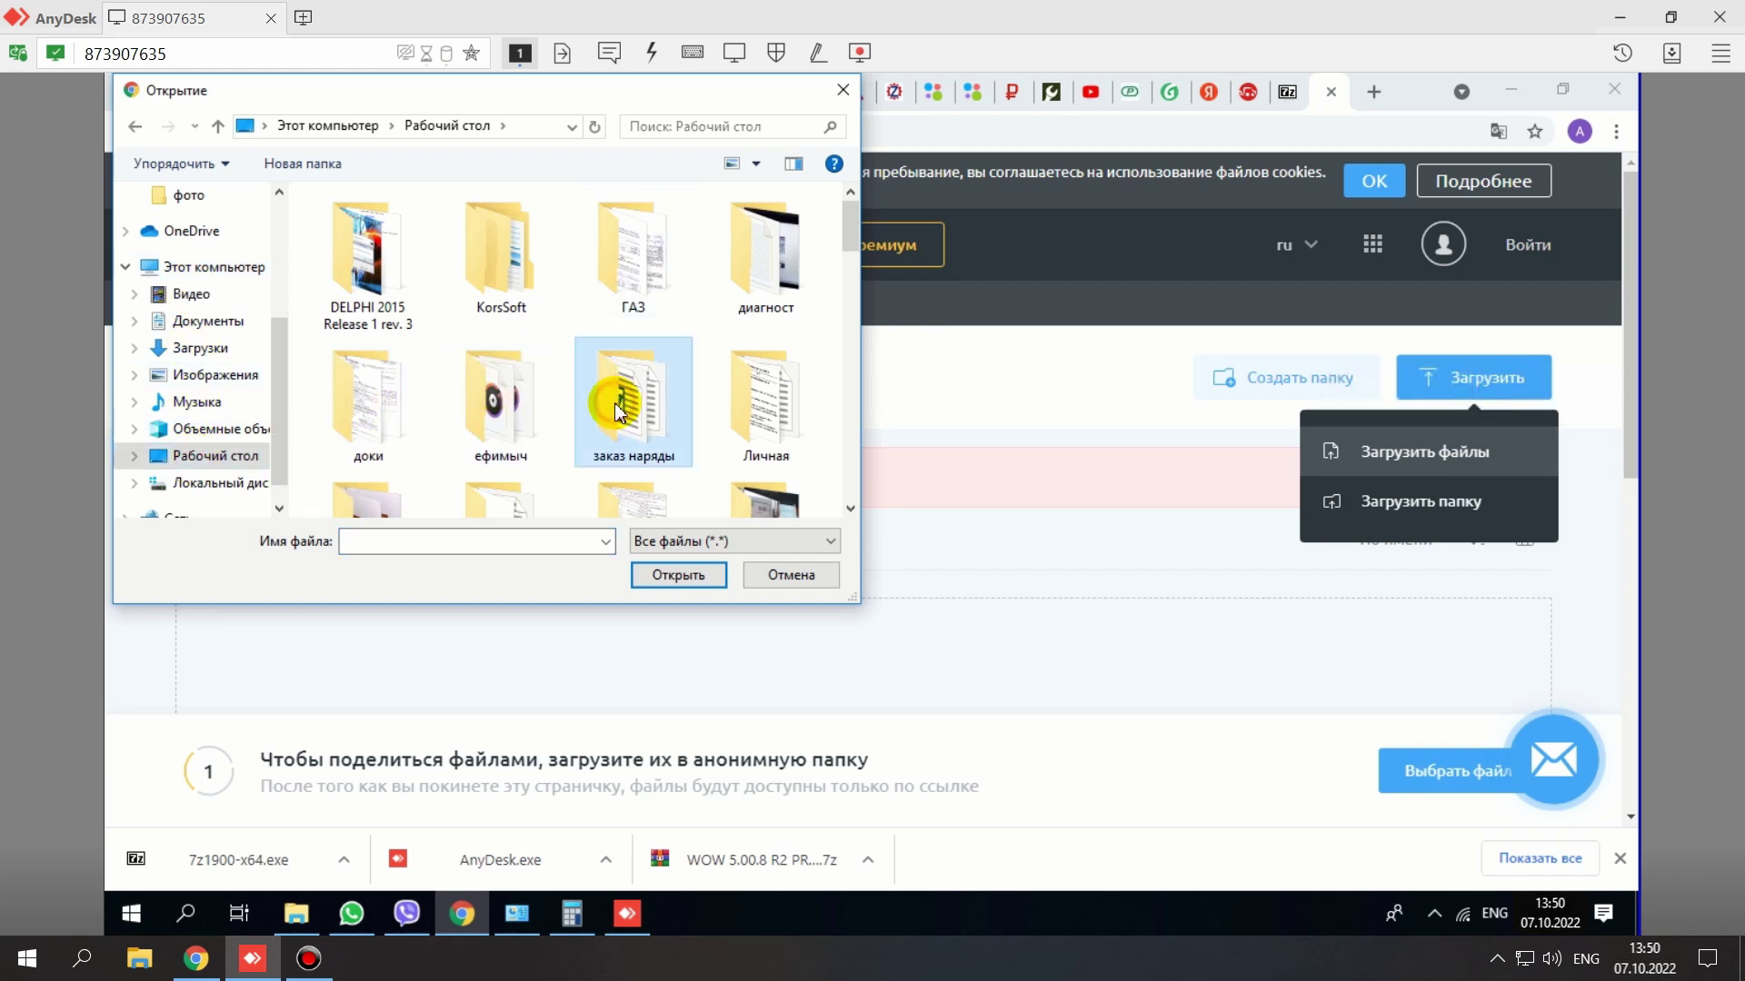
key(р)
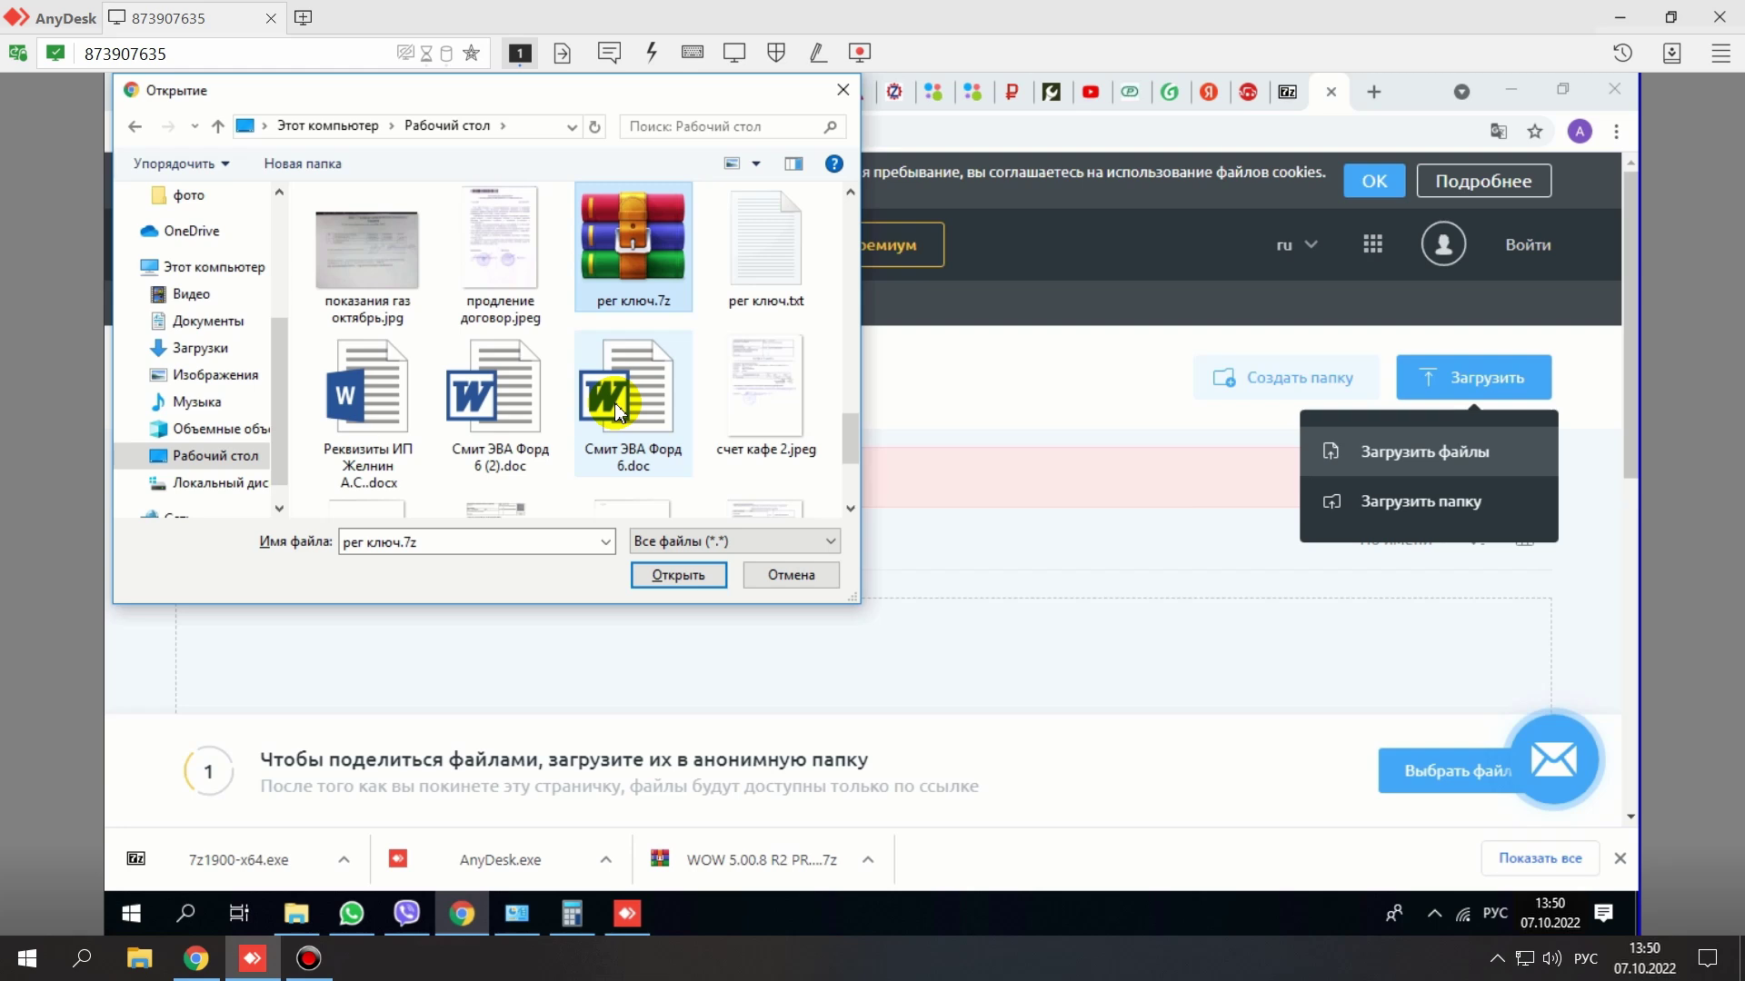
click(678, 576)
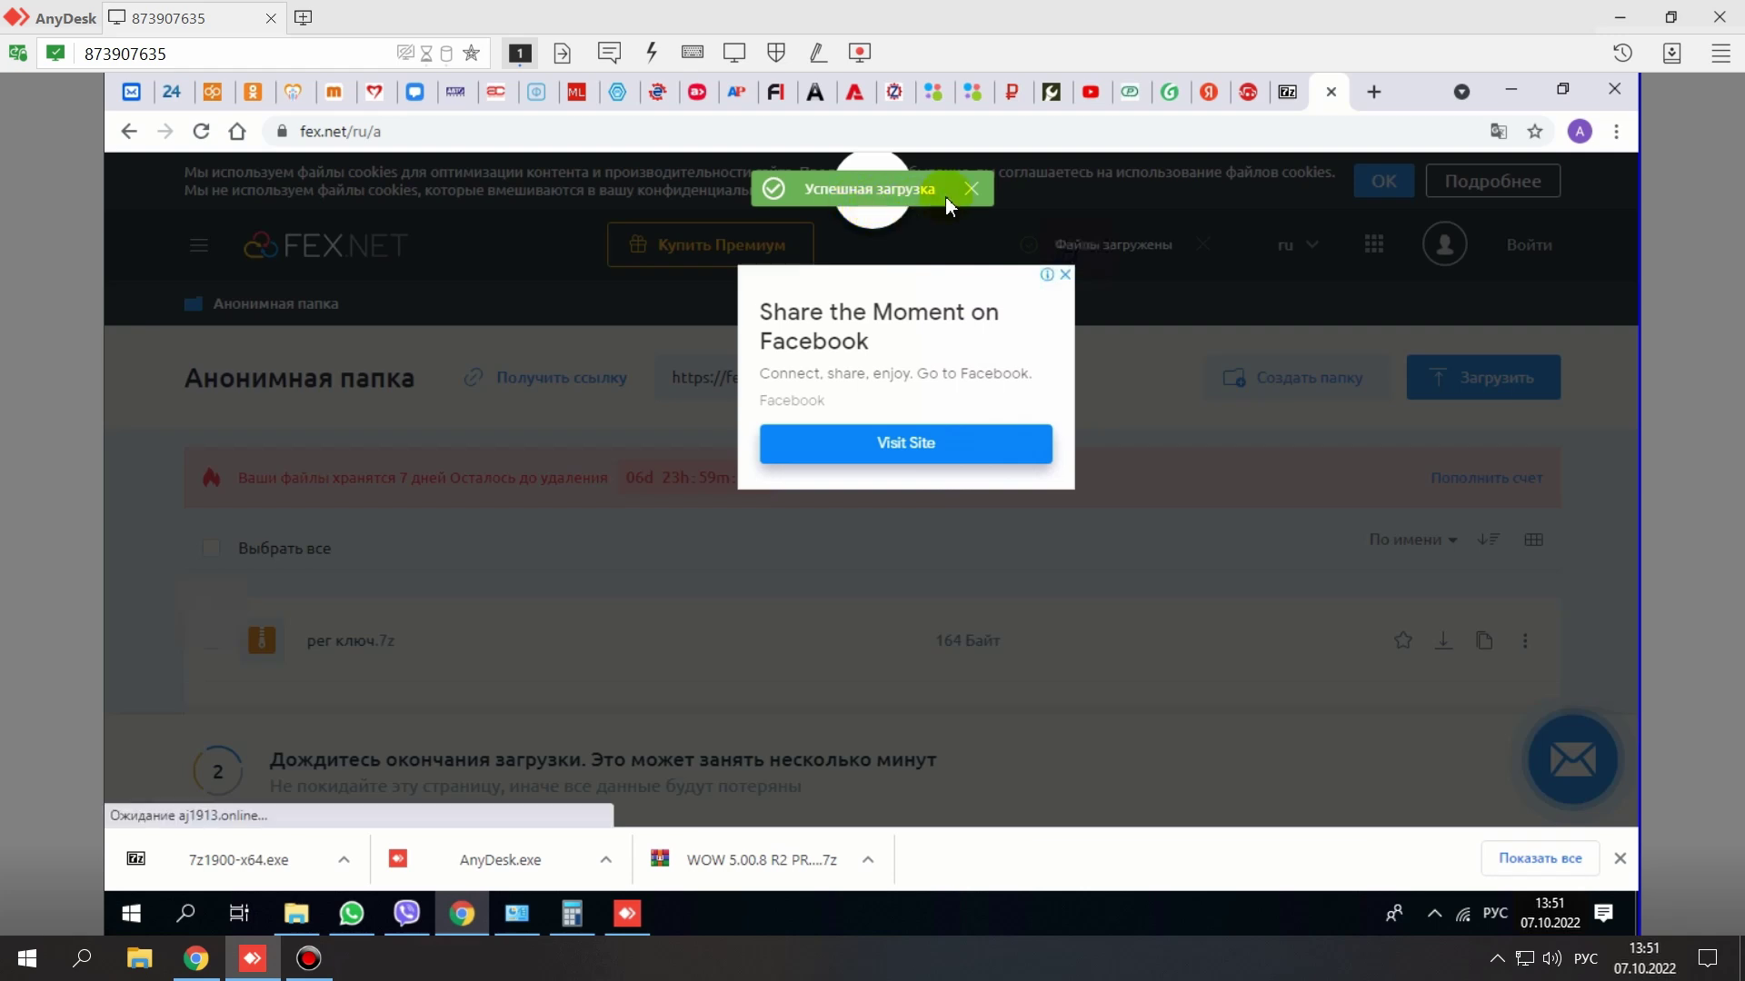
Dismiss the success notice and ad, then go to the shared fex.net/ru/s/ folder link.
click(971, 204)
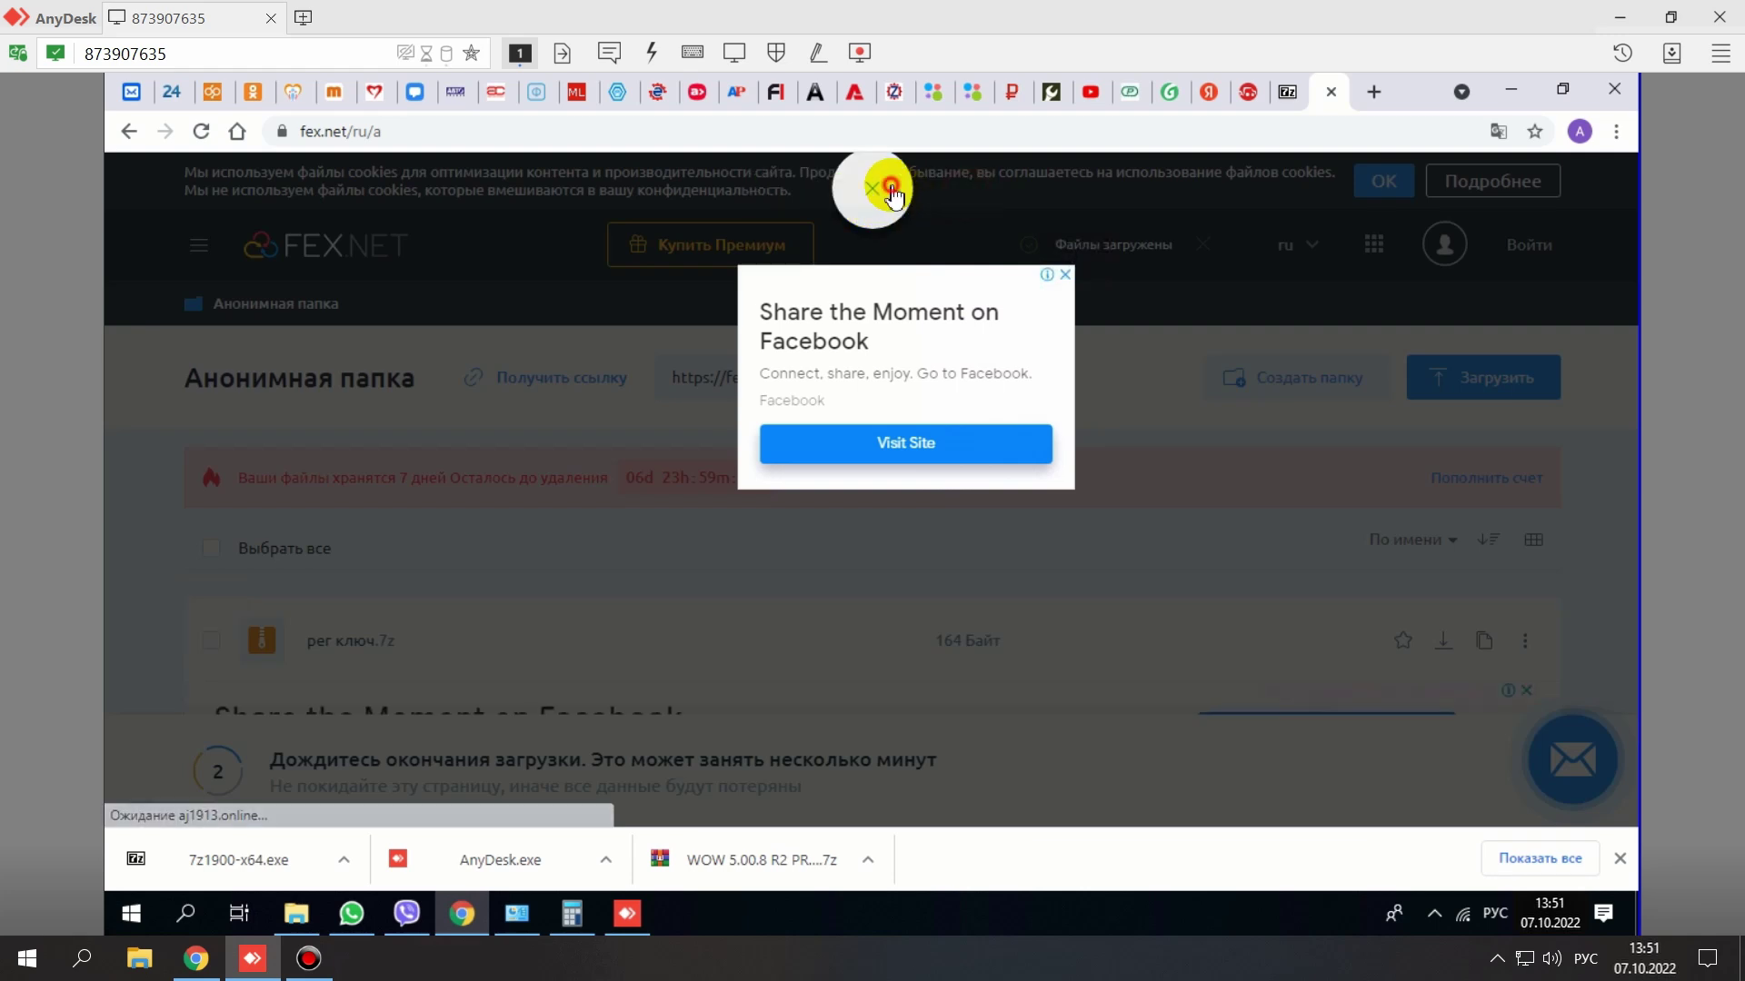
click(886, 187)
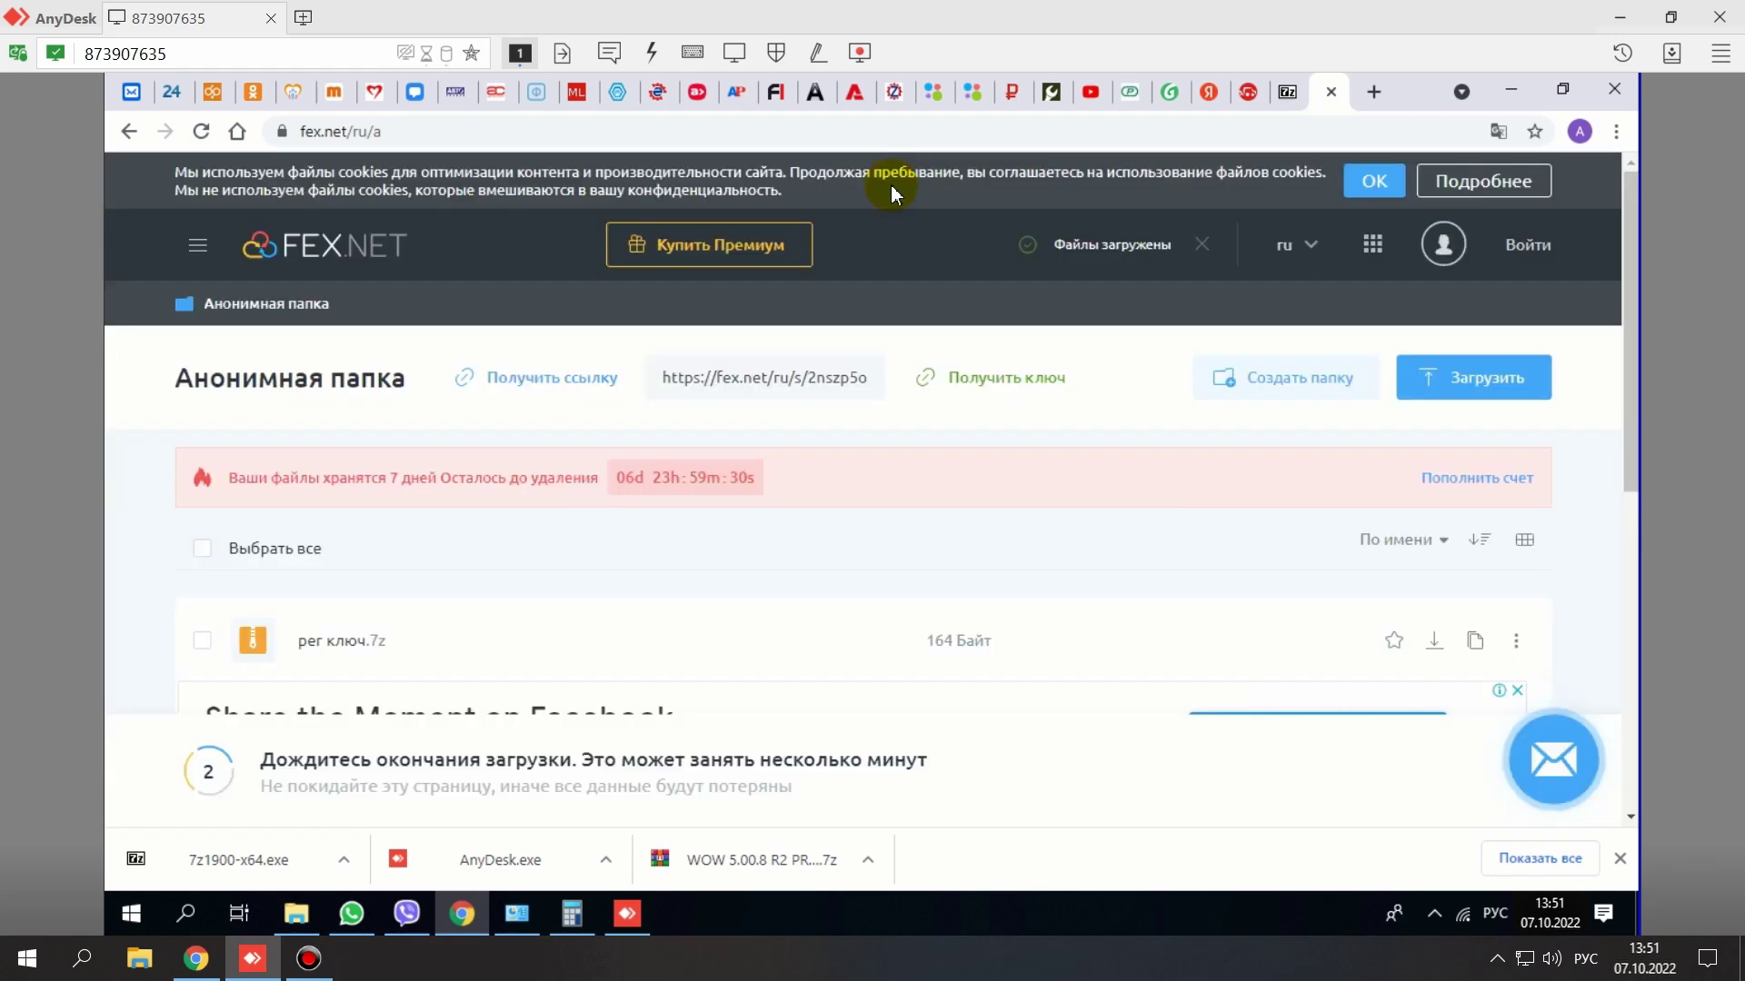
click(409, 139)
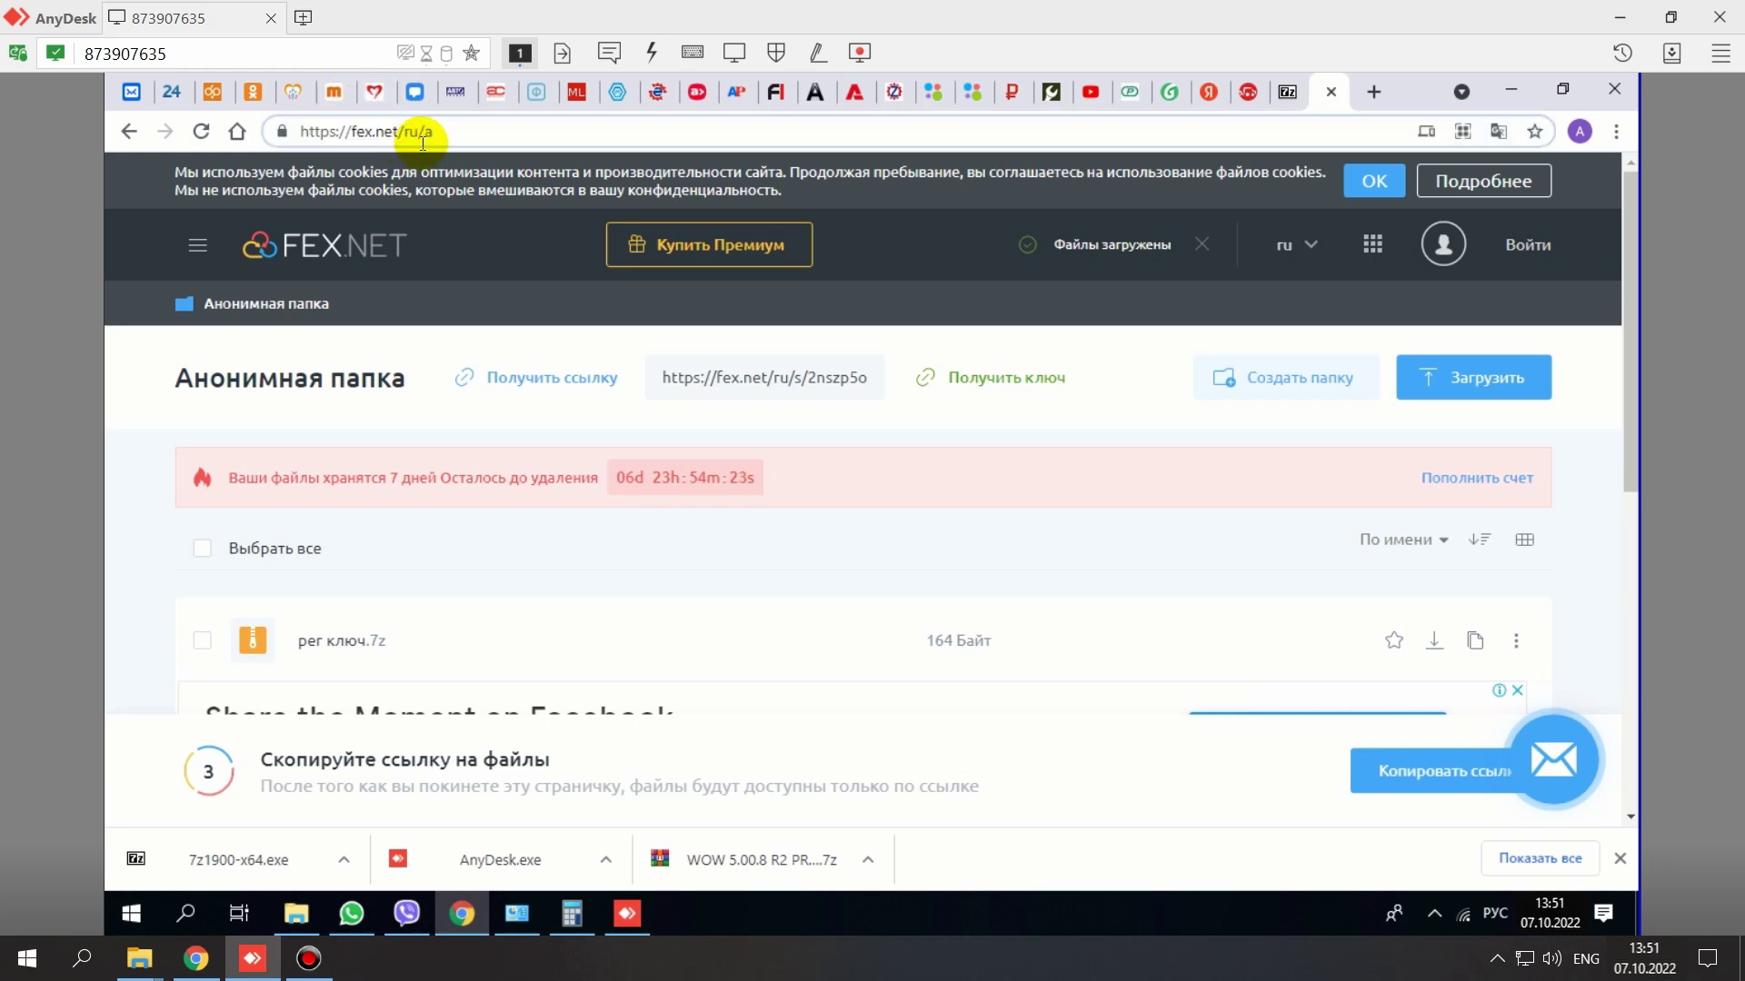
key(BackSpace)
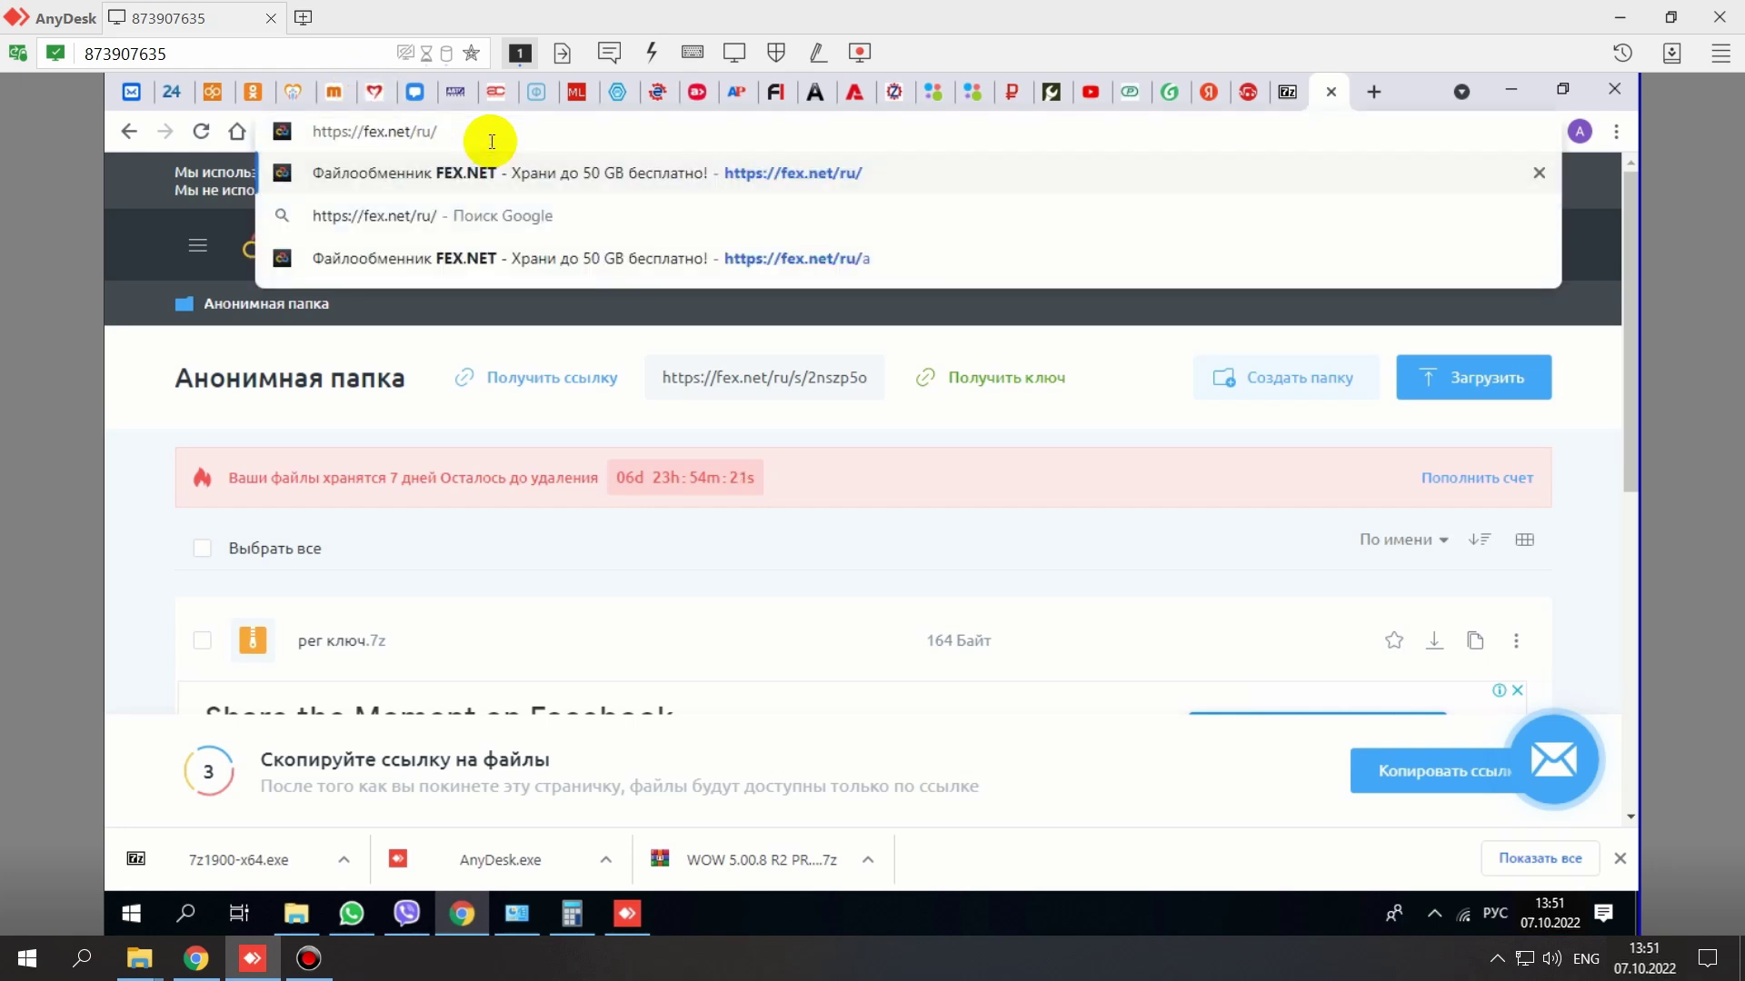
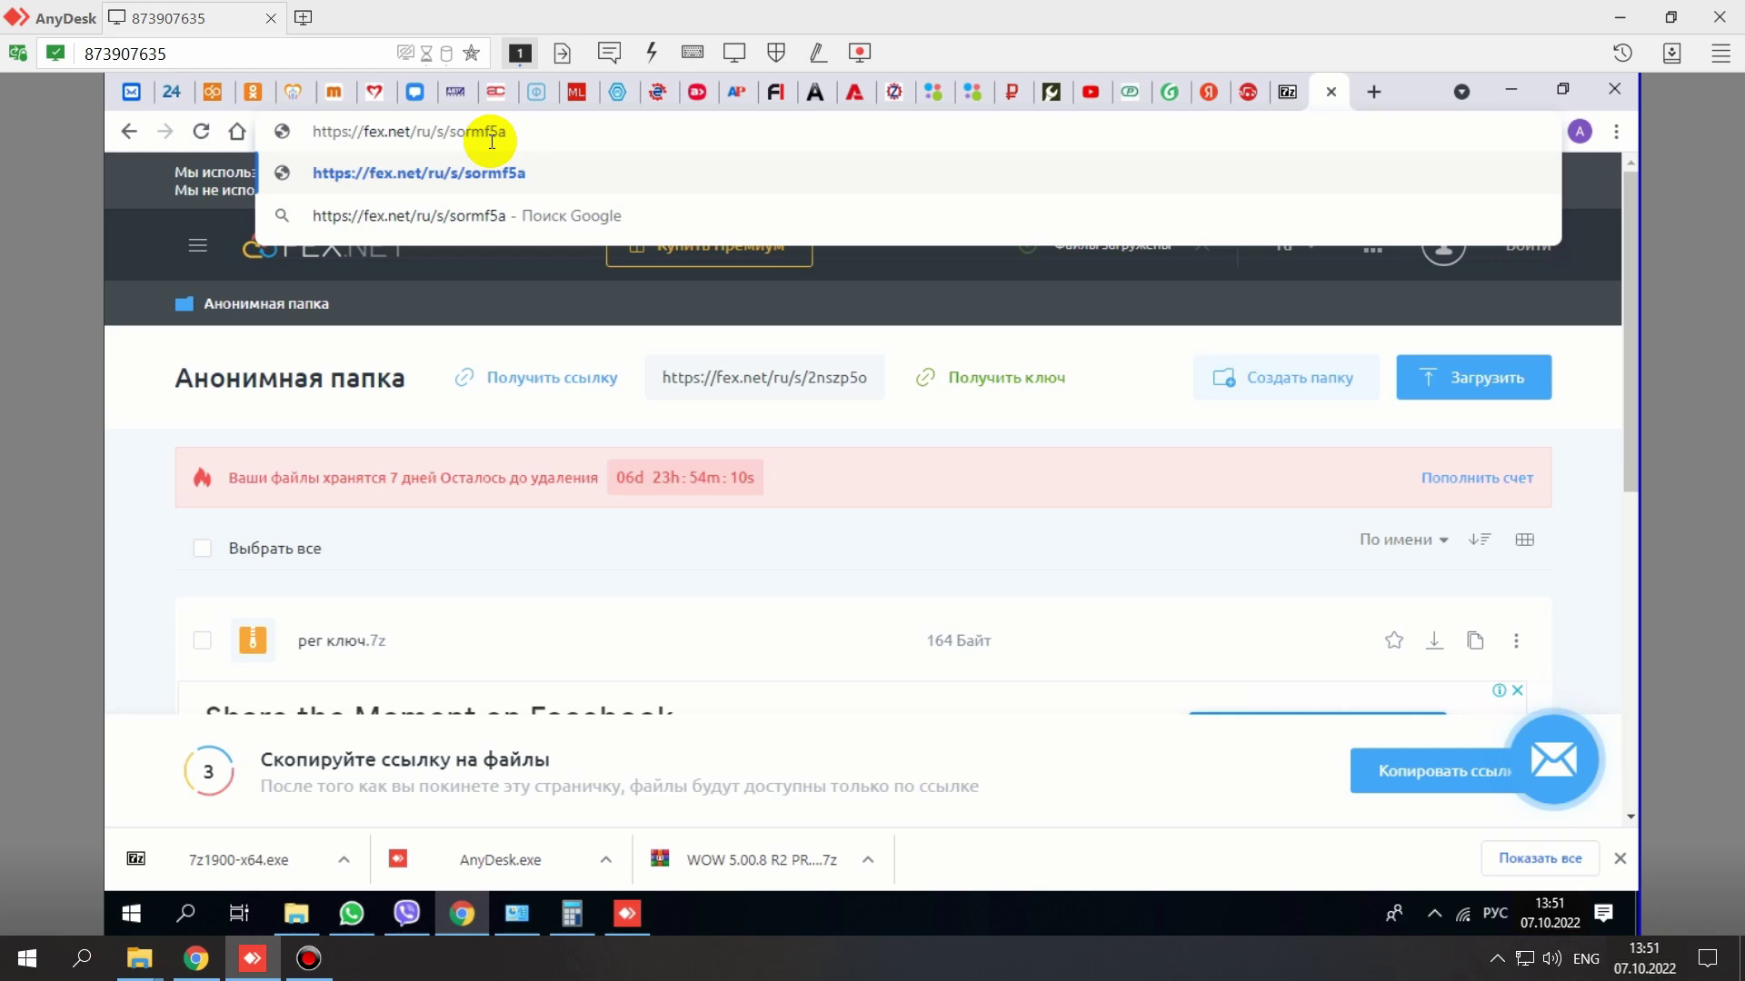
key(Return)
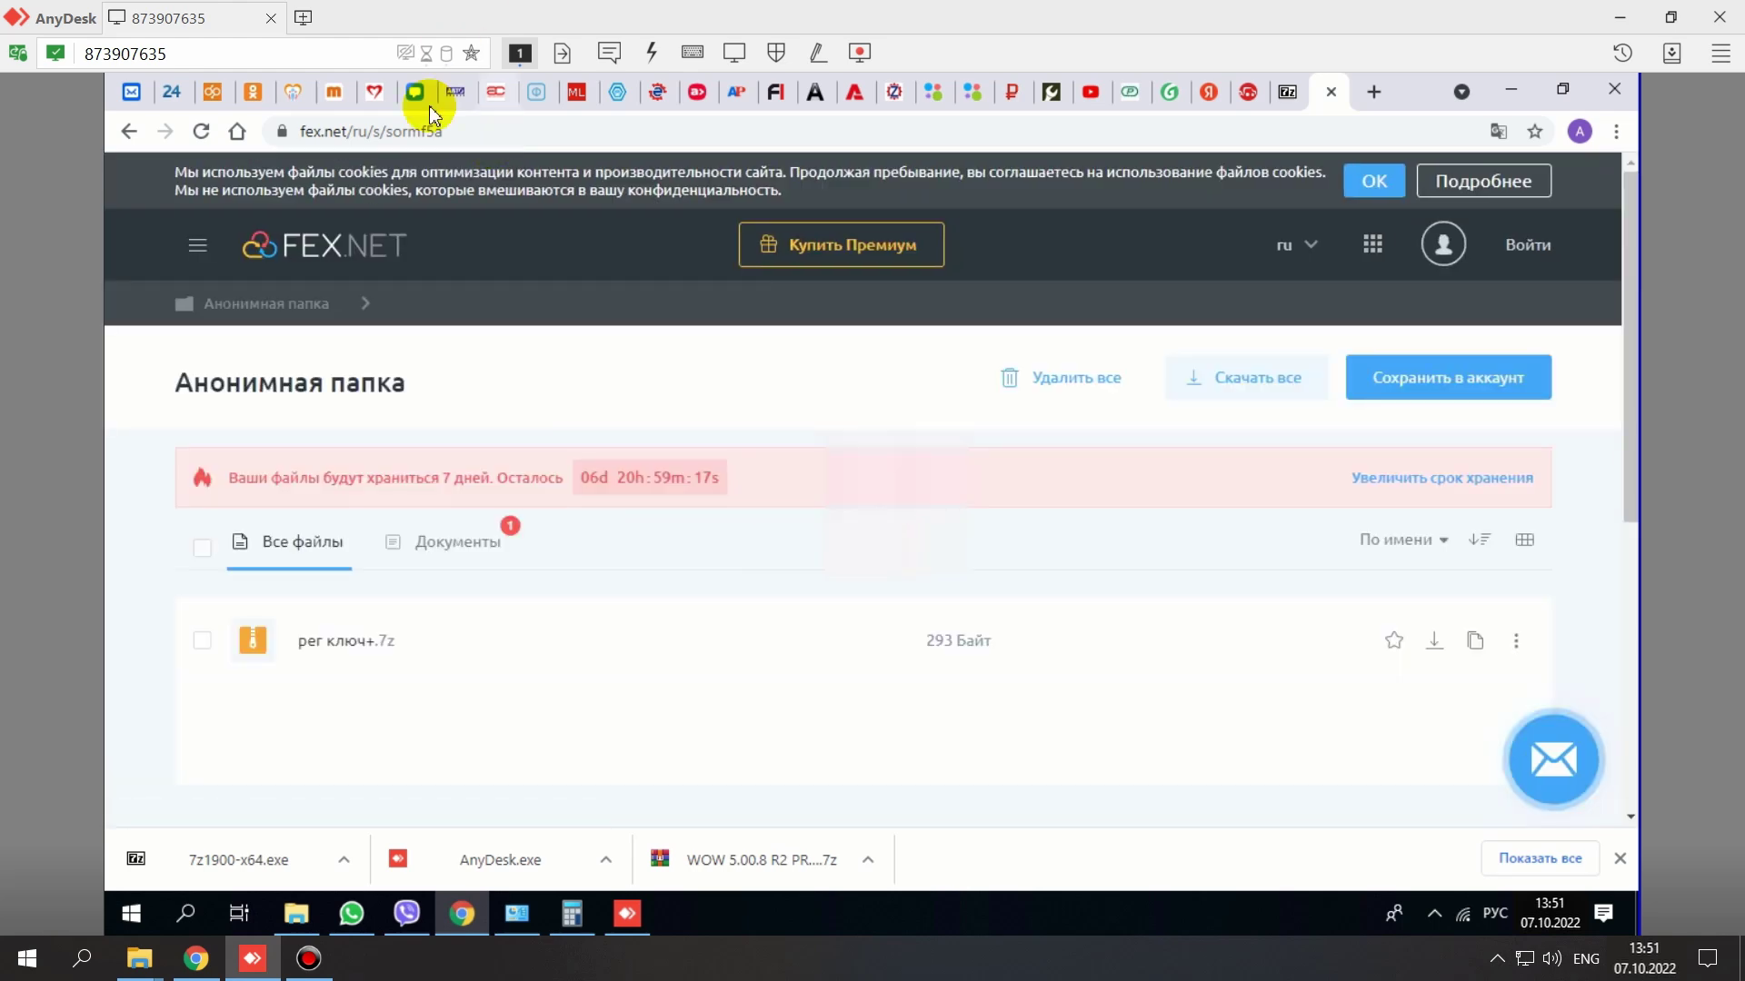
Download рег ключ+.7z and drag it from the Загрузки folder onto the desktop.
click(1436, 643)
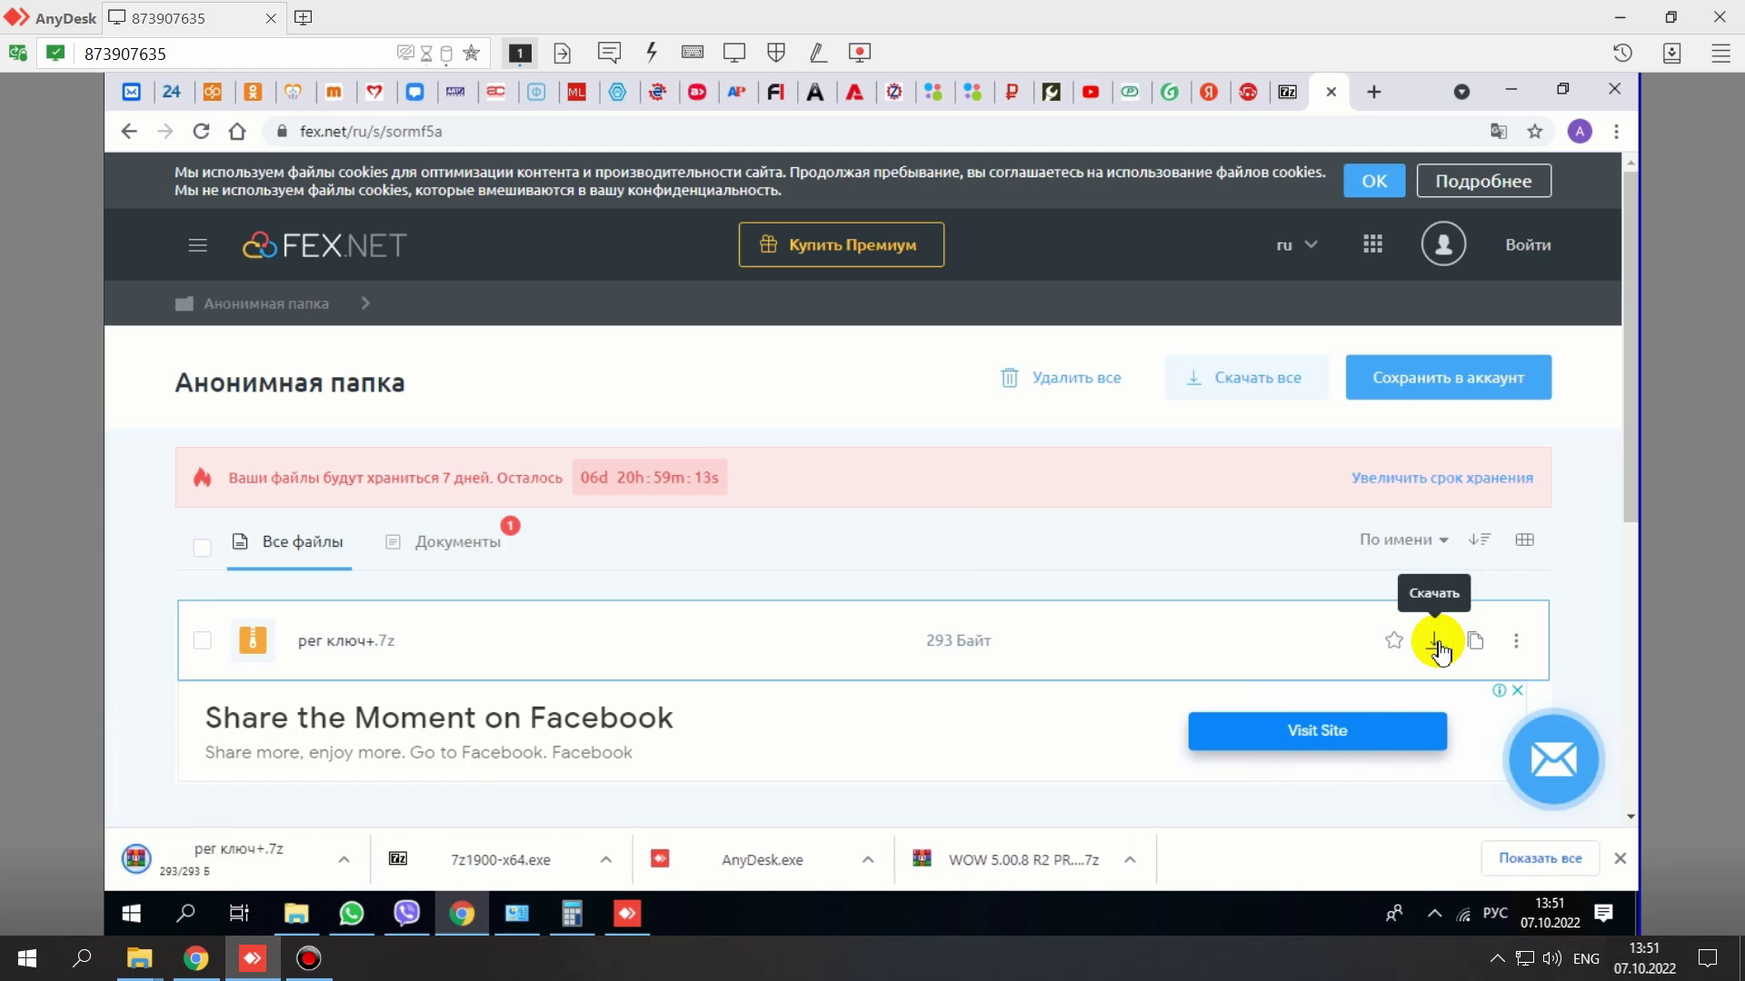
click(343, 858)
click(414, 793)
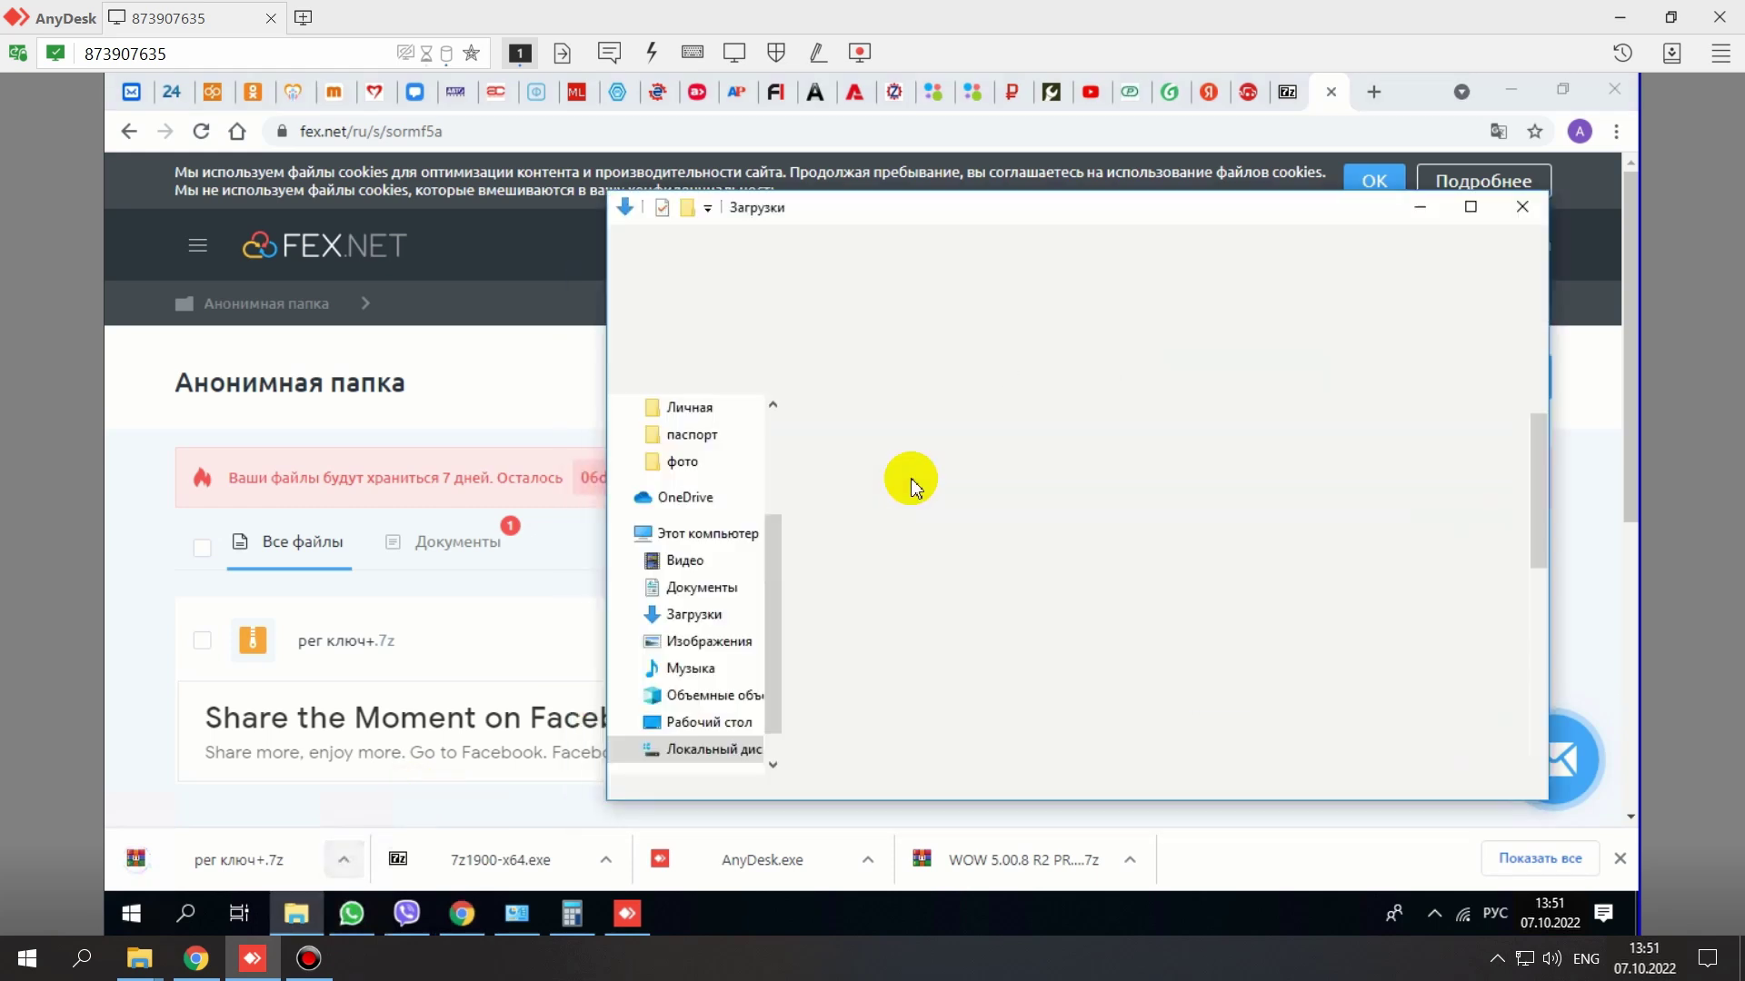
click(1511, 92)
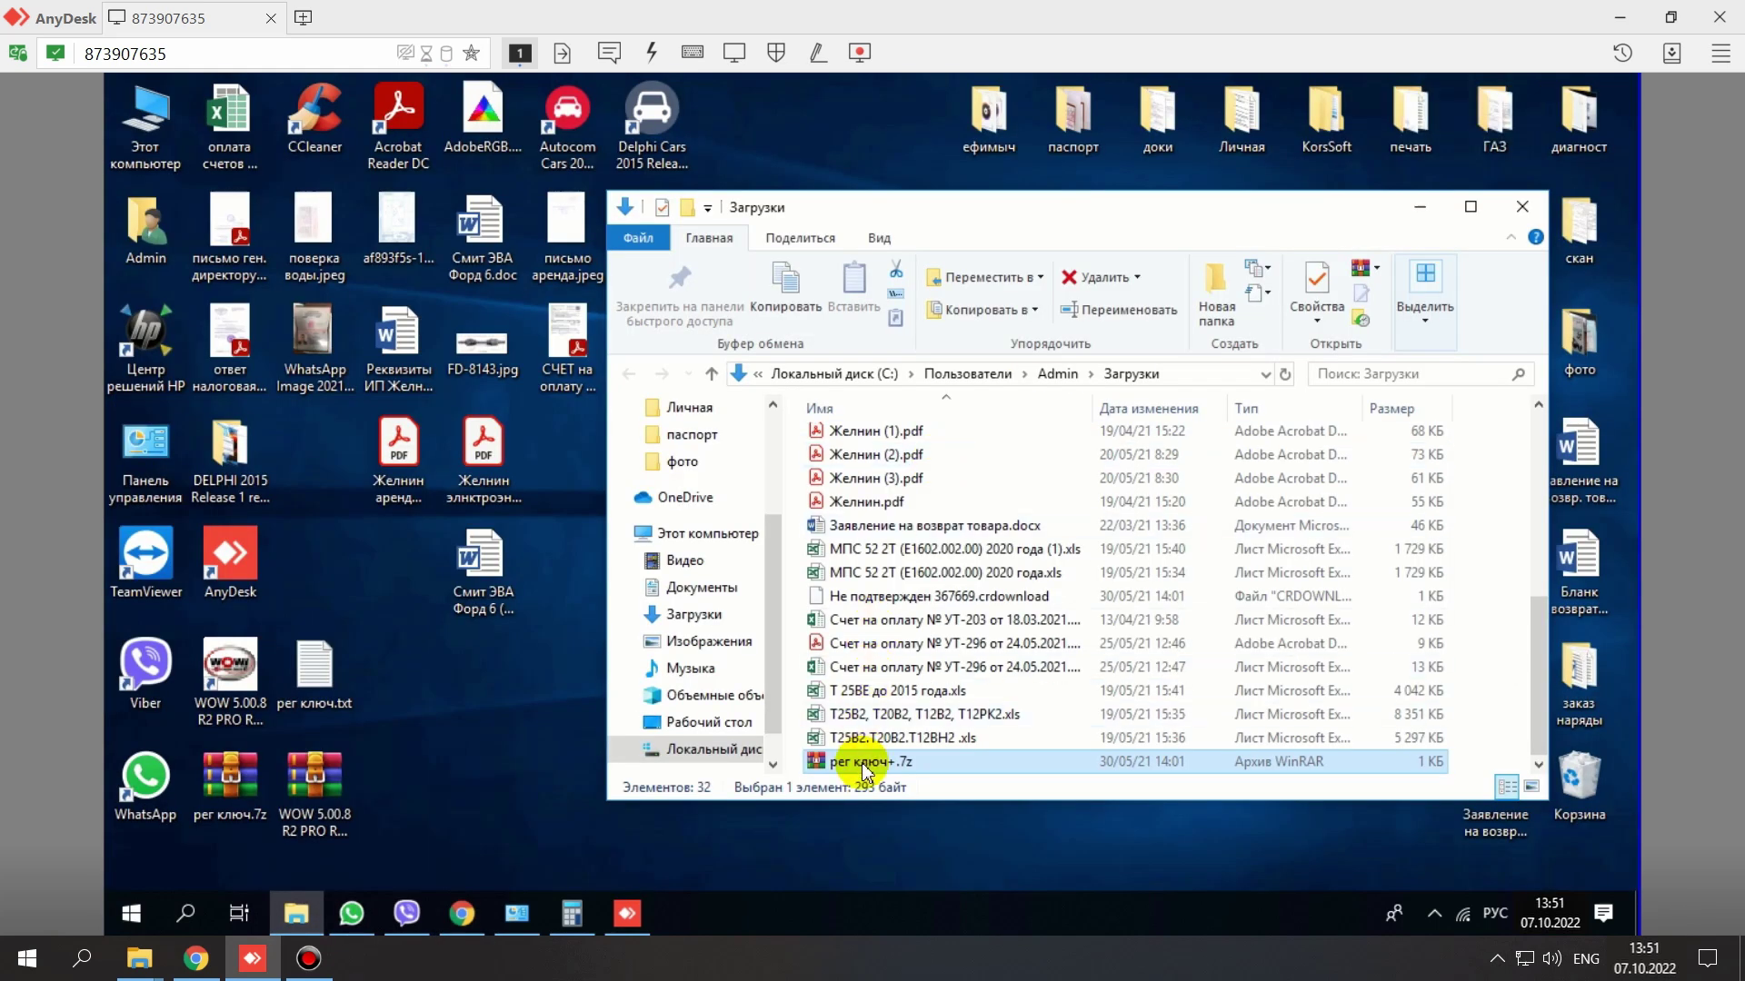
drag(861, 761, 399, 572)
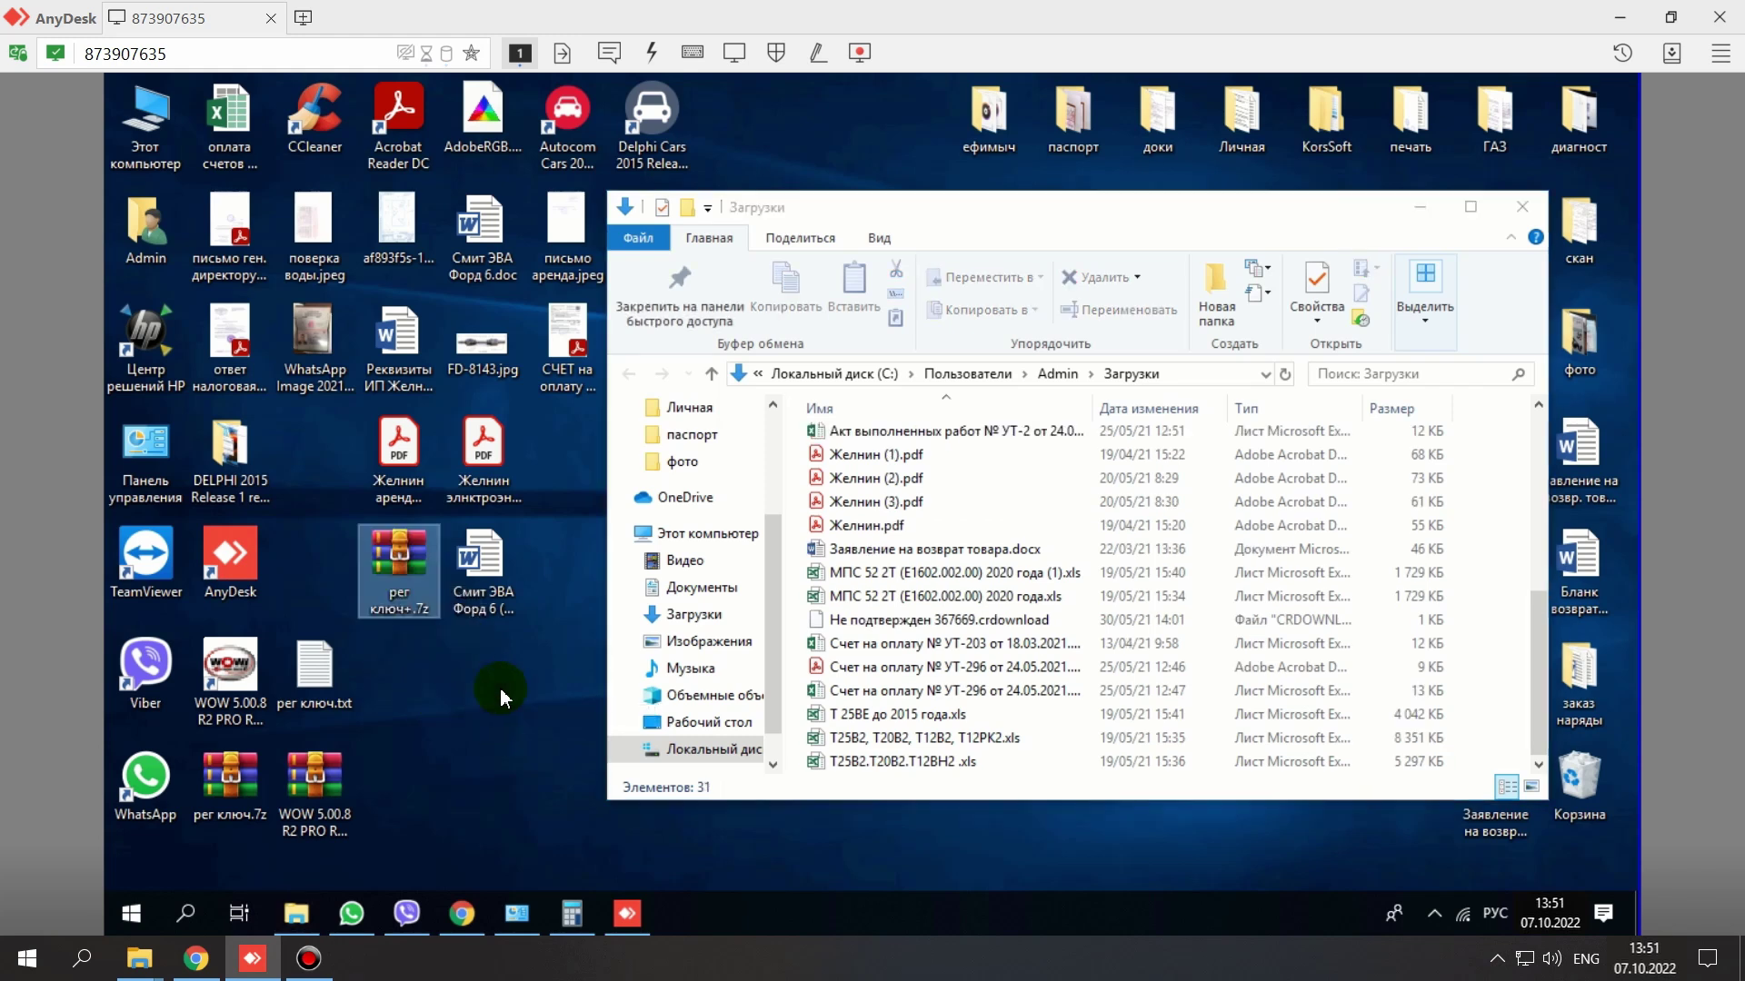
click(1518, 211)
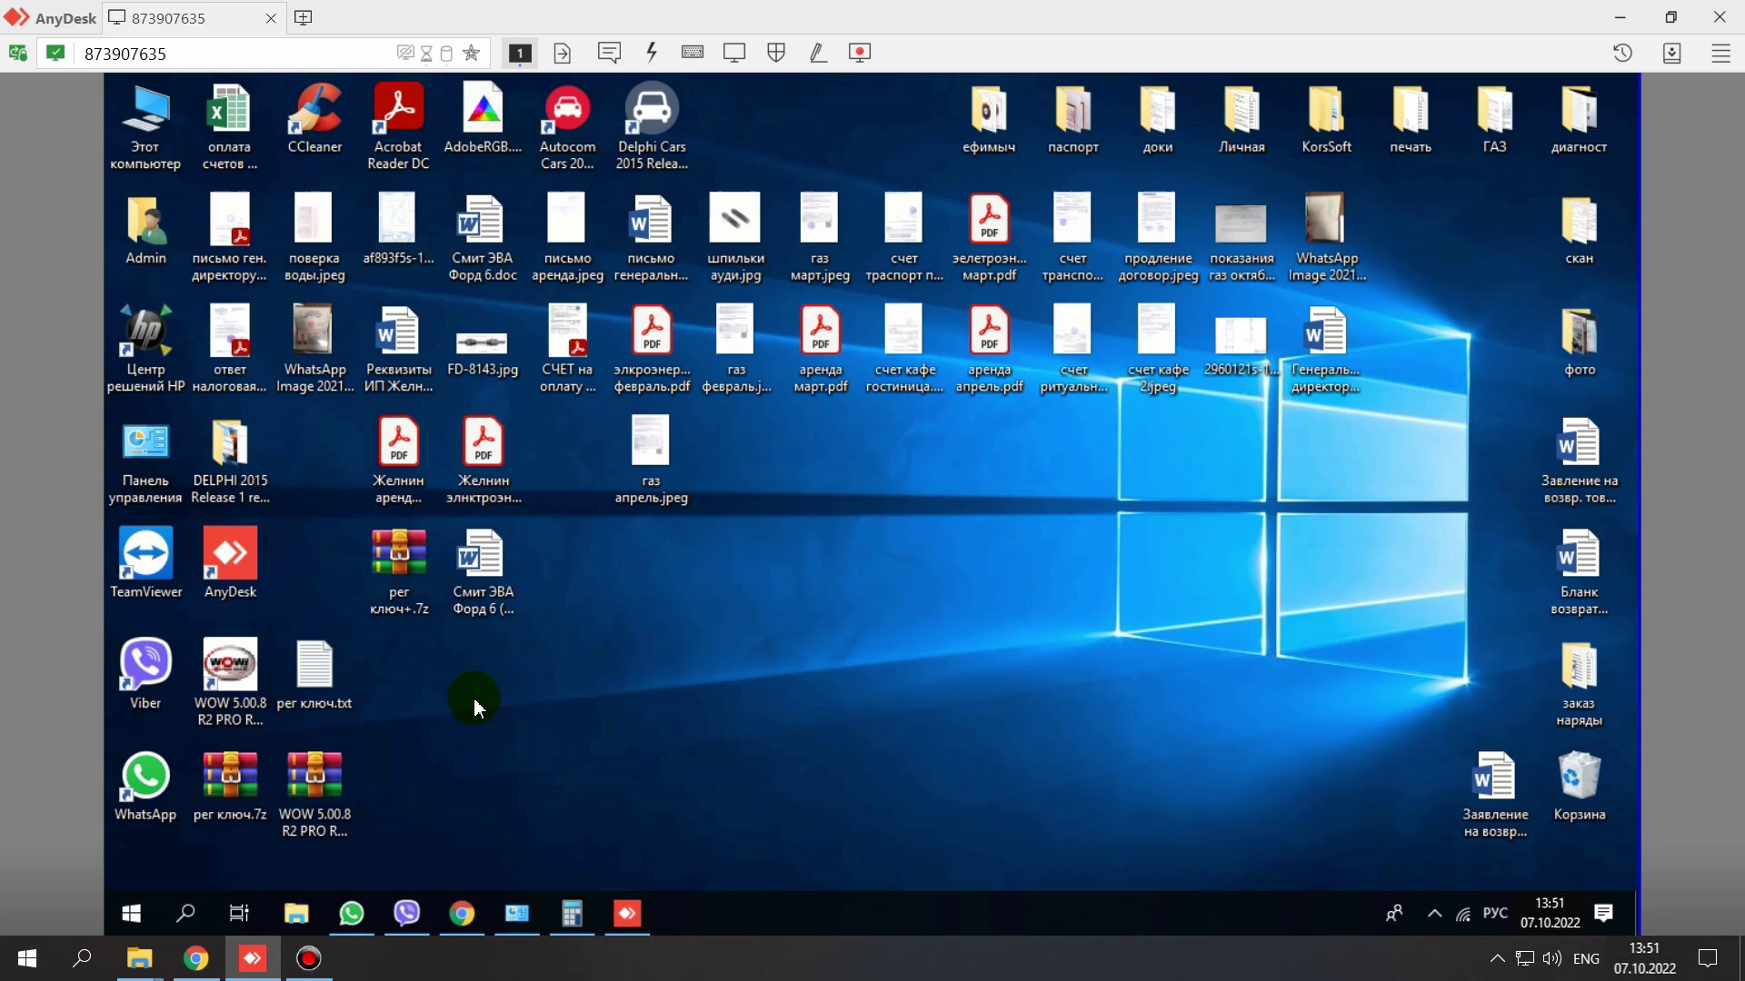
Delete the old рег ключ.7z and рег ключ.txt files from the desktop.
click(473, 698)
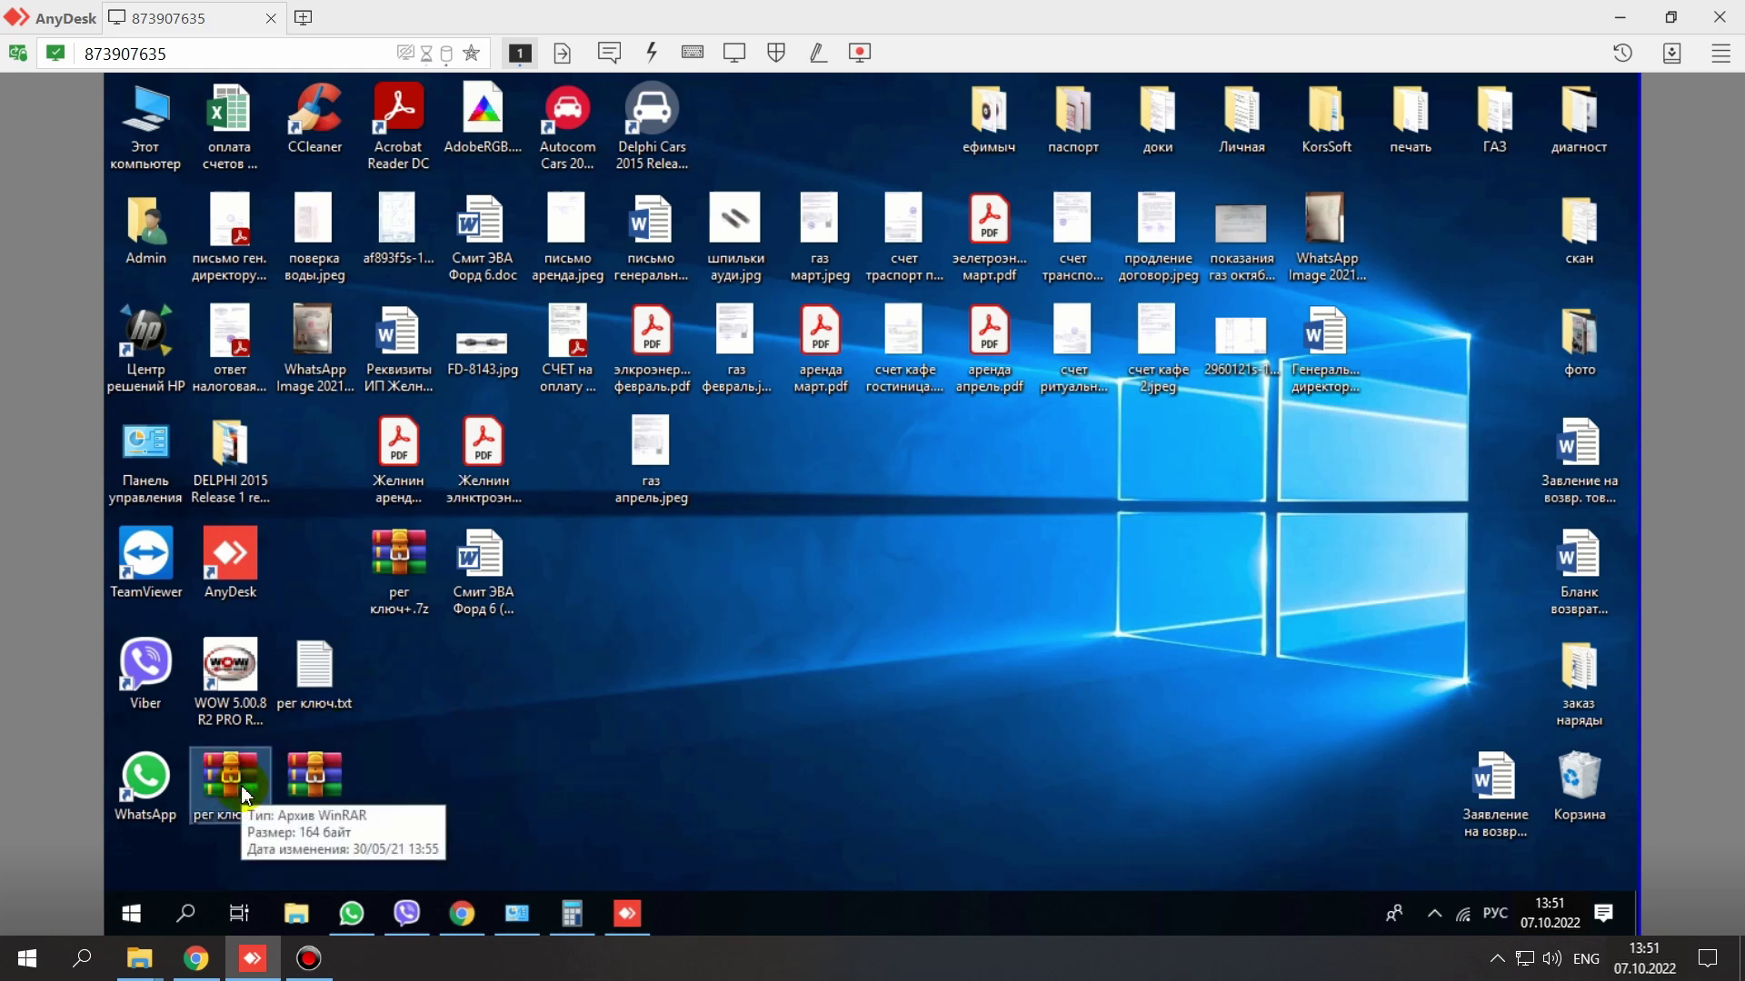
key(Delete)
click(322, 690)
key(Delete)
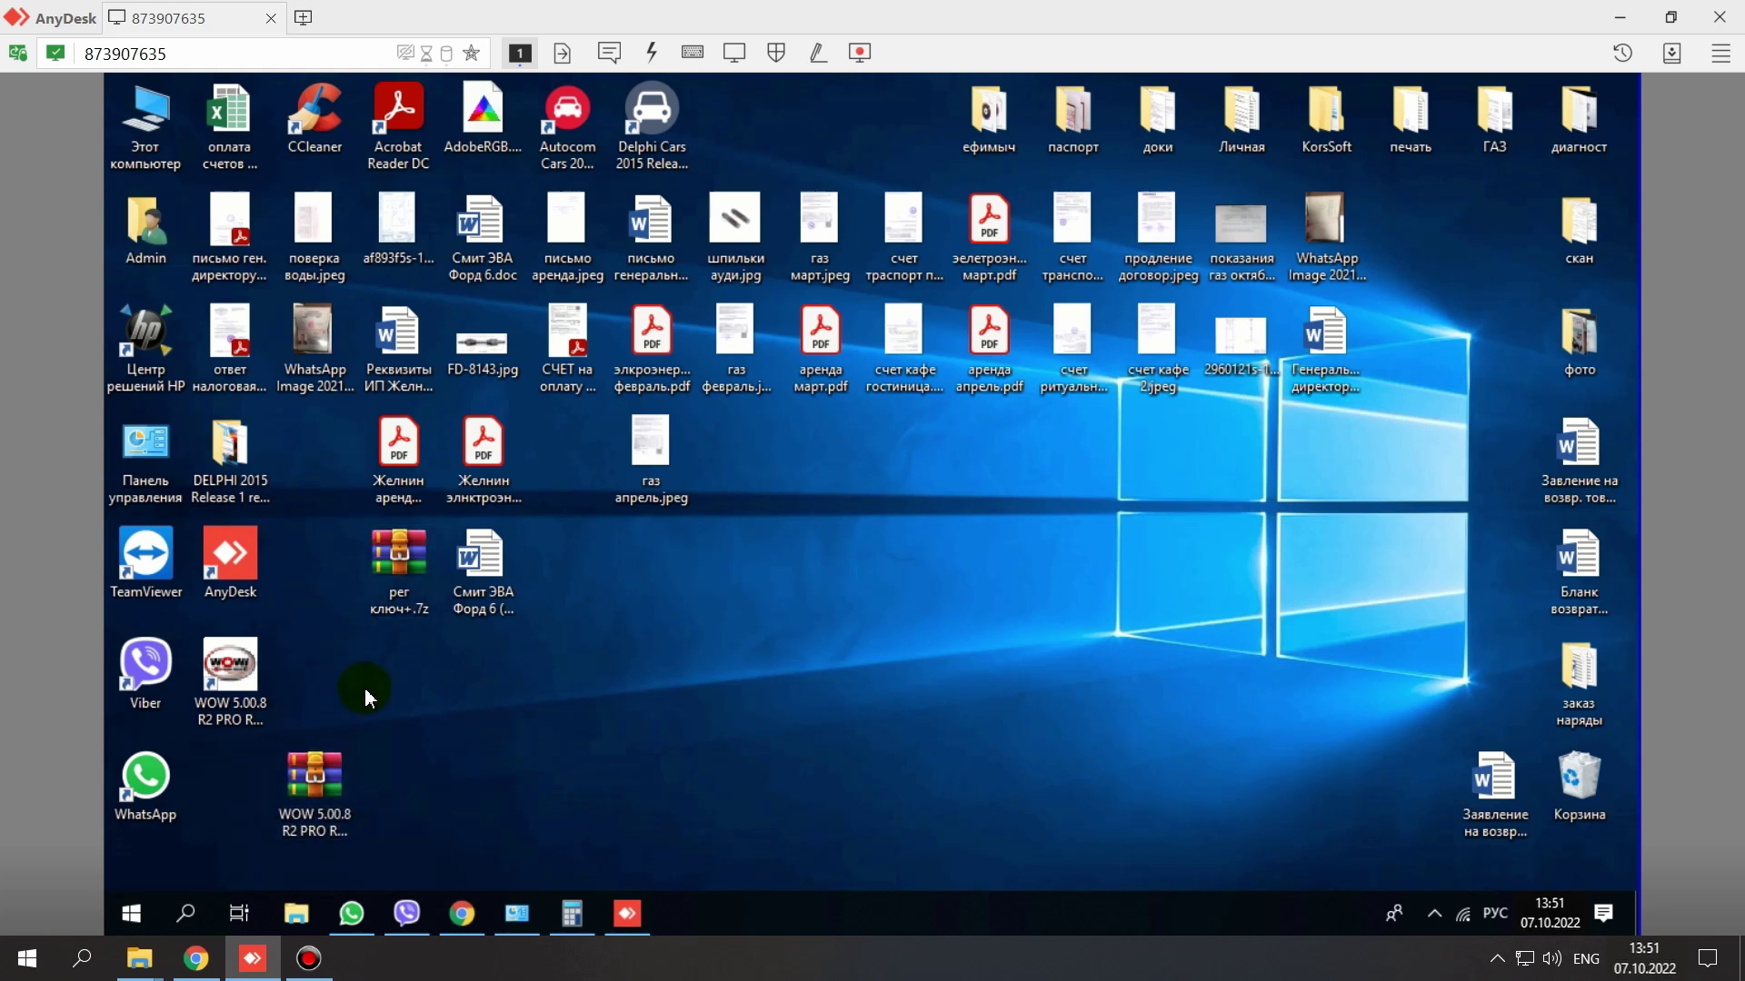
Extract рег ключ+.7z to the desktop with 7-Zip's Распаковать.
right_click(388, 549)
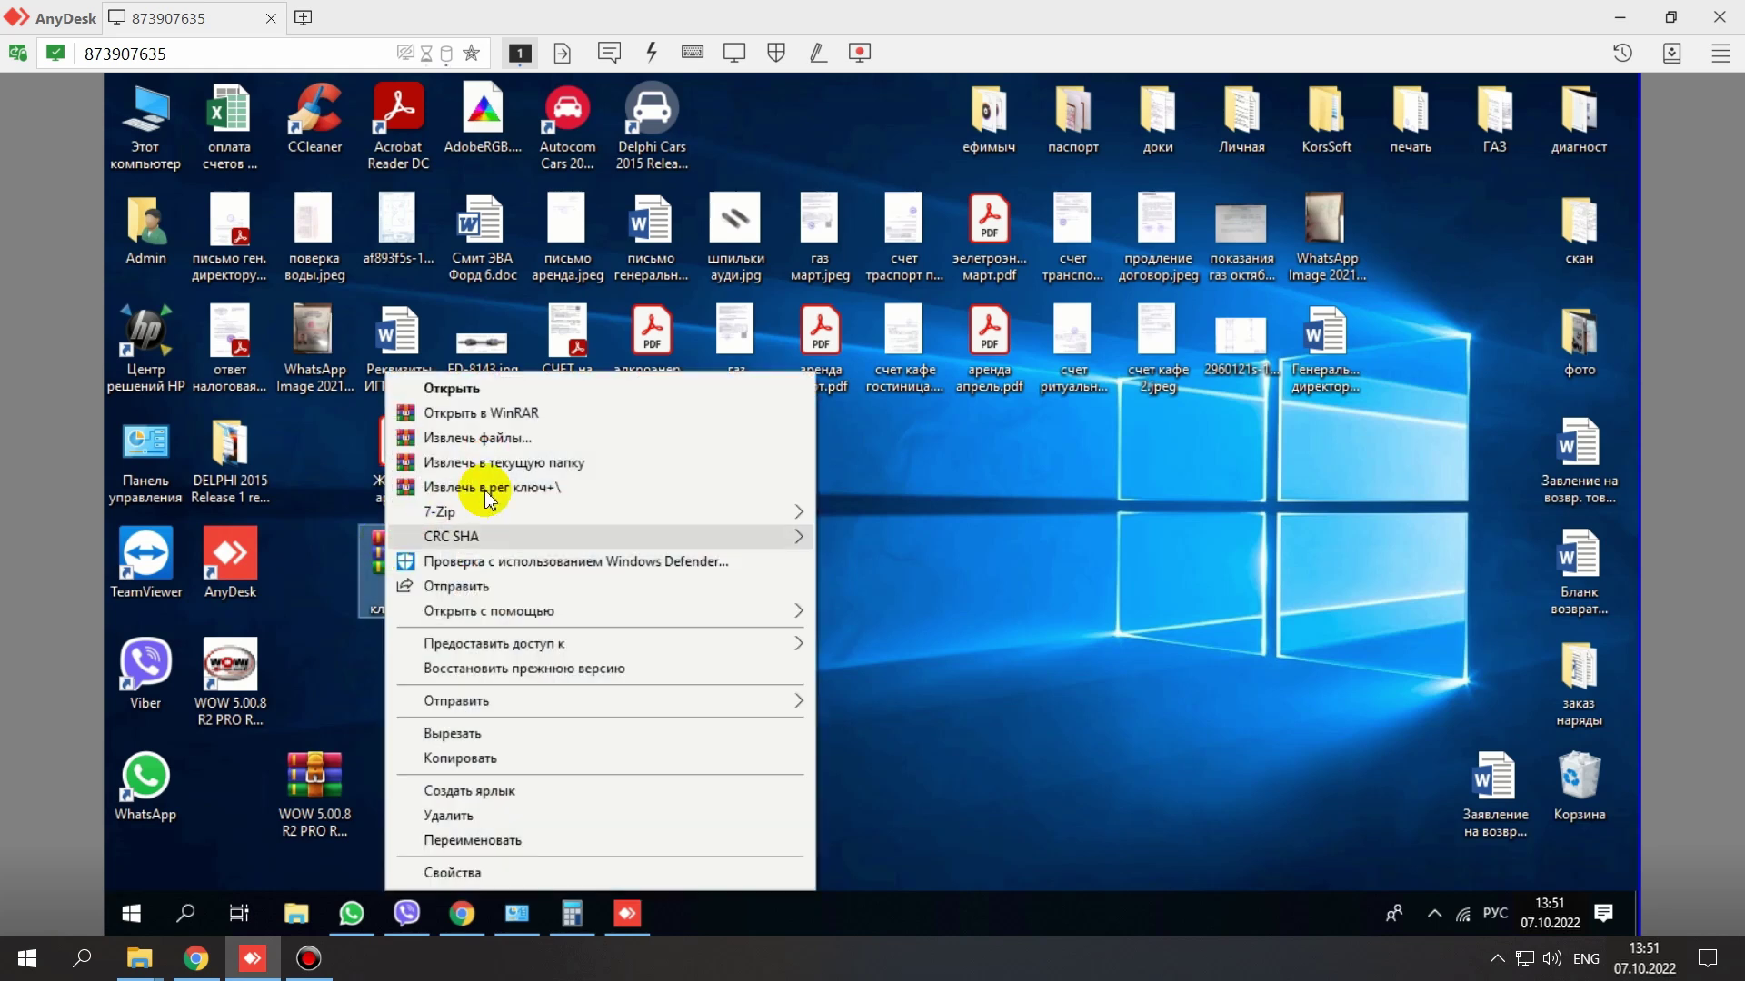
mouse_move(814, 516)
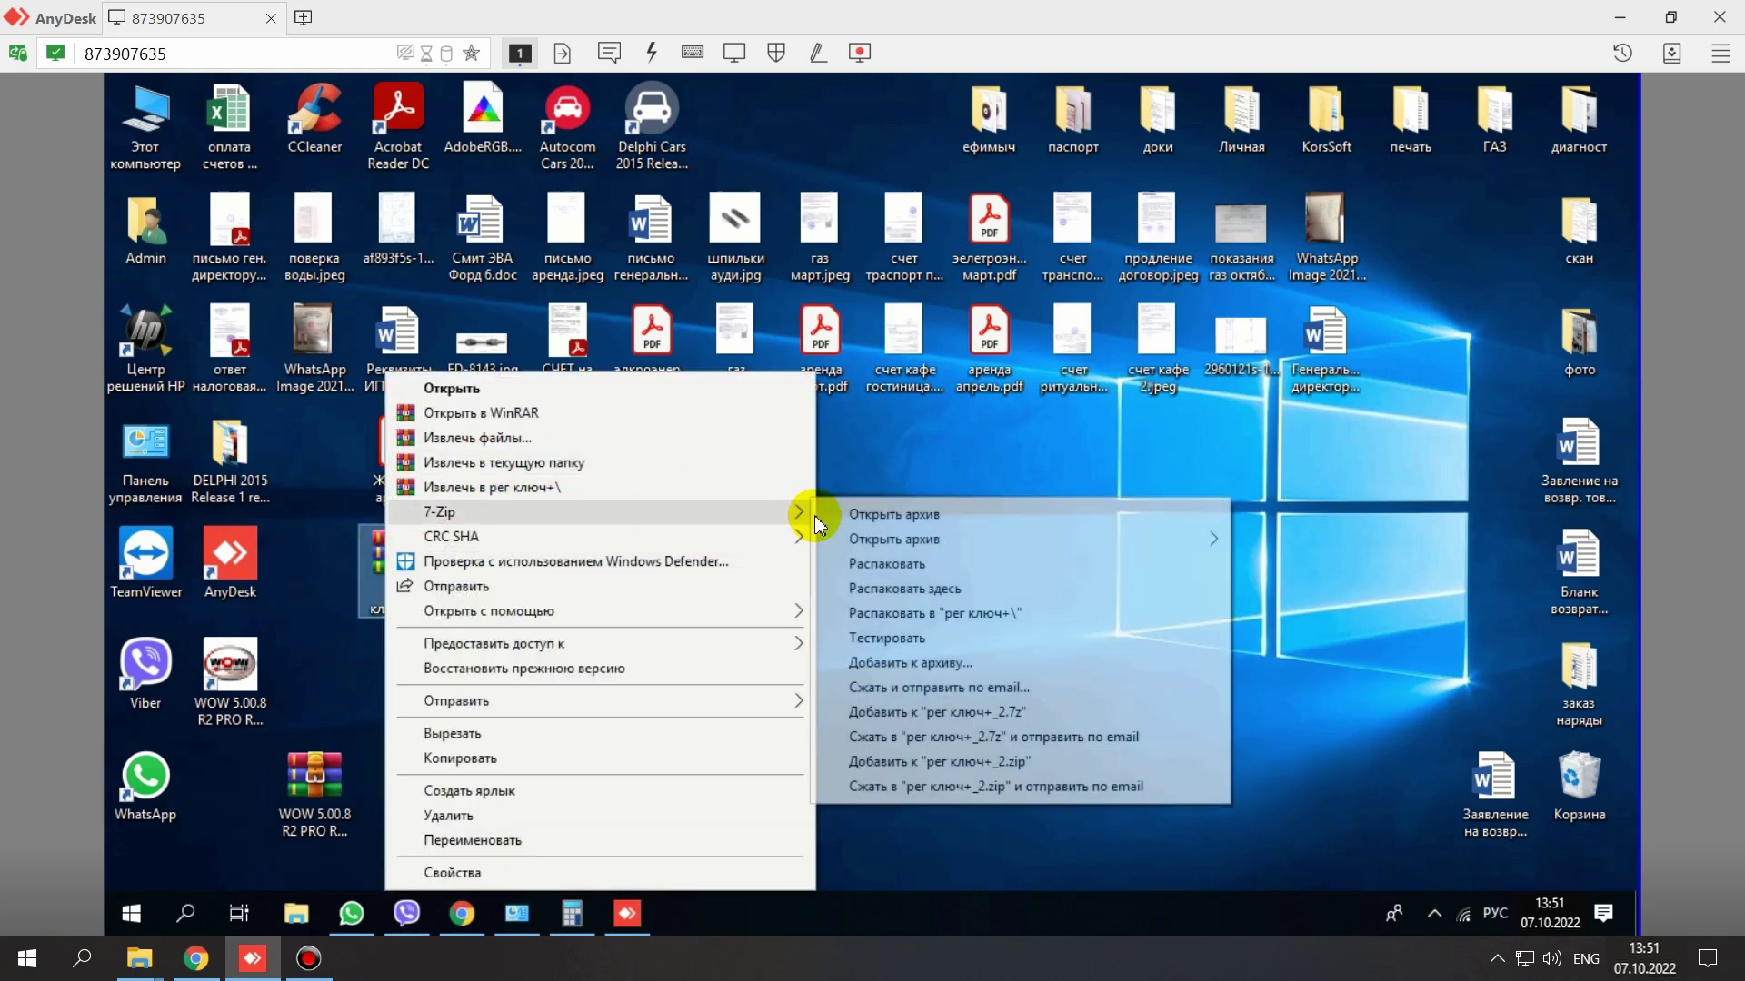
click(877, 565)
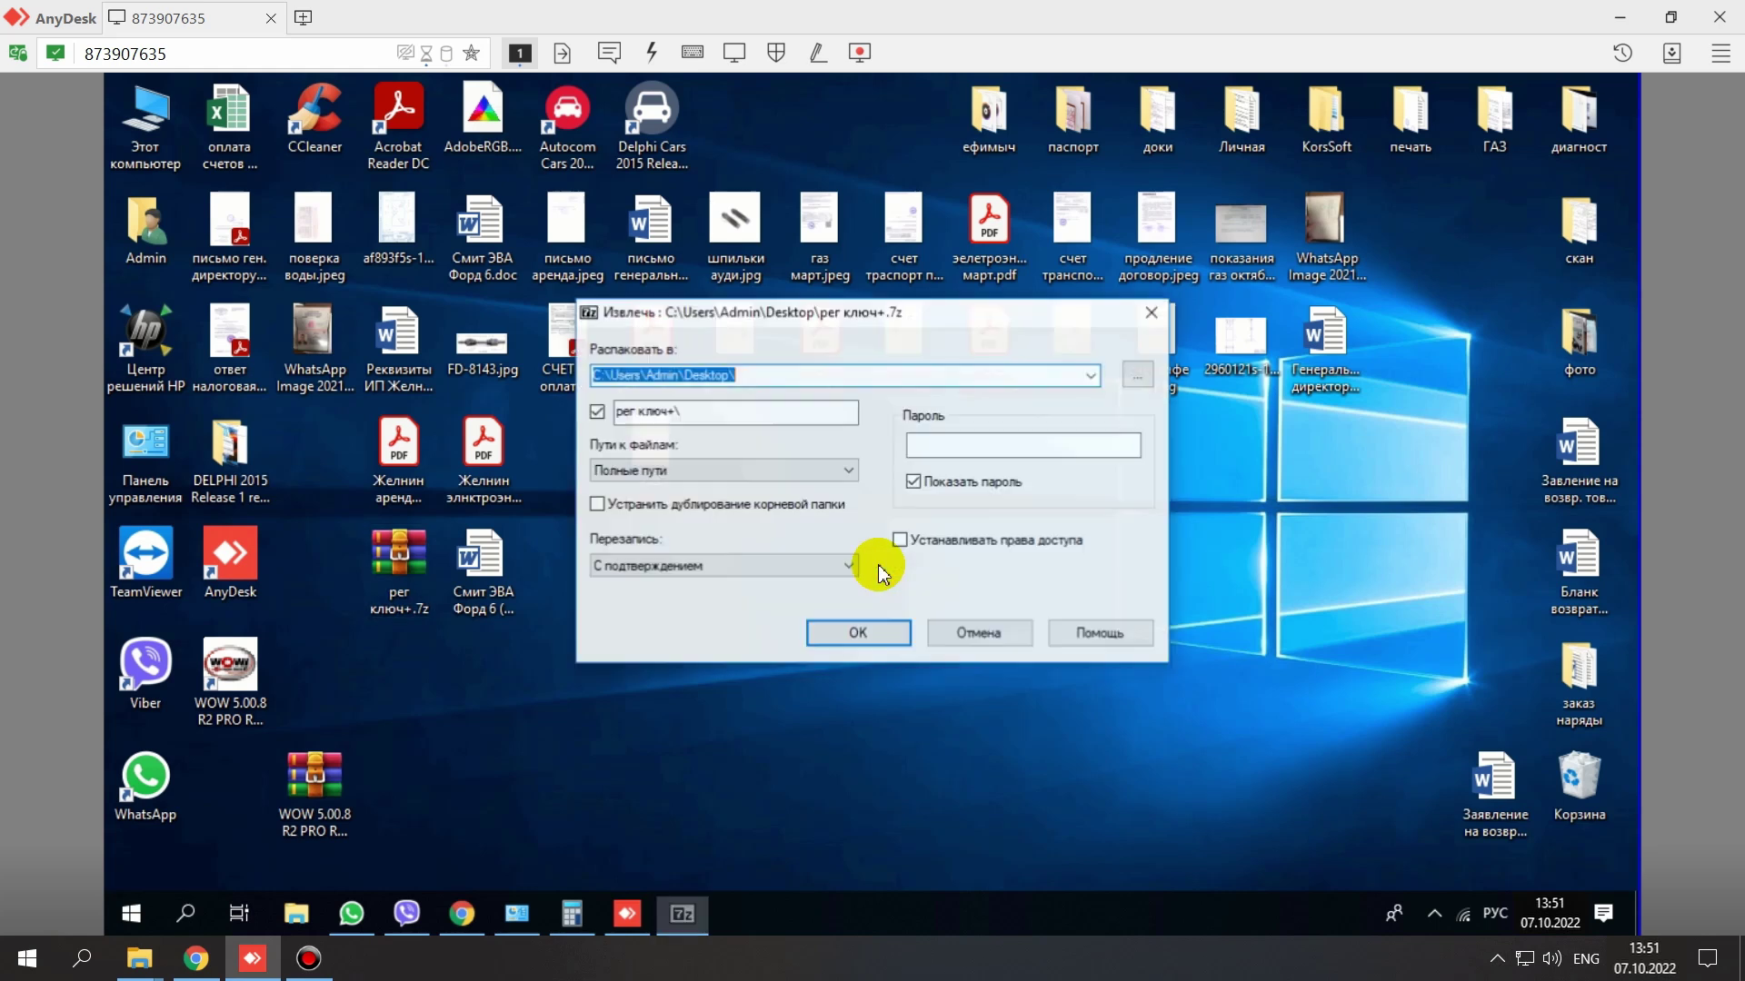
click(854, 631)
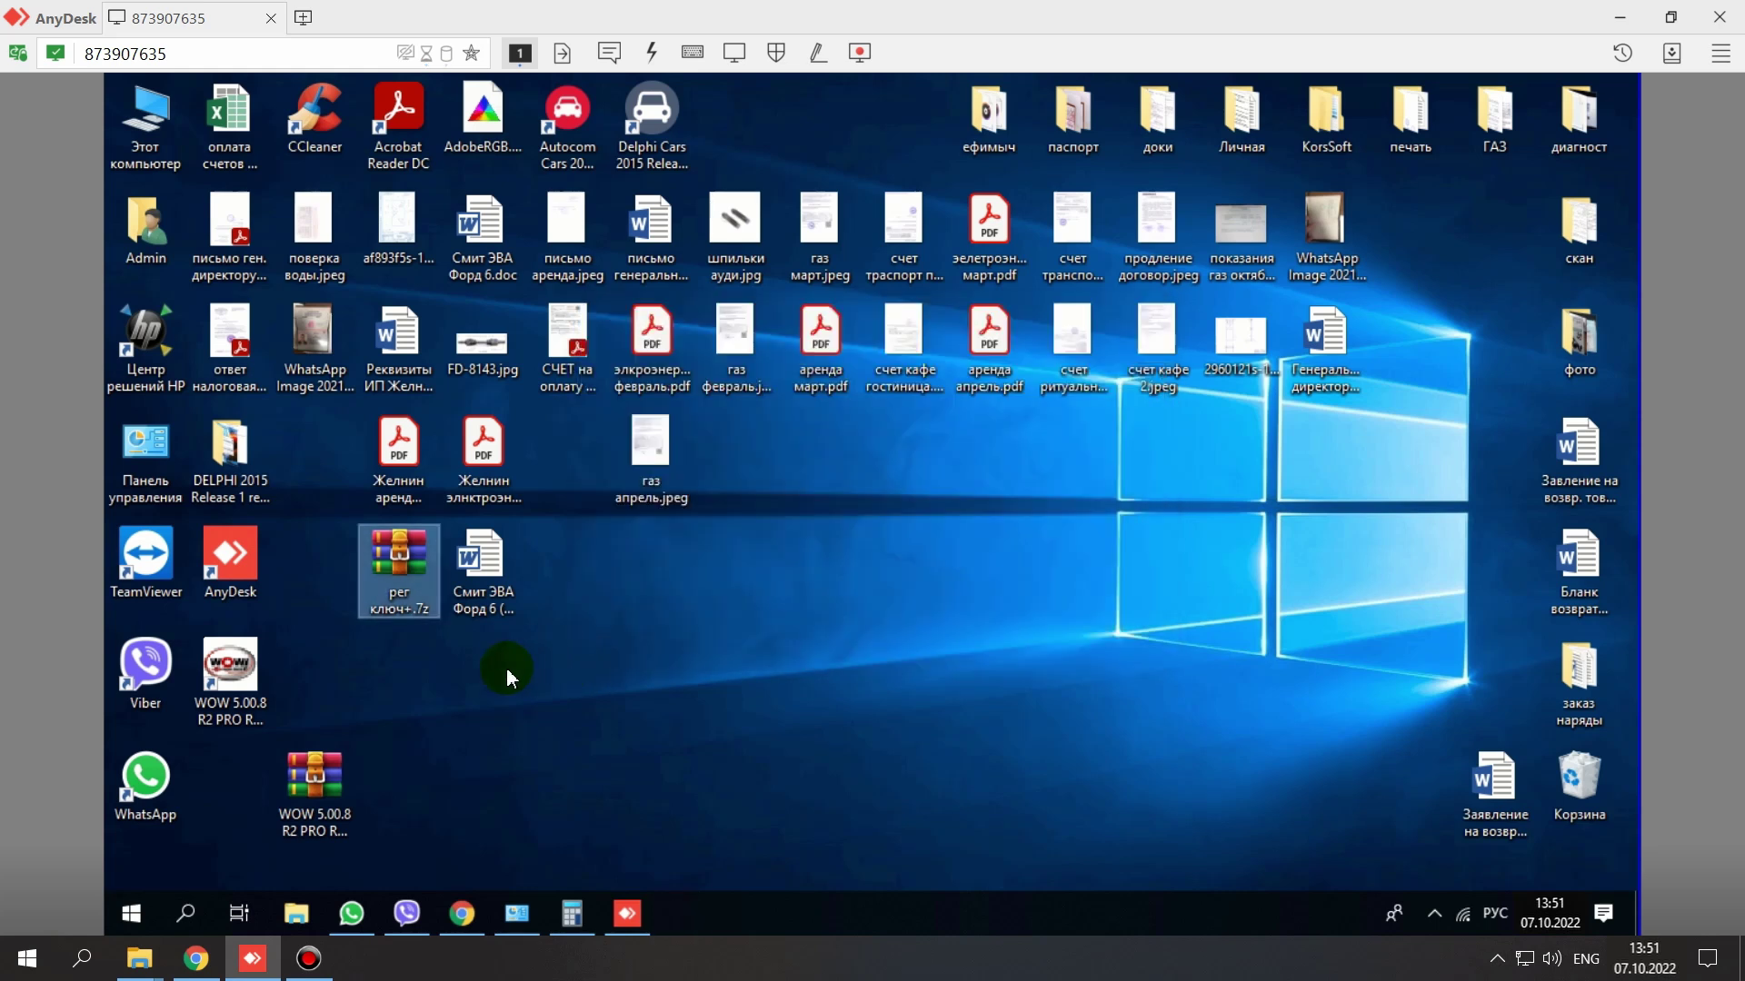
click(425, 700)
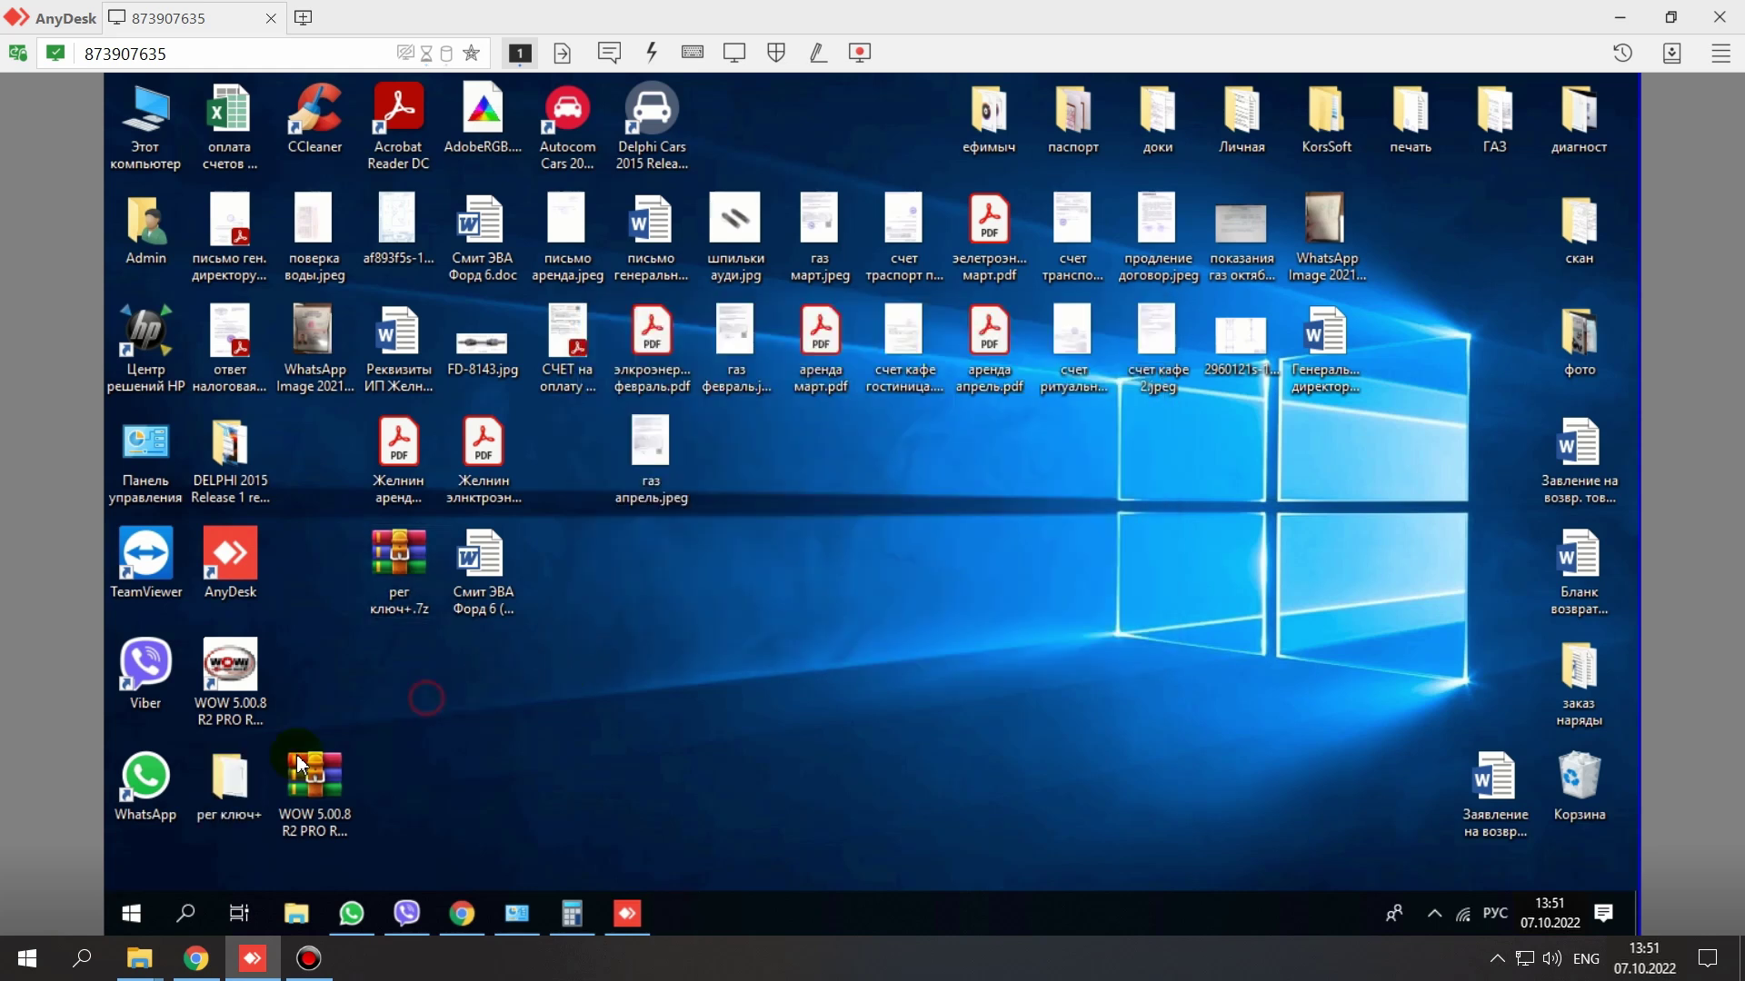
Move рег ключ.txt out of the рег ключ+ folder onto the desktop.
double_click(254, 776)
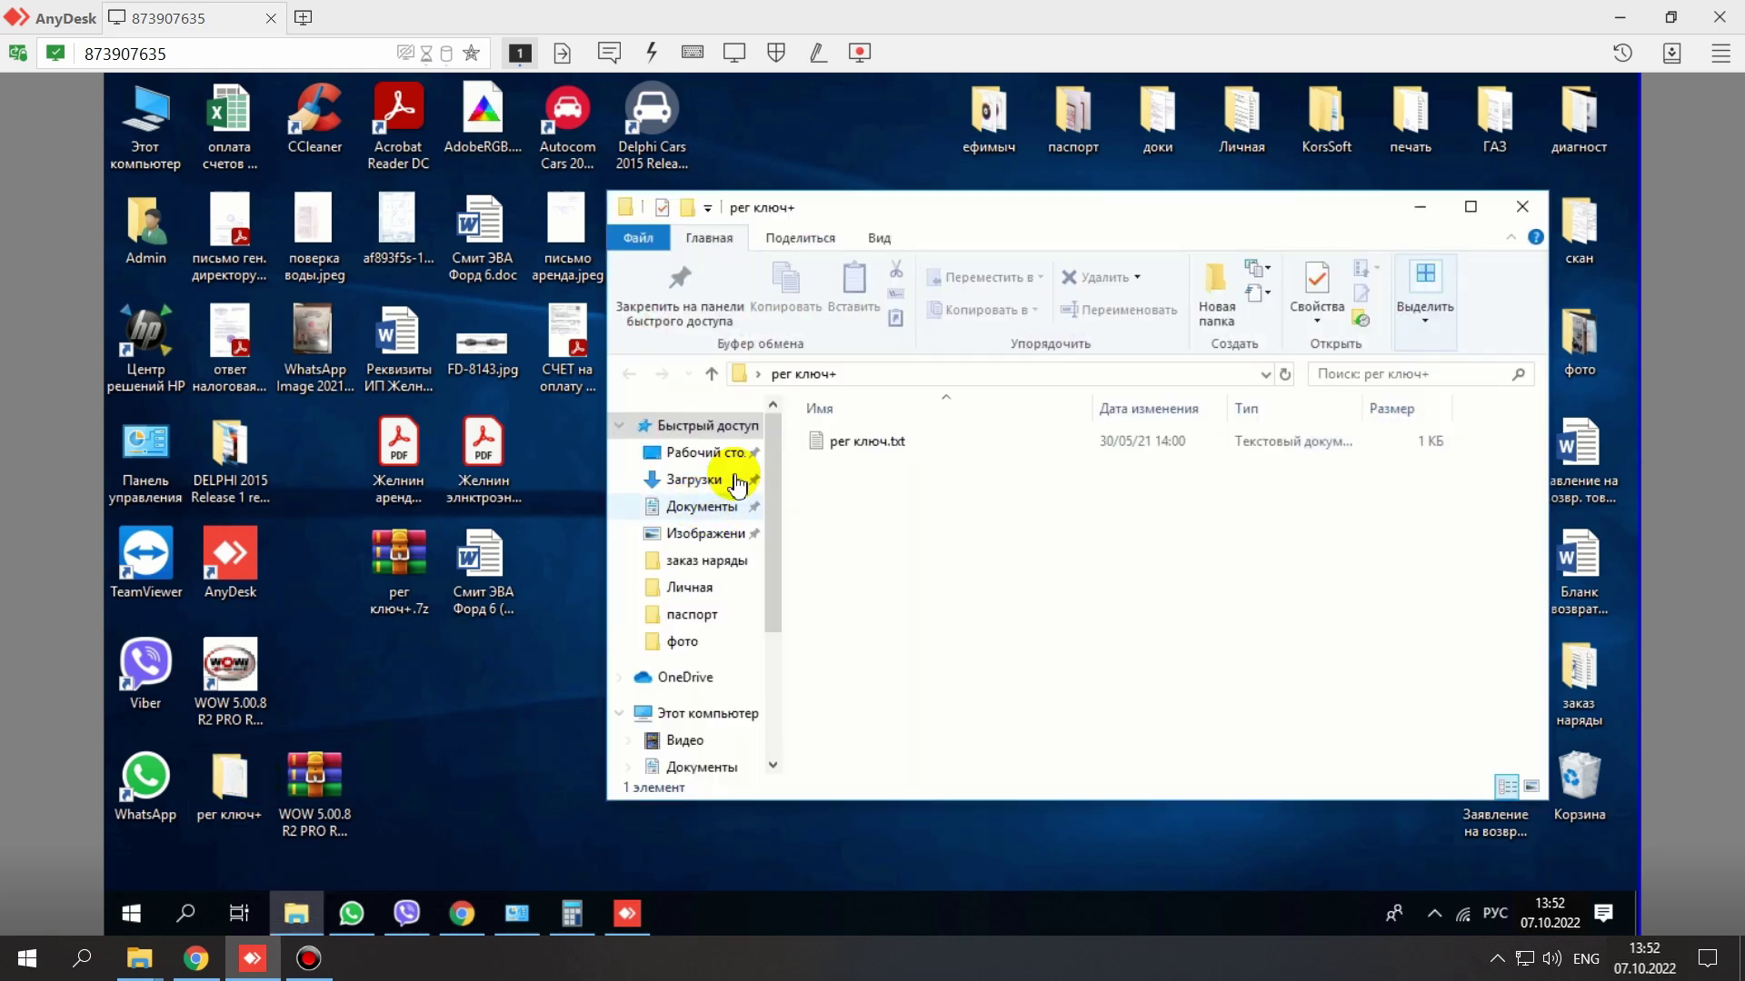
drag(864, 441, 336, 690)
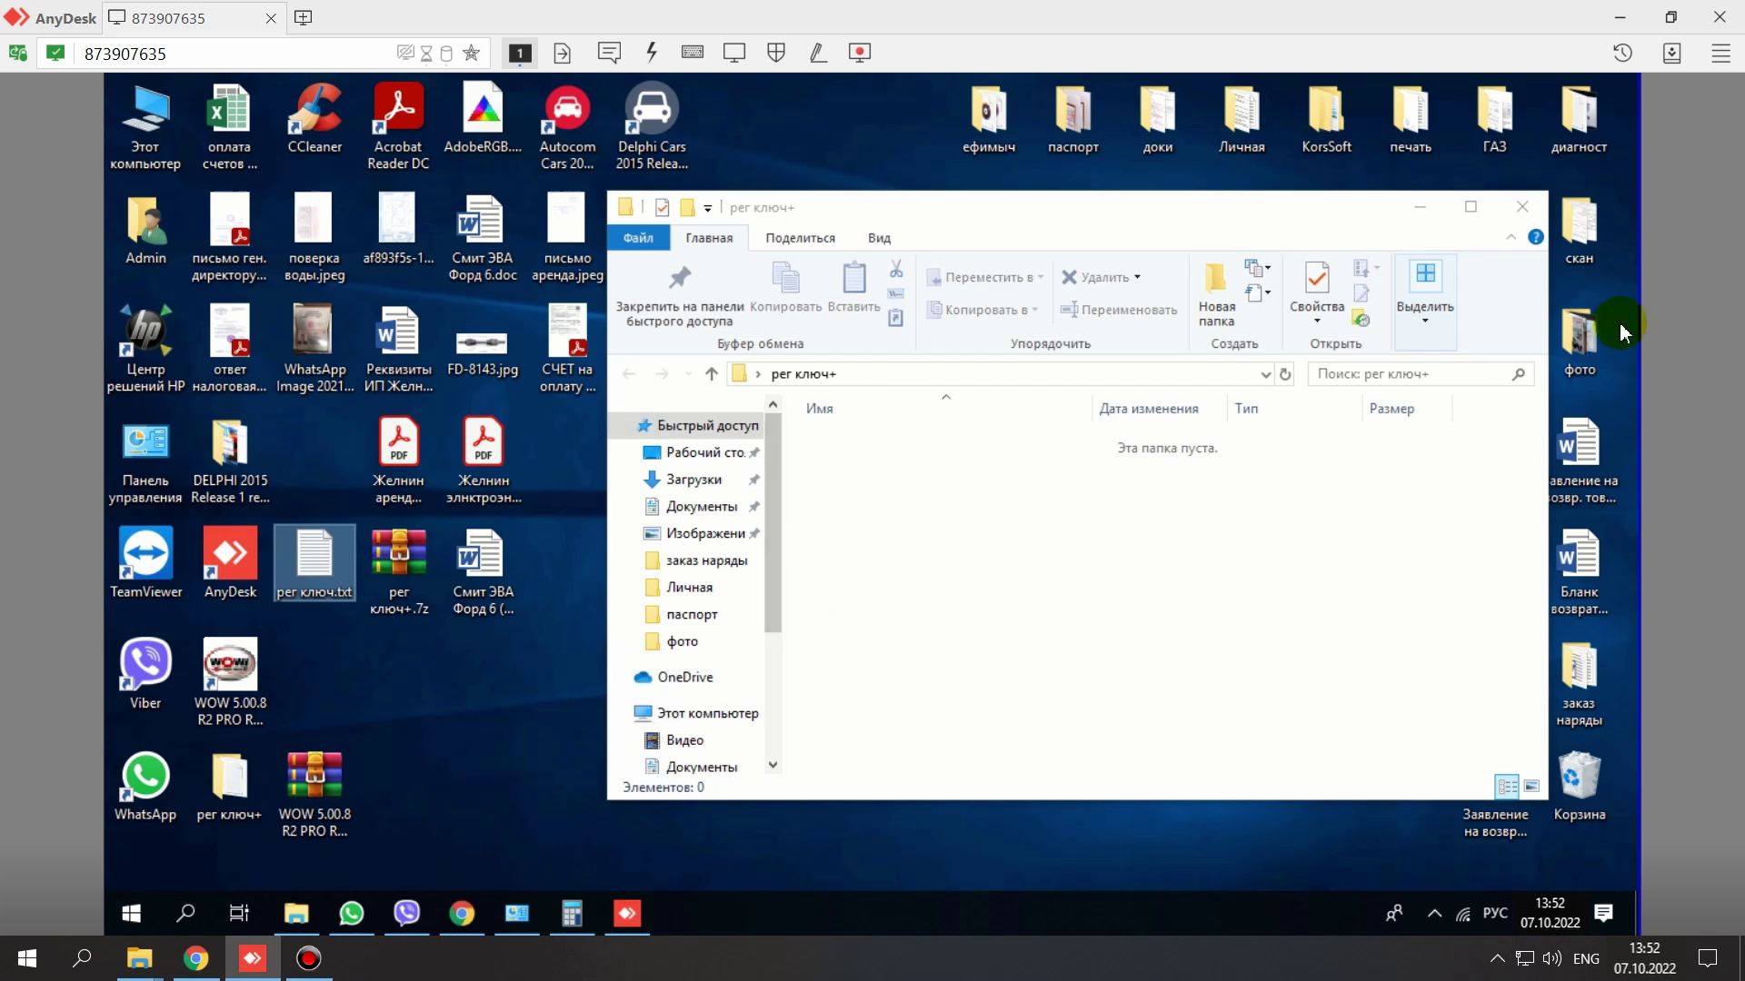
click(1524, 213)
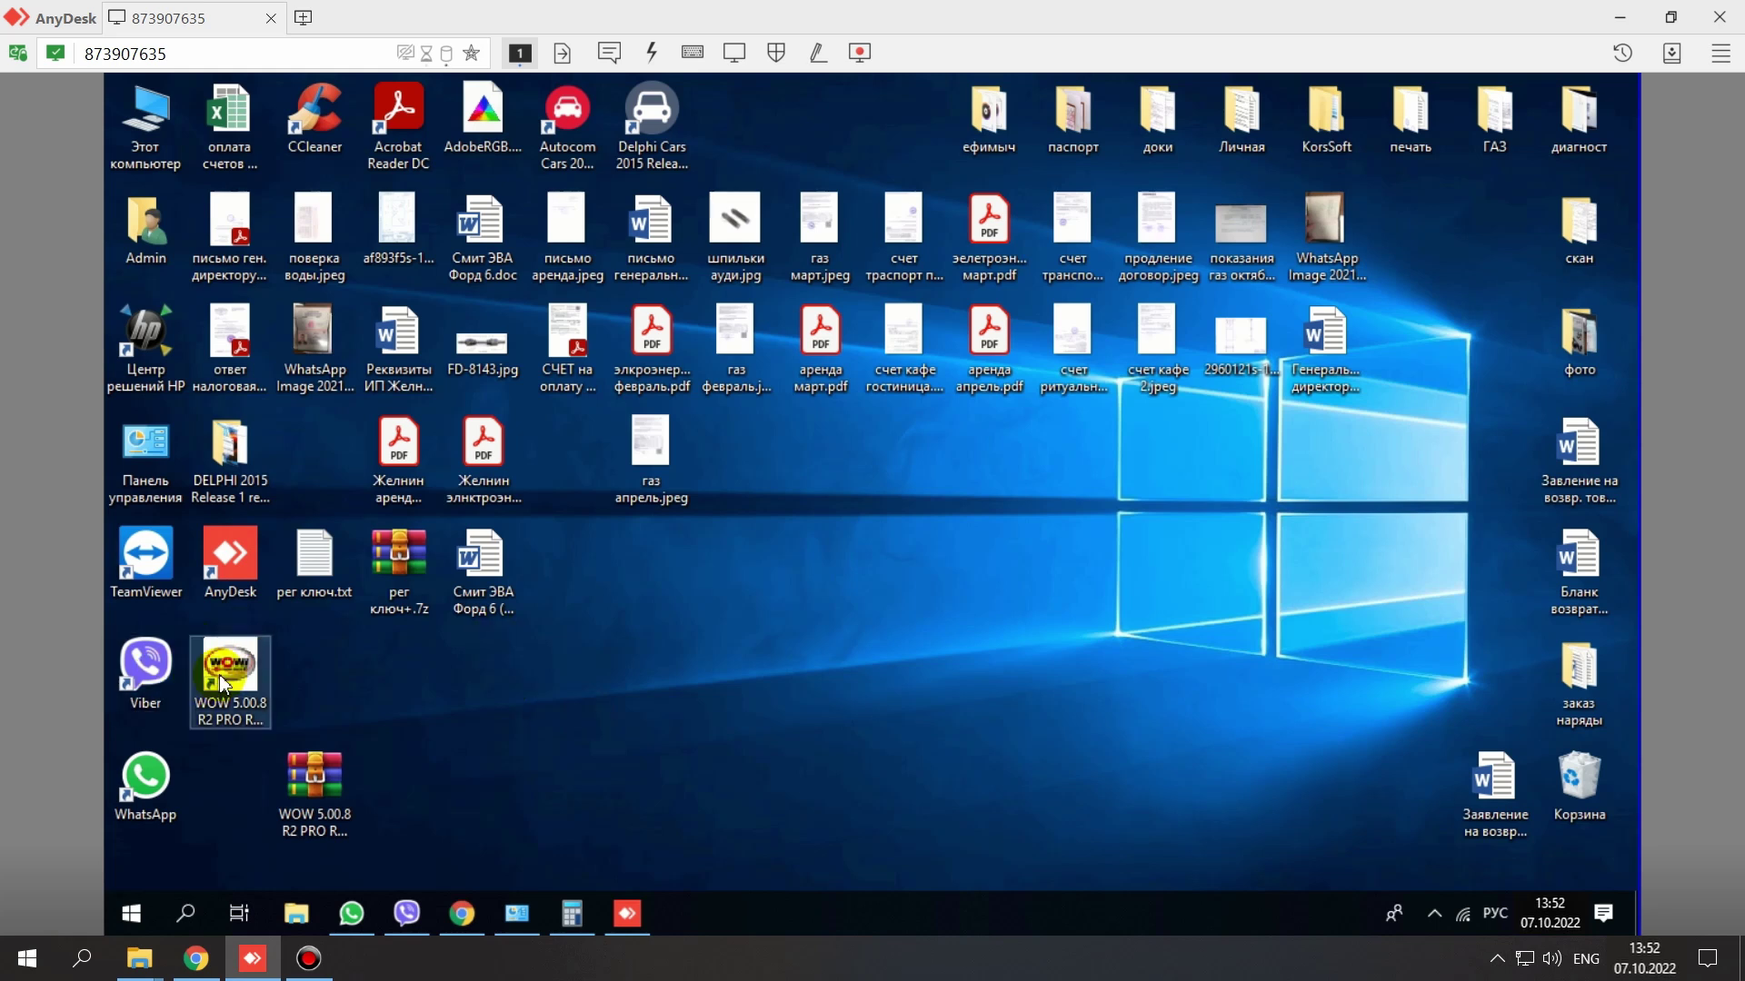
Open рег ключ.txt in Notepad, shrunk and placed at the lower right.
click(300, 576)
double_click(298, 572)
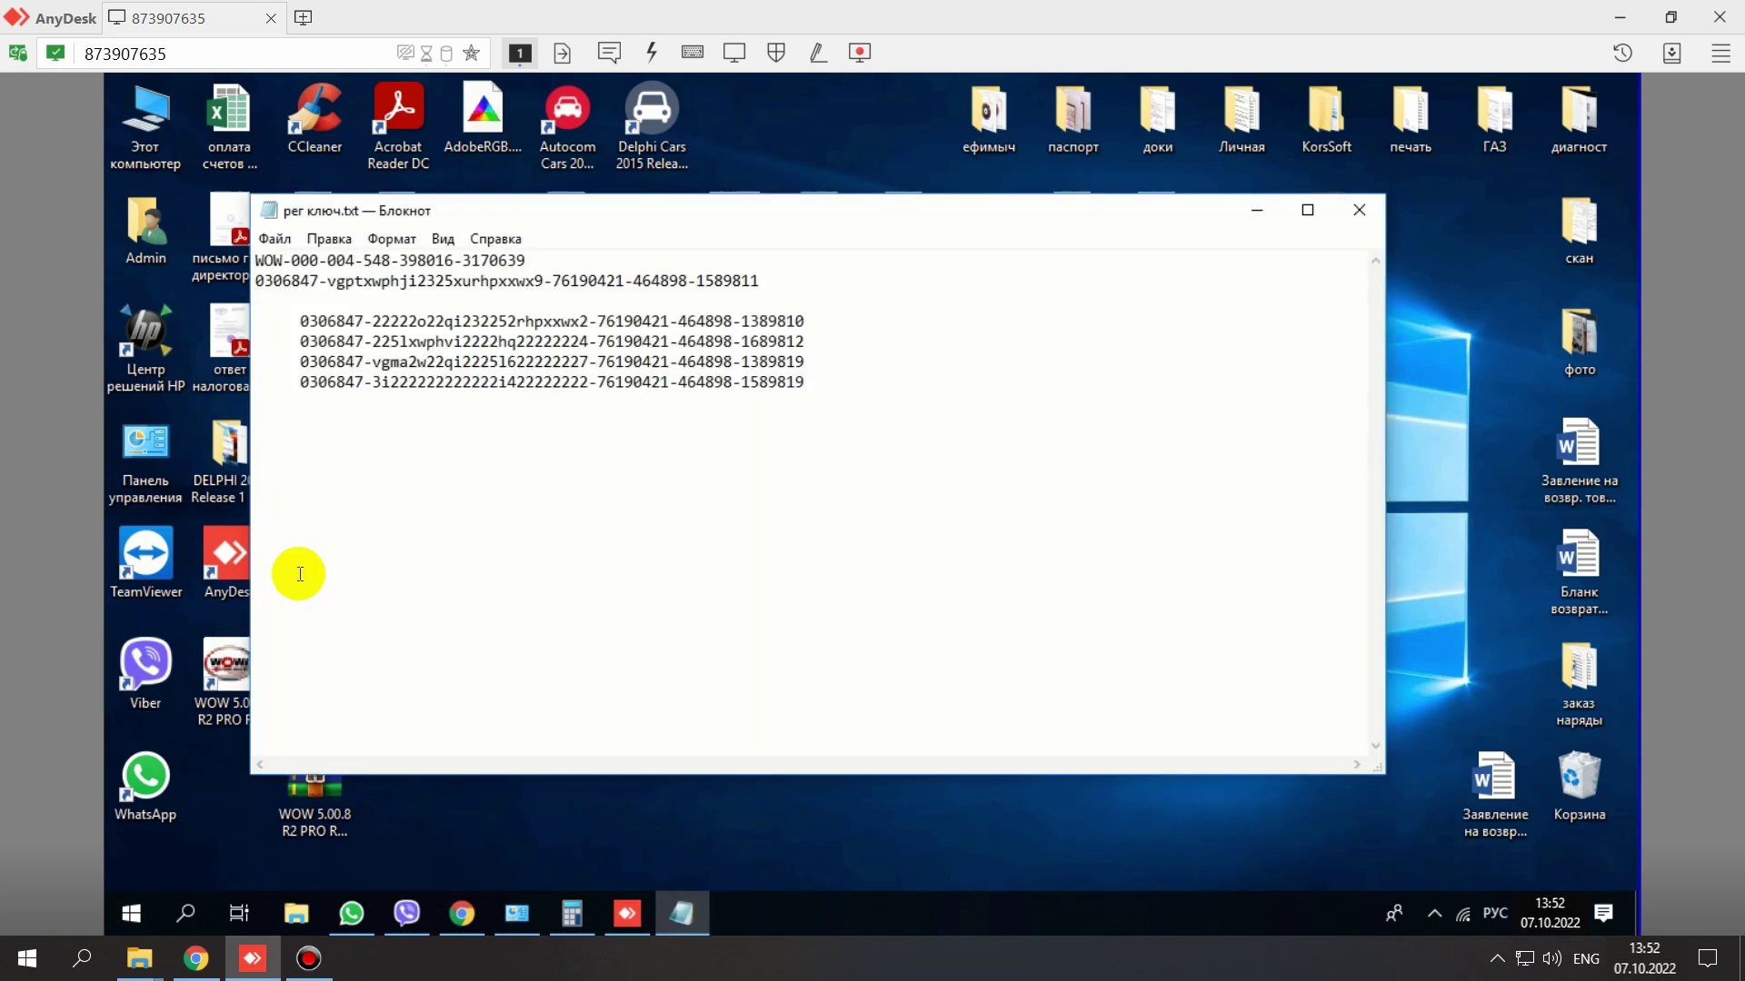
drag(1381, 770, 861, 416)
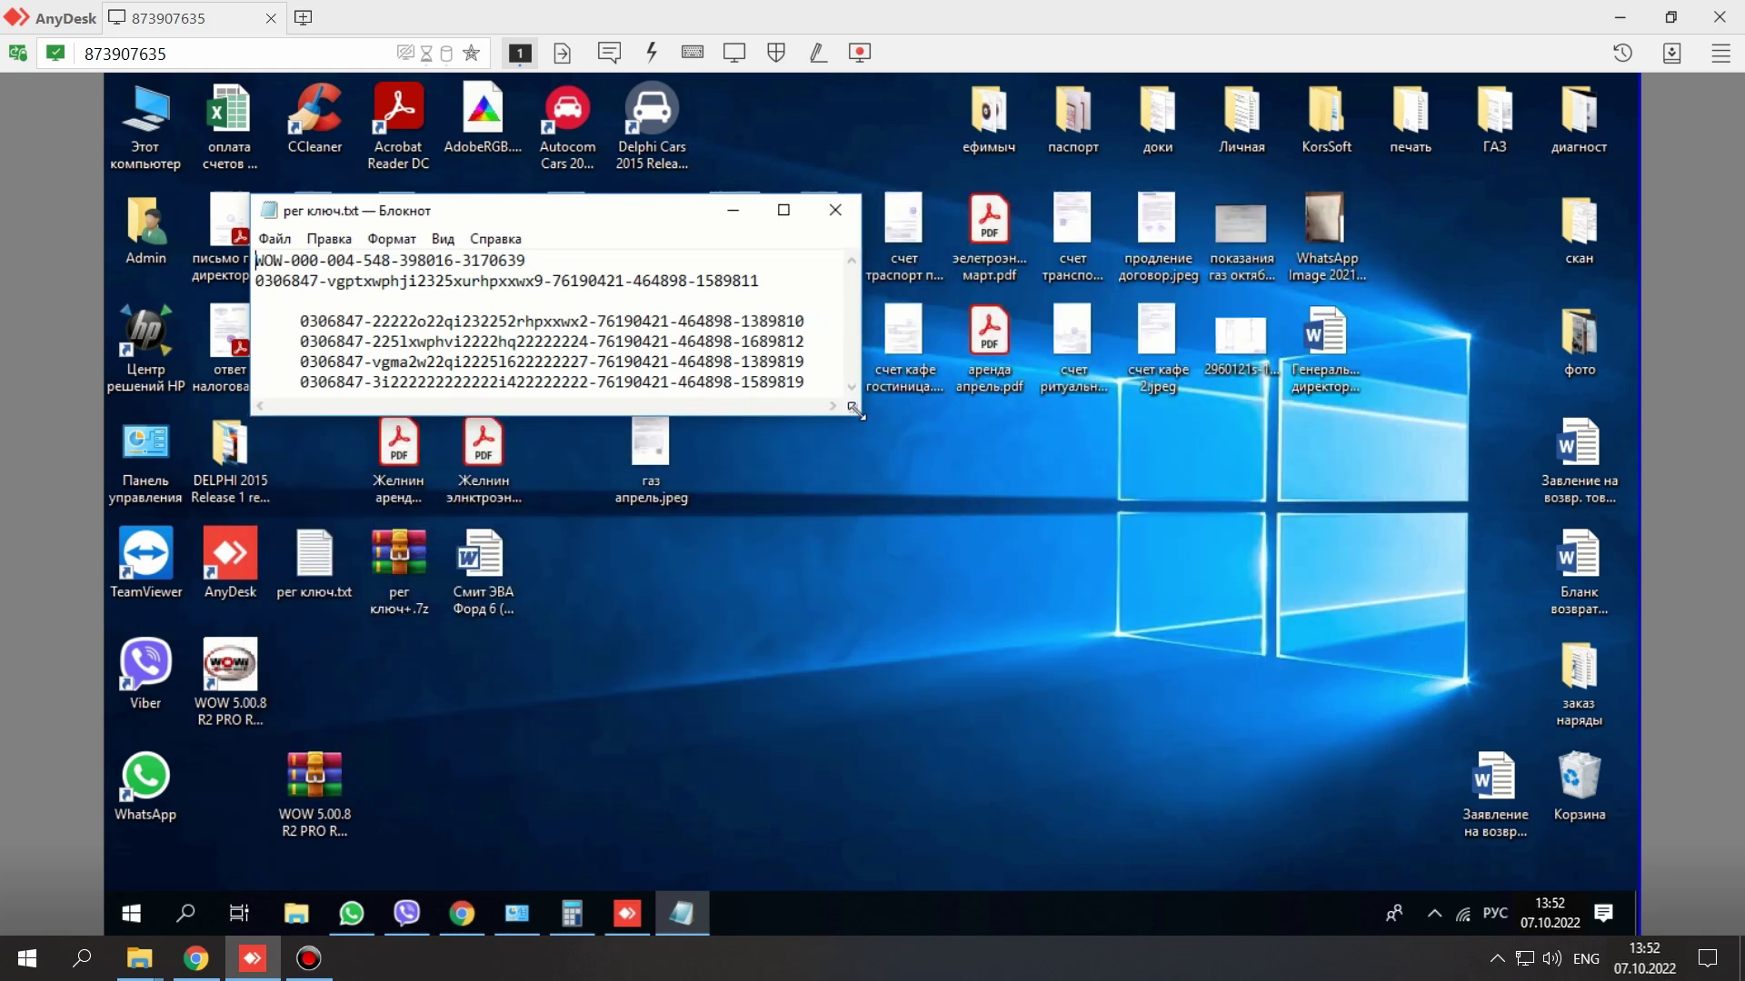
click(636, 231)
drag(595, 215, 1404, 532)
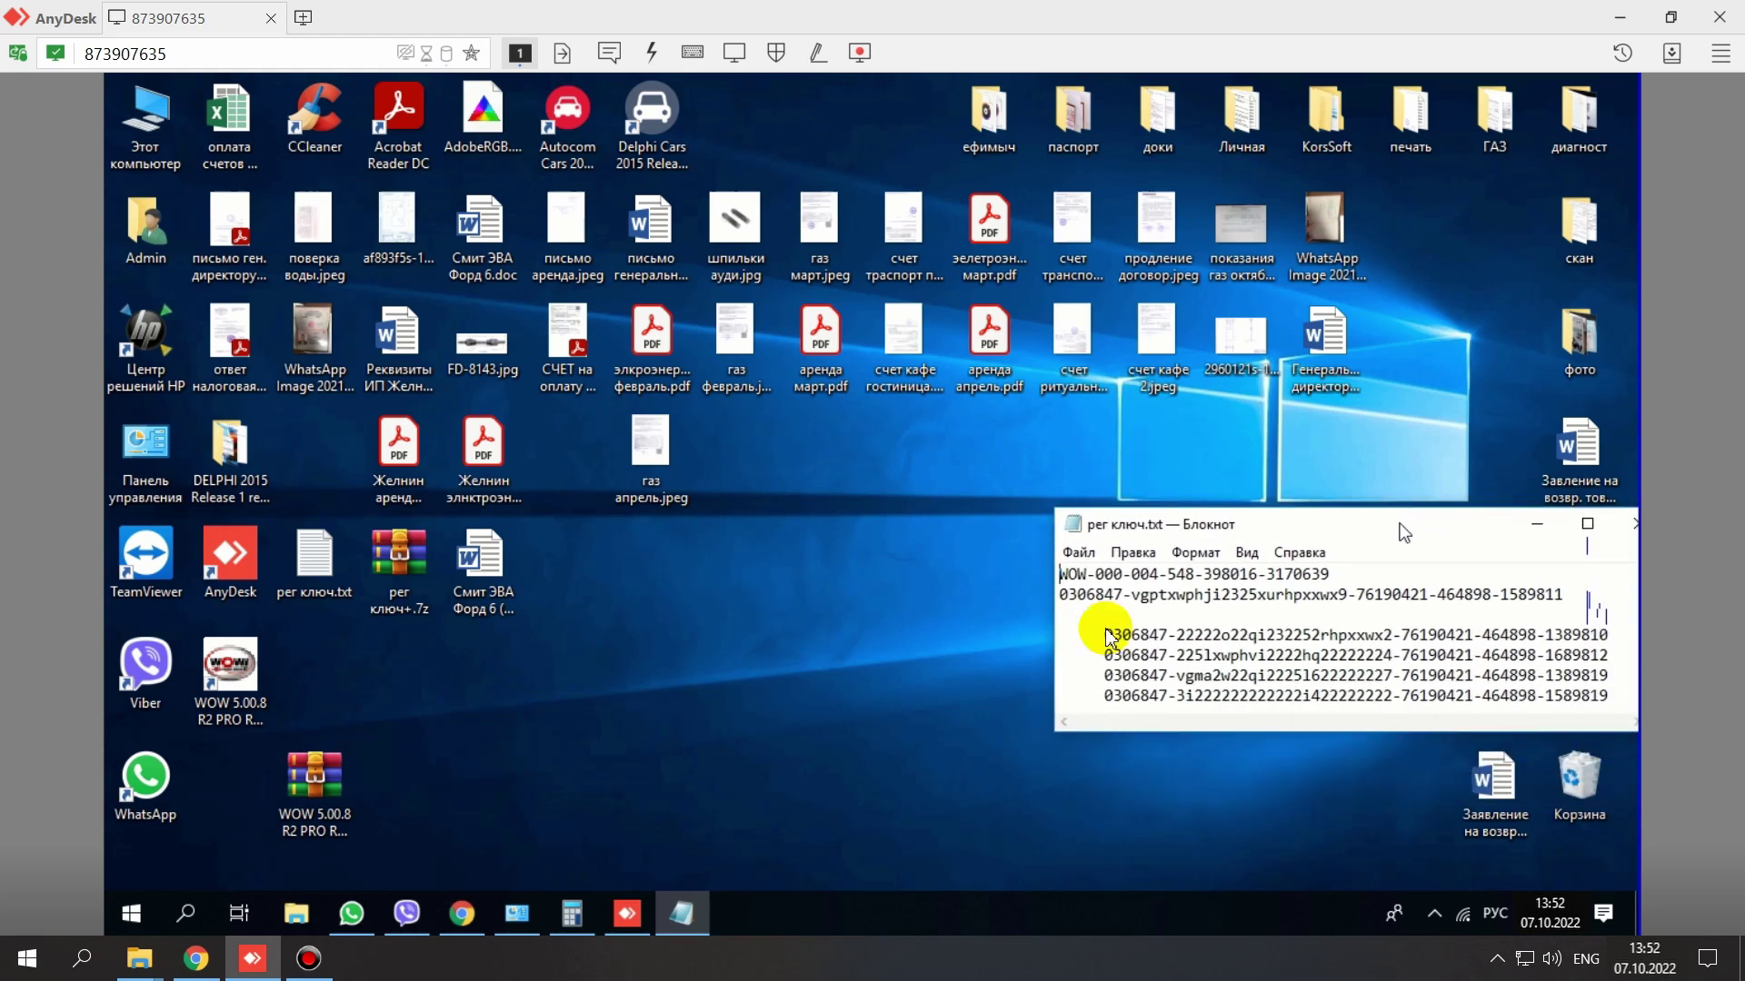
Run WOW 5.00.8 as administrator (Запуск от имени администратора).
click(664, 701)
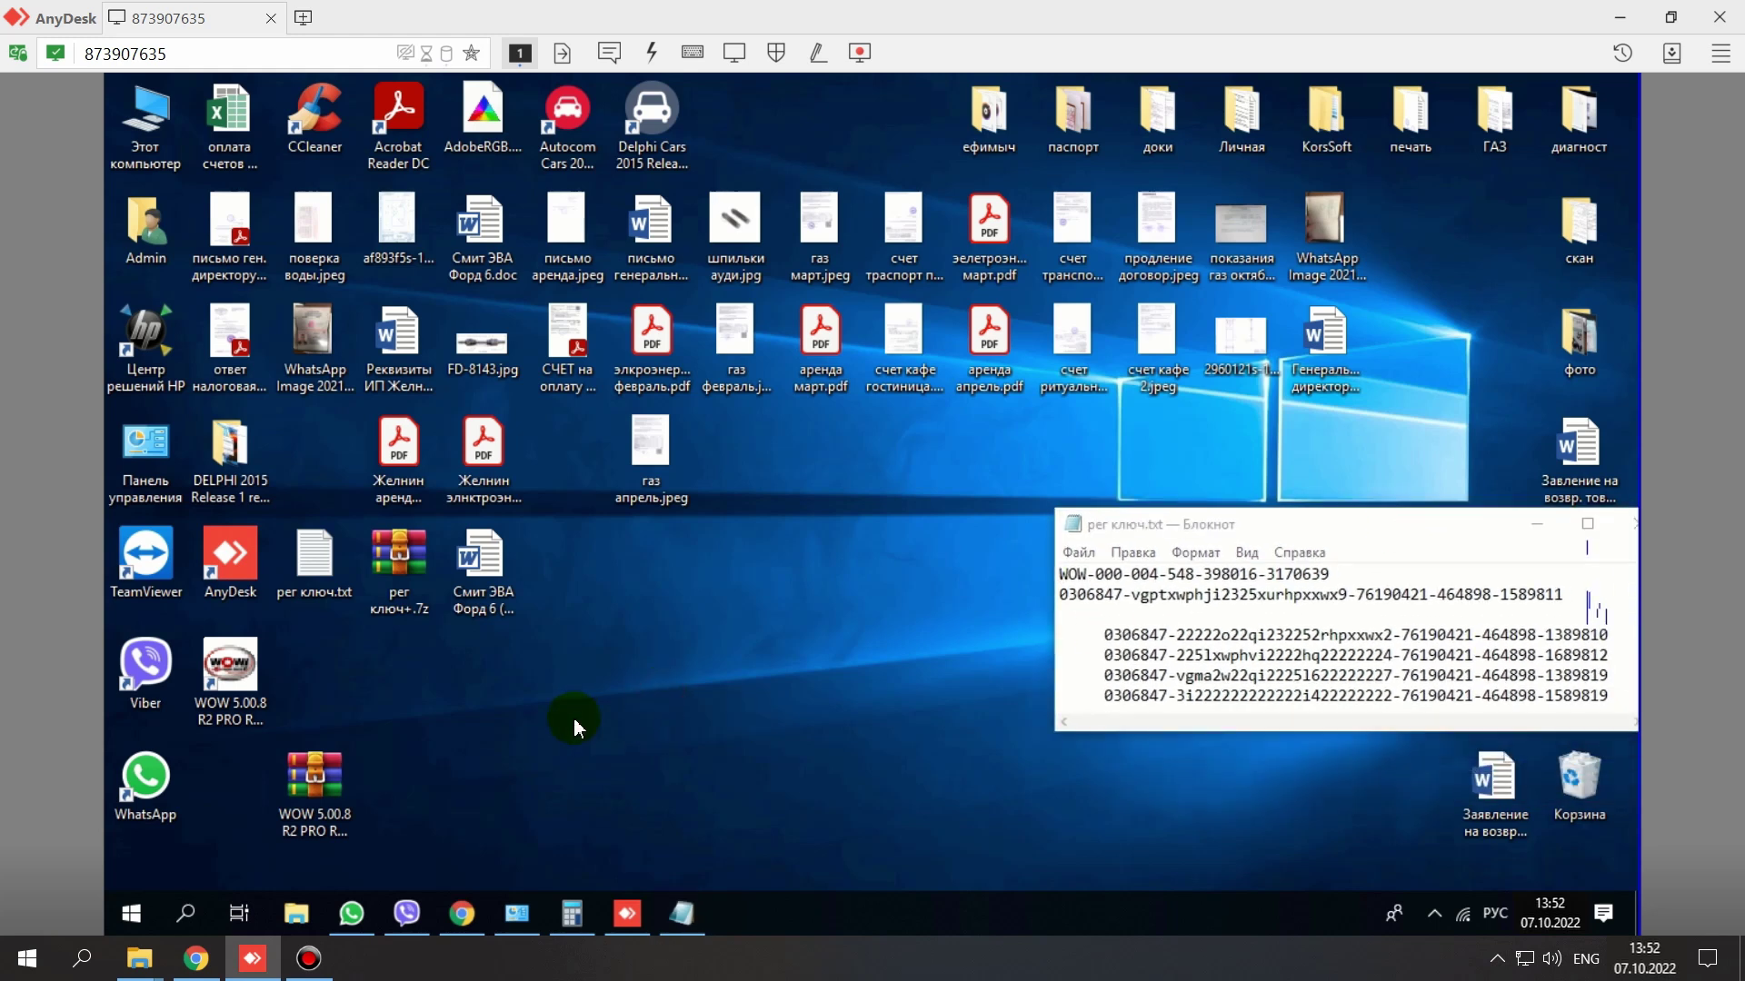
right_click(228, 653)
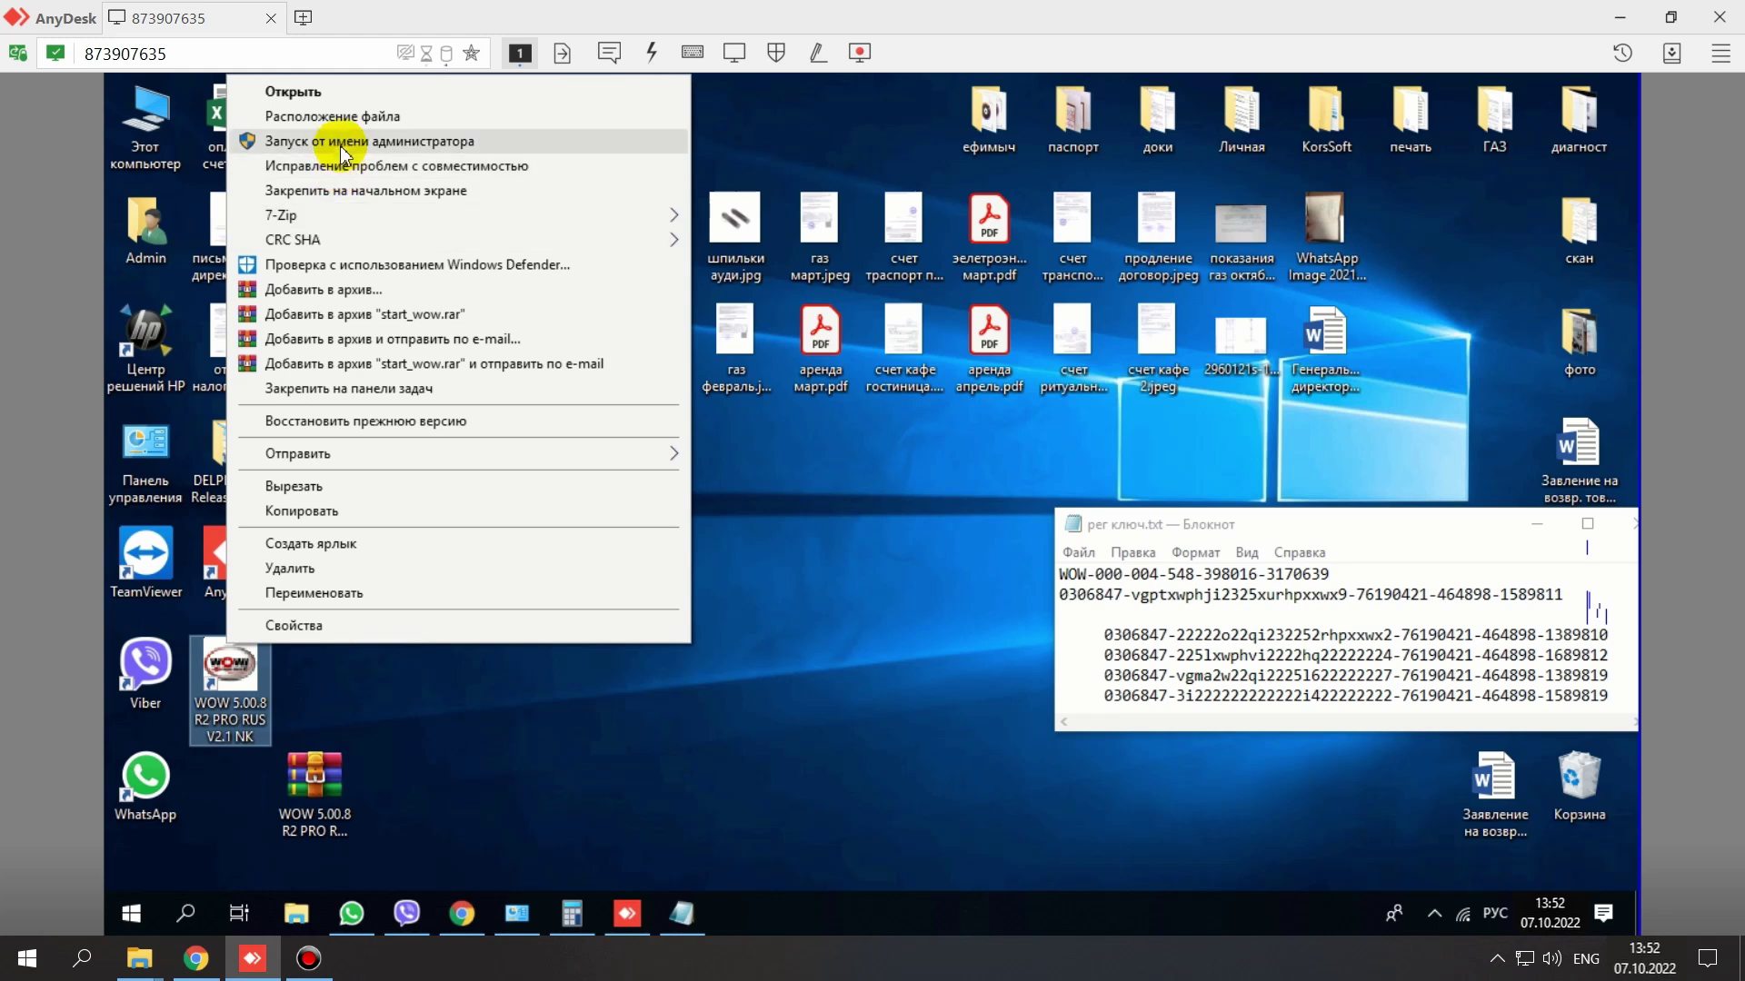
click(341, 143)
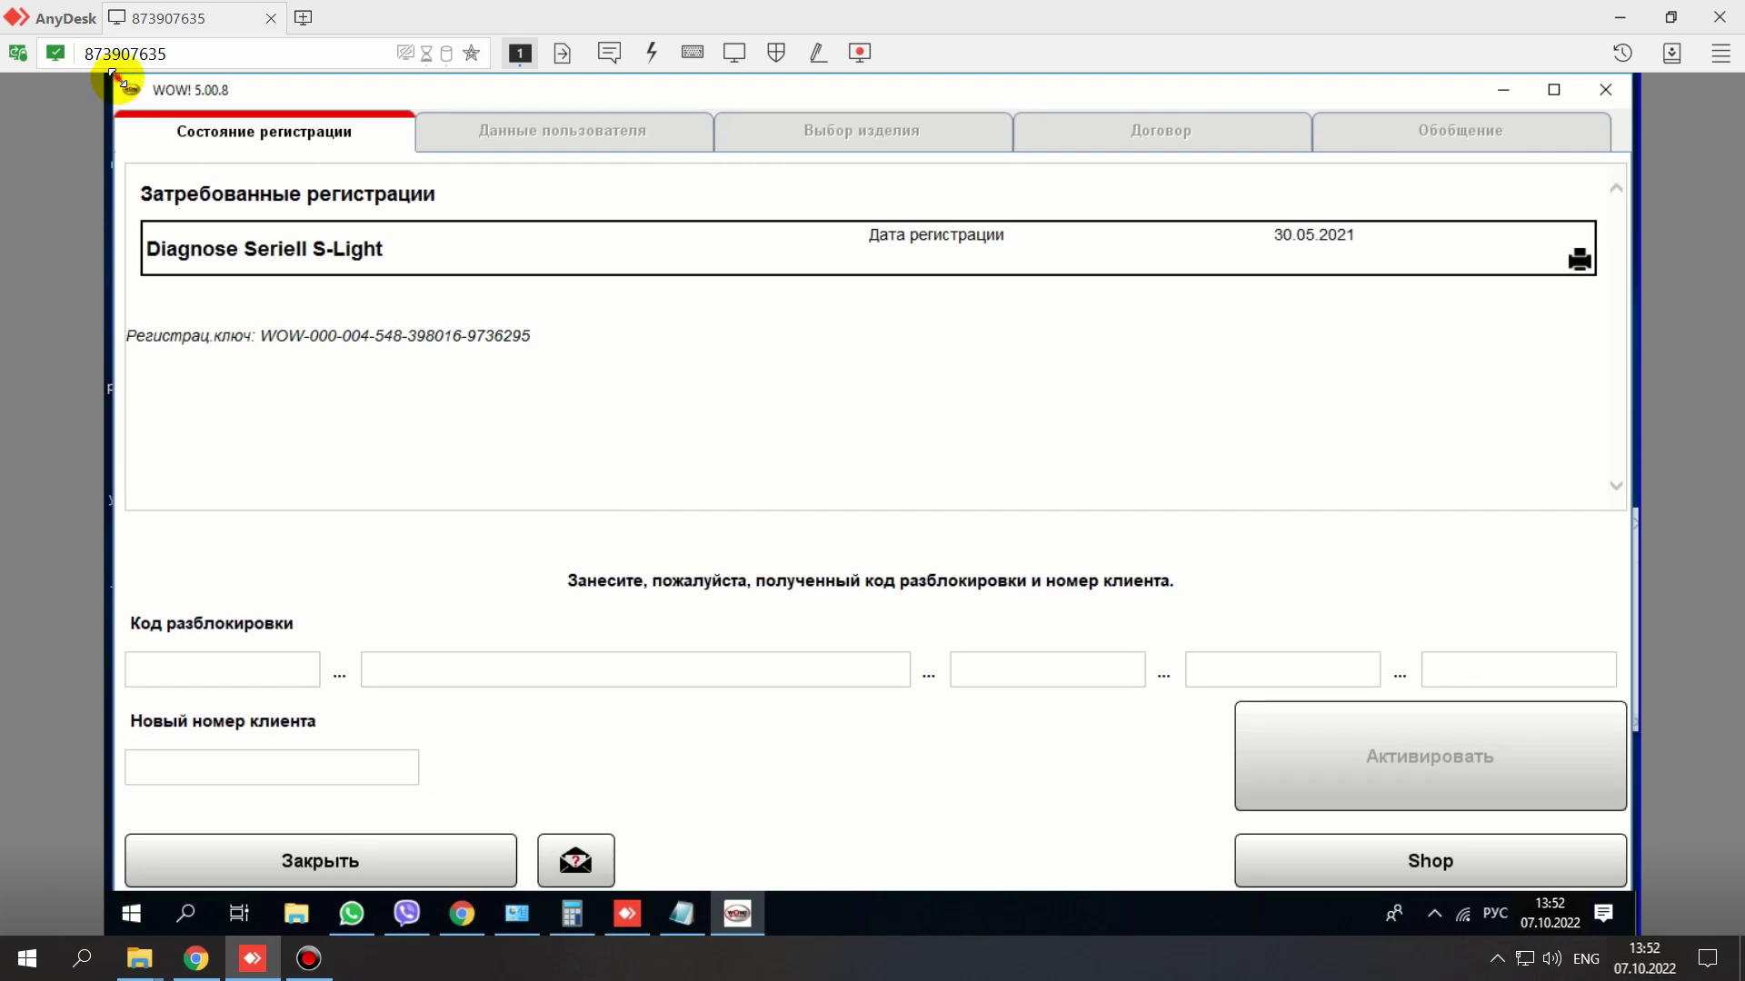
Resize the WOW window beside Notepad and enter the new client number.
drag(111, 75, 773, 498)
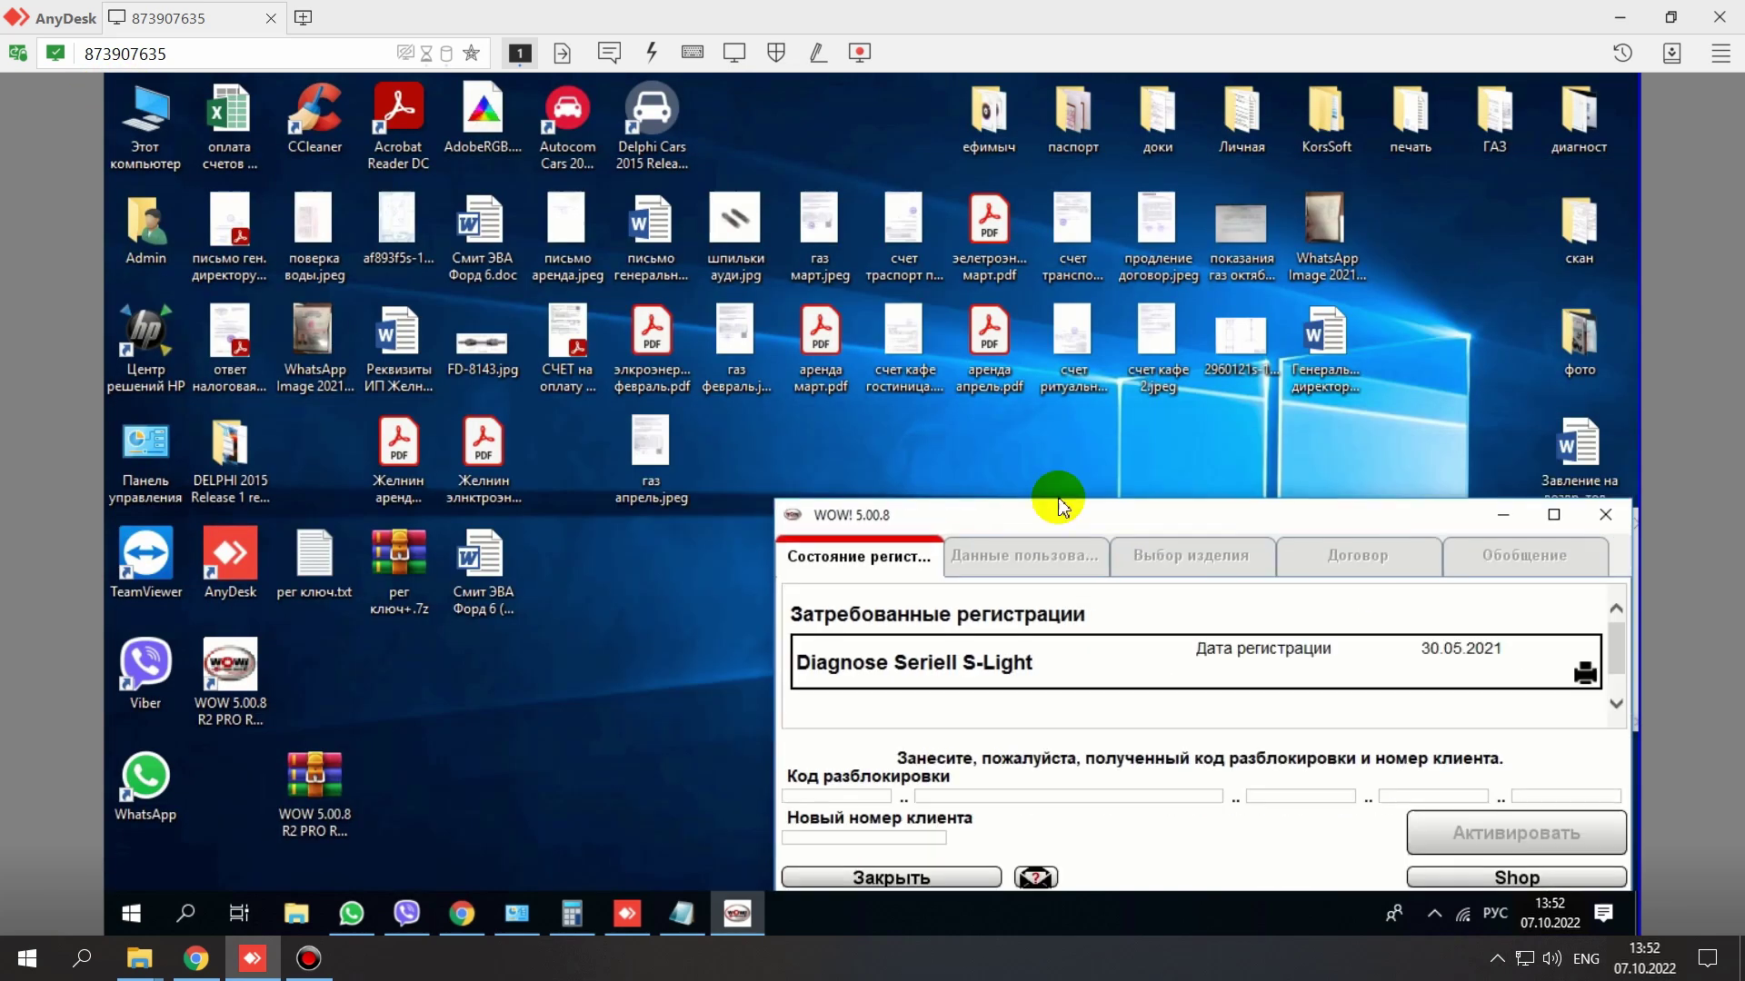
drag(1154, 518, 547, 235)
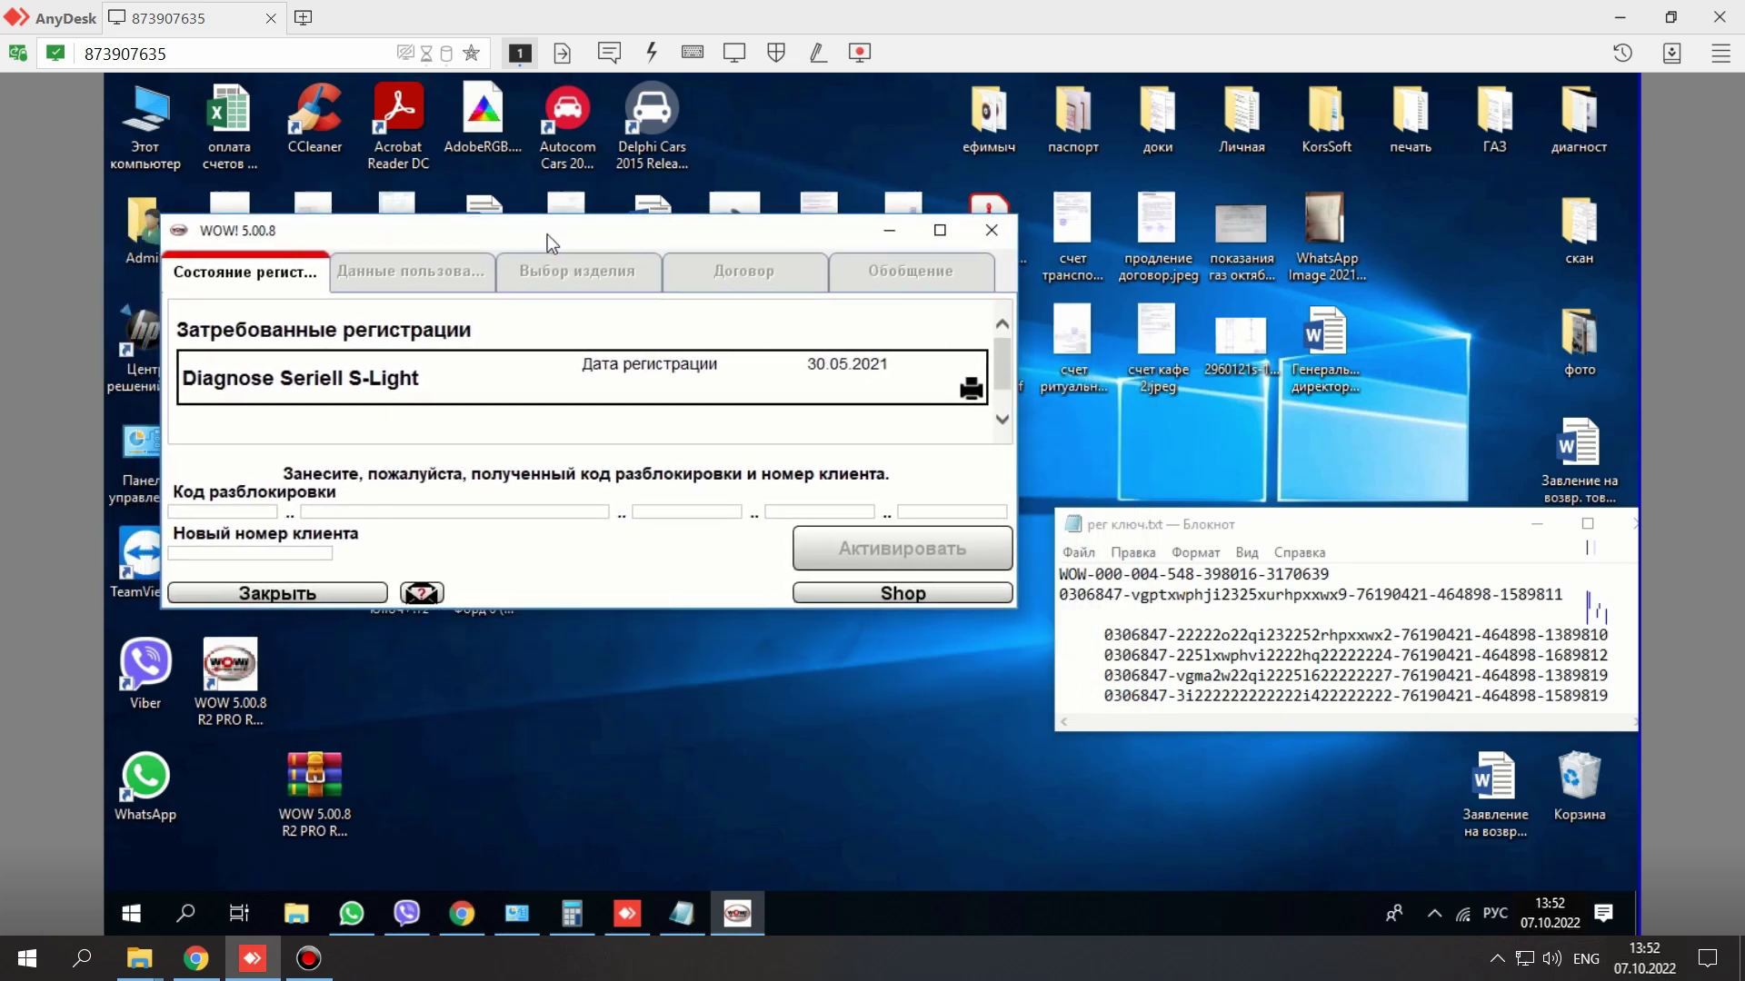
click(630, 603)
drag(627, 610, 617, 788)
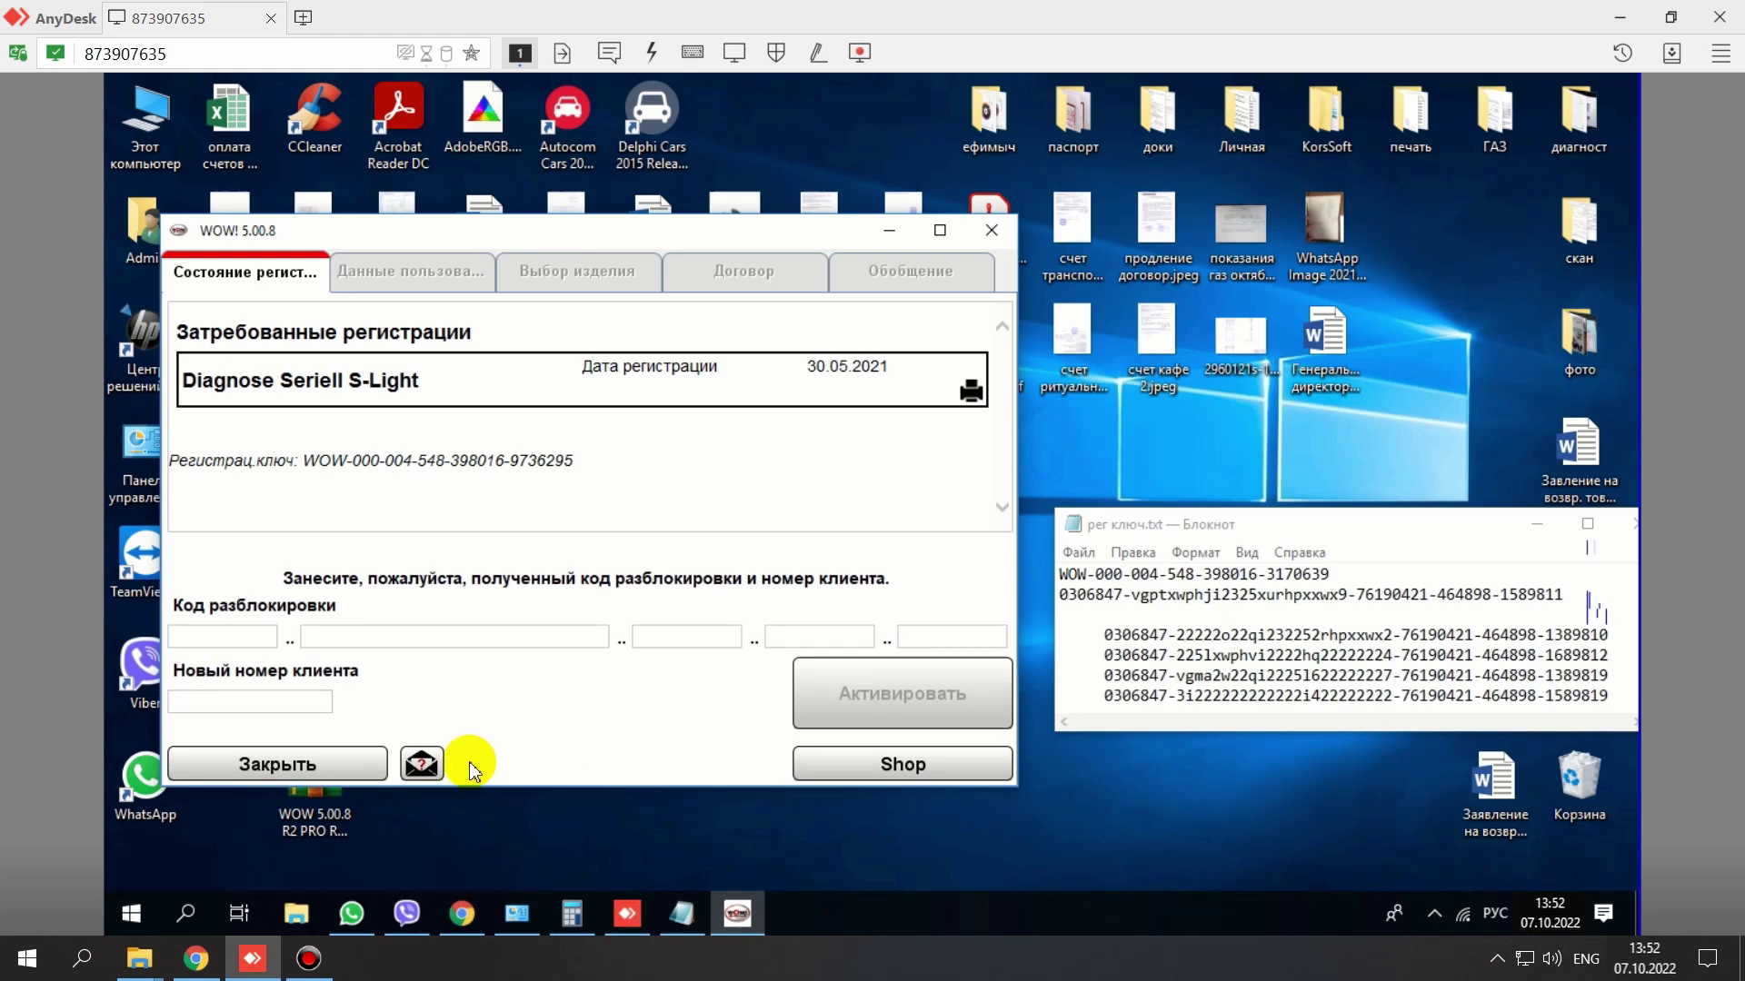
click(293, 698)
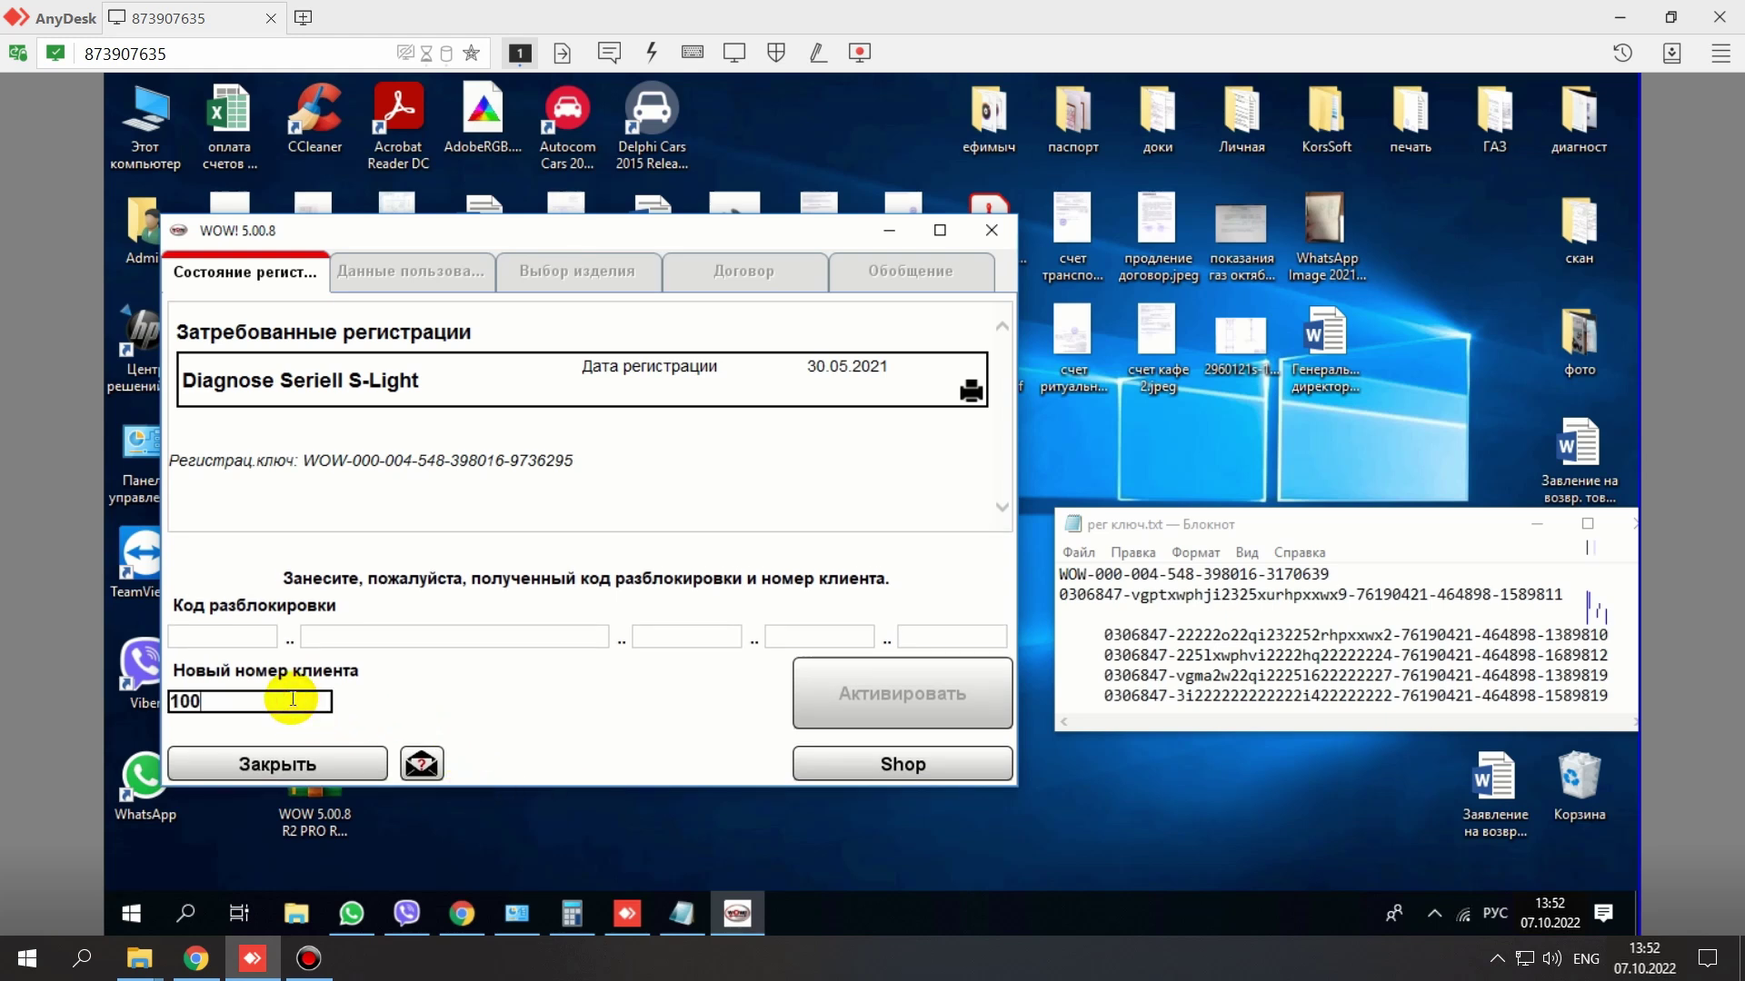
Switch input to English and paste the first unlock-code part into its field.
double_click(1090, 595)
key(ctrl+c)
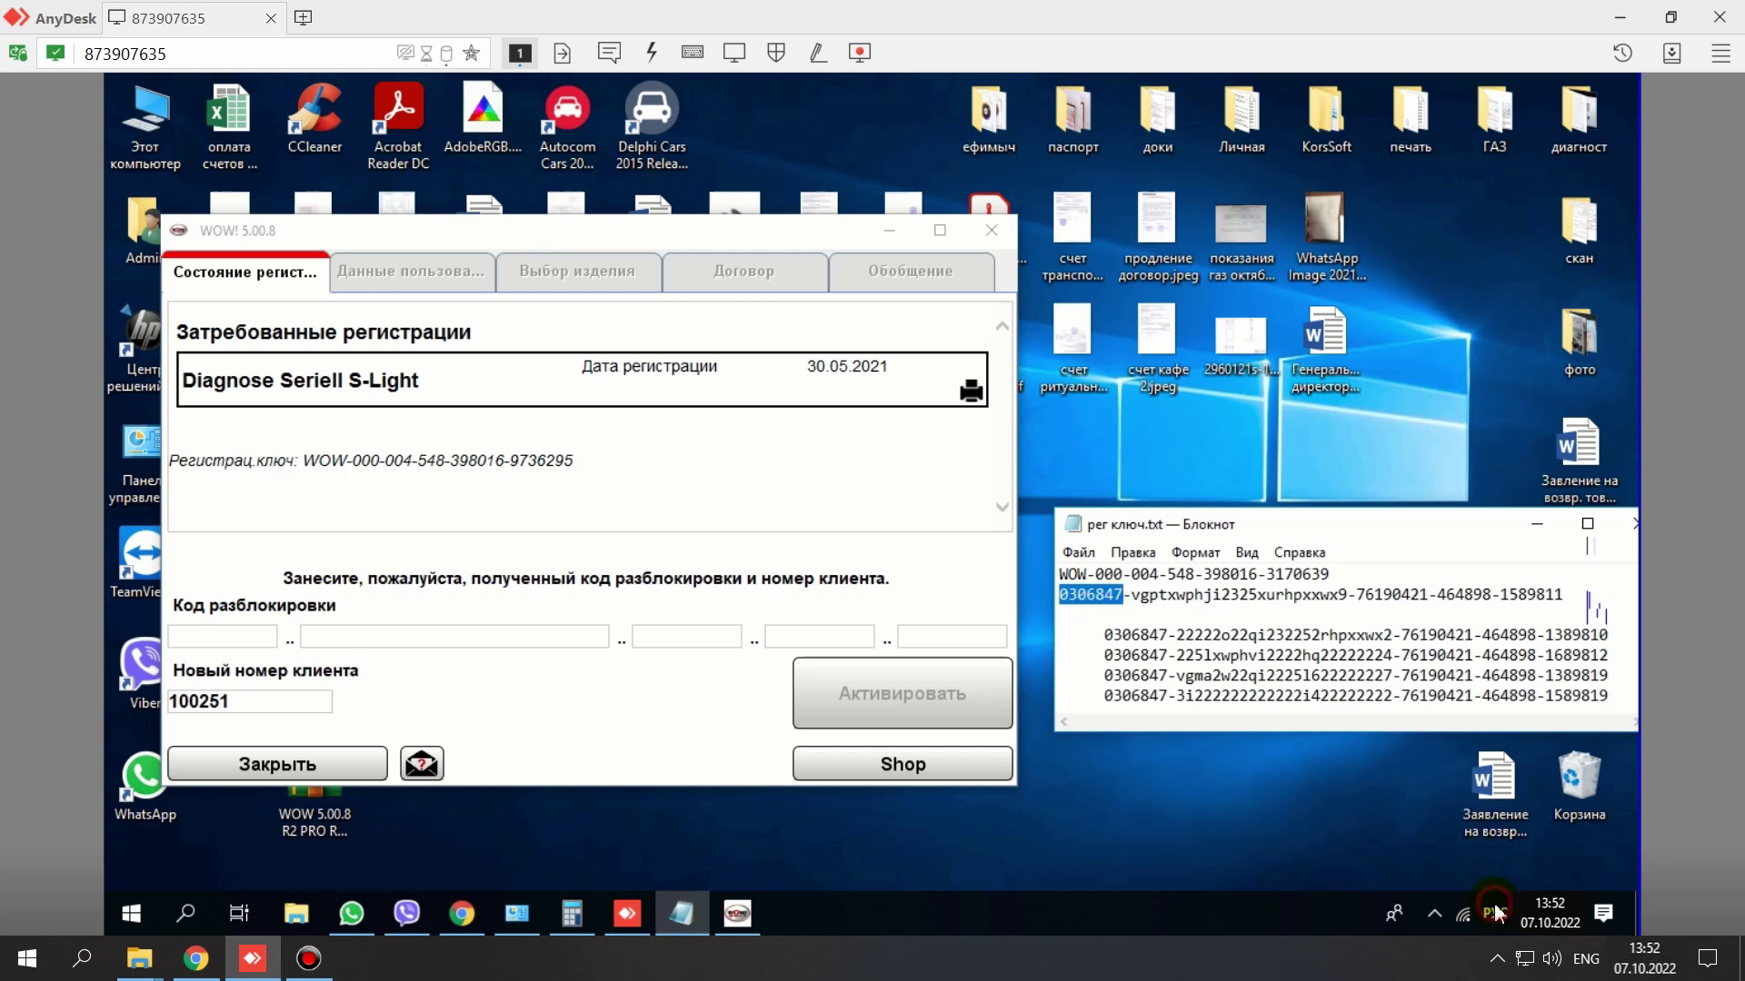
click(1495, 913)
click(1417, 778)
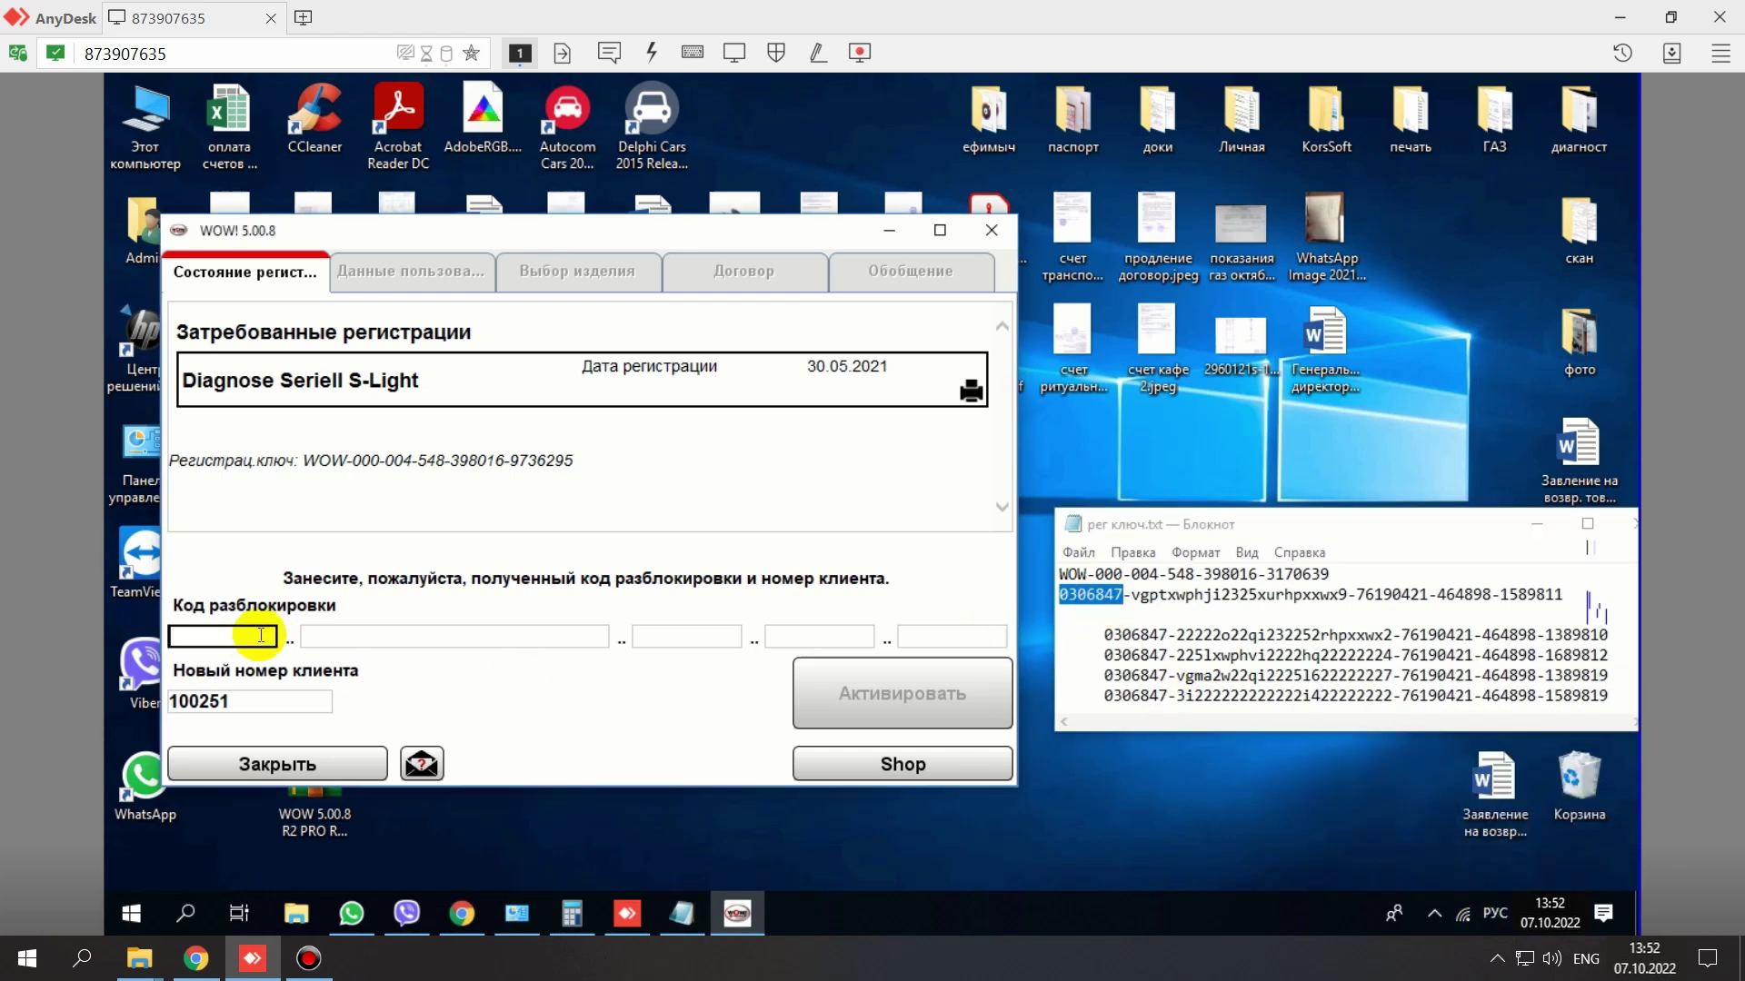
key(super+space)
click(210, 638)
key(ctrl+v)
Copy the second and third unlock-code parts into their fields.
double_click(1237, 595)
key(ctrl+c)
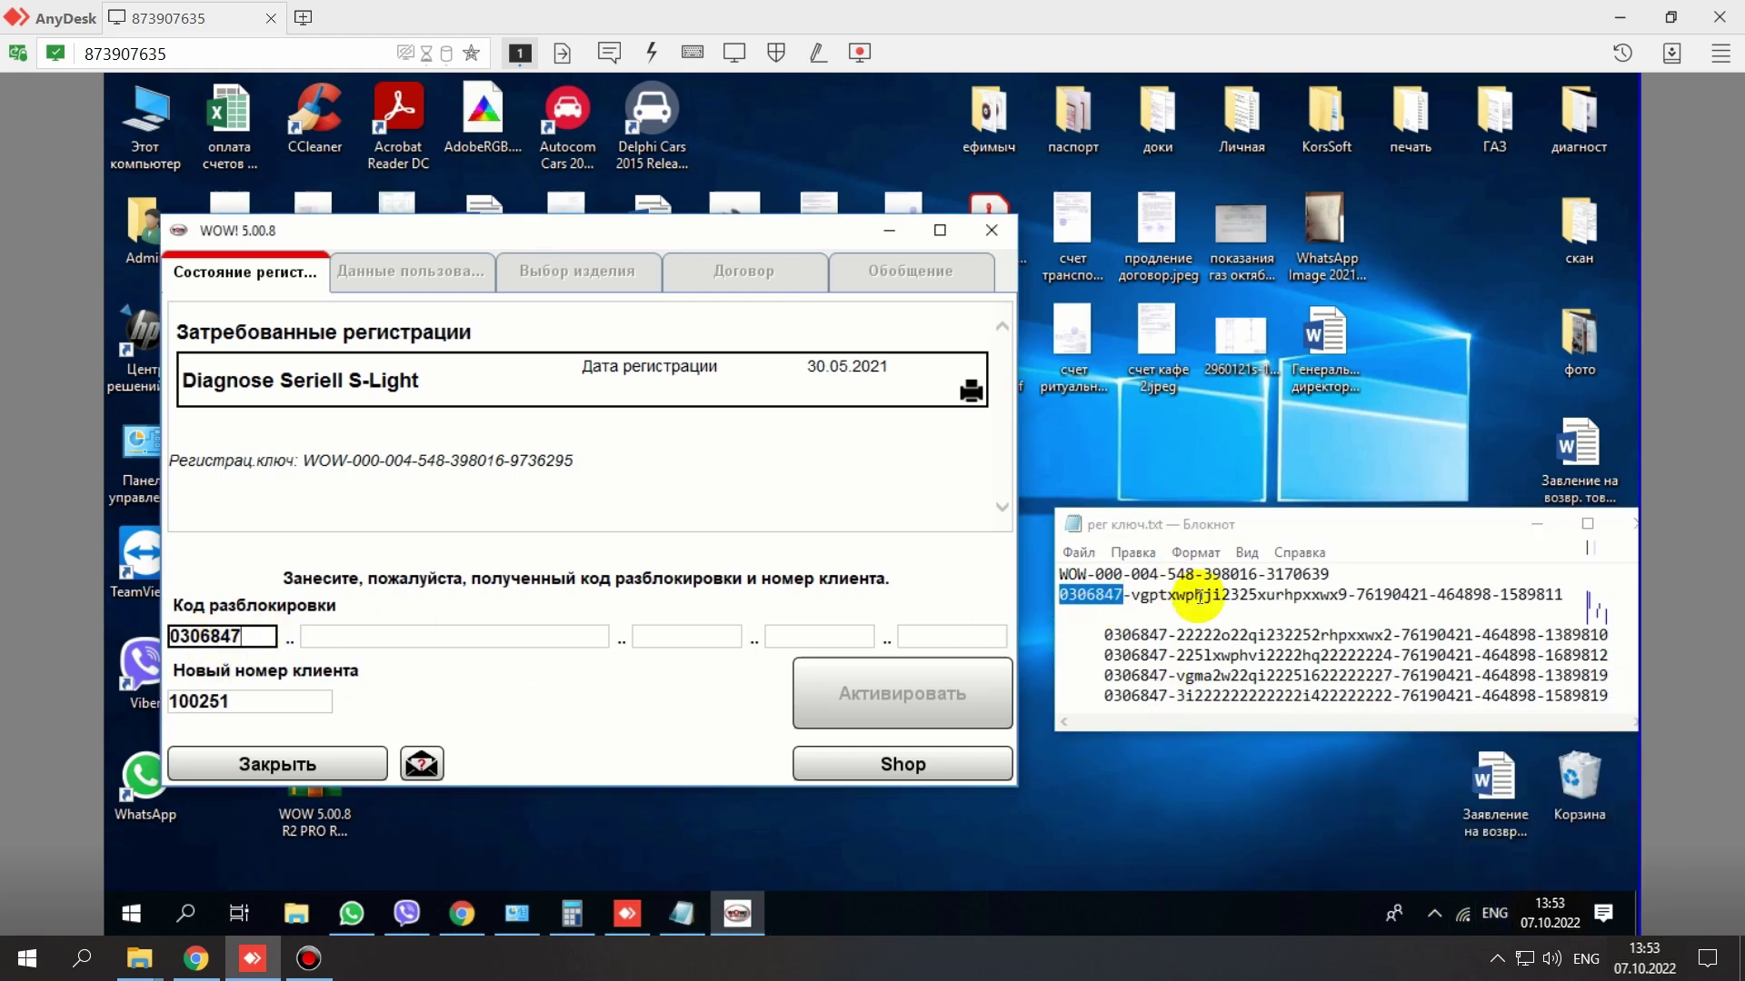
click(373, 636)
key(ctrl+v)
double_click(1391, 596)
key(ctrl+c)
click(660, 636)
key(ctrl+v)
Fill the fourth and fifth unlock-code fields, then press Активировать.
double_click(1463, 595)
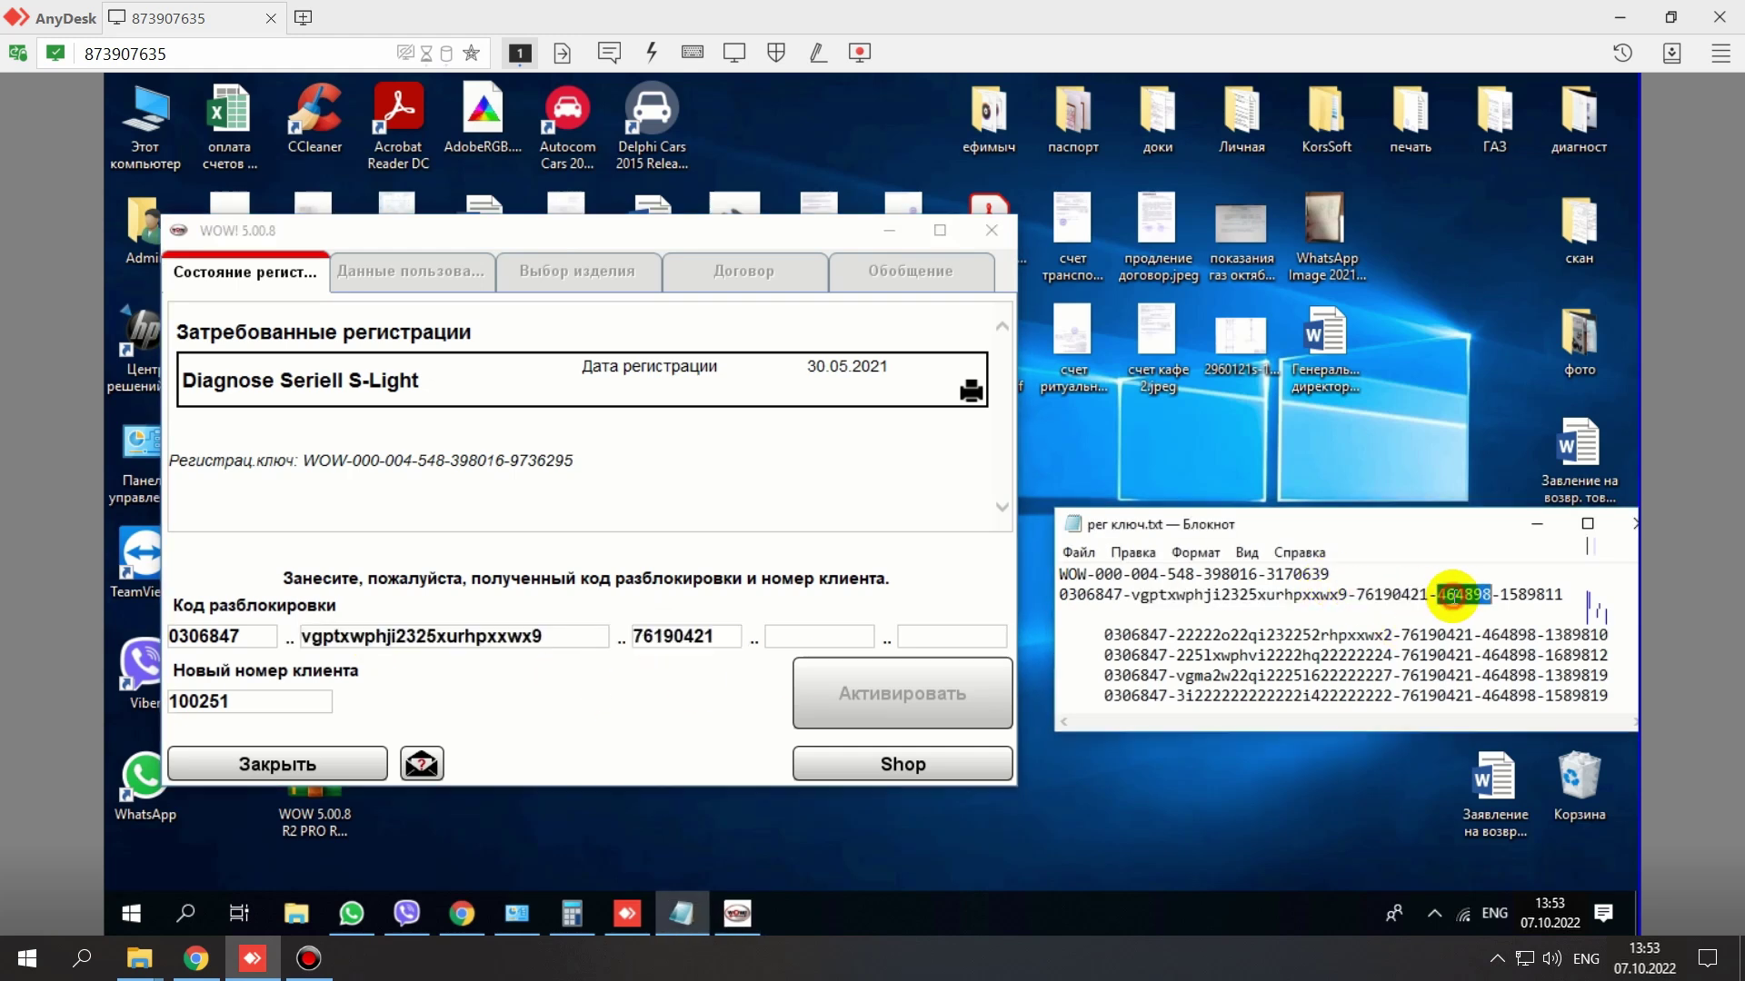
click(819, 637)
key(ctrl+v)
double_click(1532, 595)
click(951, 636)
key(ctrl+v)
click(913, 695)
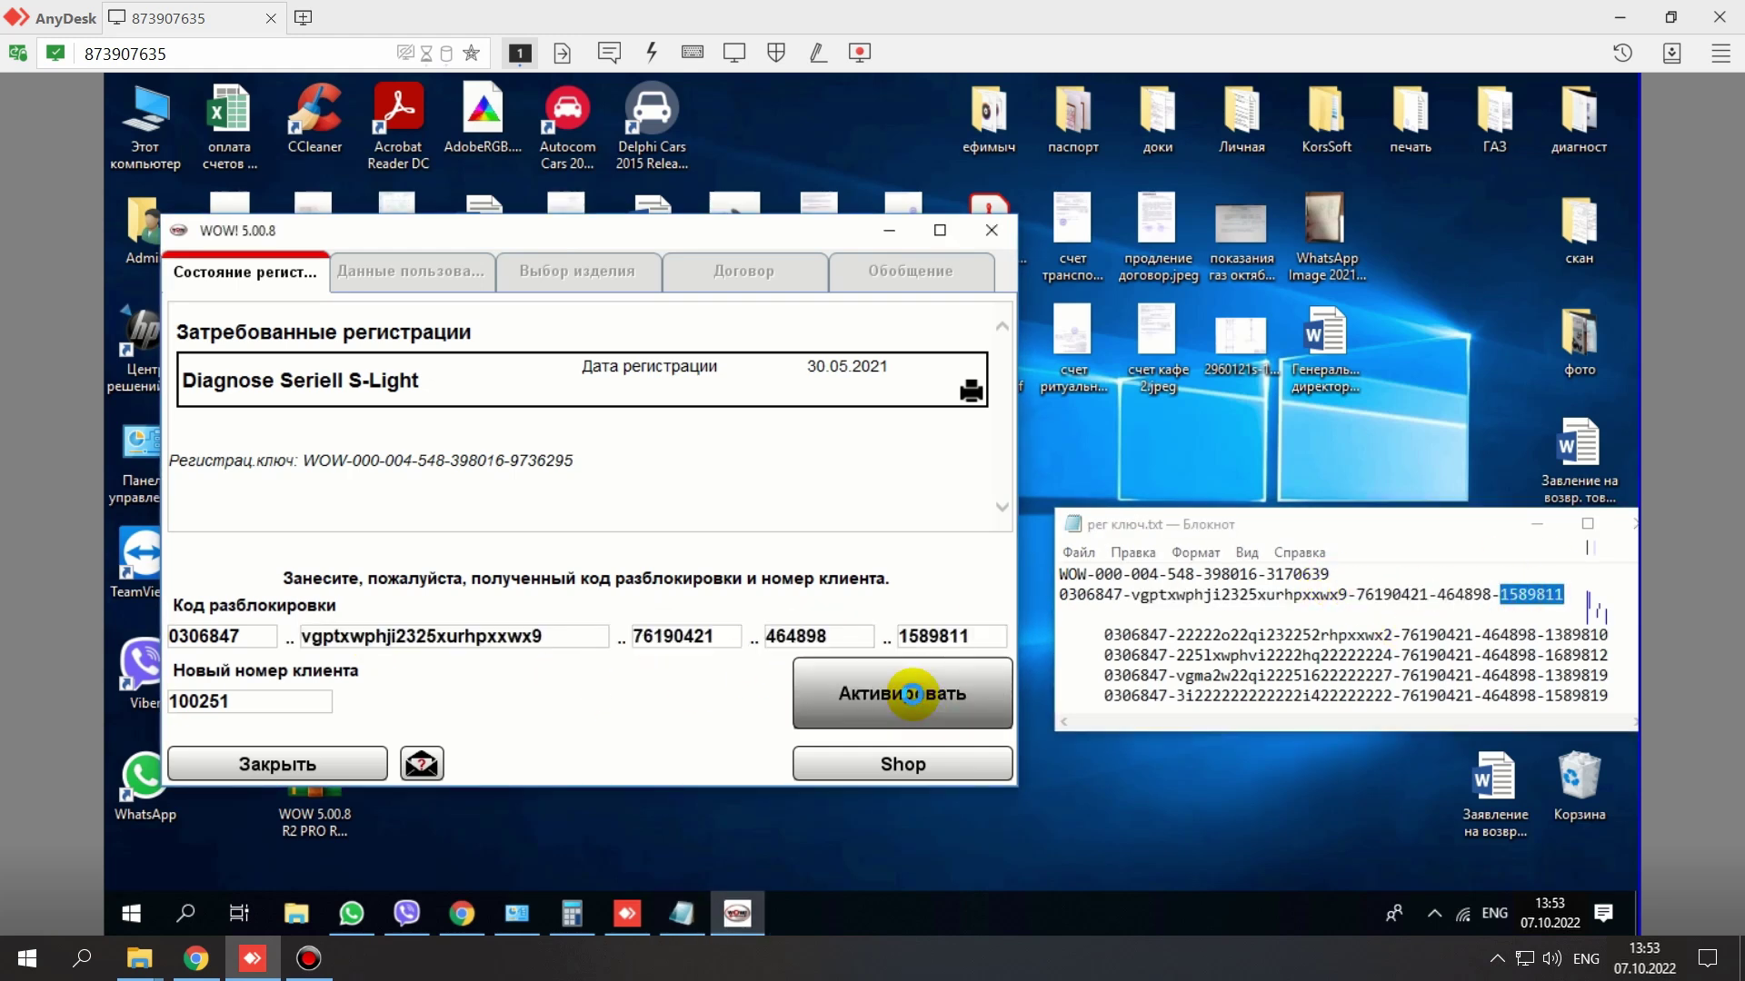
Copy the second unlock code's five parts from the key notes into the fields and activate it.
click(727, 756)
double_click(1136, 634)
click(232, 636)
key(ctrl+v)
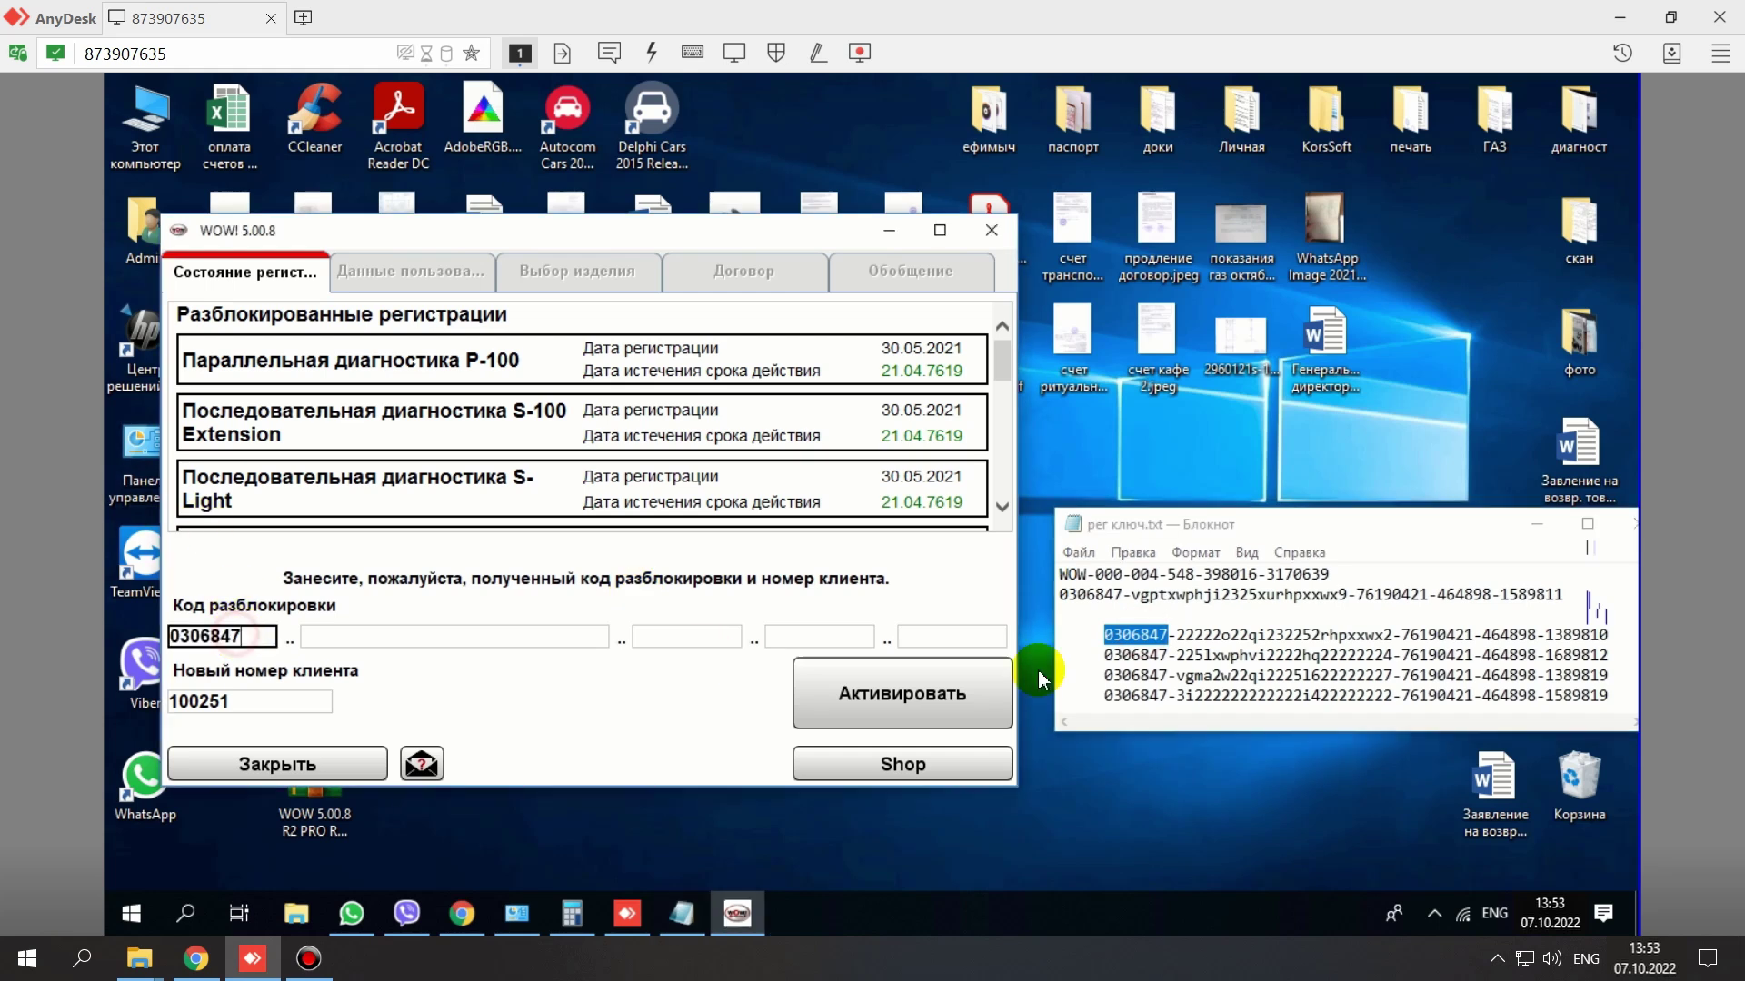
double_click(1205, 634)
key(ctrl+c)
click(582, 636)
key(ctrl+v)
double_click(1427, 635)
key(ctrl+c)
click(641, 637)
key(ctrl+v)
double_click(1505, 634)
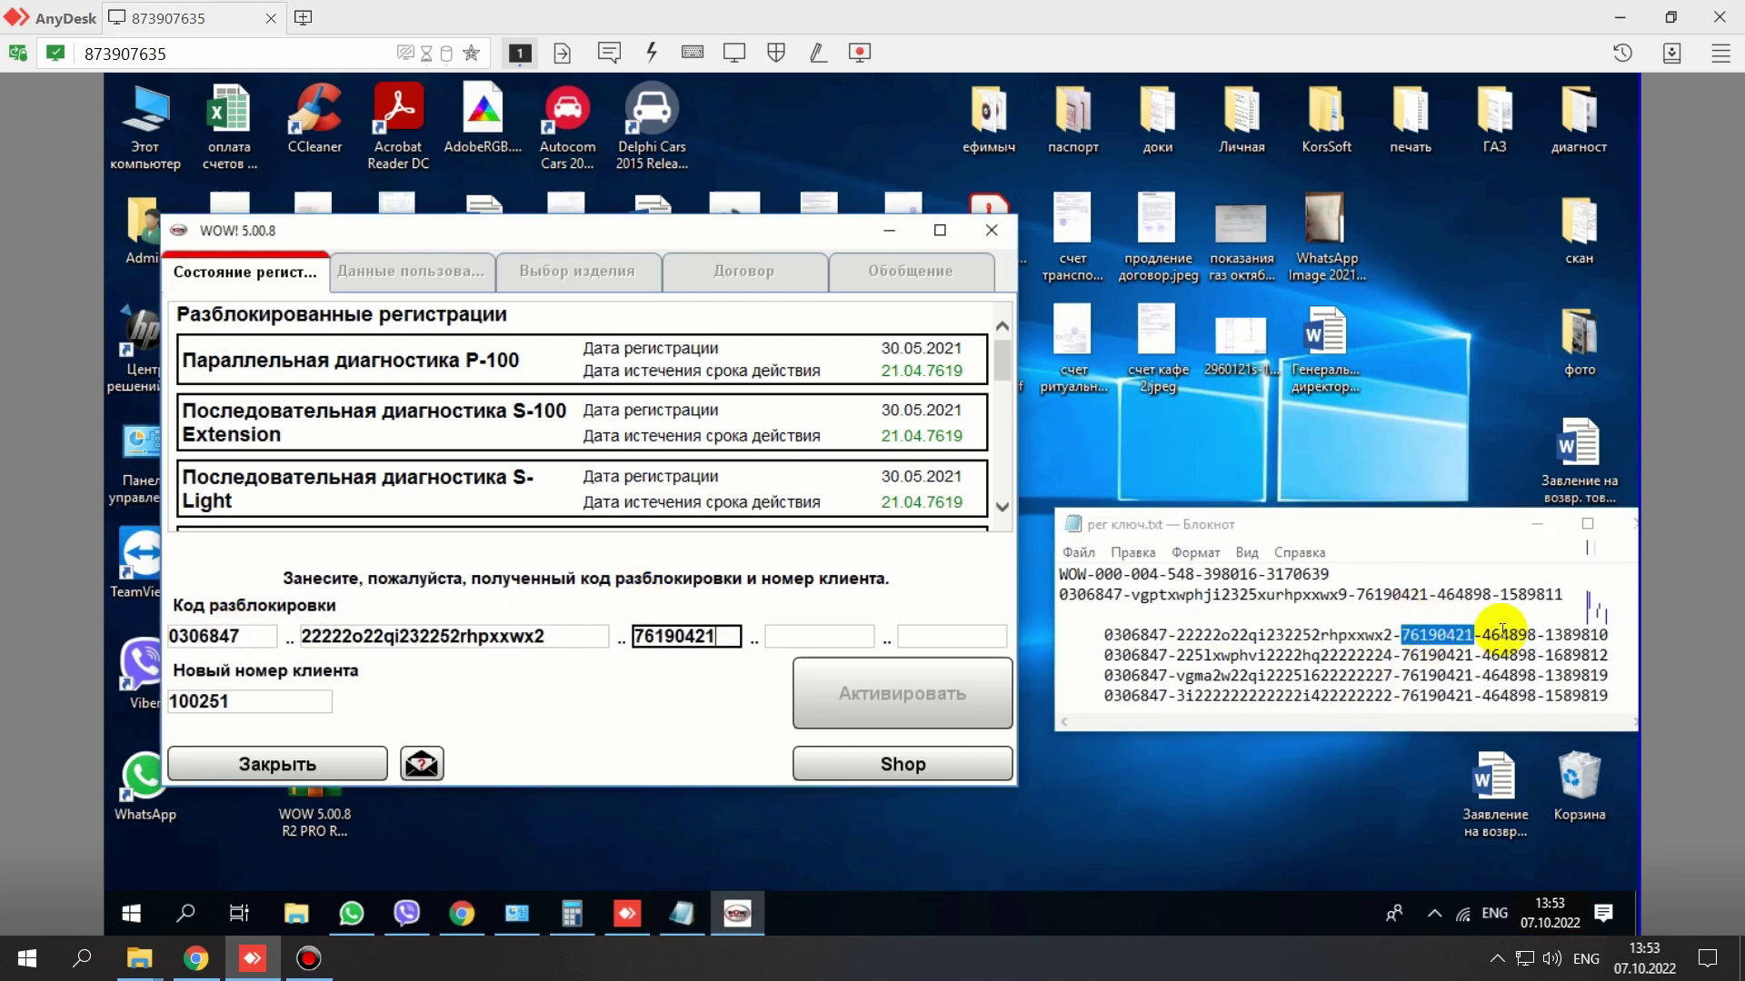
click(818, 636)
key(ctrl+v)
double_click(1576, 634)
click(952, 636)
key(ctrl+v)
click(927, 704)
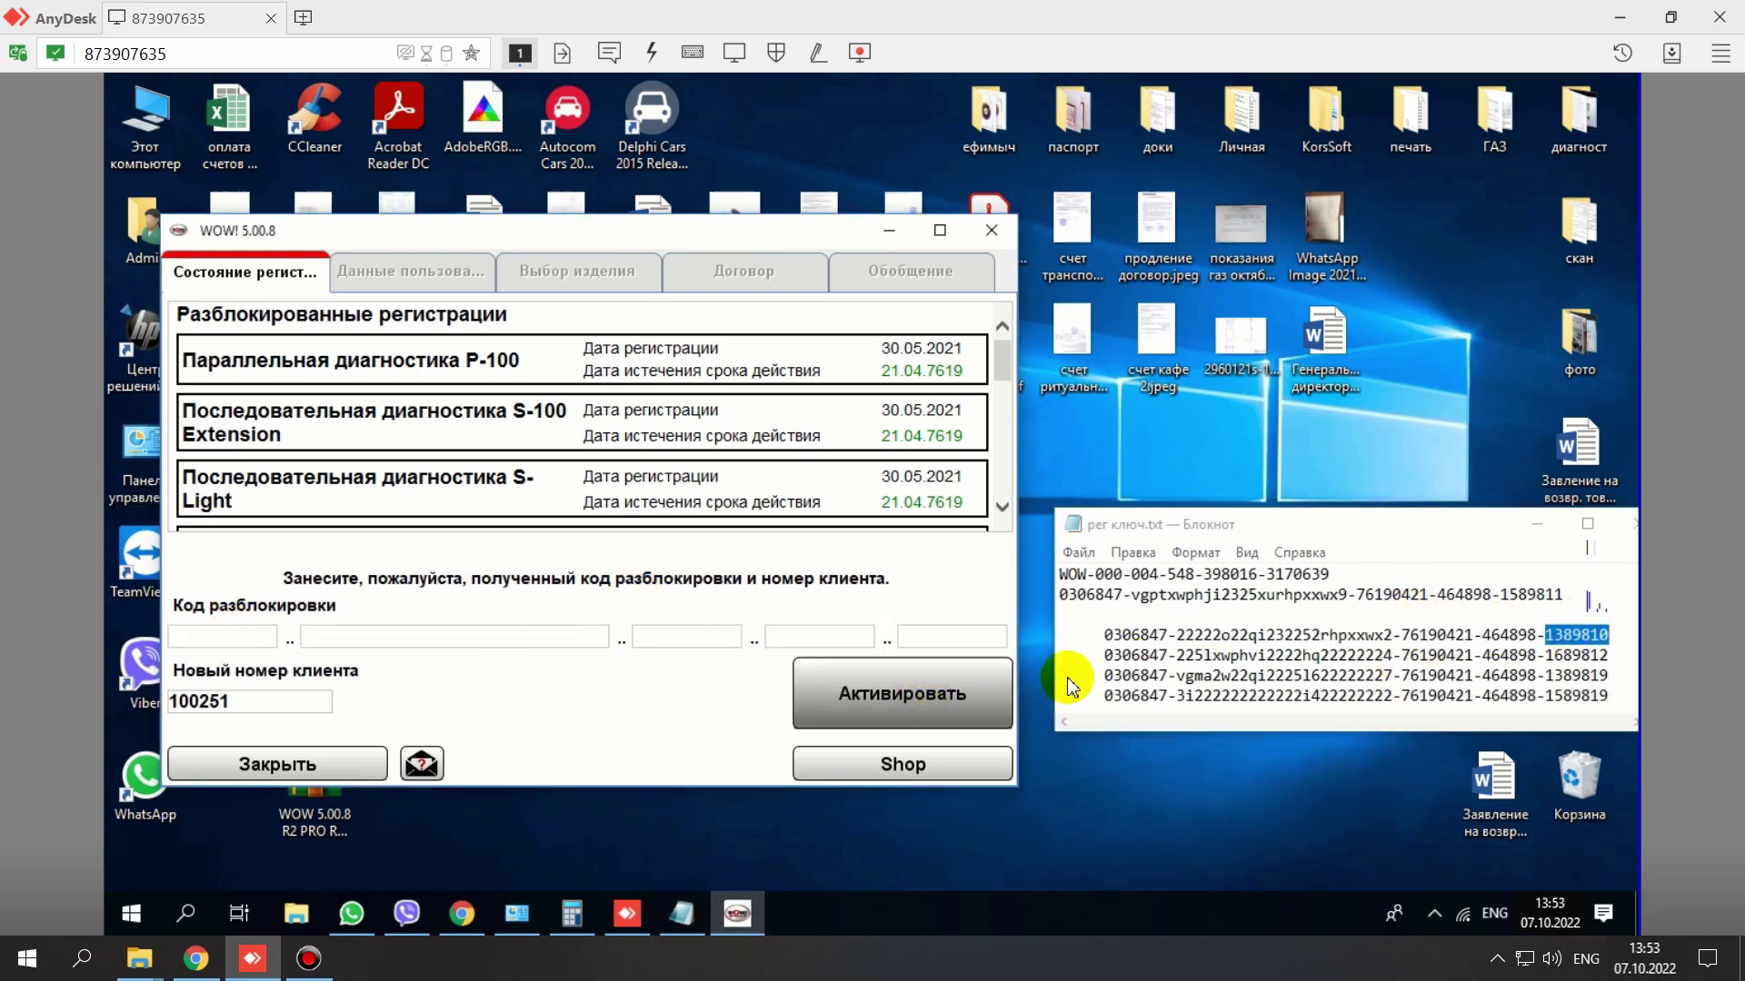
Copy the third unlock code's five parts into the code fields and activate it.
double_click(1138, 654)
key(ctrl+c)
click(218, 636)
key(ctrl+v)
double_click(1272, 654)
key(ctrl+c)
click(488, 636)
key(ctrl+v)
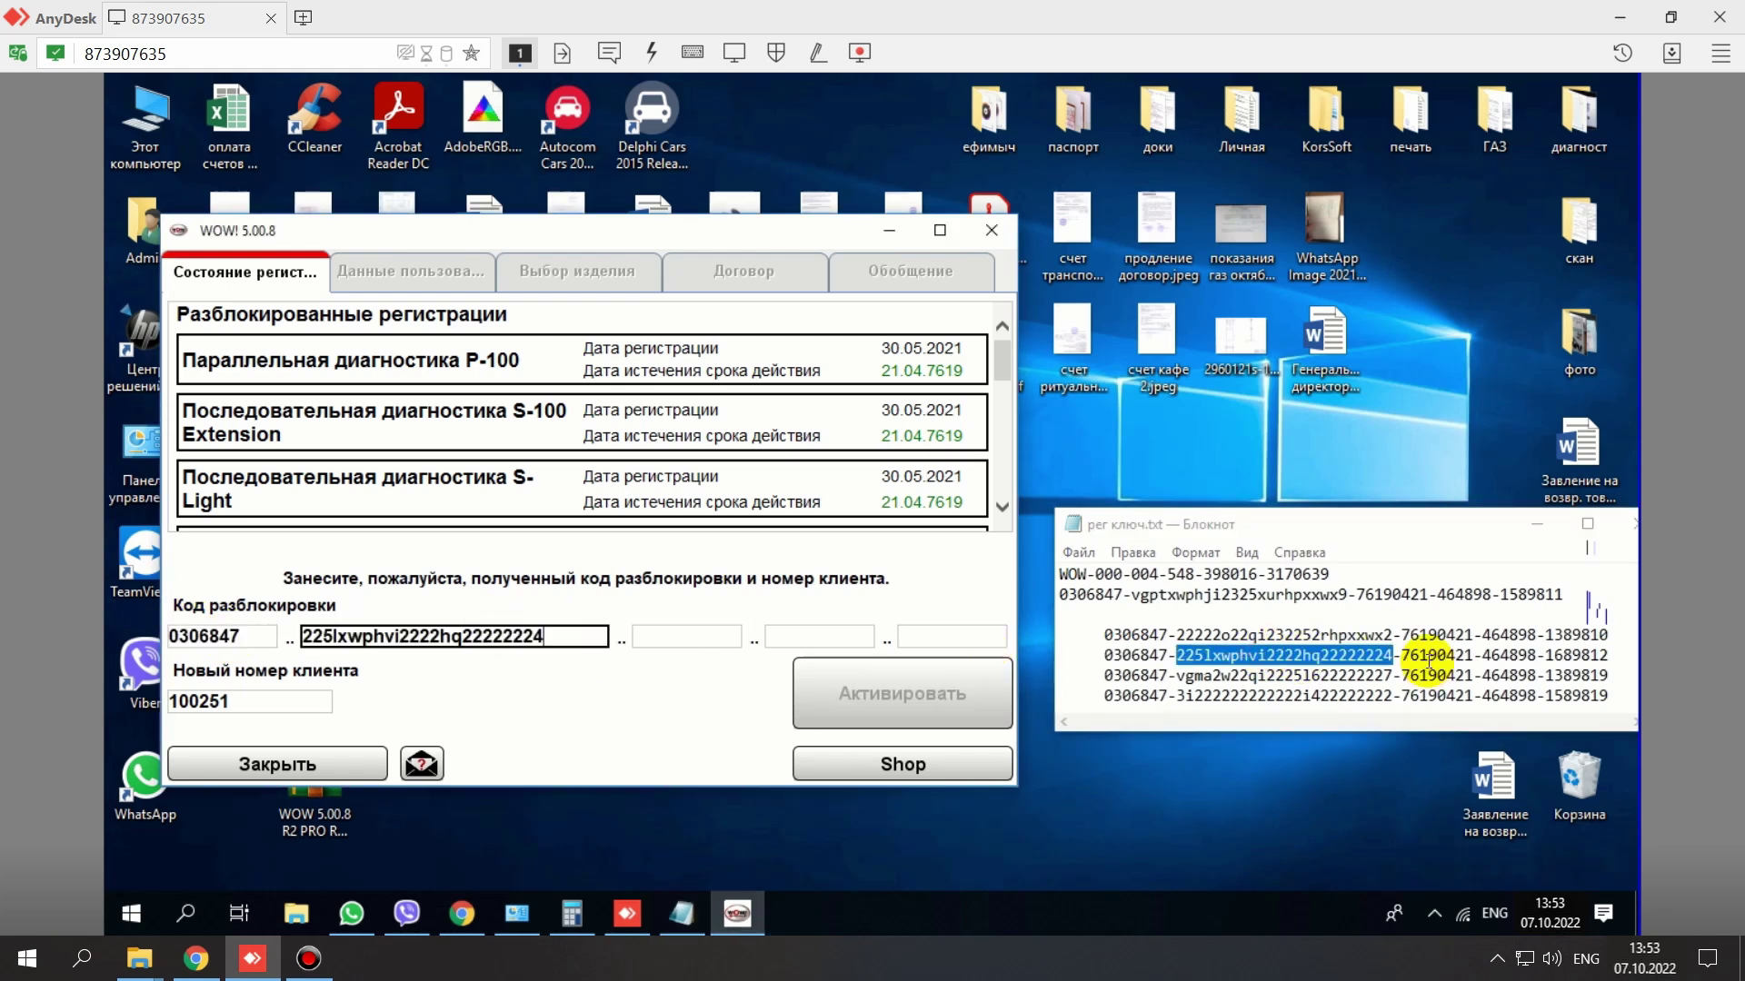
double_click(1436, 654)
click(660, 637)
key(ctrl+v)
double_click(1509, 655)
key(ctrl+c)
click(817, 636)
key(ctrl+v)
double_click(1576, 654)
key(ctrl+c)
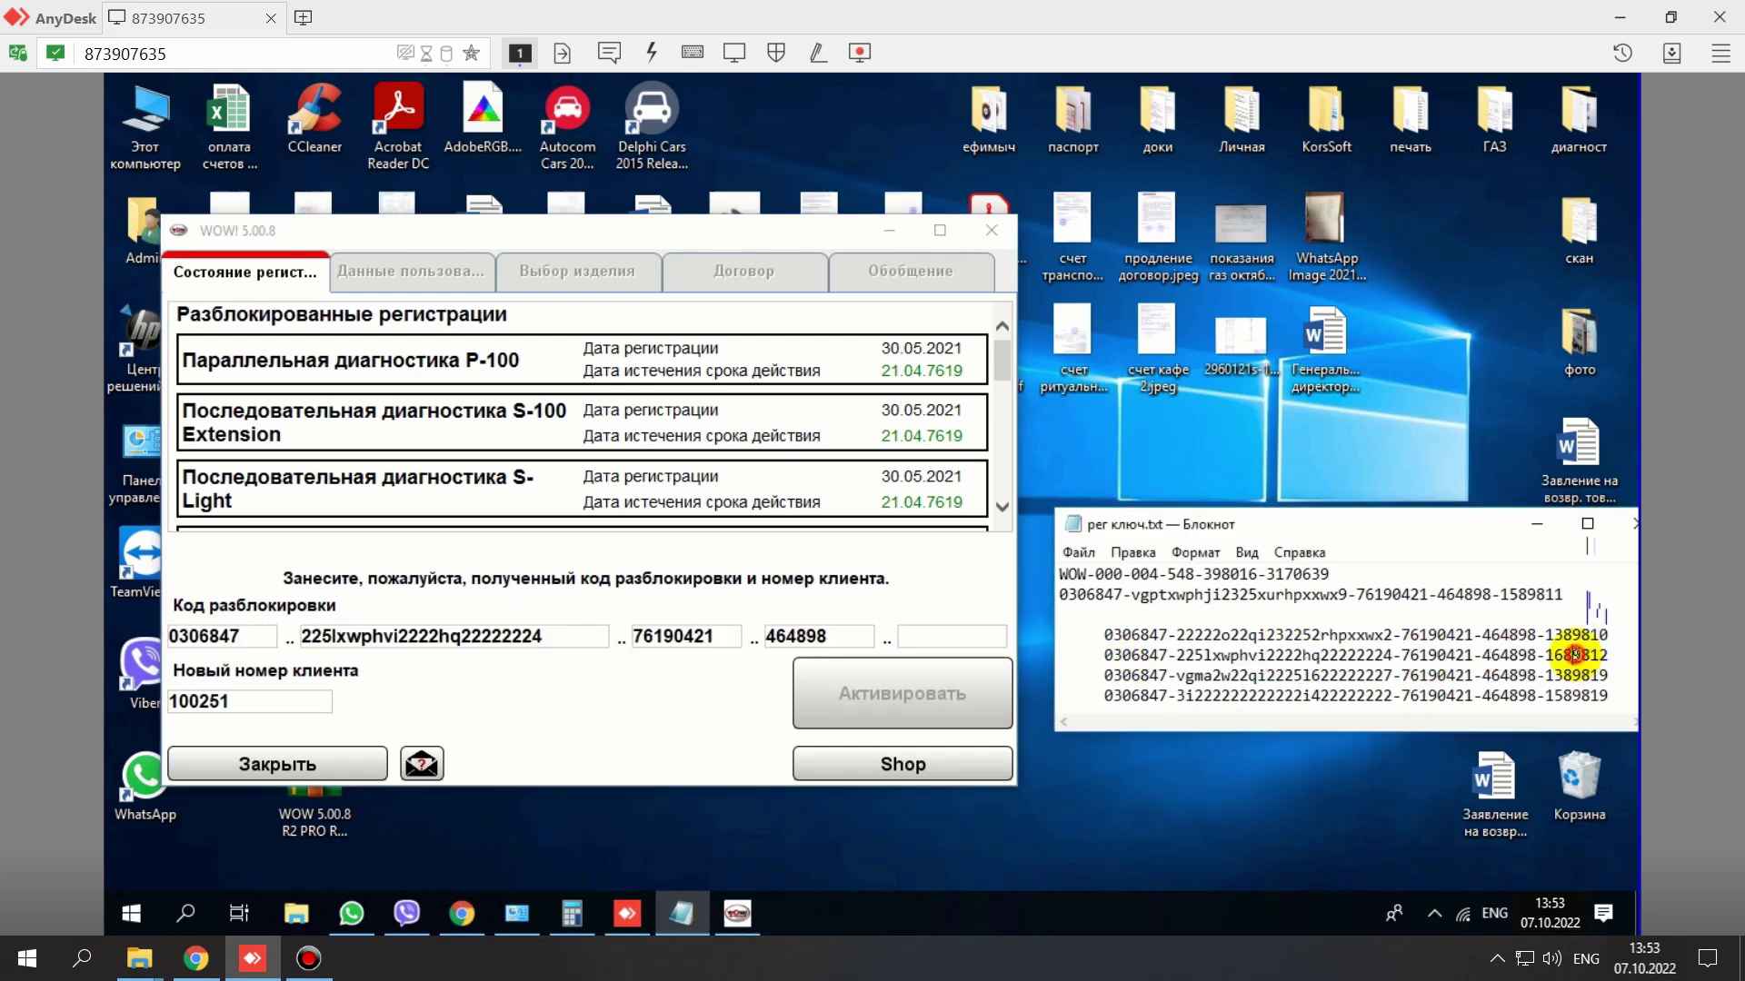
click(951, 636)
key(ctrl+v)
click(927, 695)
Drag the fourth unlock code's parts from the notes into the five fields and activate it.
drag(202, 568, 218, 637)
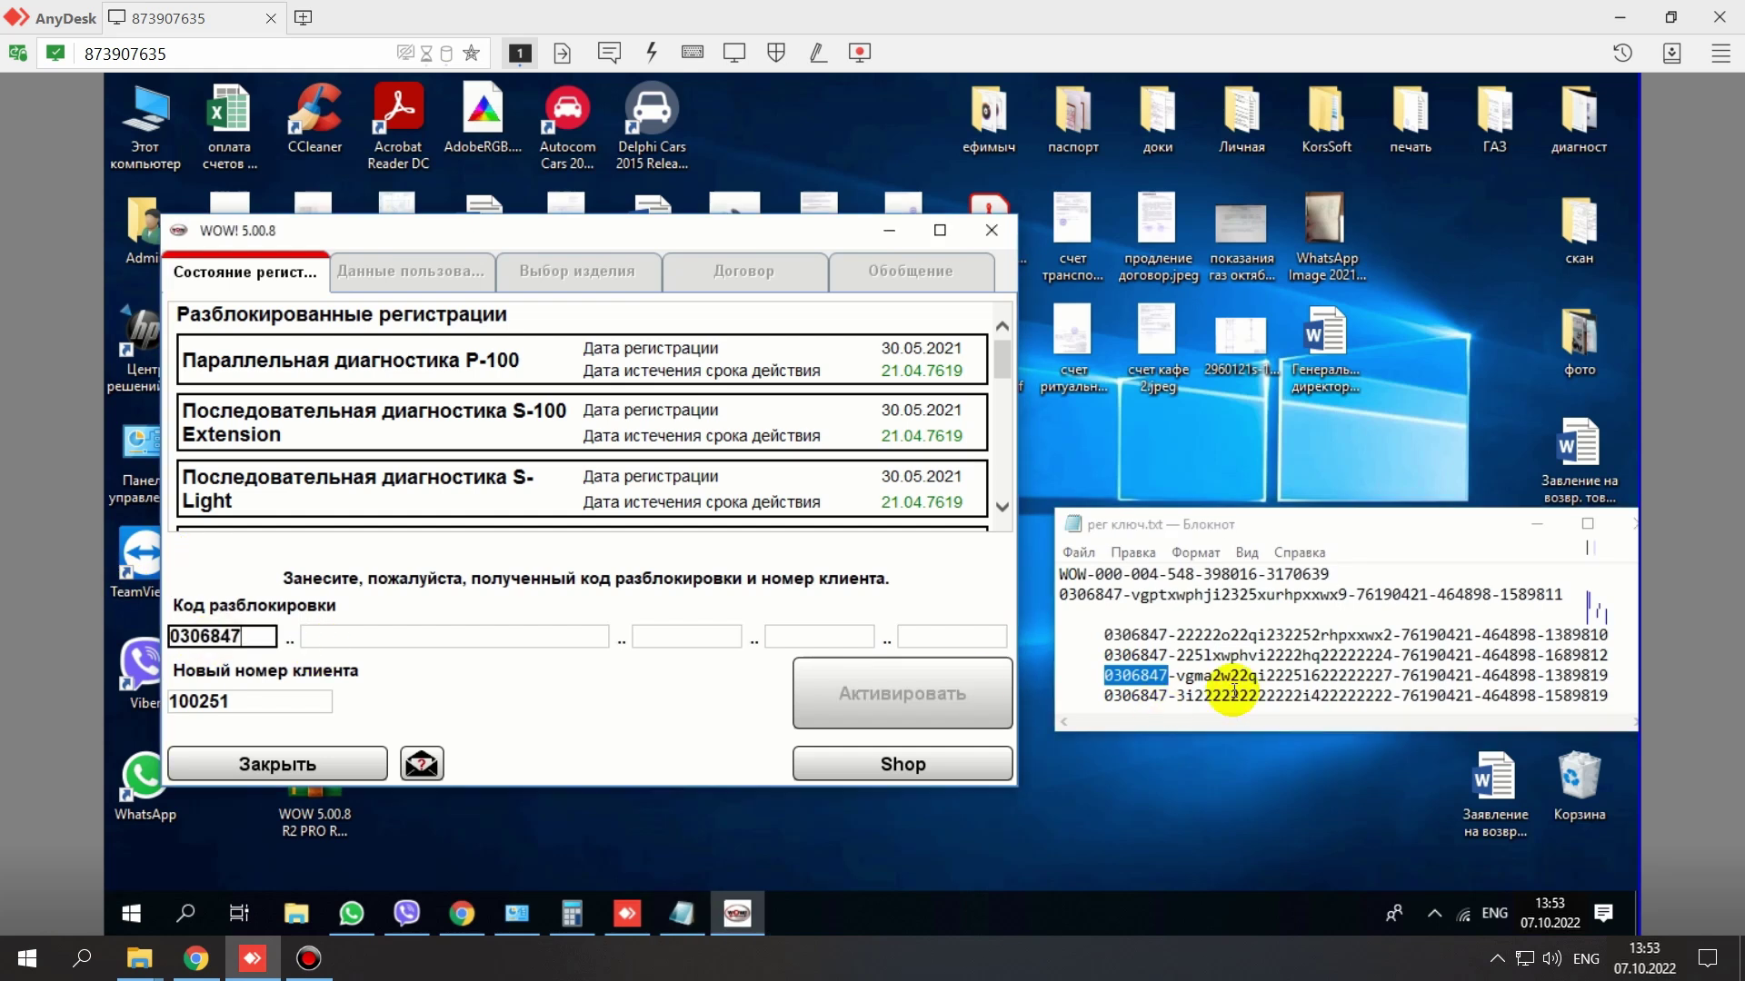
double_click(1226, 675)
drag(1227, 675, 455, 637)
double_click(1436, 676)
drag(1436, 675, 682, 641)
double_click(1509, 675)
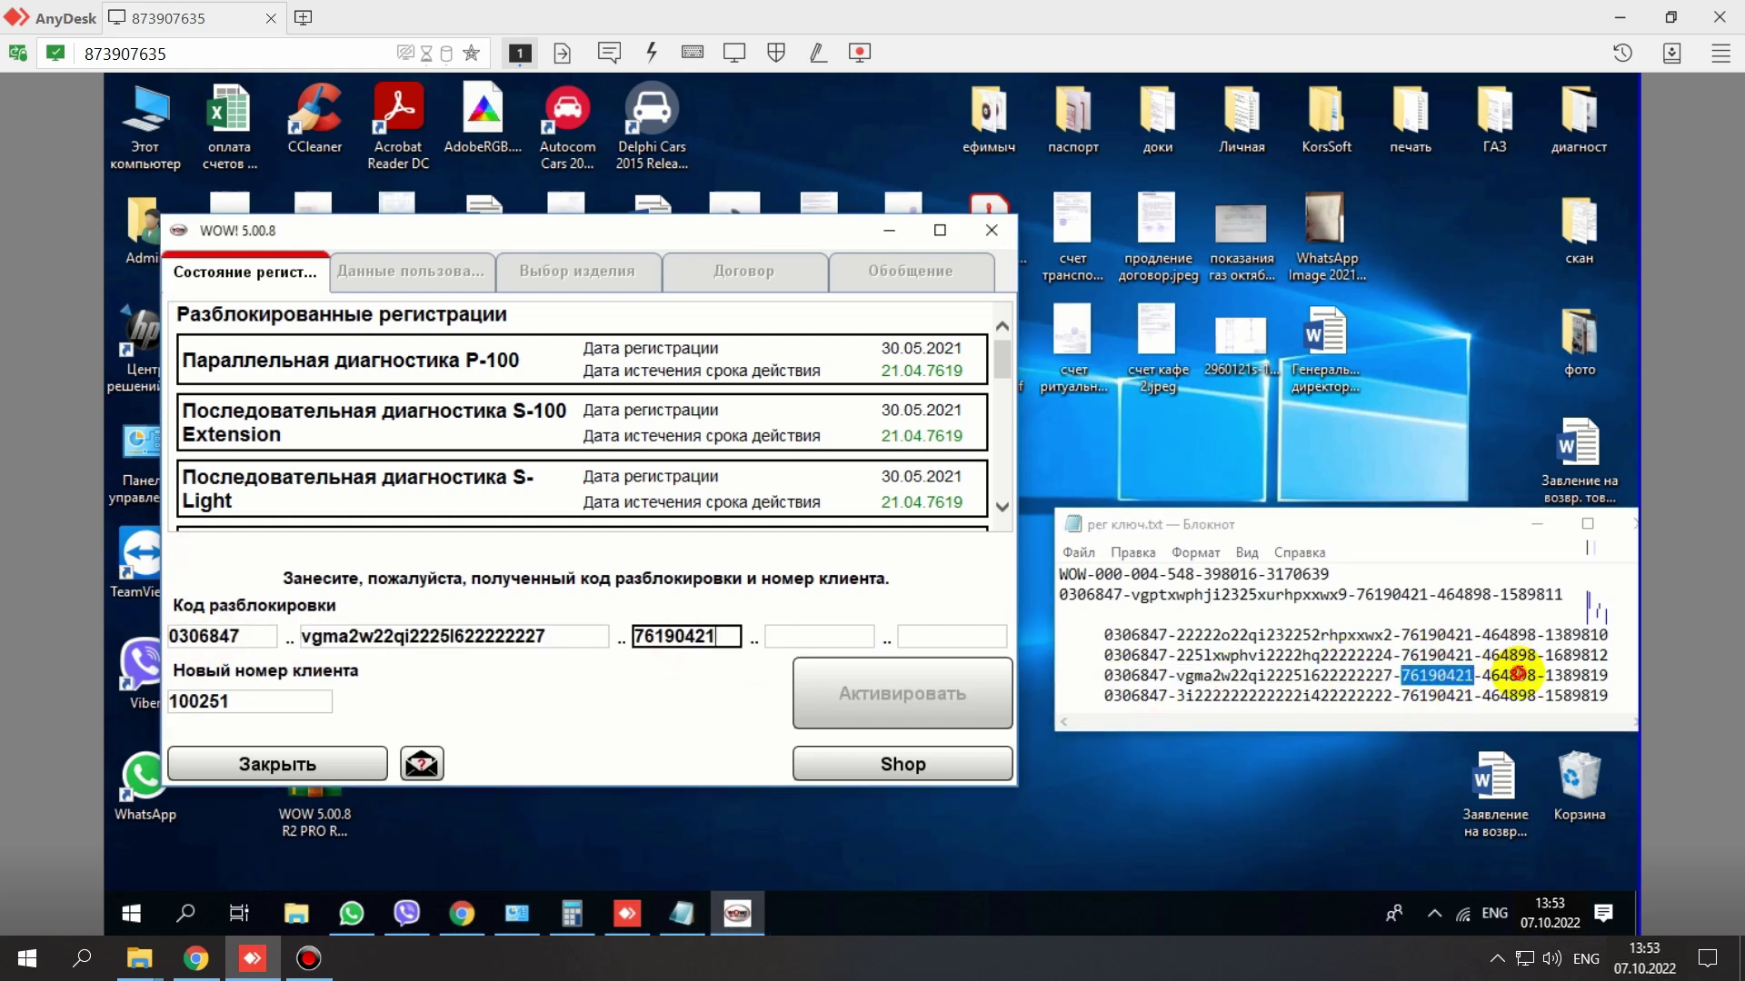
drag(1508, 675, 817, 636)
double_click(1577, 675)
drag(1576, 676, 949, 636)
click(945, 700)
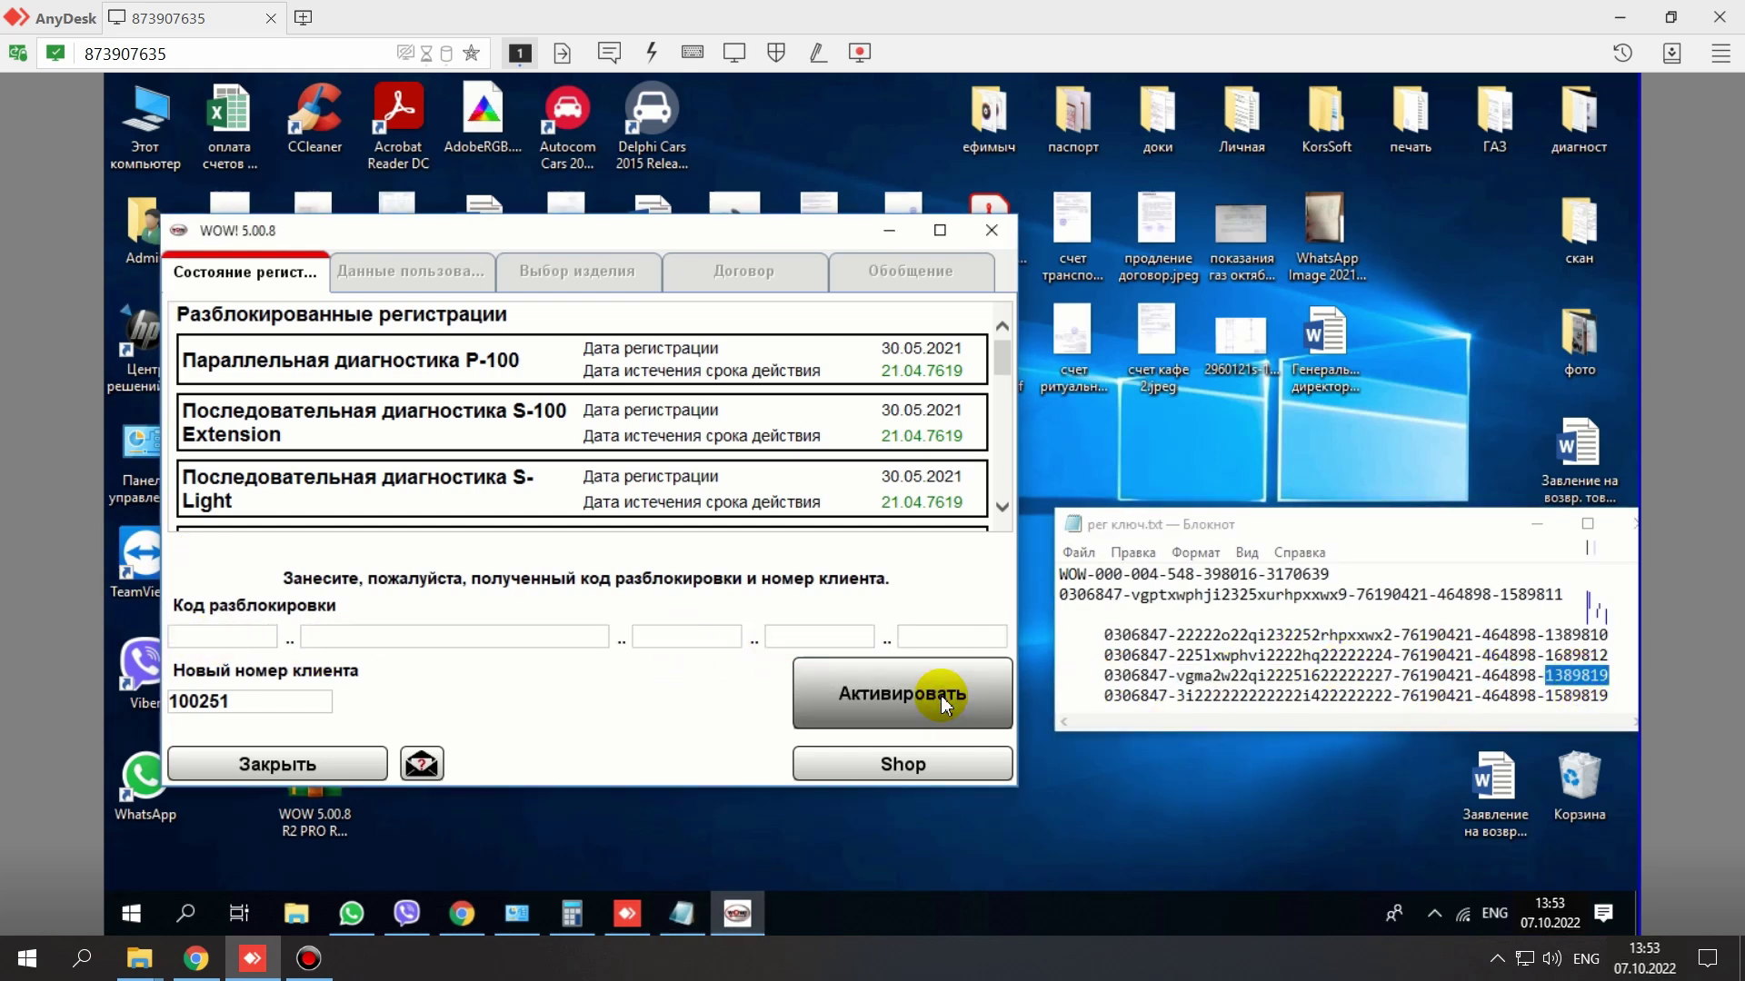
Drag the last code line's parts into the unlock fields and activate the fifth code.
click(1129, 695)
double_click(1220, 695)
drag(1220, 695, 455, 636)
double_click(1445, 695)
drag(1445, 695, 686, 637)
double_click(1506, 695)
drag(1505, 695, 817, 636)
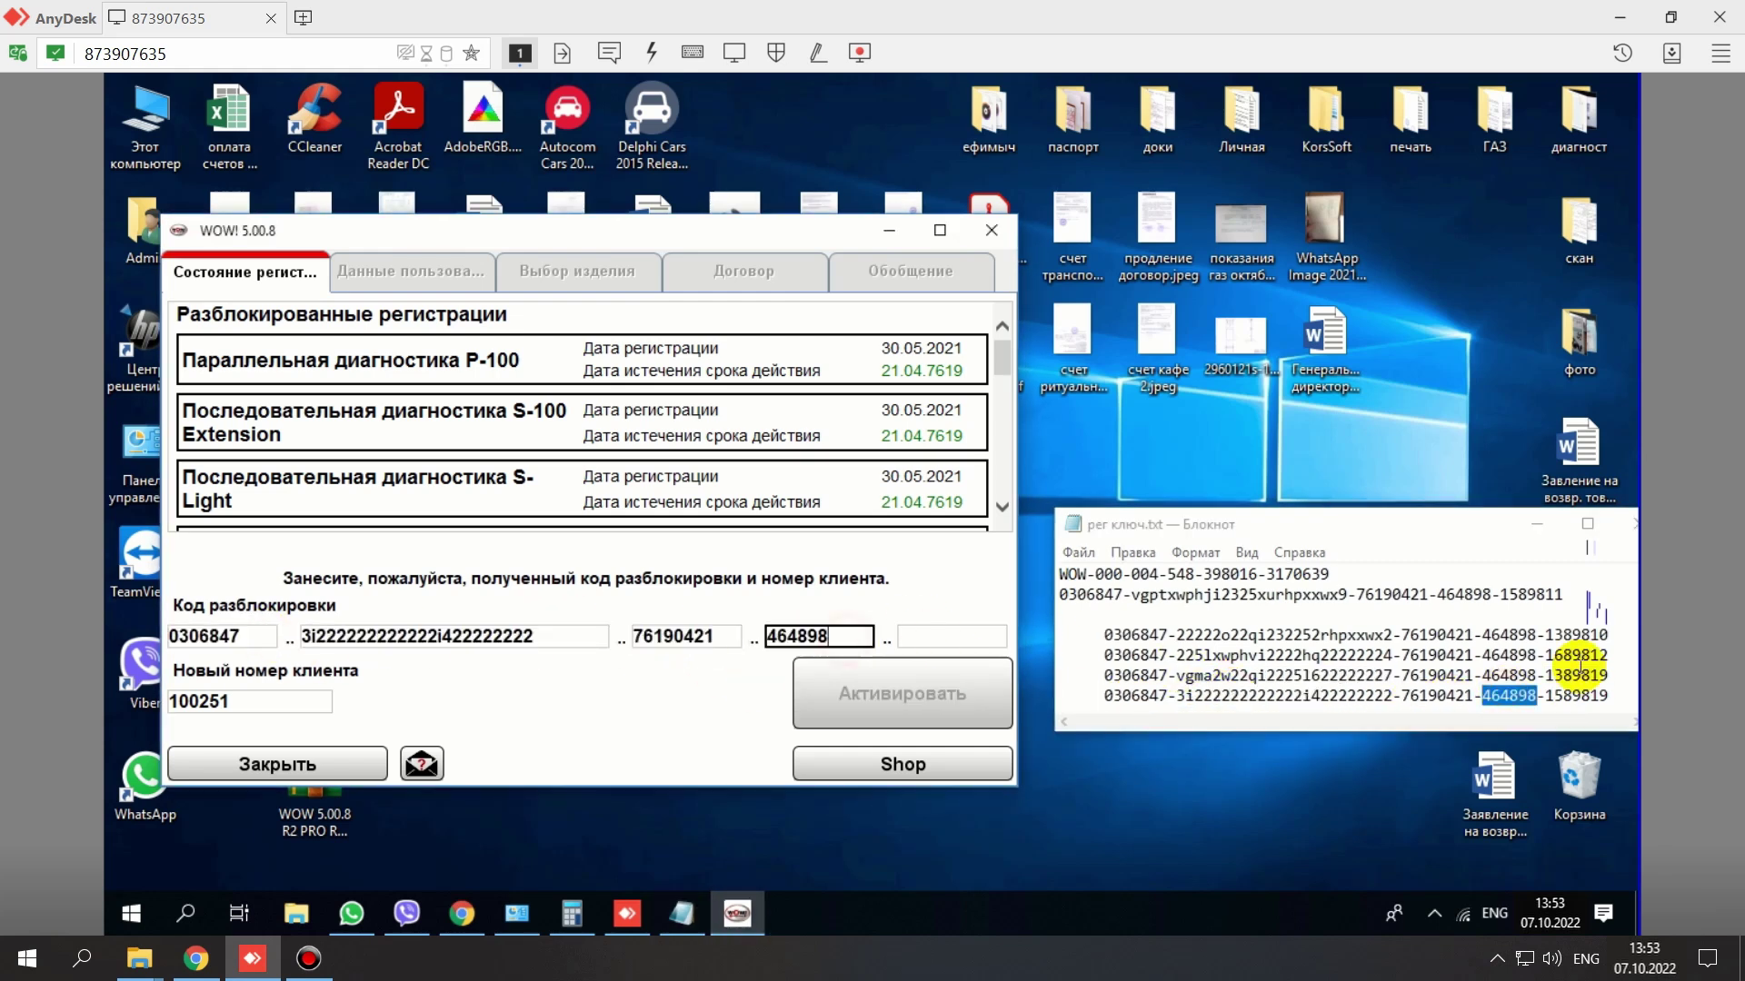
double_click(1576, 695)
drag(1576, 696, 949, 637)
click(921, 698)
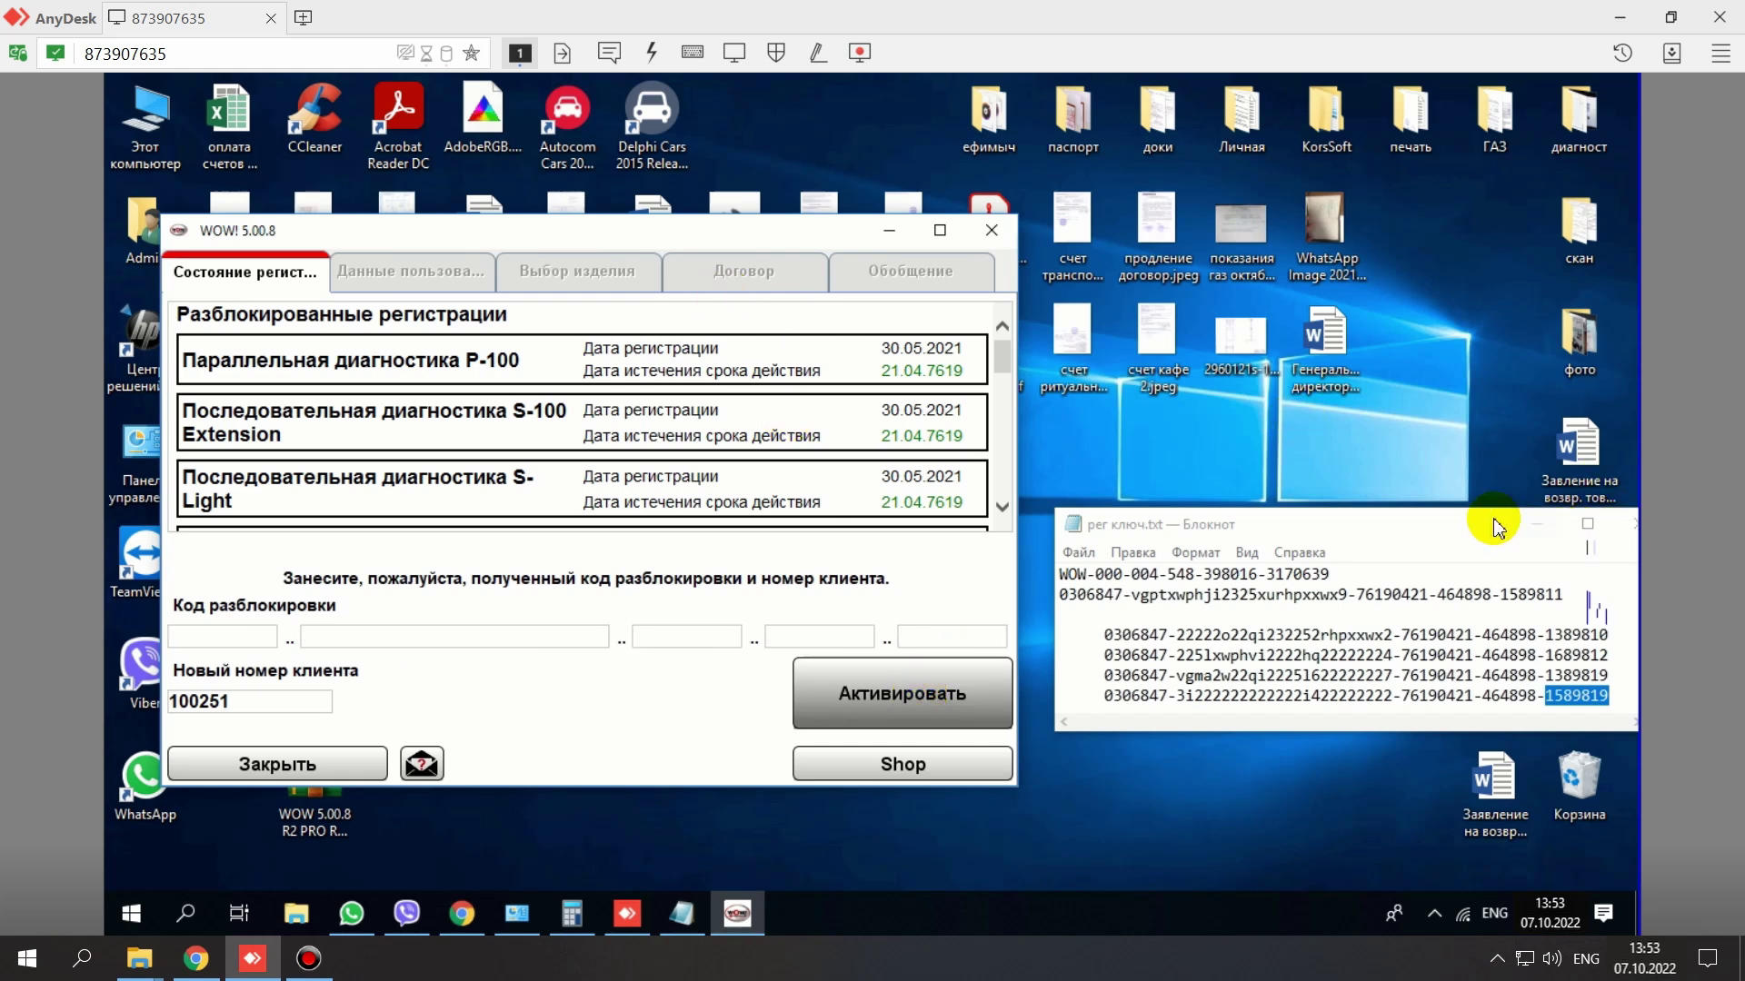
Reposition and enlarge the key notes, close them, and maximize the WOW registration window.
drag(1497, 526, 1345, 505)
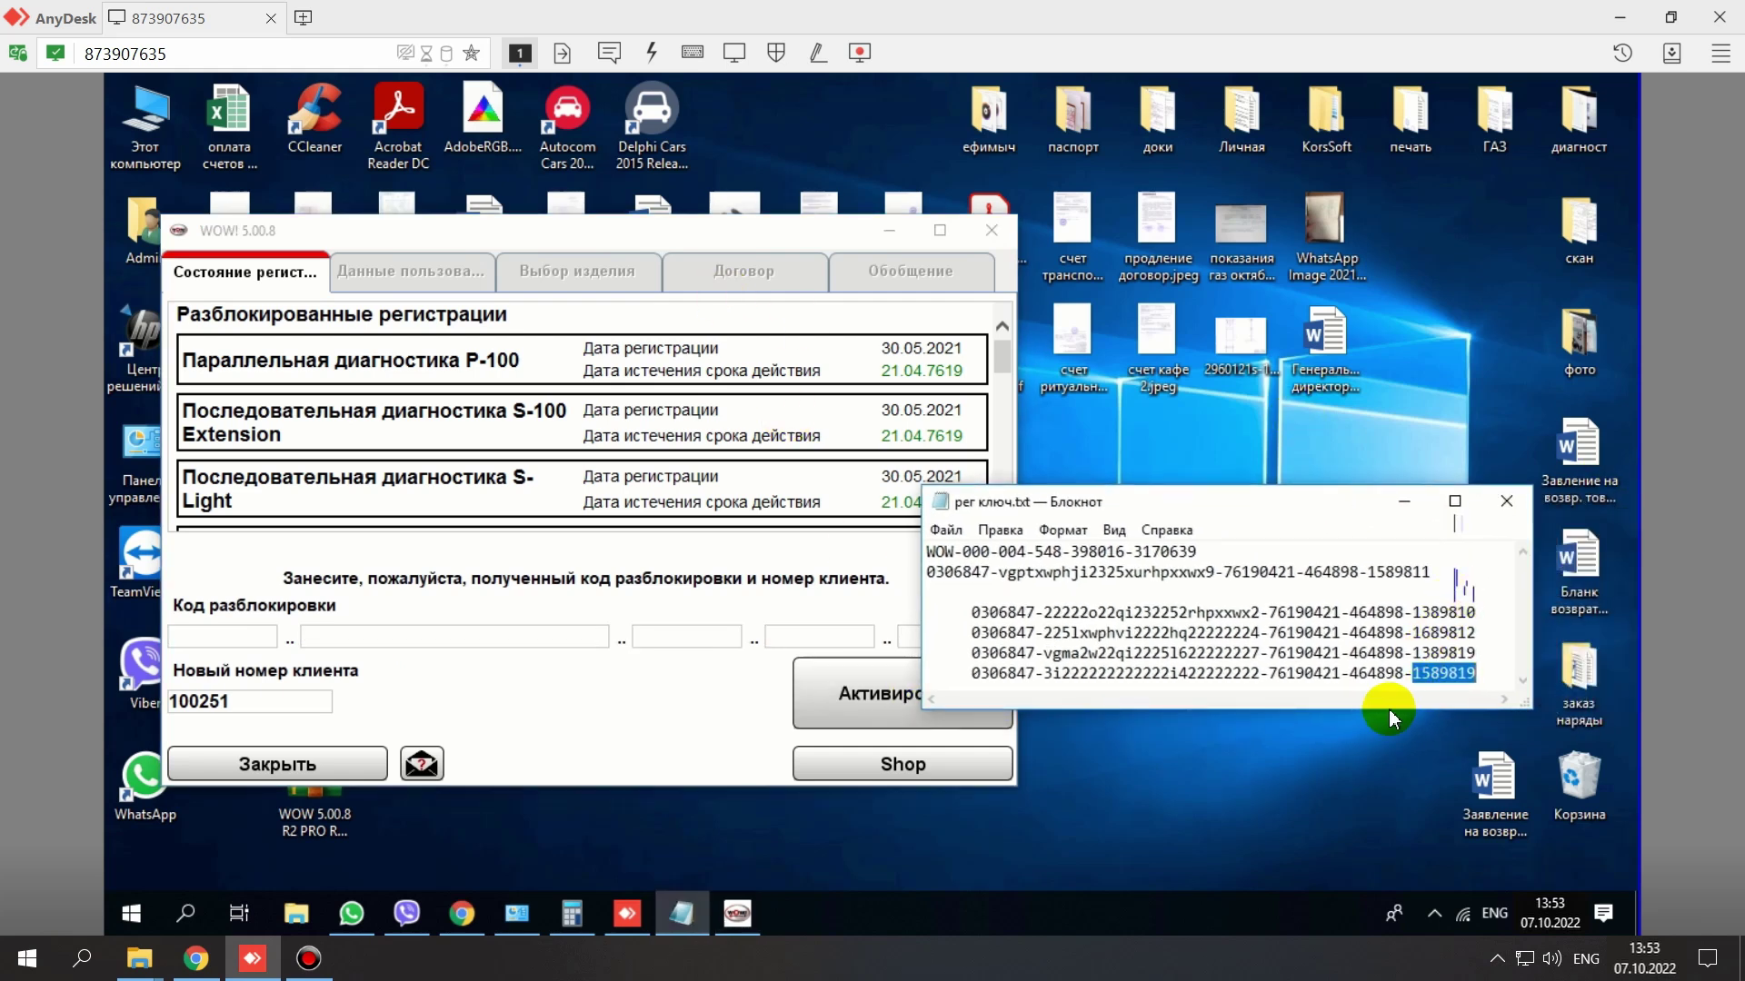
drag(1529, 705, 1579, 787)
click(1567, 517)
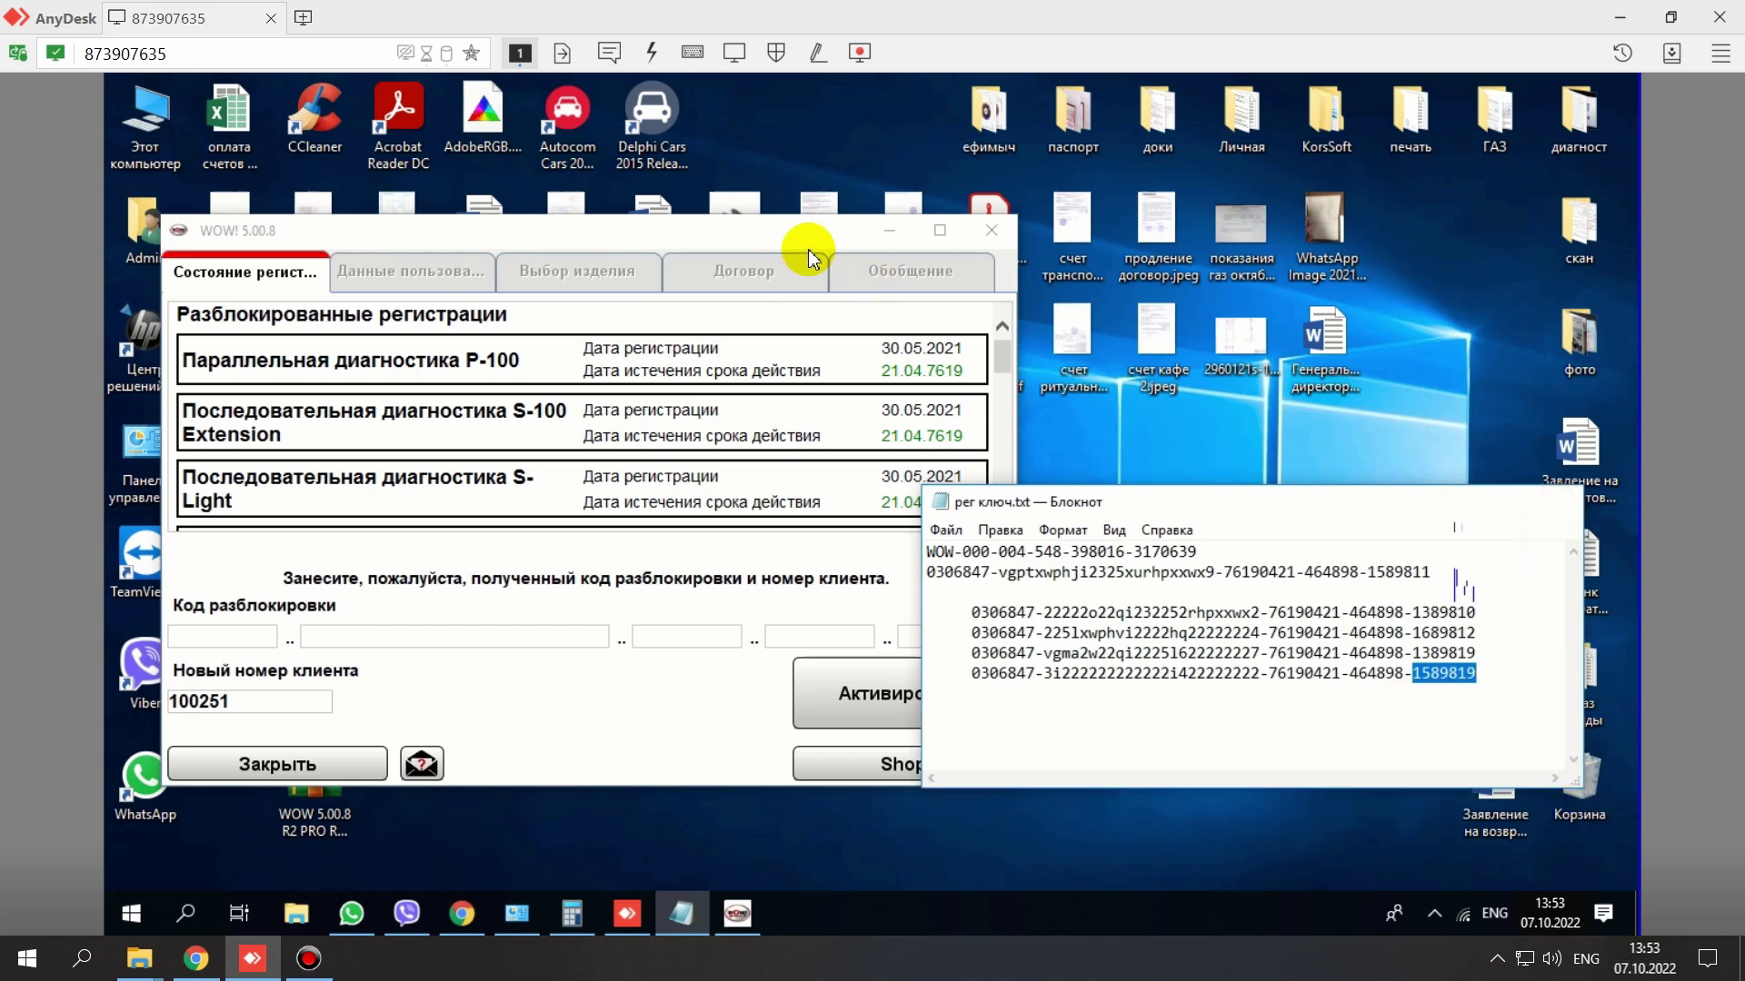
double_click(769, 231)
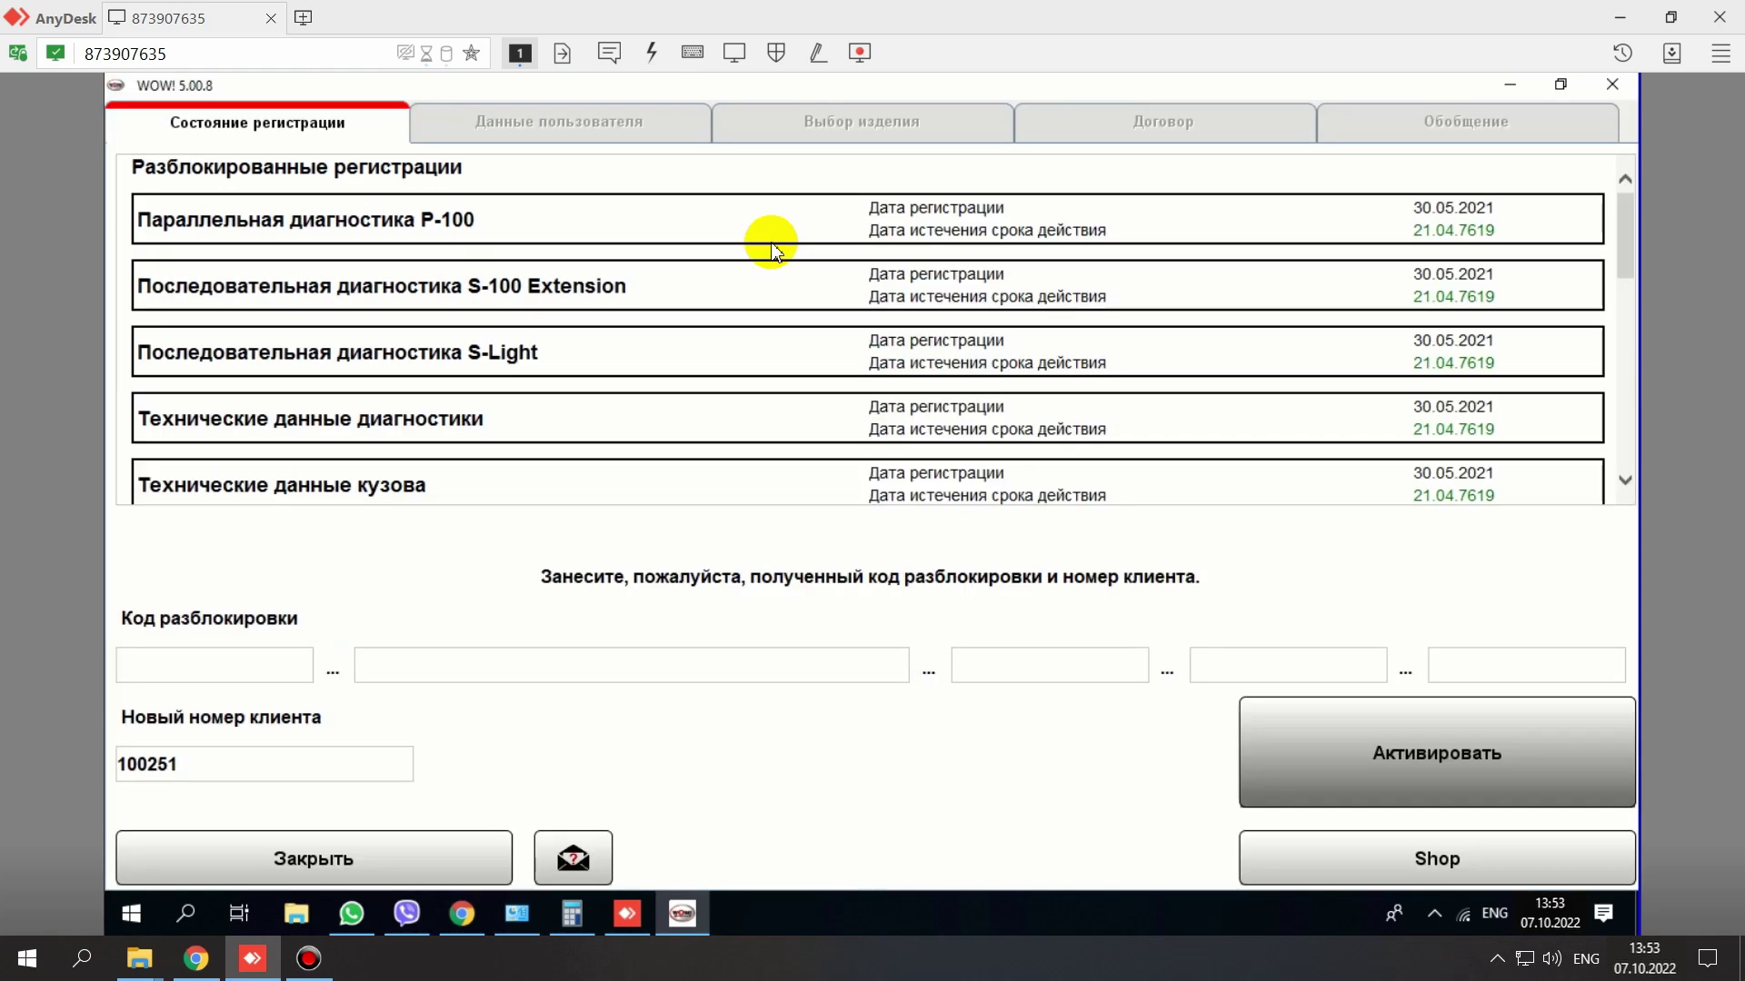
Close WOW 5.00.8 with Закрыть and clear the desktop icon selection.
click(432, 858)
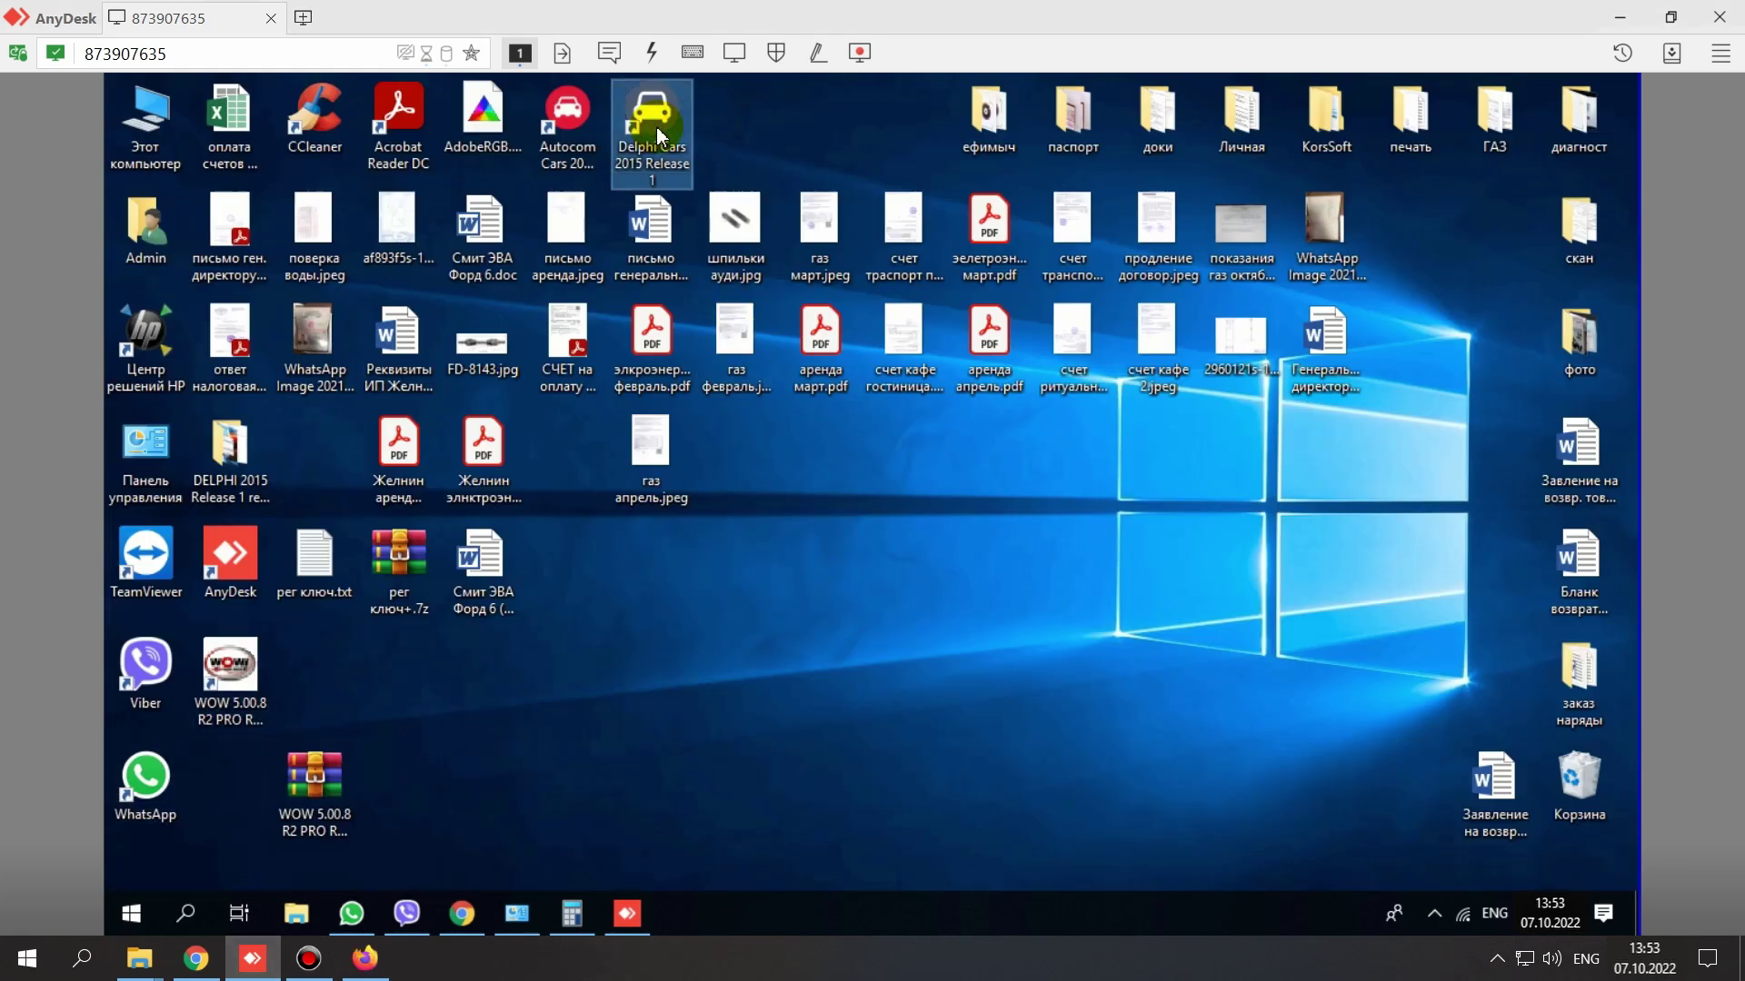
click(575, 116)
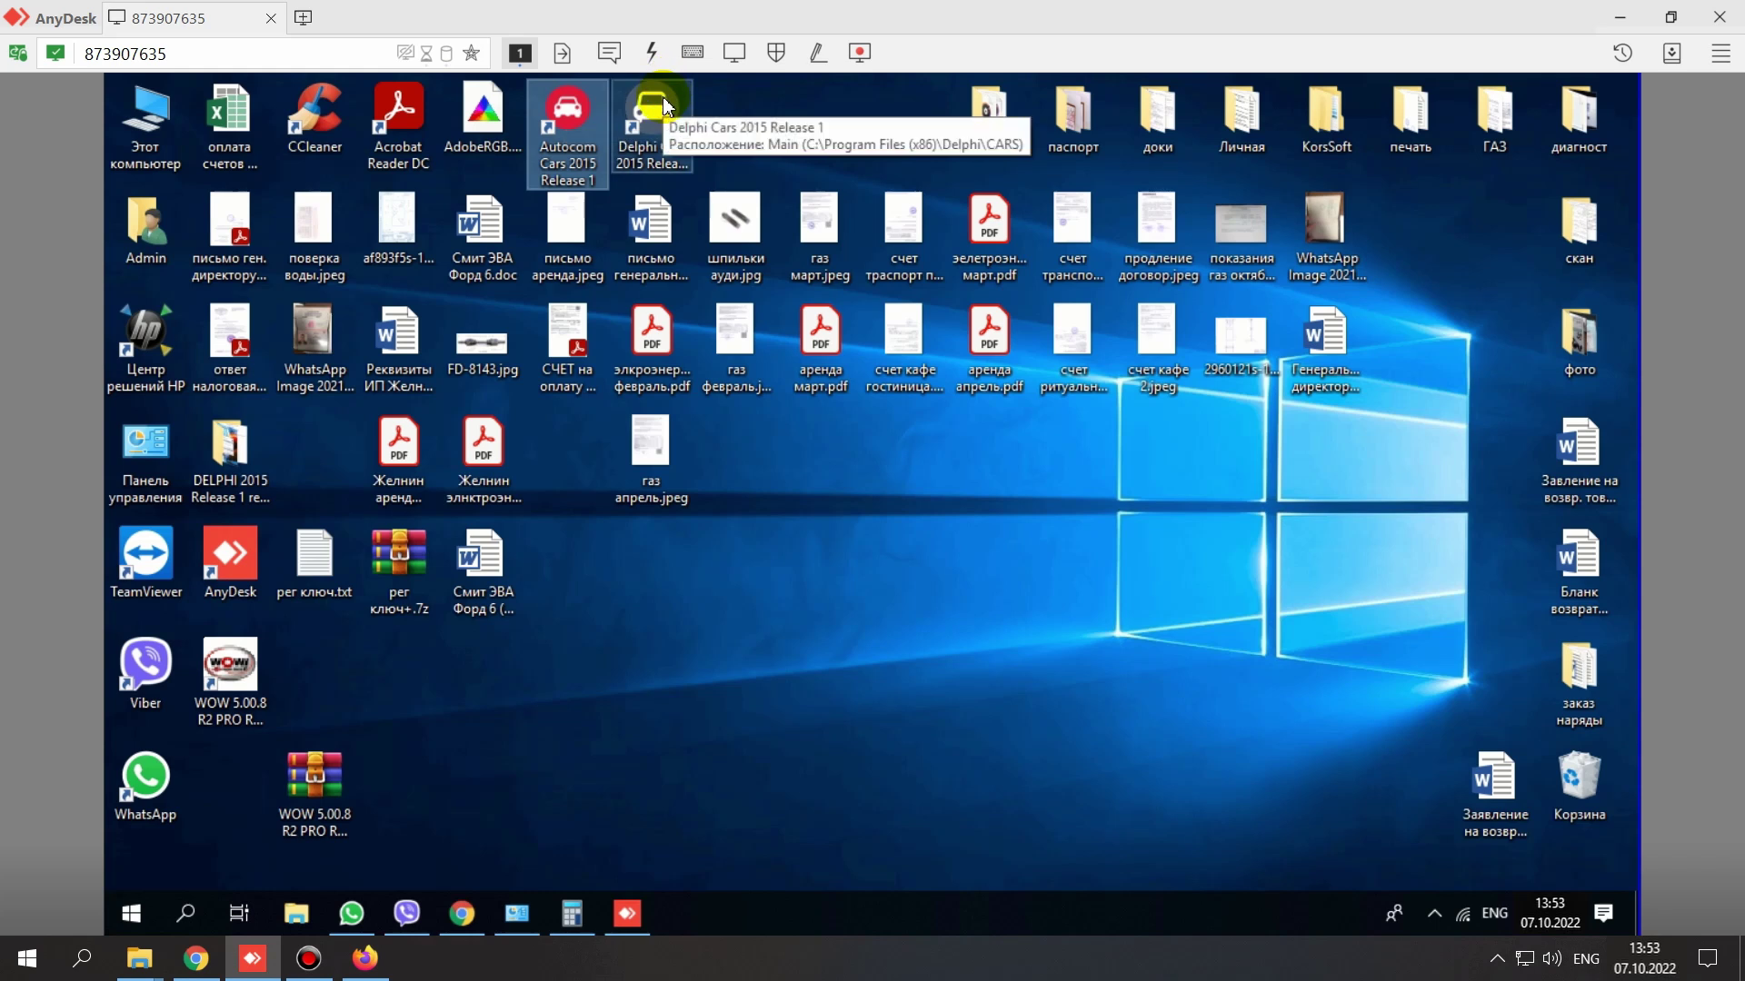
click(589, 599)
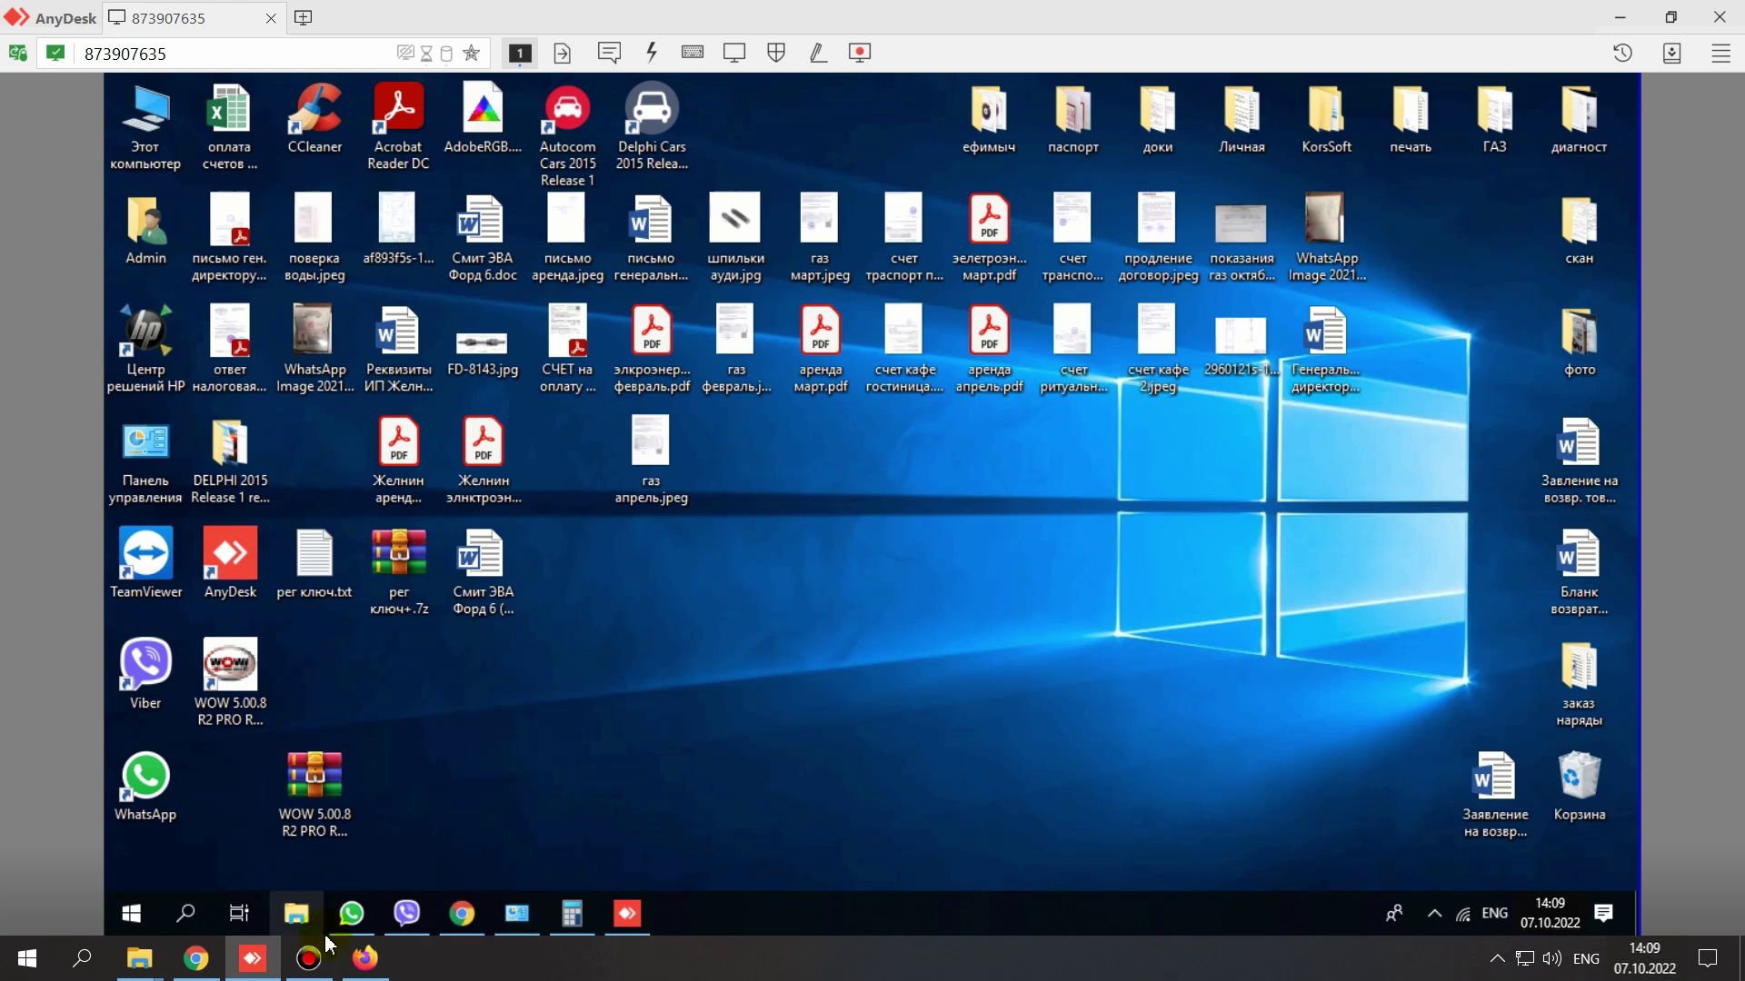
Check the VK chat in Firefox, then return to the remote desktop and select Этот компьютер.
click(355, 960)
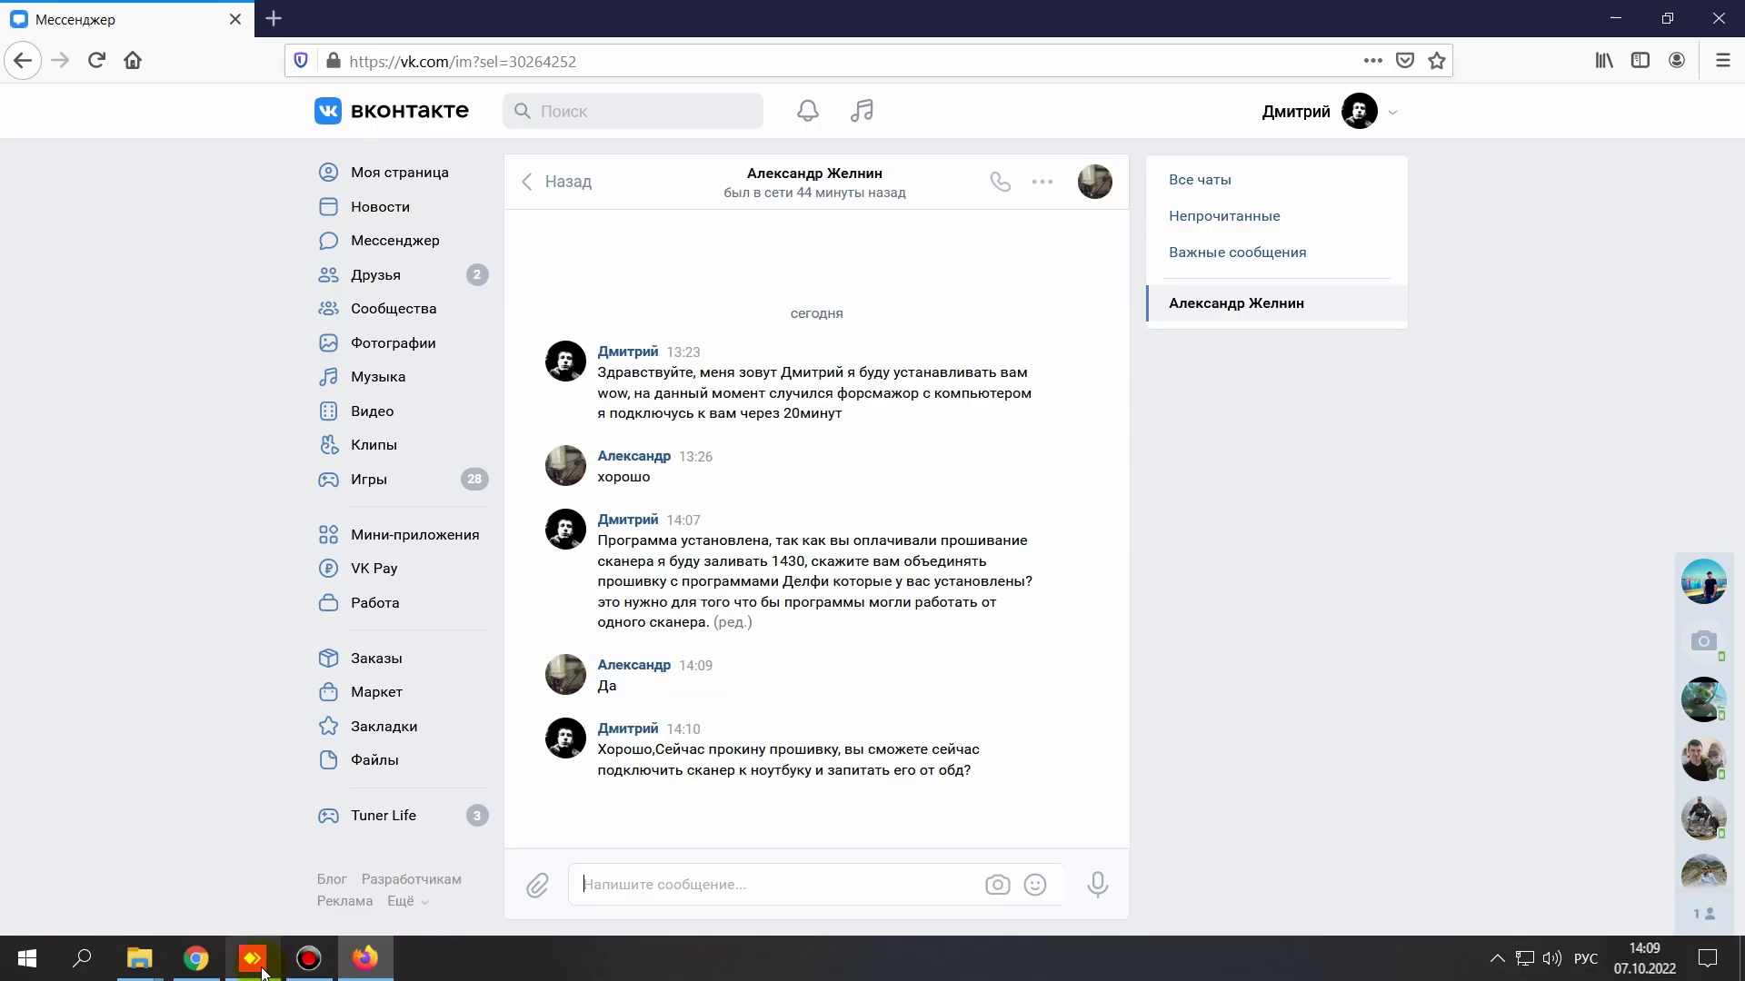
mouse_move(263, 973)
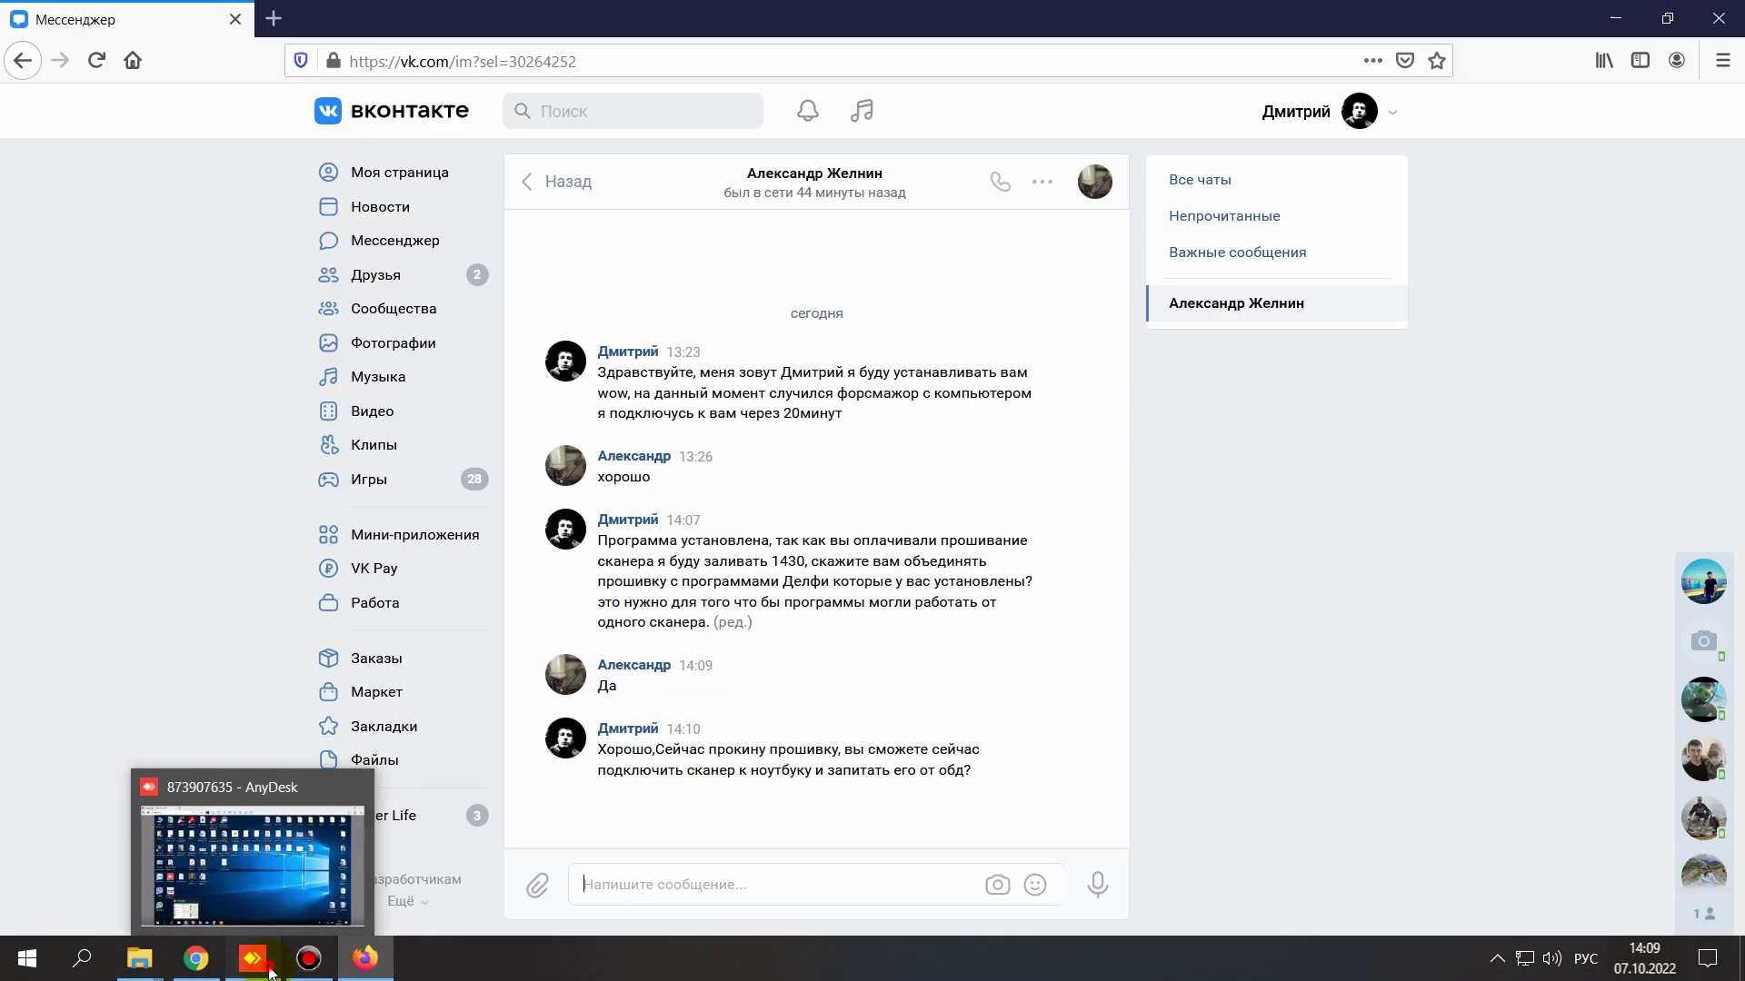
click(253, 863)
click(679, 726)
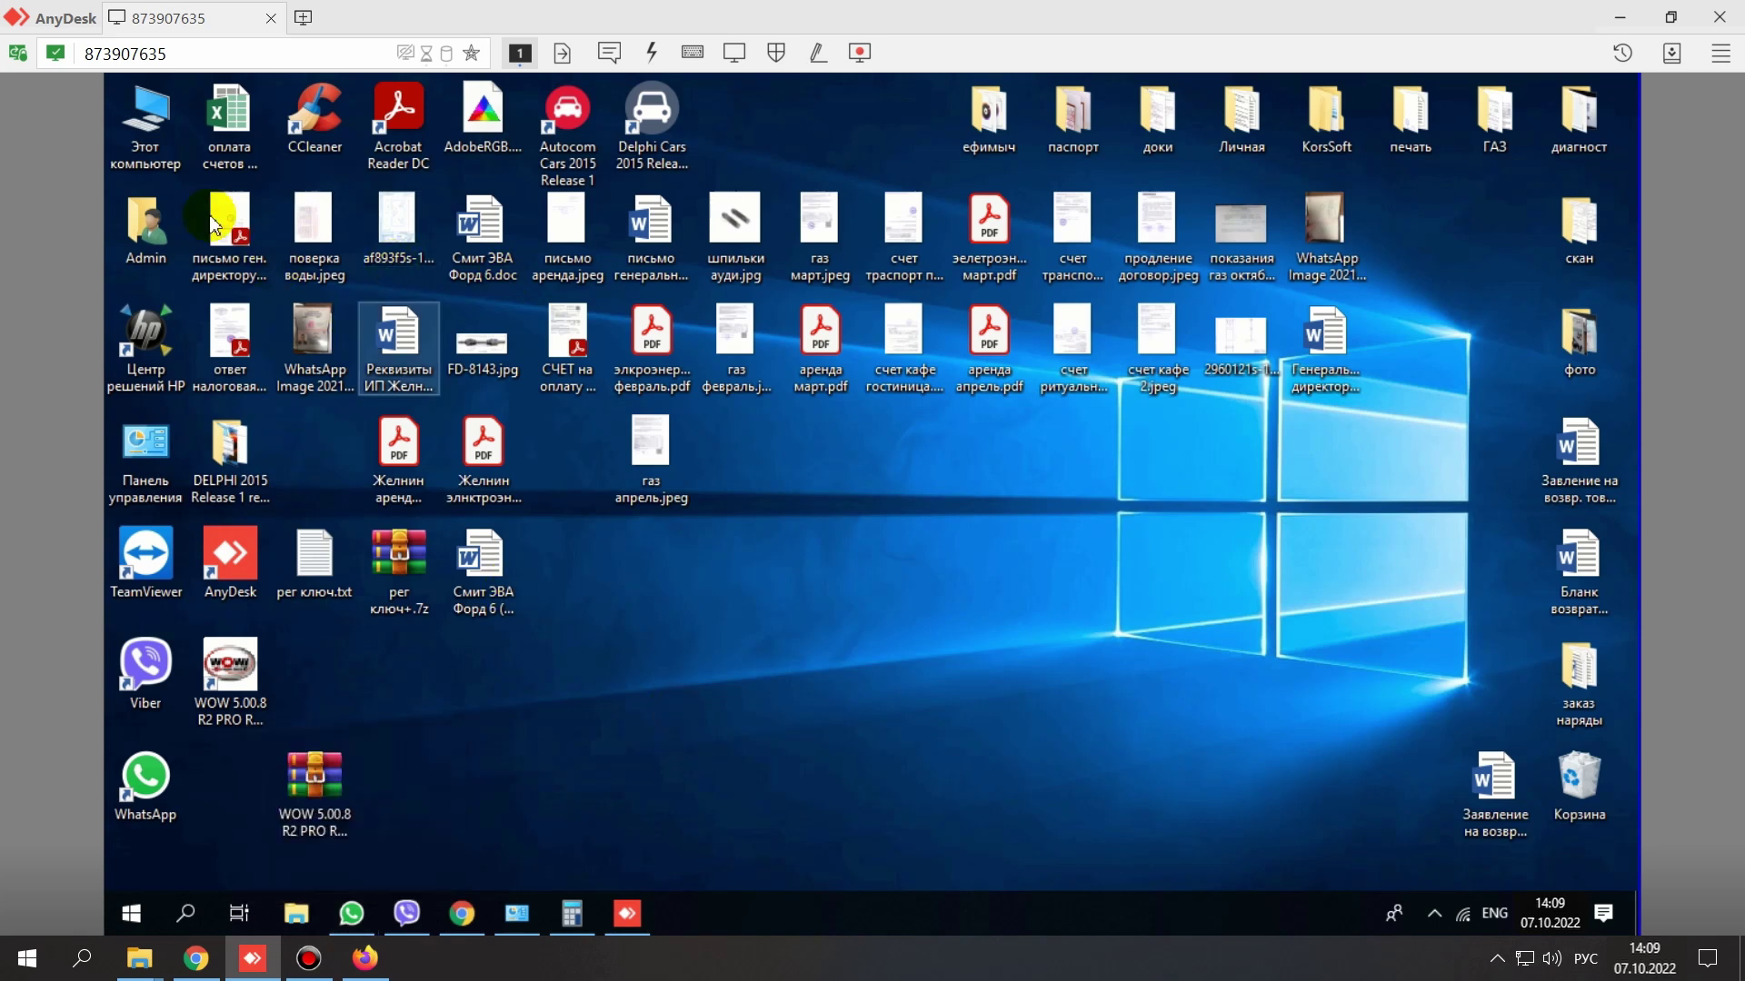
Open Этот компьютер, drive C:, and the WOW 5.00.8 R2 PRO RUS V2.1 NK folder.
double_click(127, 140)
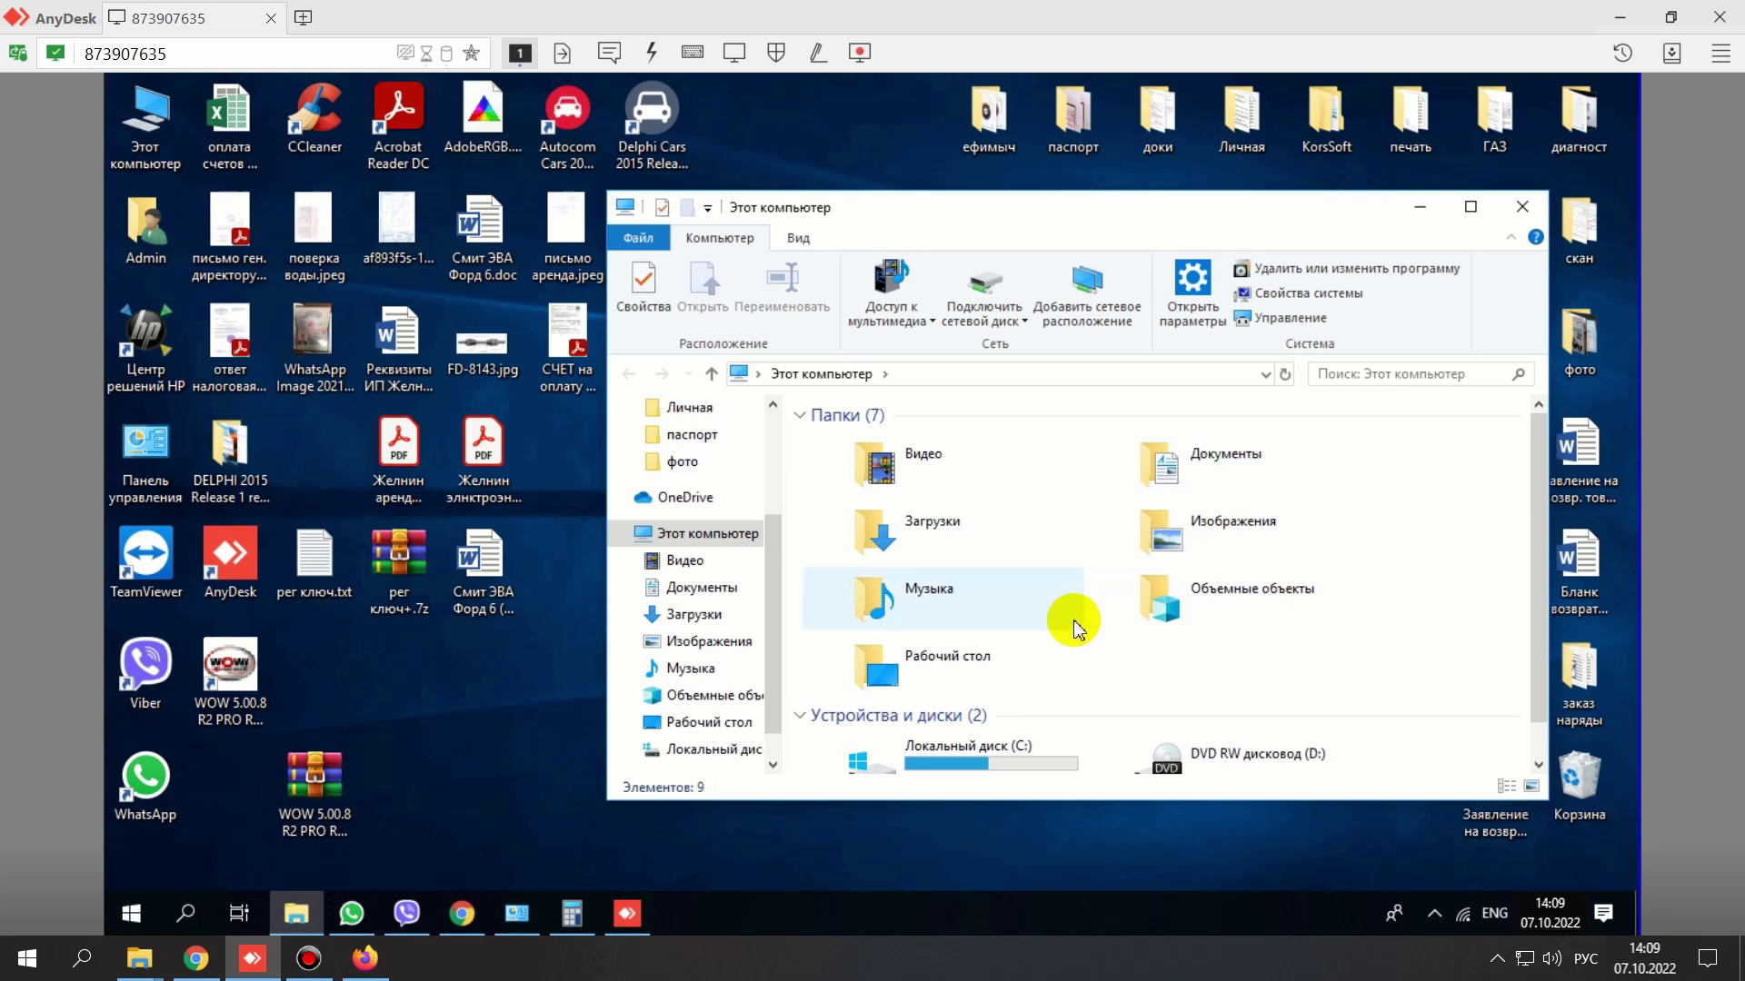
scroll(1076, 627, down, 1)
double_click(1024, 720)
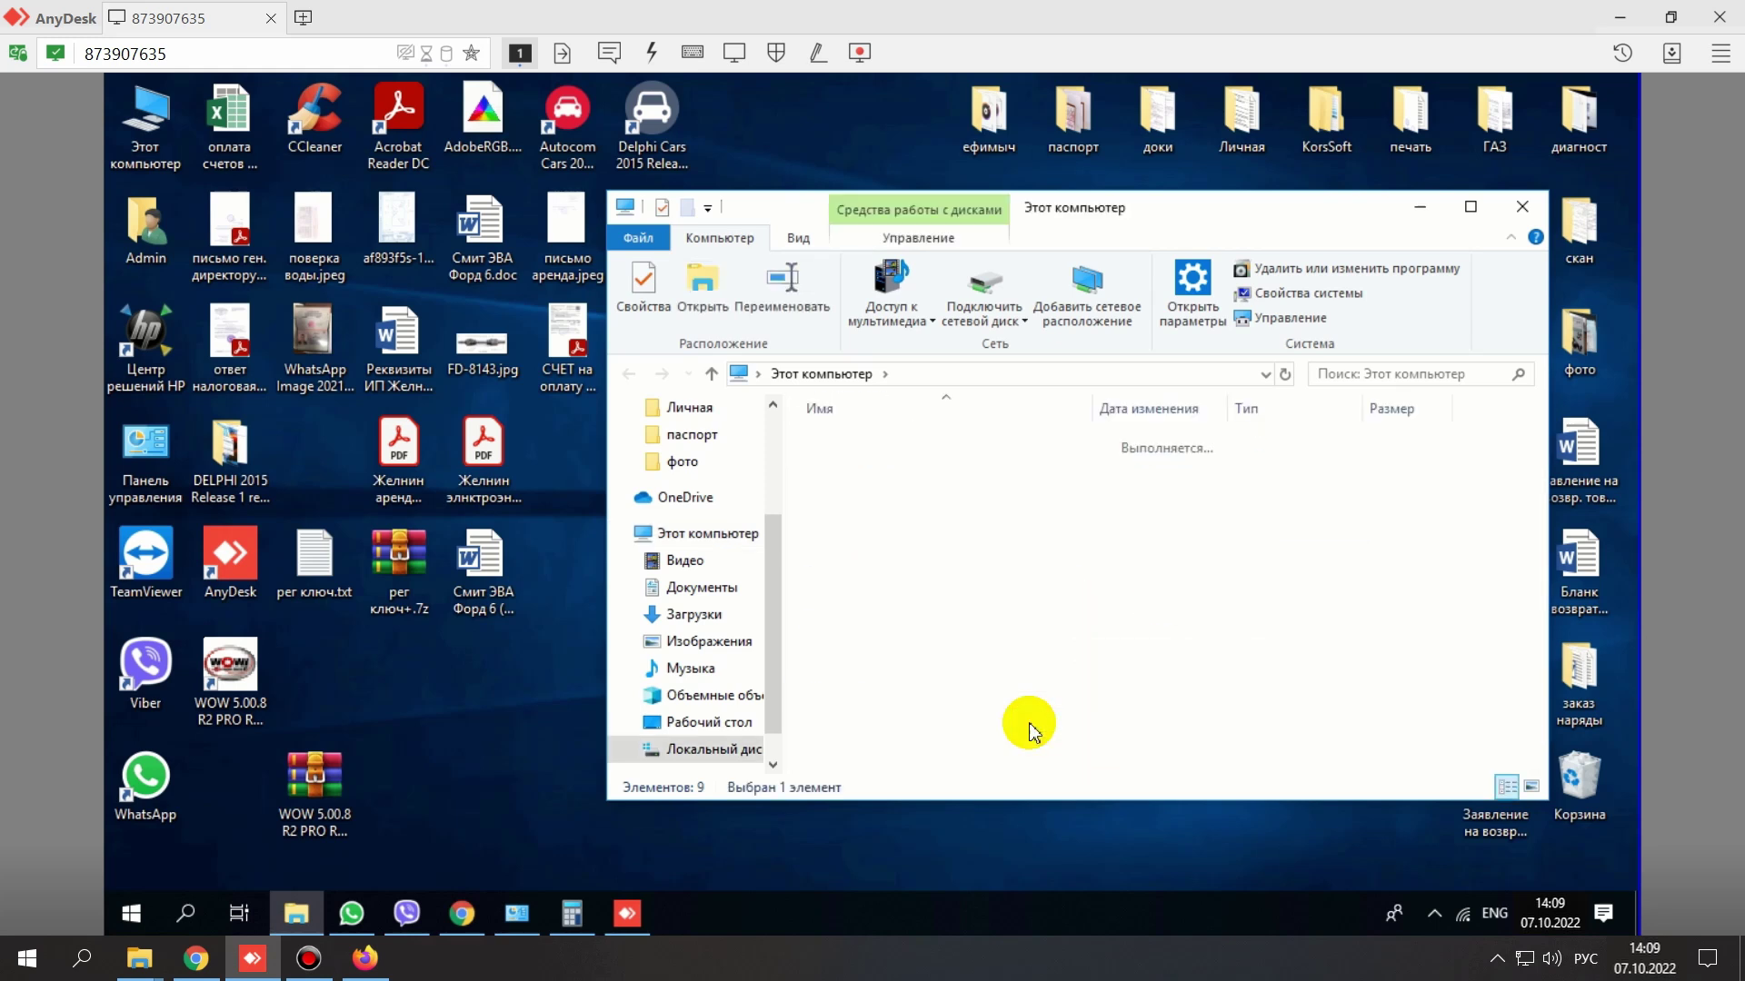
scroll(945, 601, down, 1)
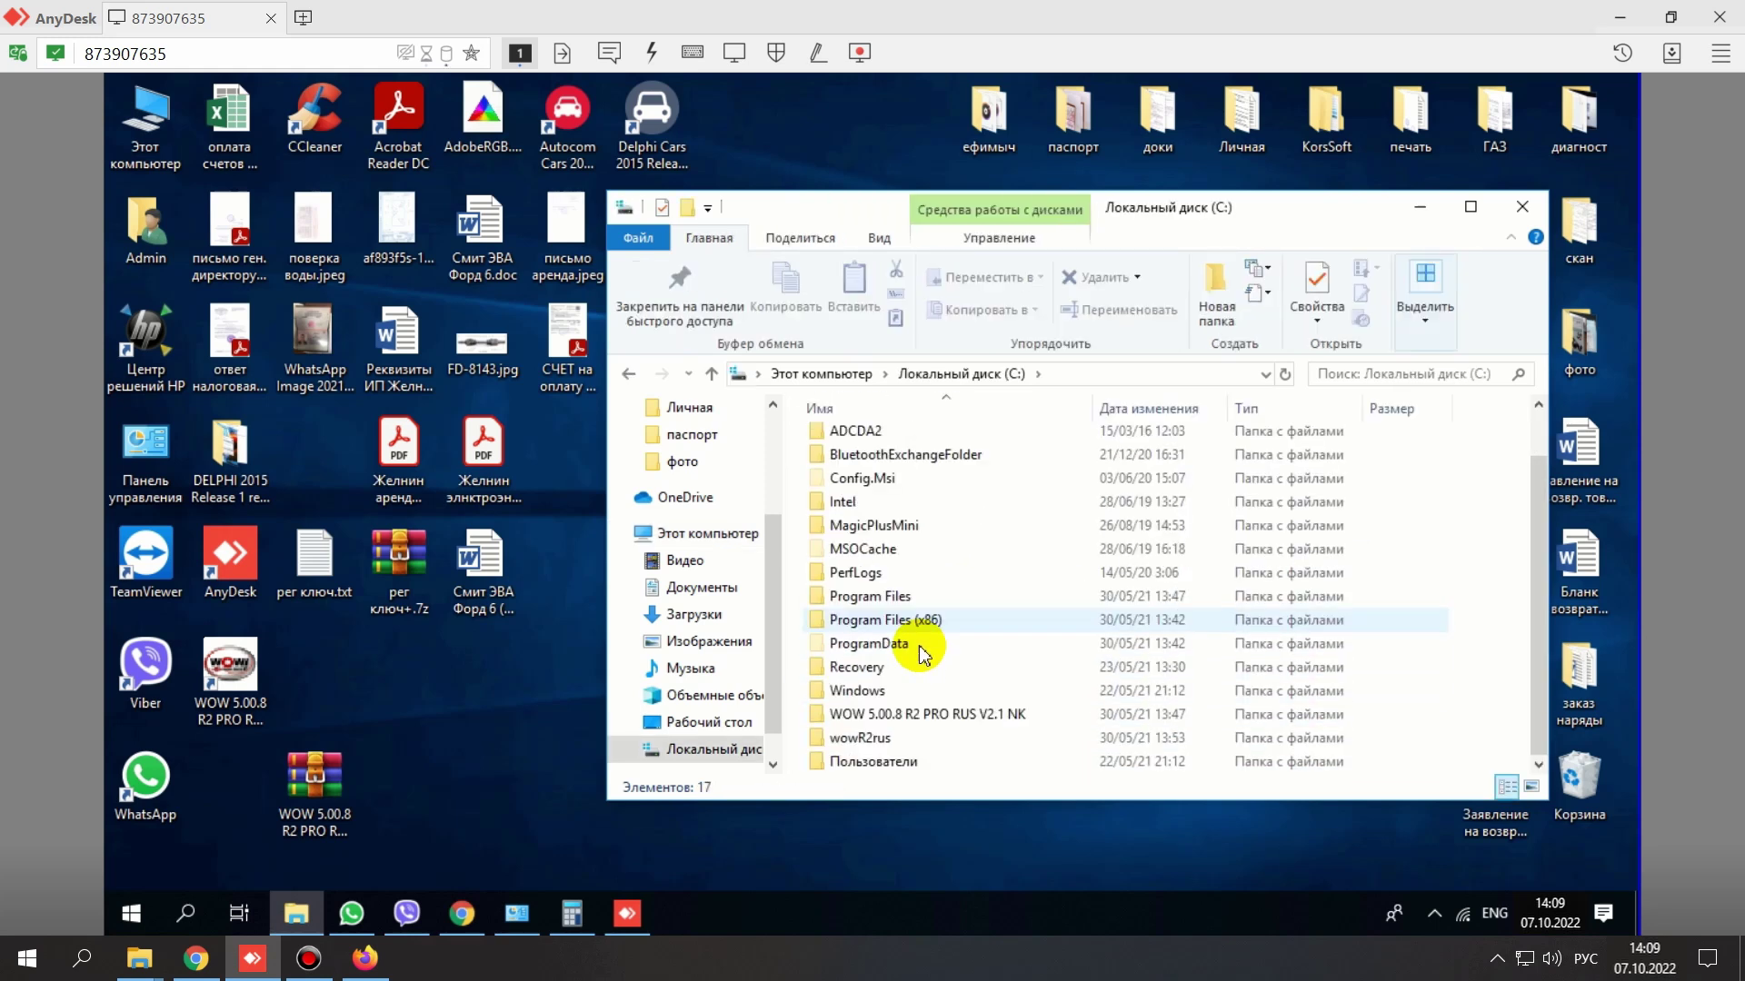
click(888, 719)
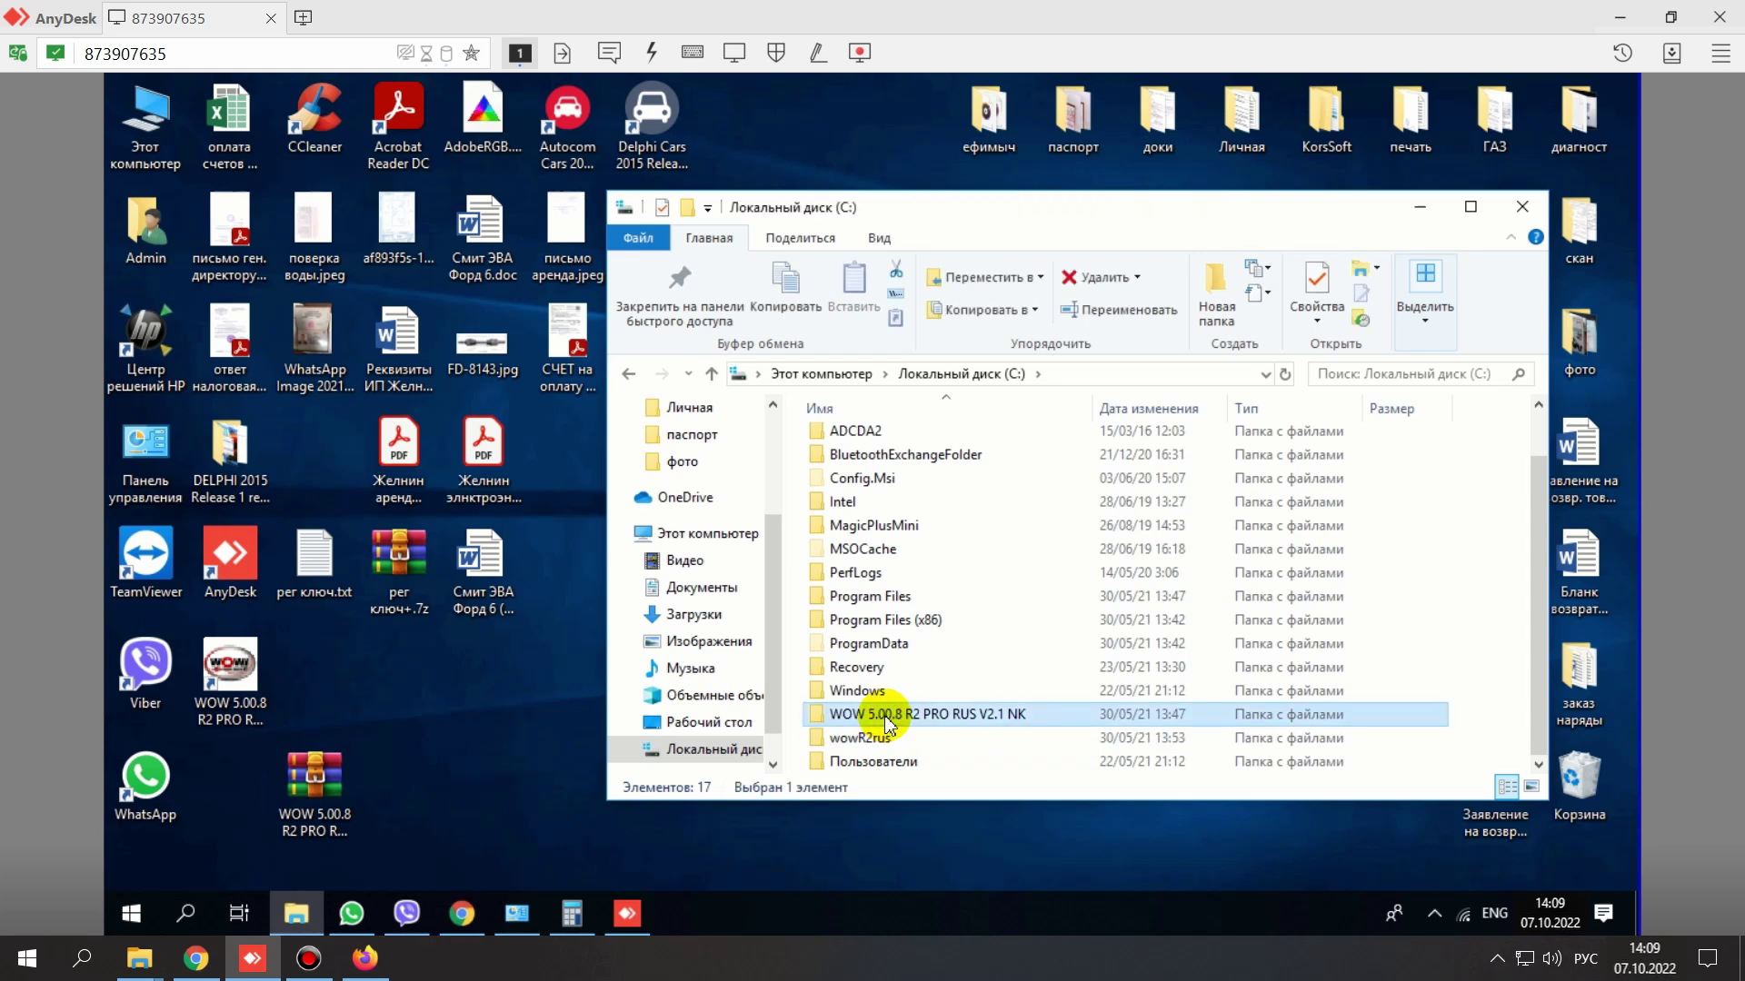
click(888, 720)
double_click(1069, 714)
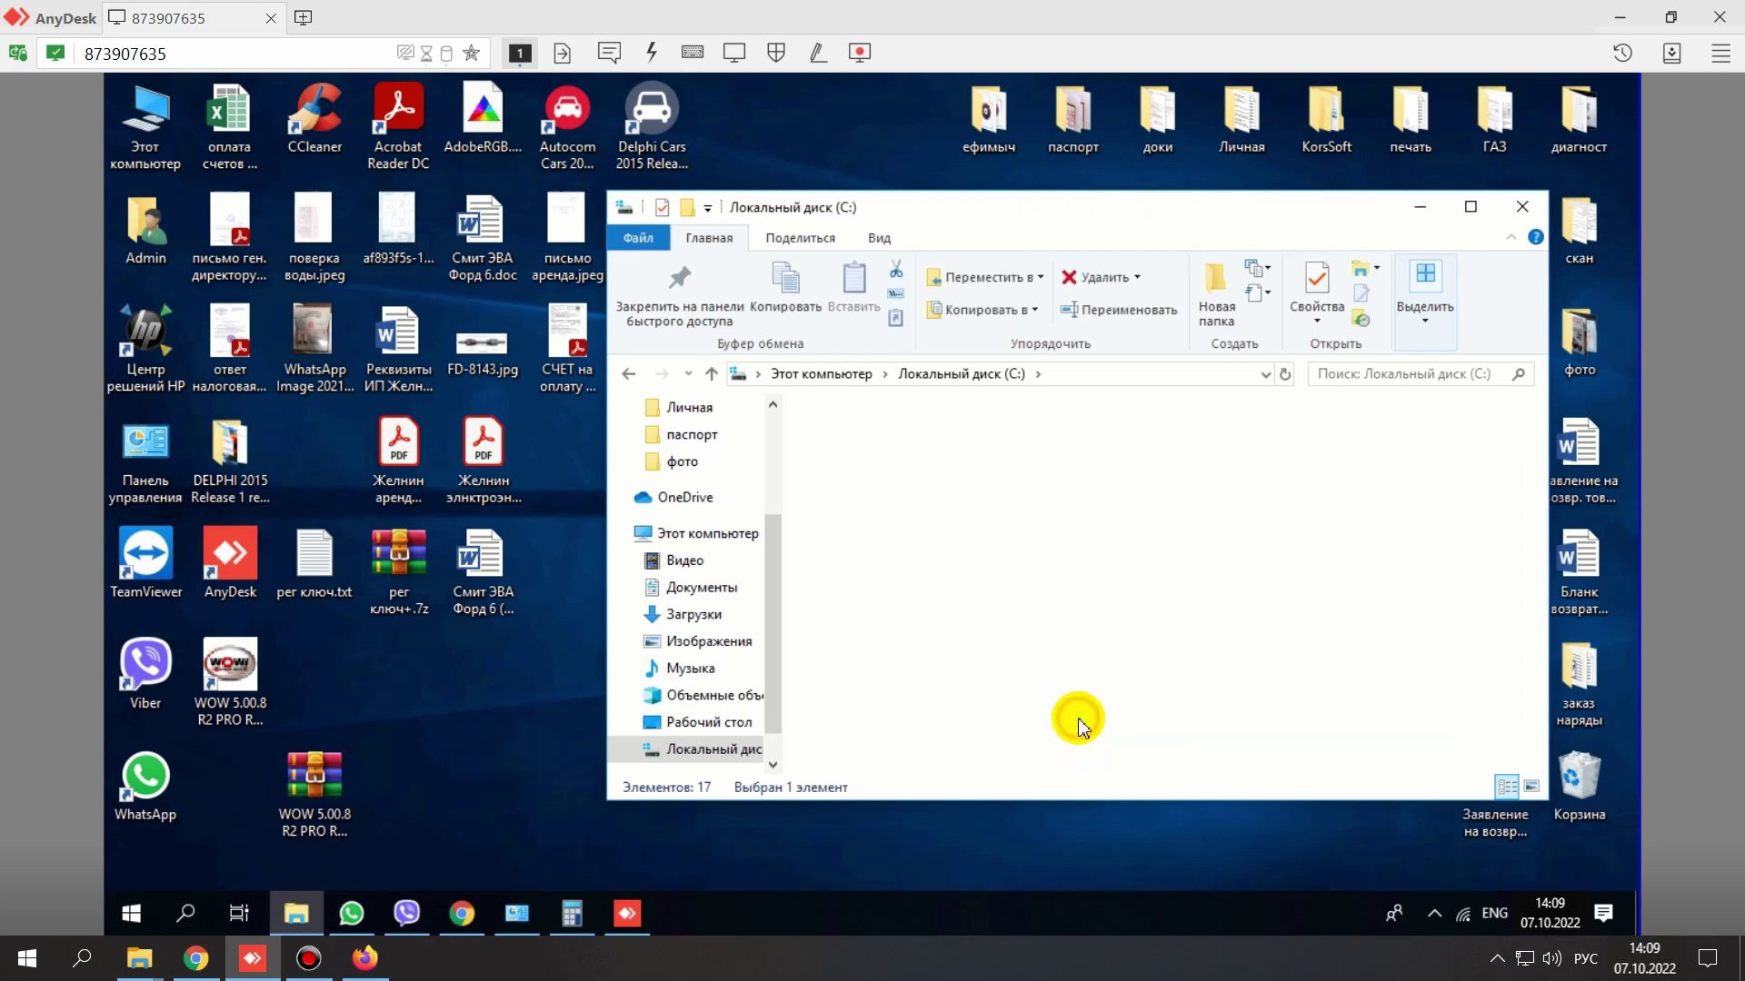
Open the inner install folder, then Прошивки\WOW, and select Firmware 1430 WOW.rar.
click(888, 443)
double_click(888, 442)
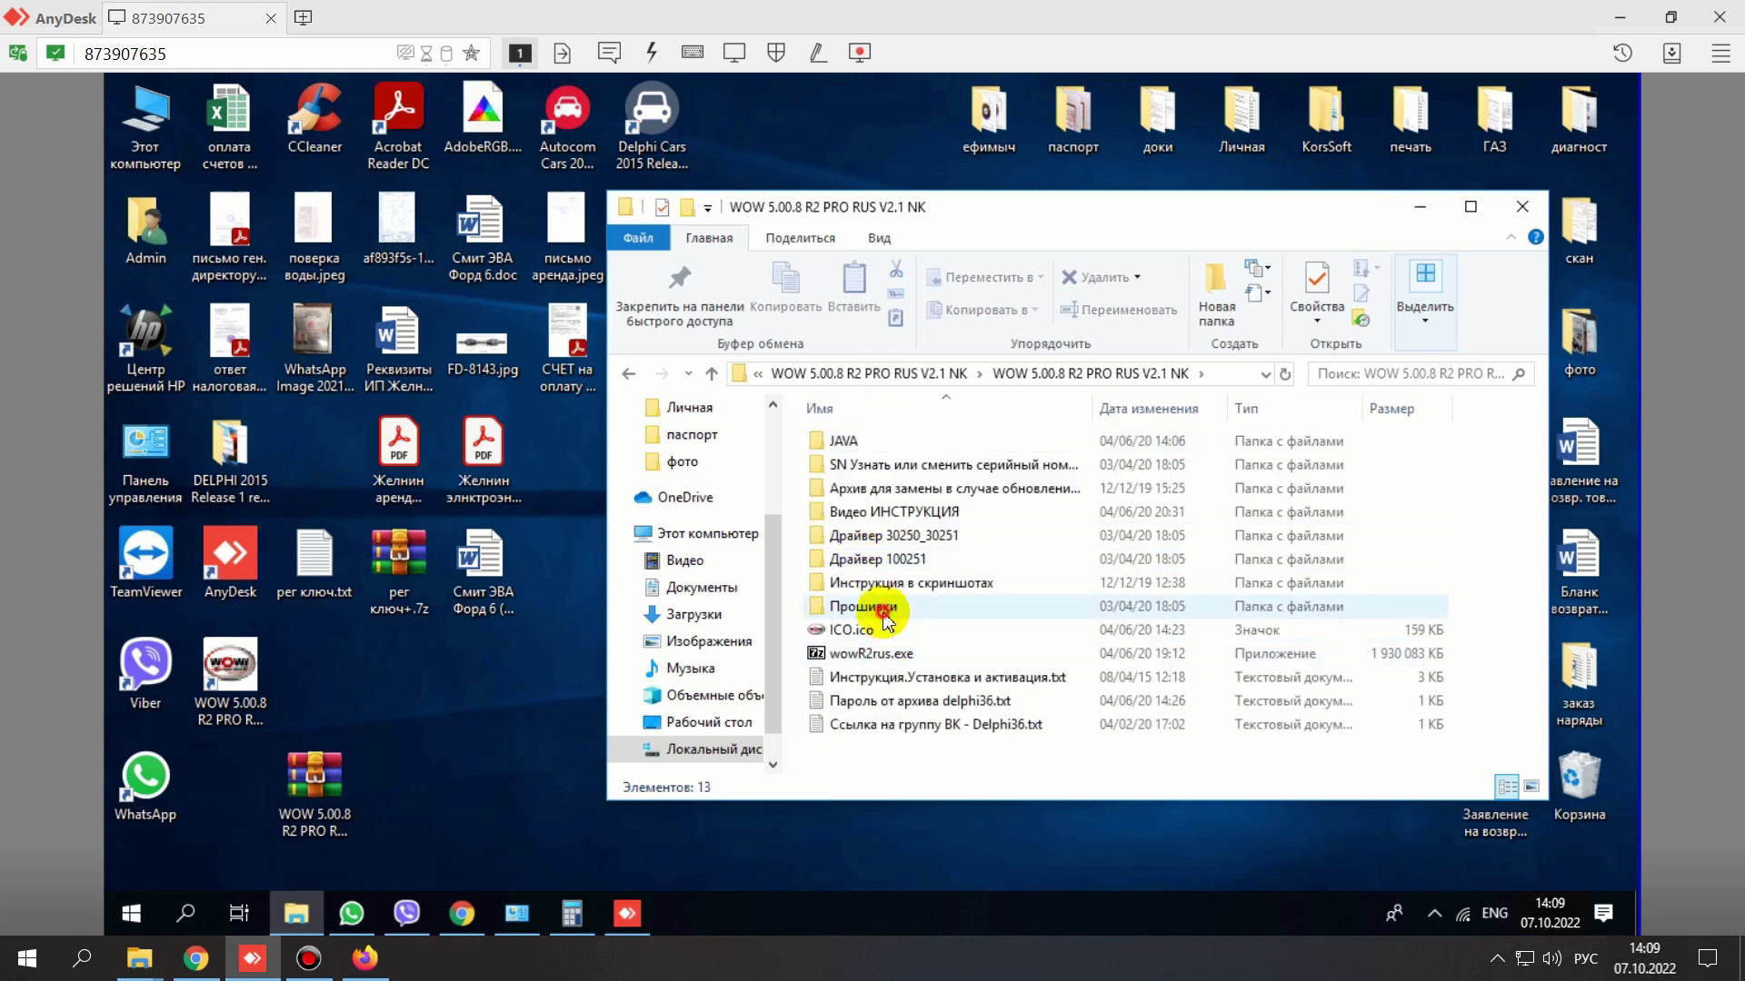
double_click(867, 606)
double_click(862, 466)
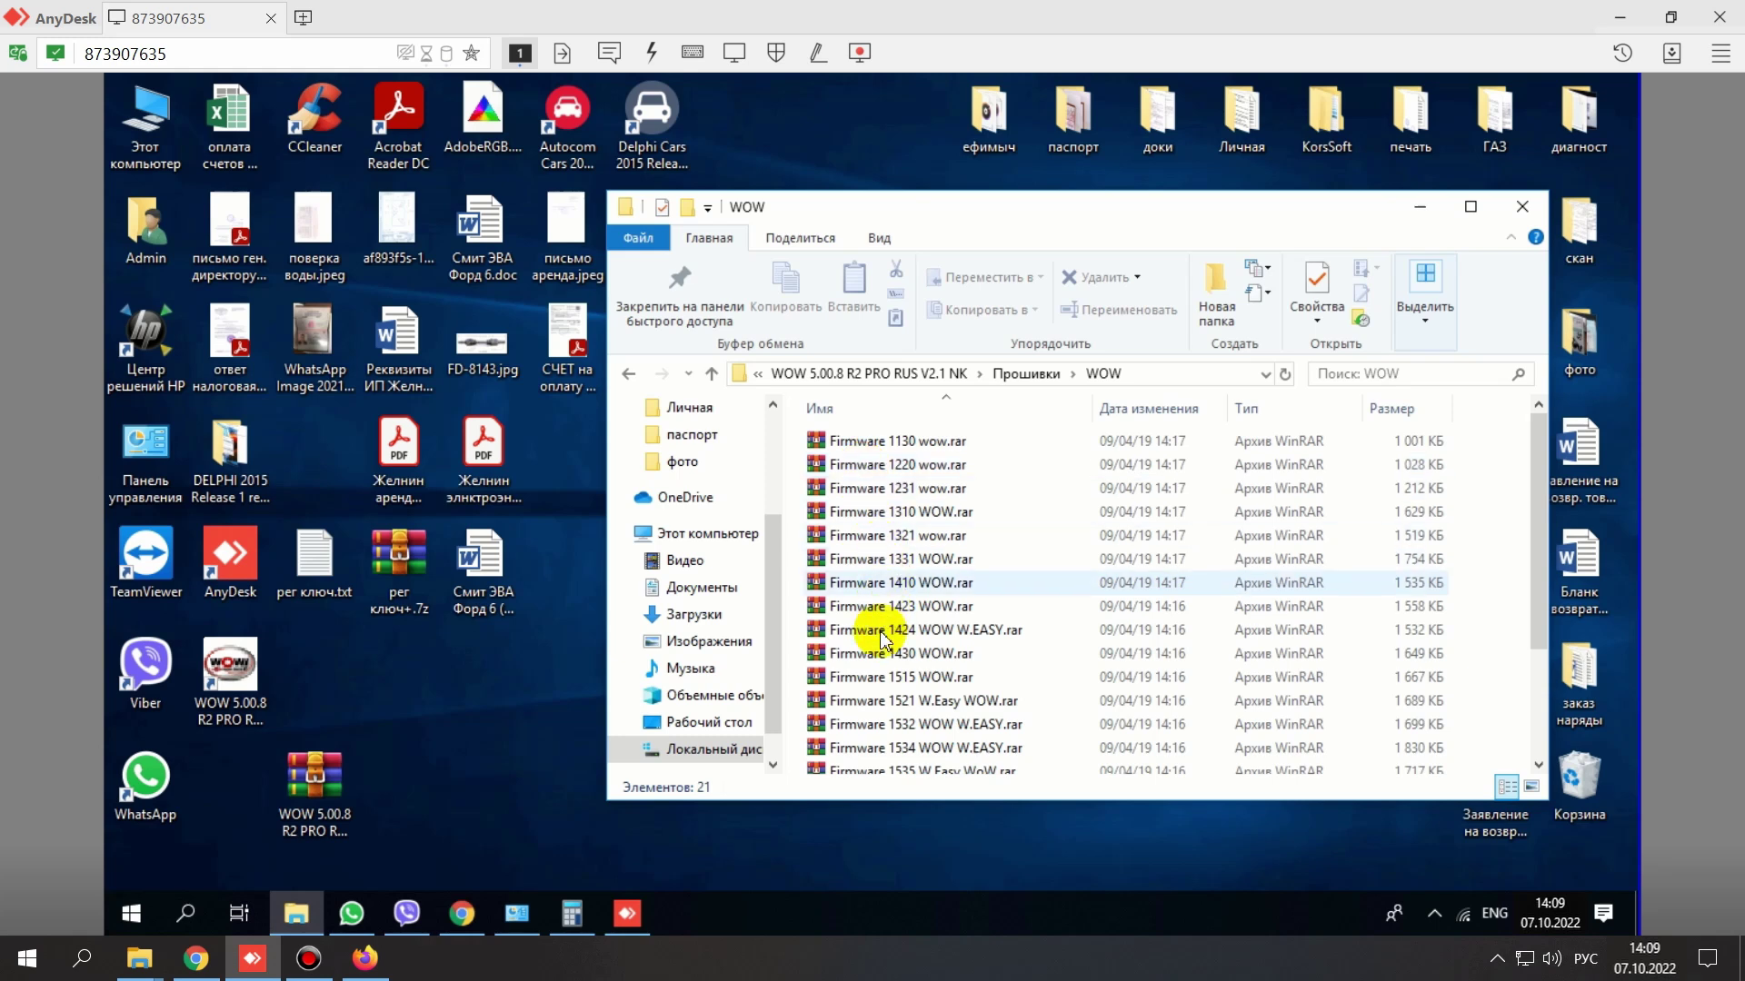
click(890, 655)
Extract Firmware 1430 WOW.rar with 7-Zip and open the extracted Firmware 1430 WOW folder.
right_click(890, 656)
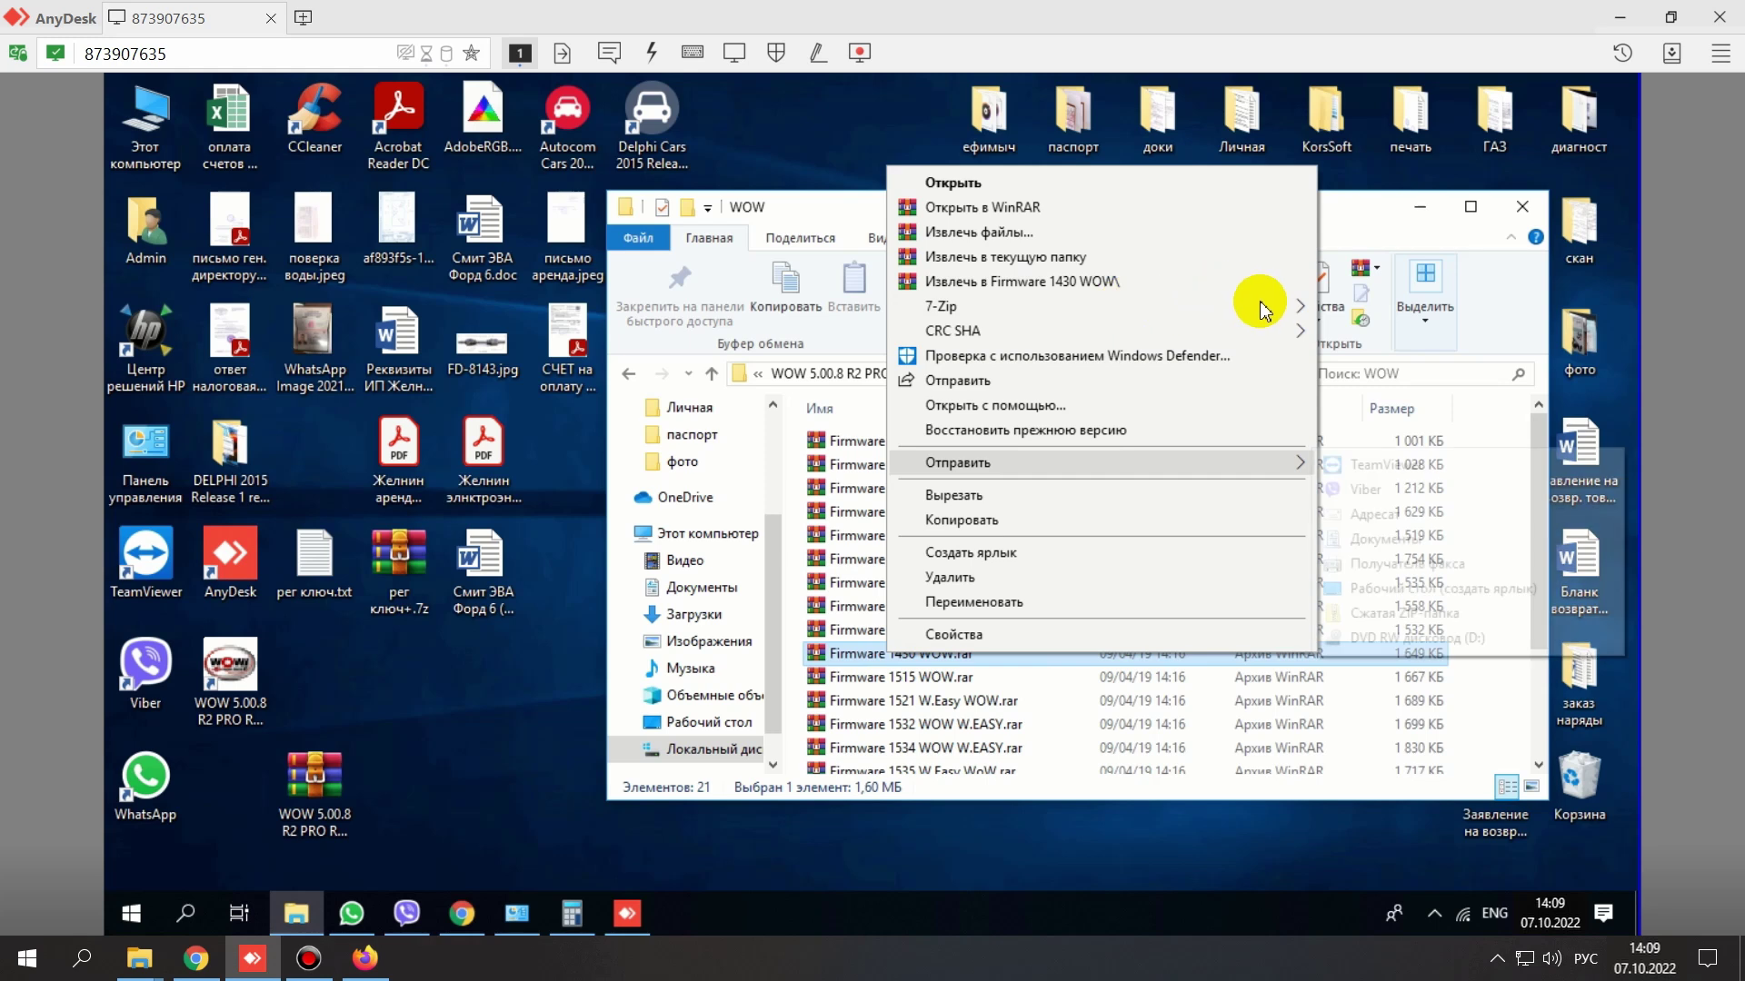
mouse_move(1263, 309)
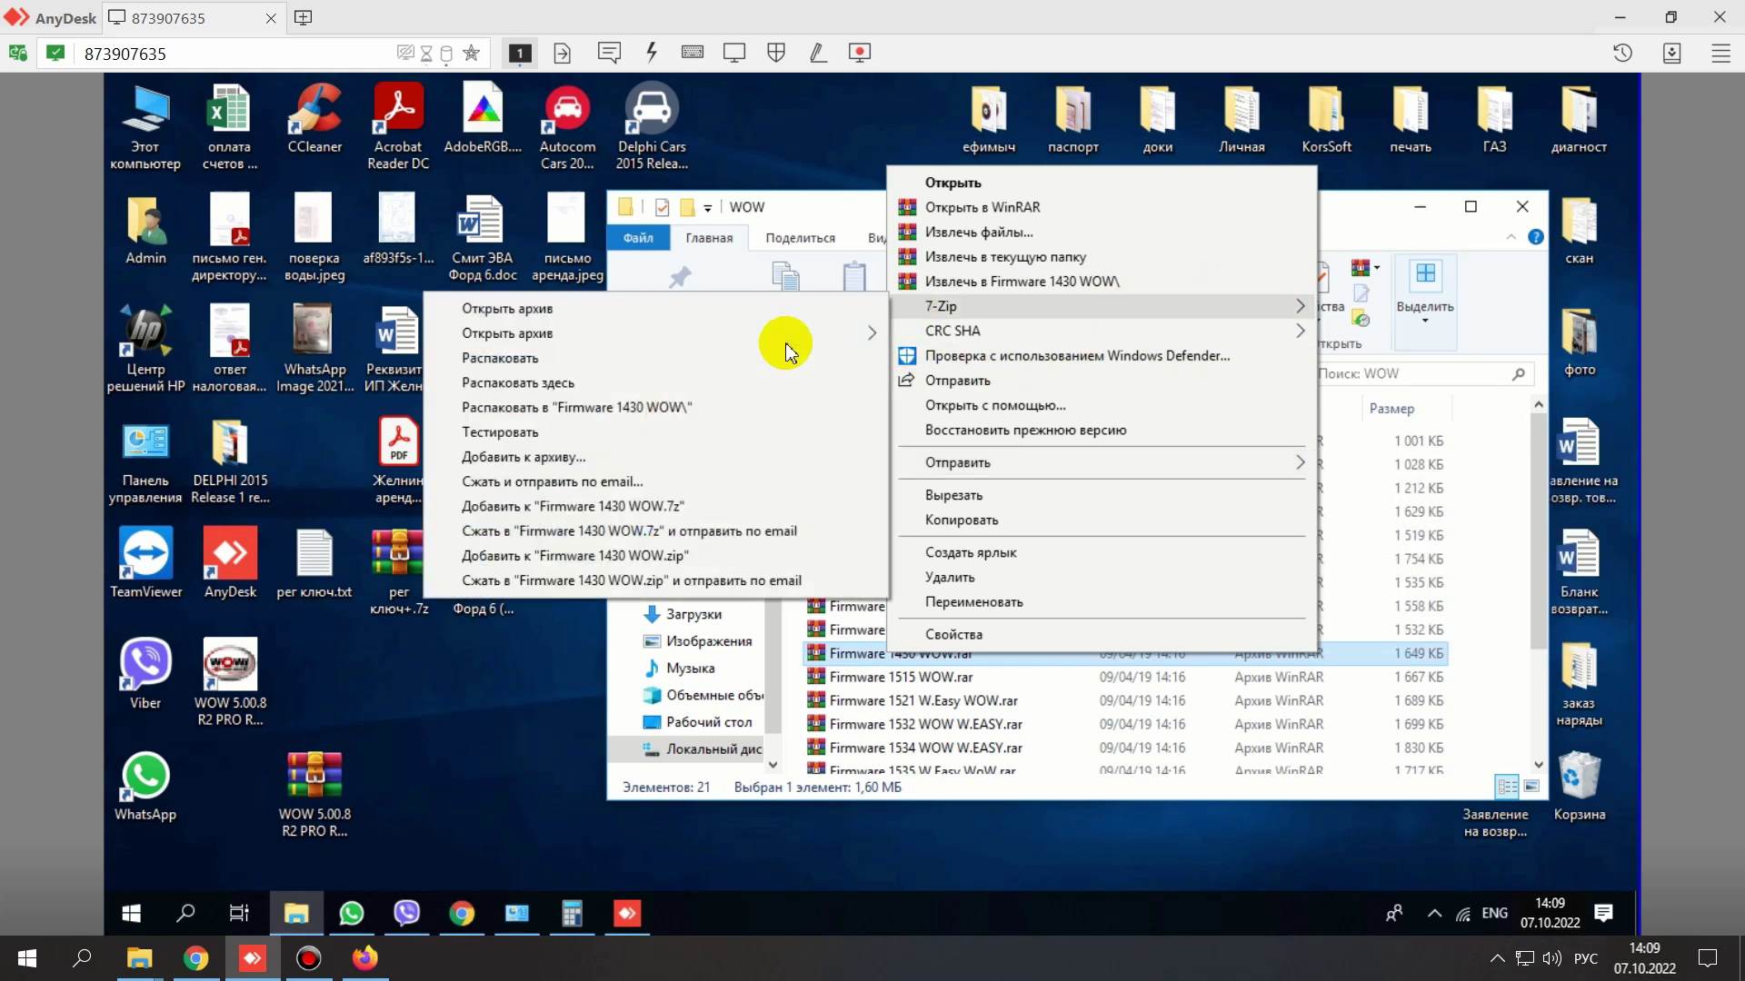
click(626, 361)
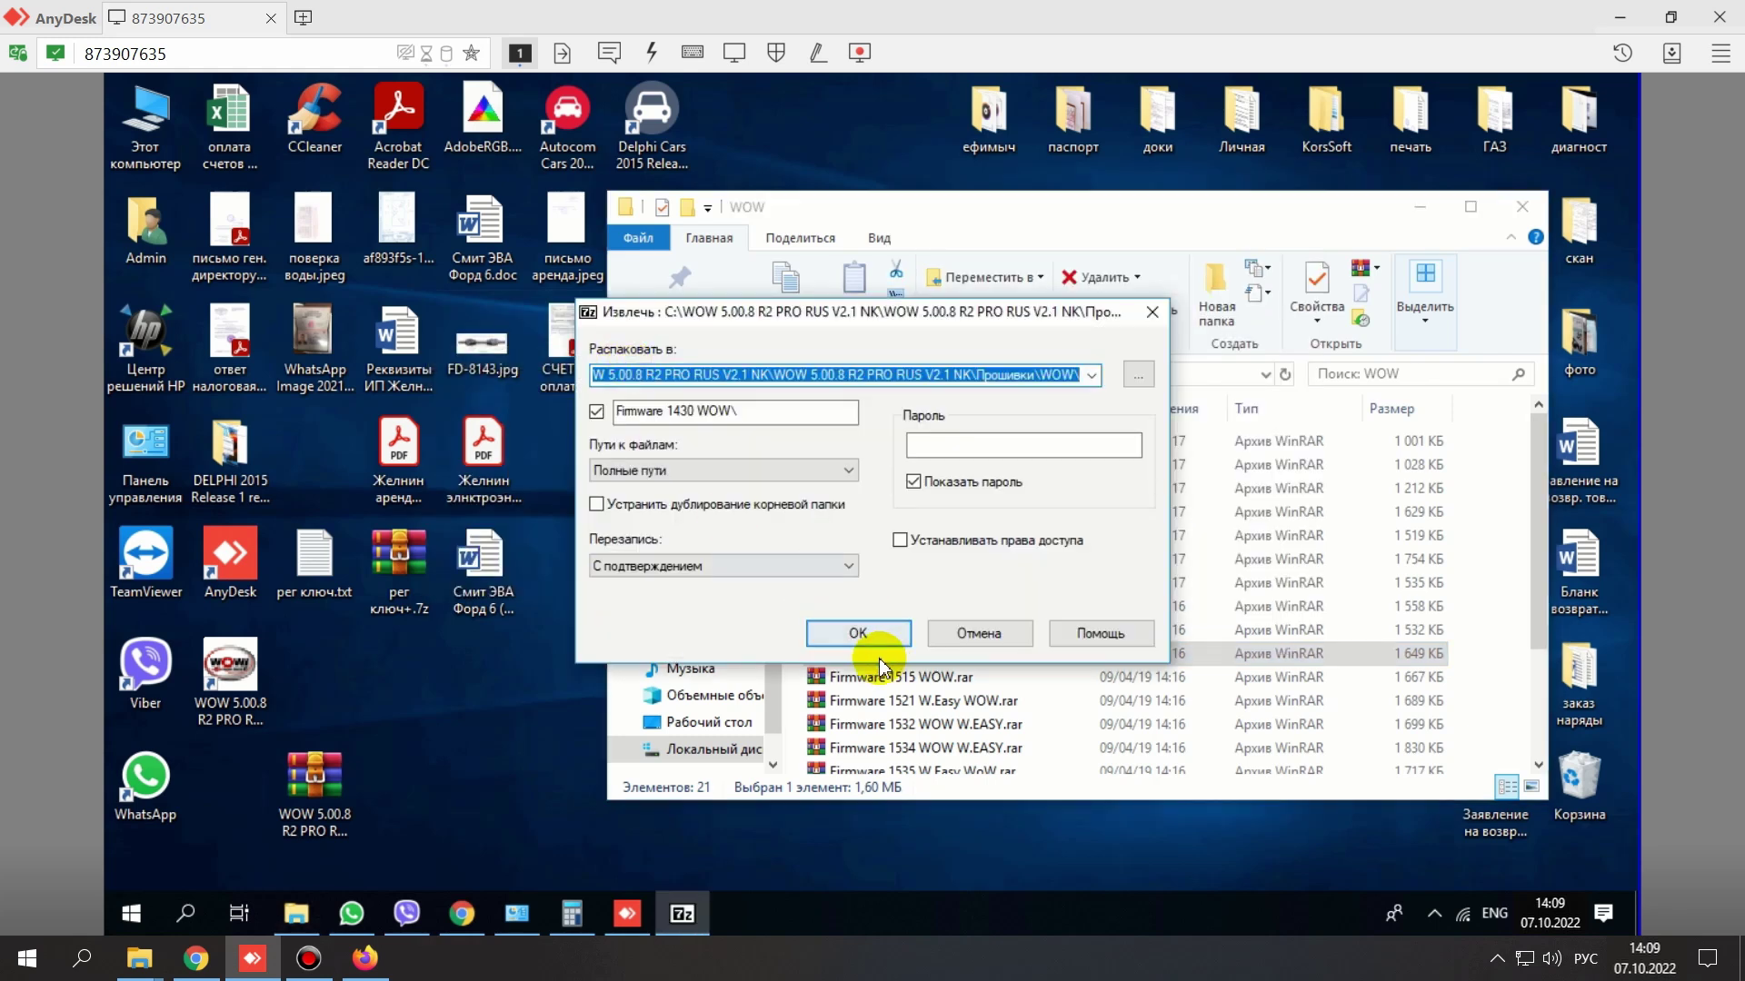
click(850, 632)
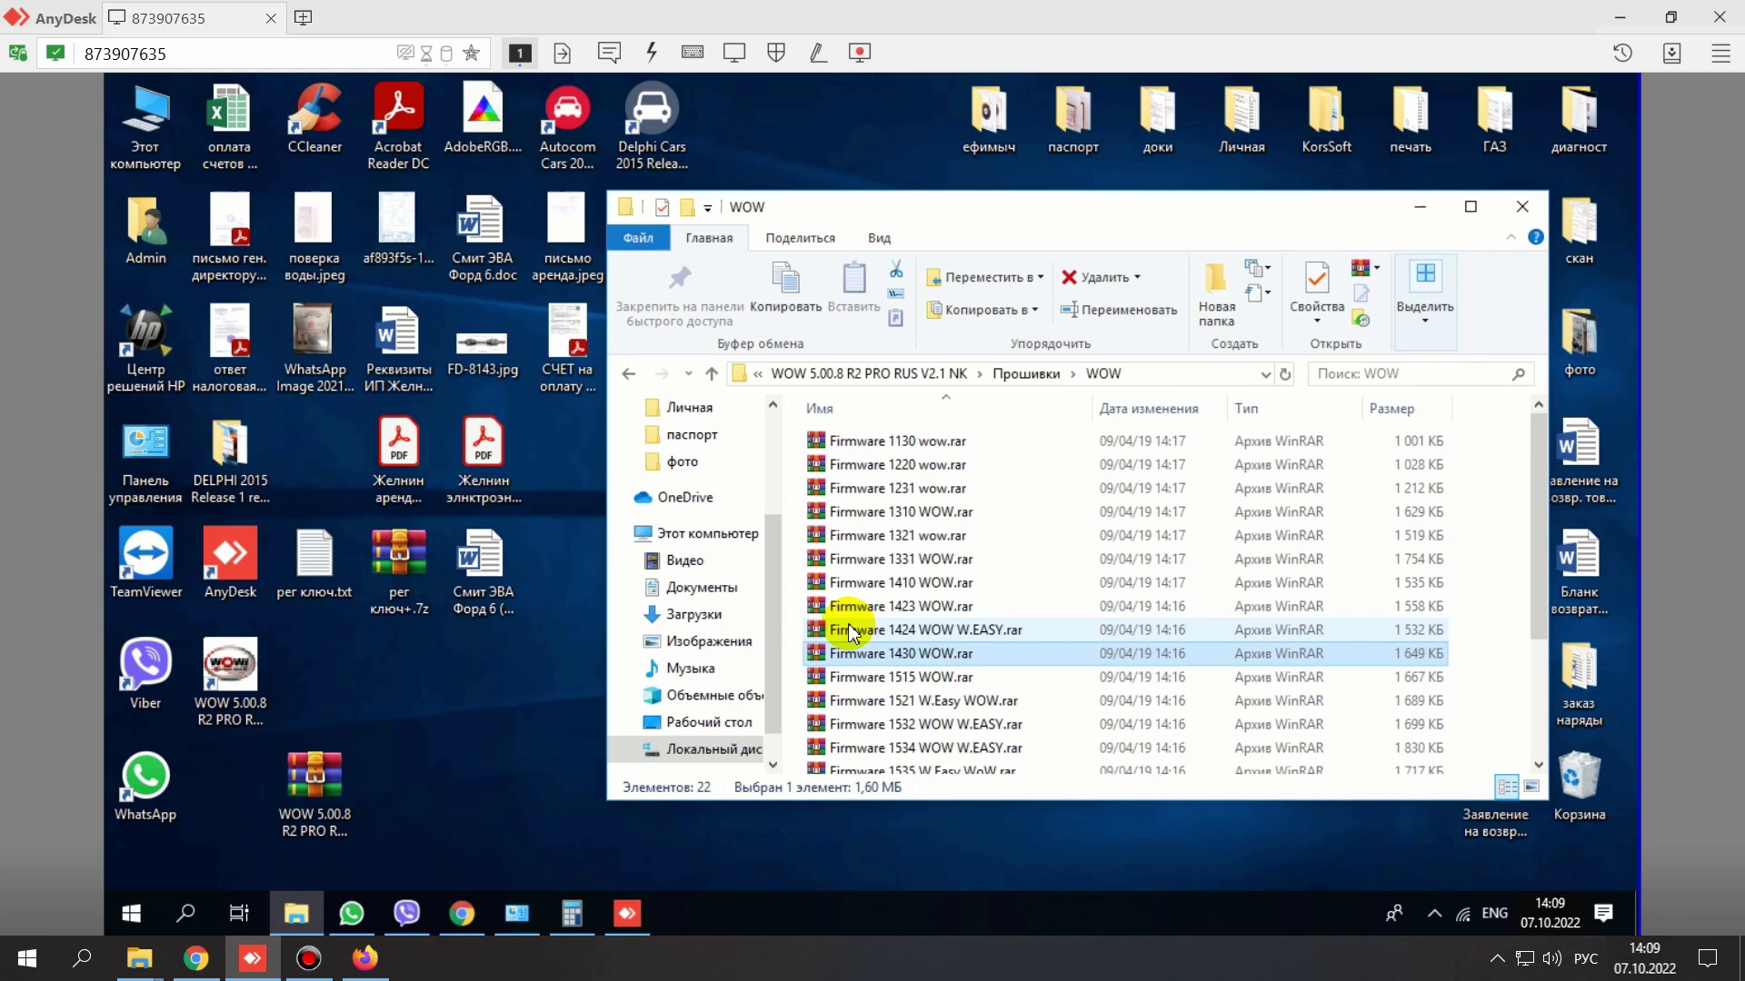
double_click(907, 441)
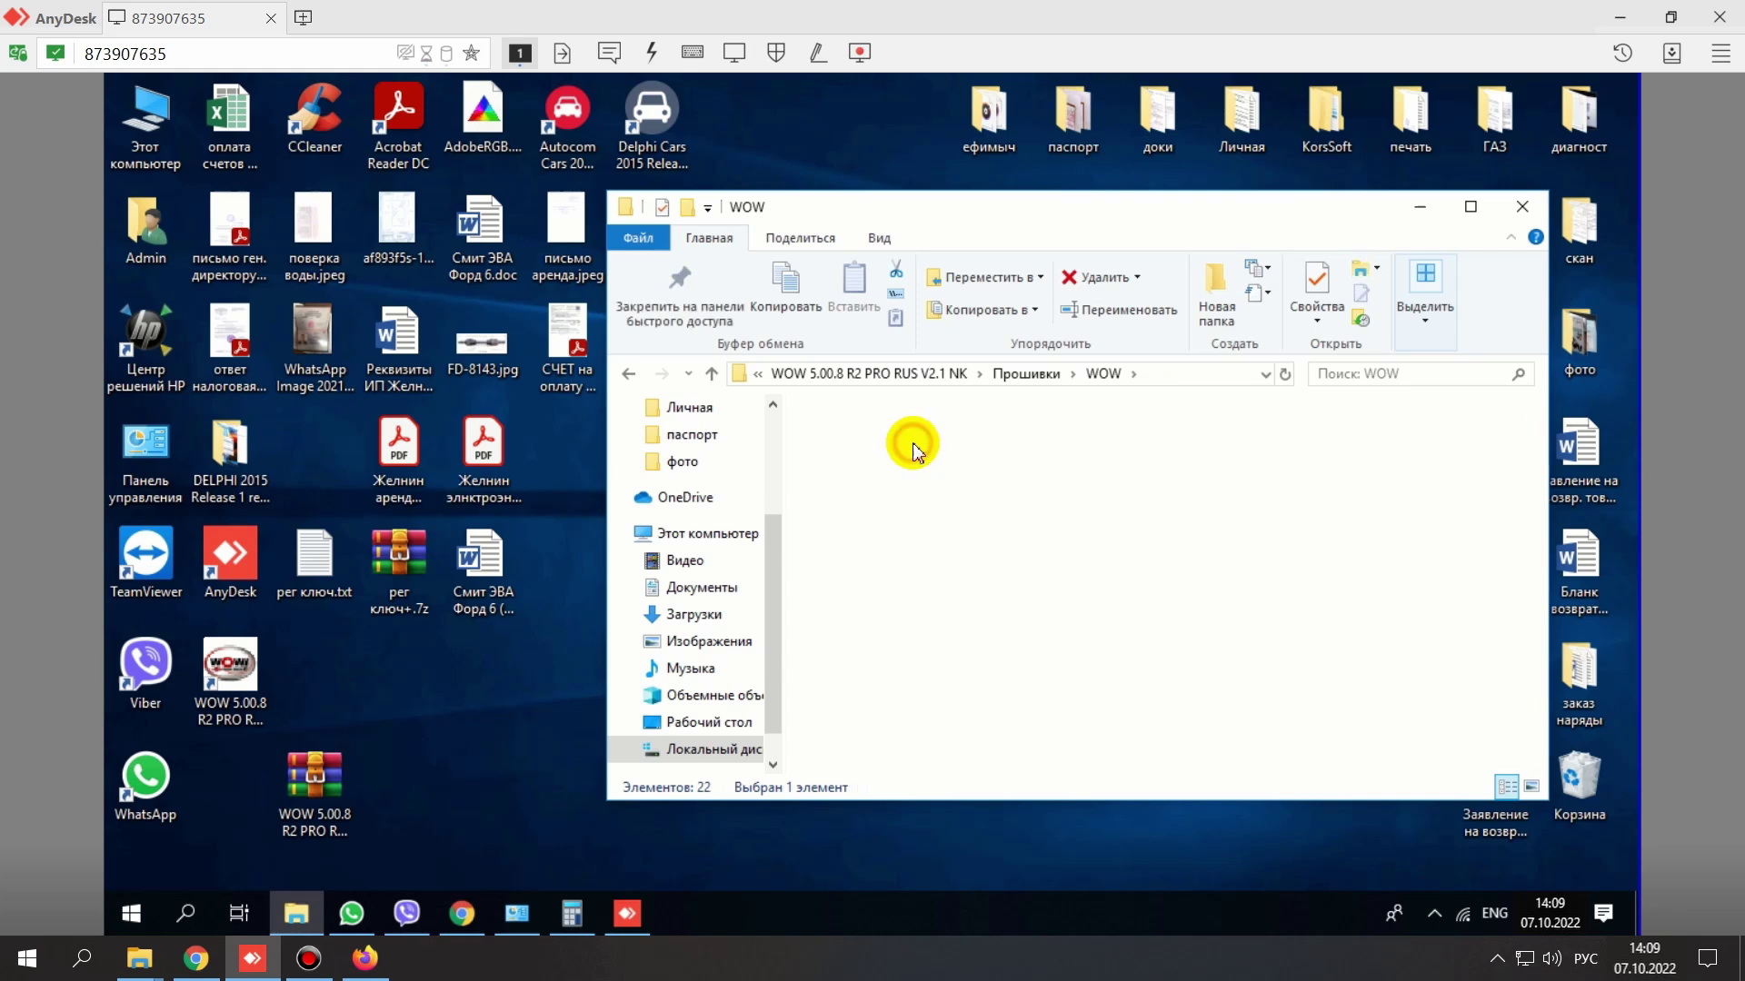
double_click(911, 443)
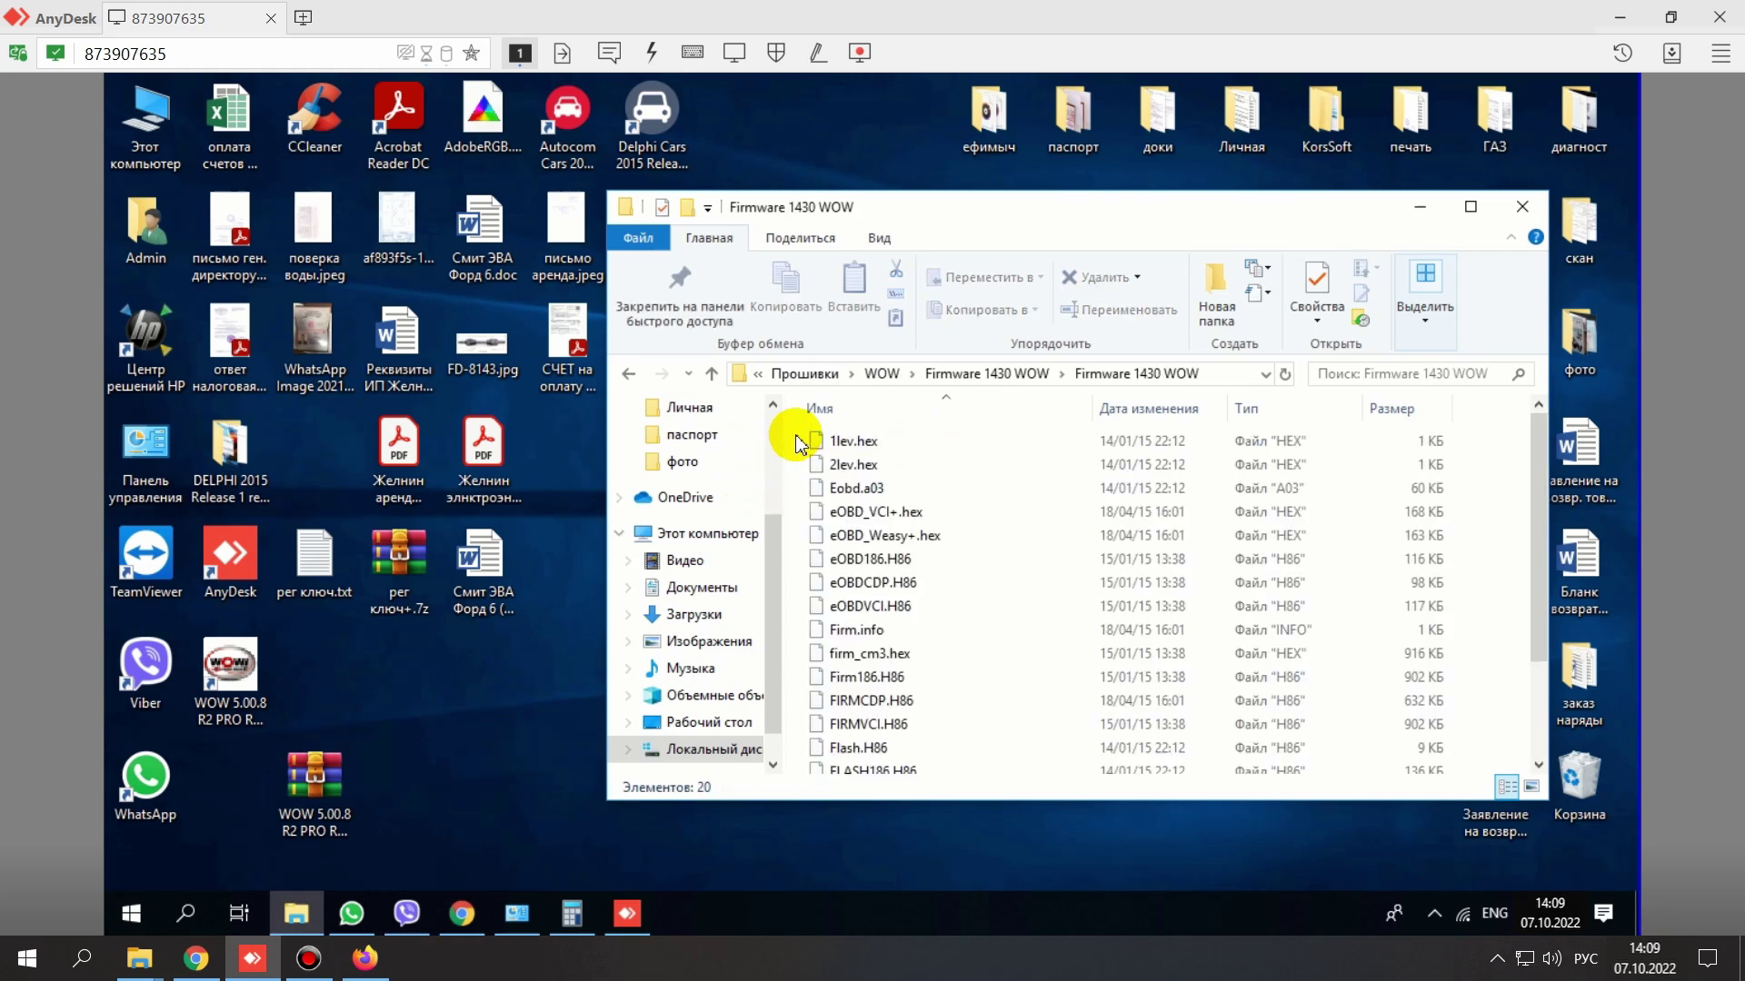
Copy all 20 firmware files and navigate back up to the root of drive C:.
drag(965, 774, 1013, 781)
scroll(913, 586, up, 2)
scroll(907, 572, down, 2)
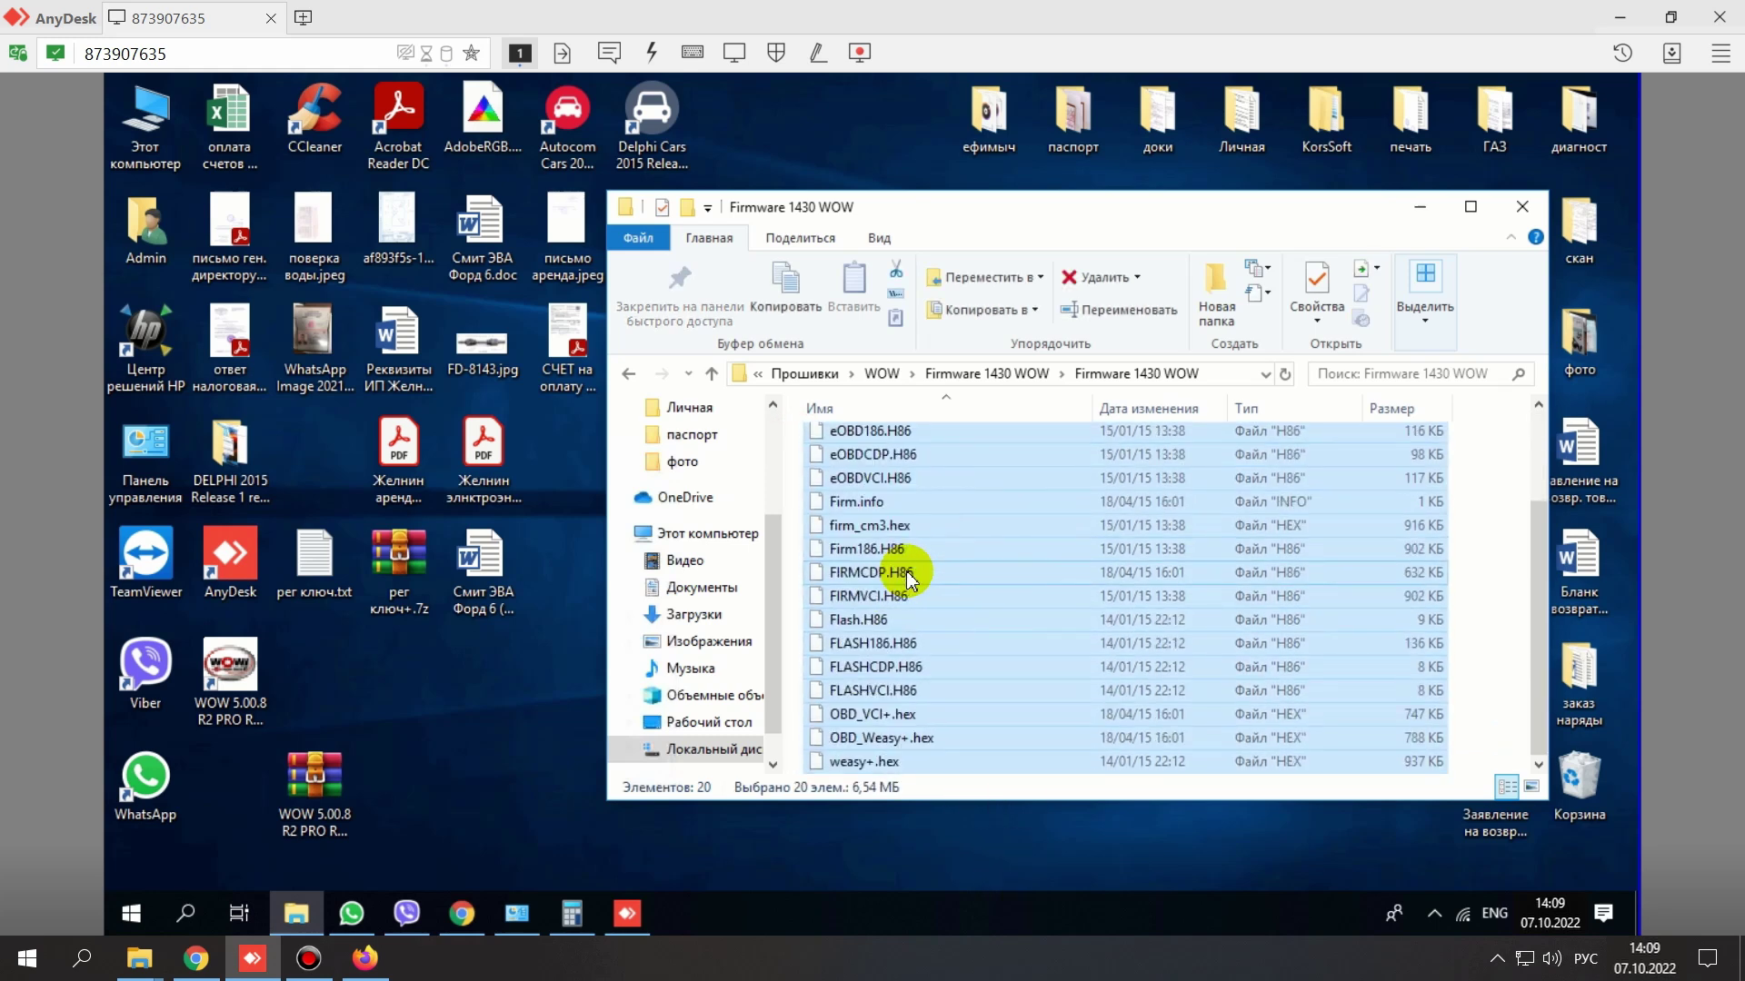
scroll(900, 571, up, 2)
right_click(895, 570)
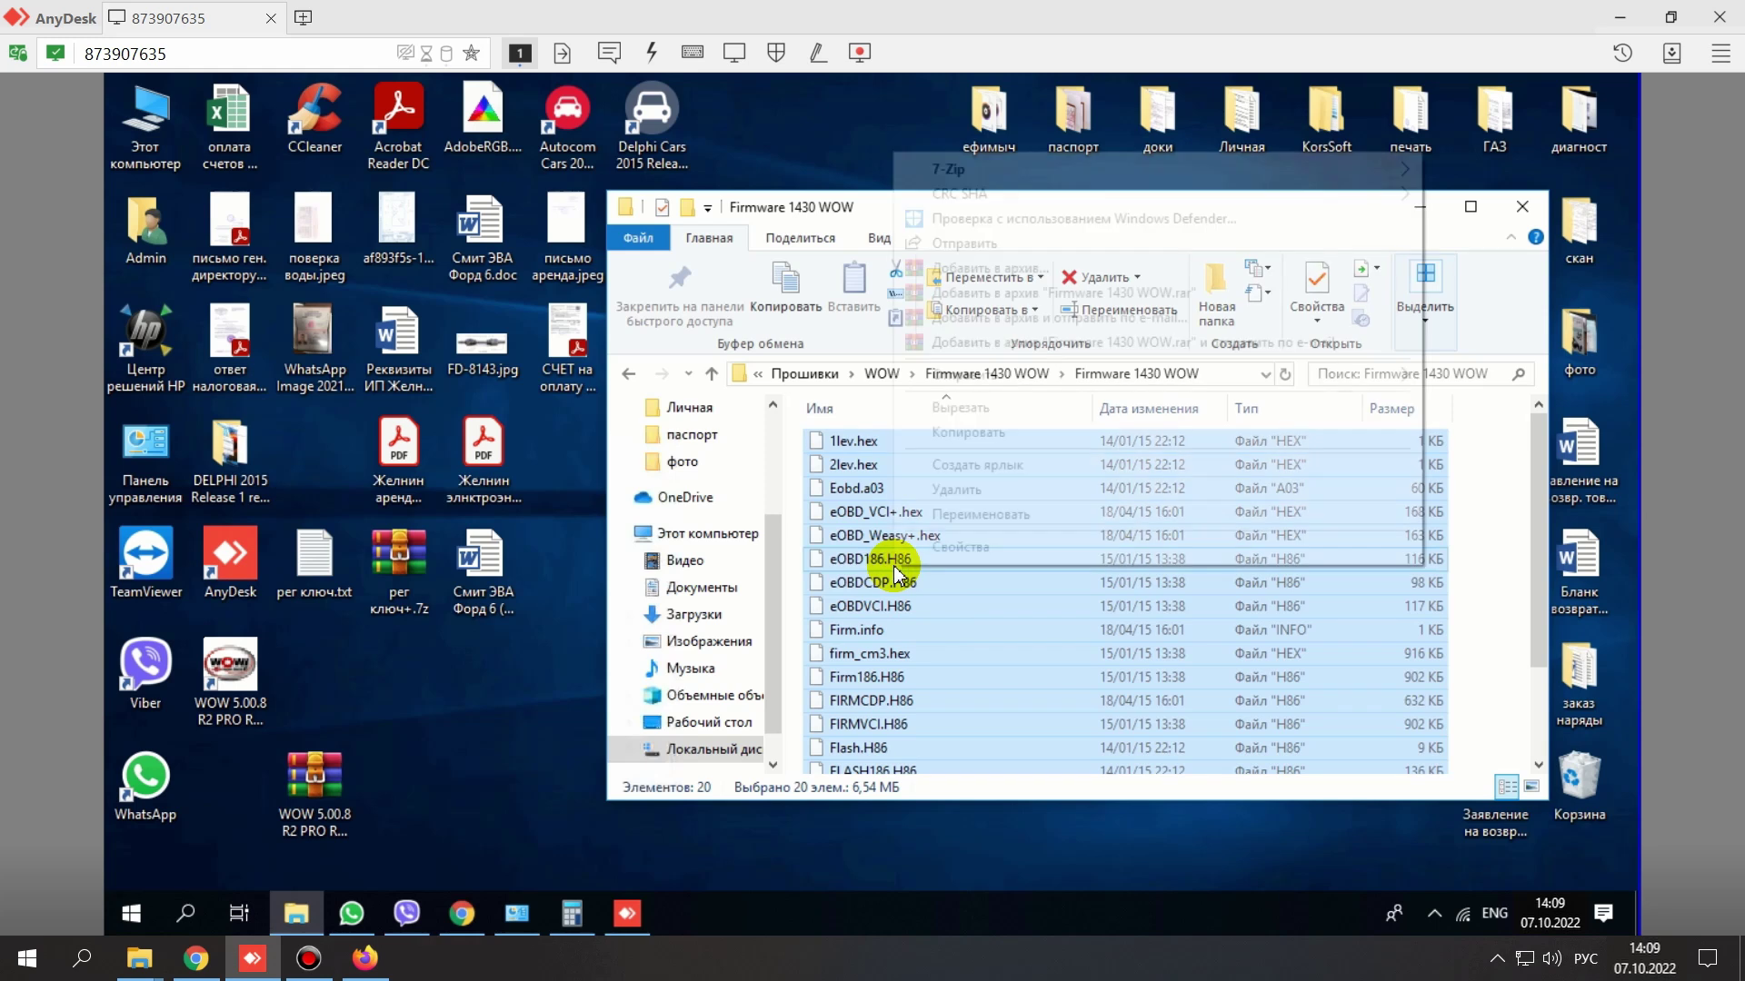
click(951, 434)
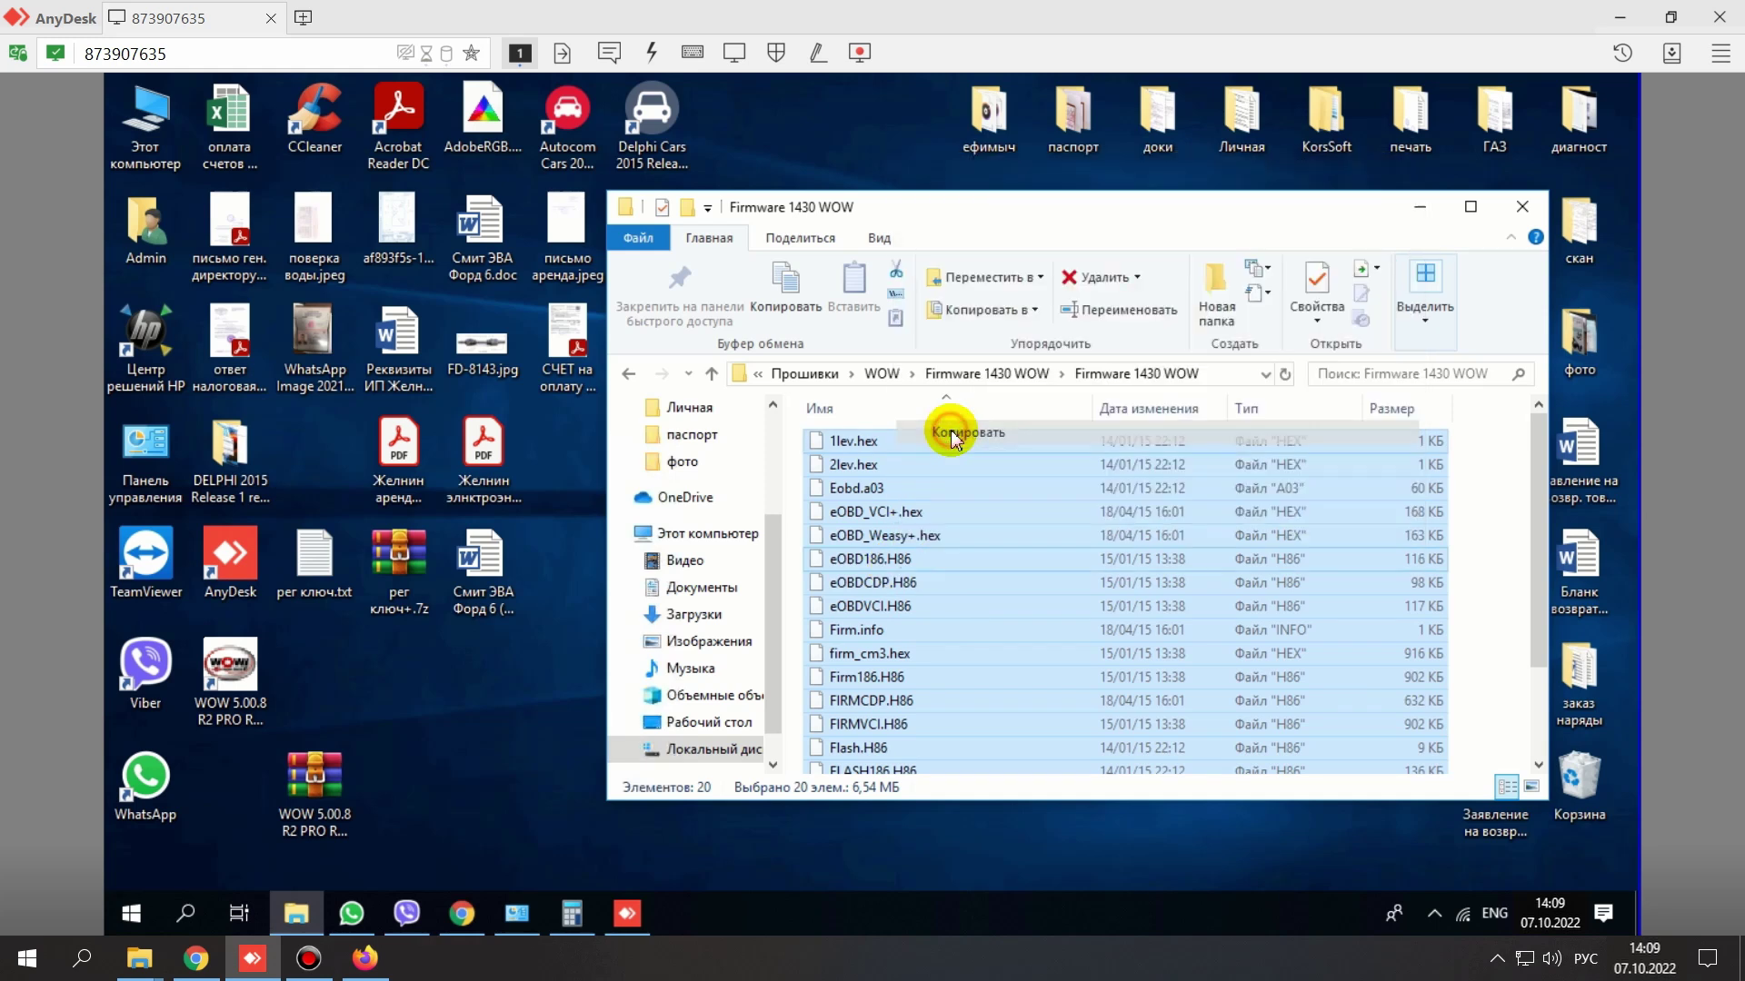
click(800, 374)
click(808, 375)
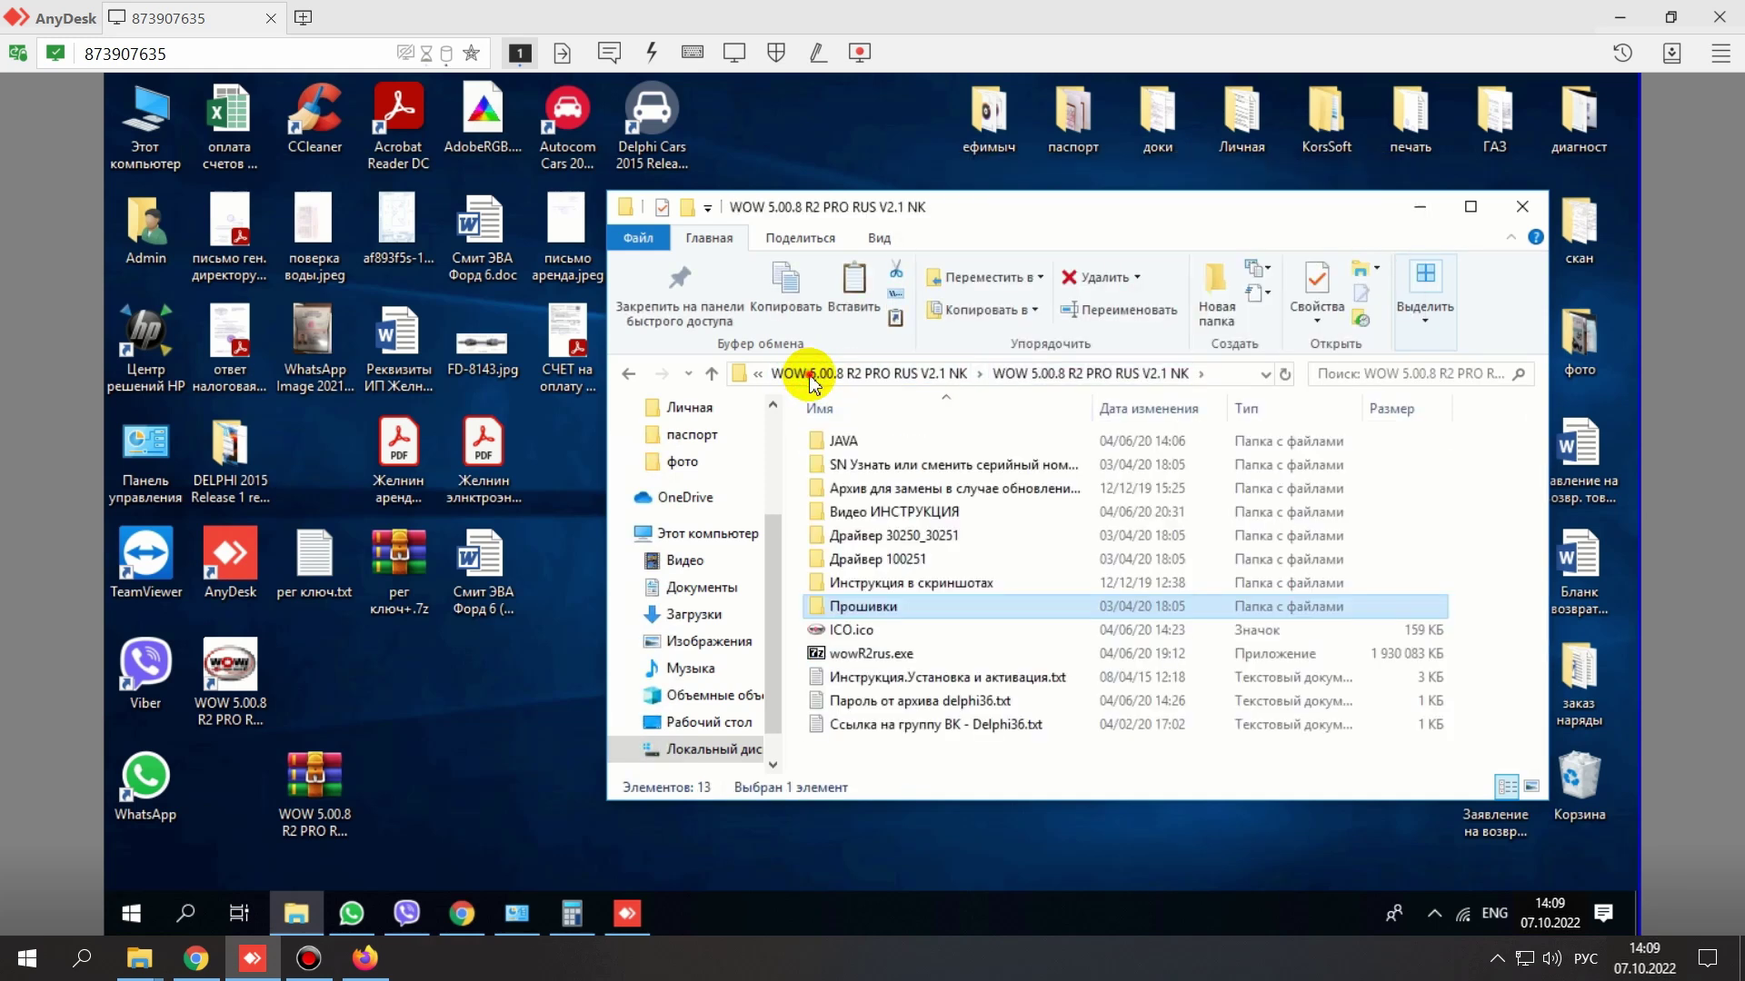
click(809, 375)
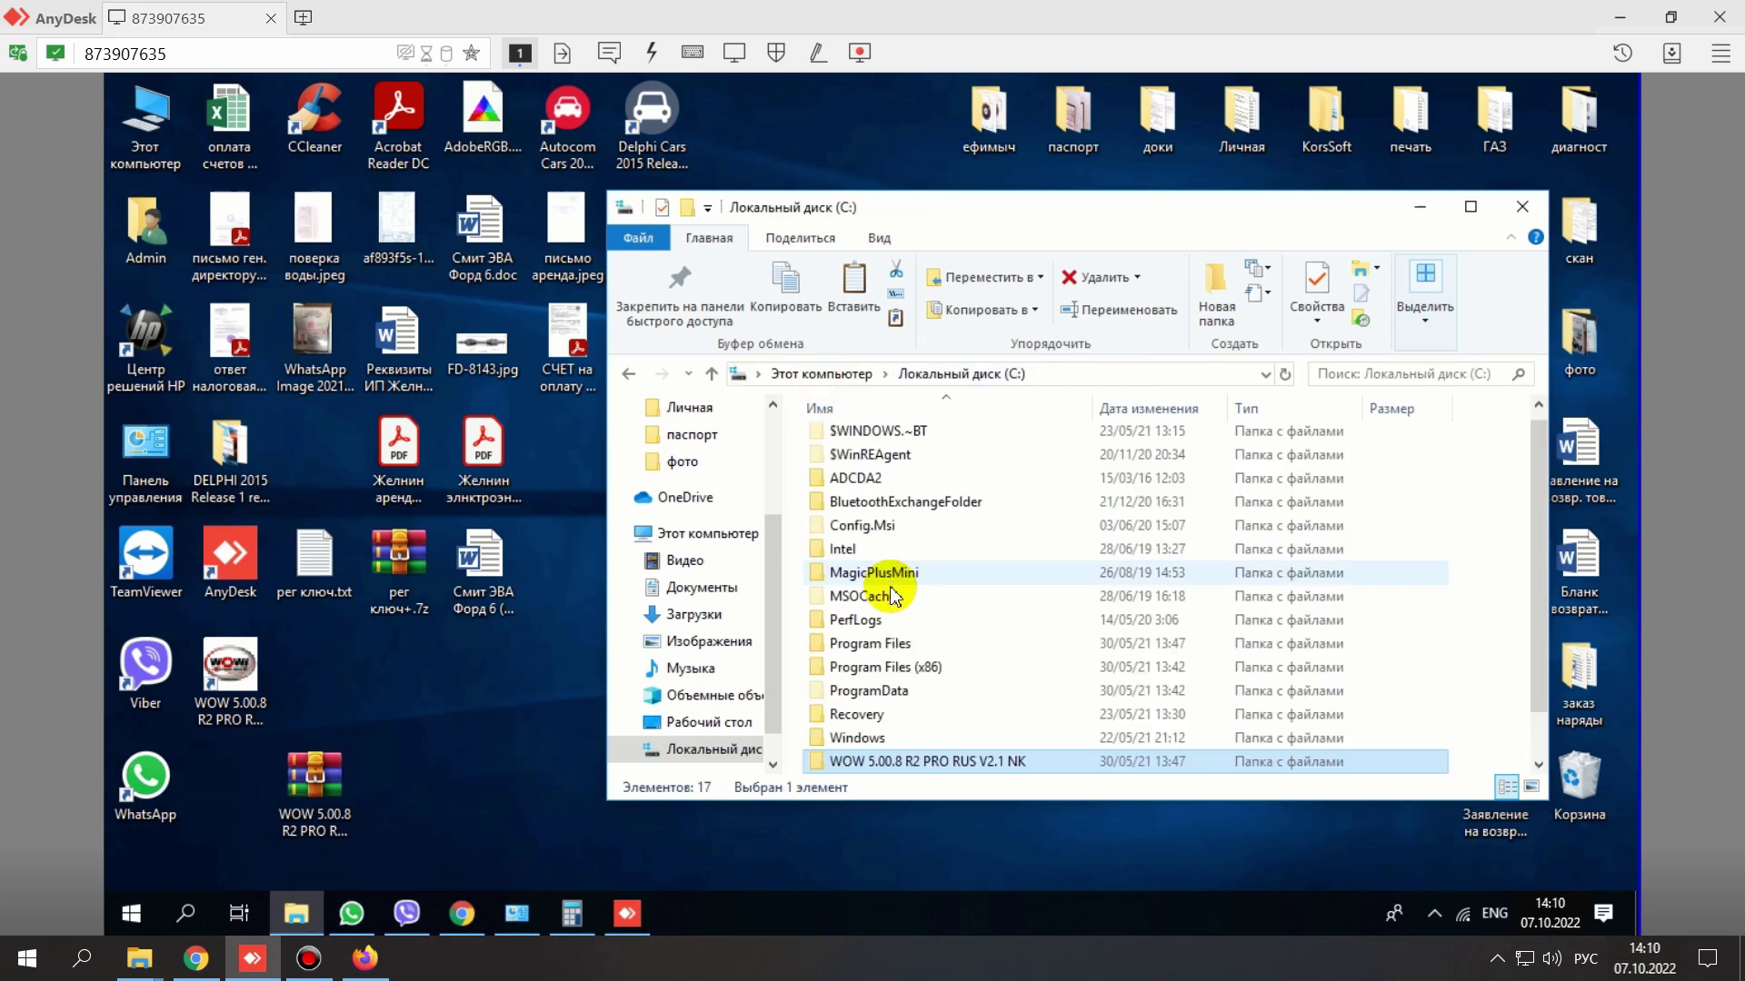
Open the C:\wowR2rus\ac_diagnosis_module\firmware folder.
scroll(863, 591, down, 1)
double_click(871, 739)
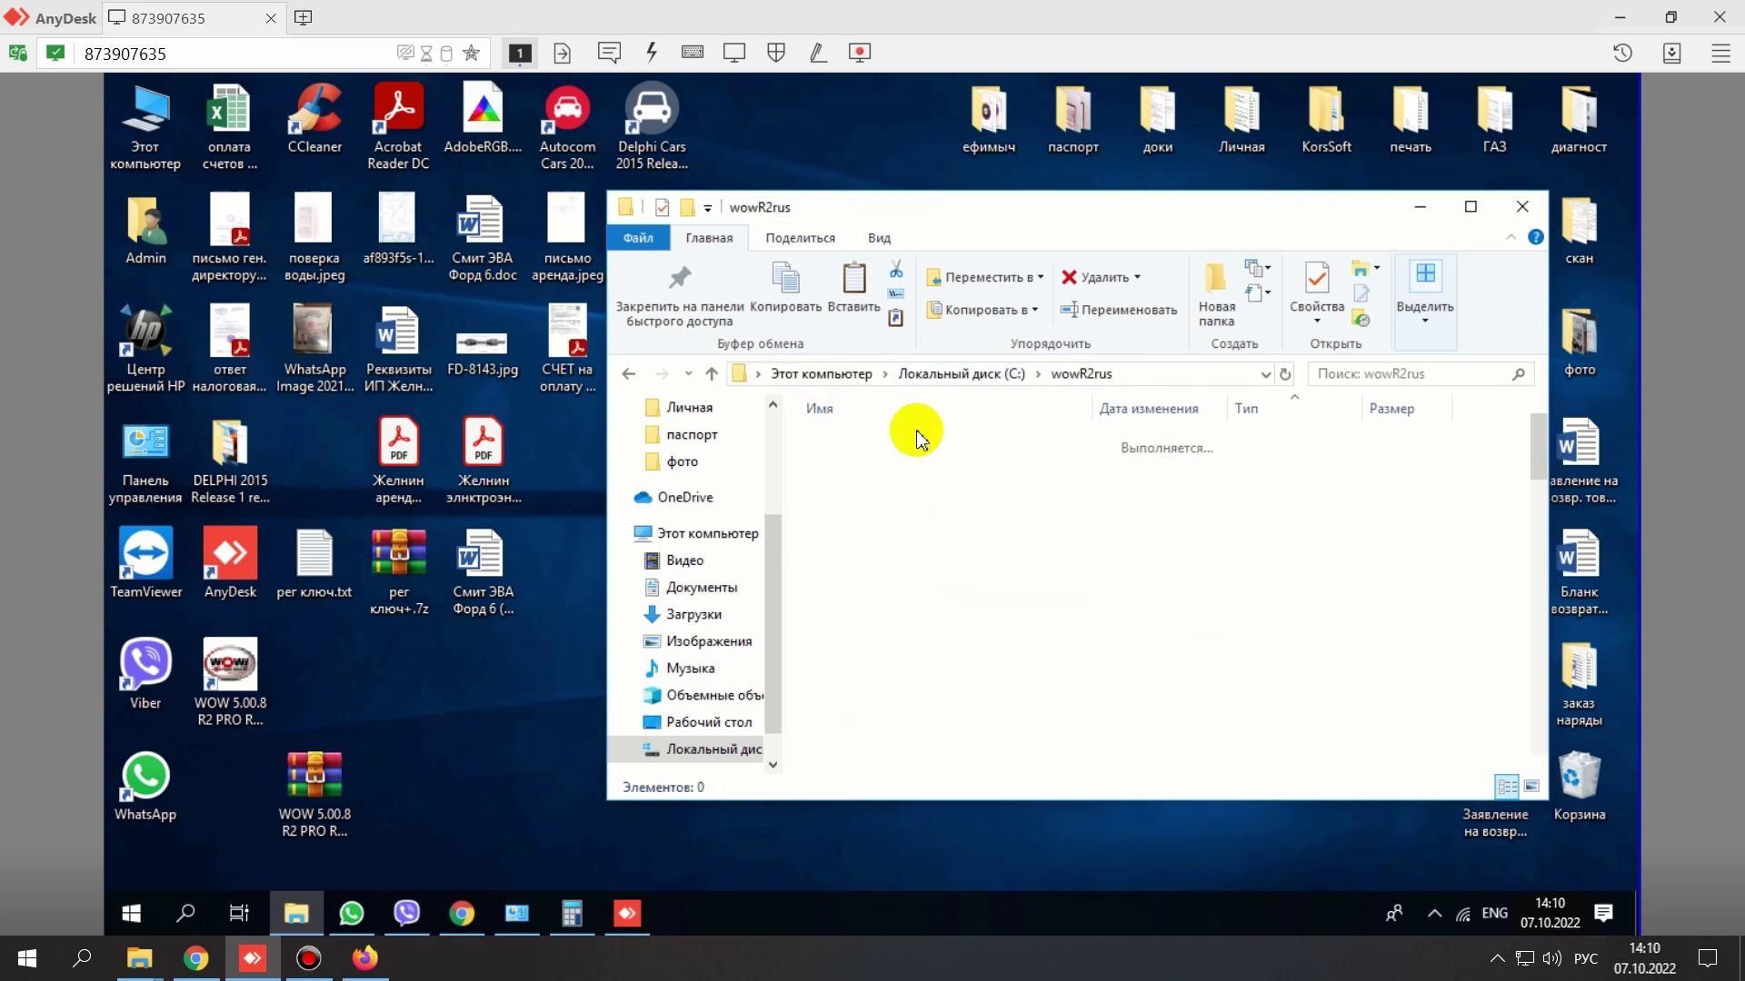
double_click(886, 441)
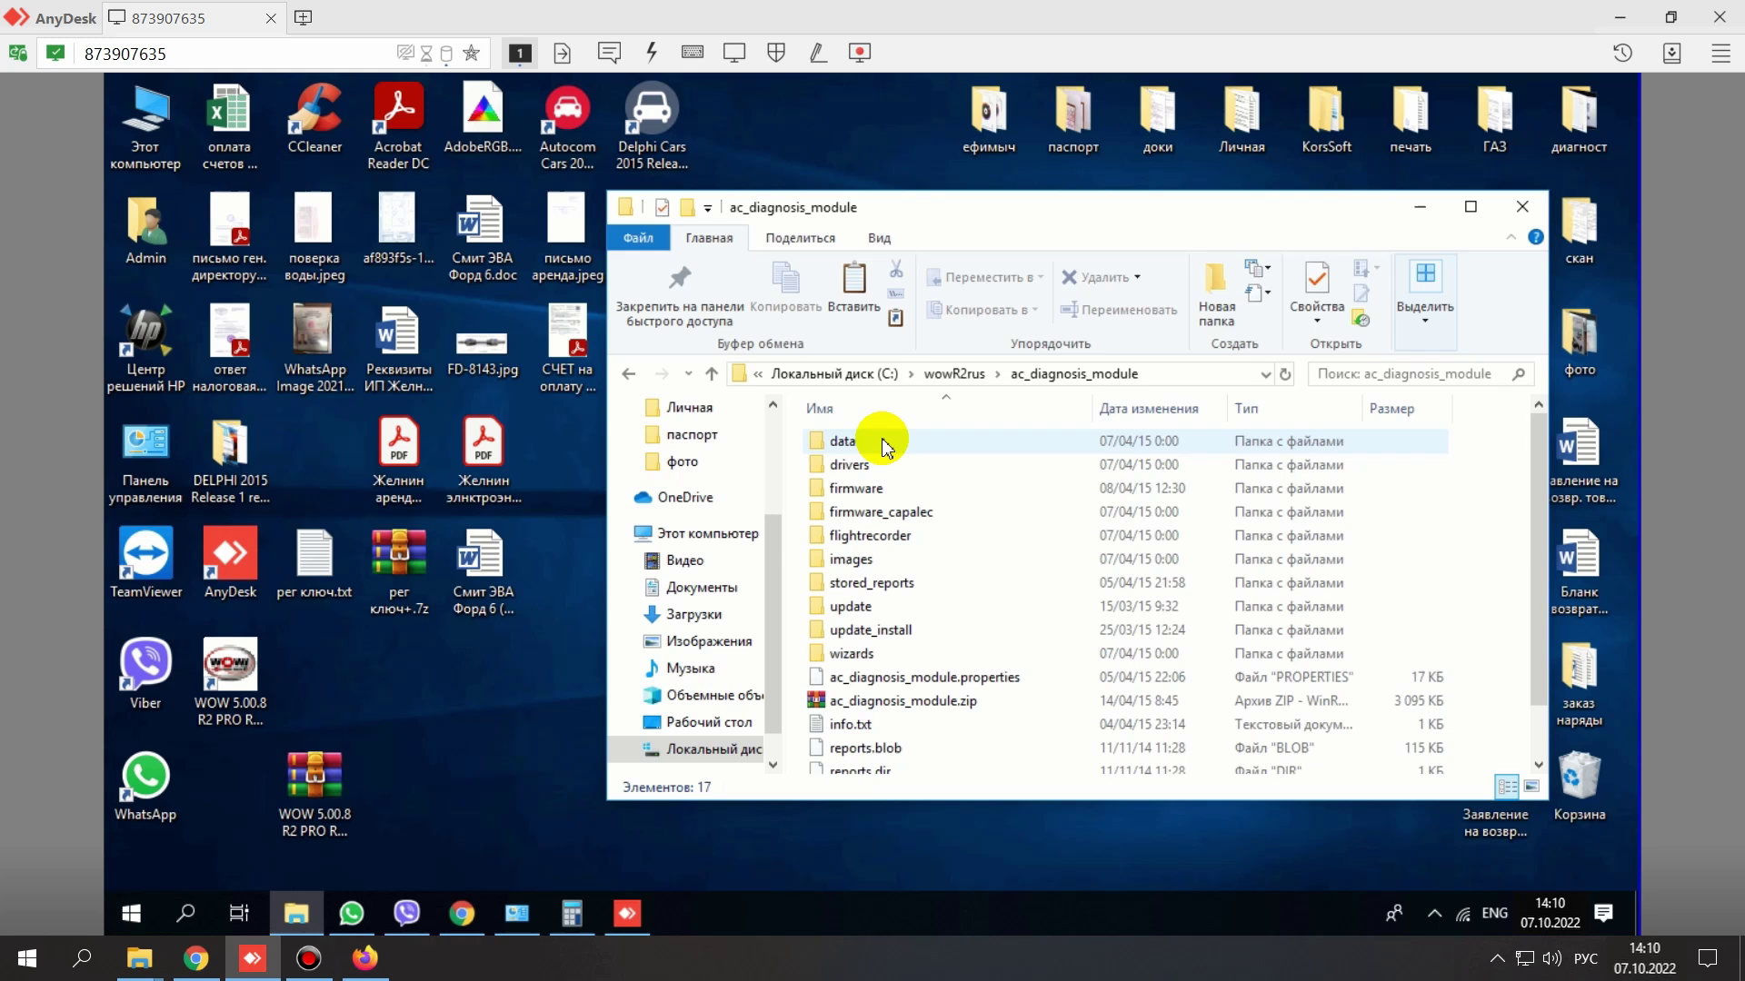
double_click(854, 488)
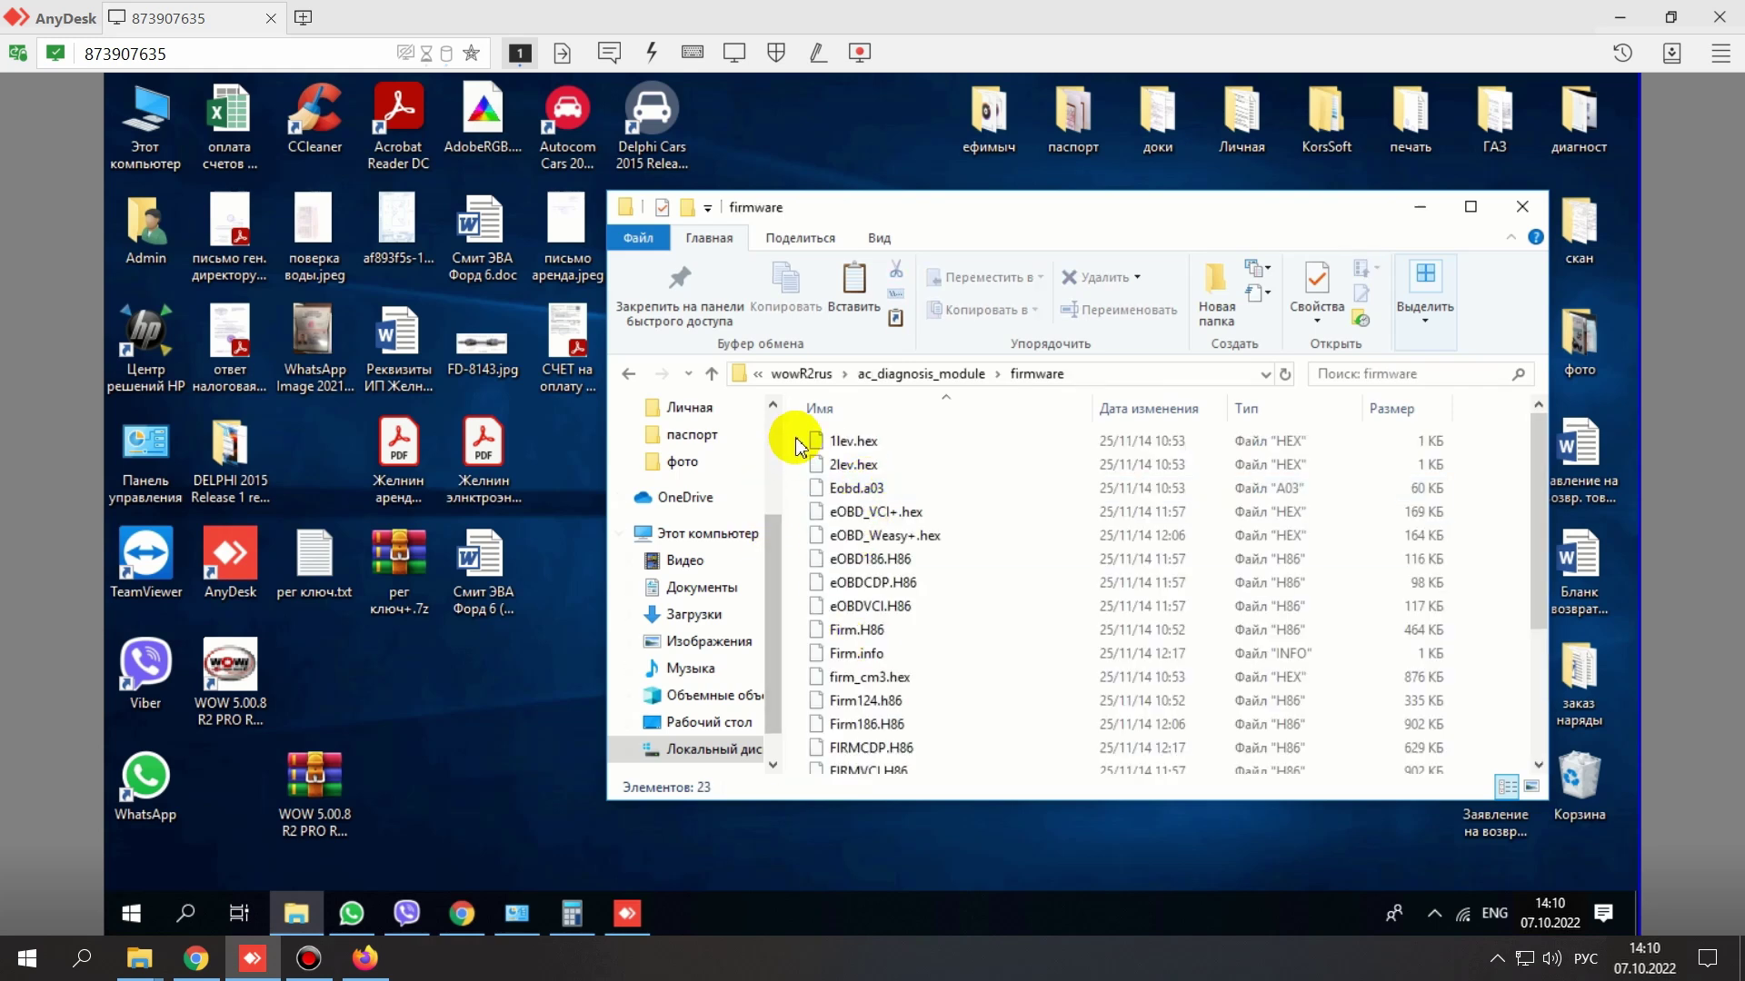
Delete its 23 old files, paste the 20 copied firmware files, and open This PC.
drag(799, 439, 1107, 968)
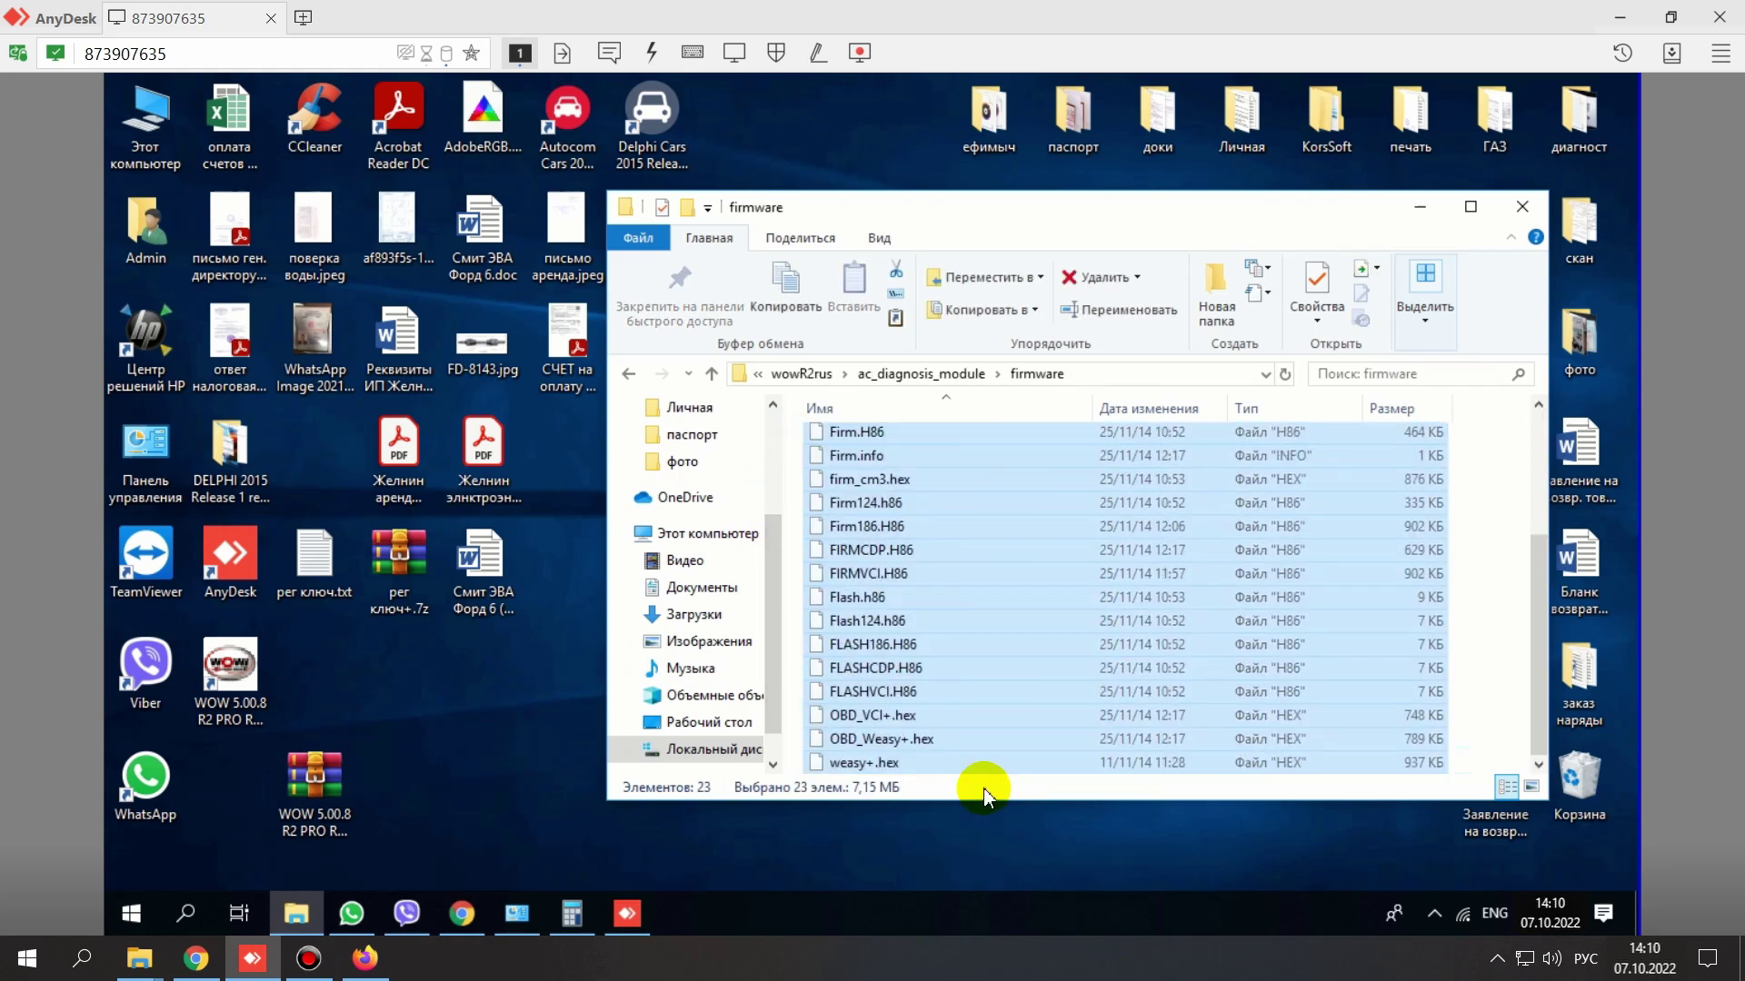
key(Delete)
right_click(904, 616)
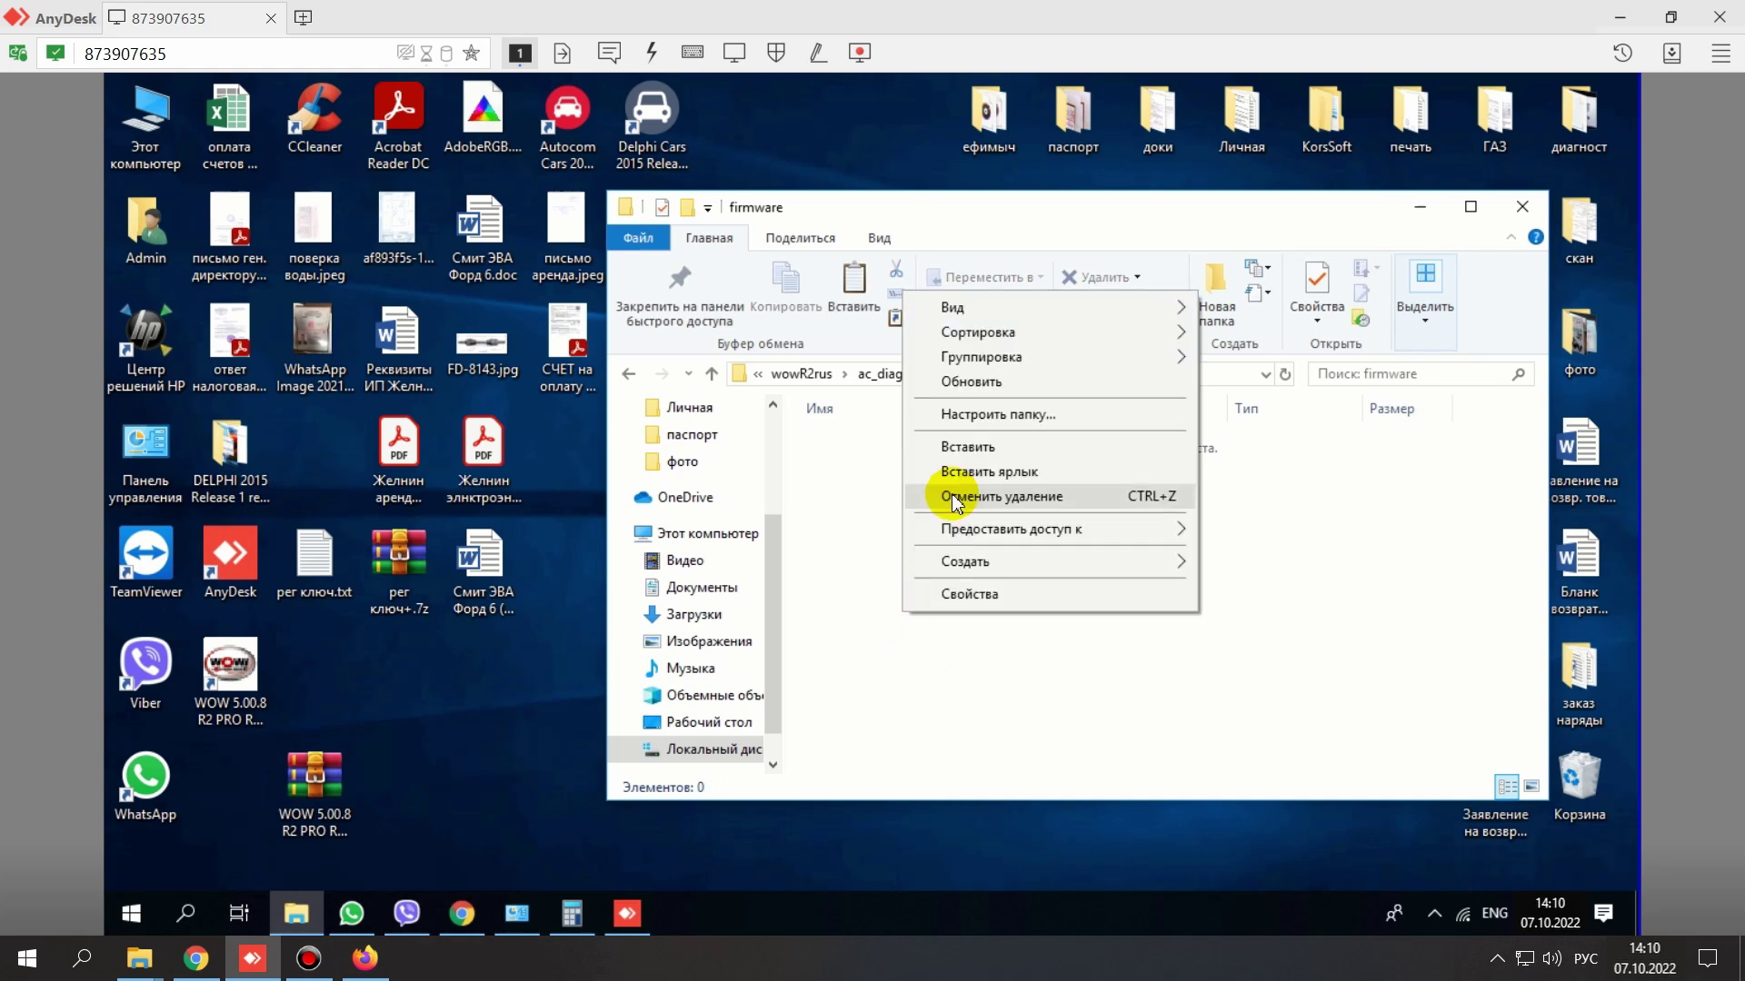
click(958, 448)
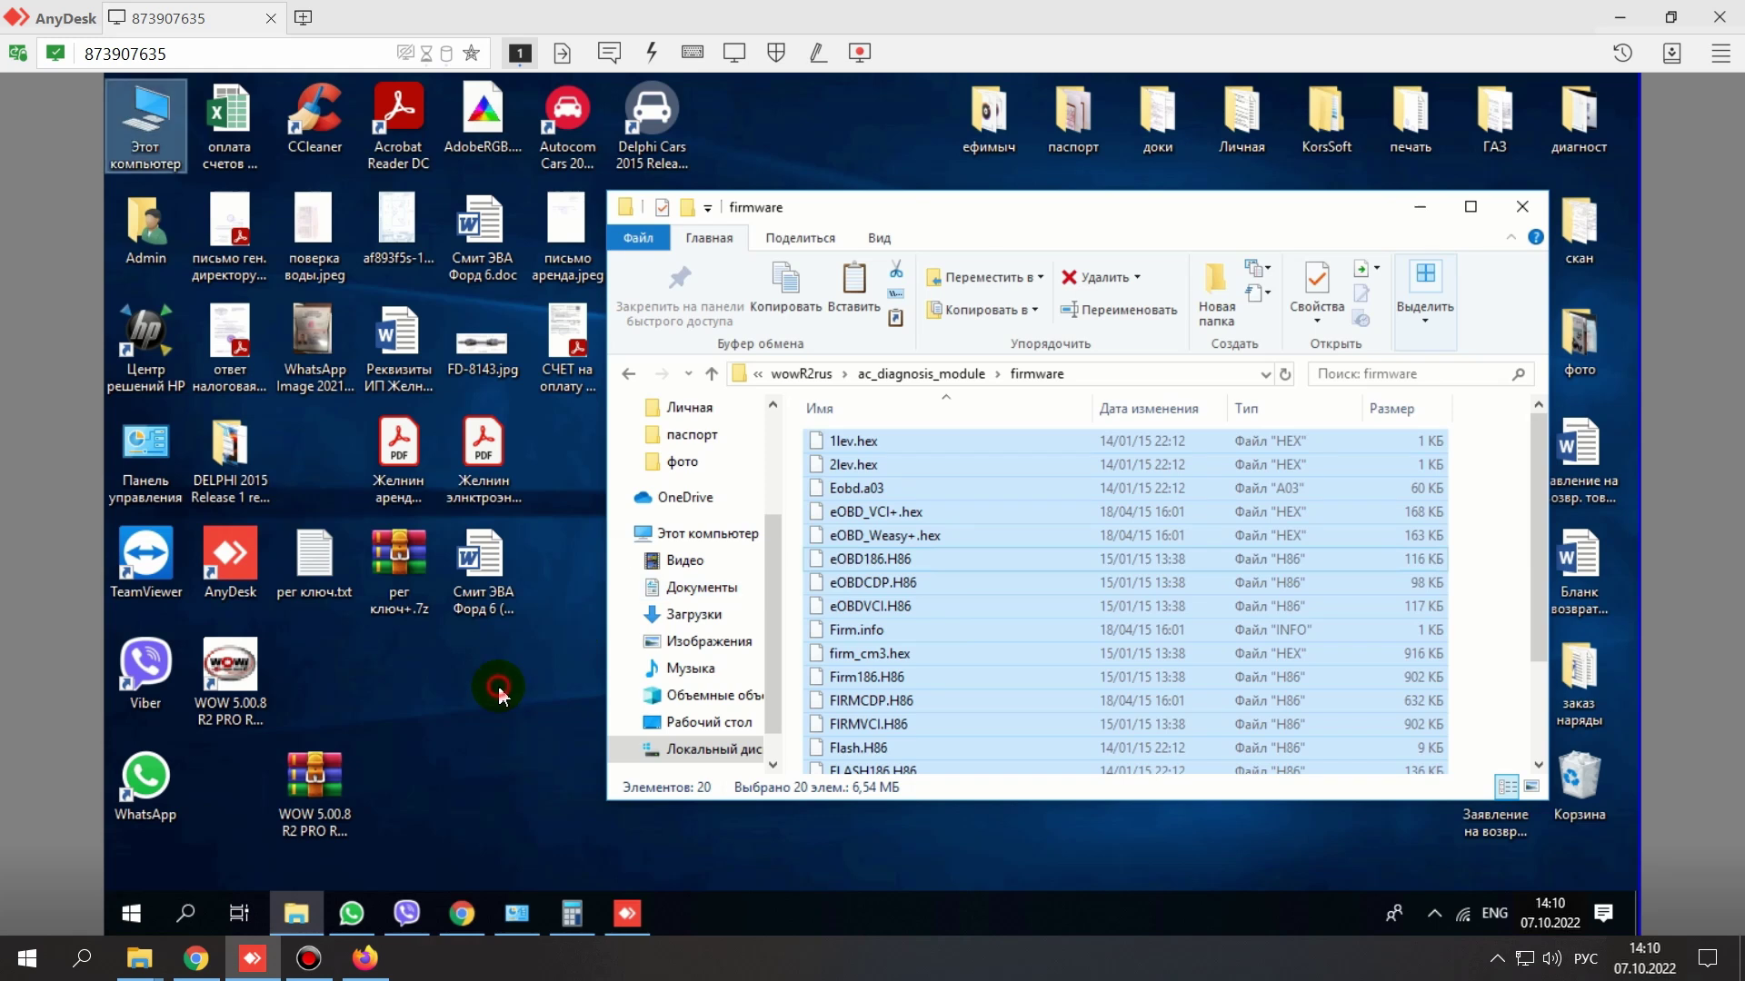
click(132, 131)
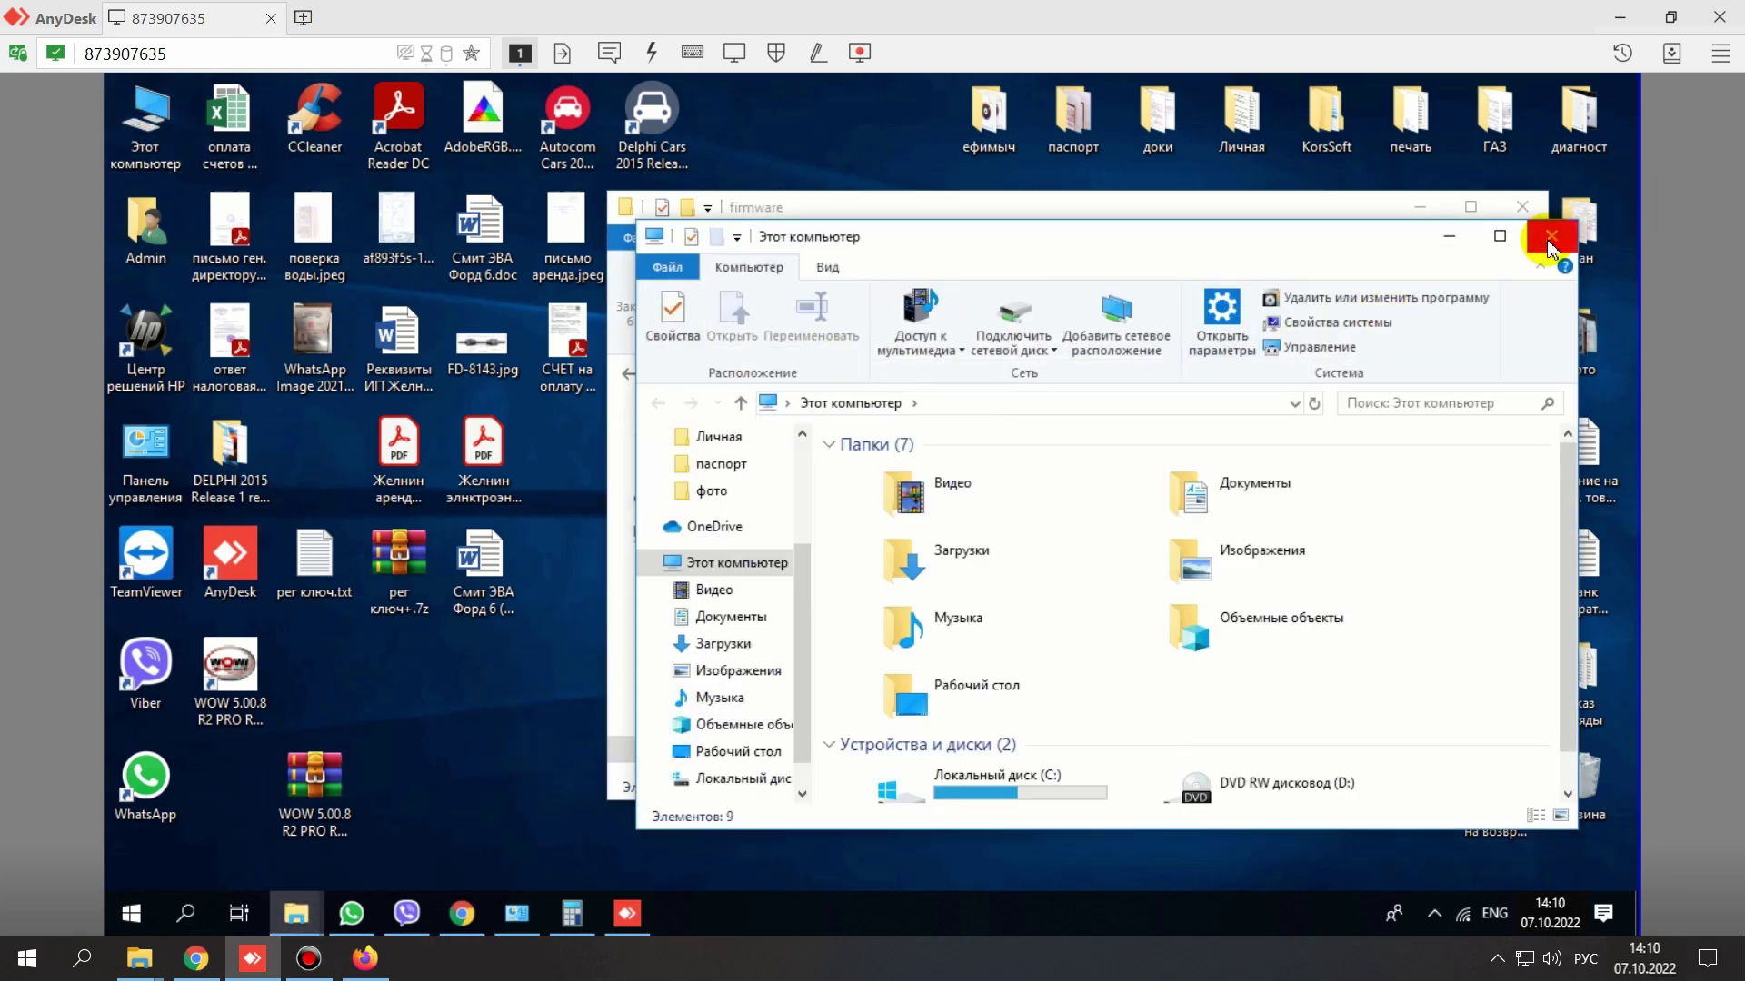
Close This PC and open the Firmware folder in Autocom's file location.
click(556, 113)
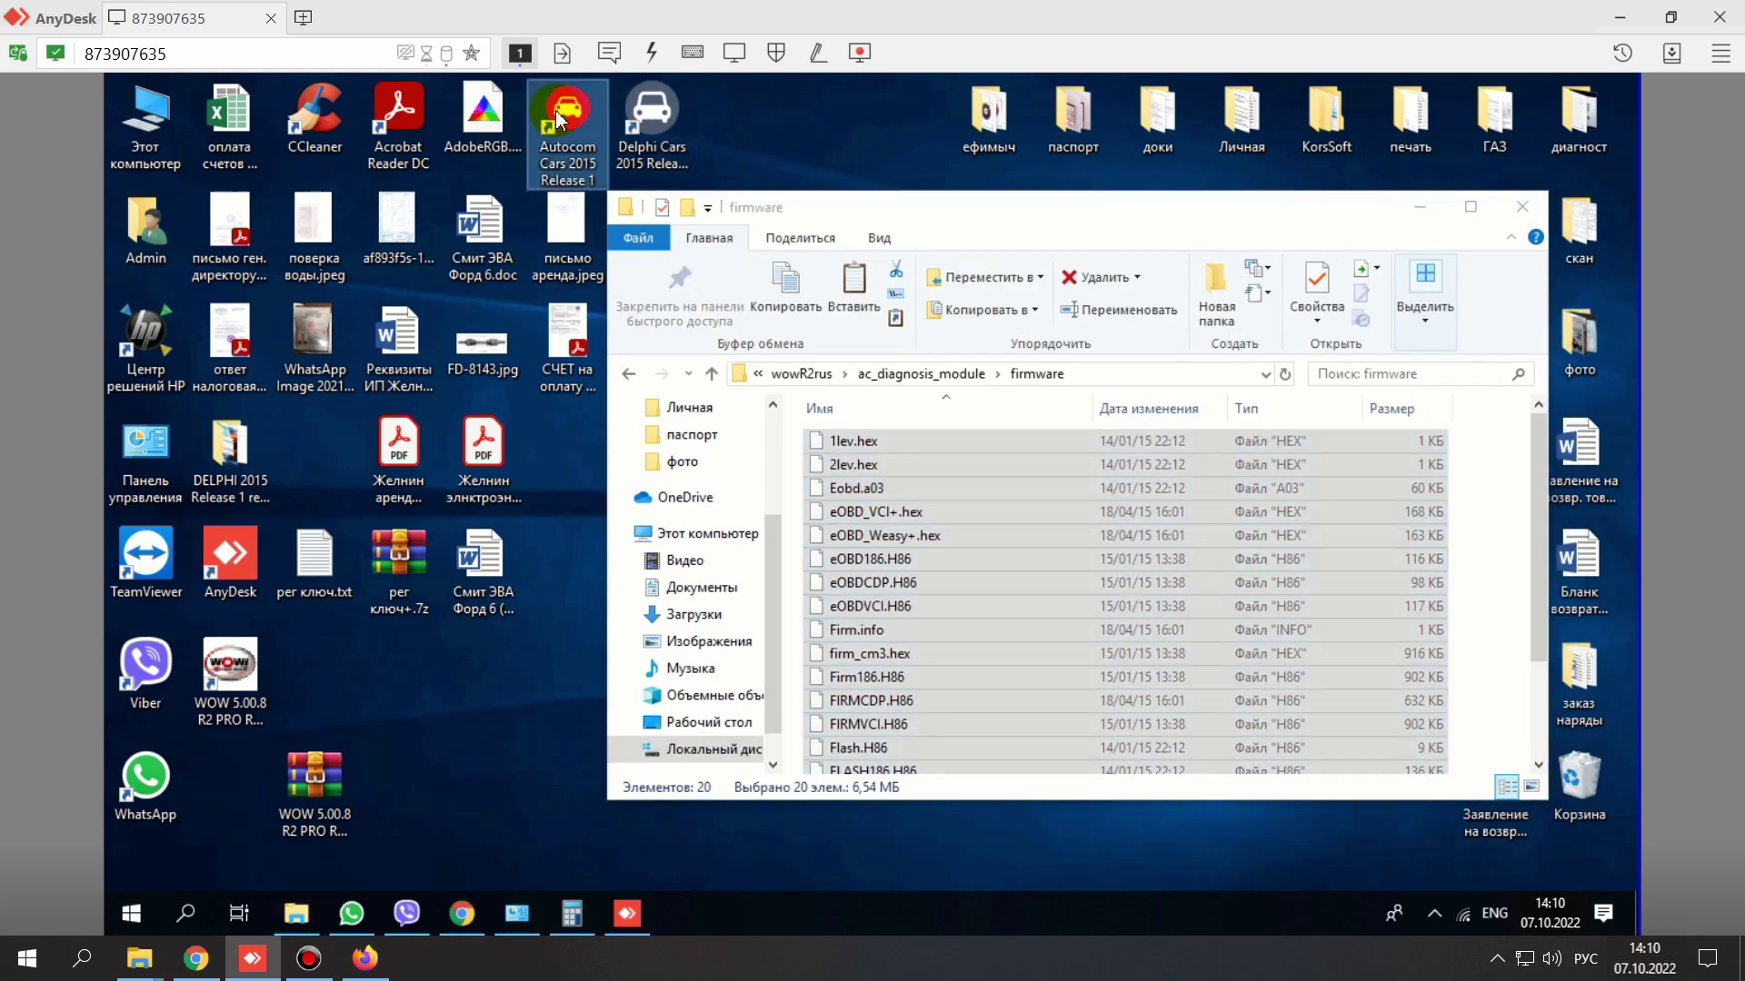
right_click(555, 111)
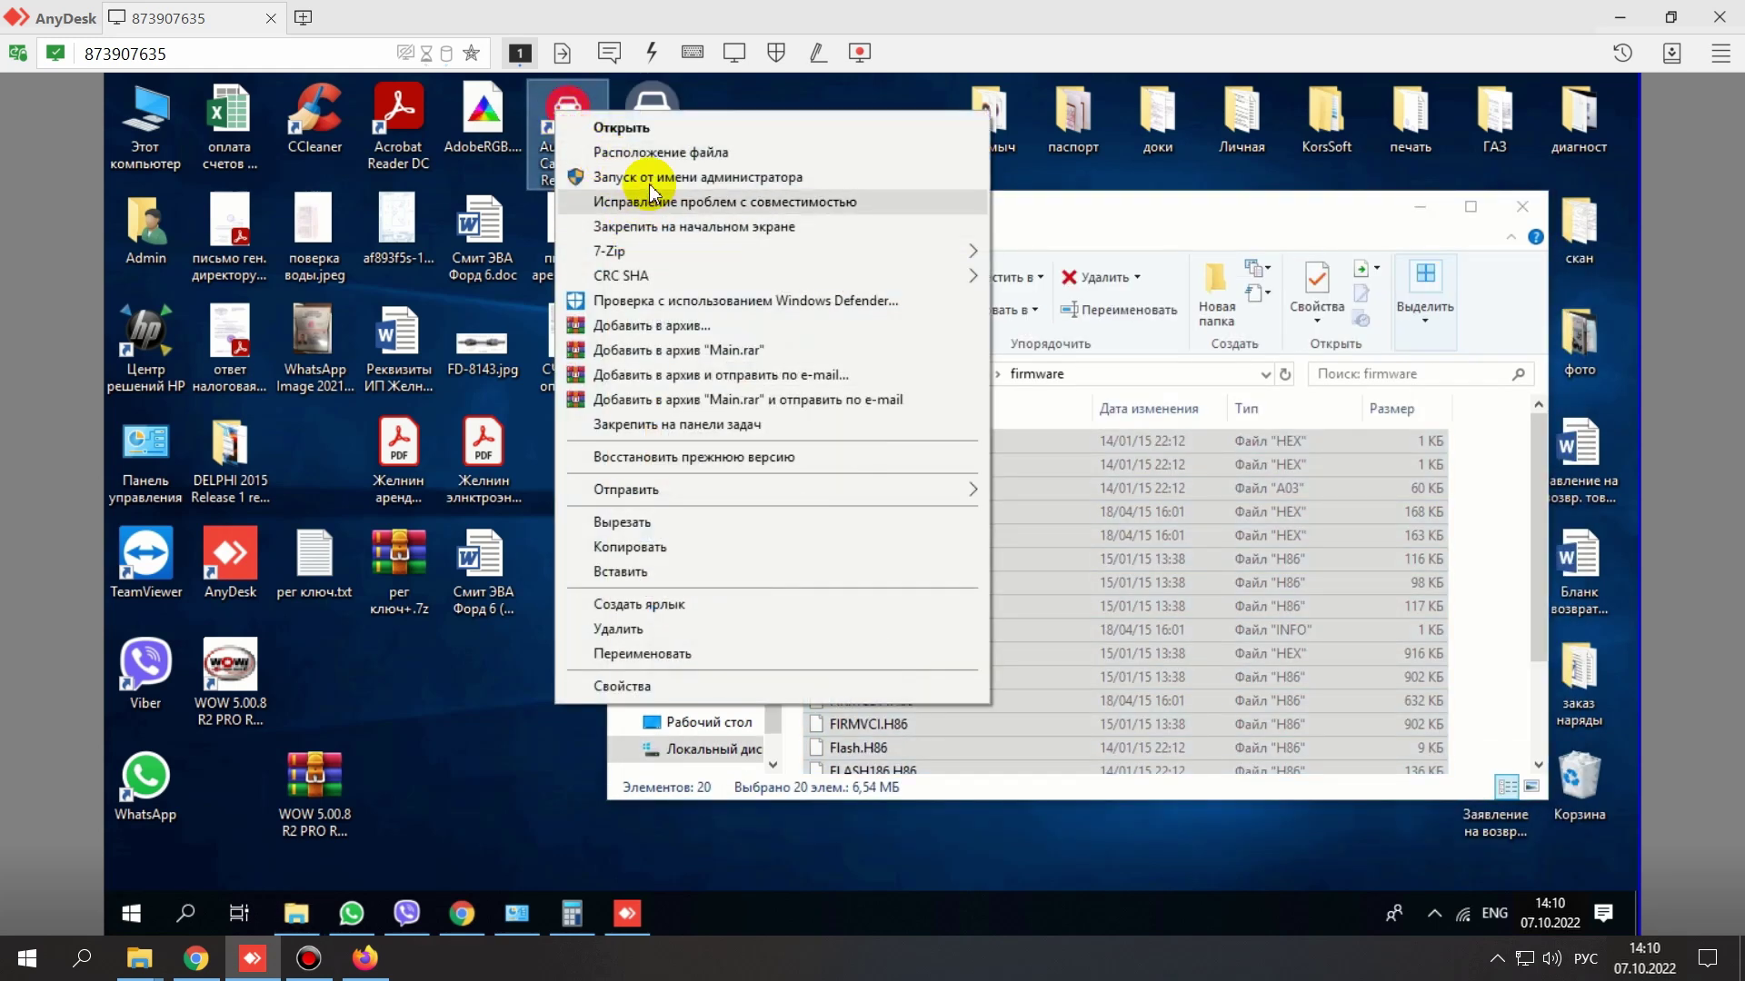
click(660, 154)
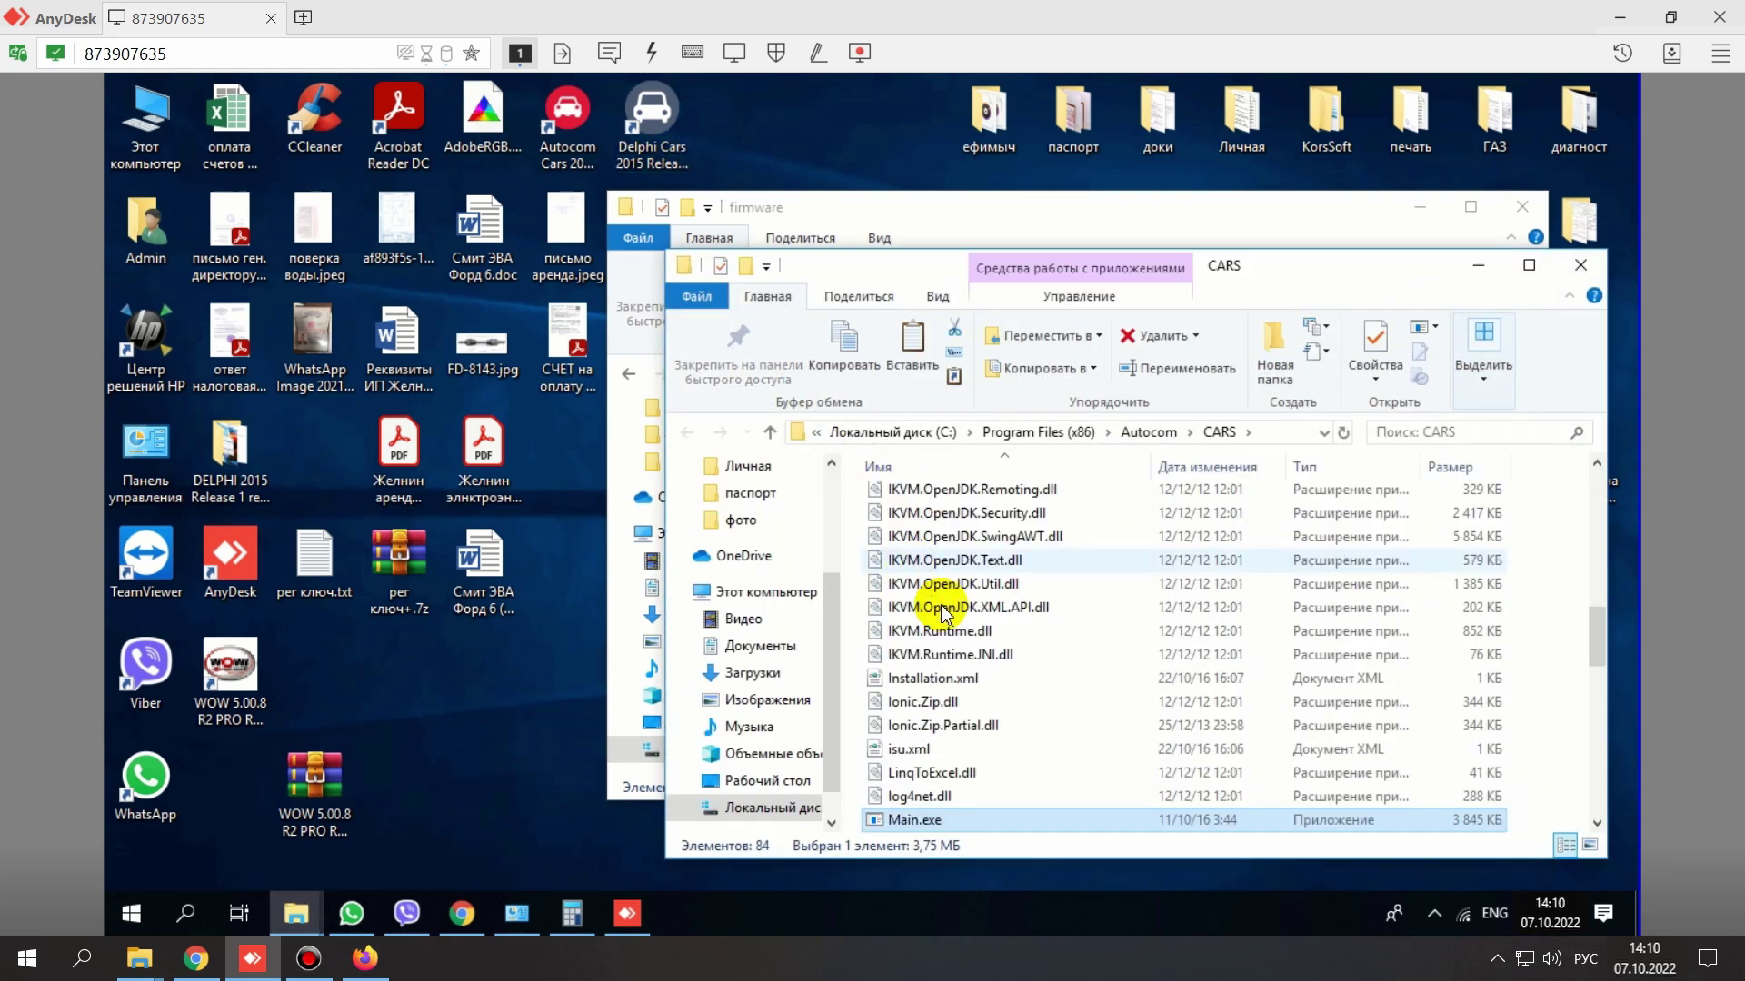
scroll(945, 615, up, 12)
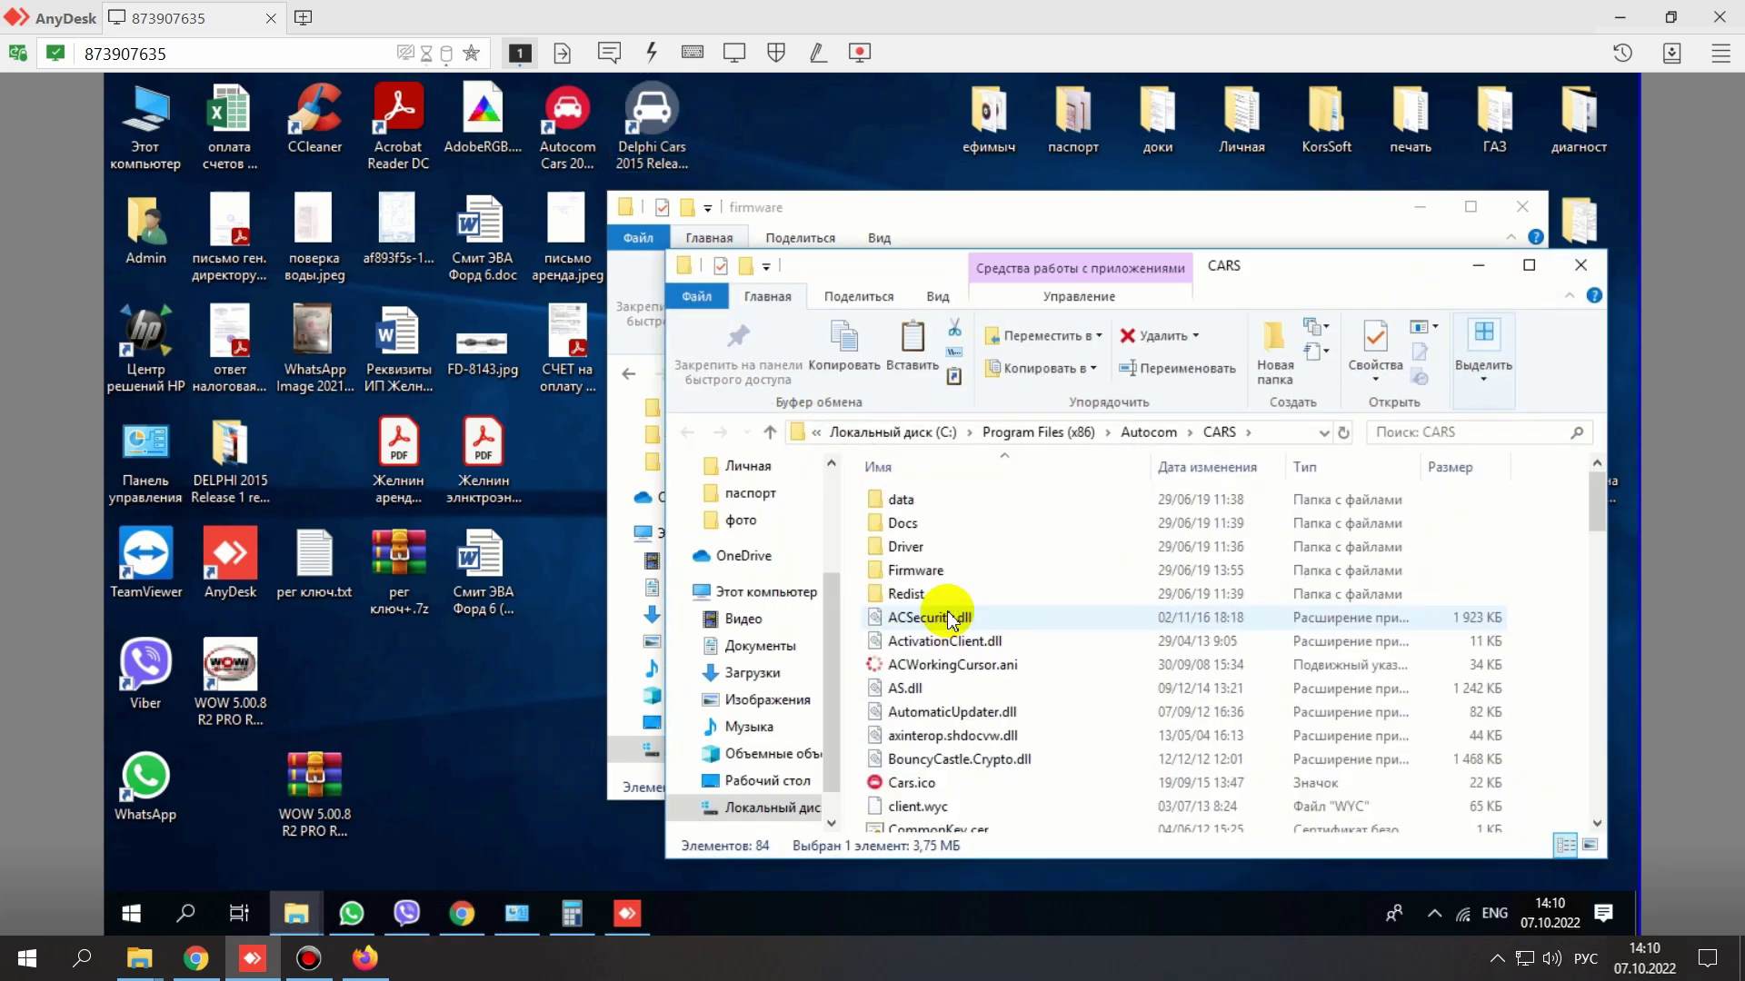
double_click(911, 573)
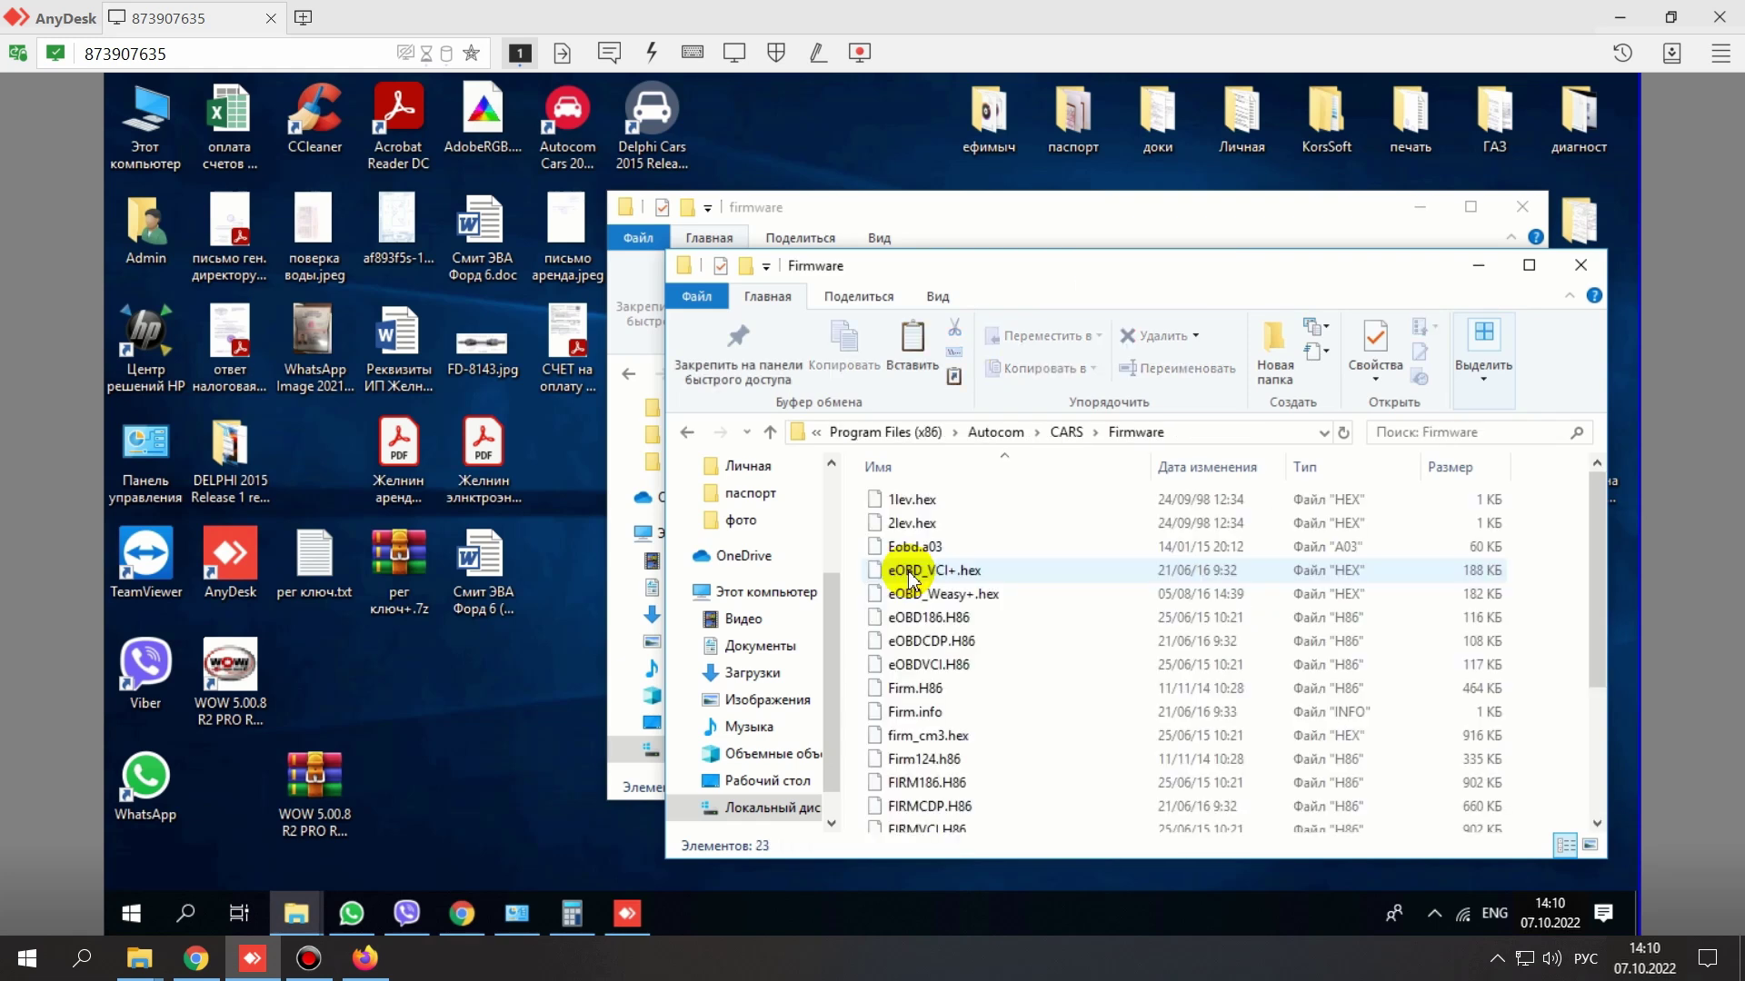
Delete the 23 old Autocom firmware files, paste the 20 copied ones, and close the window.
drag(862, 501, 1042, 845)
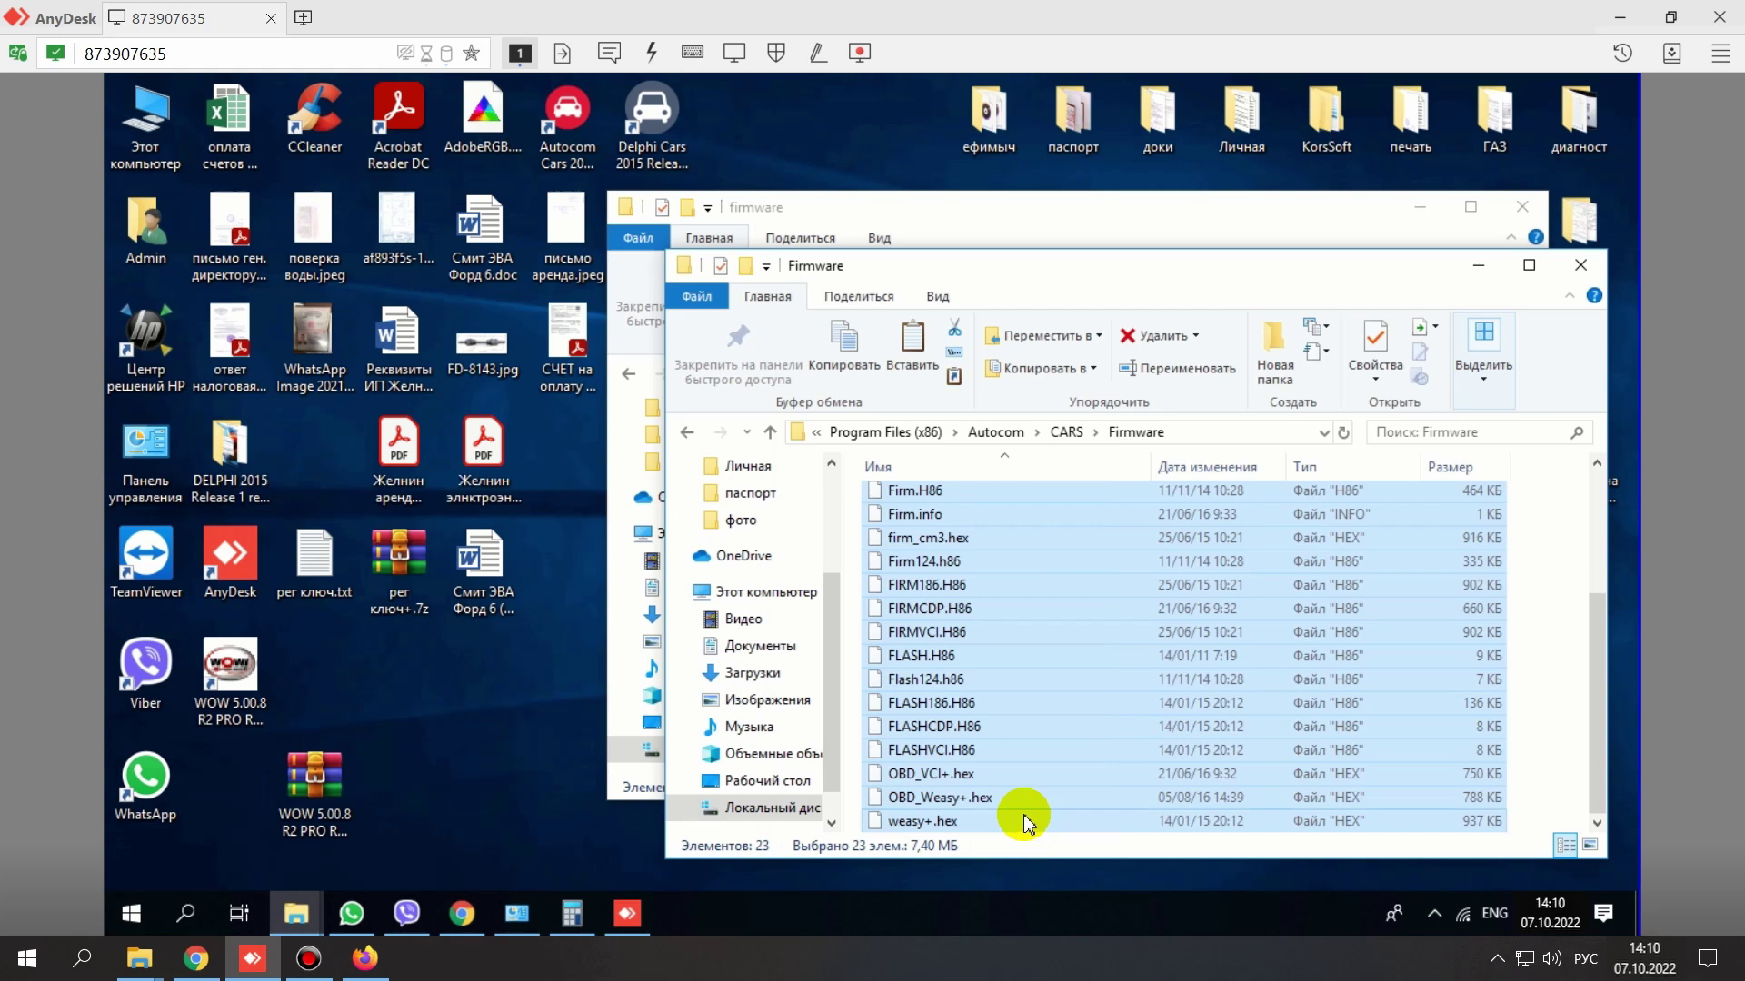
key(Delete)
right_click(975, 695)
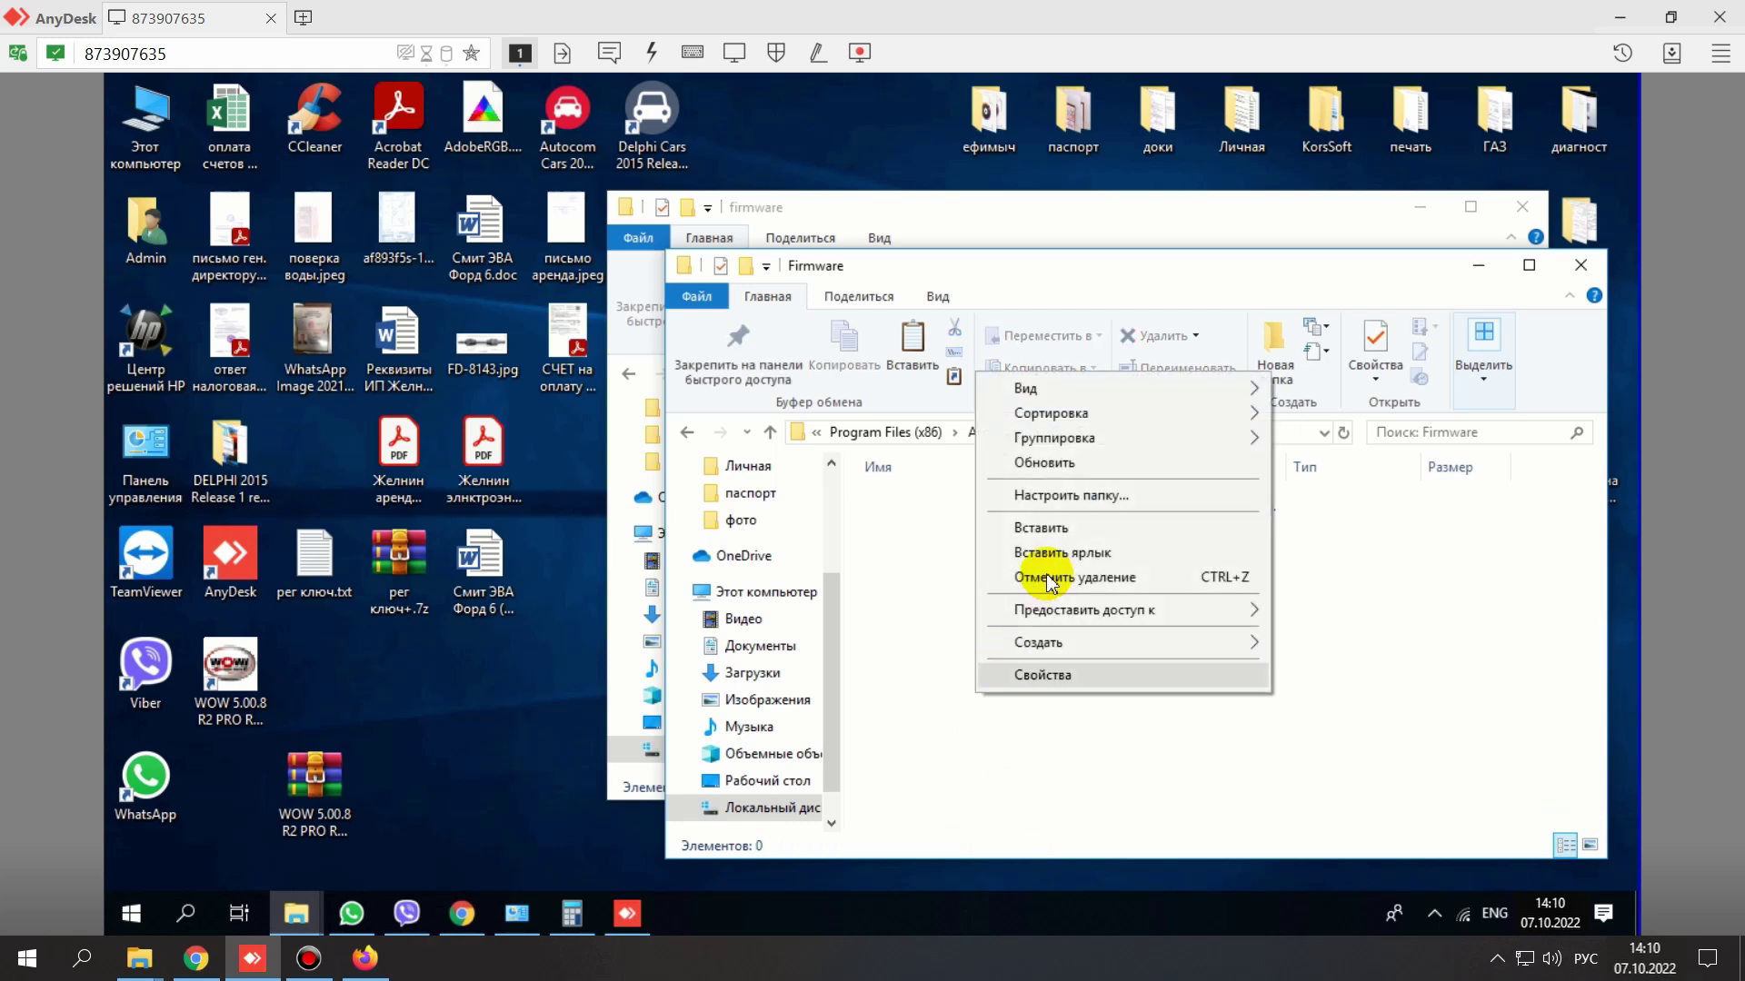
click(1039, 535)
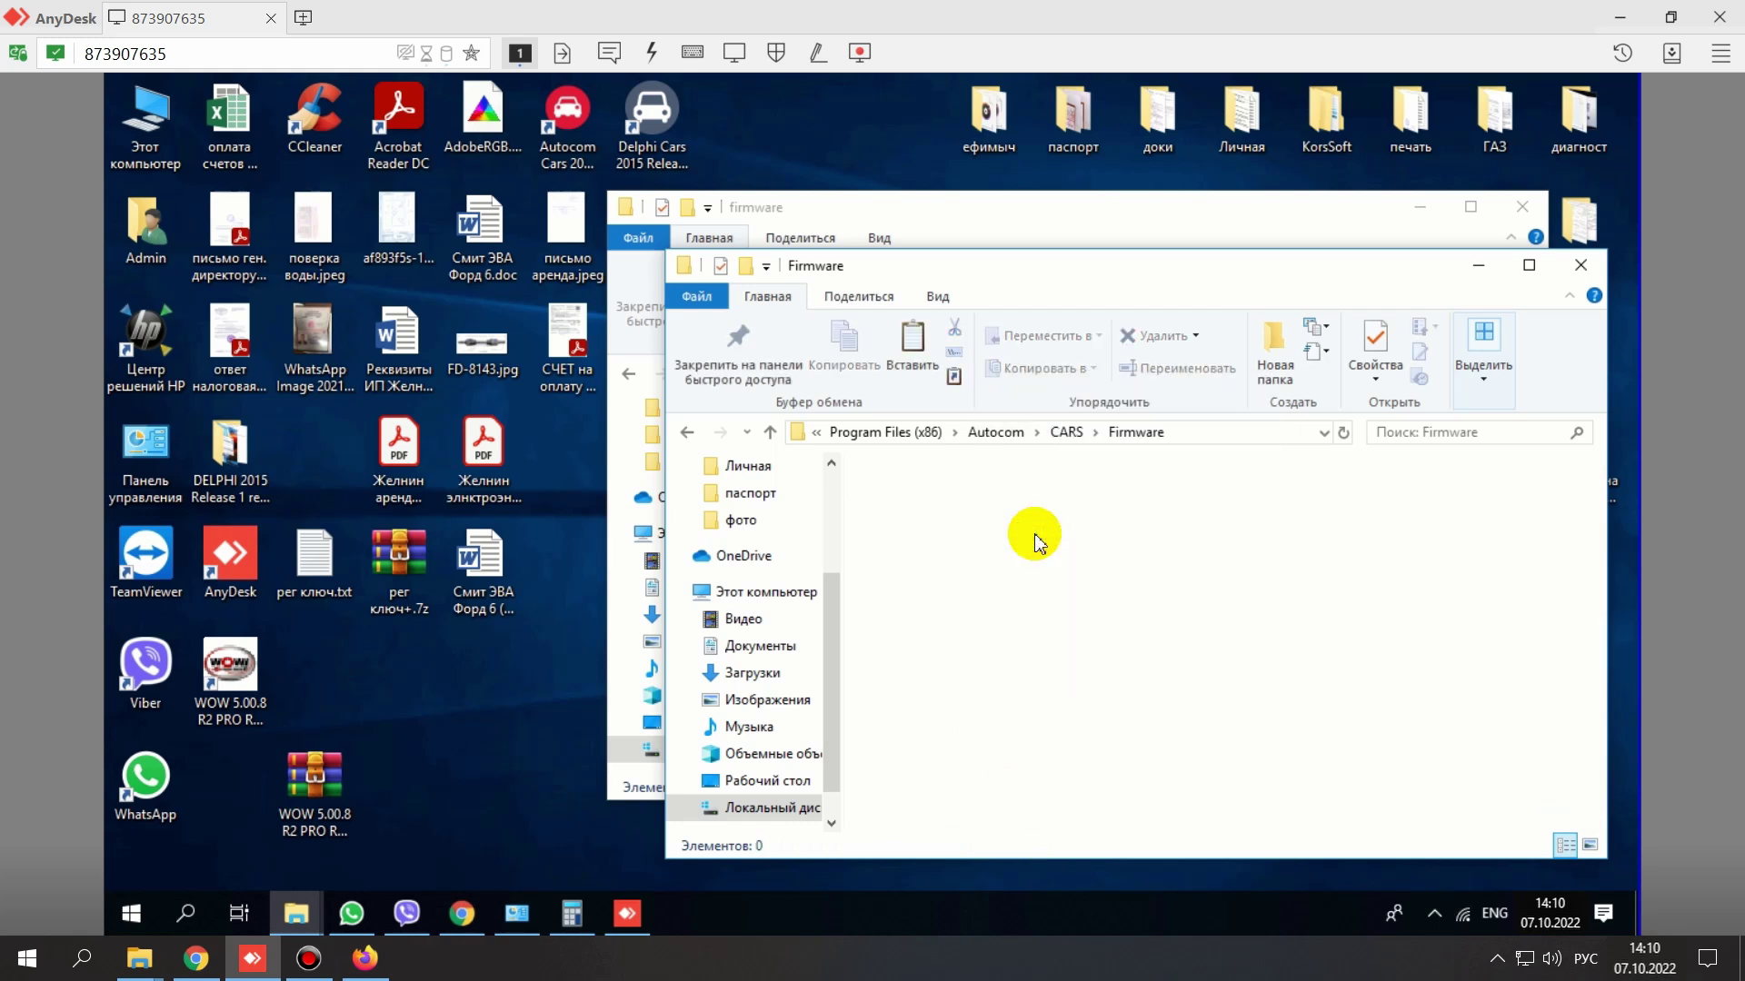
scroll(1034, 533, down, 2)
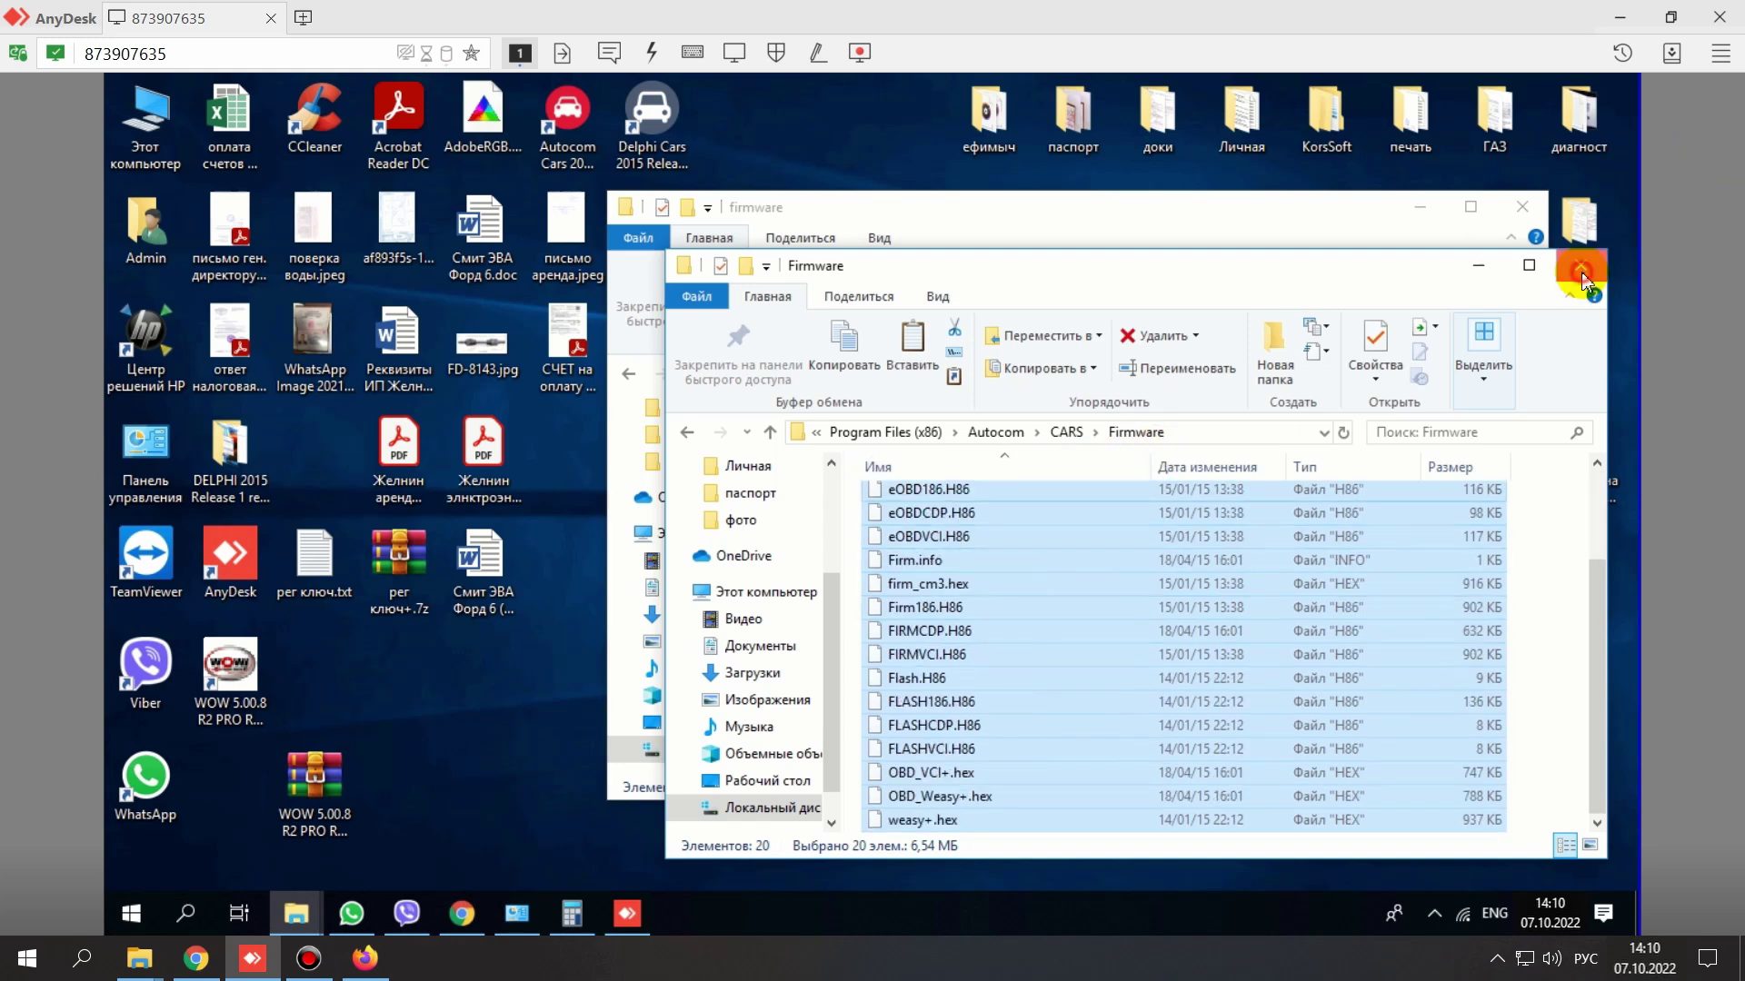
click(648, 150)
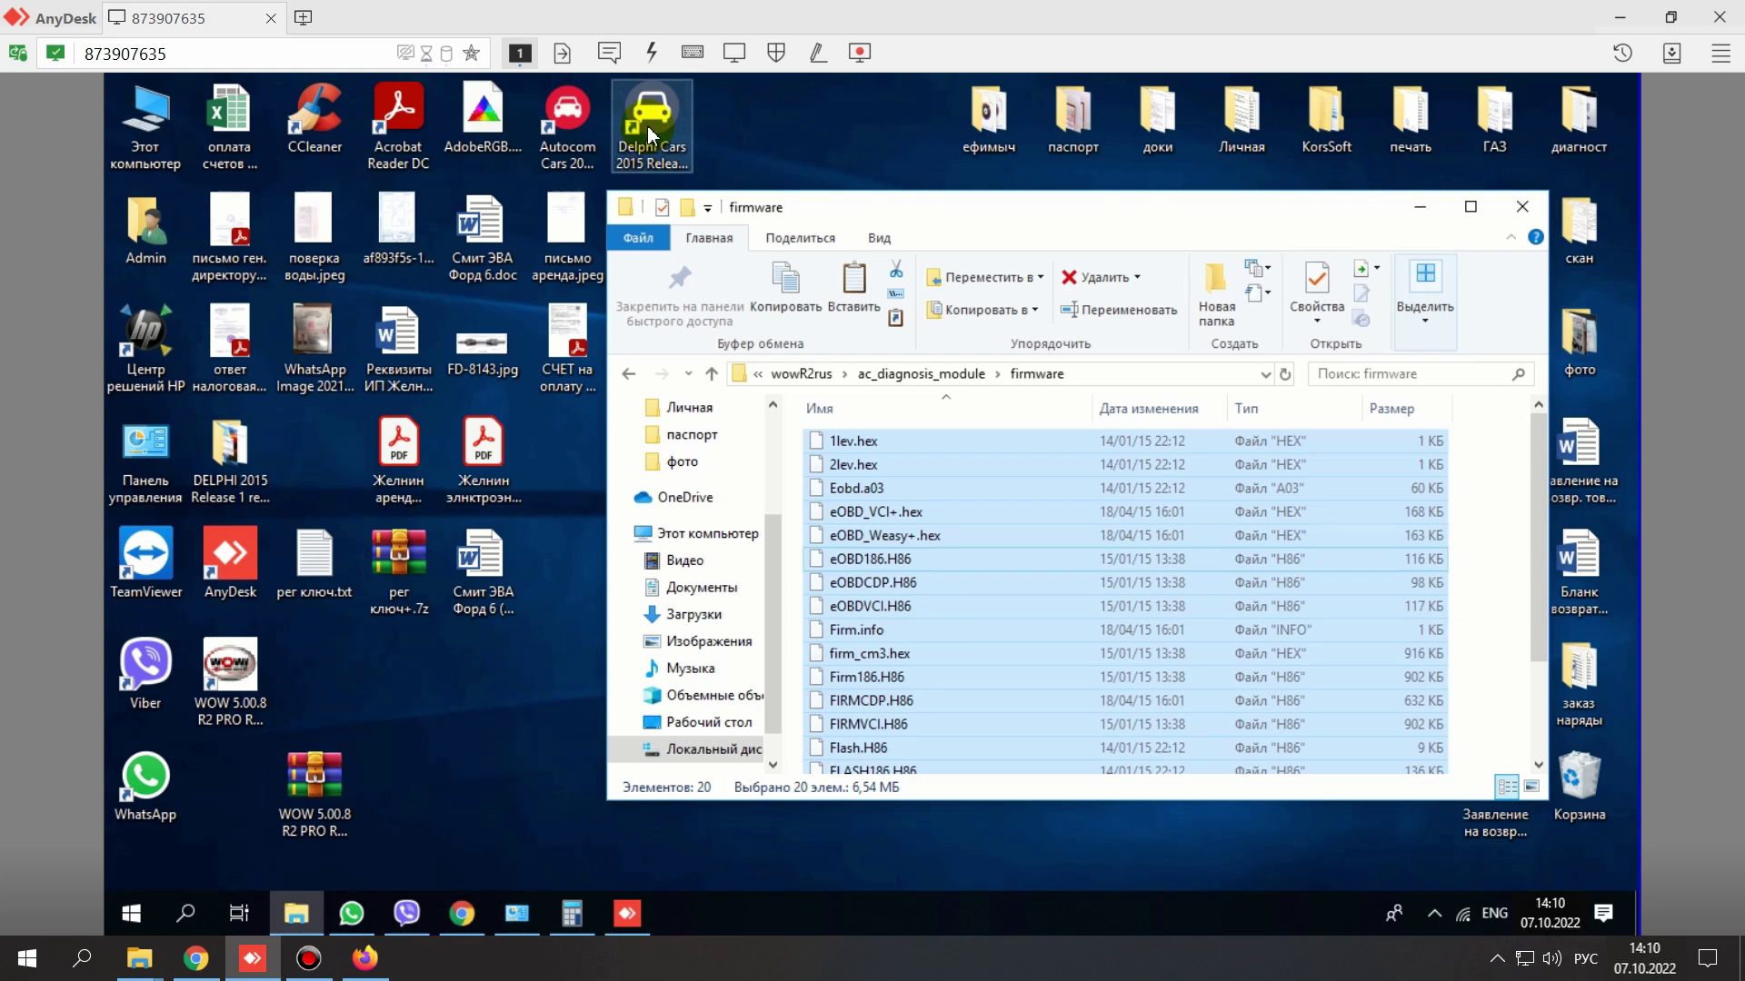
Open the Firmware folder in the Delphi Cars program's file location.
click(649, 130)
right_click(649, 125)
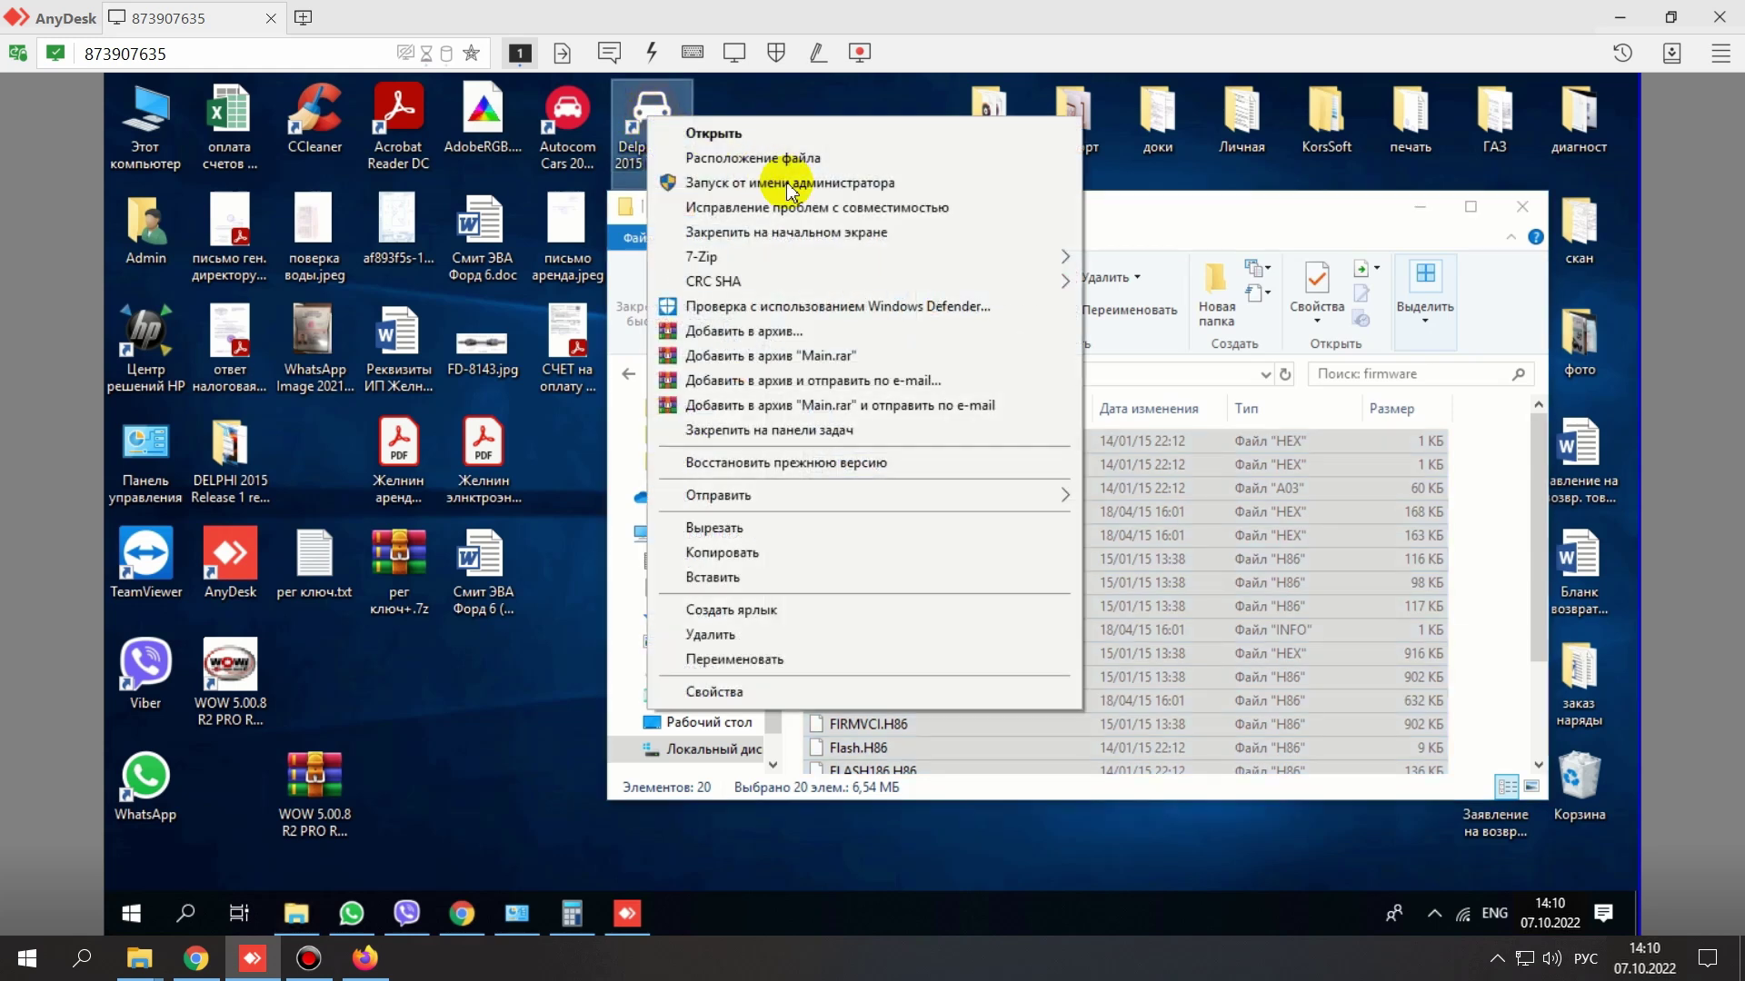
mouse_move(1045, 264)
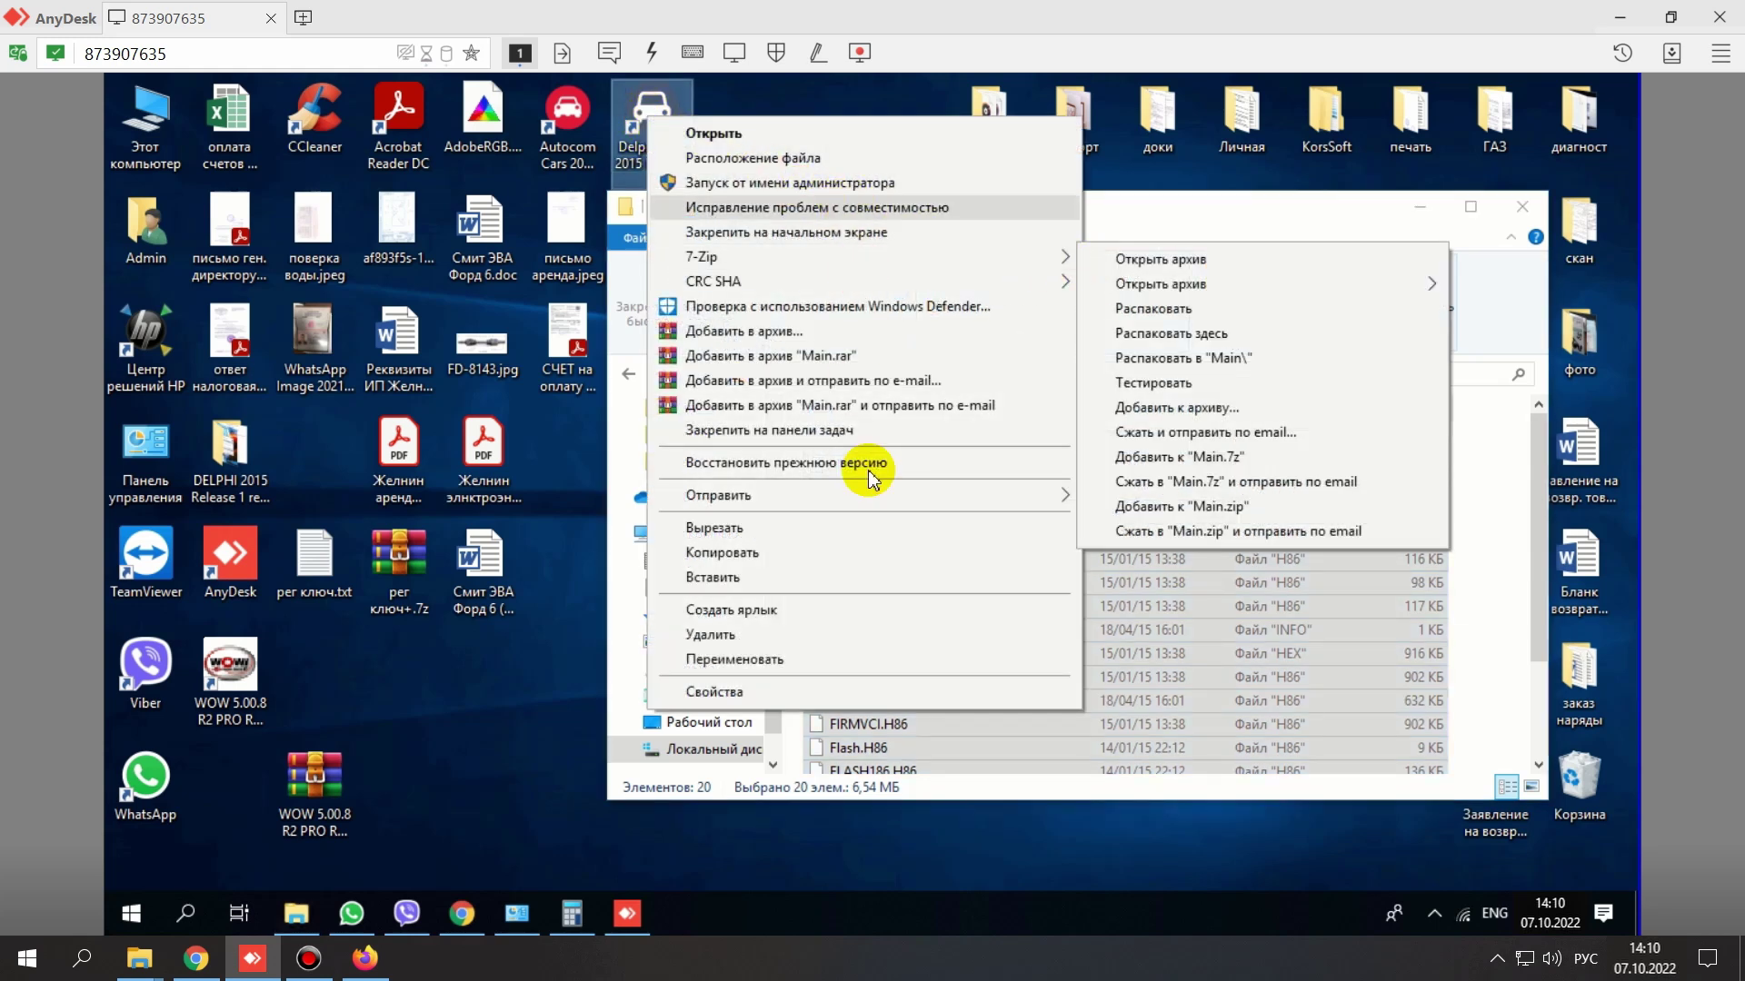
click(804, 158)
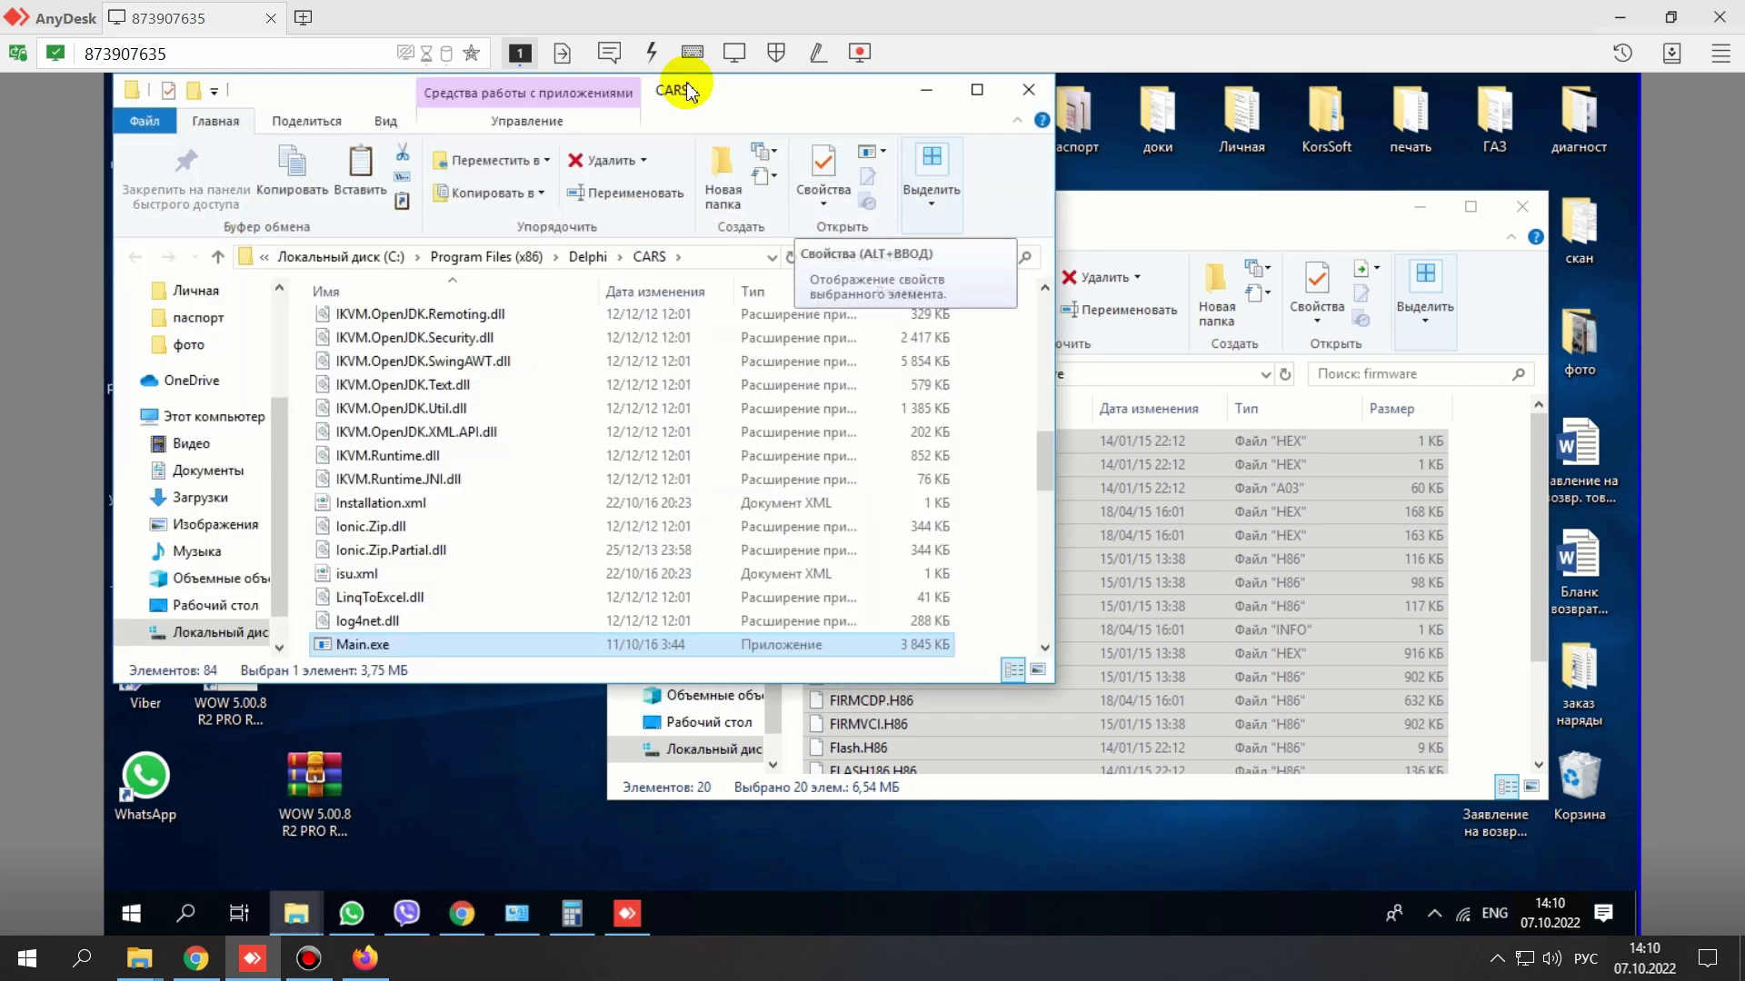
drag(715, 94, 1204, 252)
scroll(913, 593, up, 15)
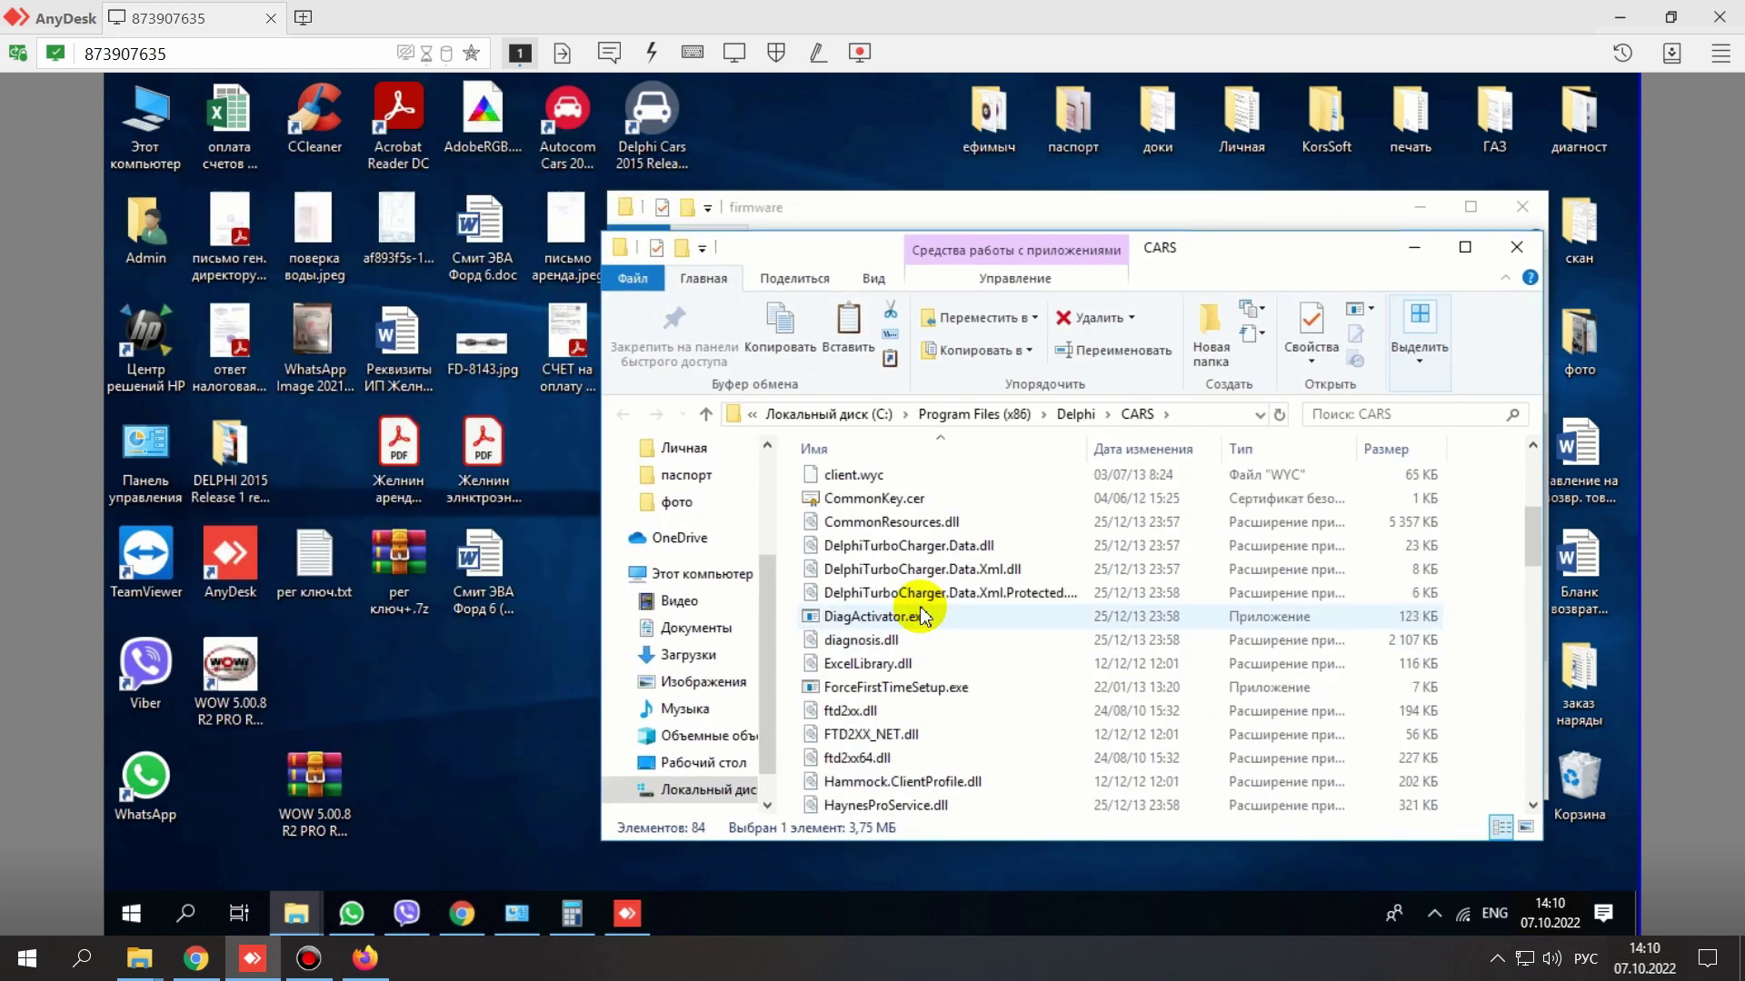
double_click(849, 553)
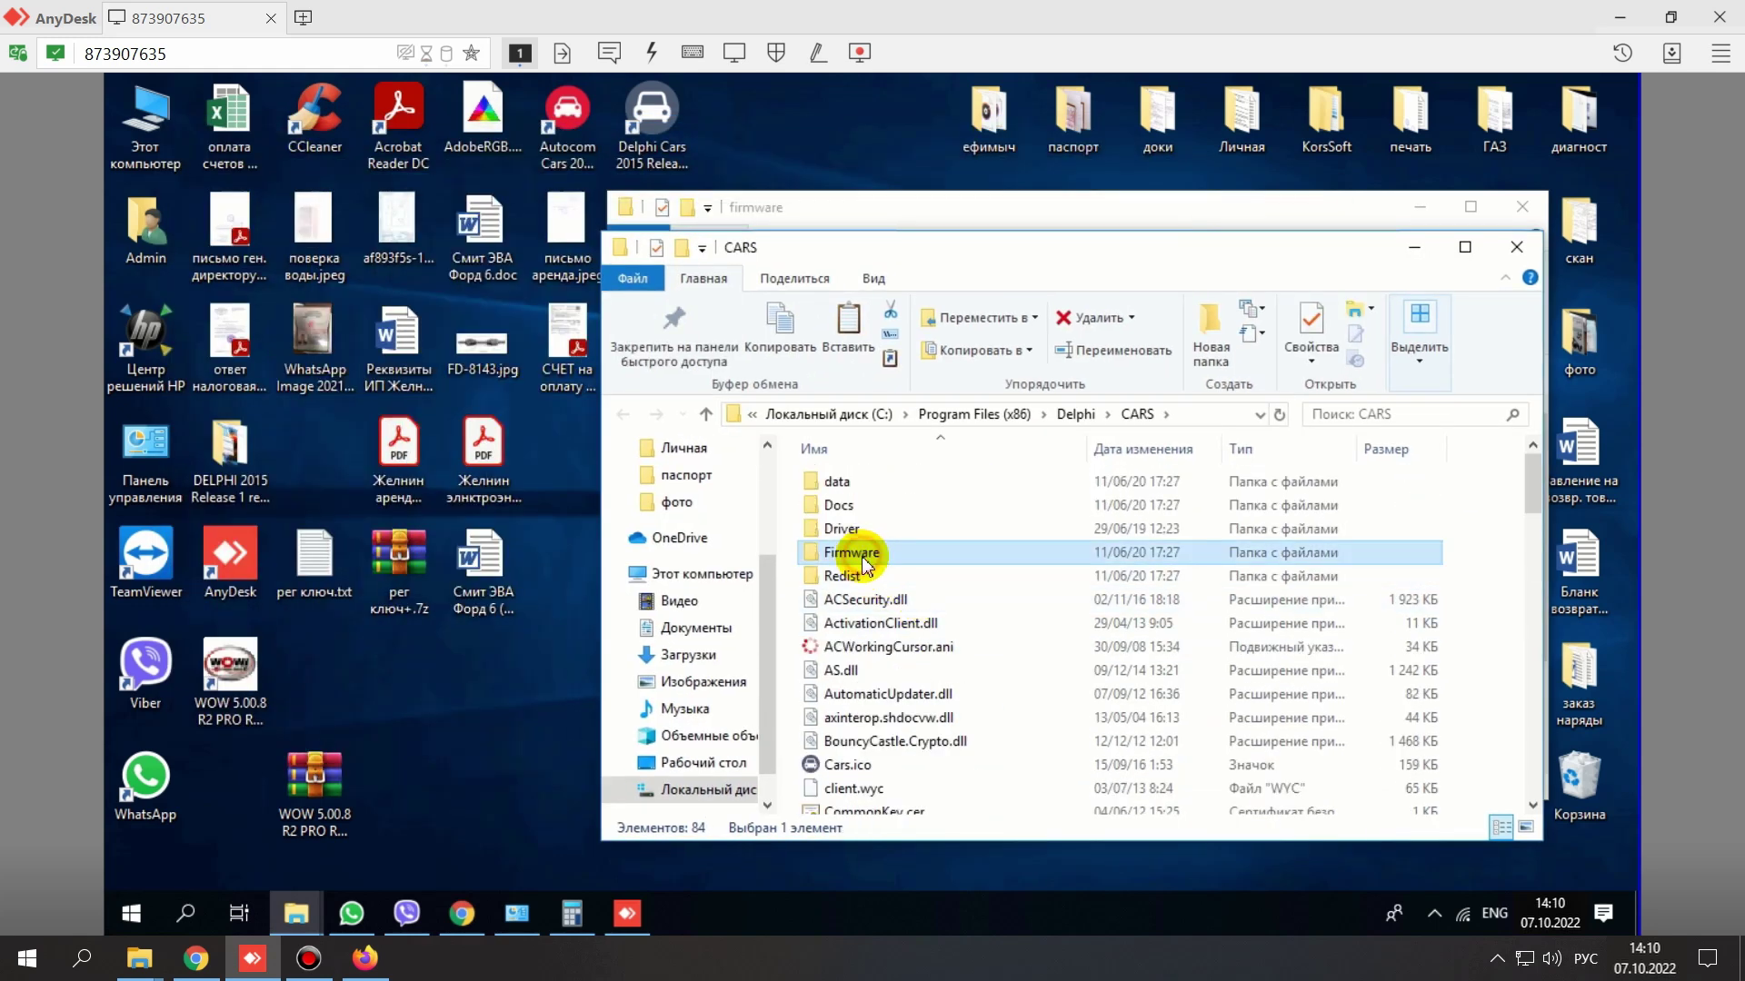
Delete the 23 old Delphi firmware files, paste the 20 copied ones, and close the window.
drag(791, 488, 1135, 970)
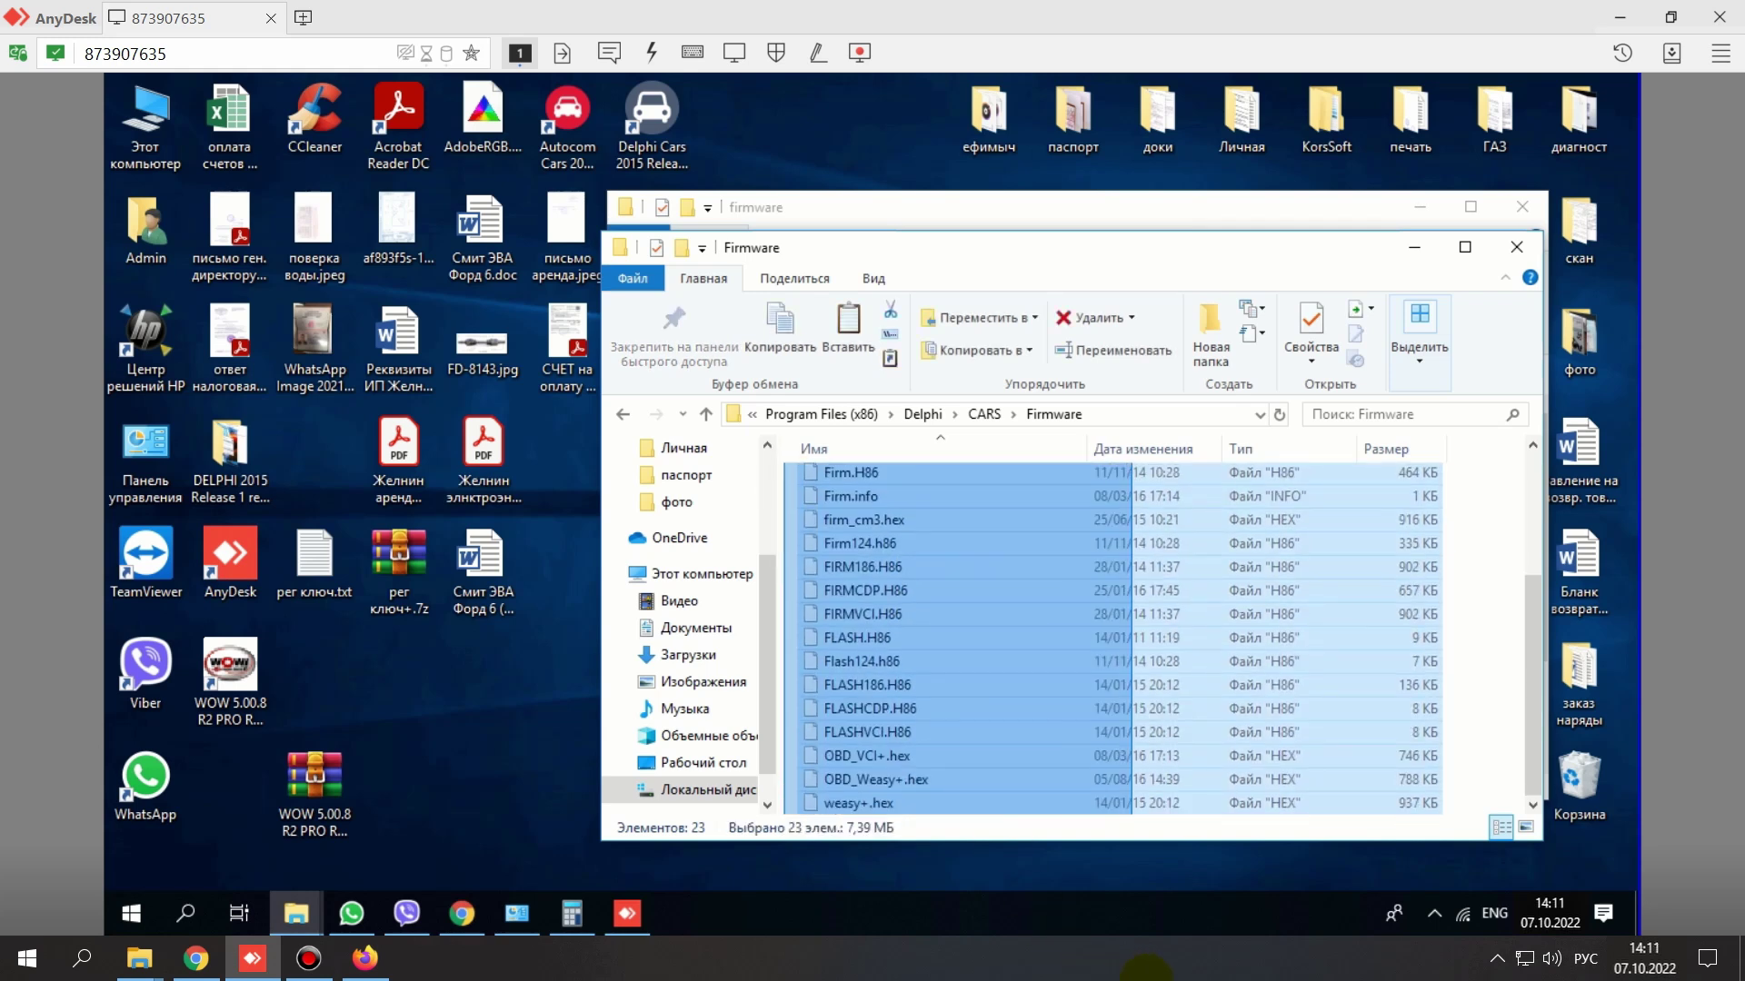
drag(1033, 845, 1027, 836)
key(Delete)
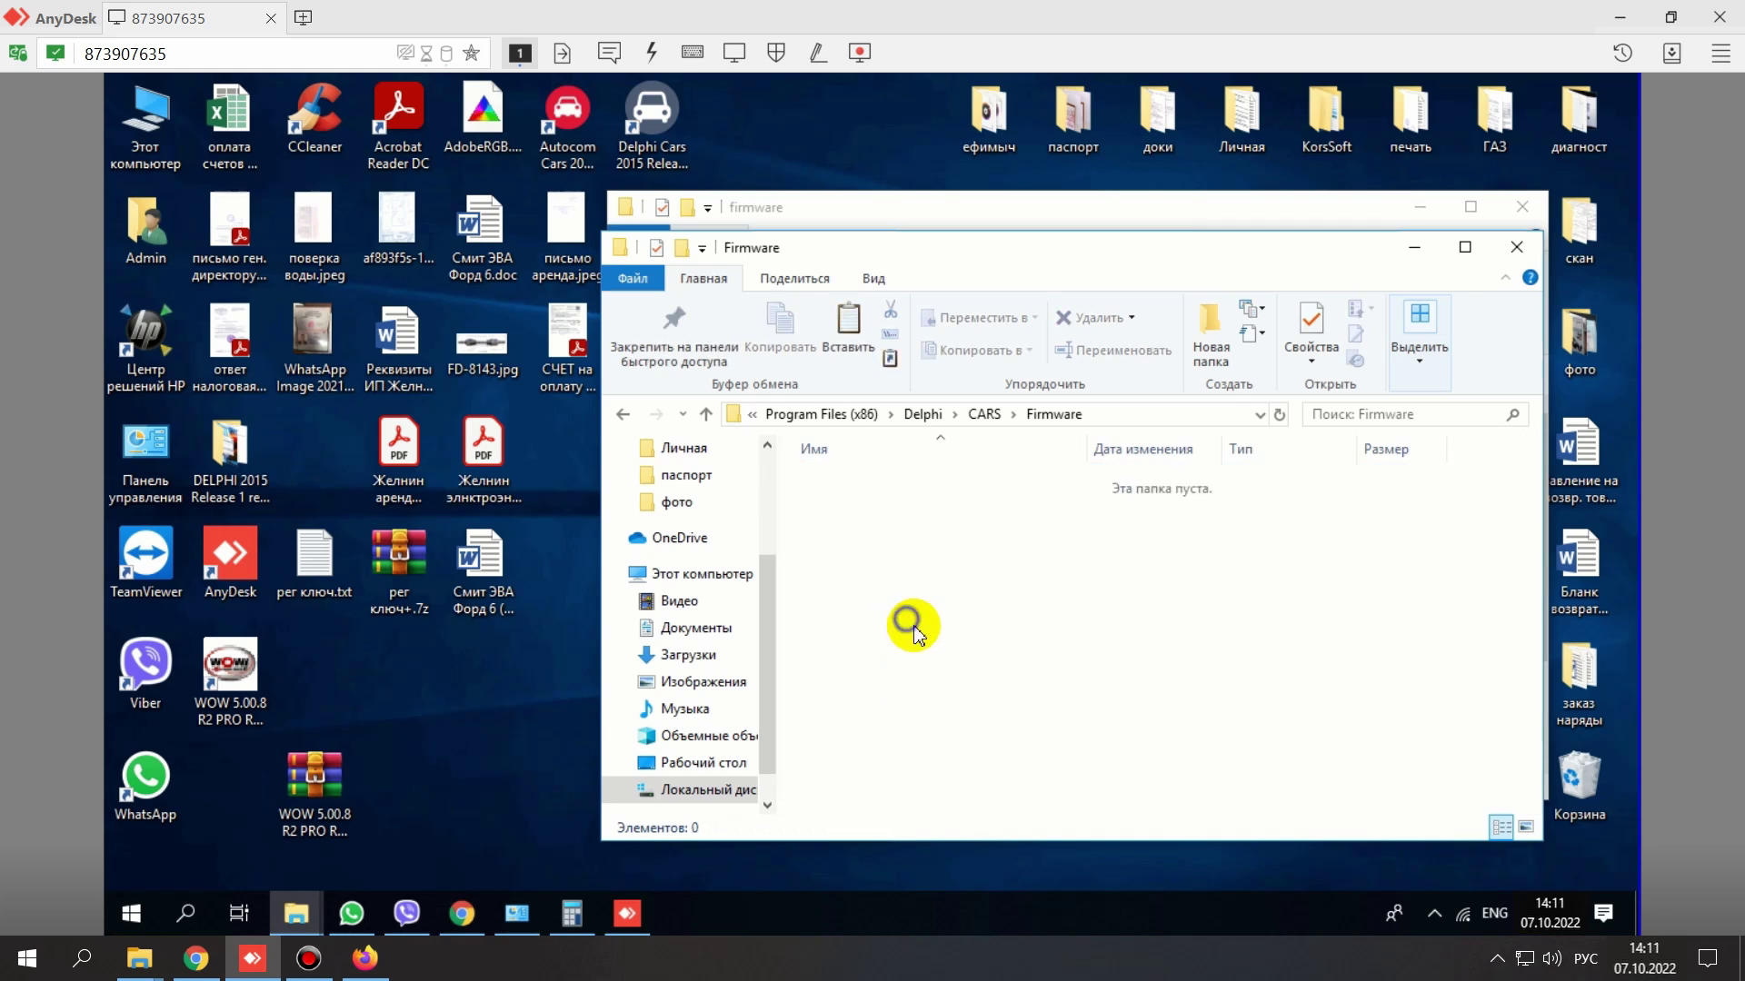
right_click(908, 624)
click(981, 454)
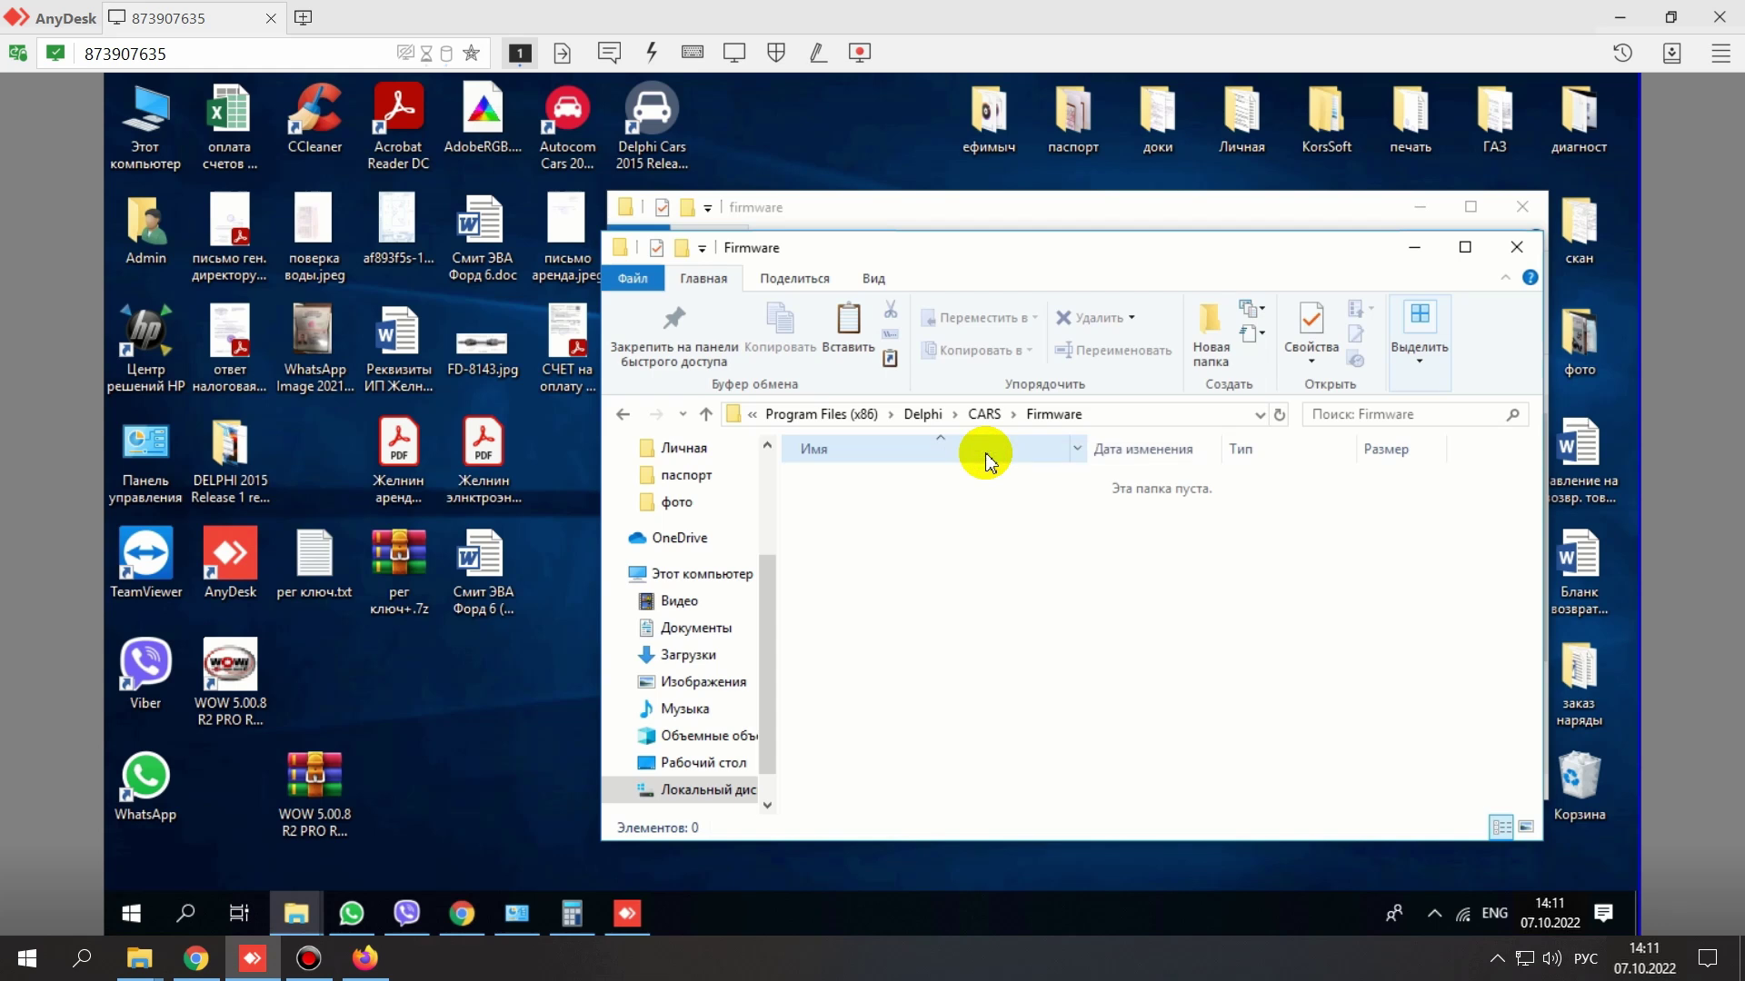
scroll(970, 576, down, 2)
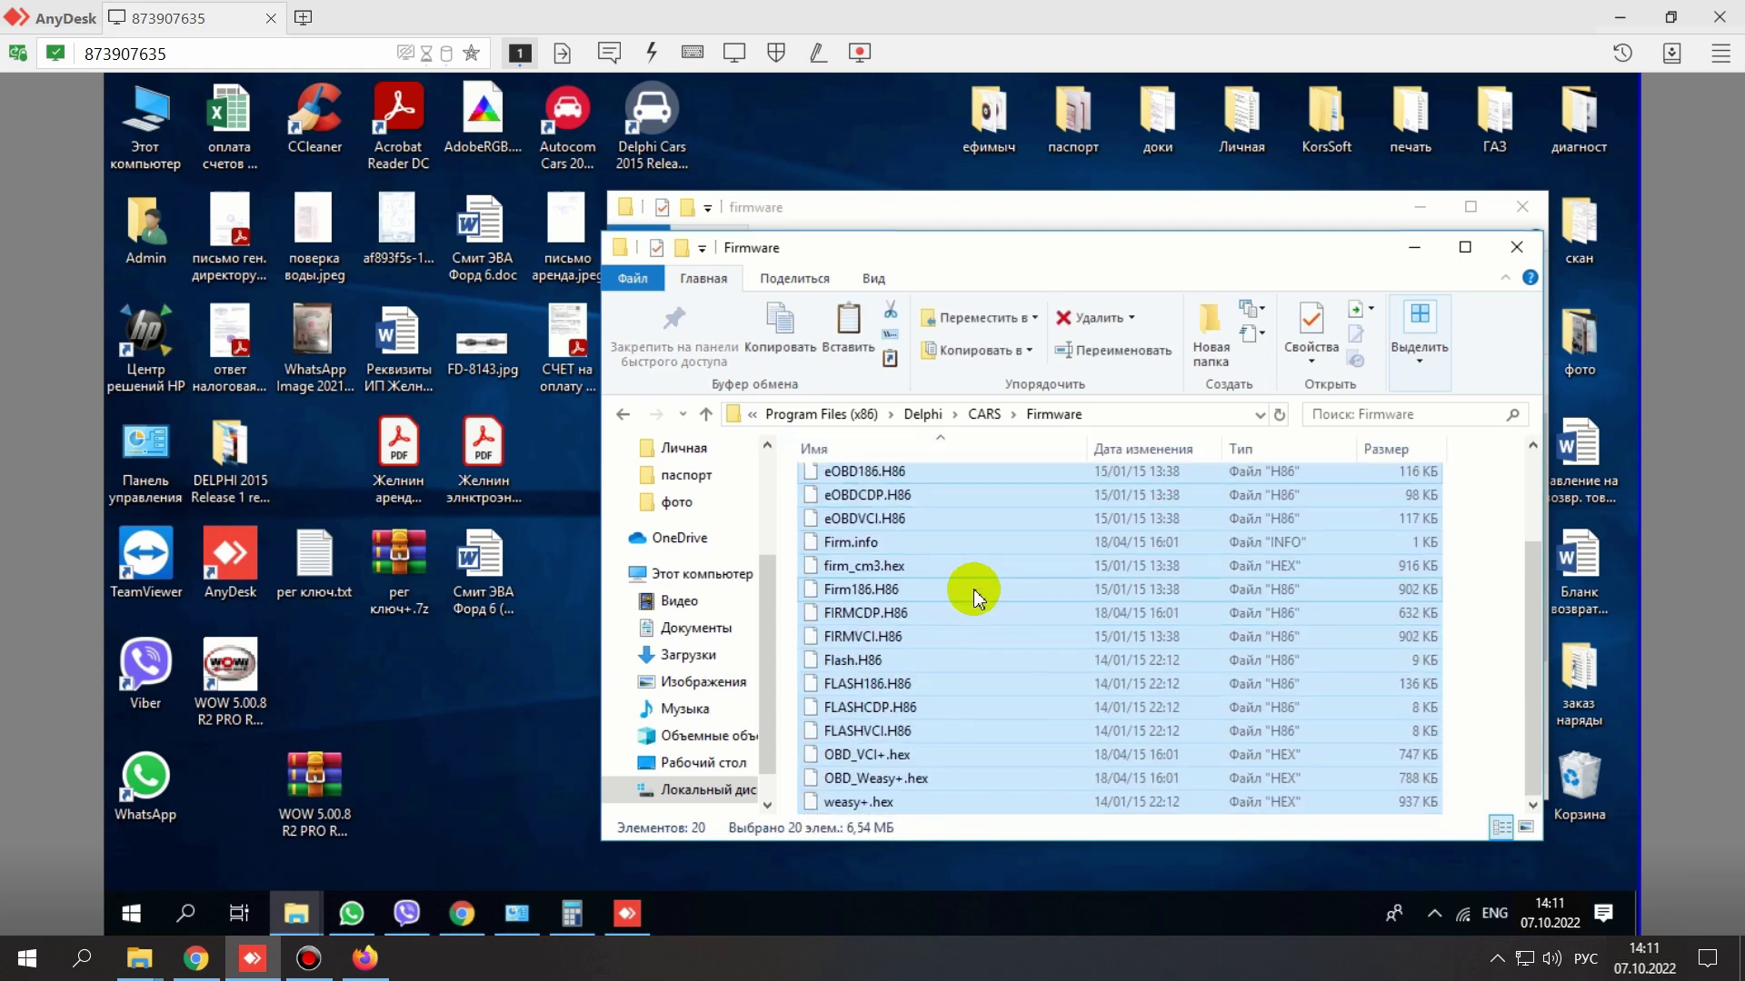
scroll(973, 593, up, 2)
scroll(970, 593, down, 2)
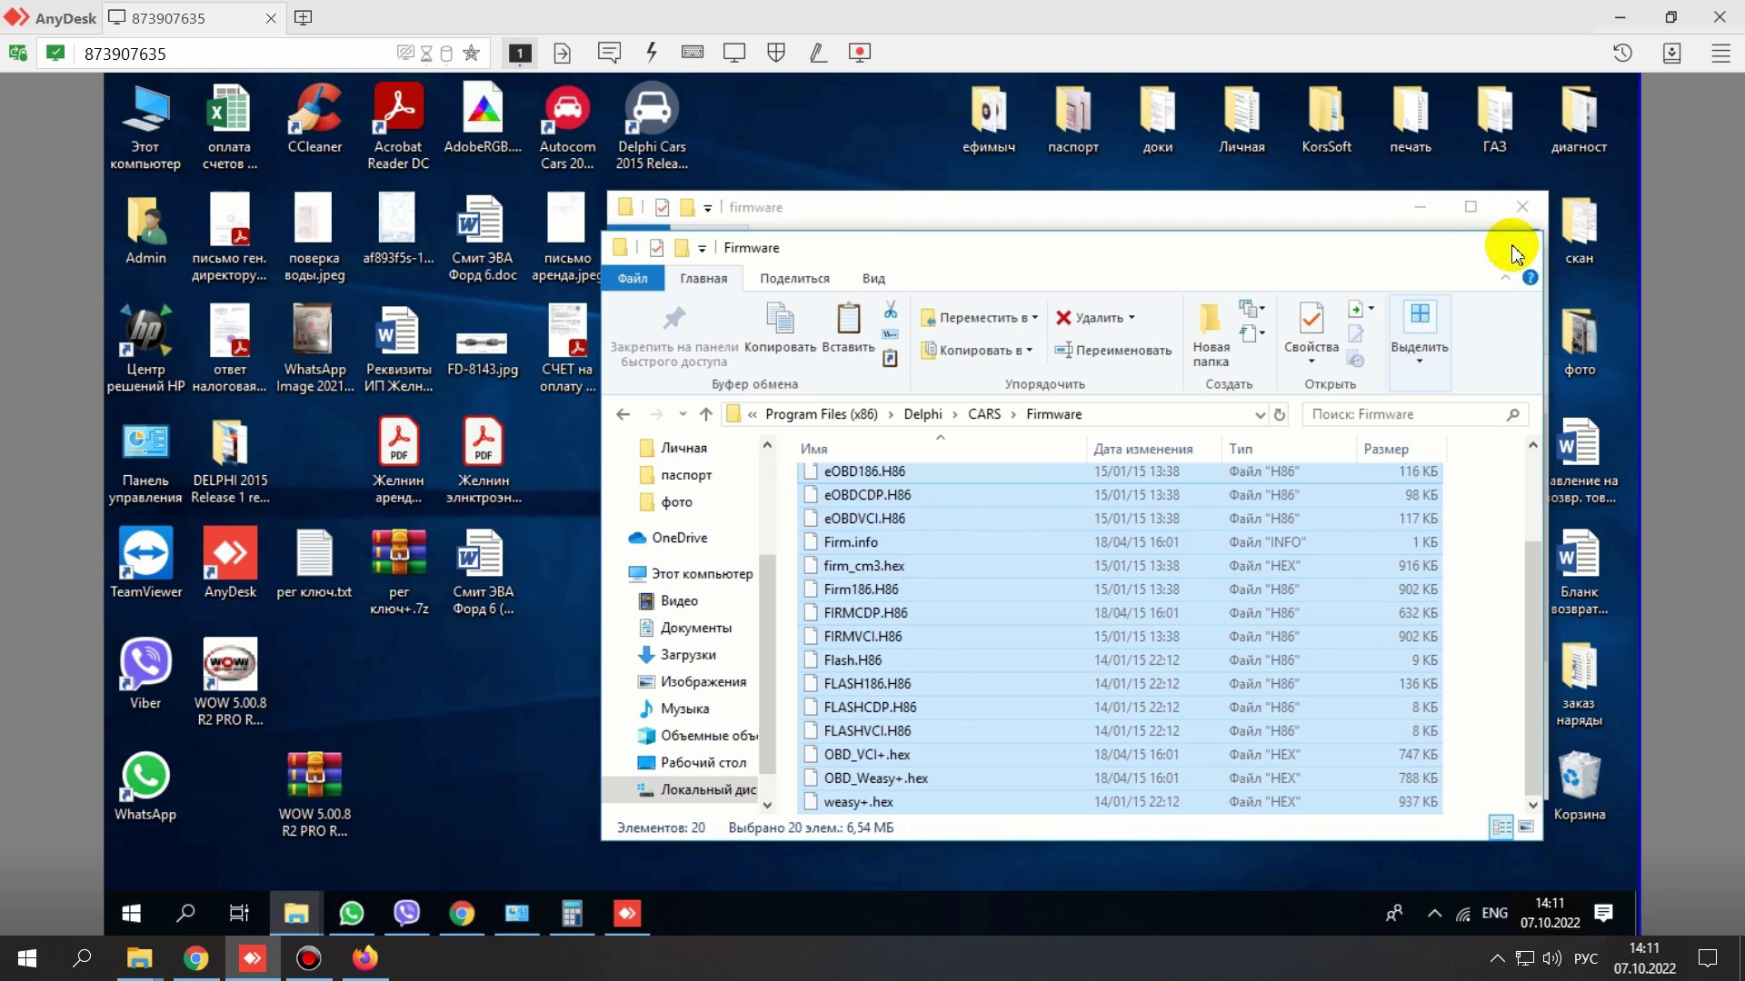
click(1514, 251)
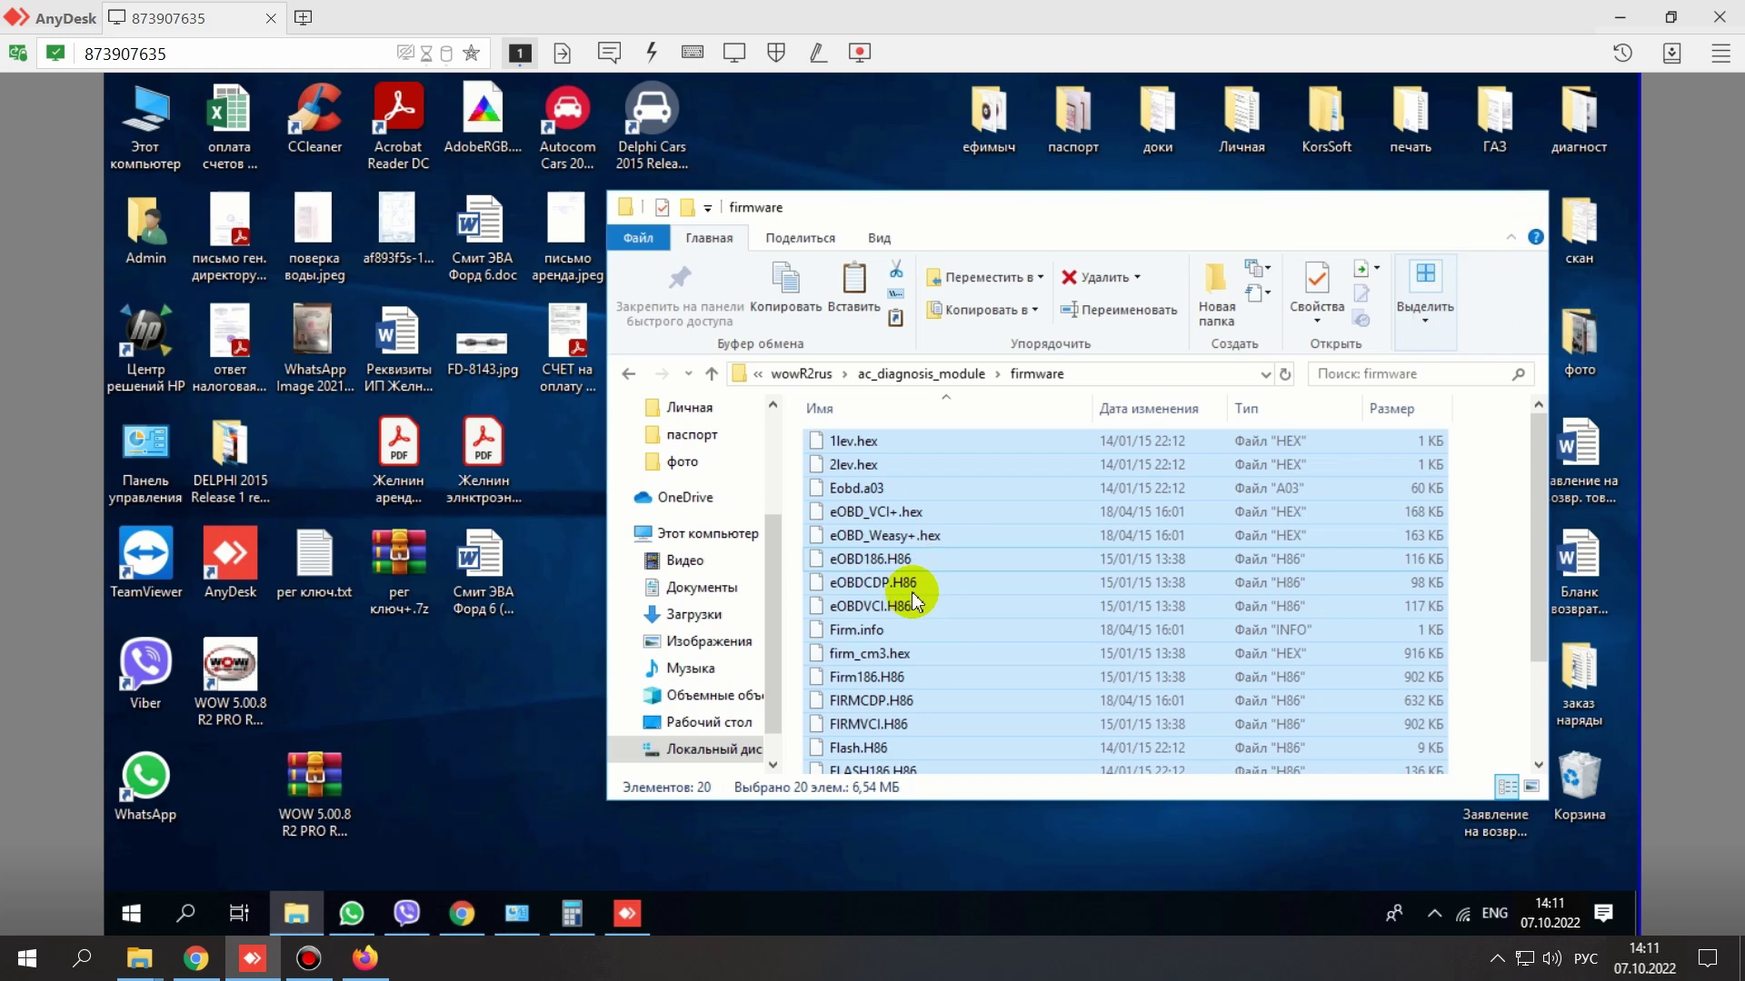
Close the WOW firmware window, check the Firefox messenger, then return to the remote desktop.
key(alt+F4)
click(820, 618)
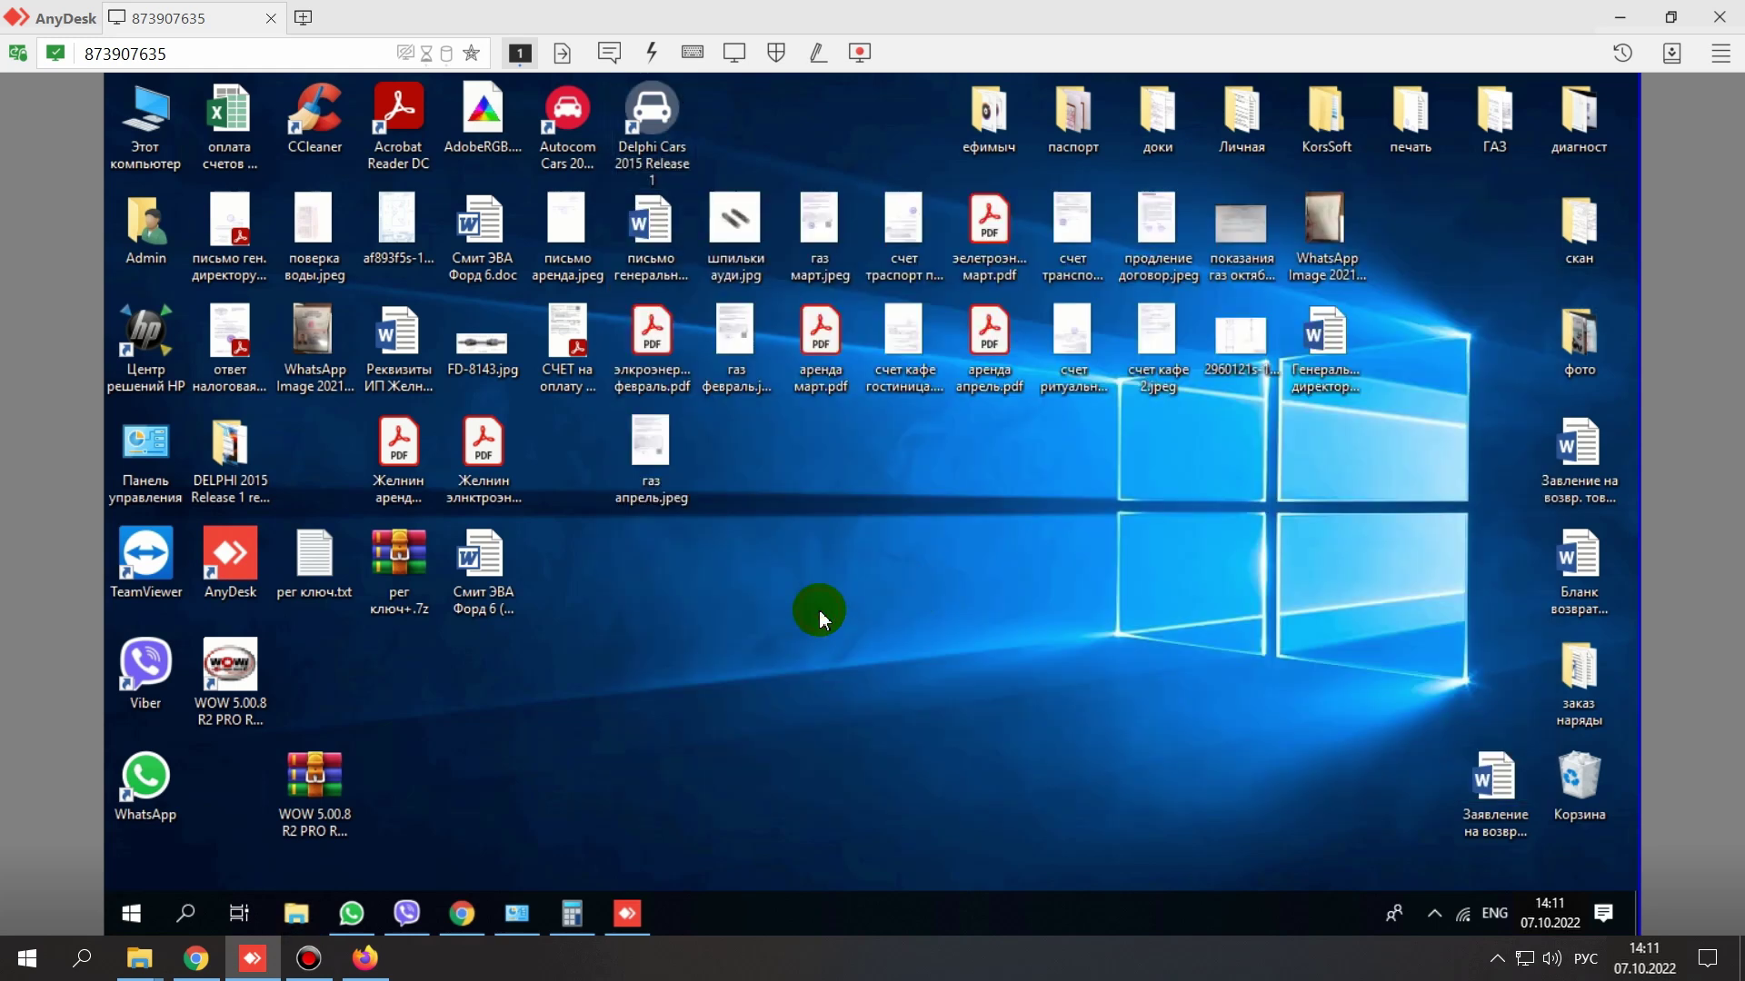
click(364, 958)
click(537, 884)
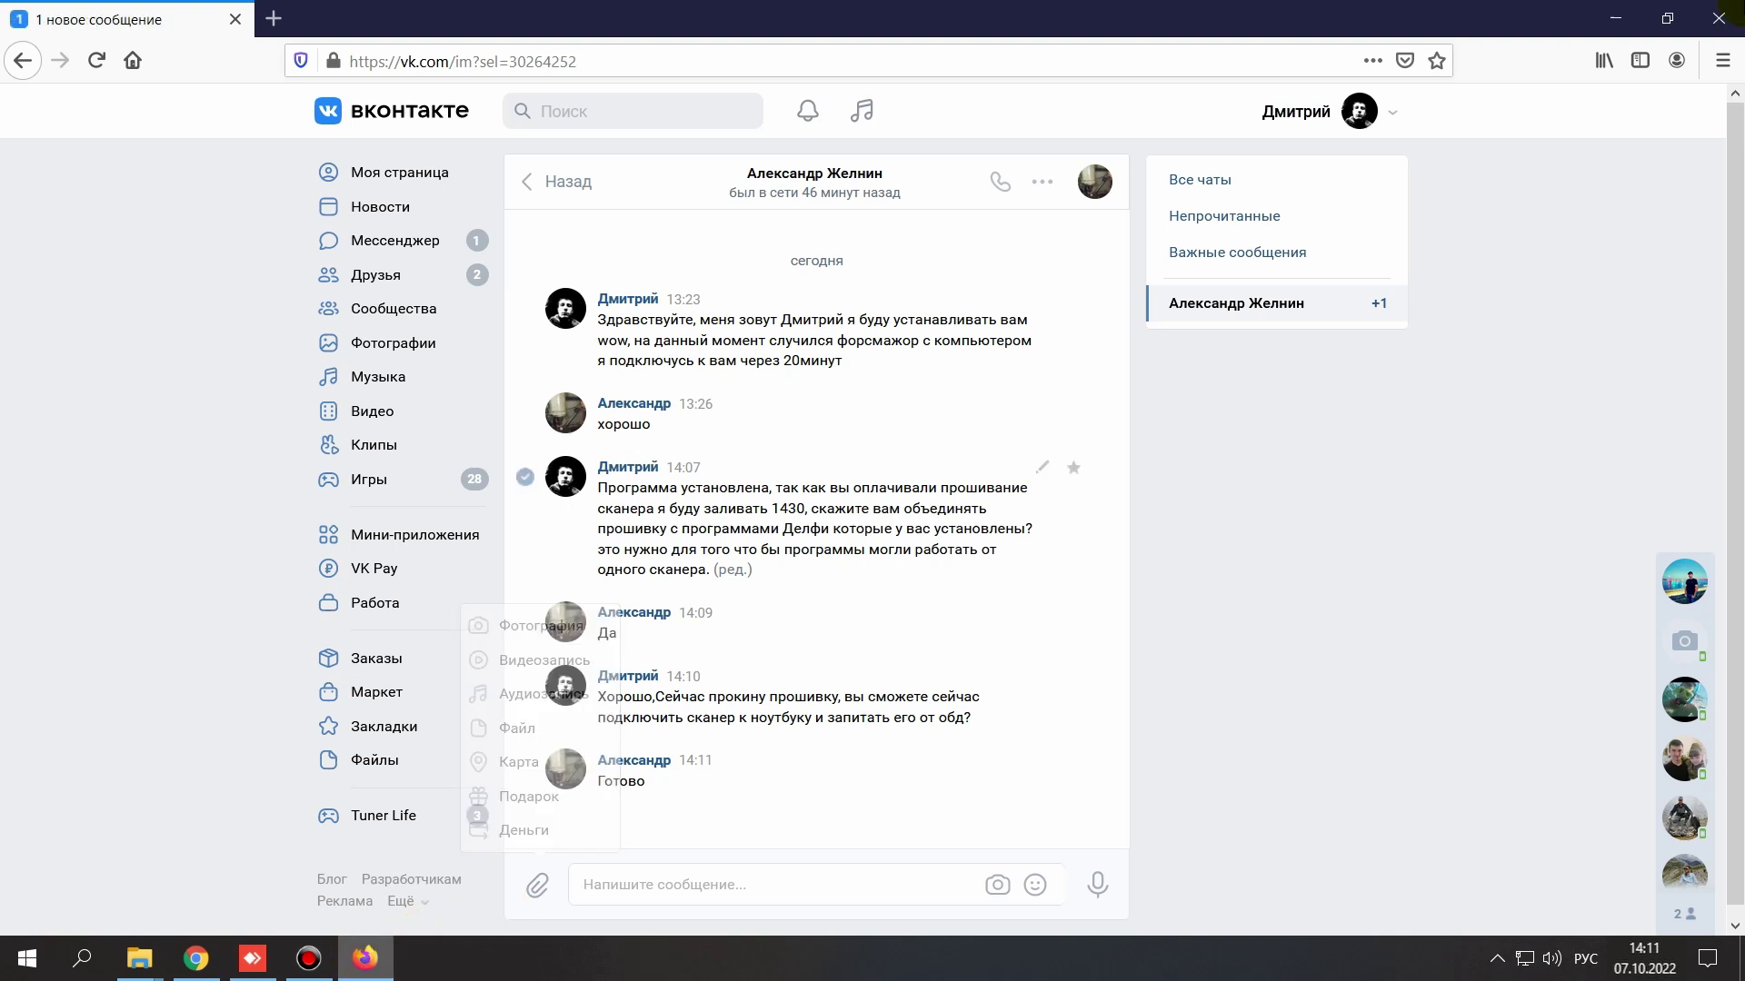
click(258, 961)
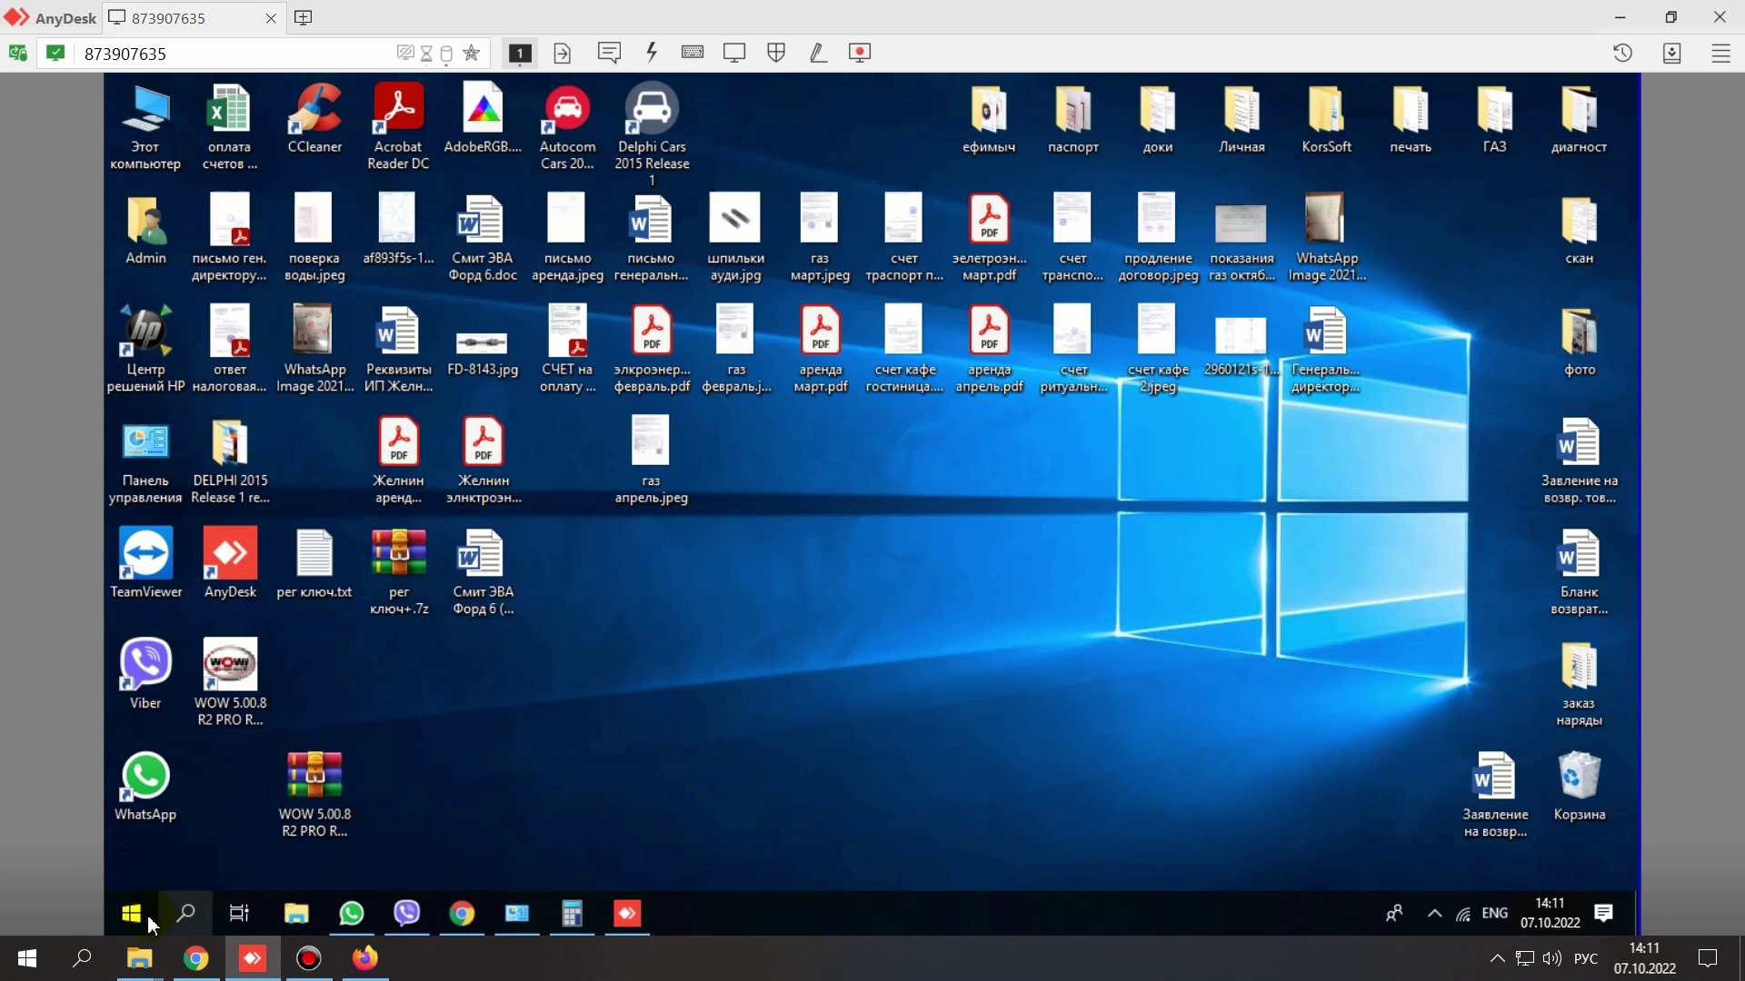
Search the remote Start menu for 'диспетчер' and open Device Manager from the results.
click(147, 914)
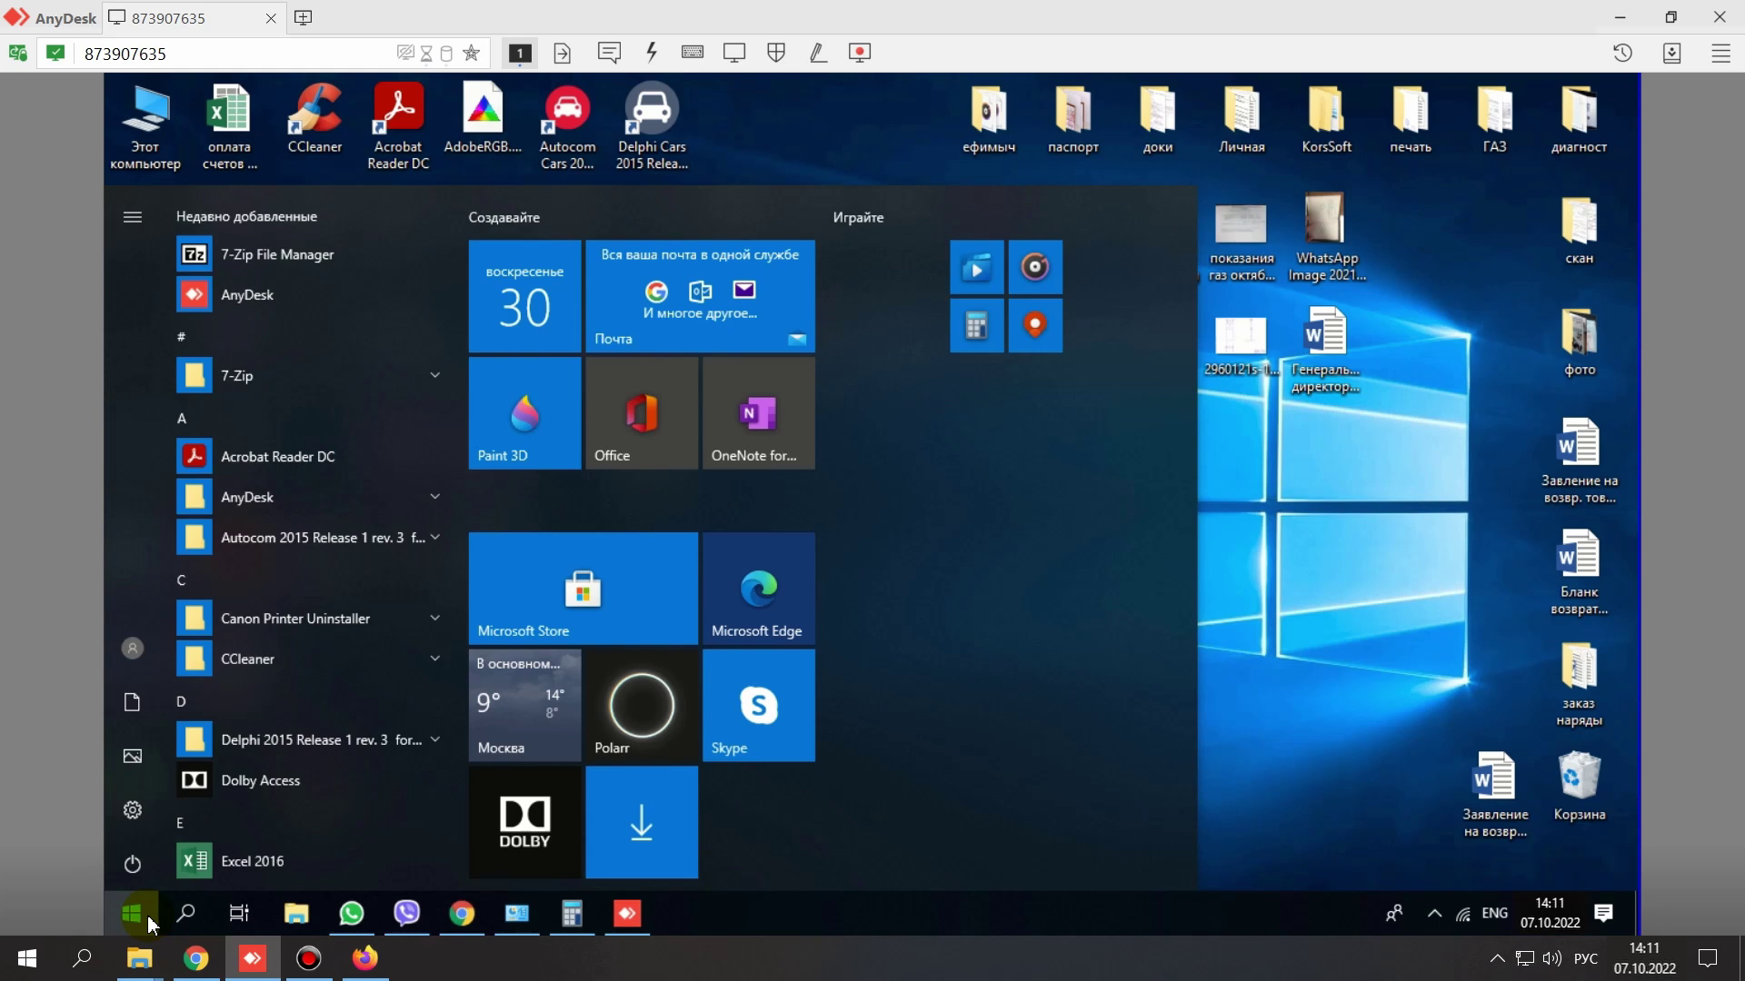
text(д)
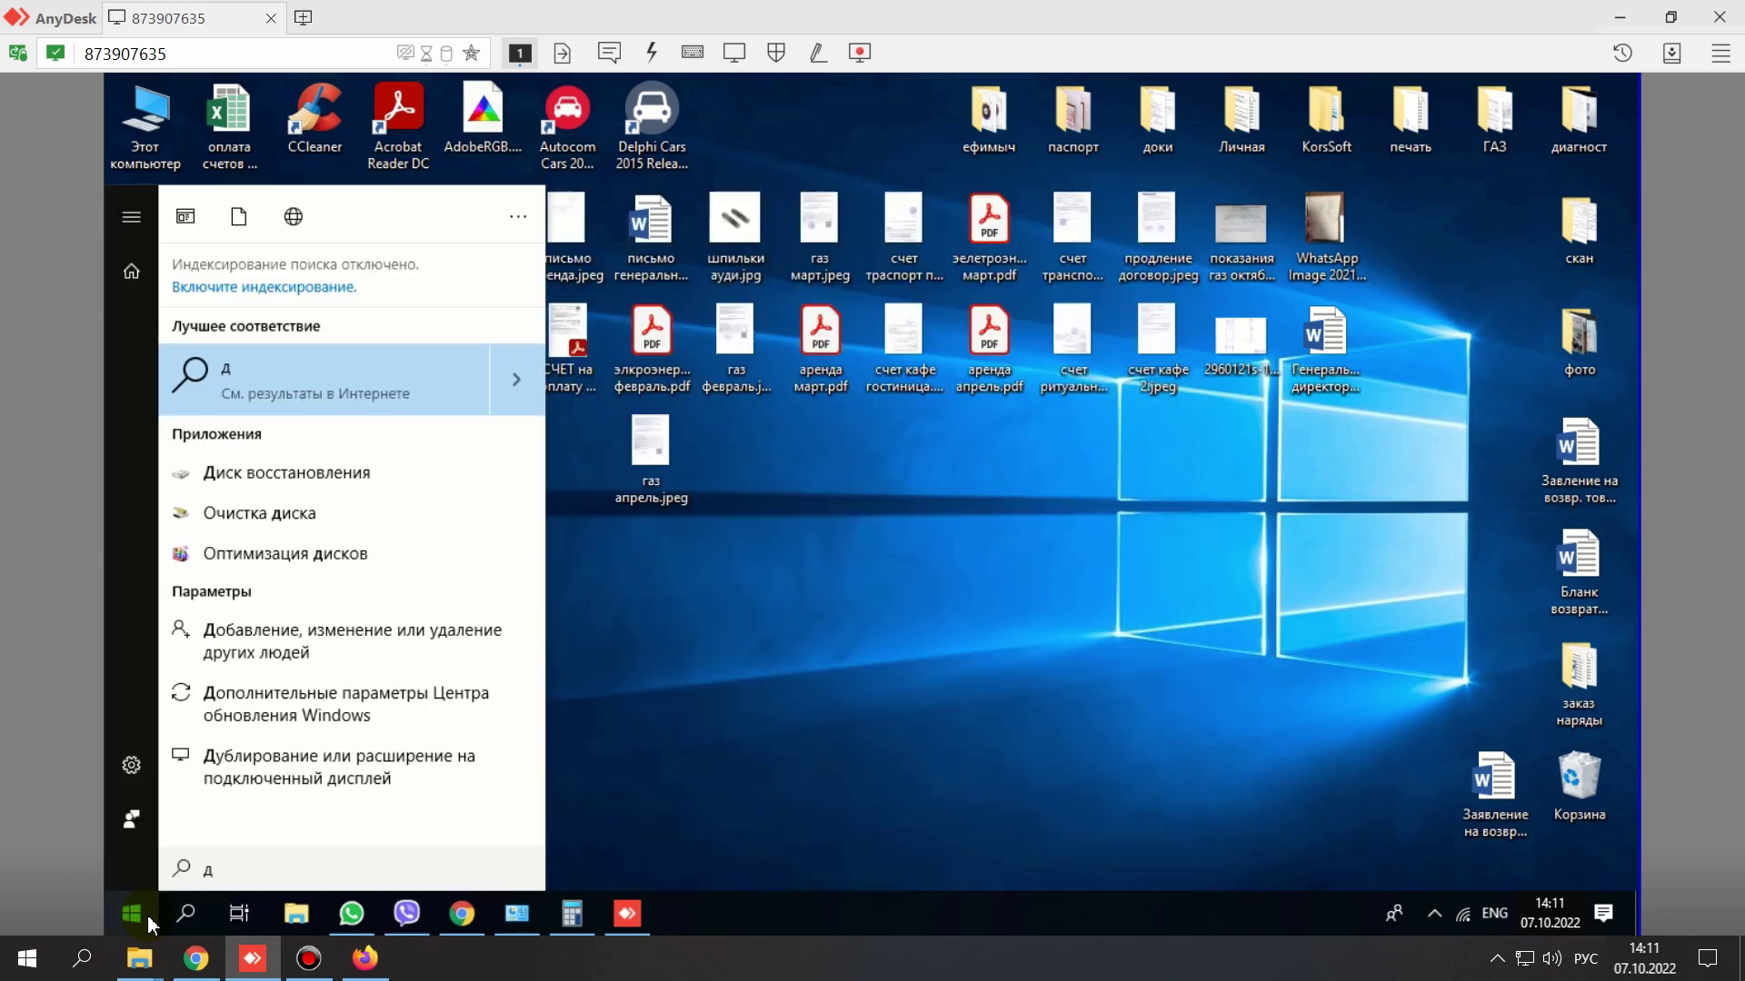
text(испетчер)
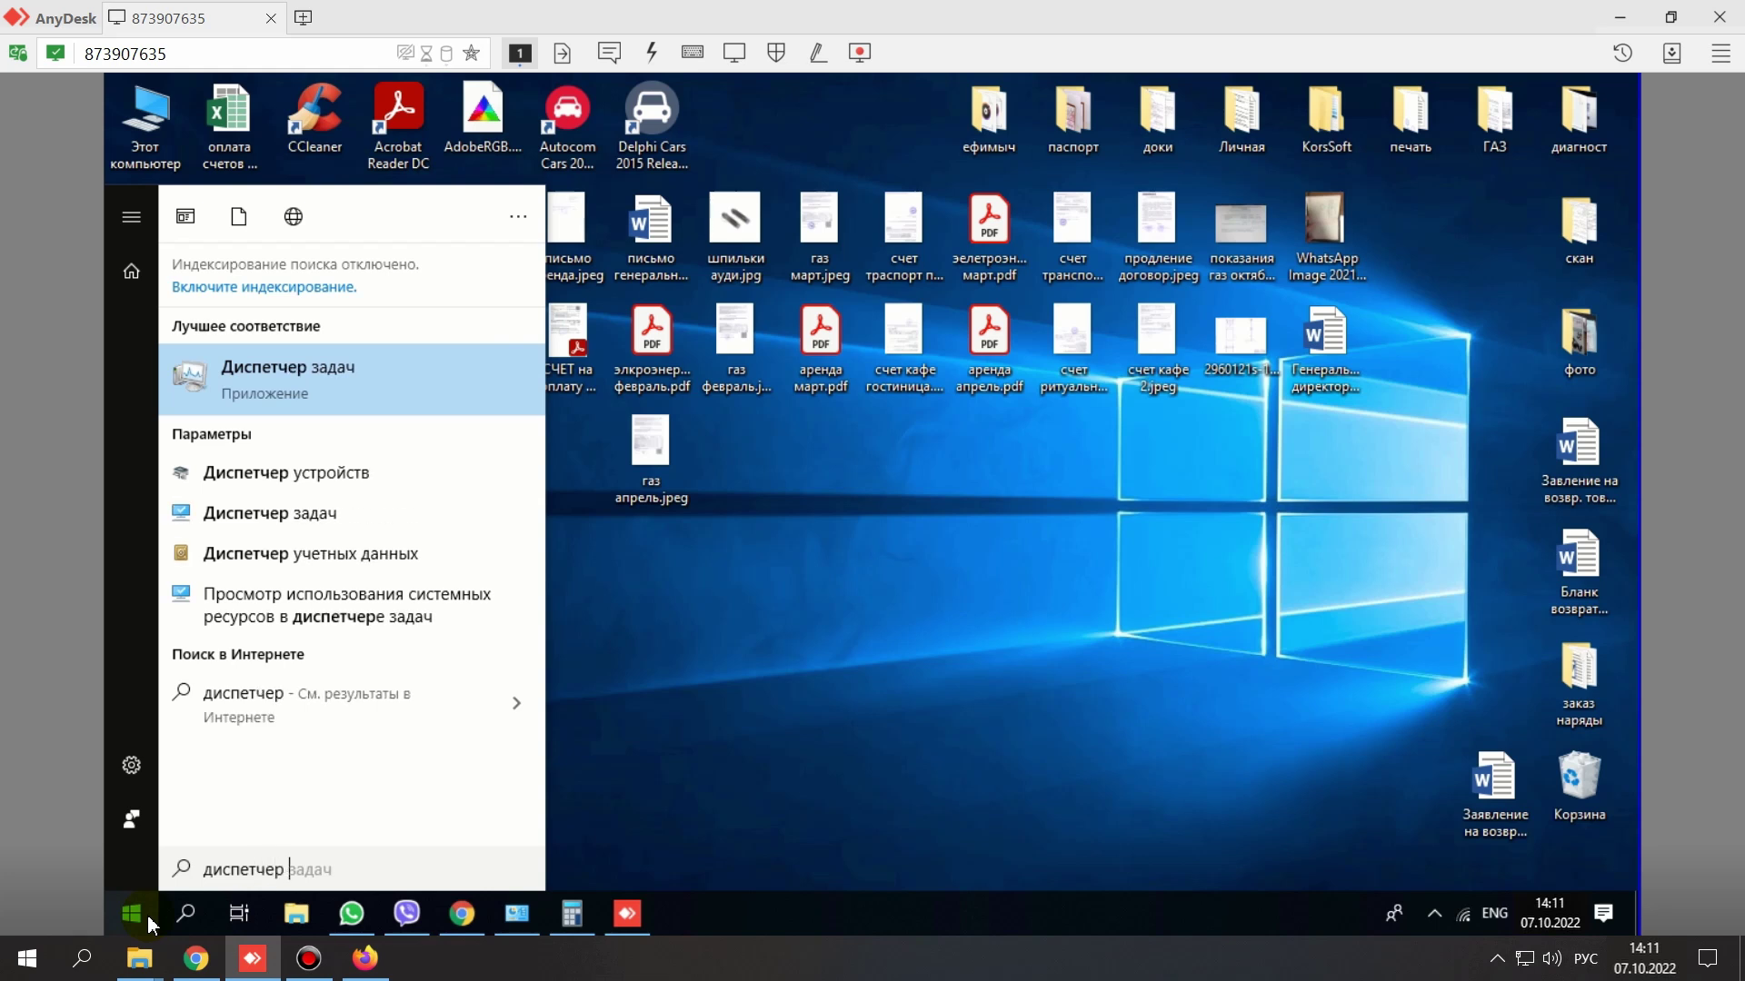
key(Down)
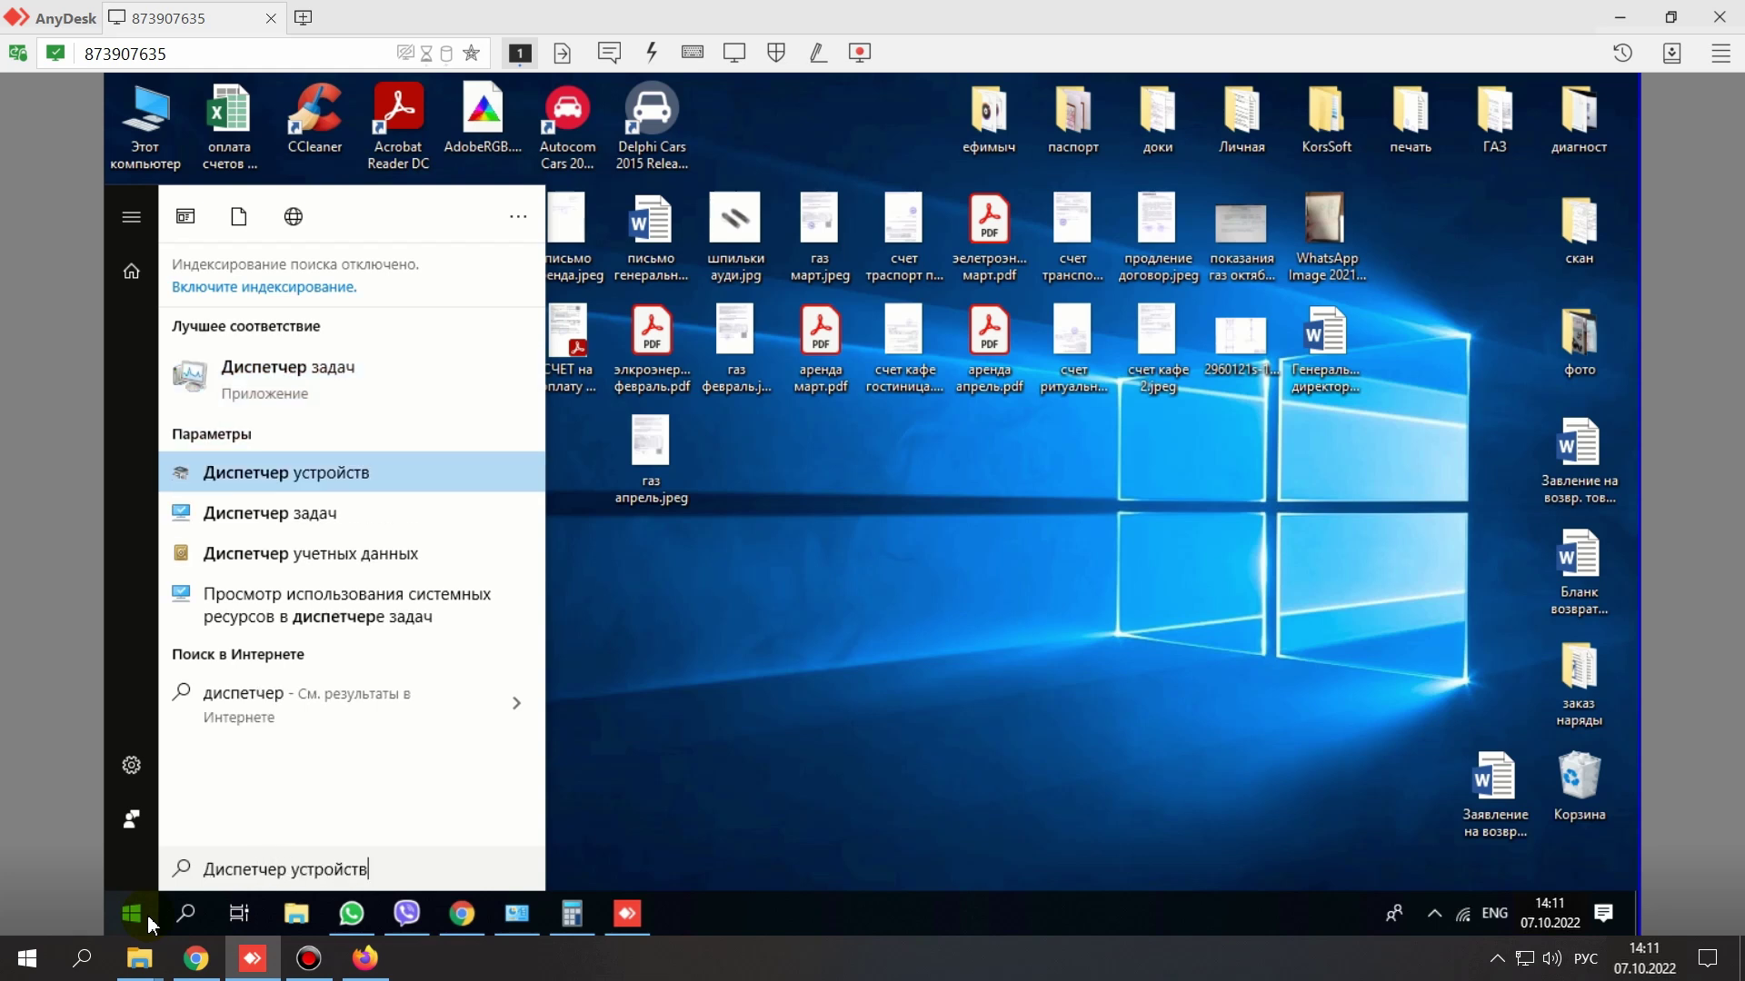
key(Return)
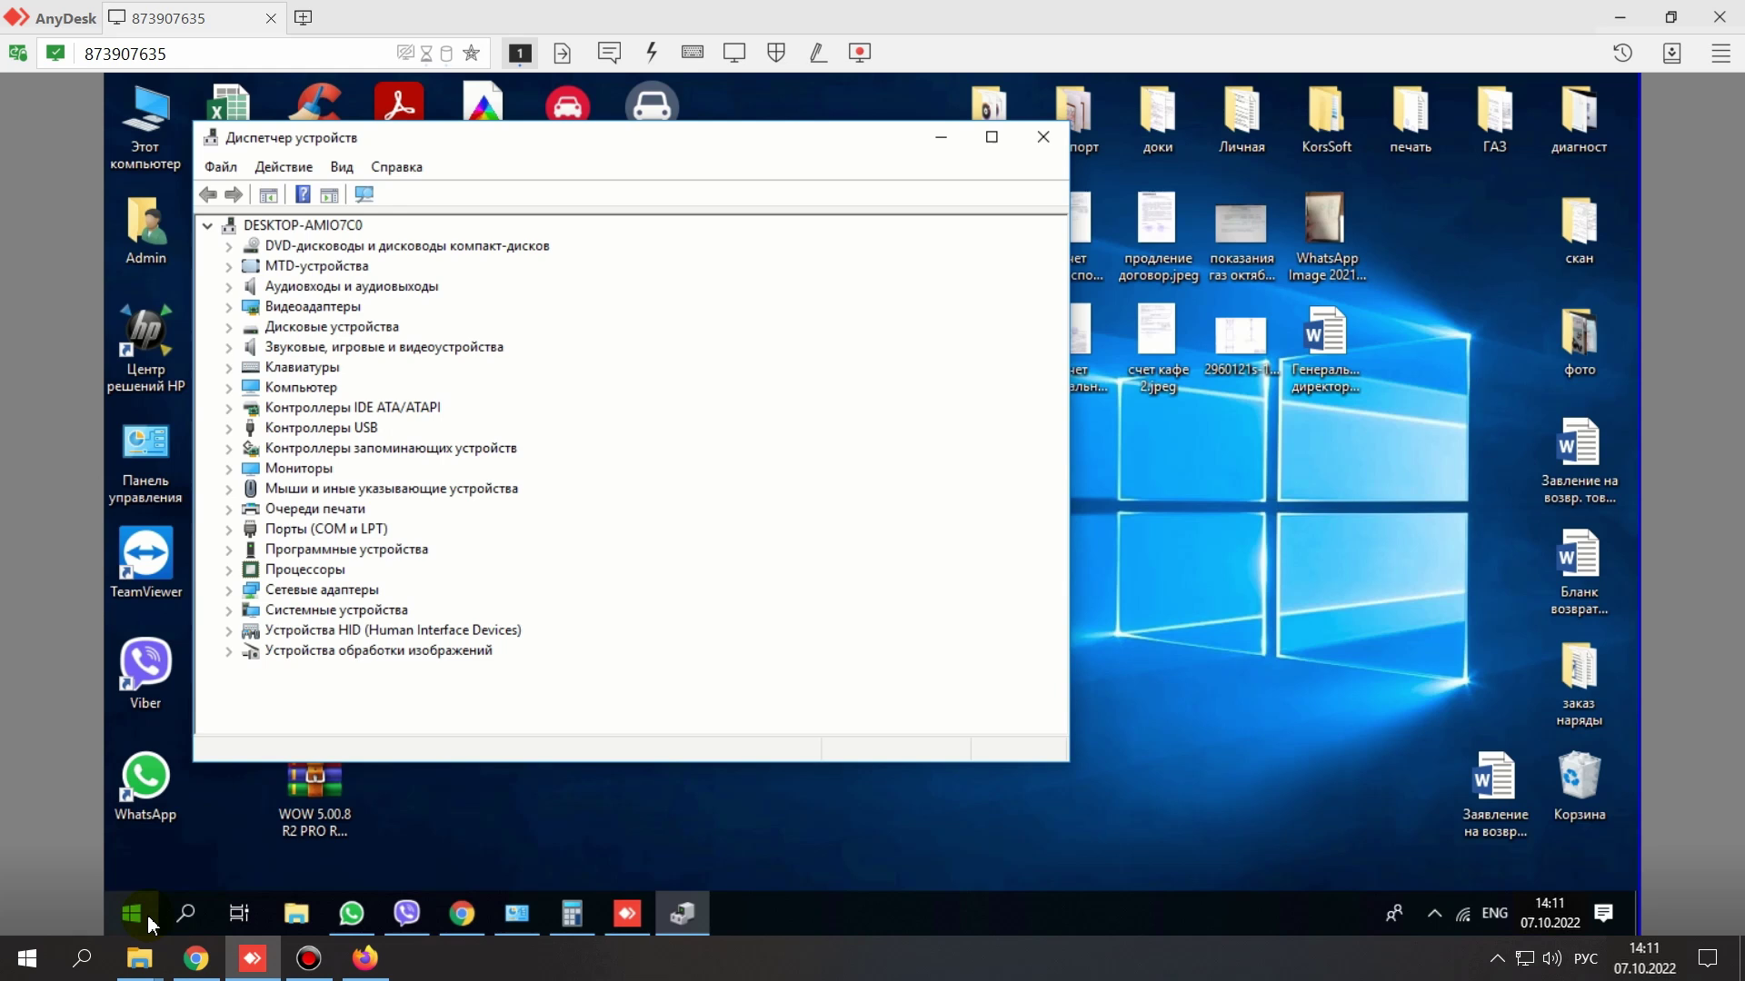
Open the properties of the VCI (Diagnostic Unit) Serial Port (COM4) under Порты (COM и LPT).
click(229, 530)
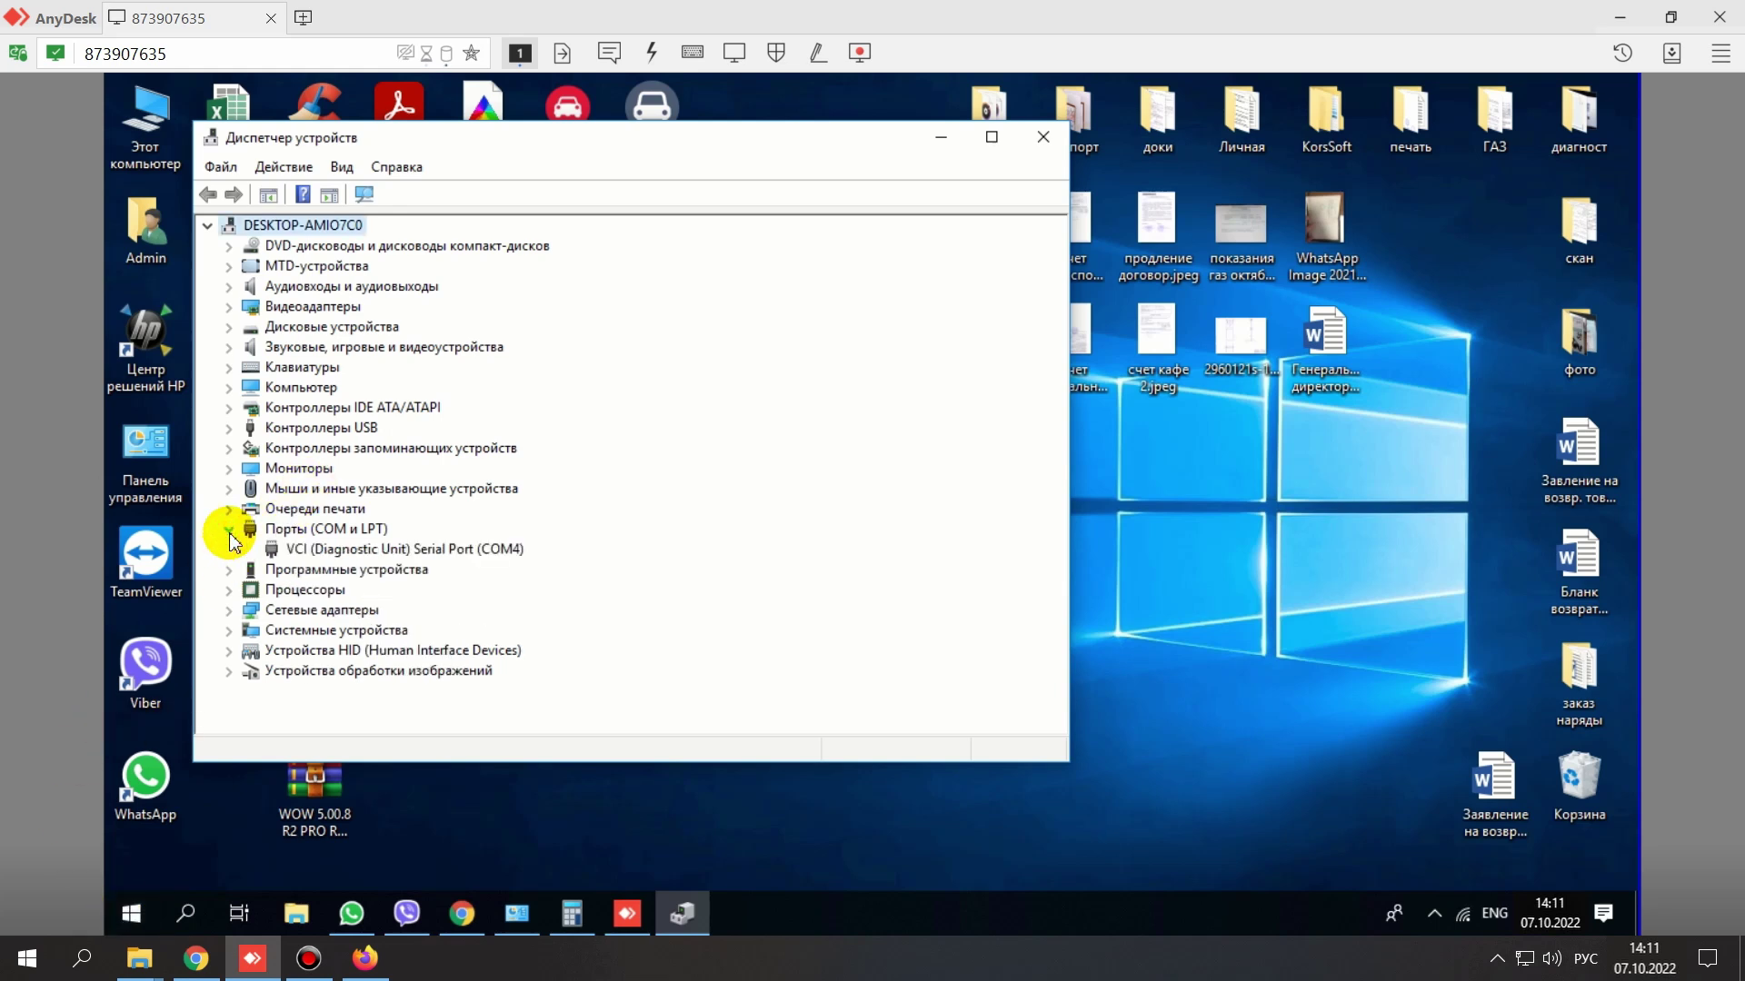
click(233, 428)
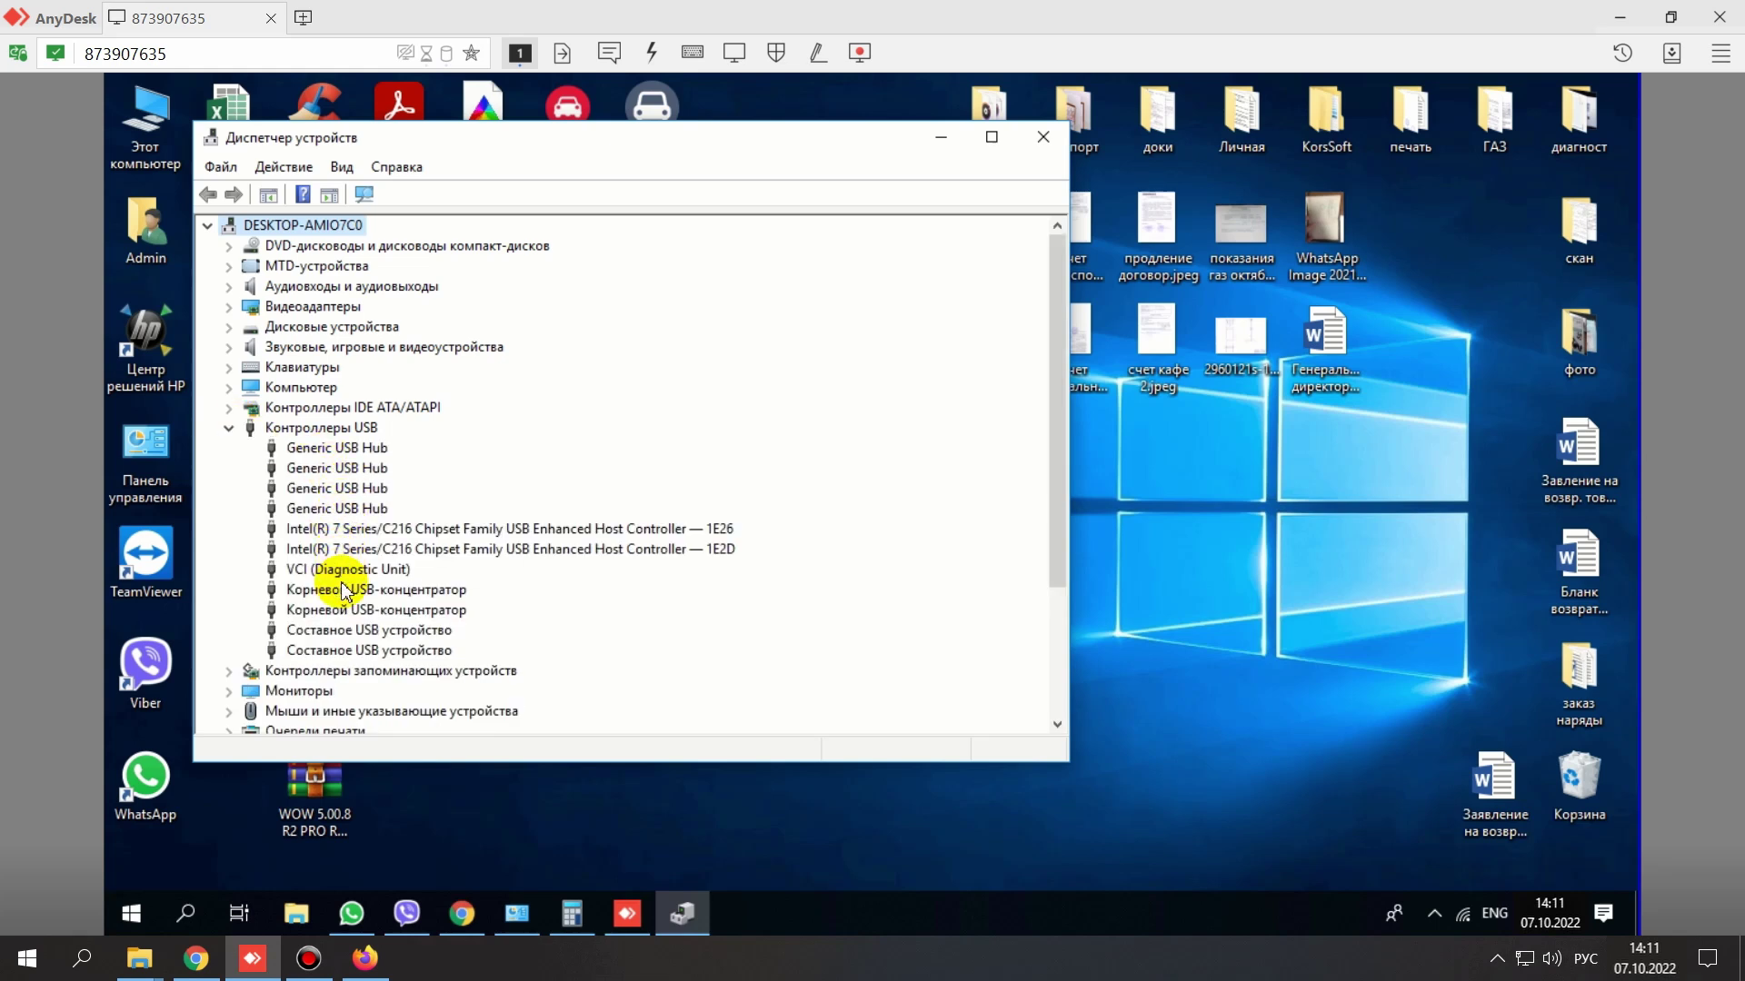
scroll(345, 599, down, 1)
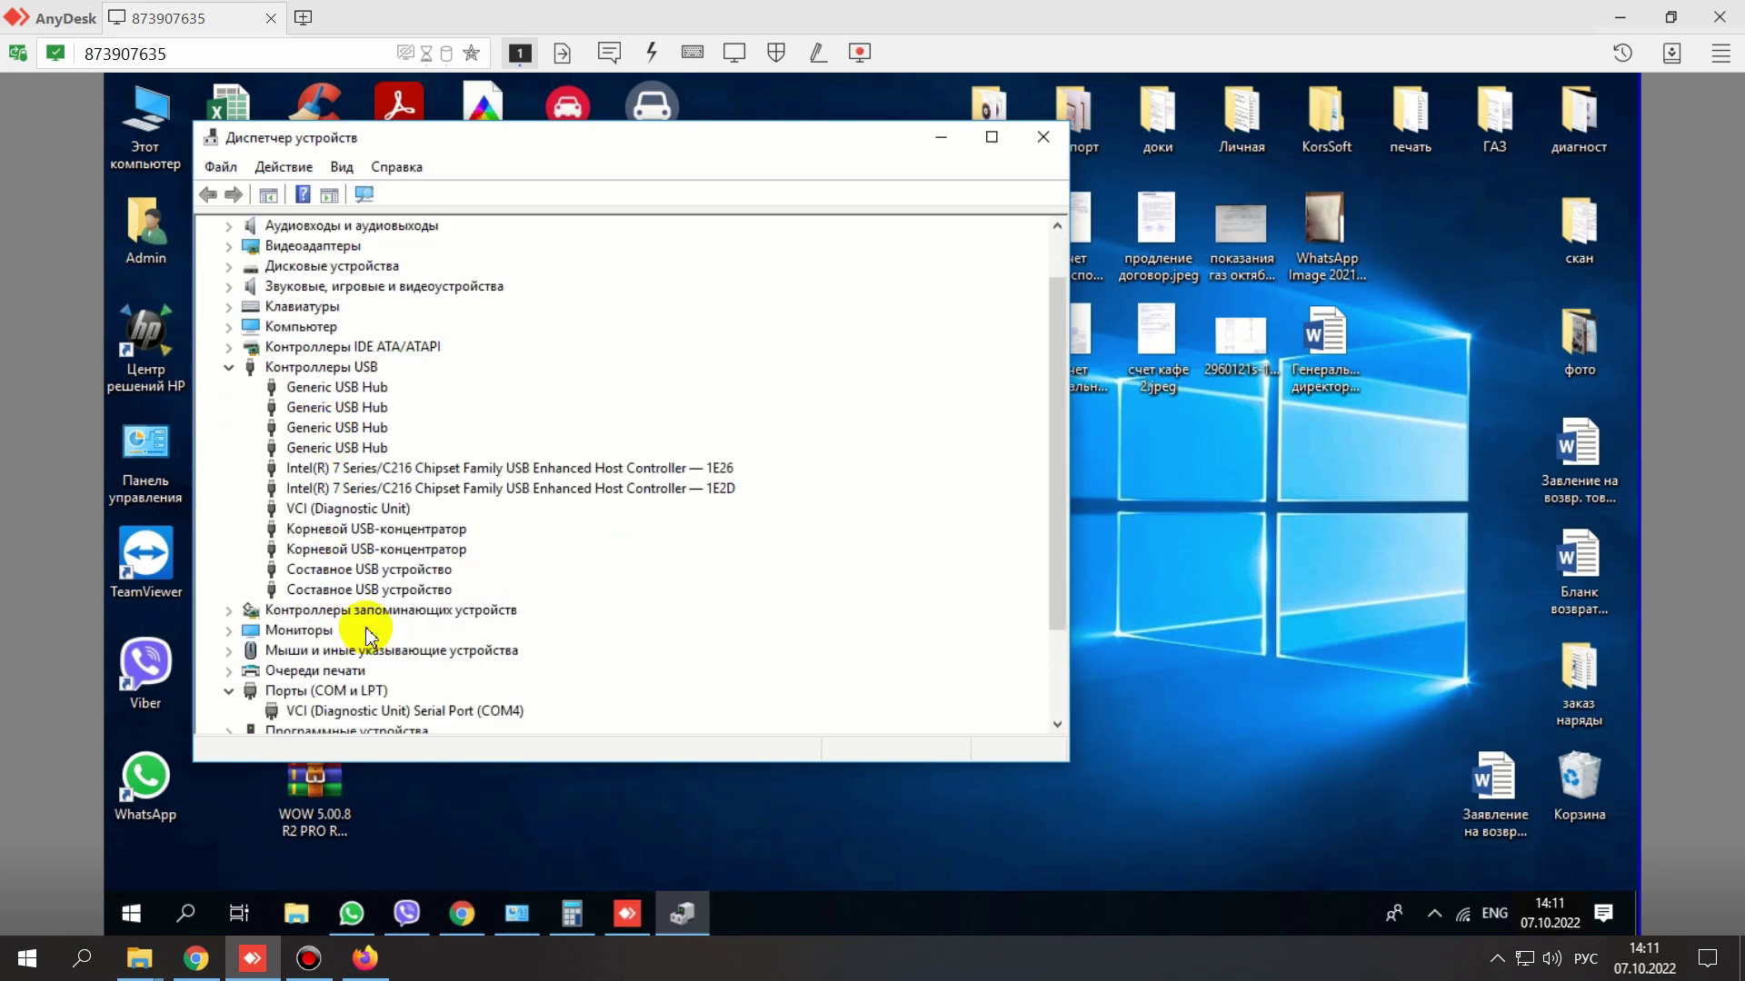
click(439, 718)
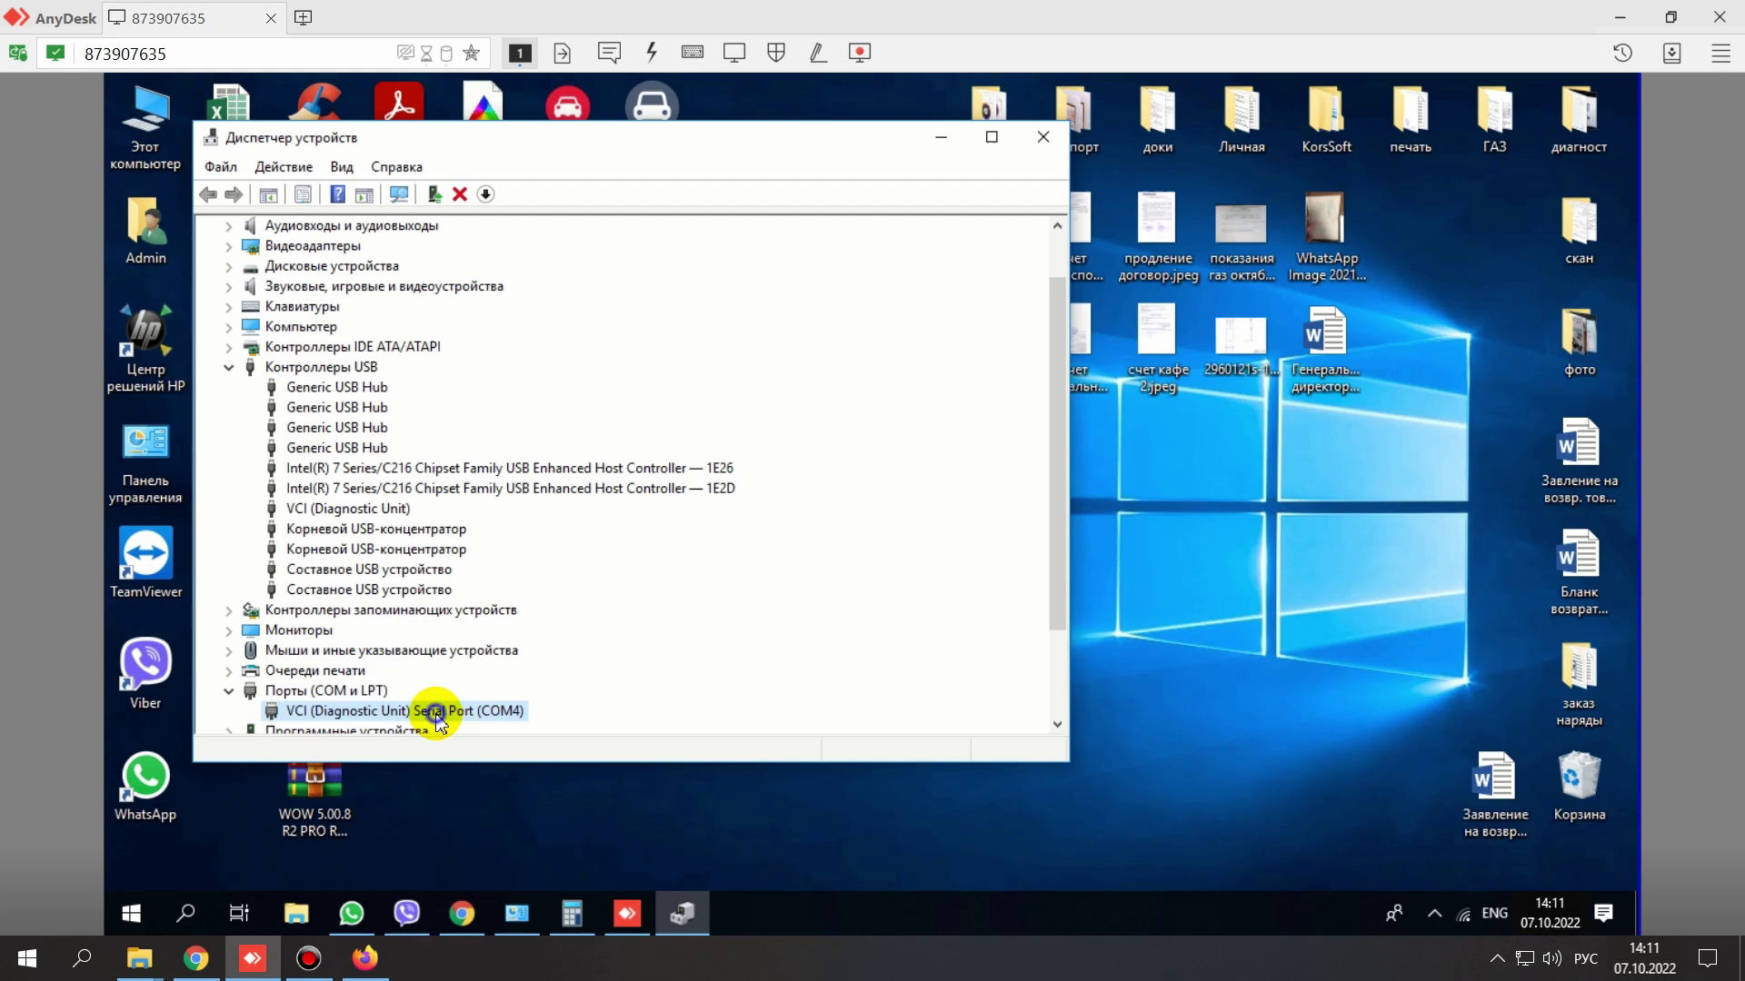
right_click(438, 718)
click(542, 830)
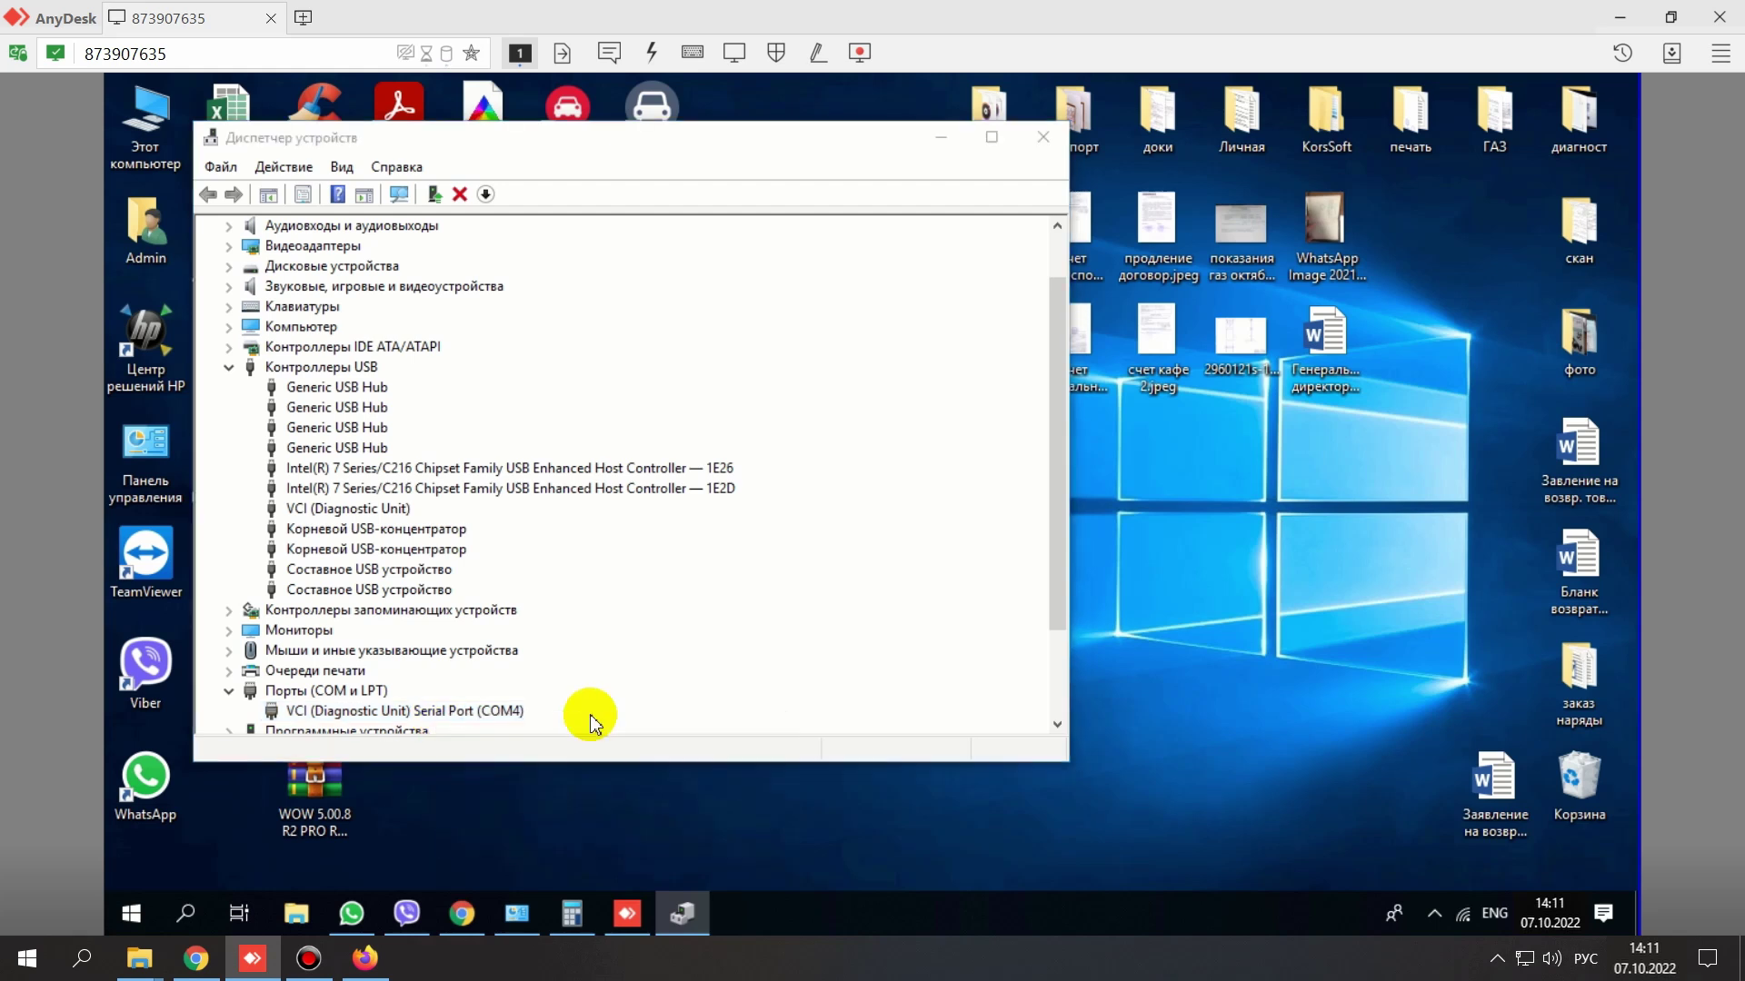
Set the port number to COM1 in the advanced port settings and apply.
click(569, 240)
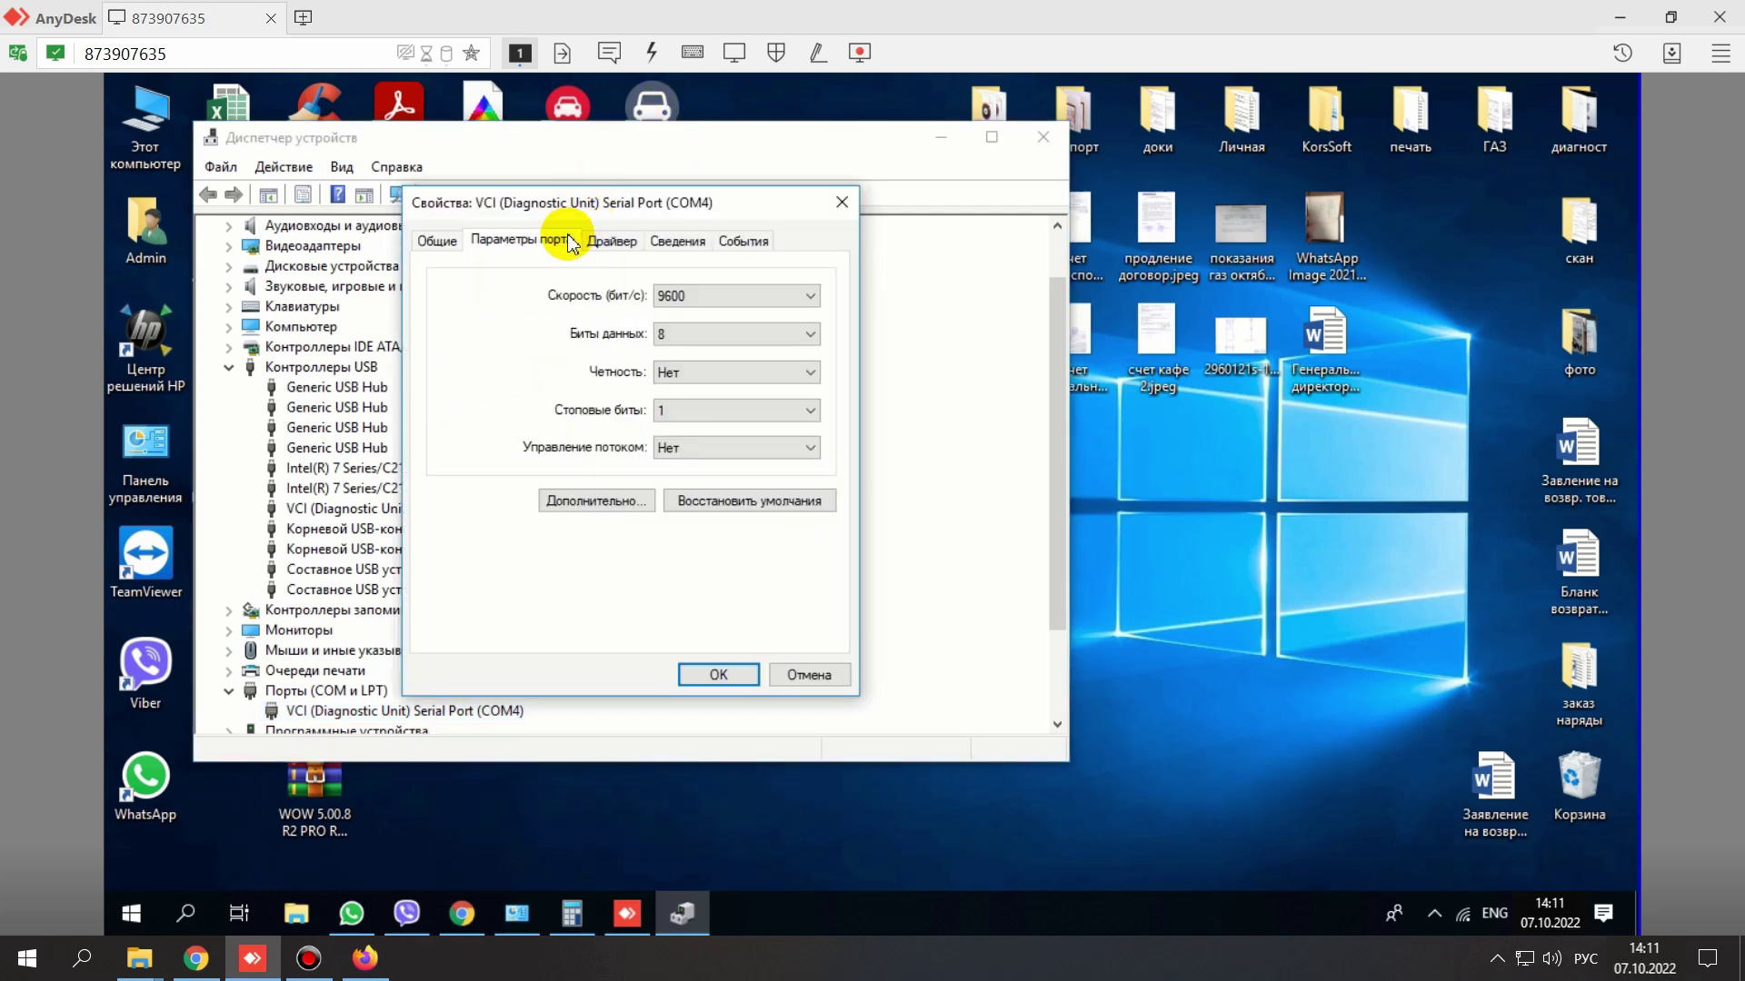
click(615, 500)
click(618, 503)
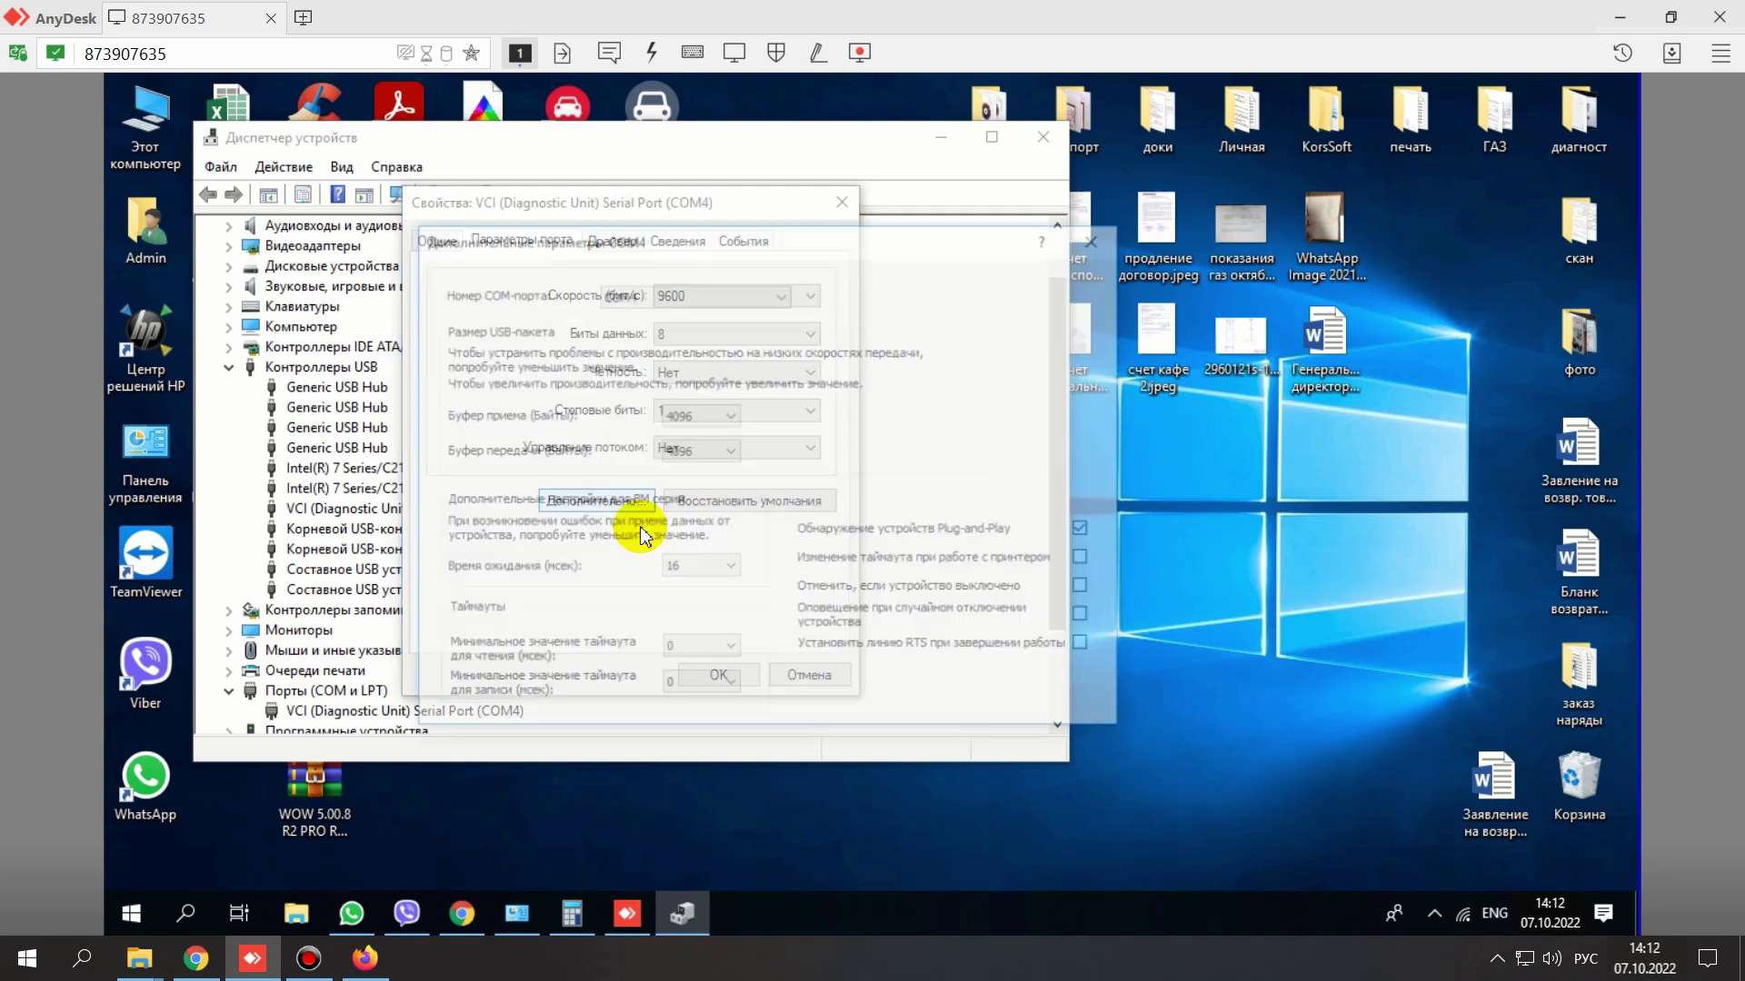
click(636, 294)
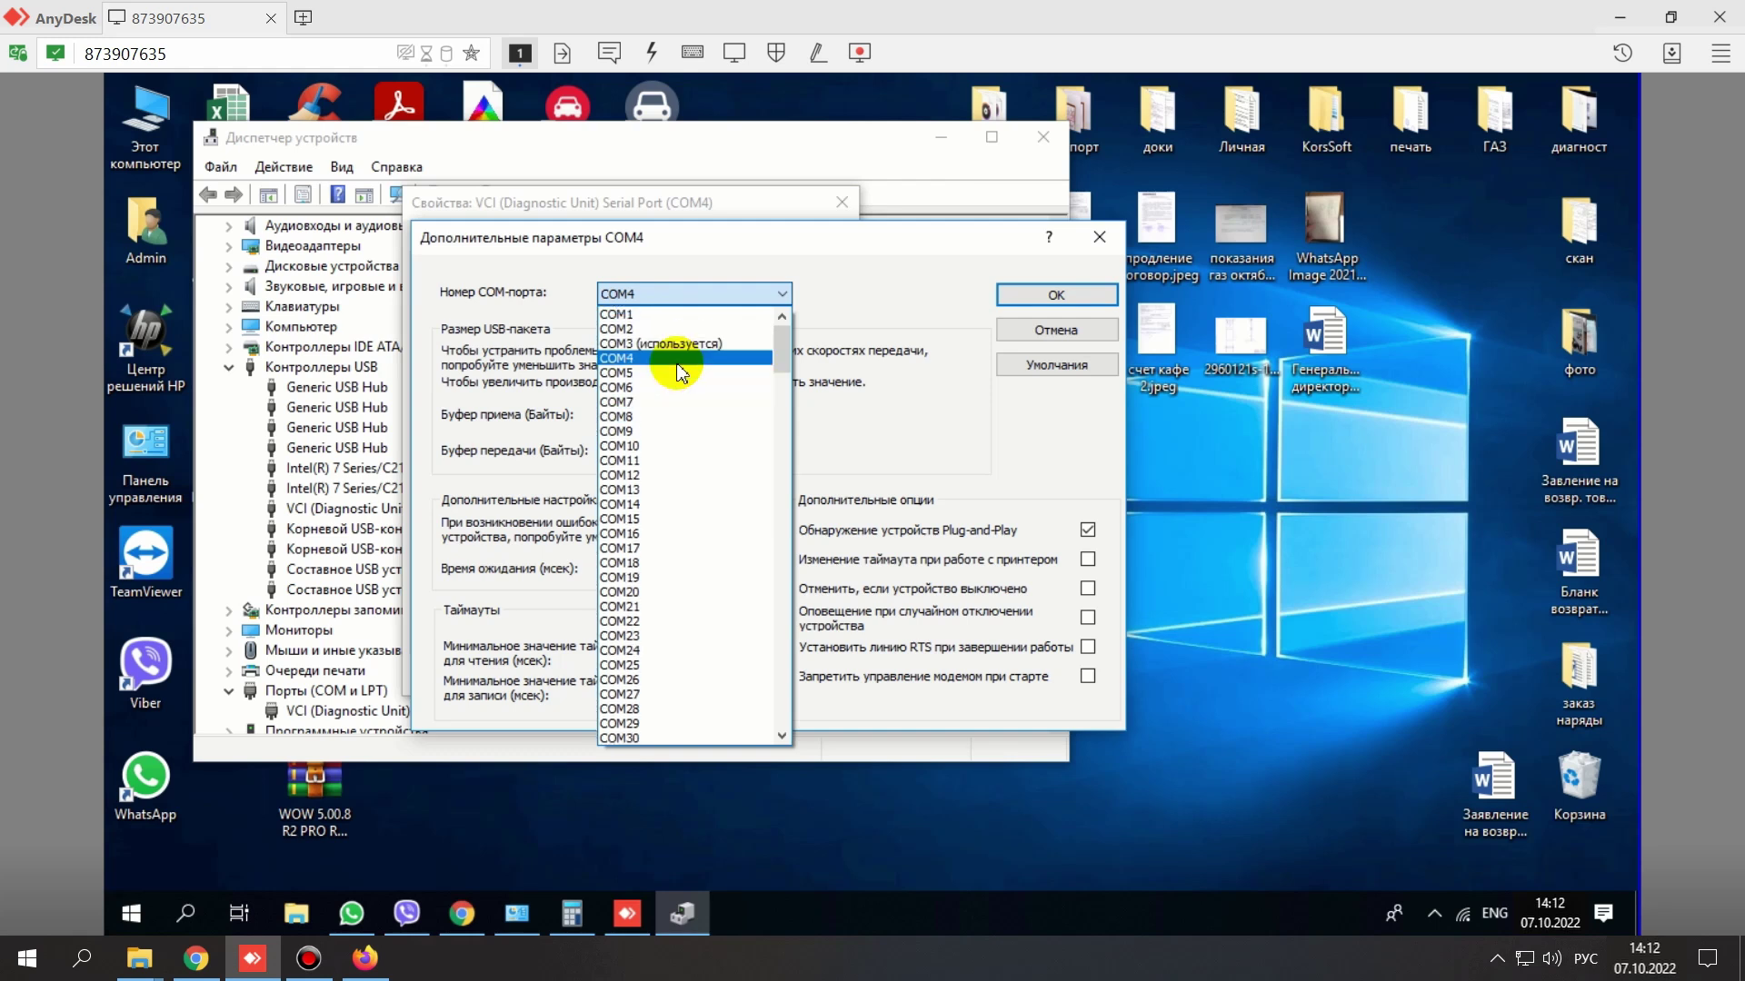
click(718, 316)
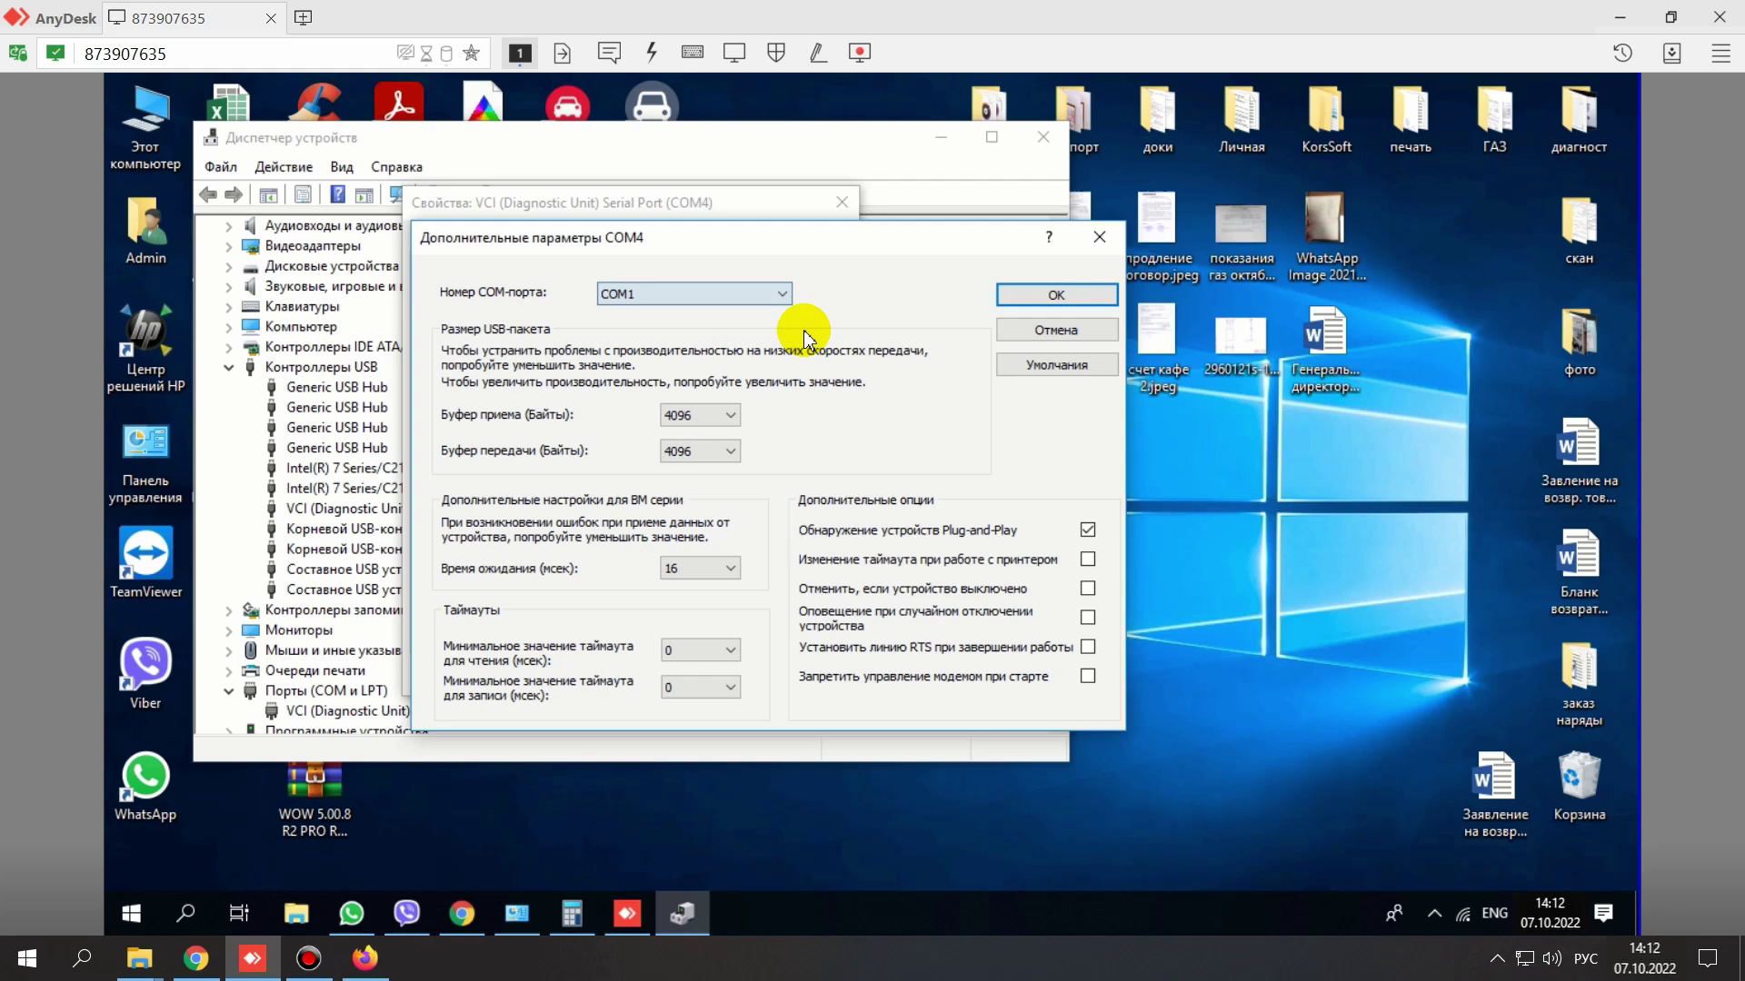
click(1040, 300)
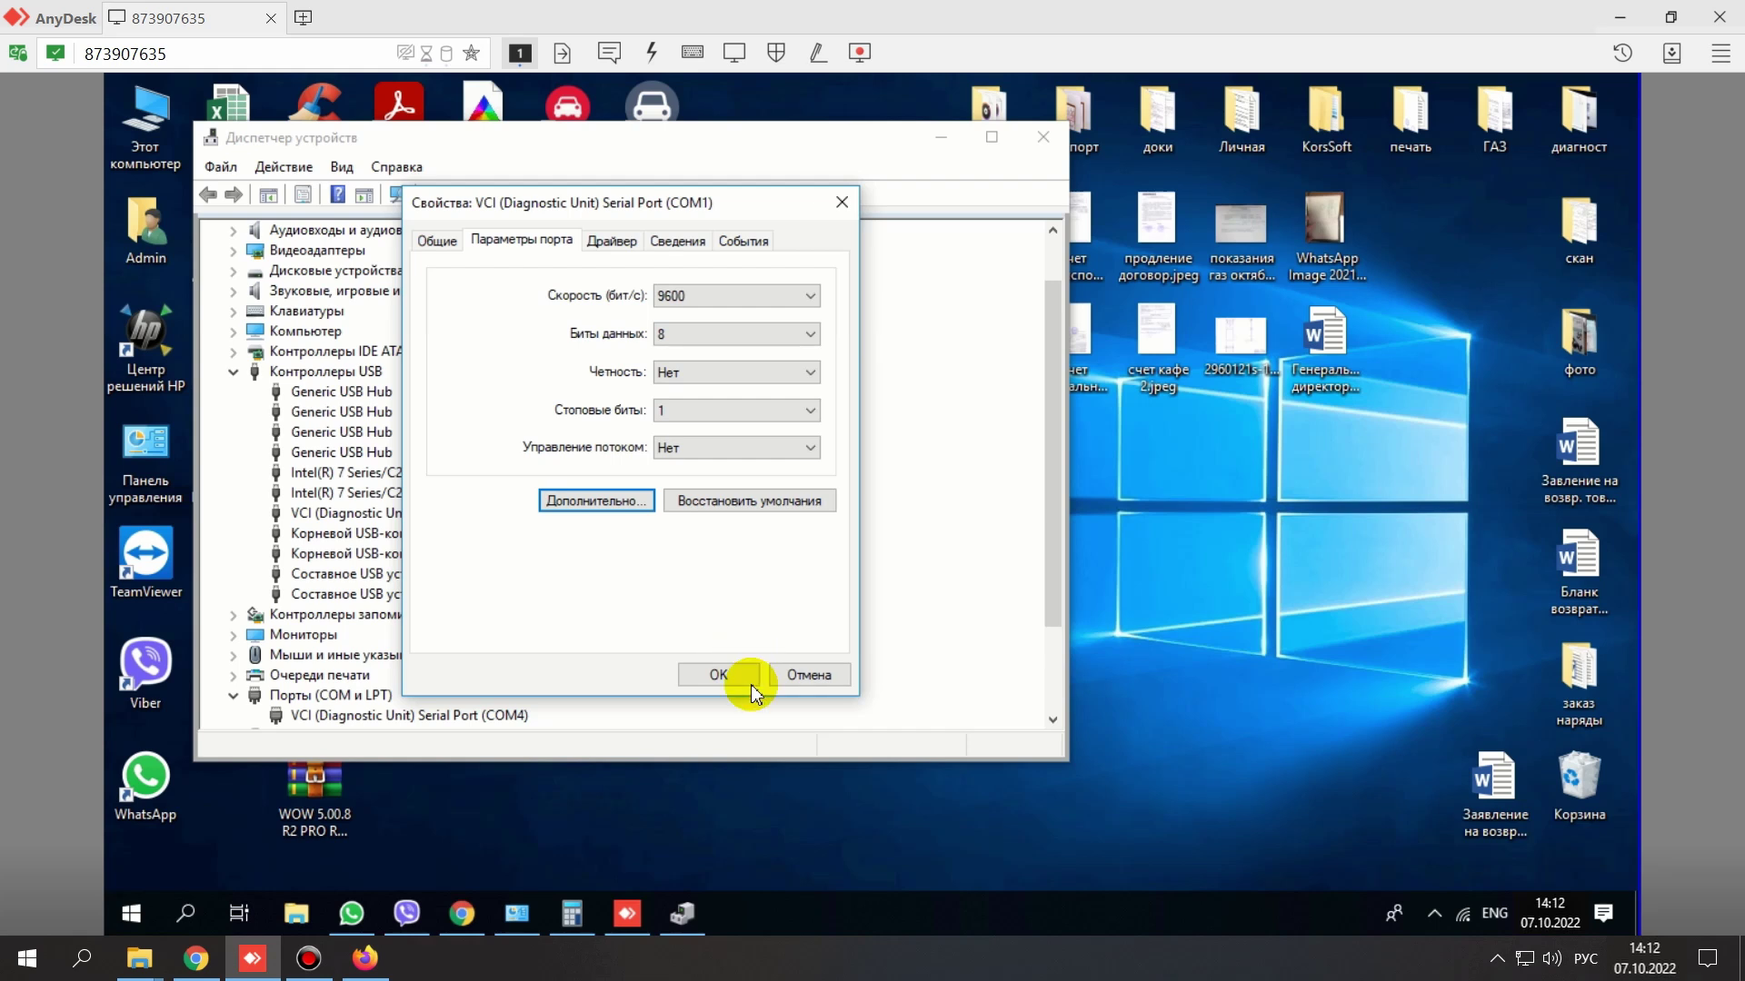
click(718, 674)
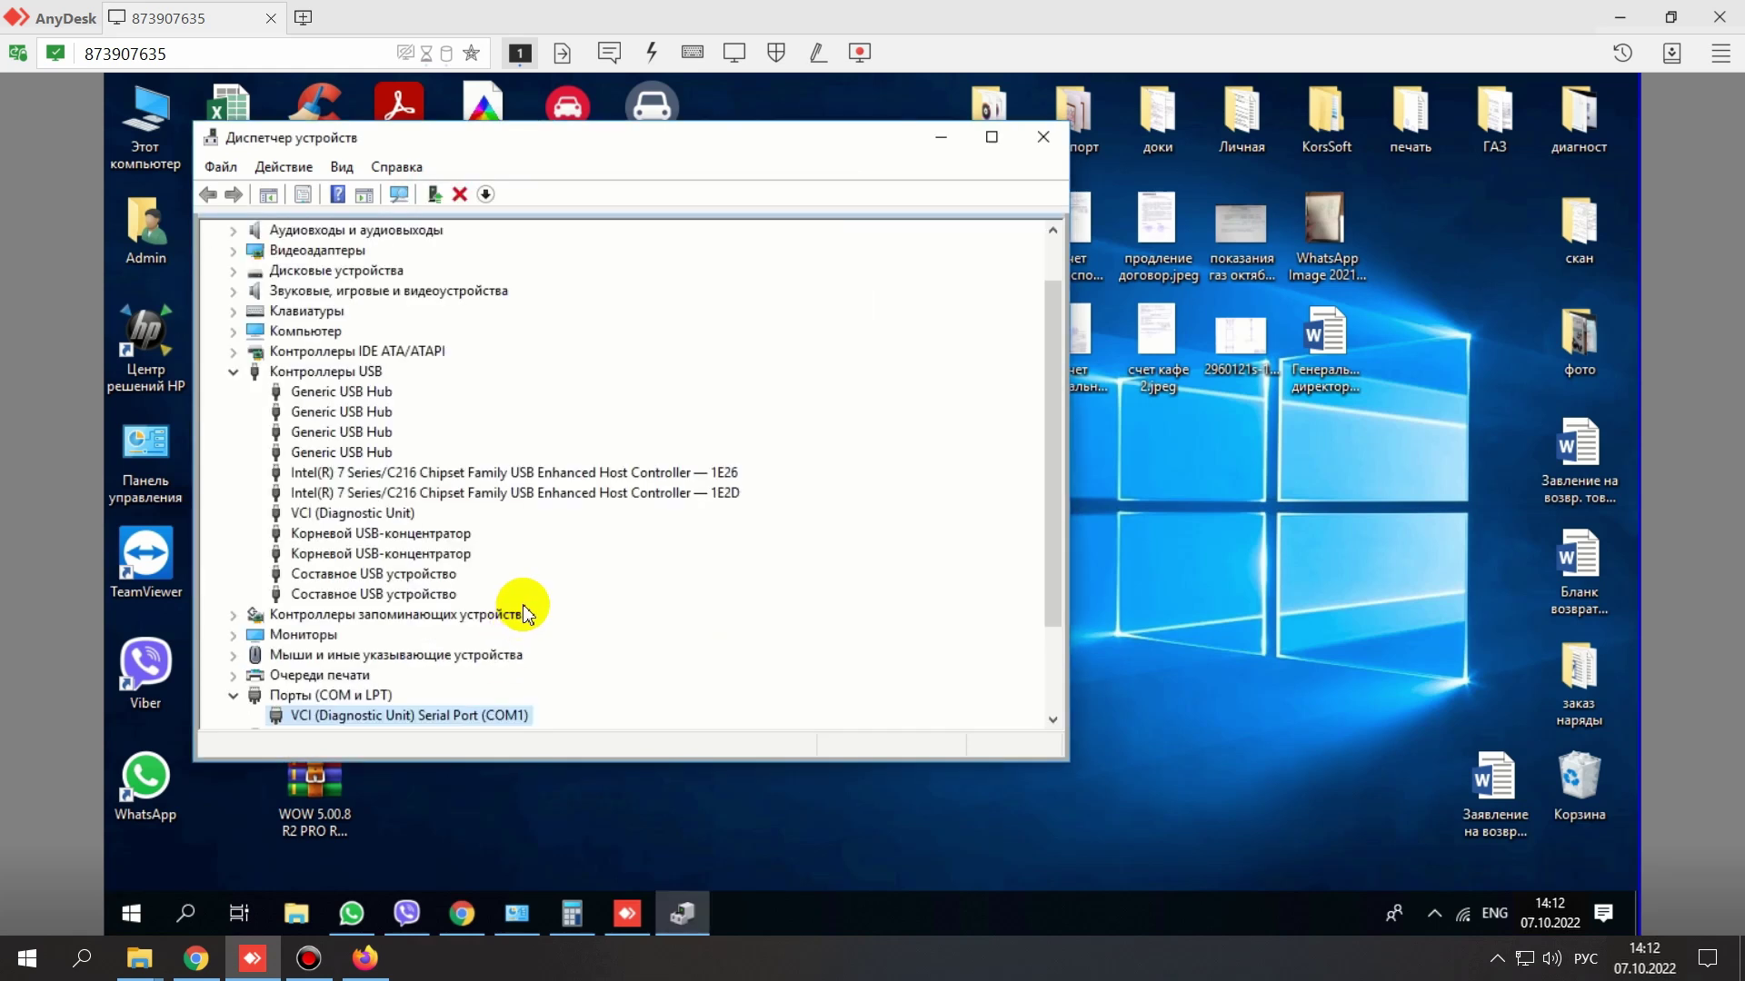
scroll(527, 610, down, 1)
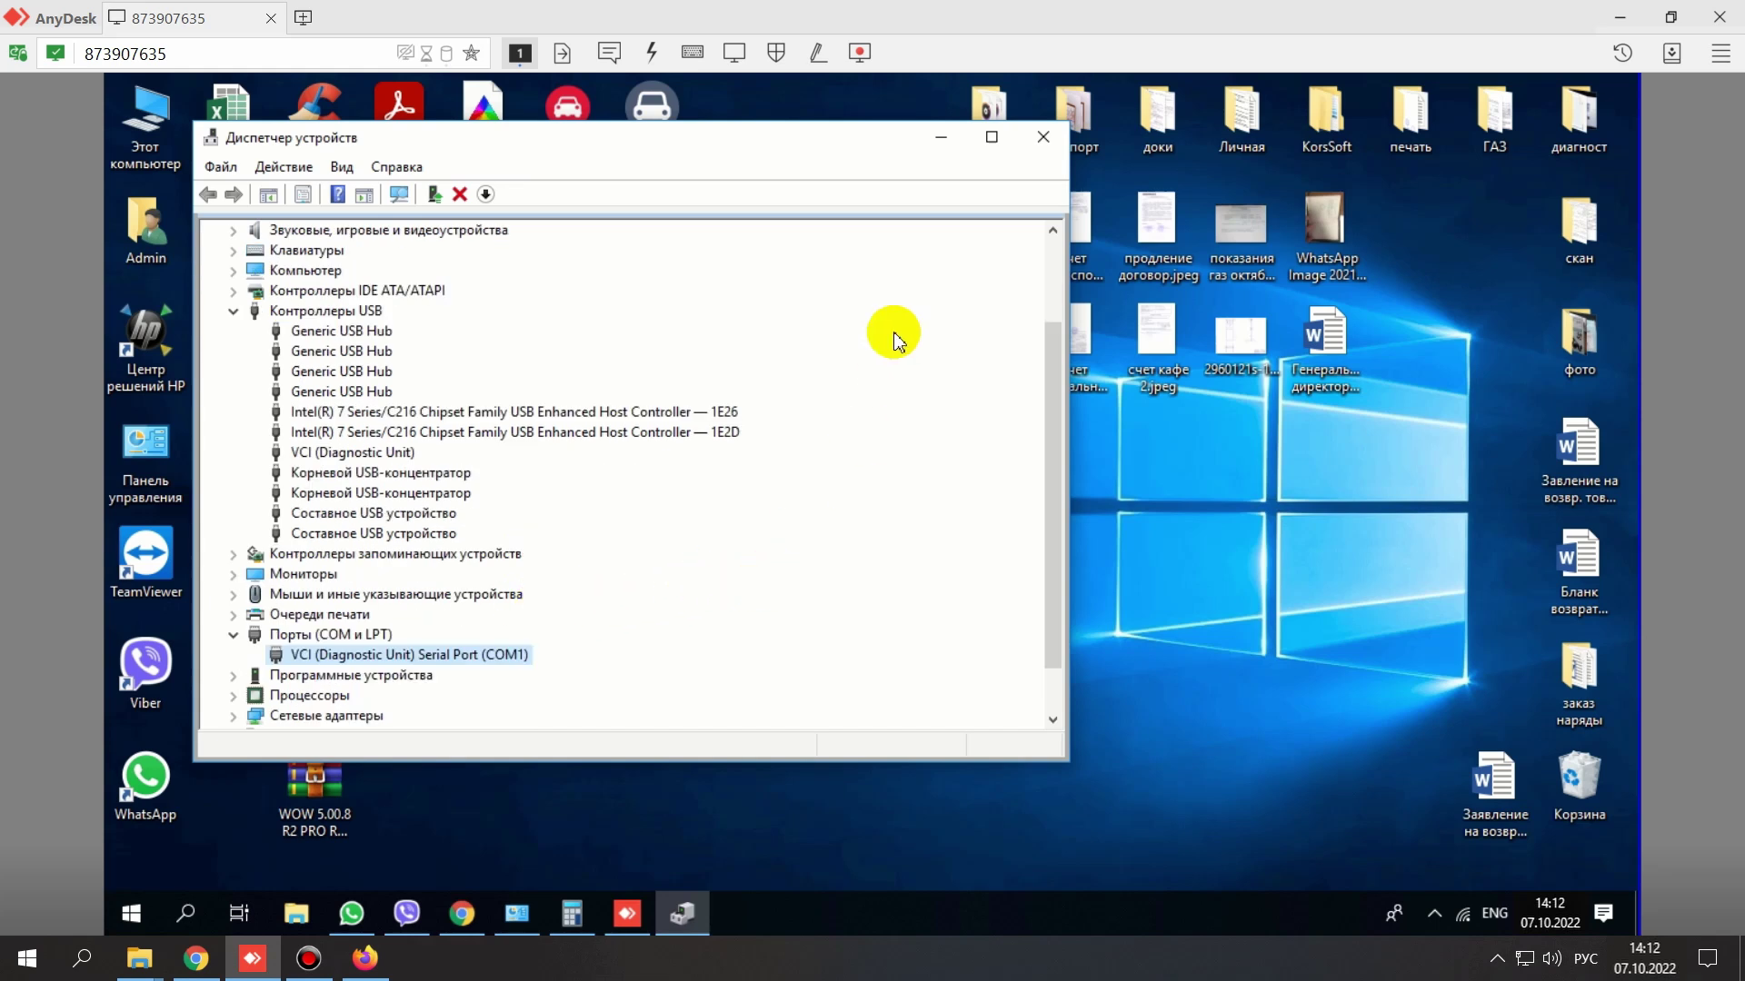
Close Device Manager and run the WOW 5.00.8 desktop shortcut as administrator.
click(1043, 141)
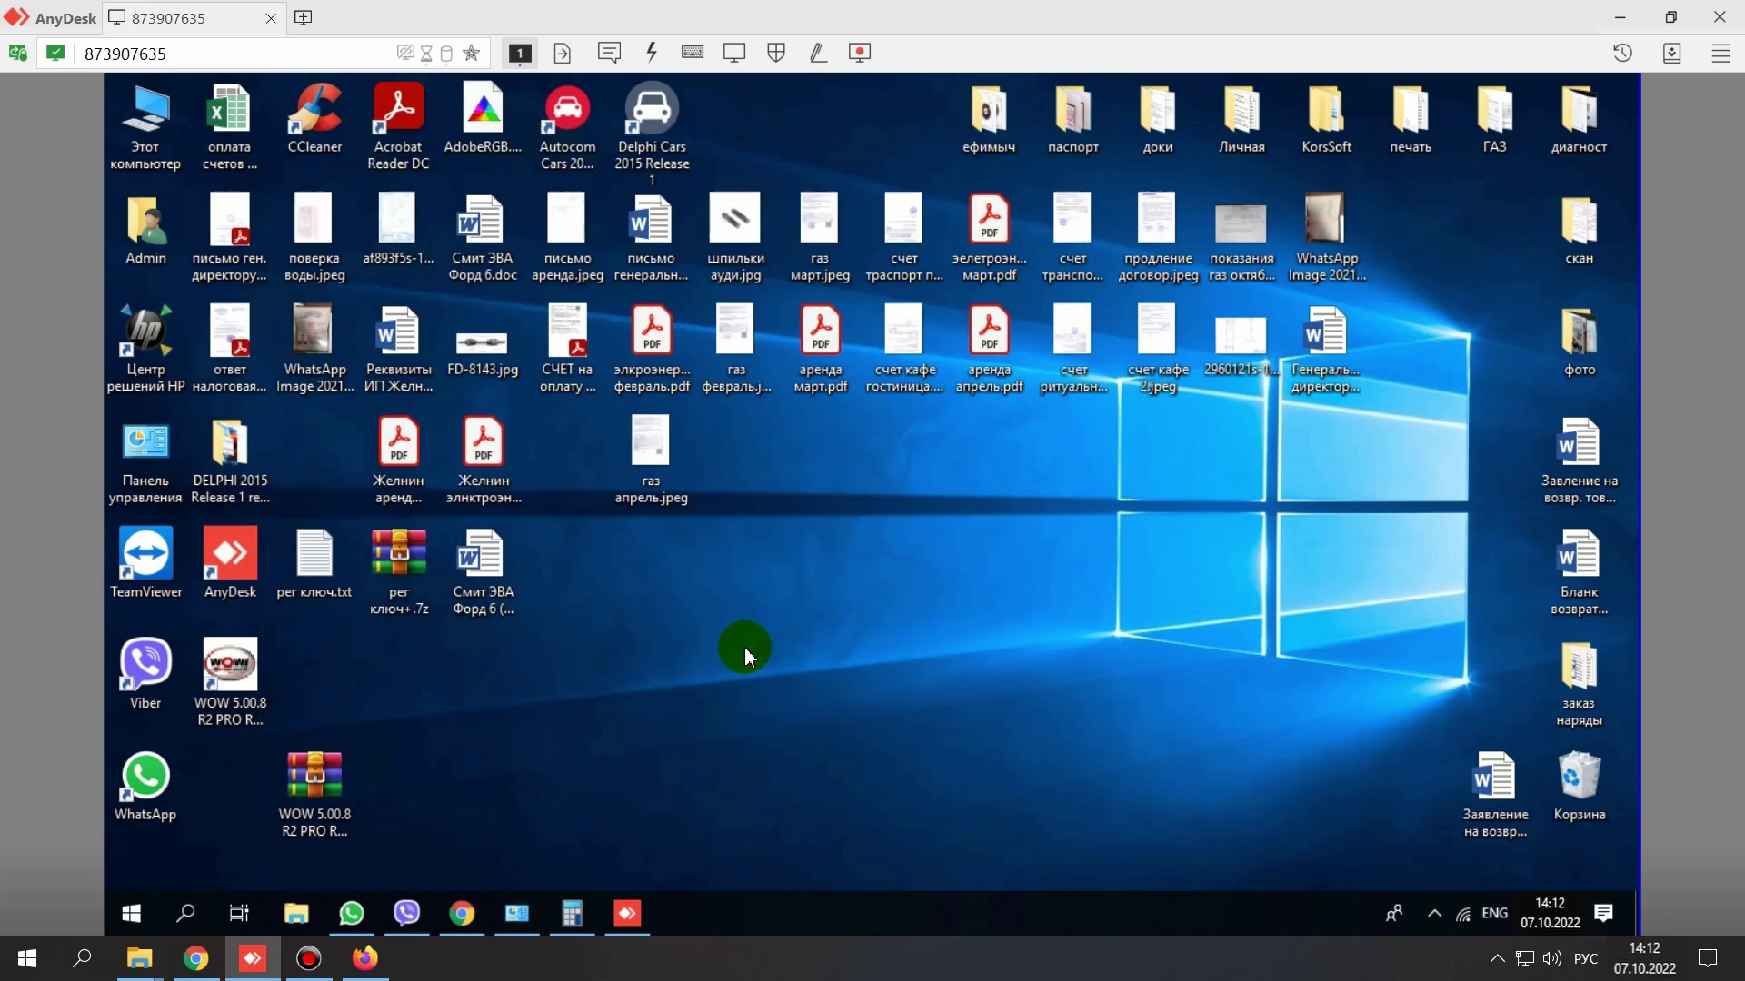
click(234, 686)
right_click(234, 688)
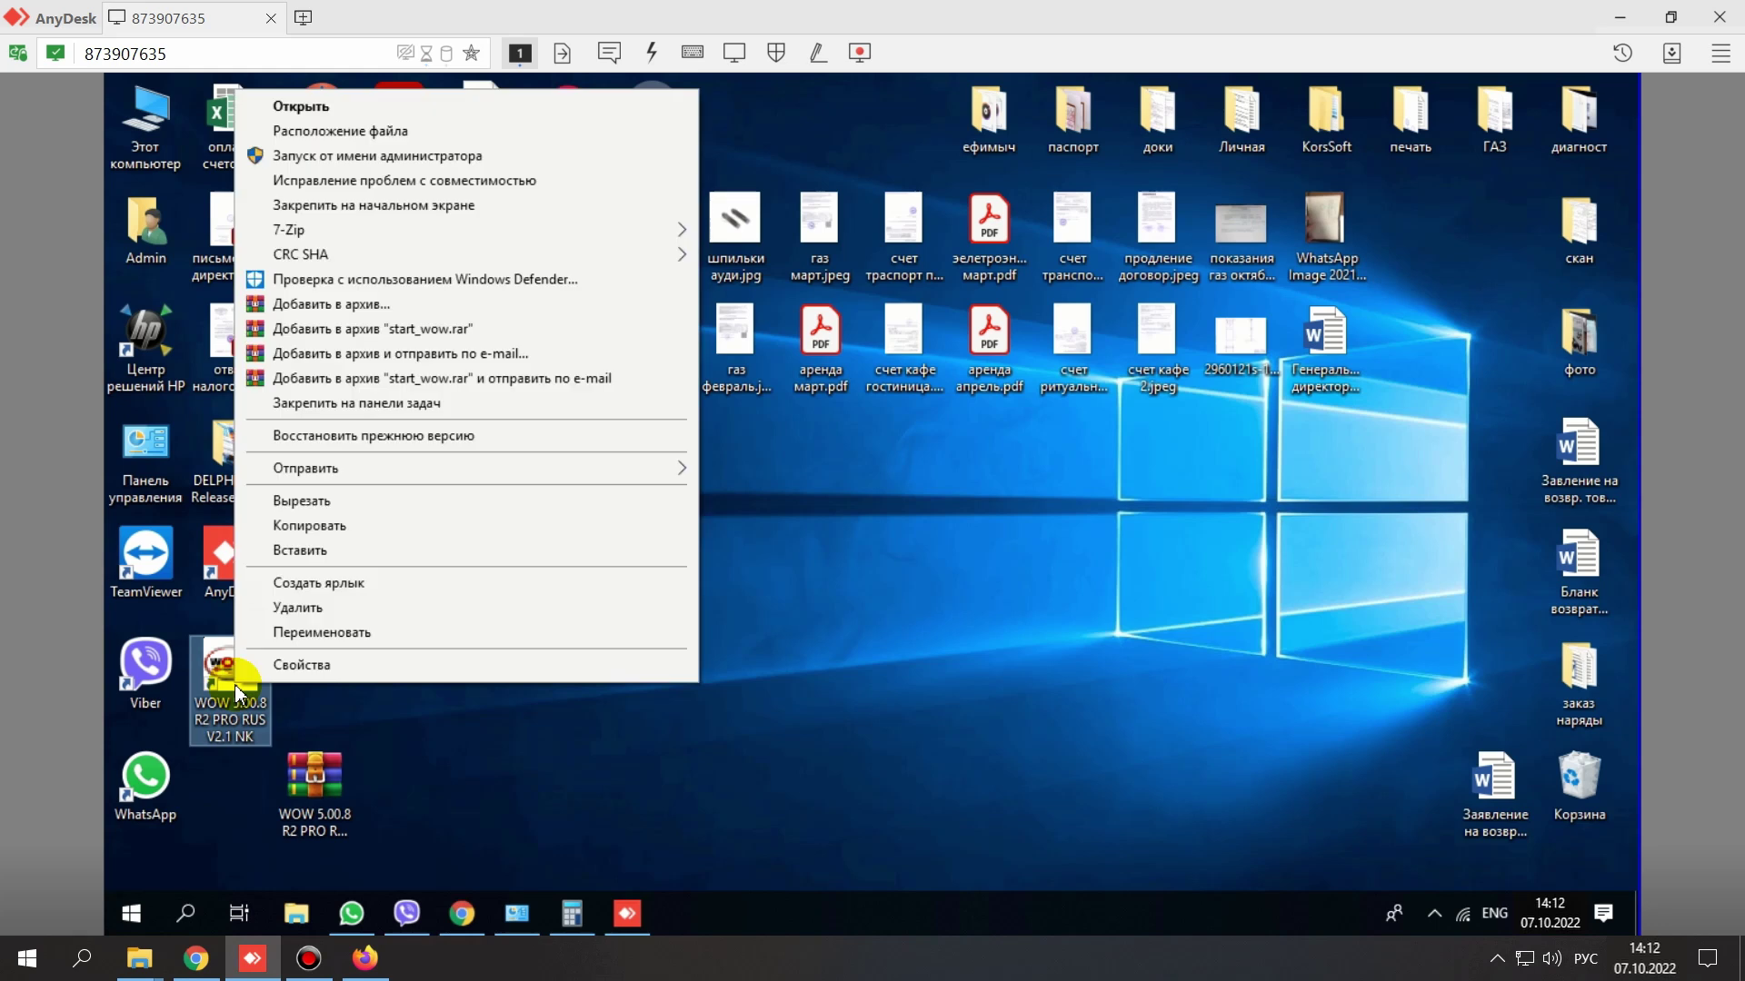
click(420, 156)
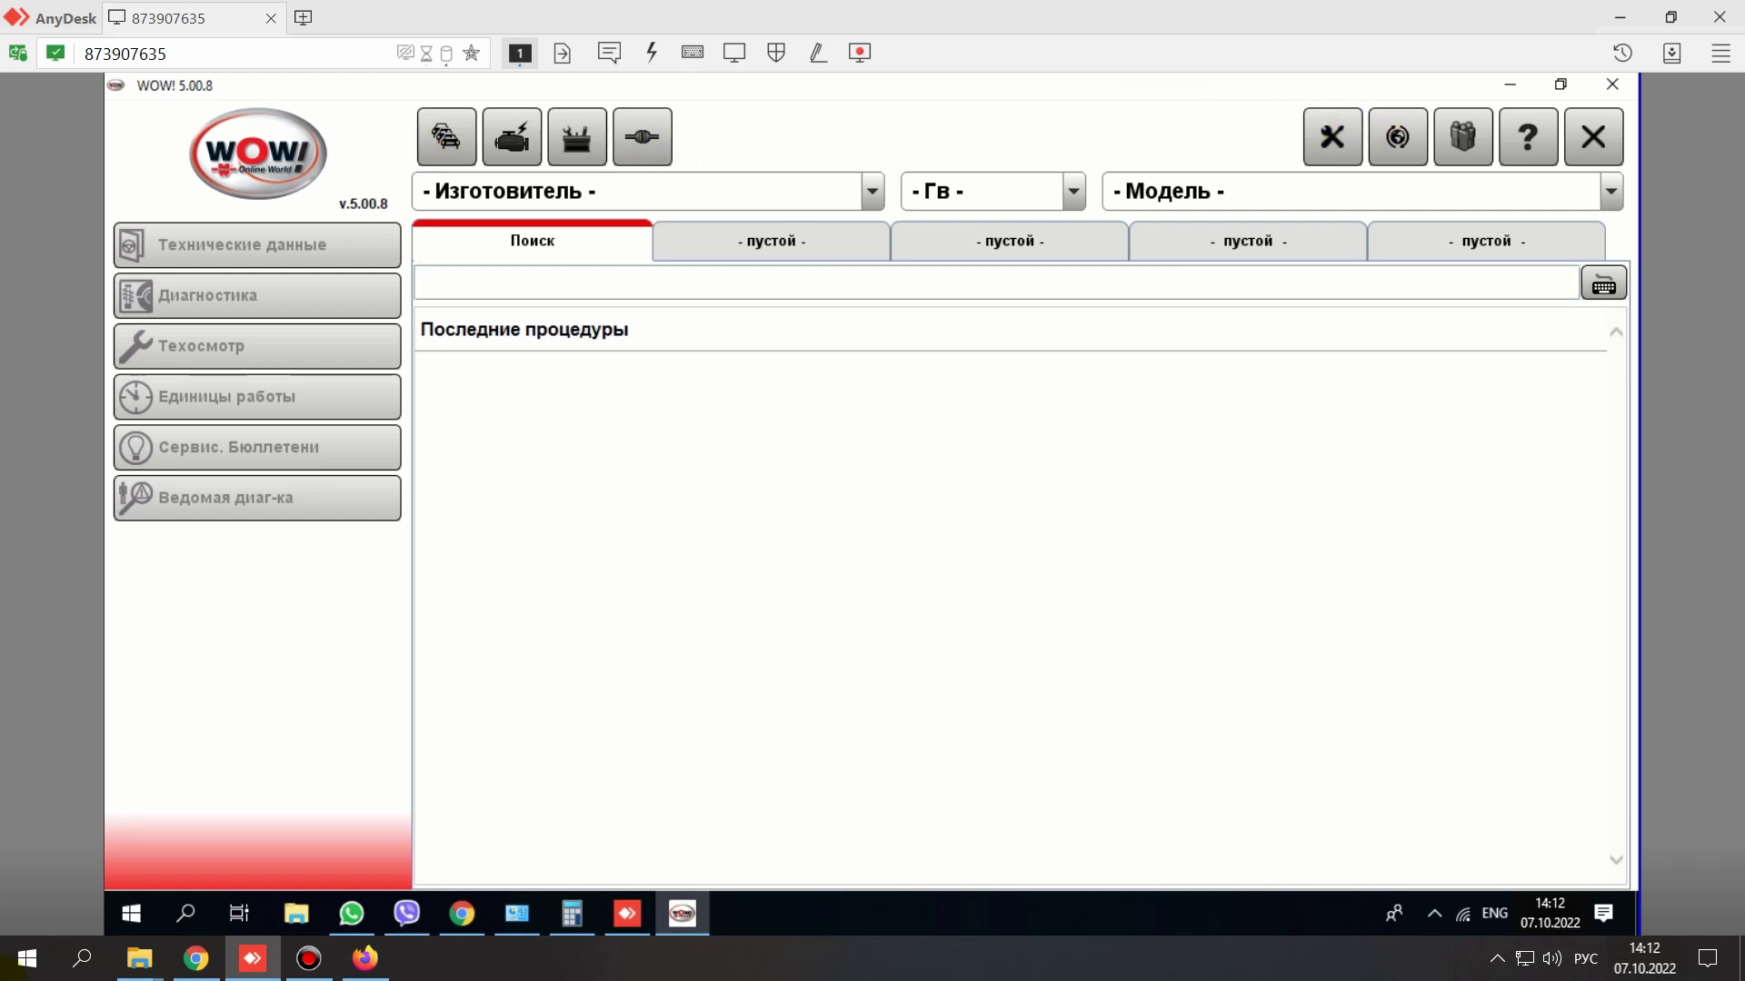
In WOW's Устройства settings, search for the SNOOPER+ BT unit under Блок диагностики.
click(306, 963)
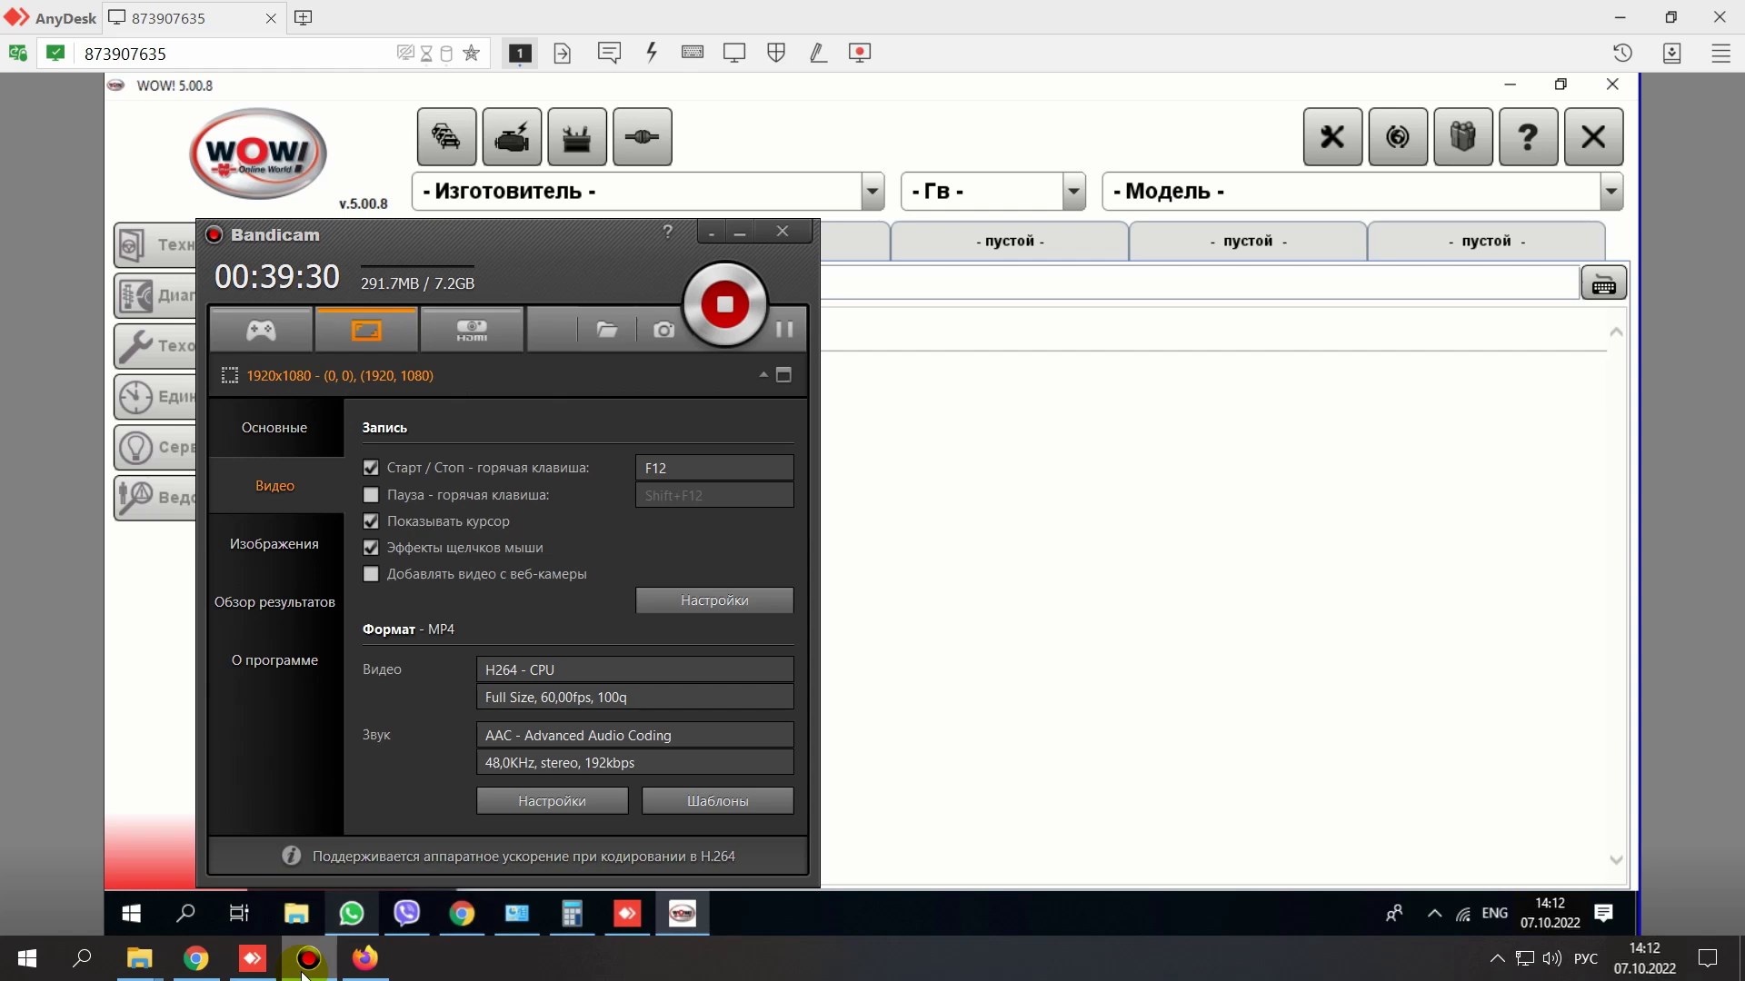
click(306, 963)
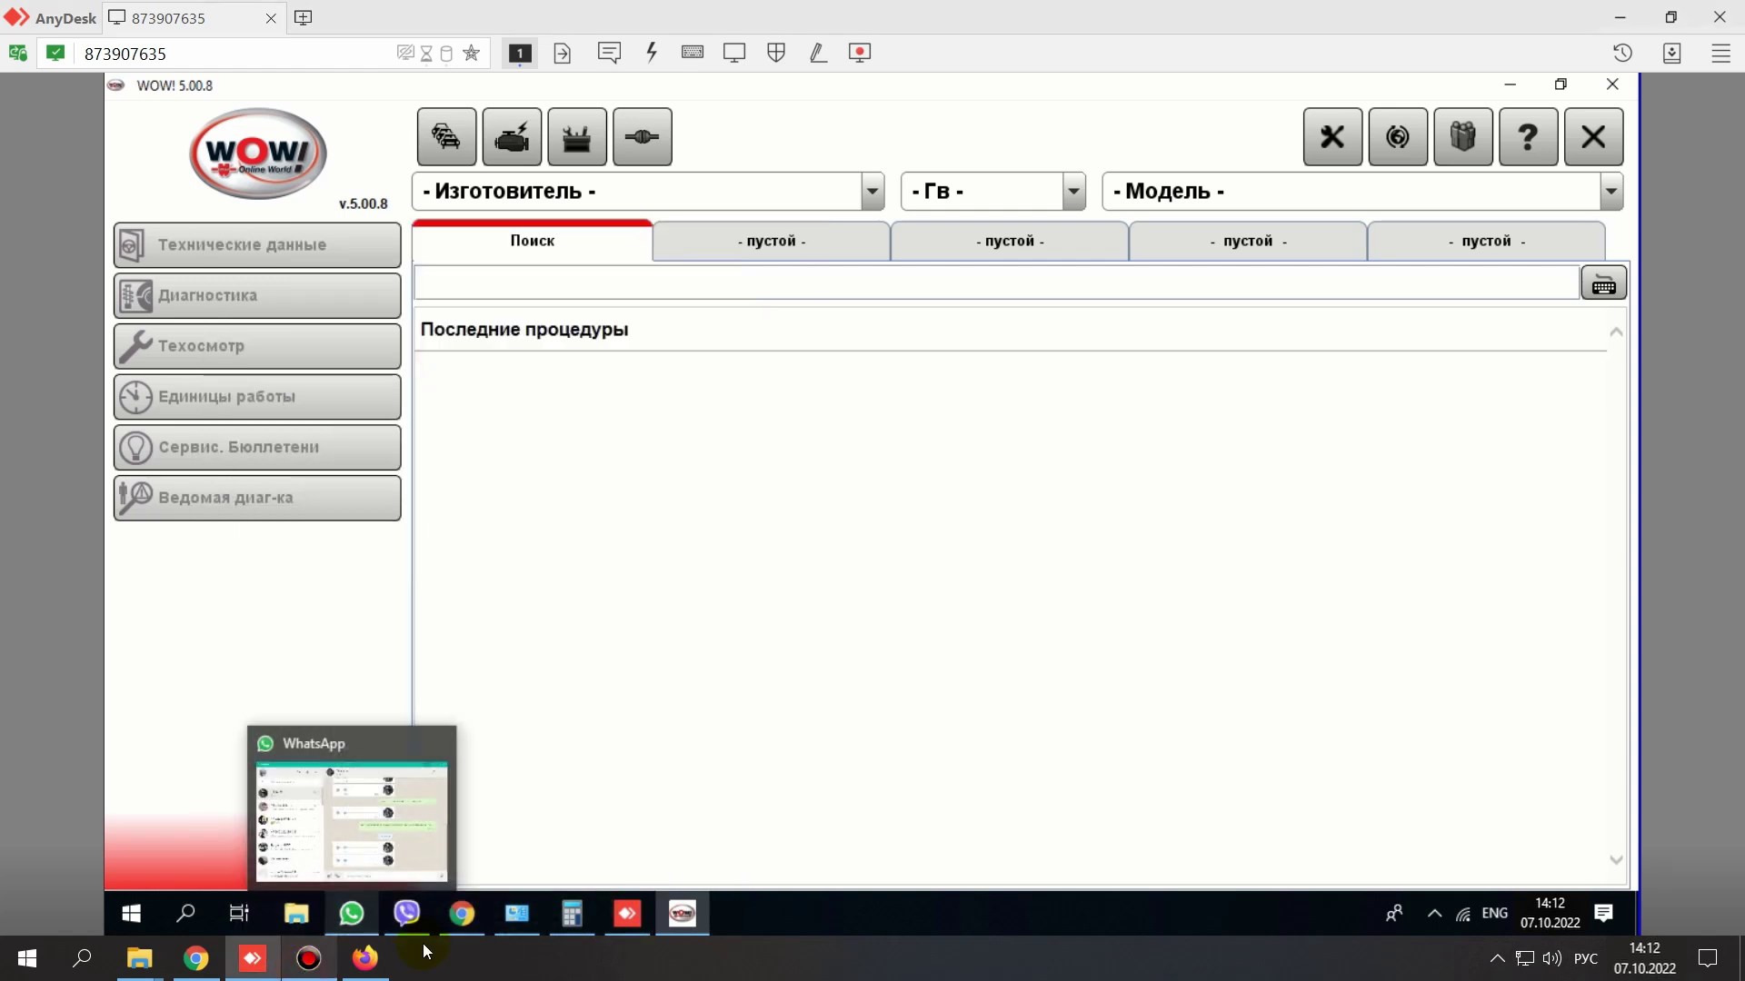
click(1334, 144)
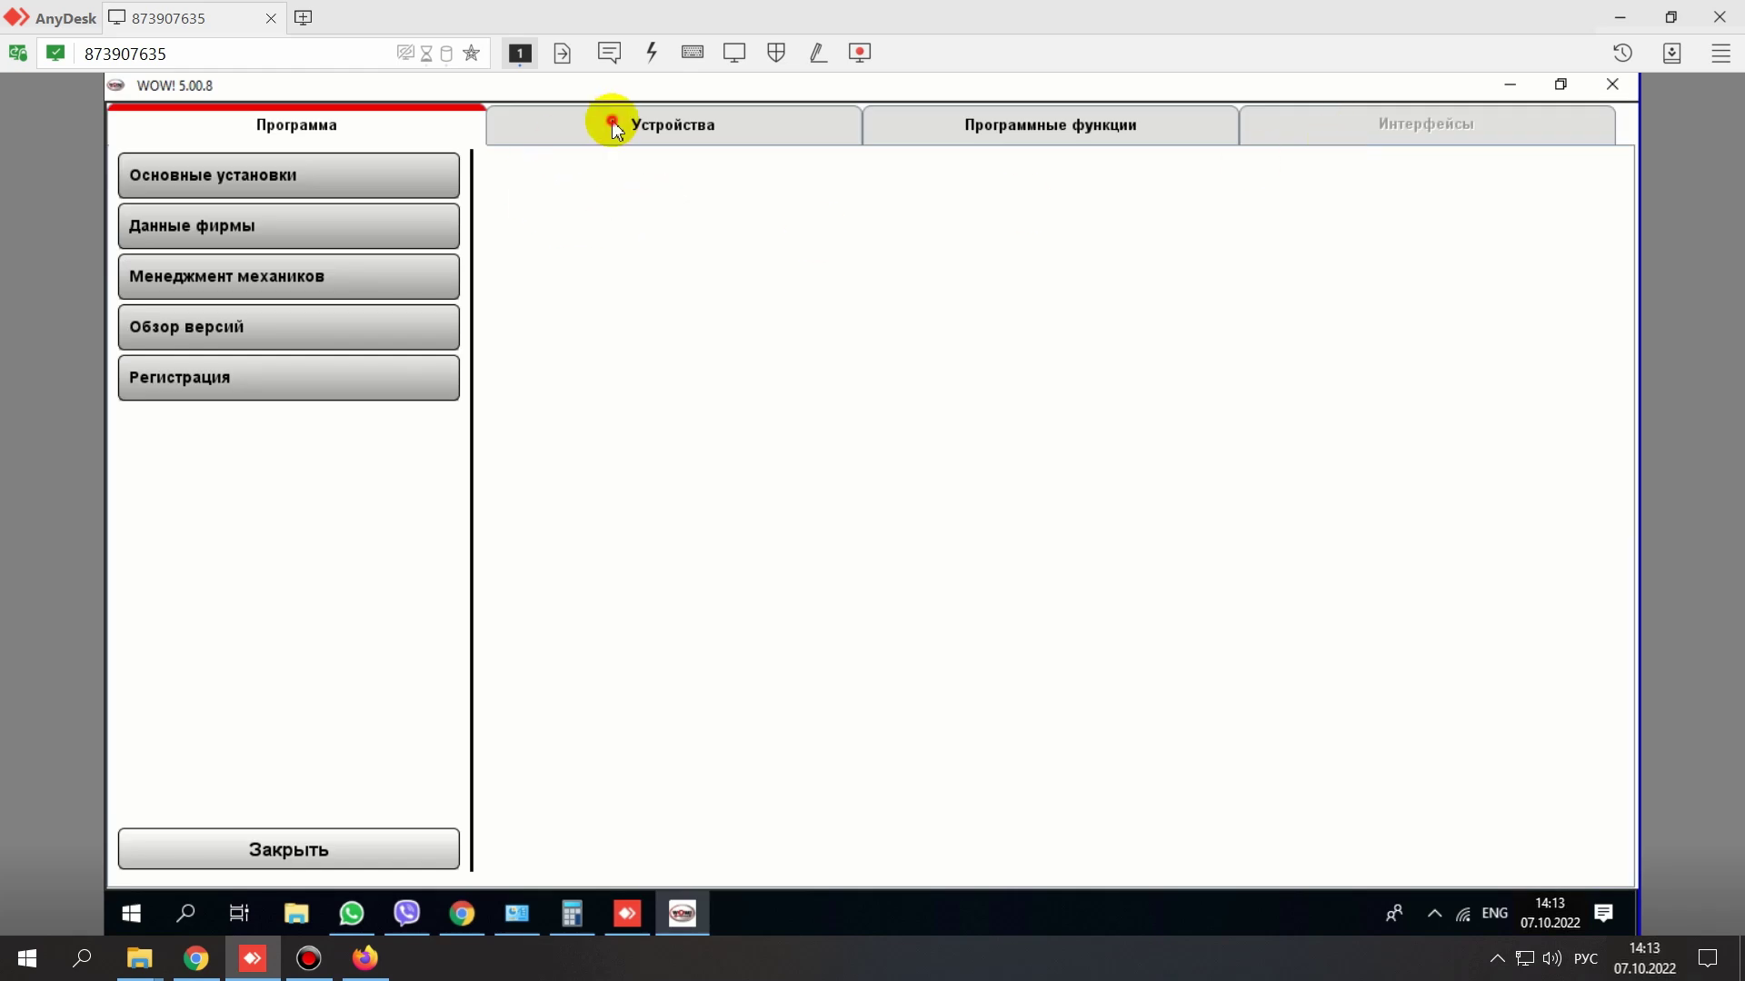
click(615, 128)
click(340, 186)
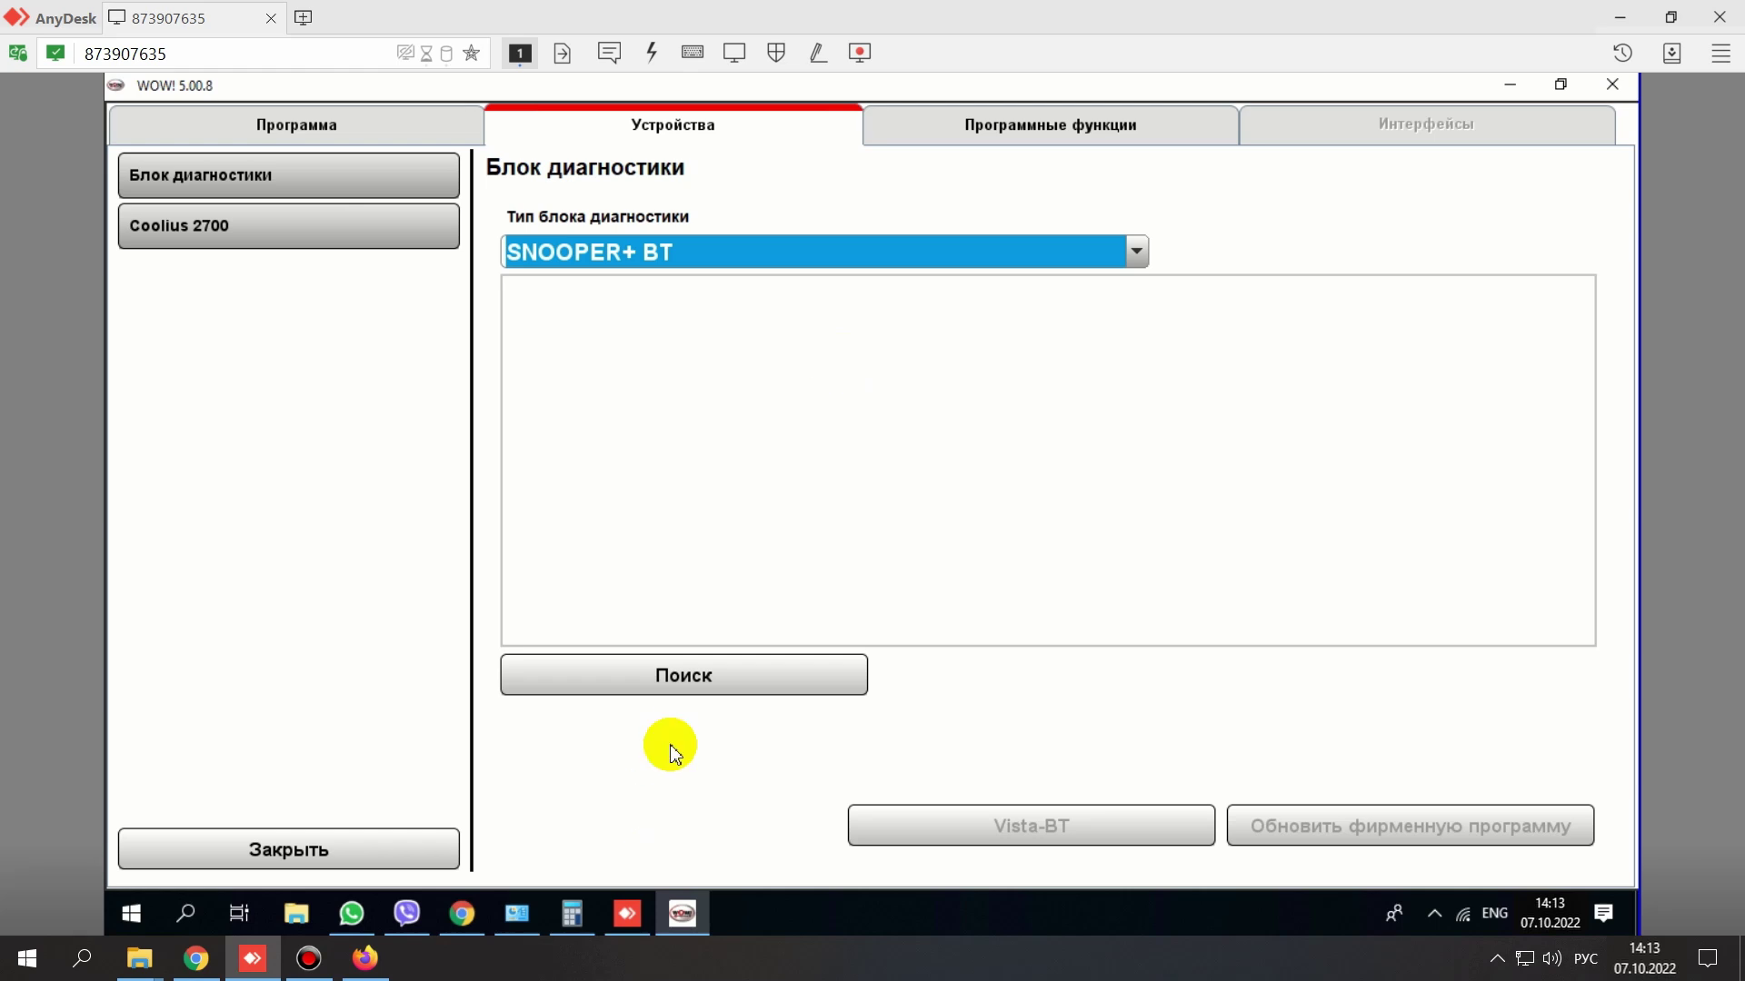
click(698, 664)
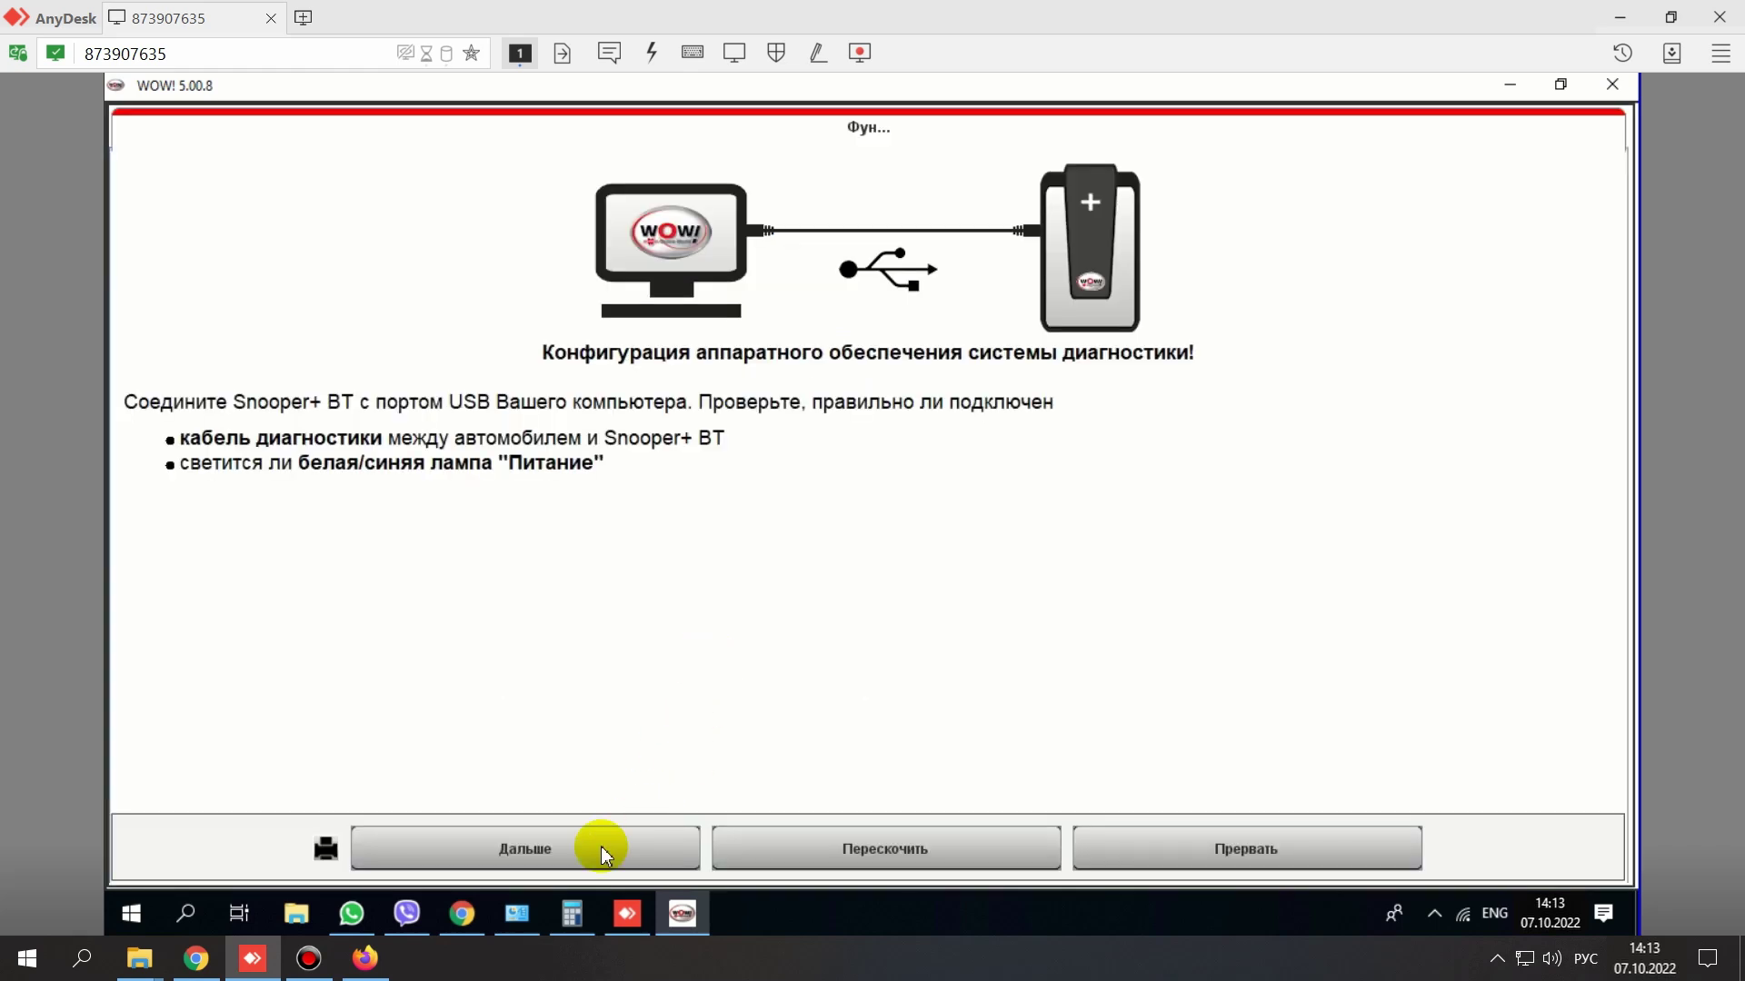
Accept the Snooper+ BT on COM1, skip Bluetooth setup, and confirm the firmware update.
click(602, 847)
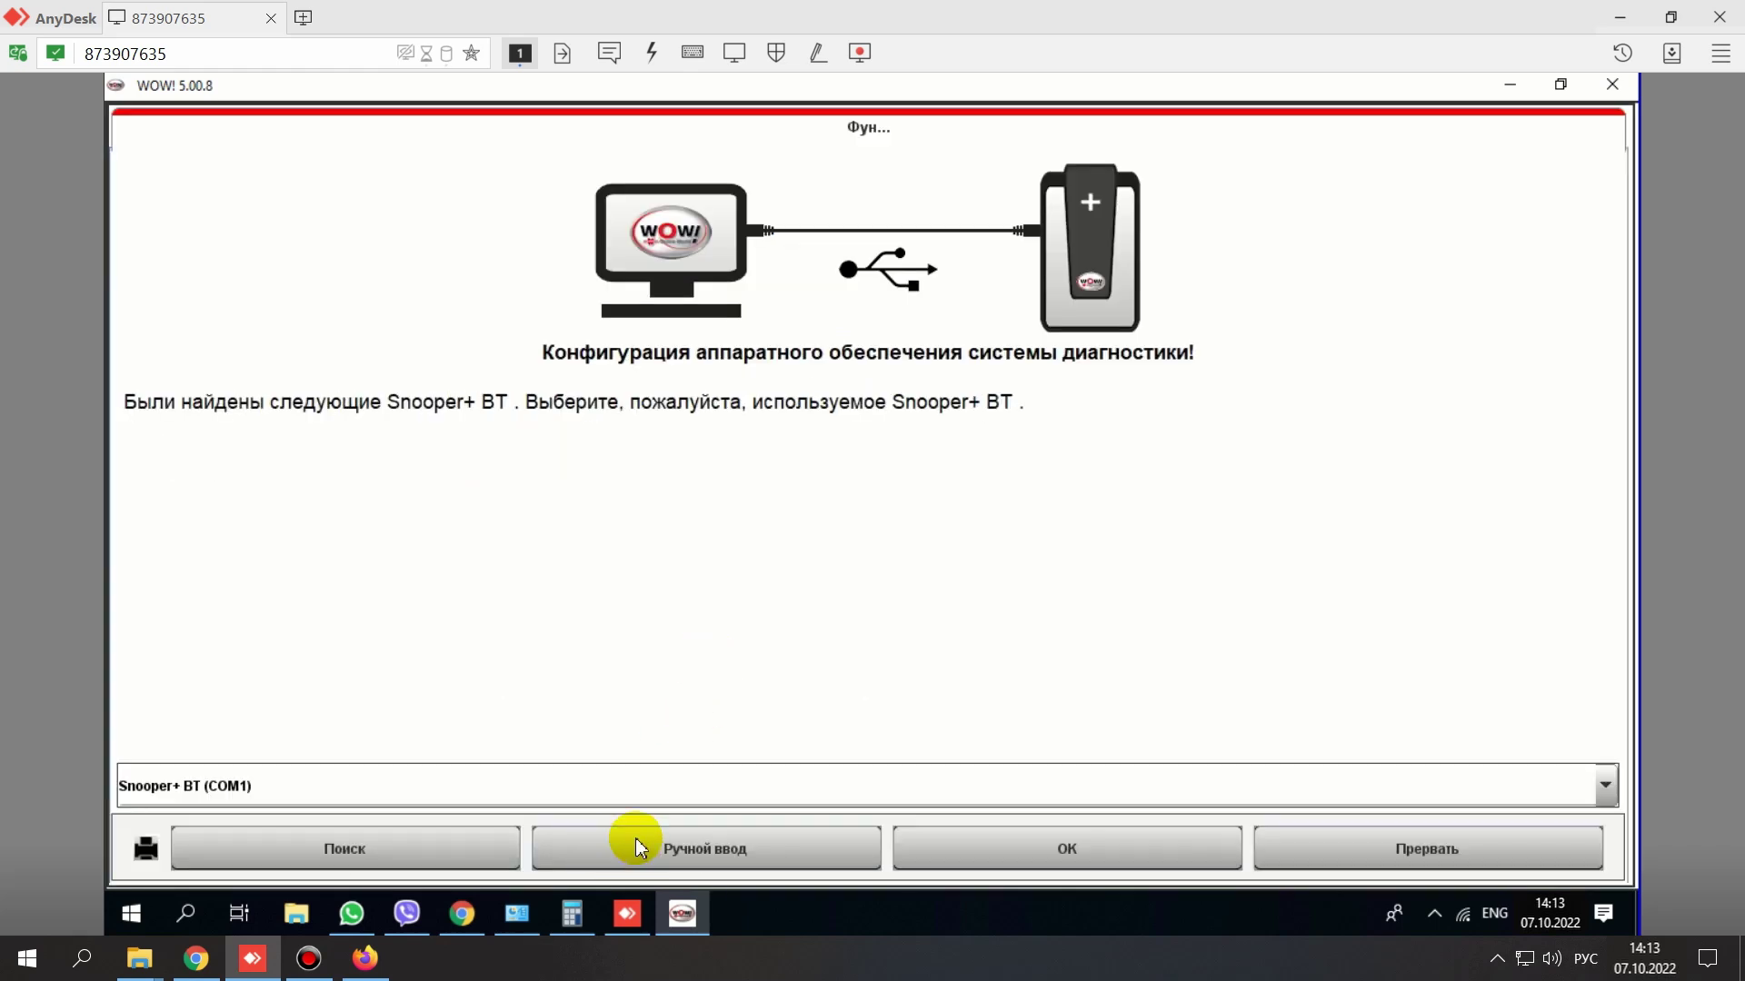
click(1020, 845)
click(895, 850)
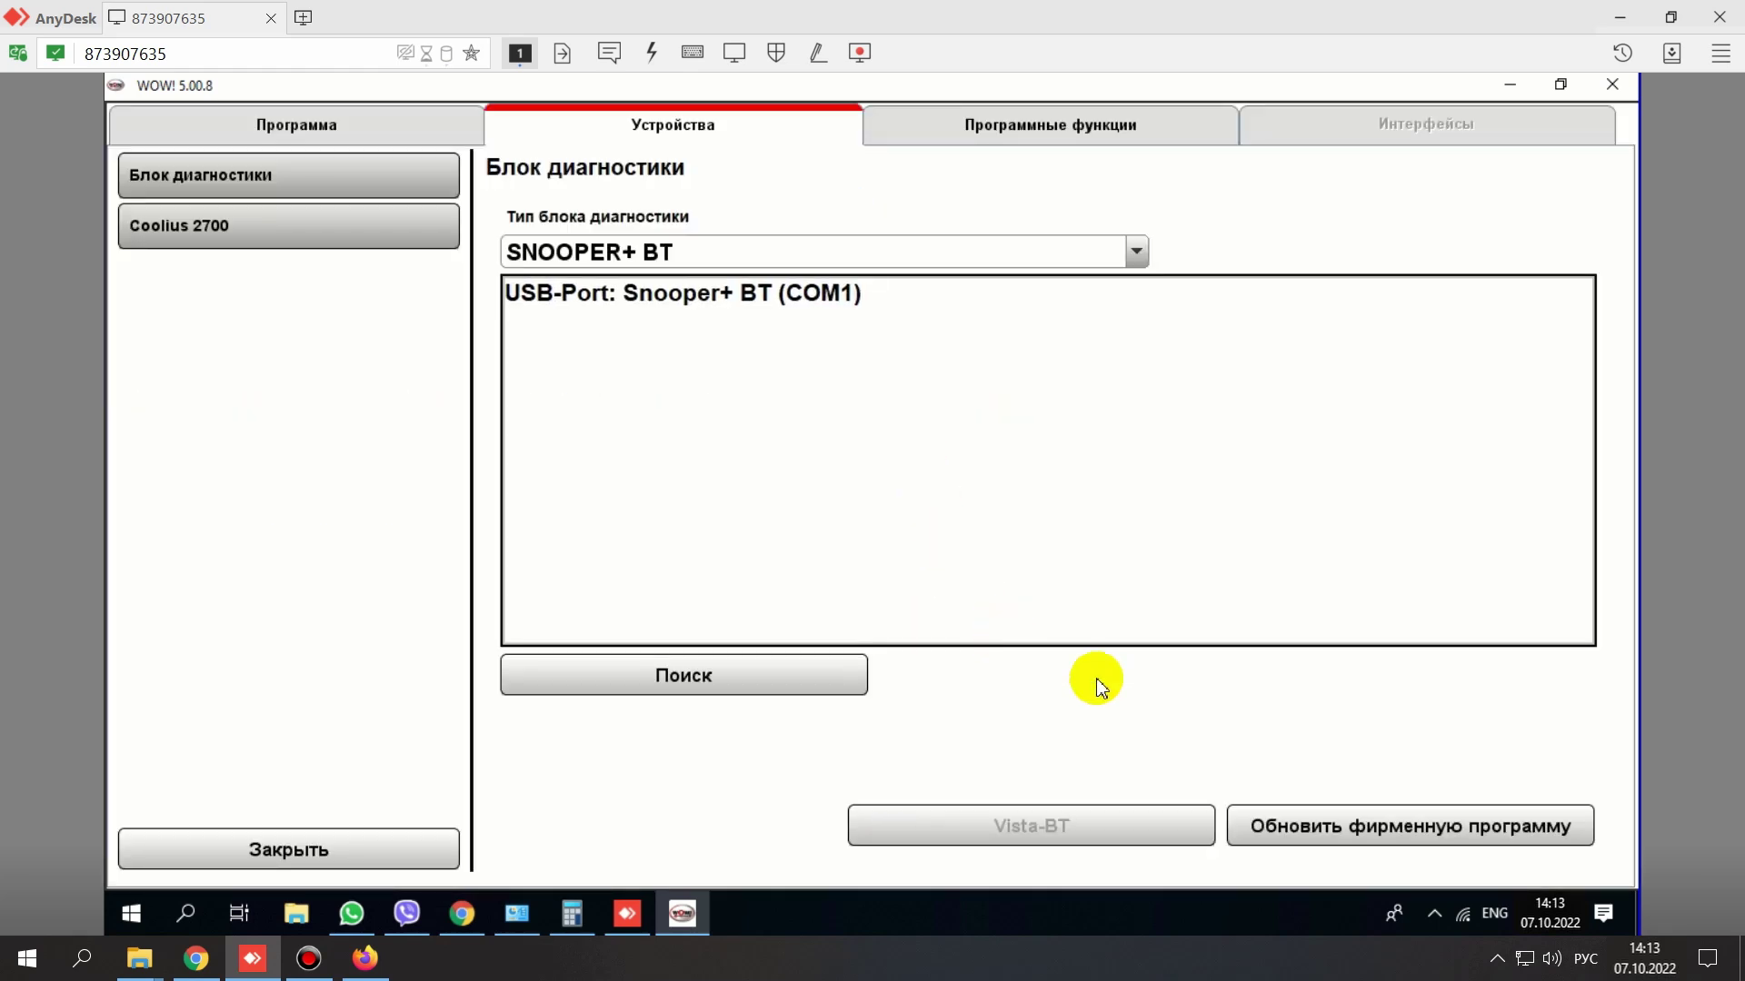
click(1343, 823)
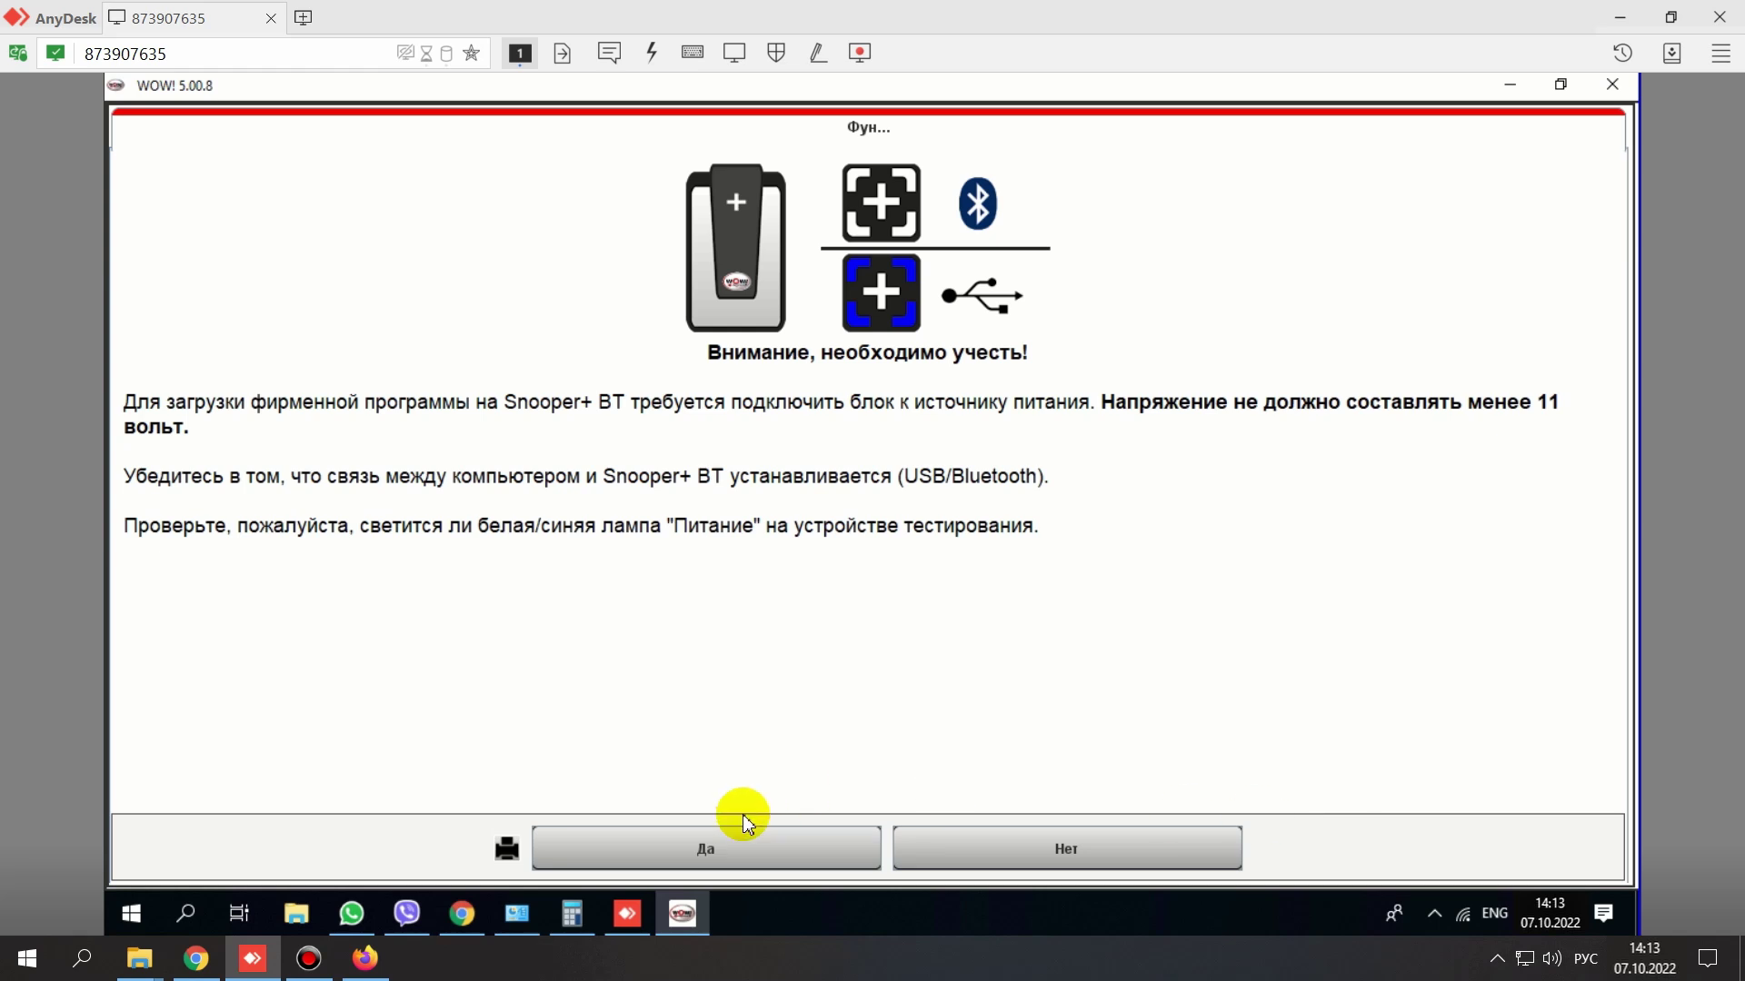
click(677, 843)
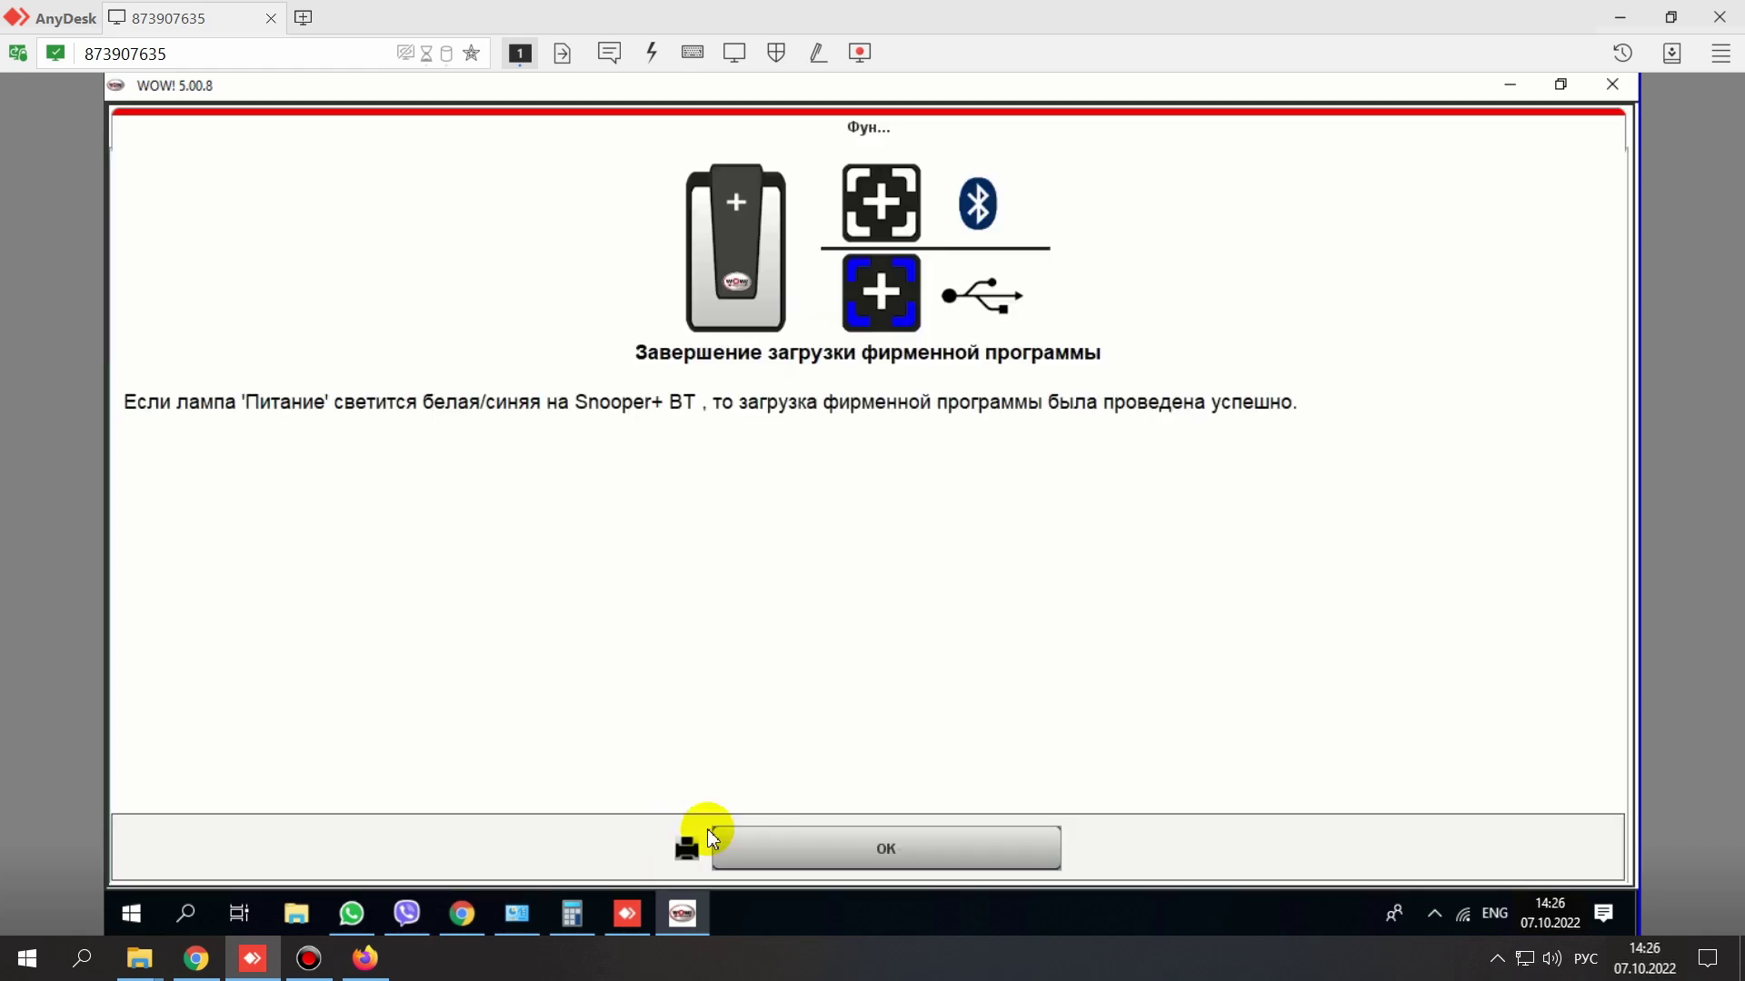
Acknowledge the firmware completion notice, close the device settings, and exit WOW 5.00.8.
click(829, 850)
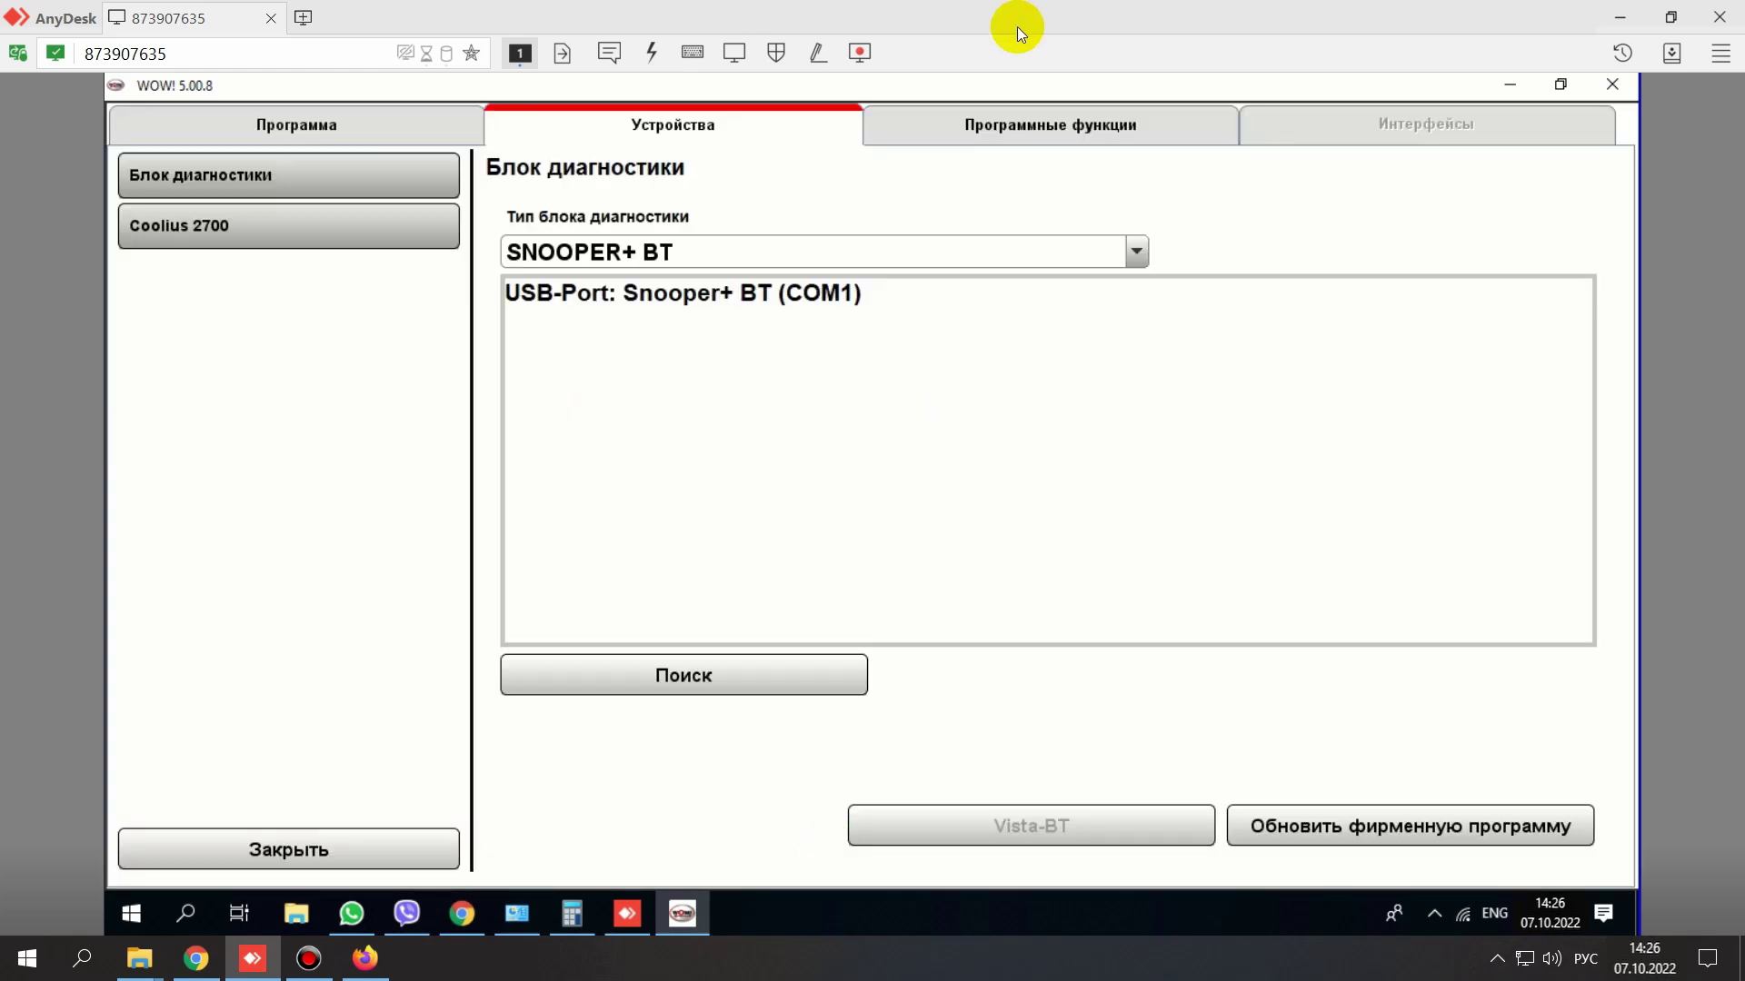
click(300, 850)
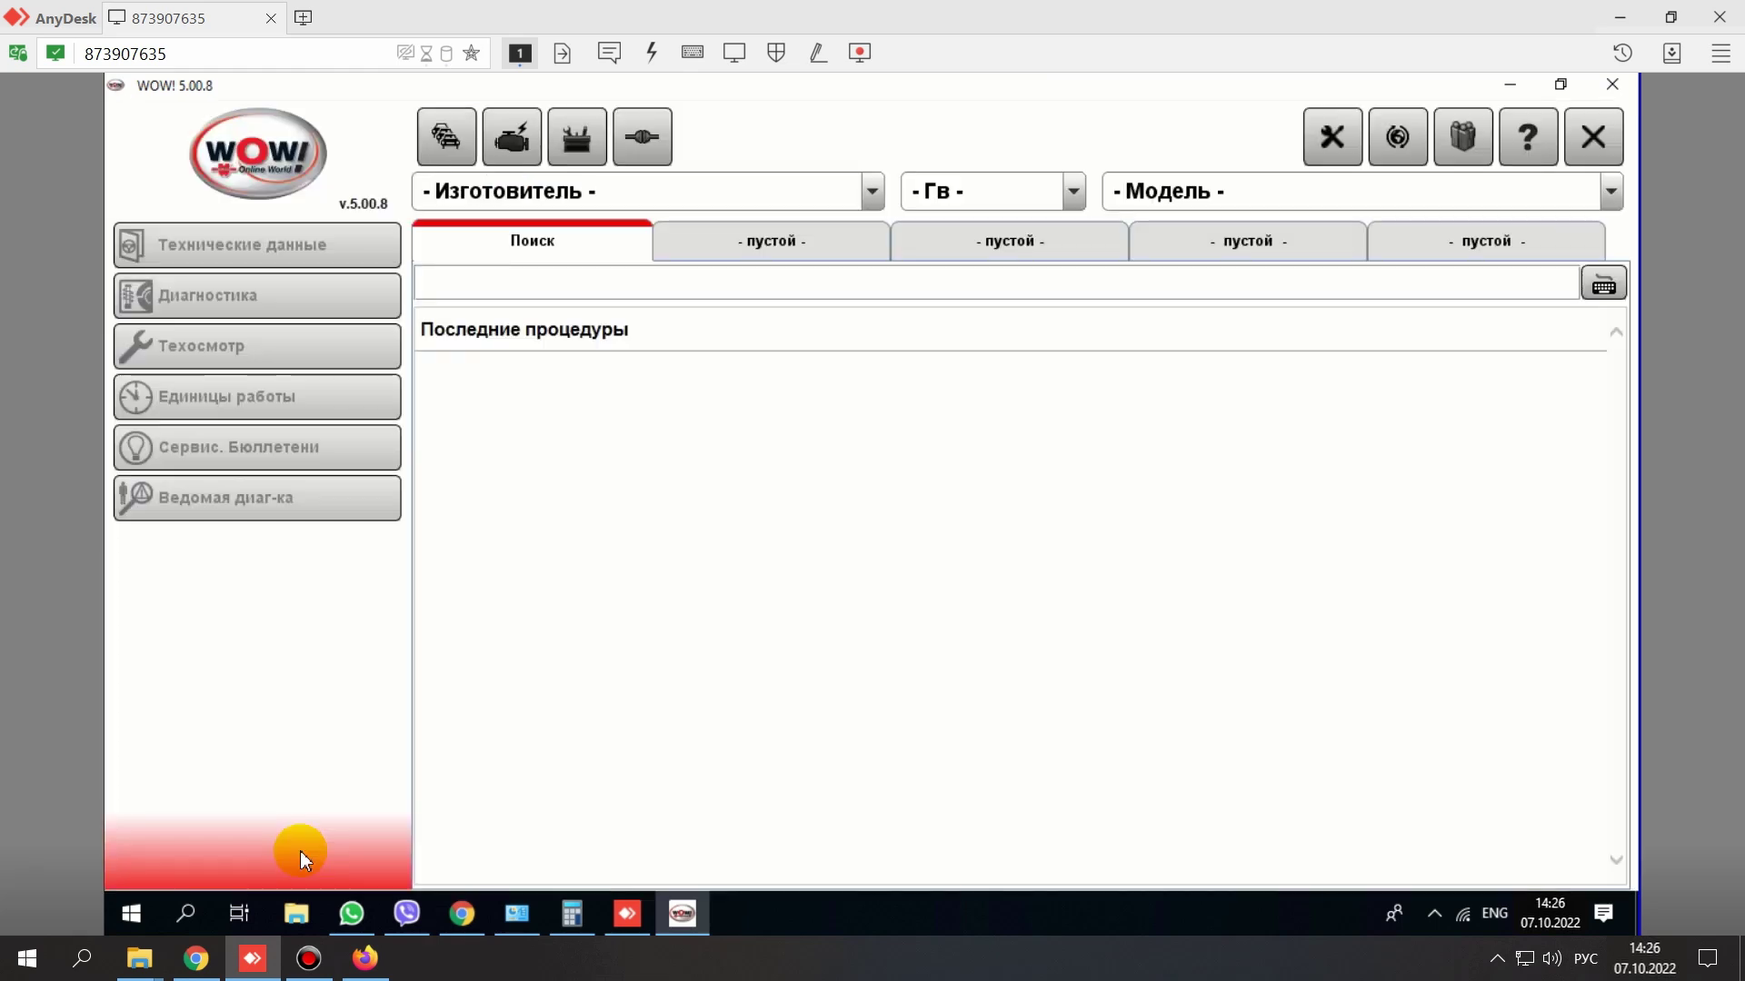
click(1620, 87)
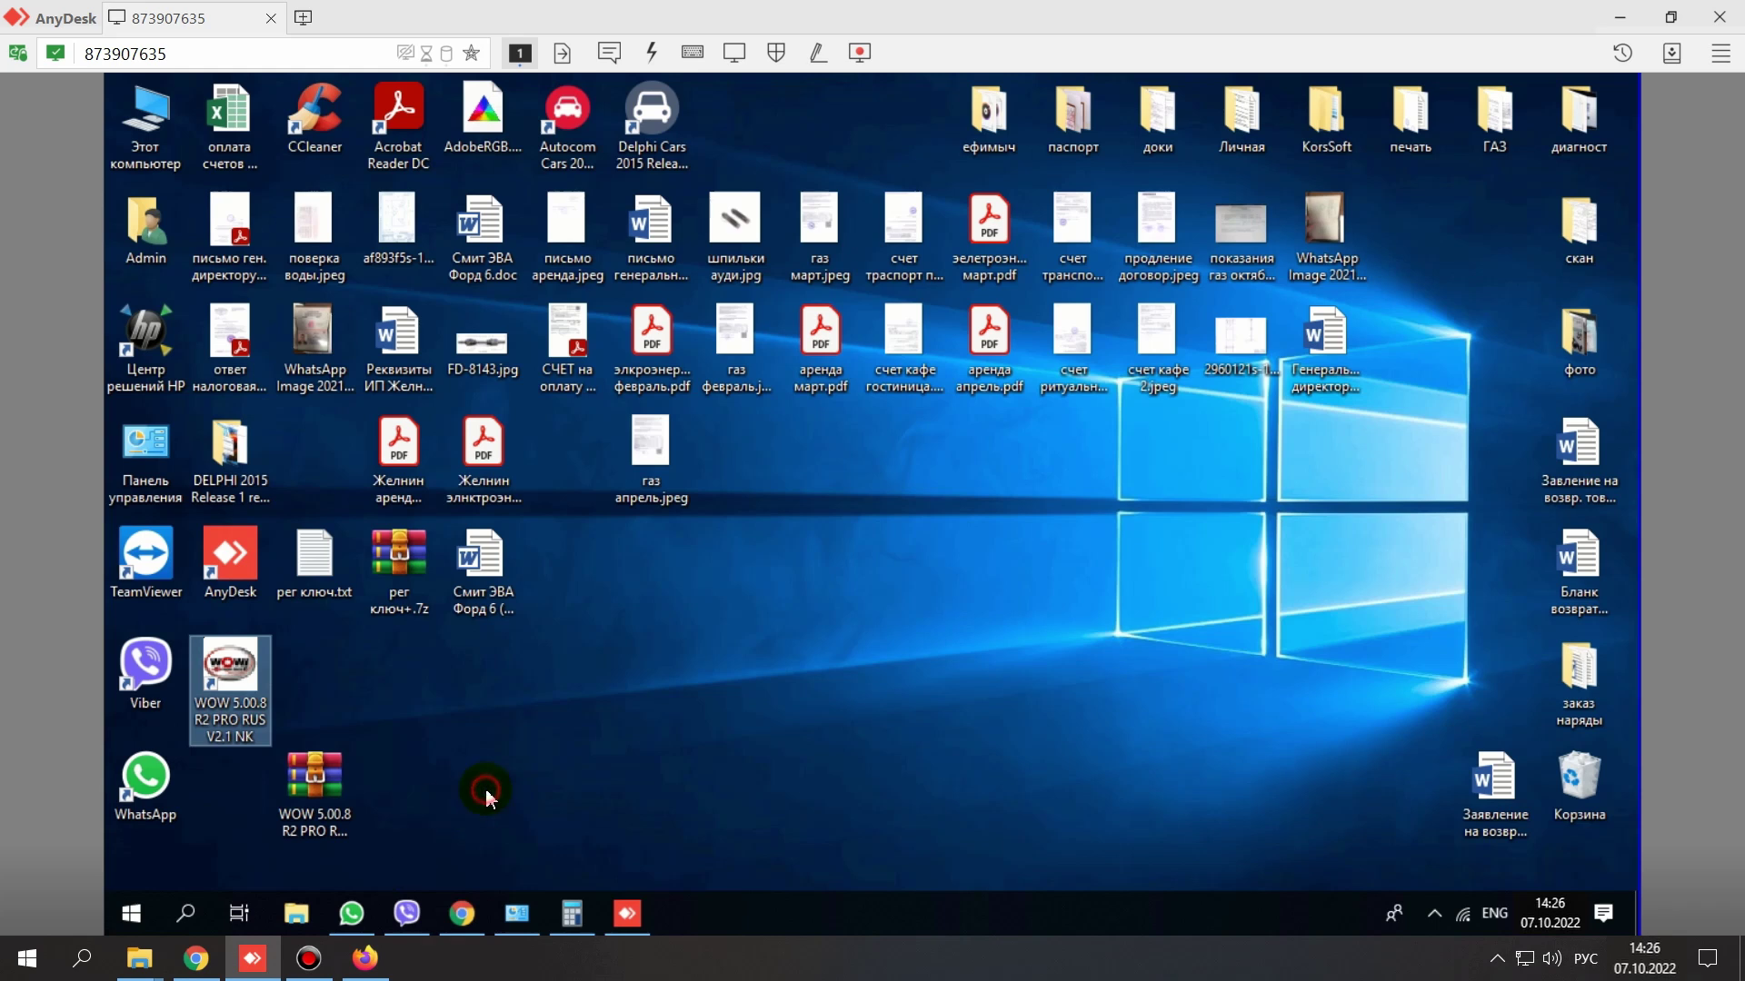